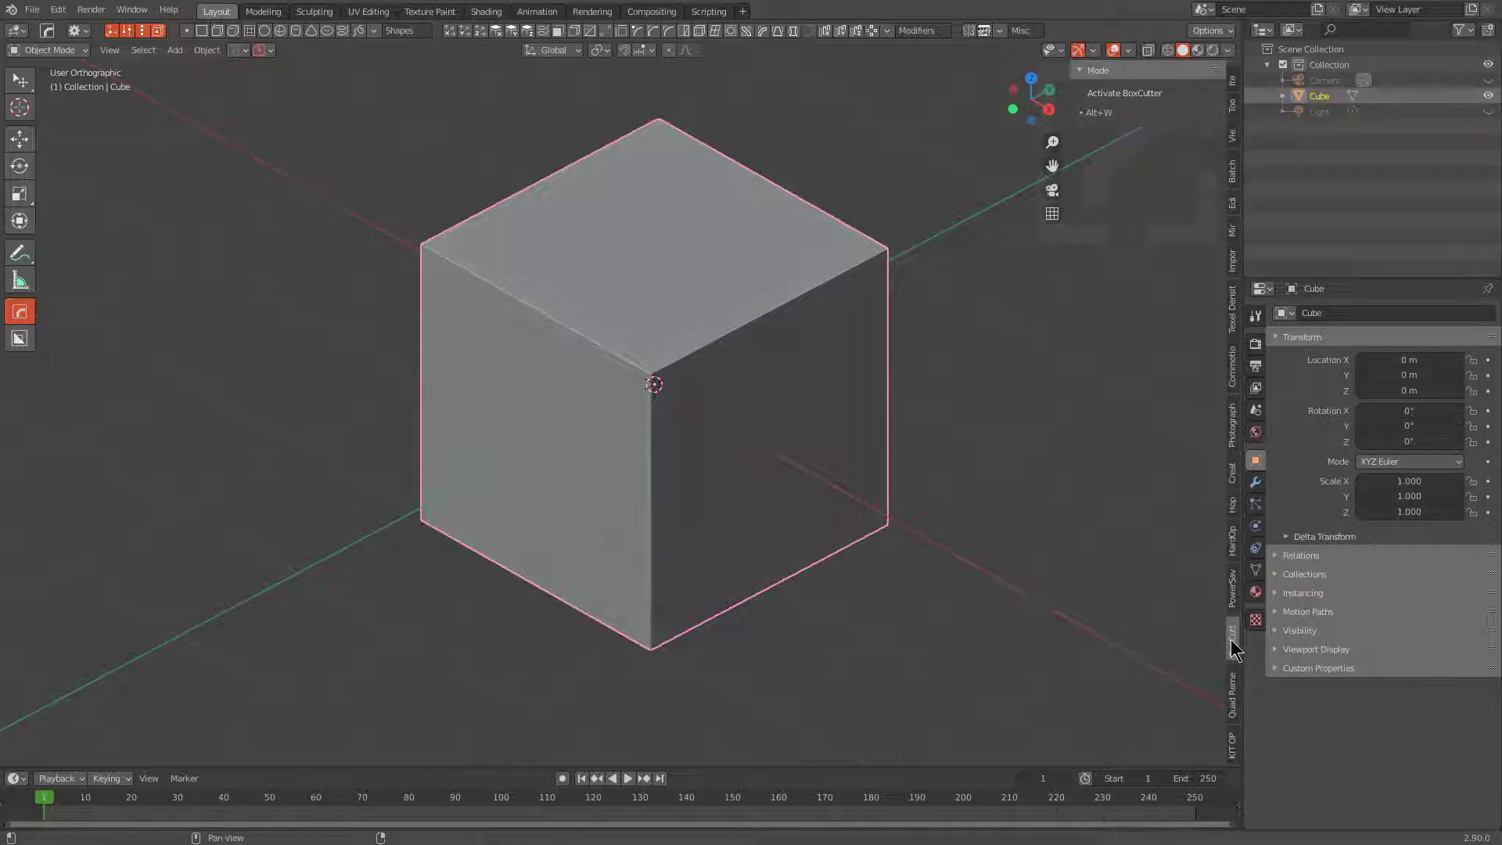
- Rename the BoxCutter add-on's sidebar tab to "lil Box" in its display preferences and close the preferences
right_click(749, 401)
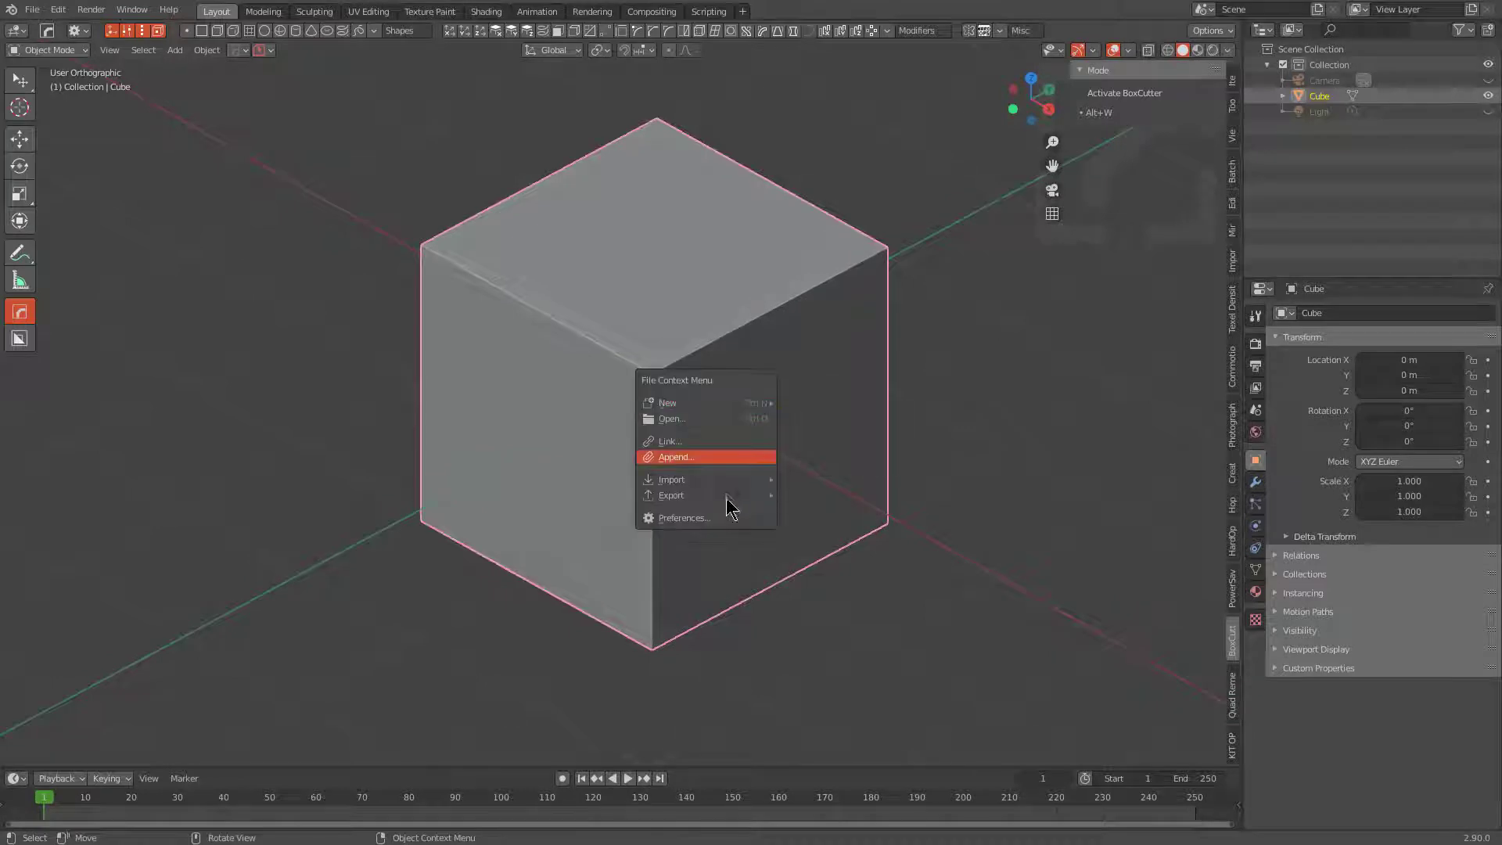
click(716, 518)
drag(697, 0, 704, 138)
click(614, 300)
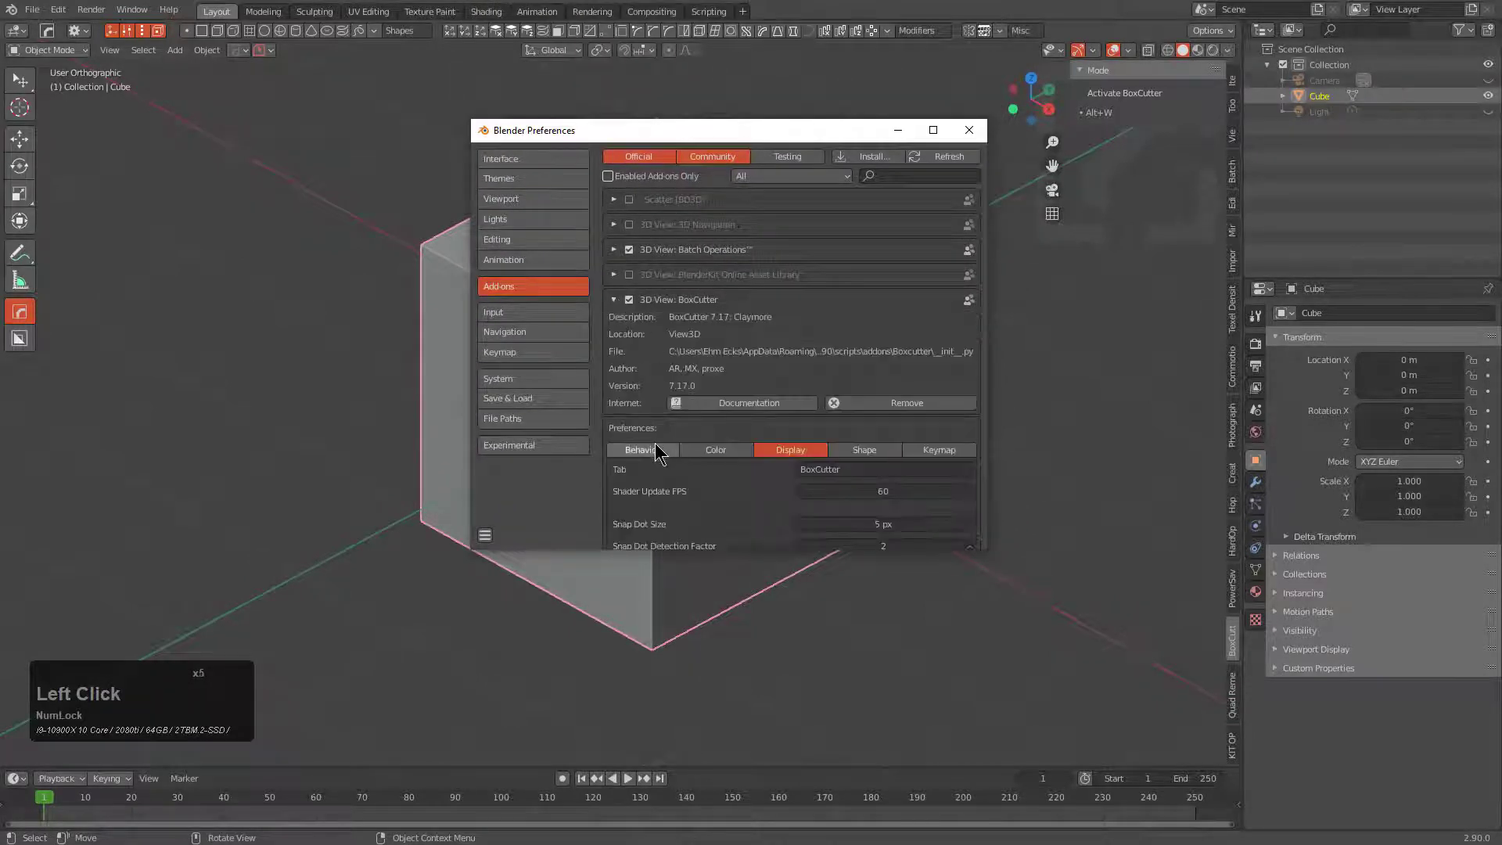
click(840, 470)
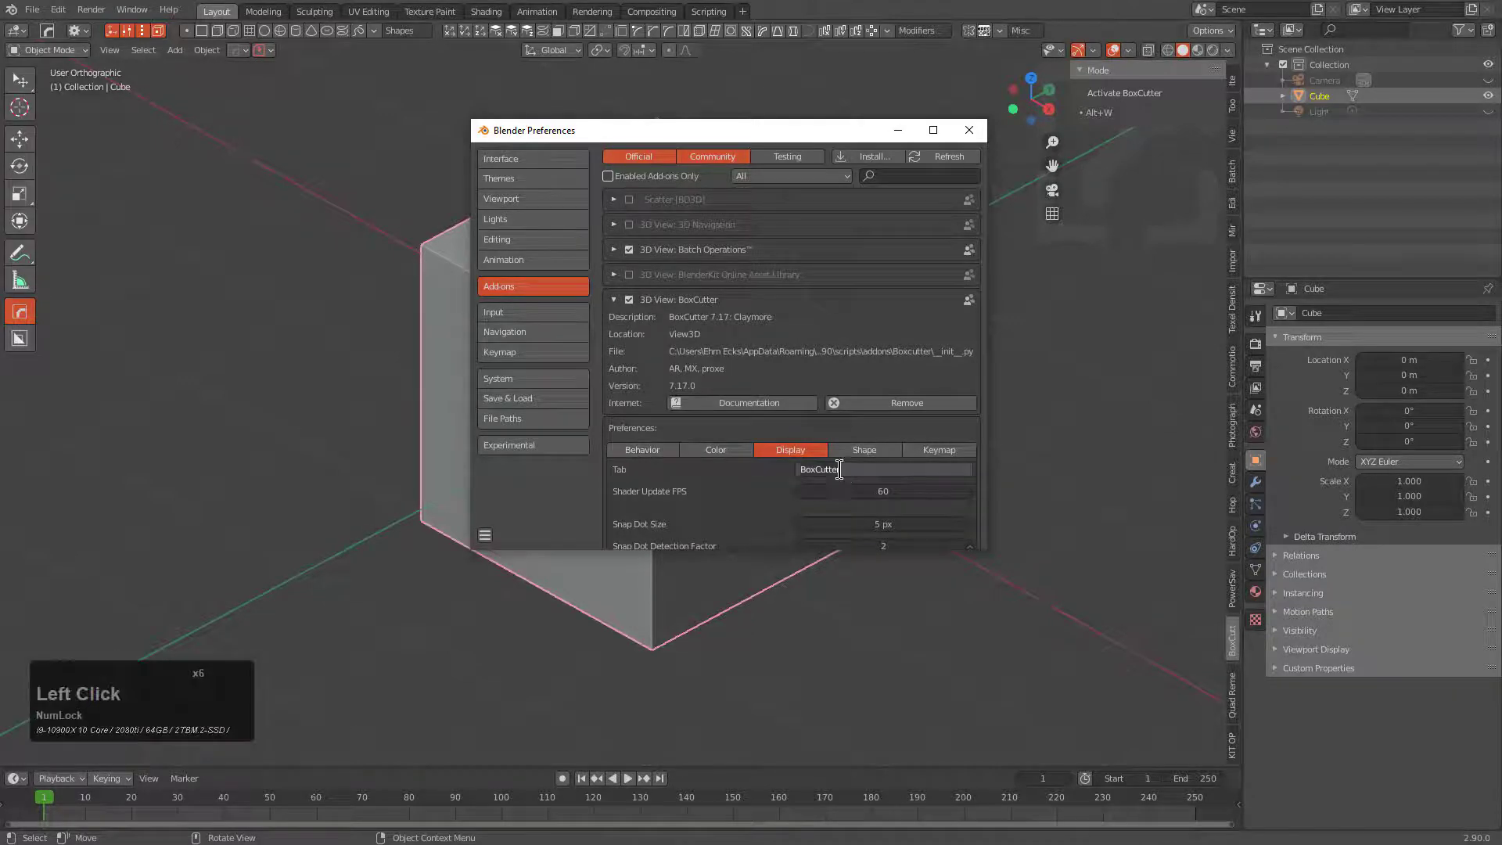
text(lil D)
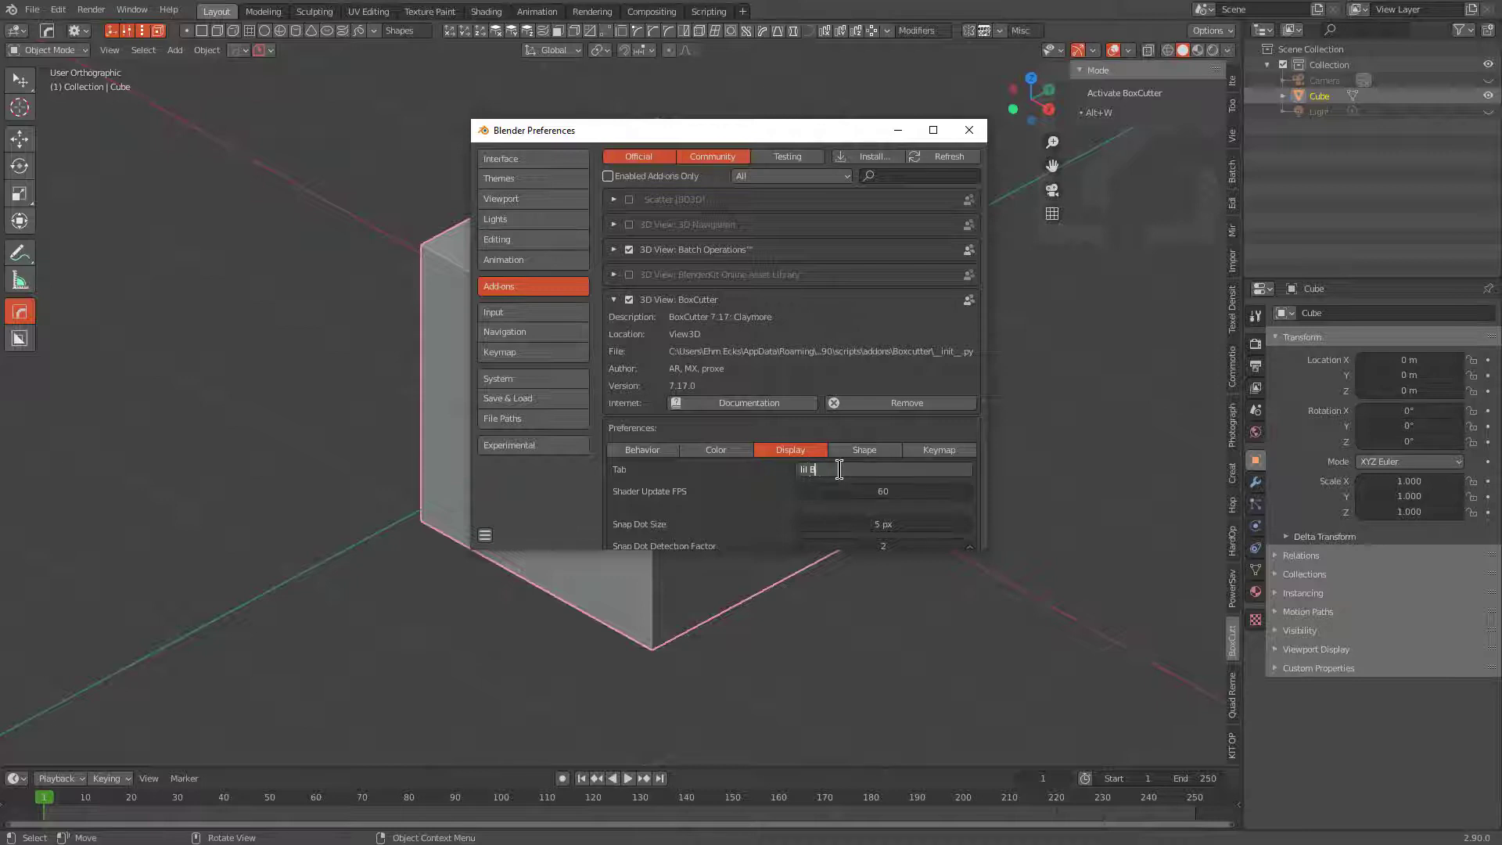
text(ox)
key(Return)
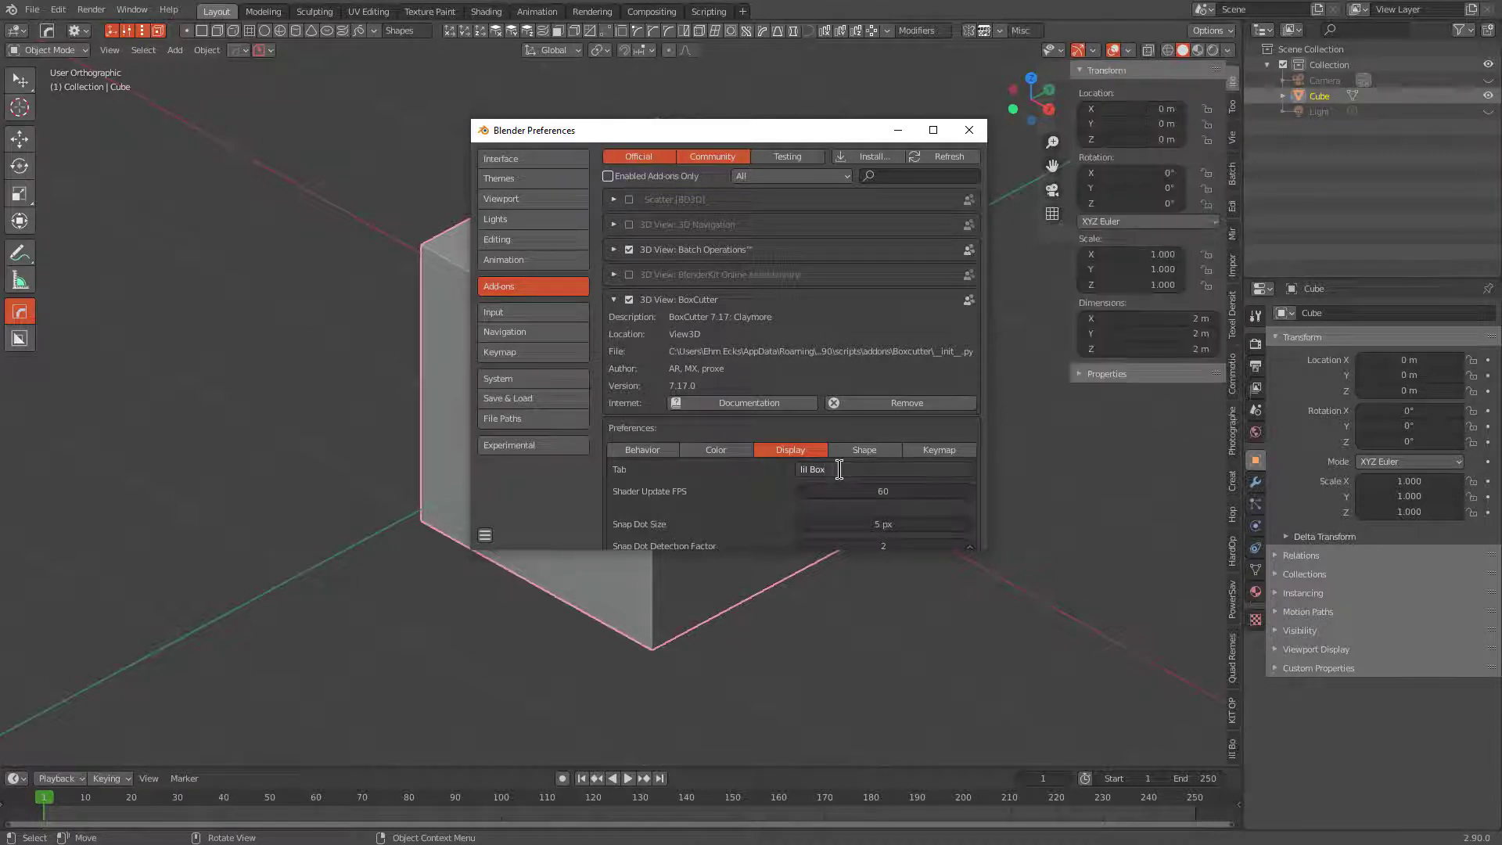
click(968, 131)
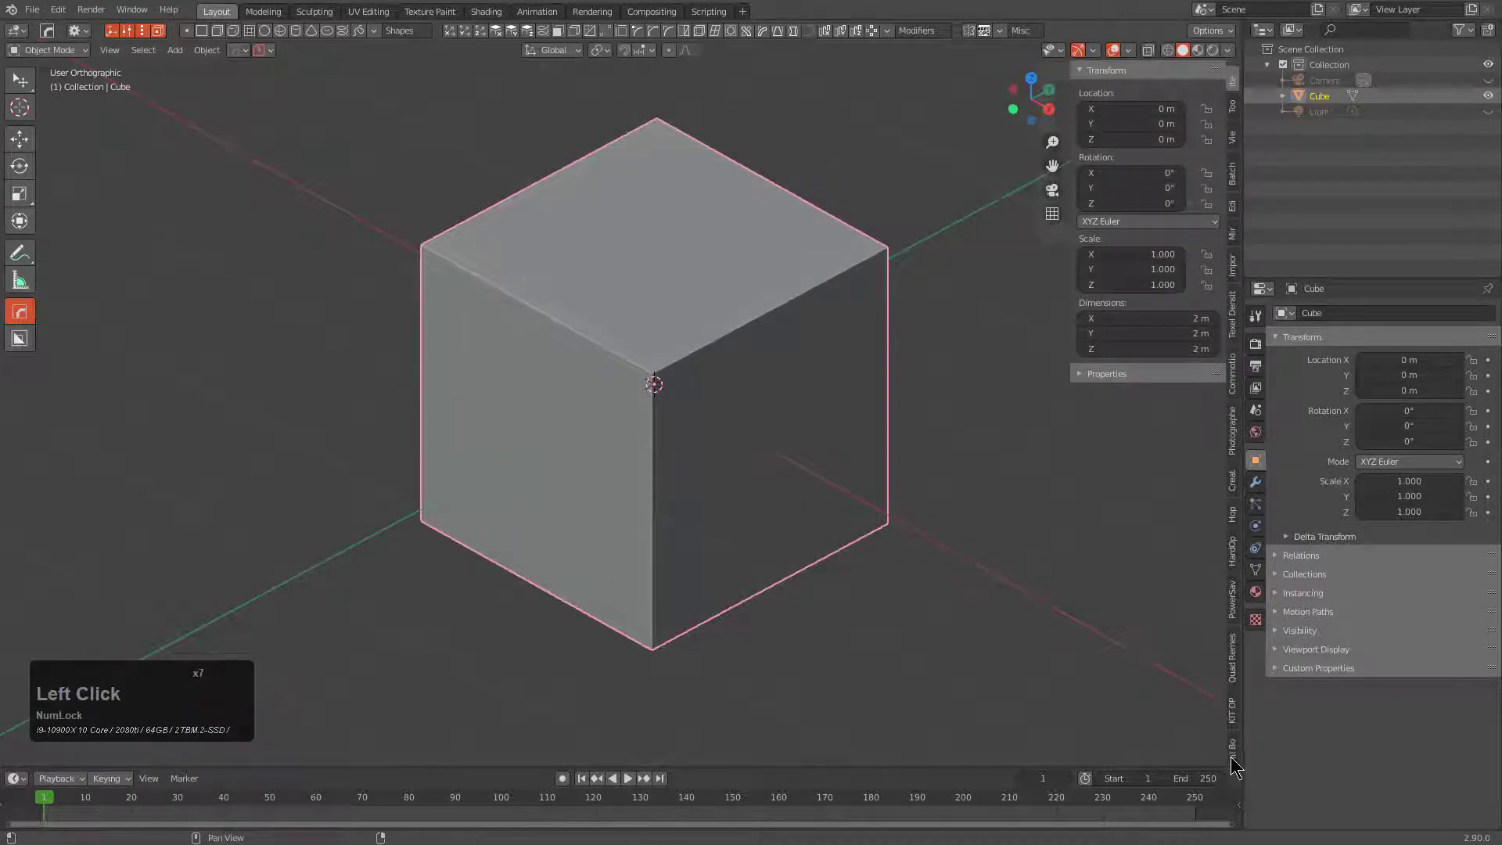
- Activate BoxCutter from its renamed lil Box sidebar category and widen the sidebar
click(1233, 748)
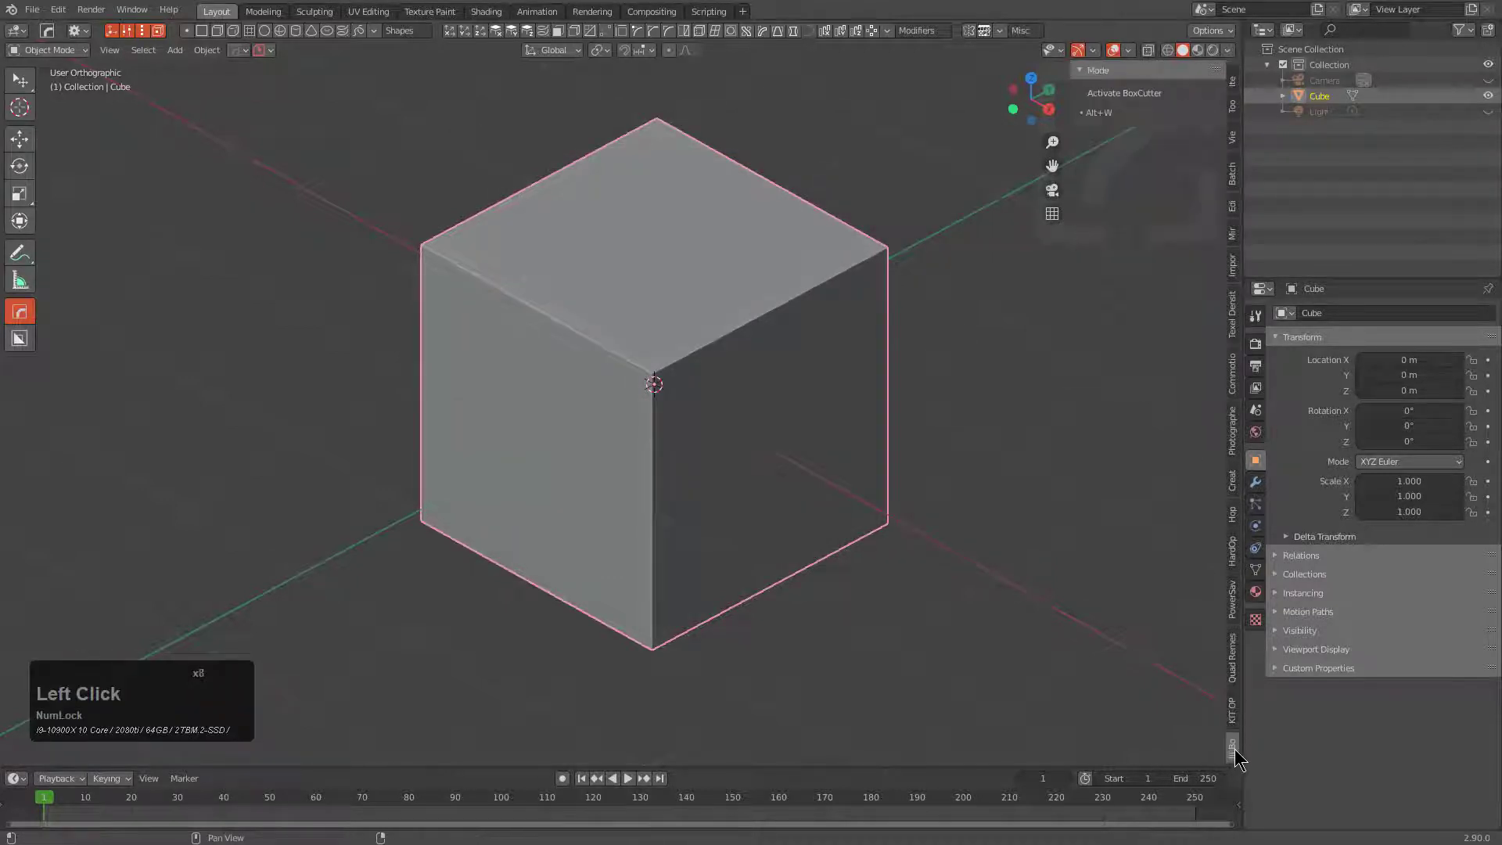
click(1129, 94)
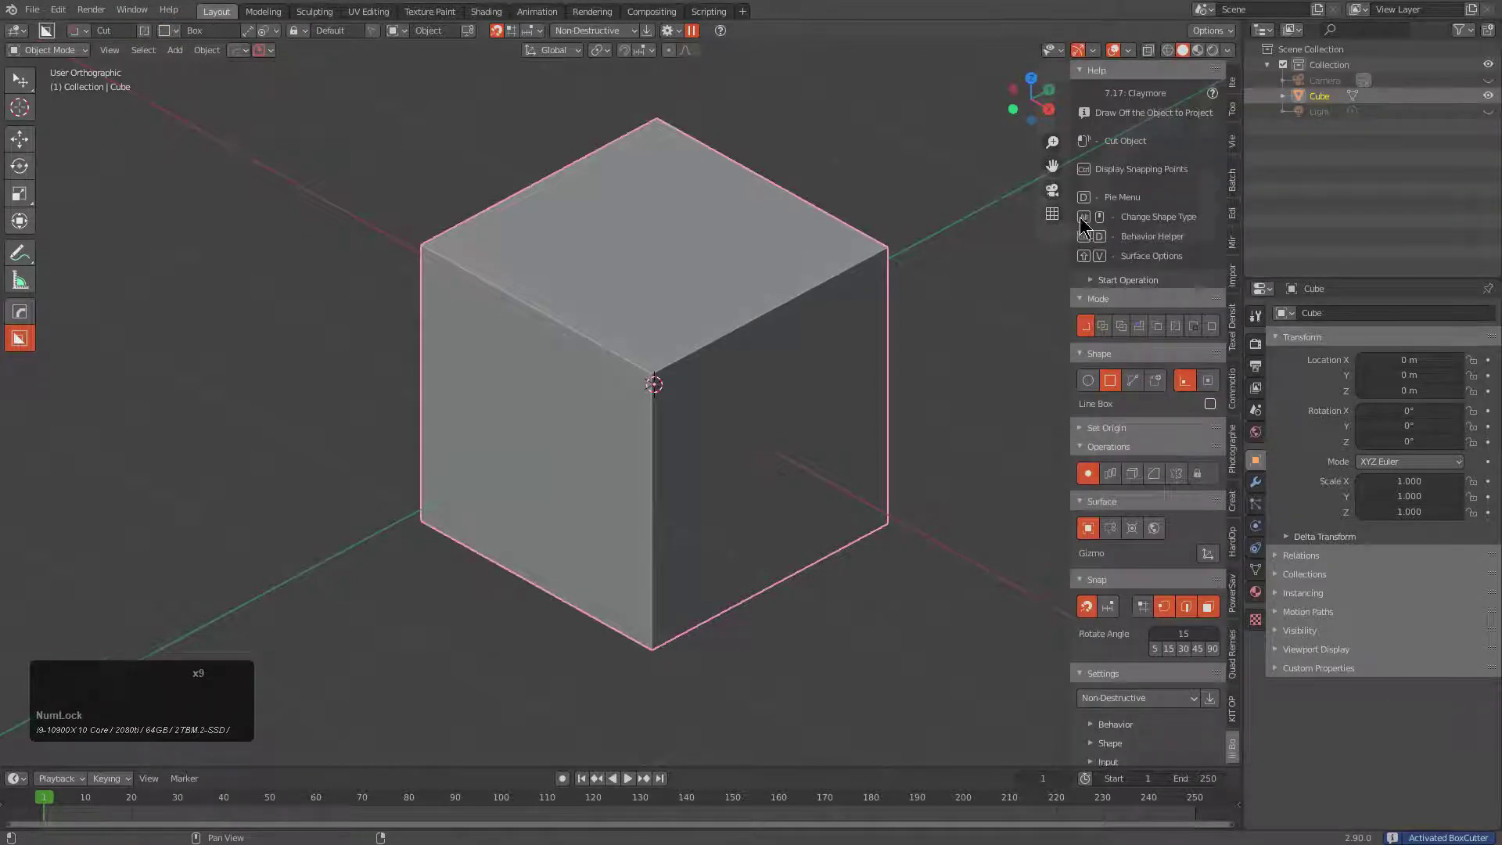
drag(1070, 249, 1010, 248)
- Examine the BoxCutter sidebar options, including the Behavior and Input settings
scroll(1065, 255, down, 3)
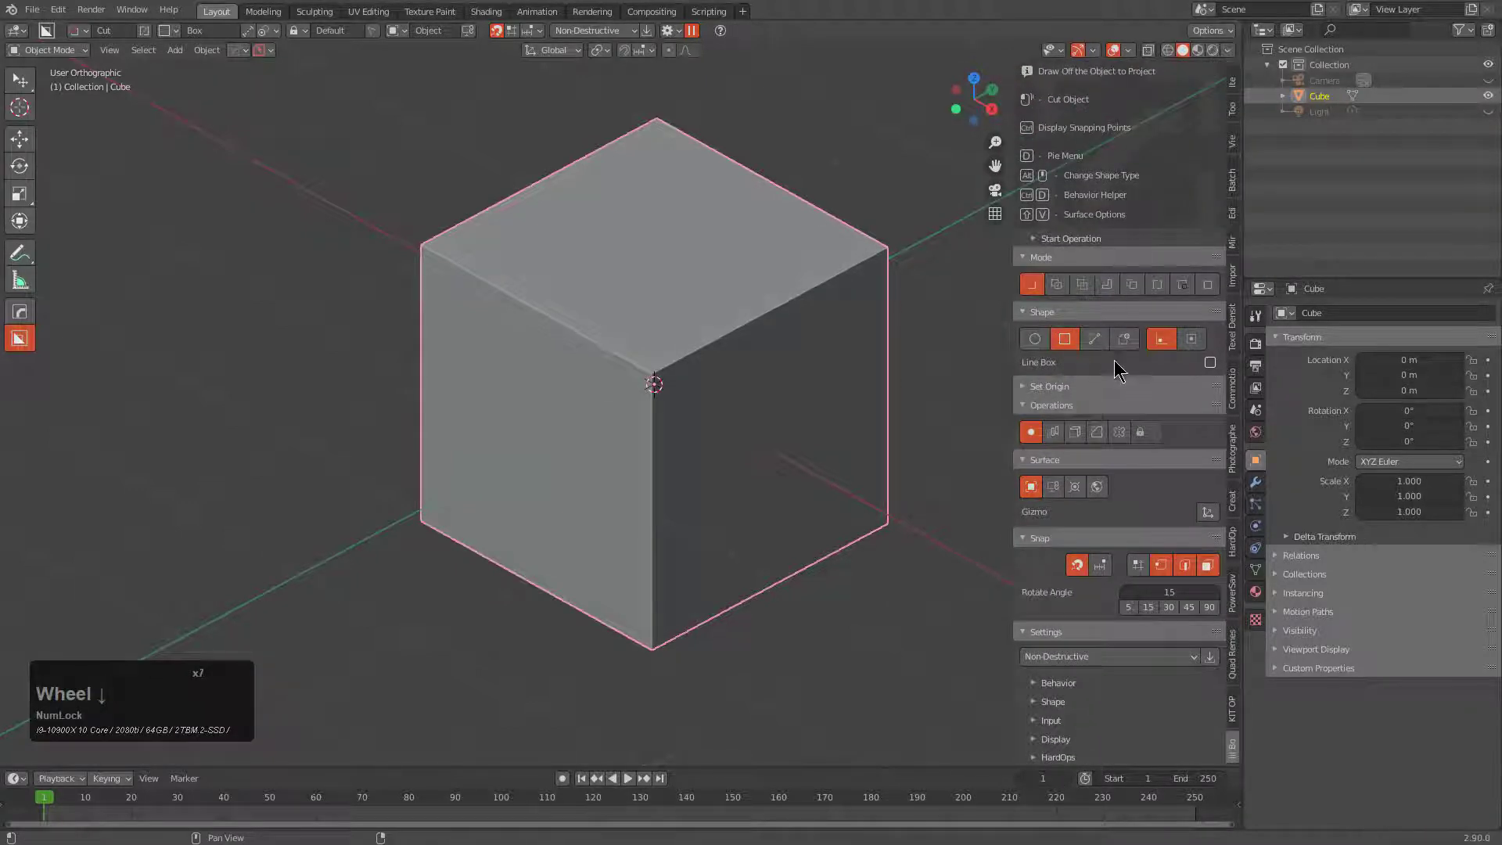
scroll(1120, 287, up, 1)
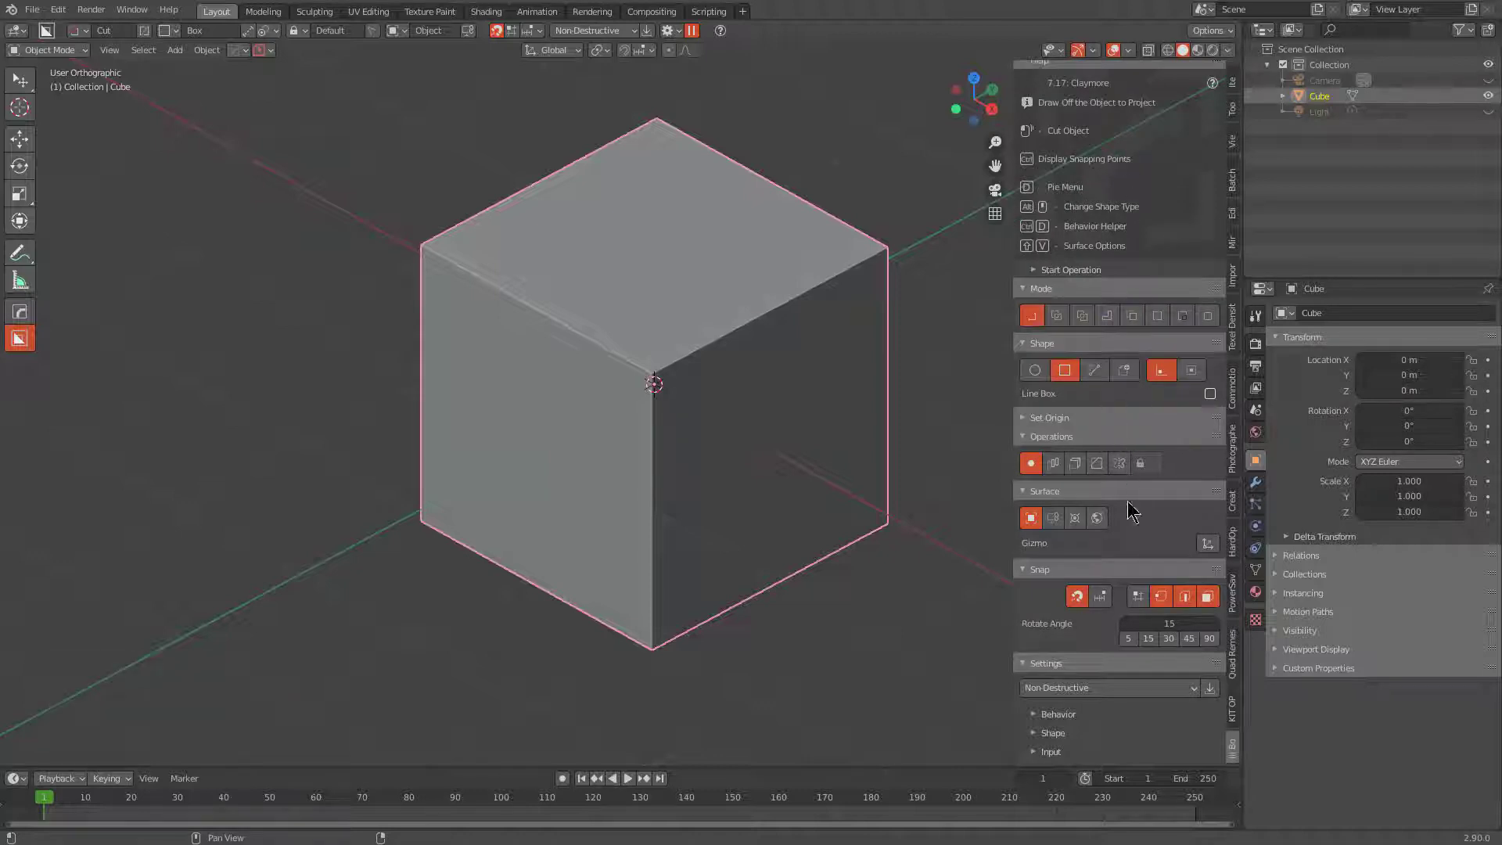
scroll(1083, 704, down, 2)
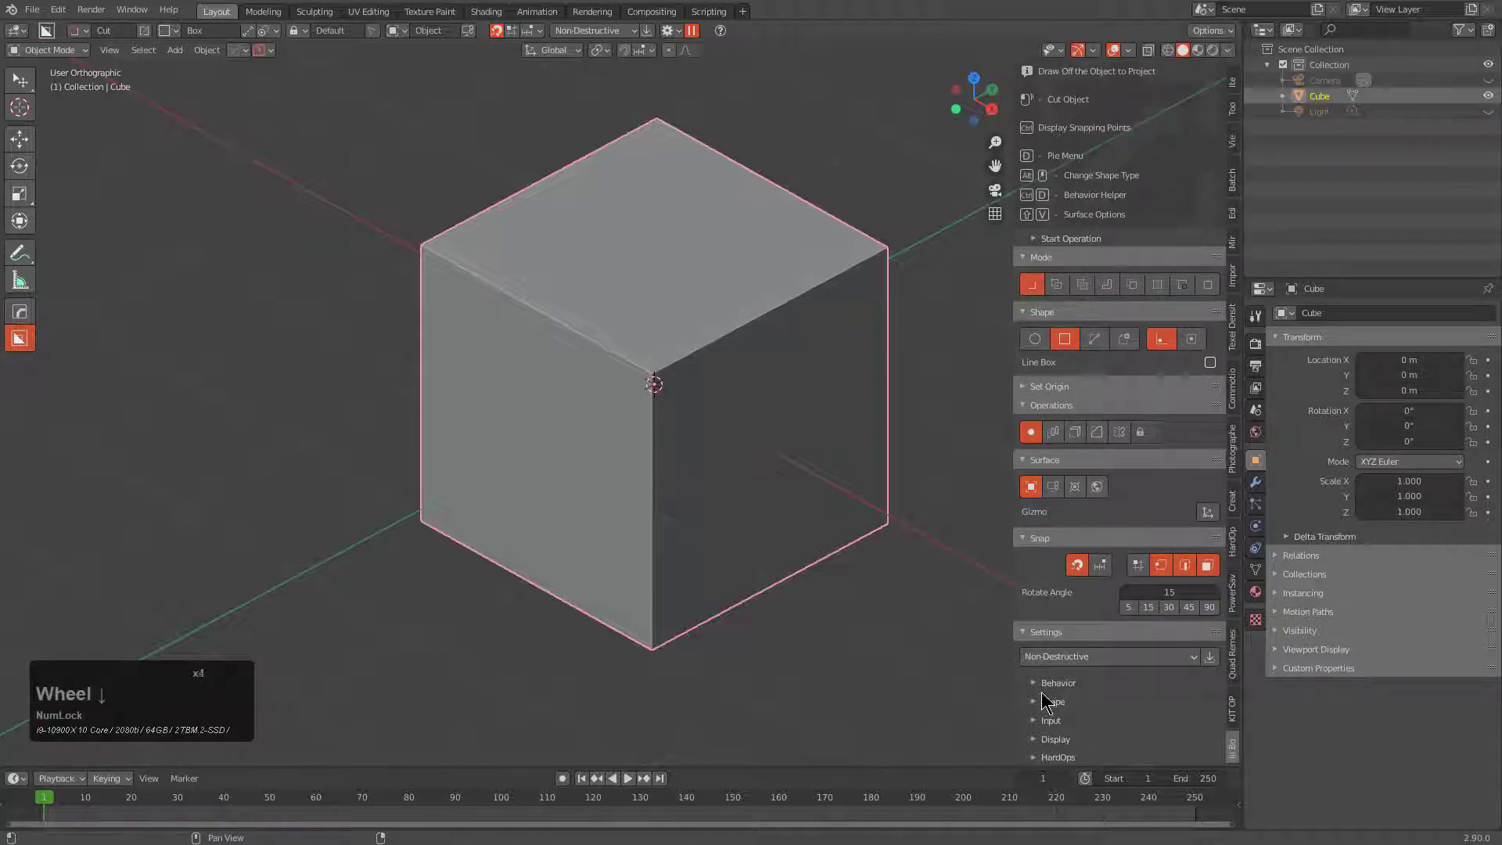
click(1044, 685)
scroll(1072, 703, down, 4)
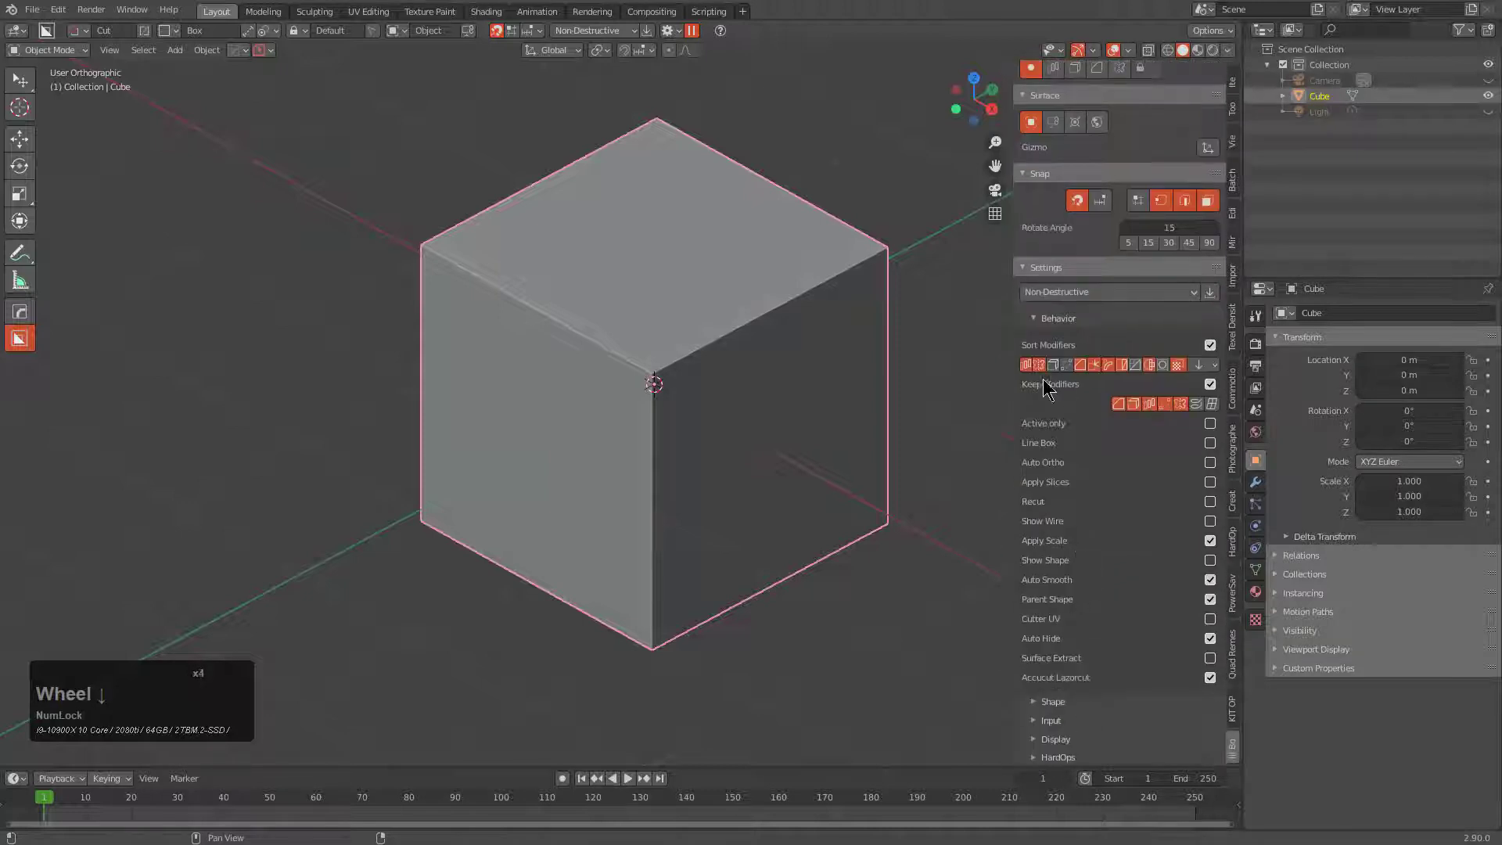
click(1033, 318)
click(1038, 721)
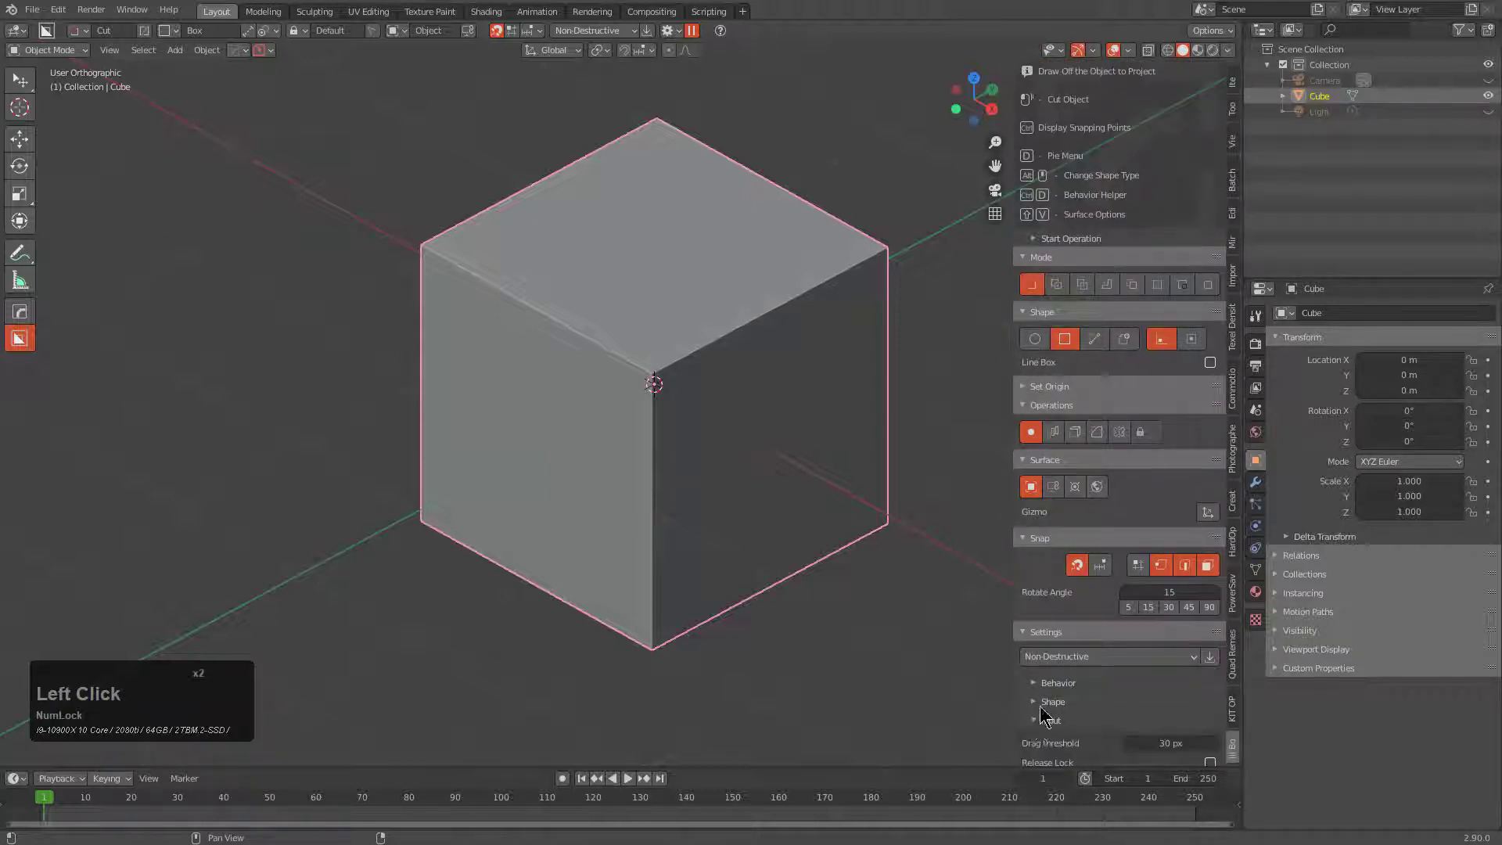
scroll(1064, 673, down, 8)
click(1036, 473)
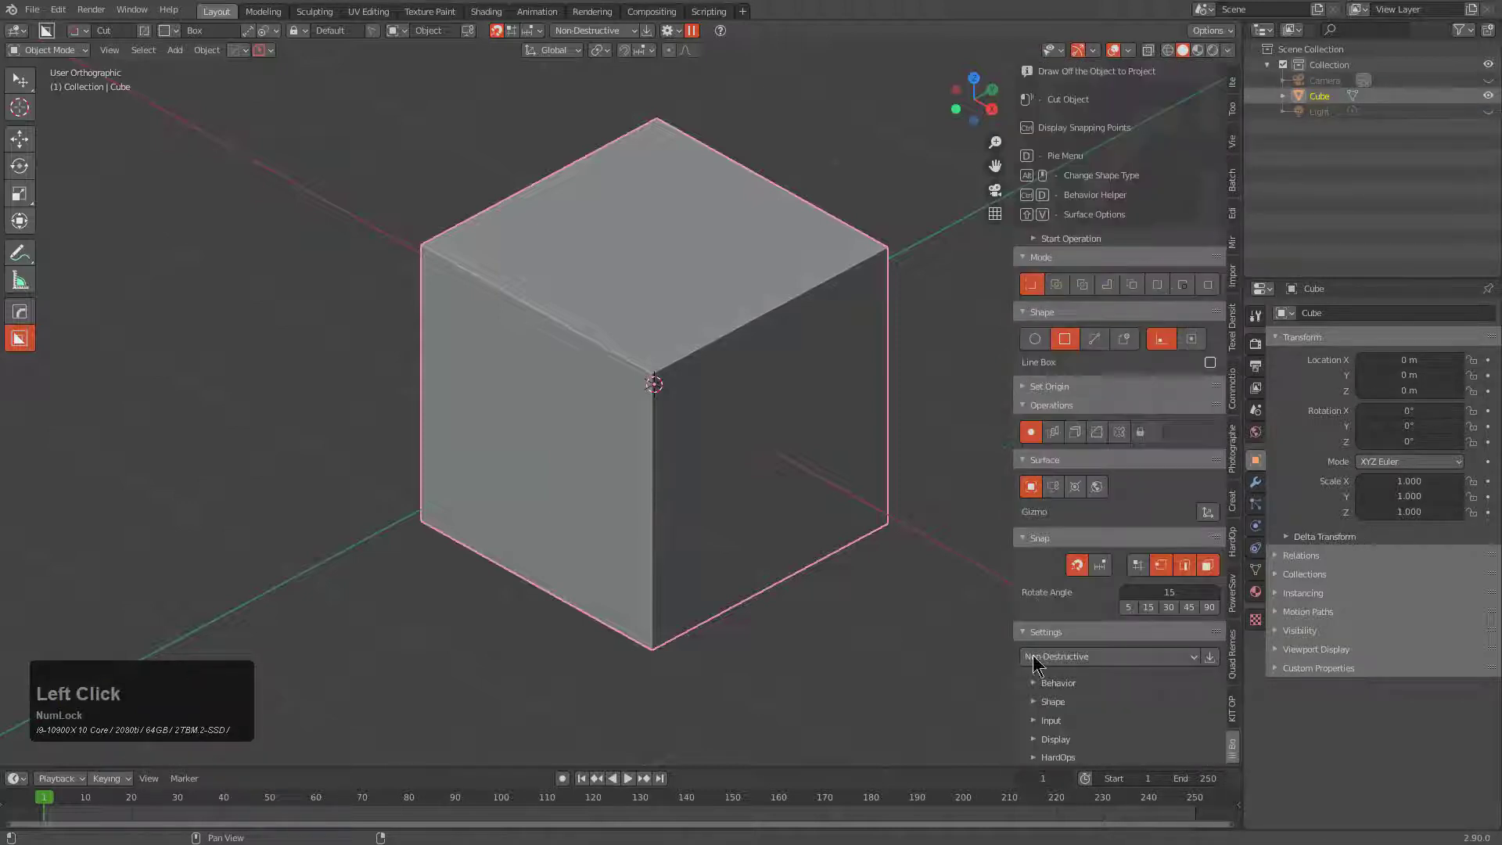
click(1037, 721)
scroll(1044, 718, down, 7)
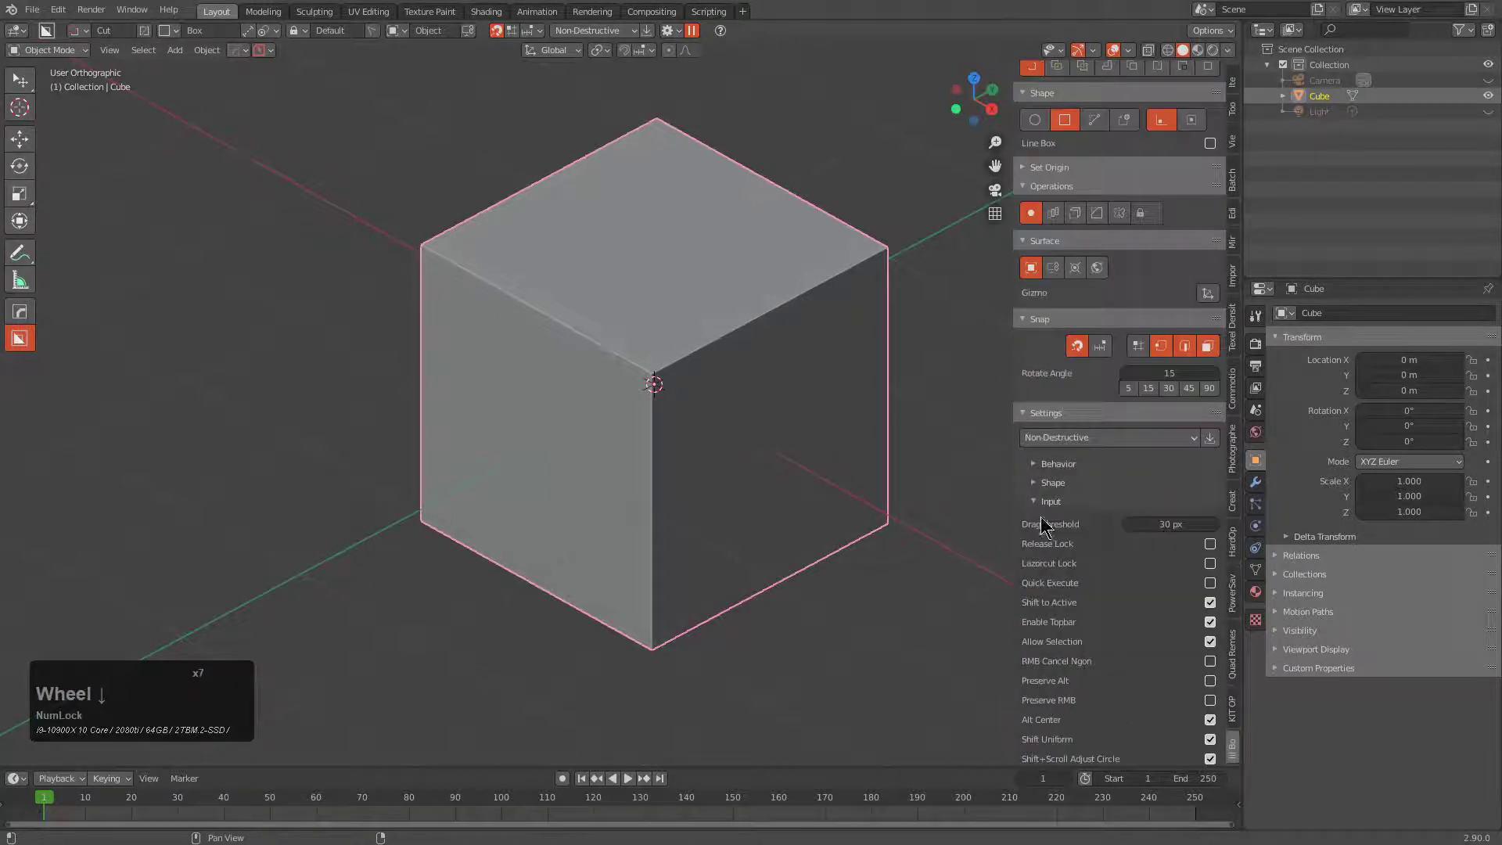
click(1037, 502)
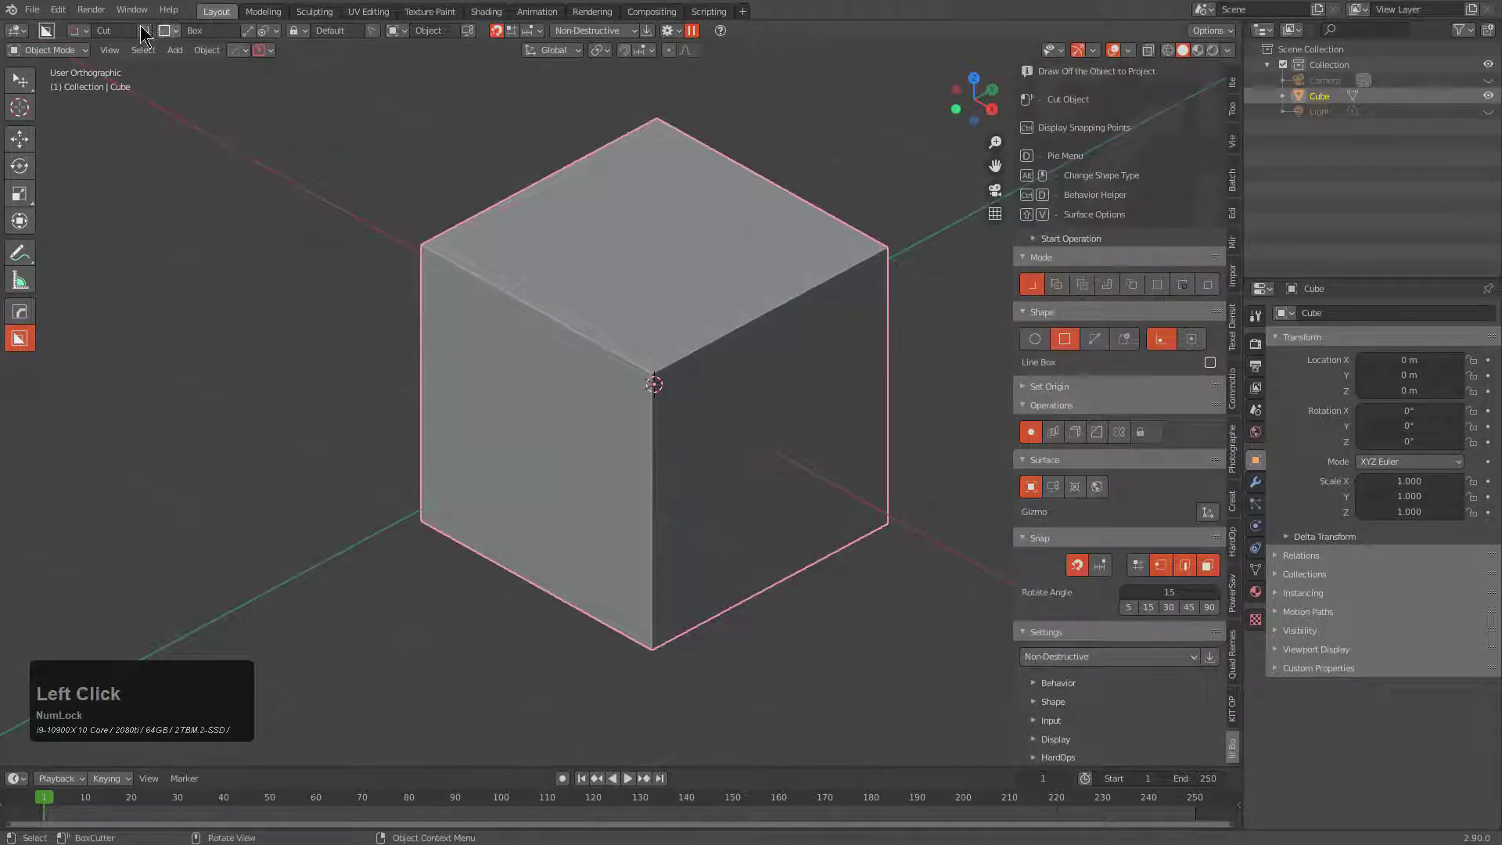
scroll(1095, 251, up, 6)
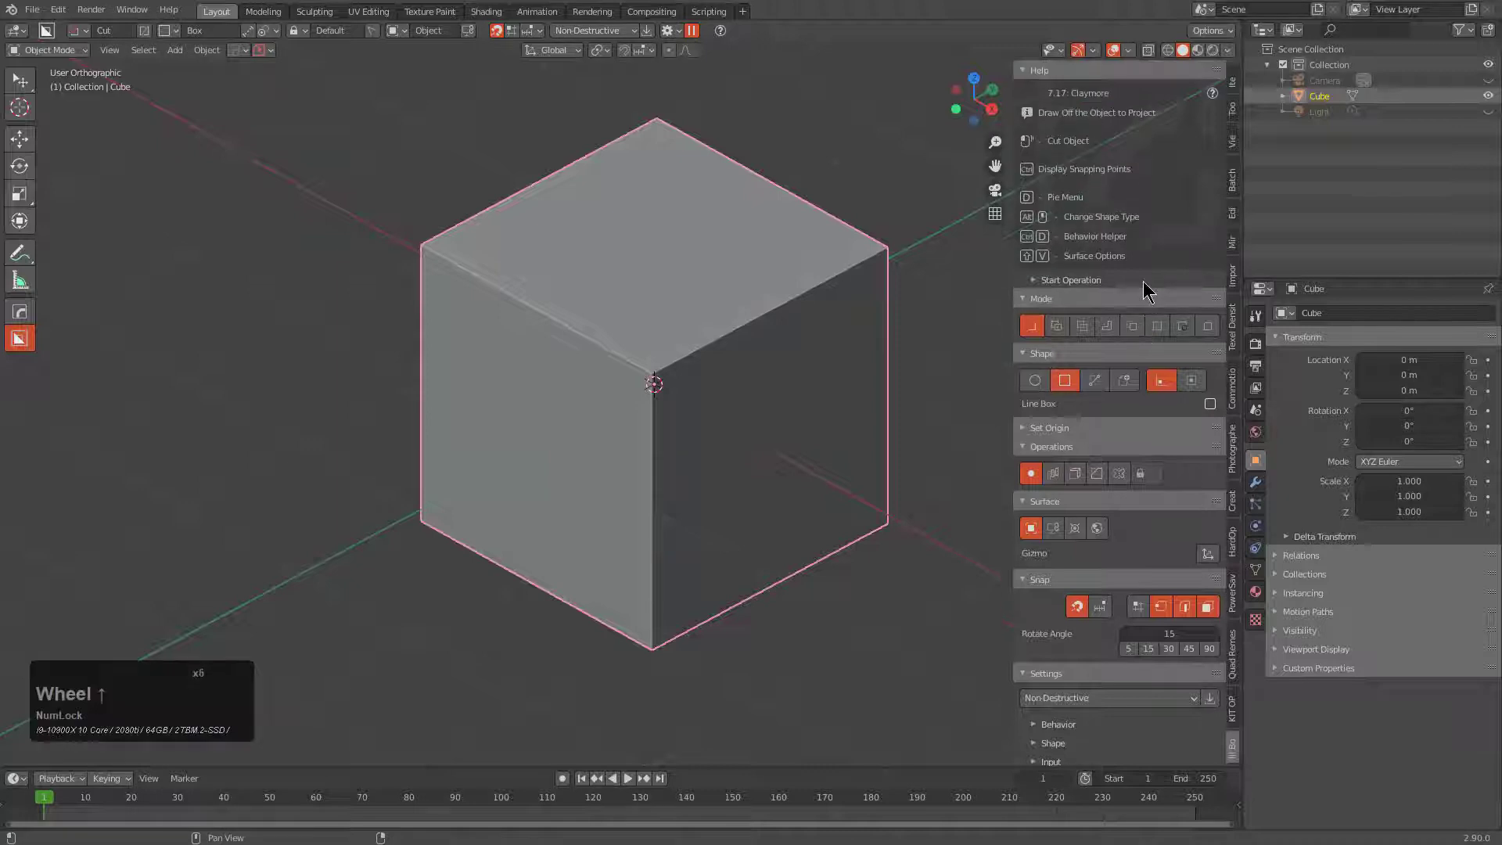
- Collapse the BoxCutter Help section and expand it again
middle_drag(777, 318, 790, 322)
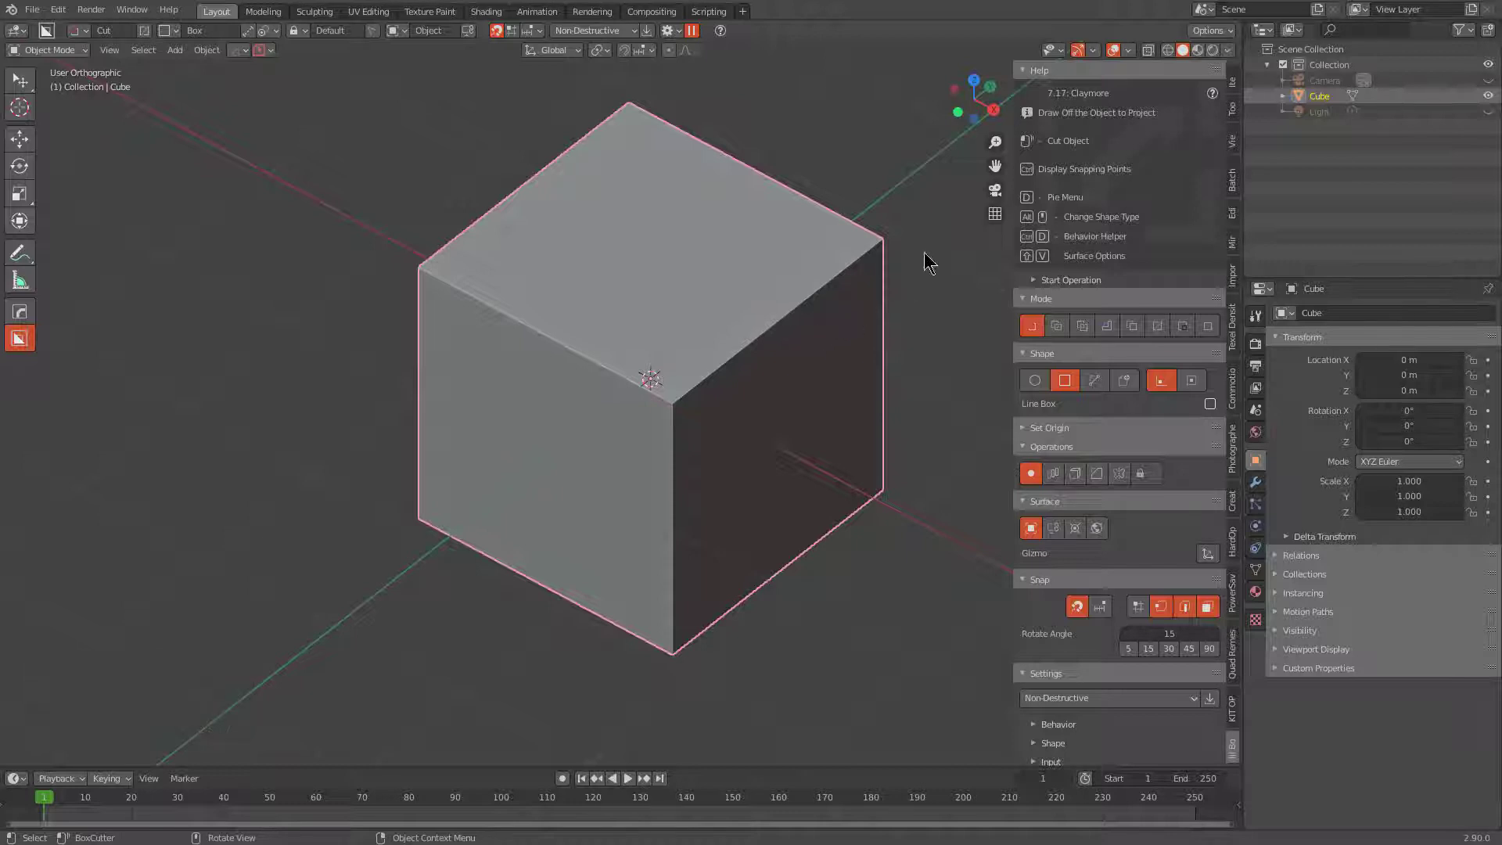
click(1024, 70)
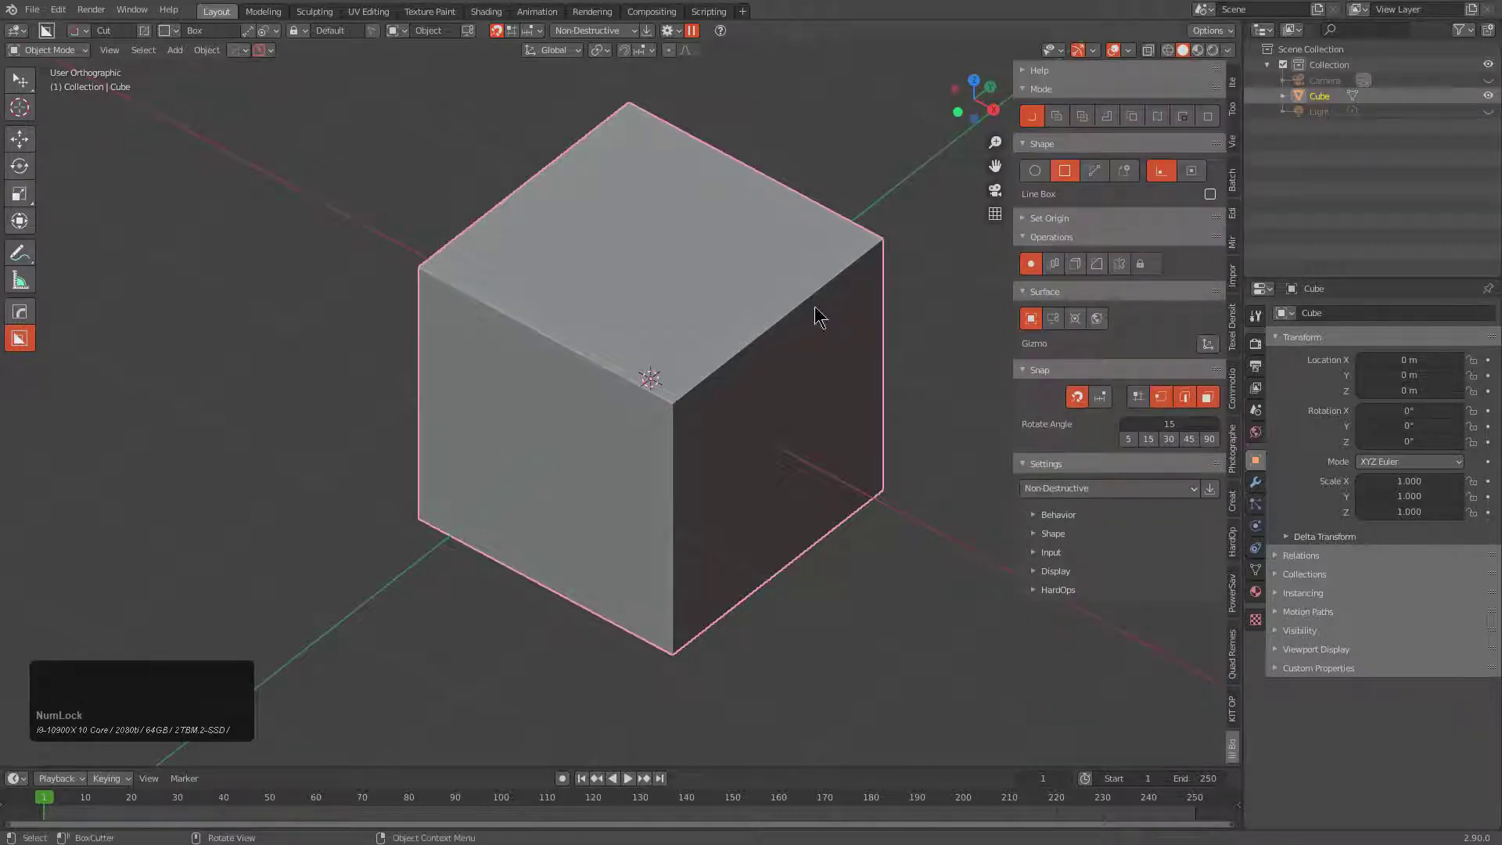
click(1025, 71)
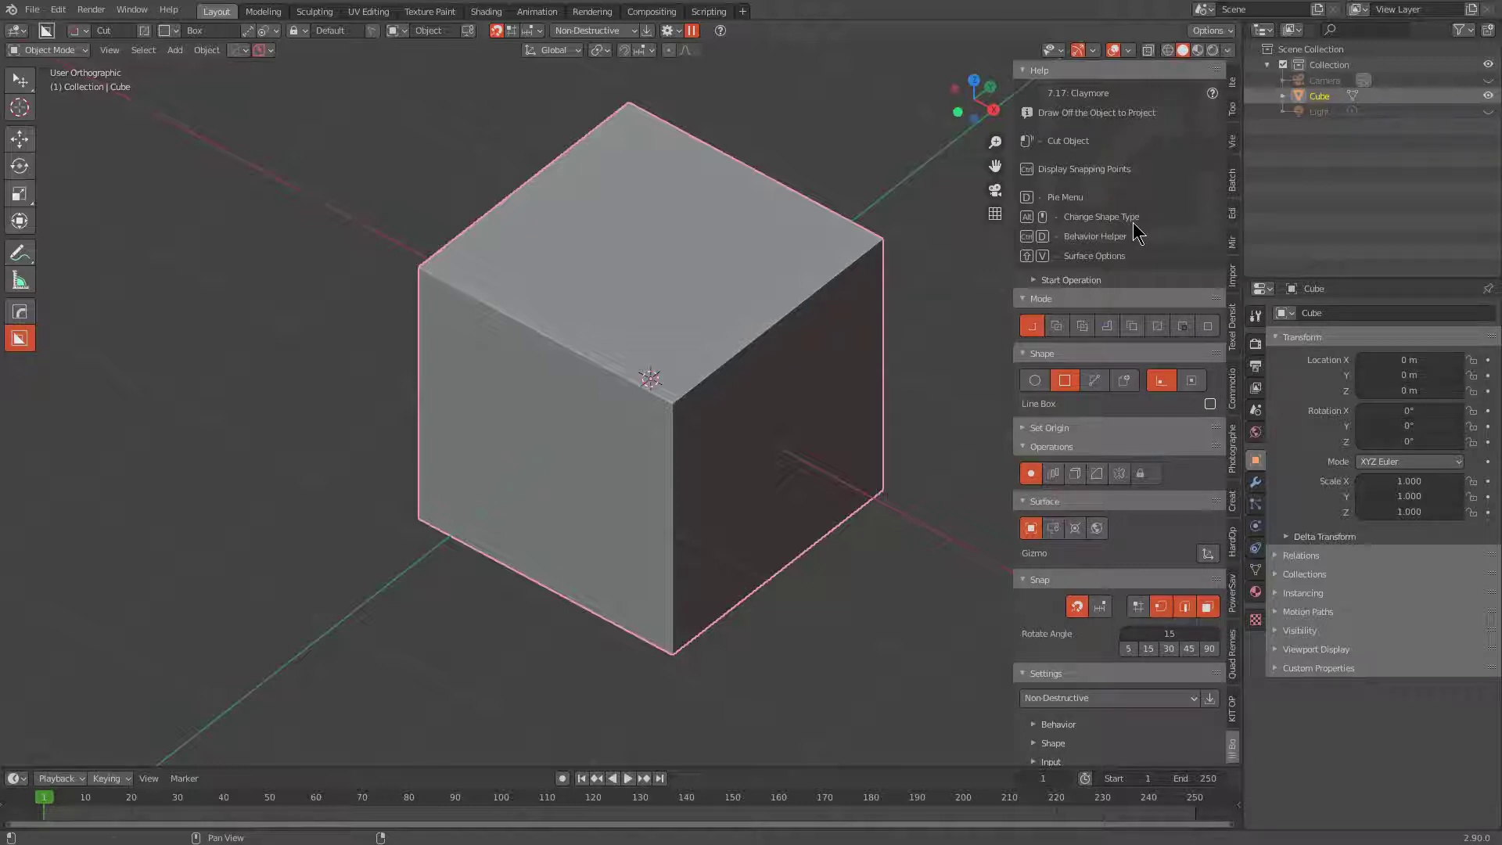
- Draw a box cutter over the front edge of the cube's top face, enable its wire display, and extrude it down into the cube
mouse_move(783, 244)
mouse_down()
mouse_move(680, 345)
mouse_move(655, 500)
mouse_up()
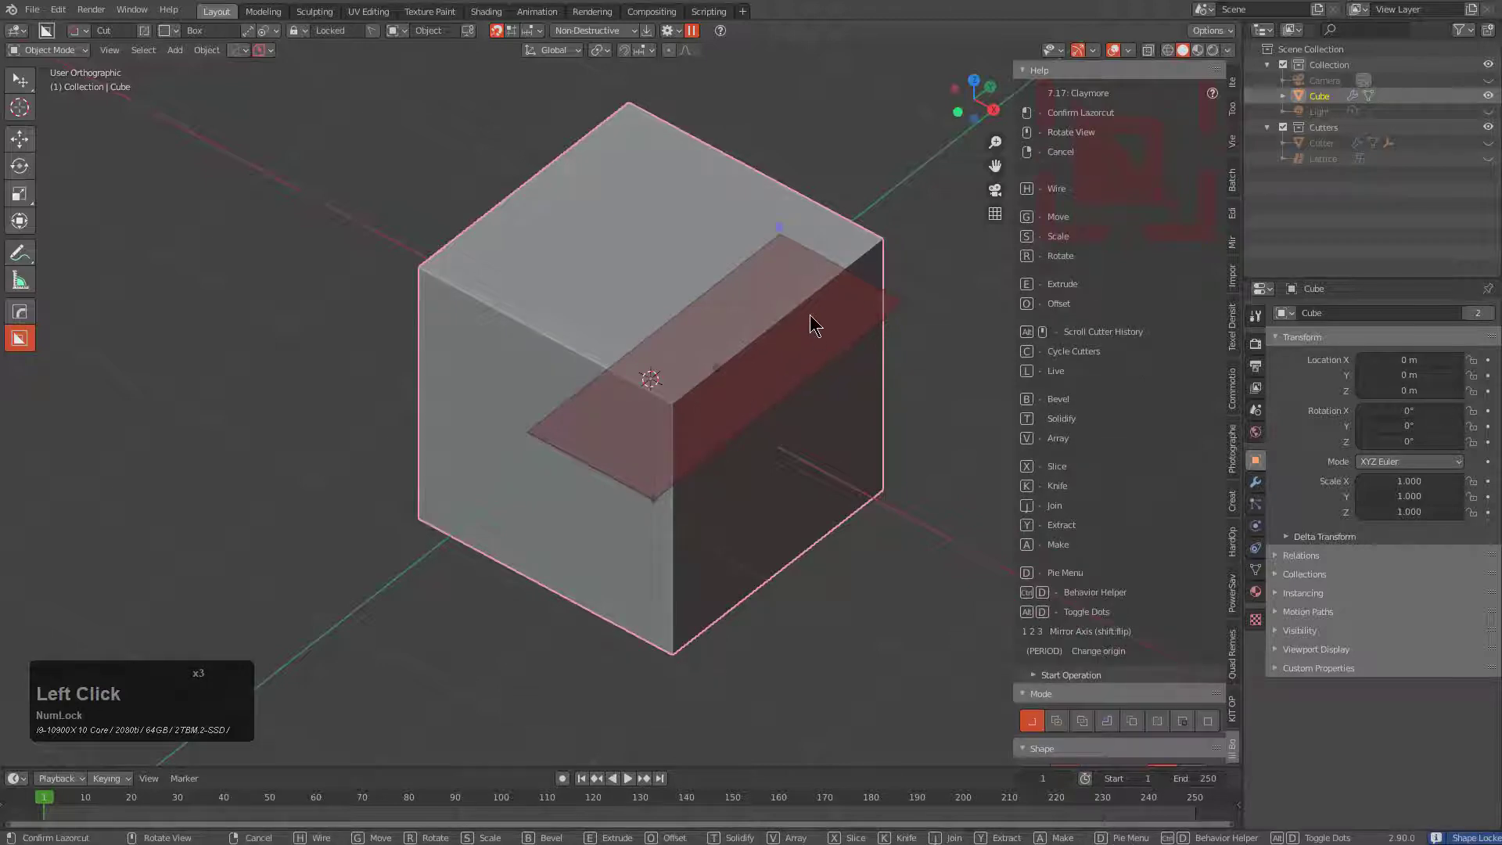
key(h)
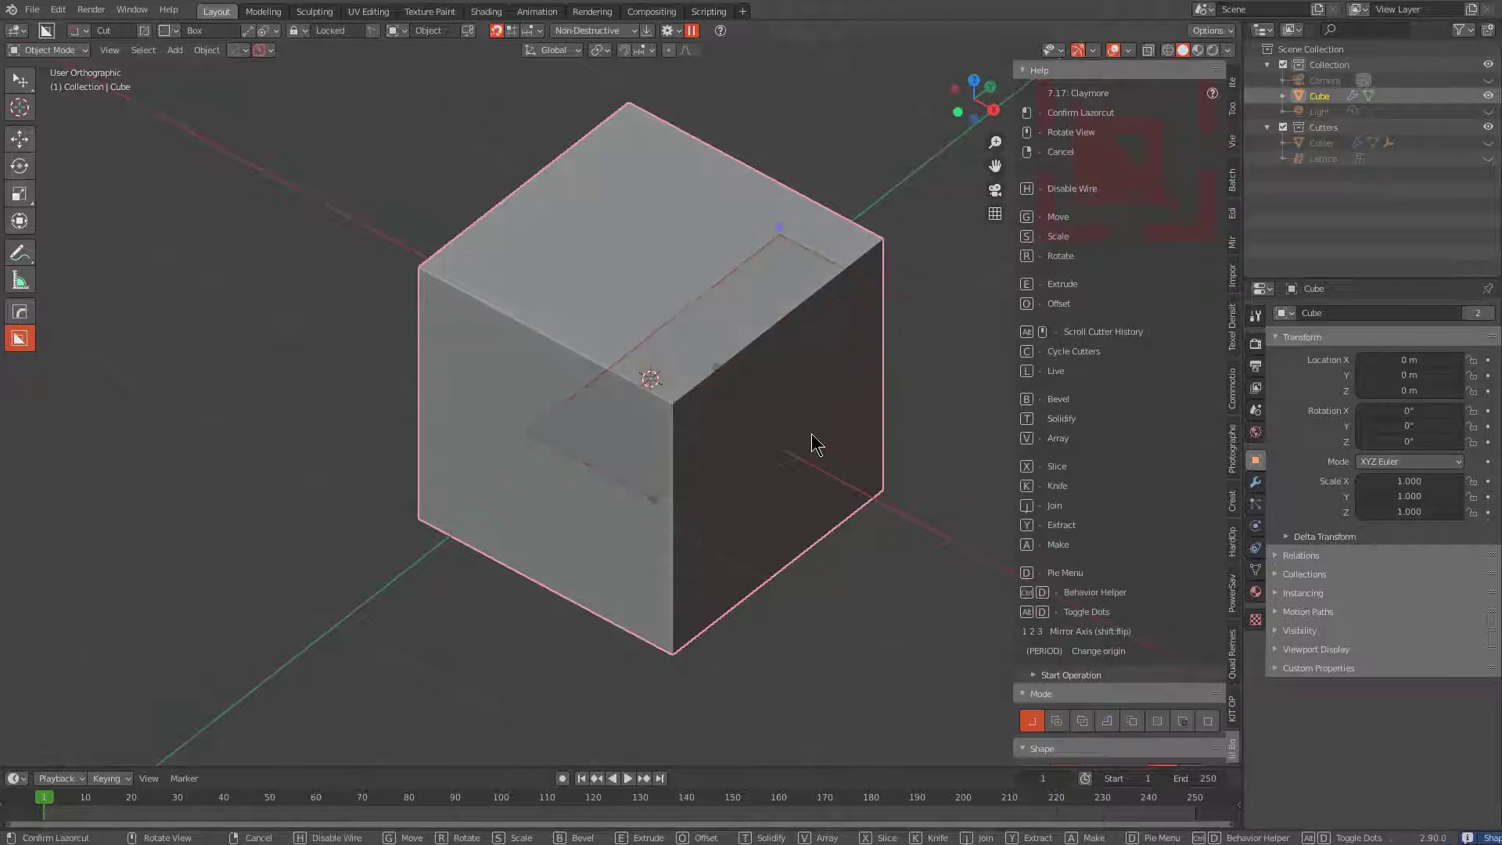
key(h)
key(h)
key(h)
key(h)
drag(714, 375, 742, 484)
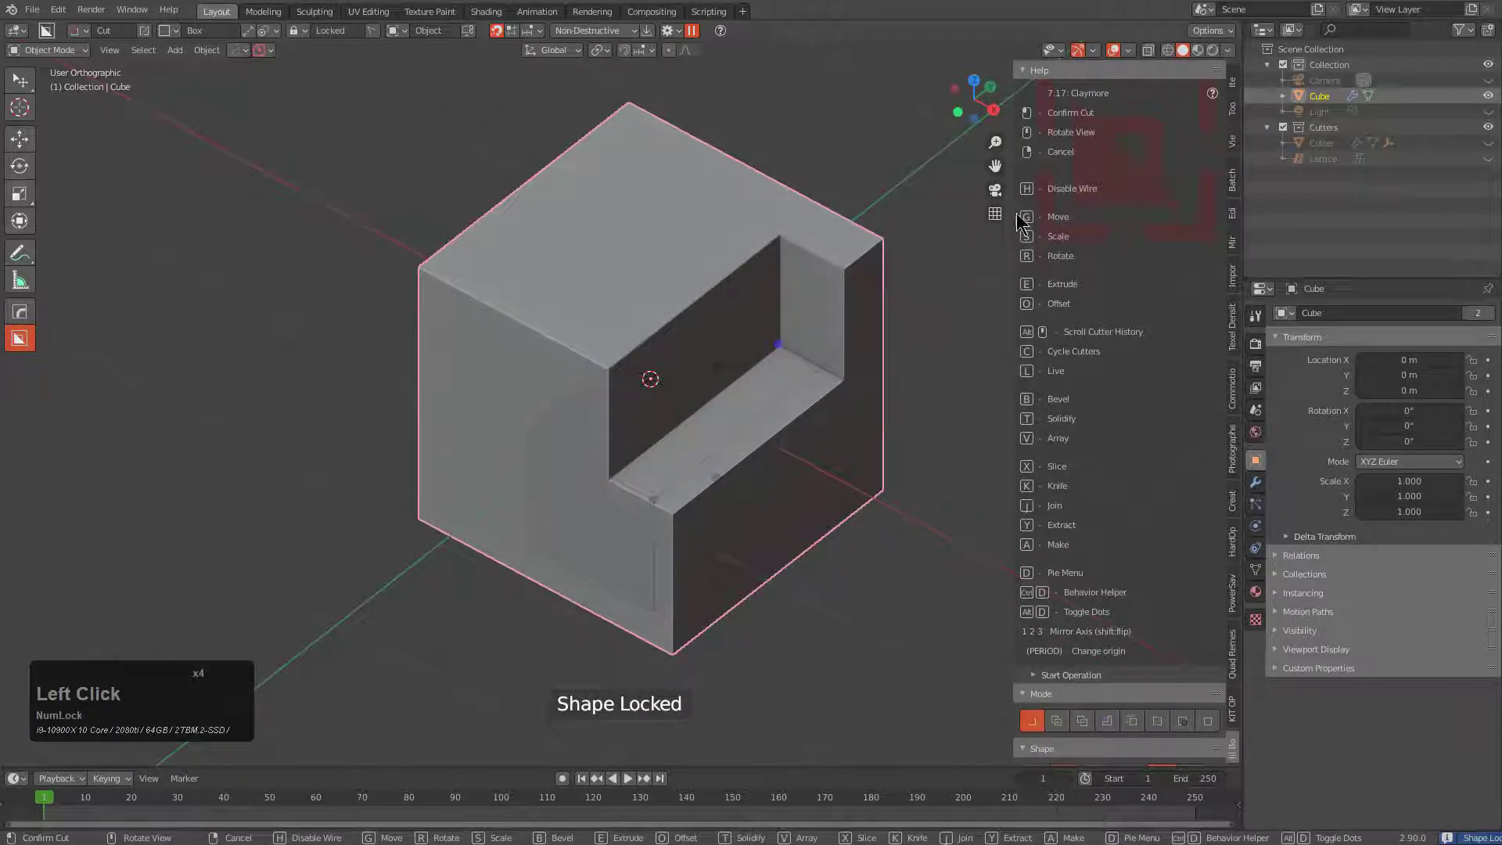
- Move the live box cutter along the X, Y and Z axes in turn and lock its new position
key(g)
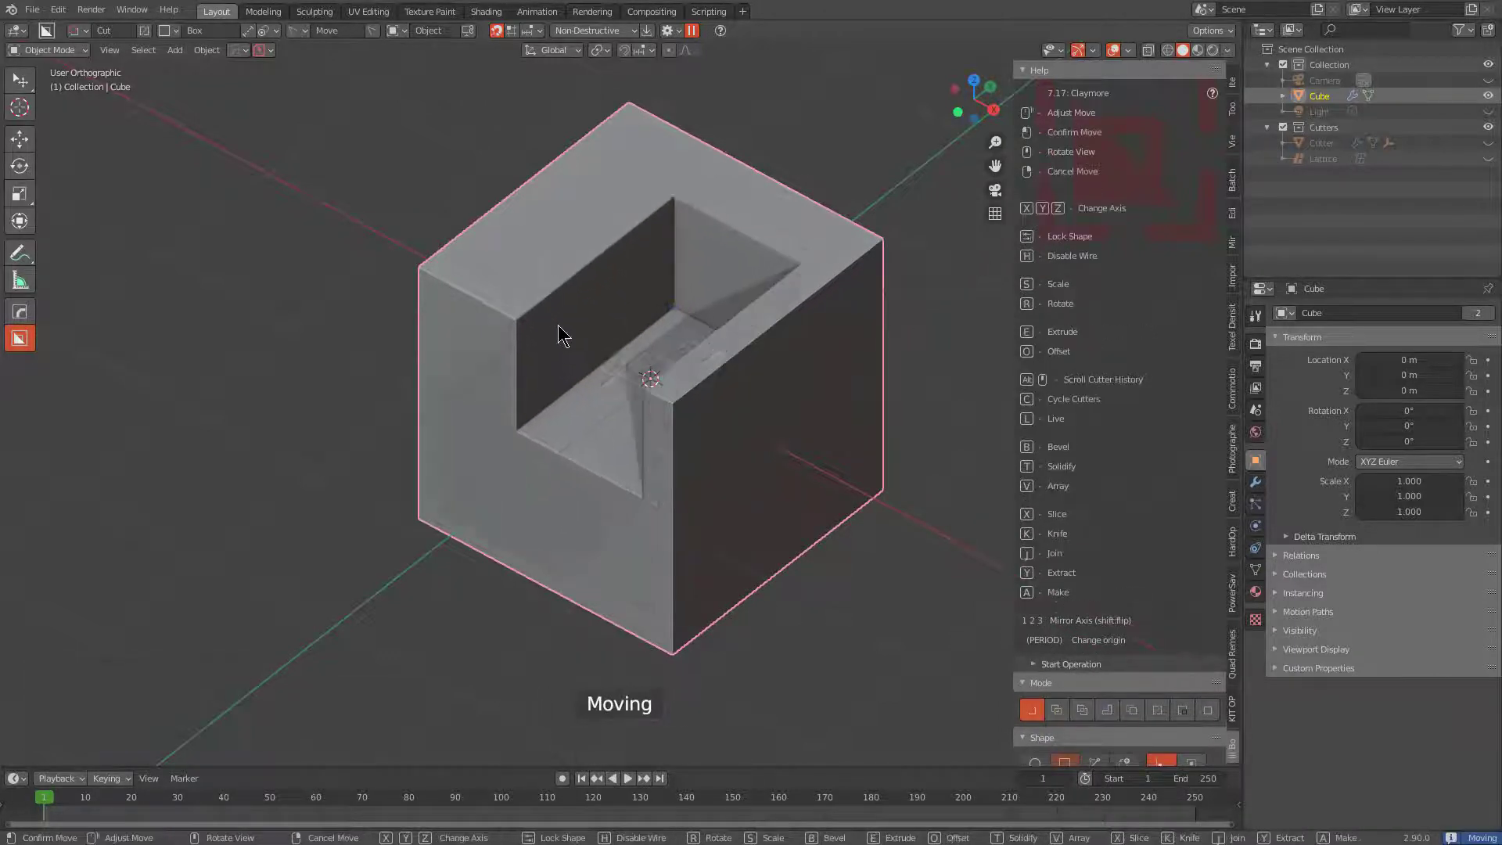
key(x)
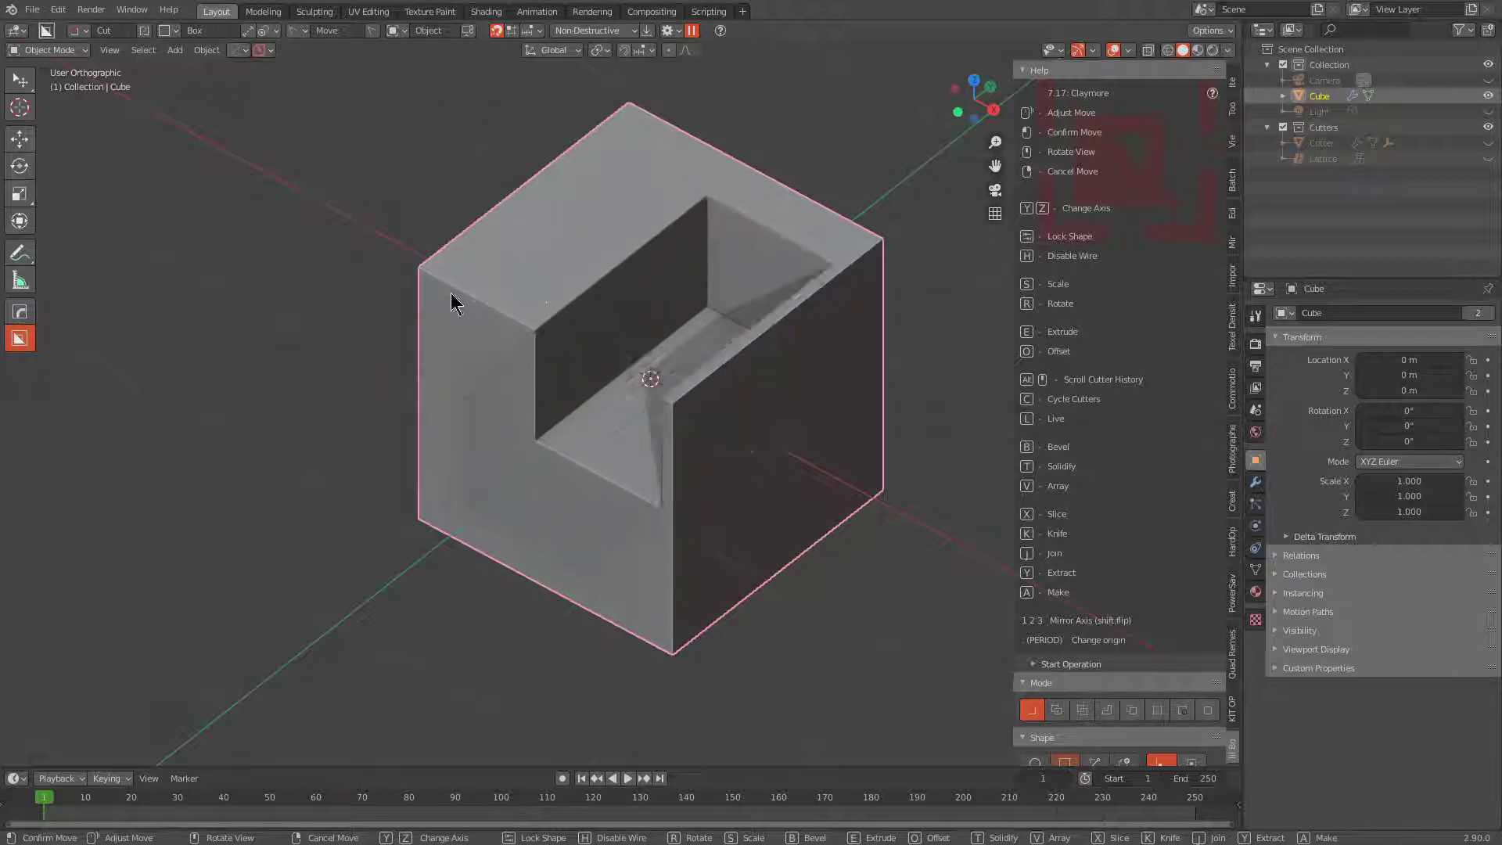
key(y)
key(z)
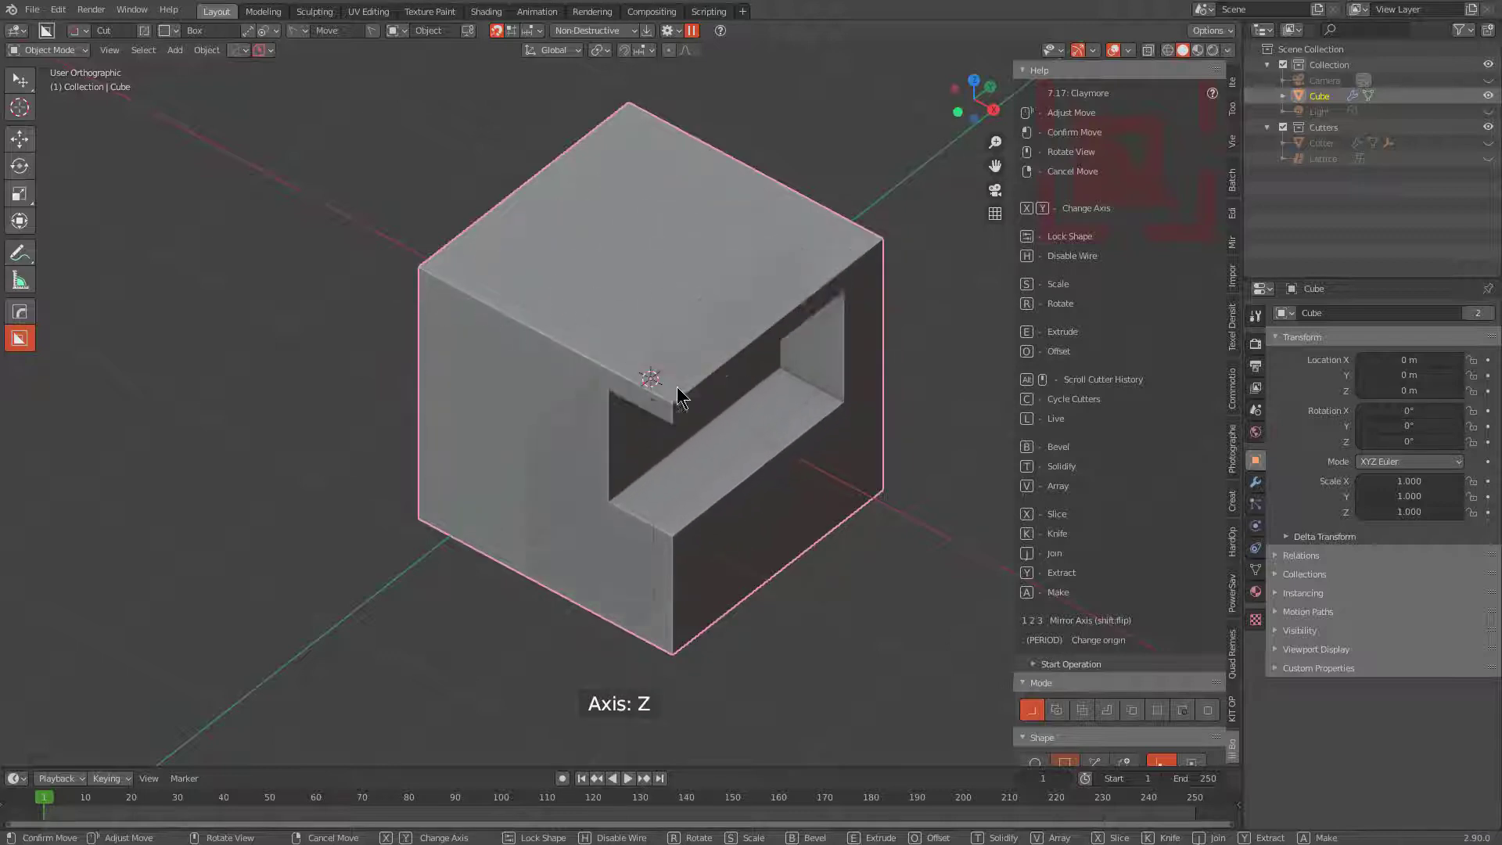
click(586, 239)
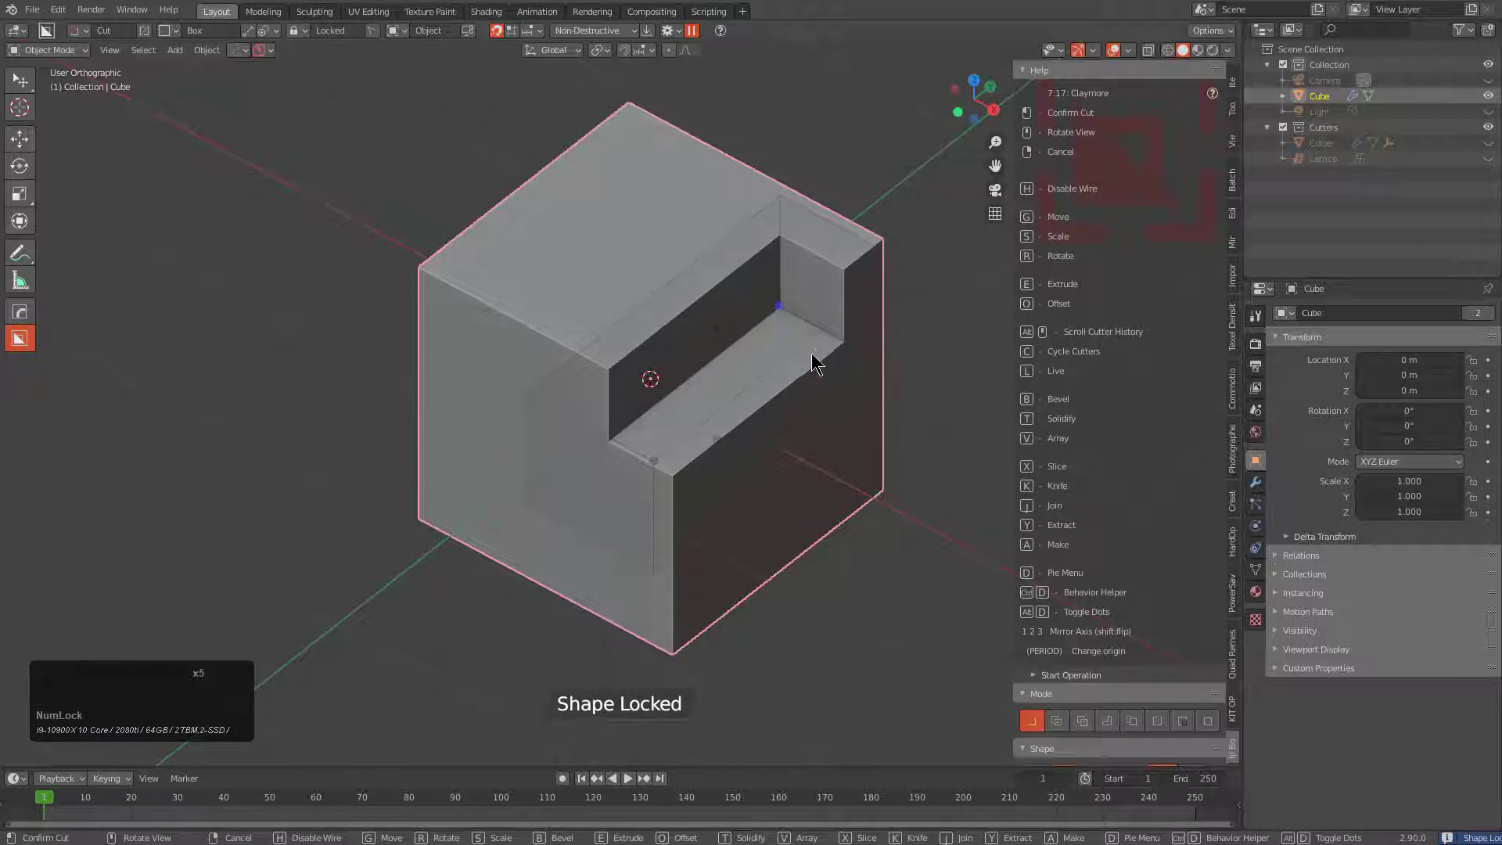
- Try scaling the live cutter along X, Y and Z, and cancel the cut
key(s)
key(x)
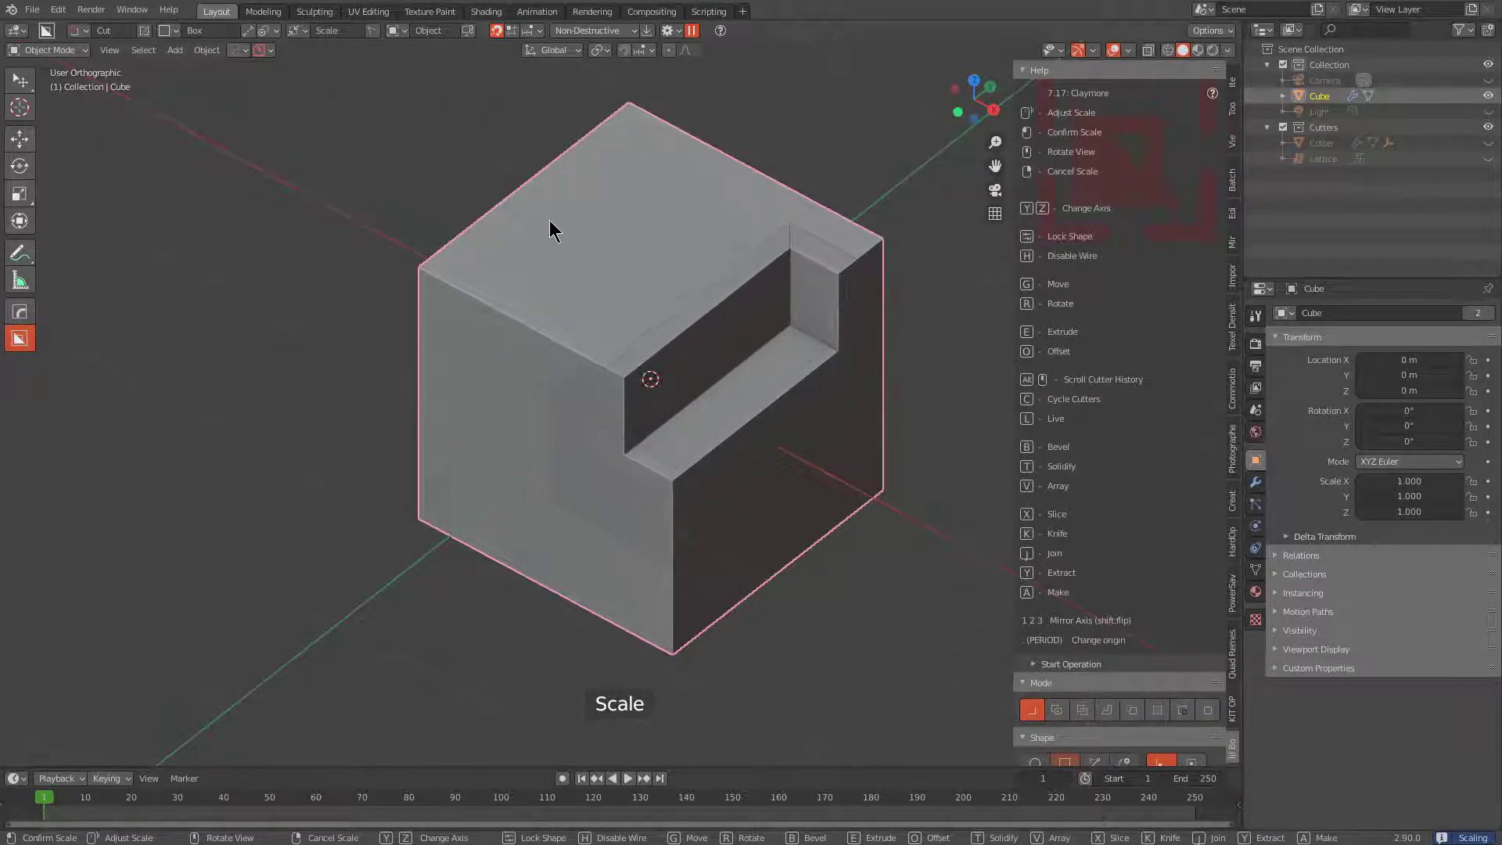
key(y)
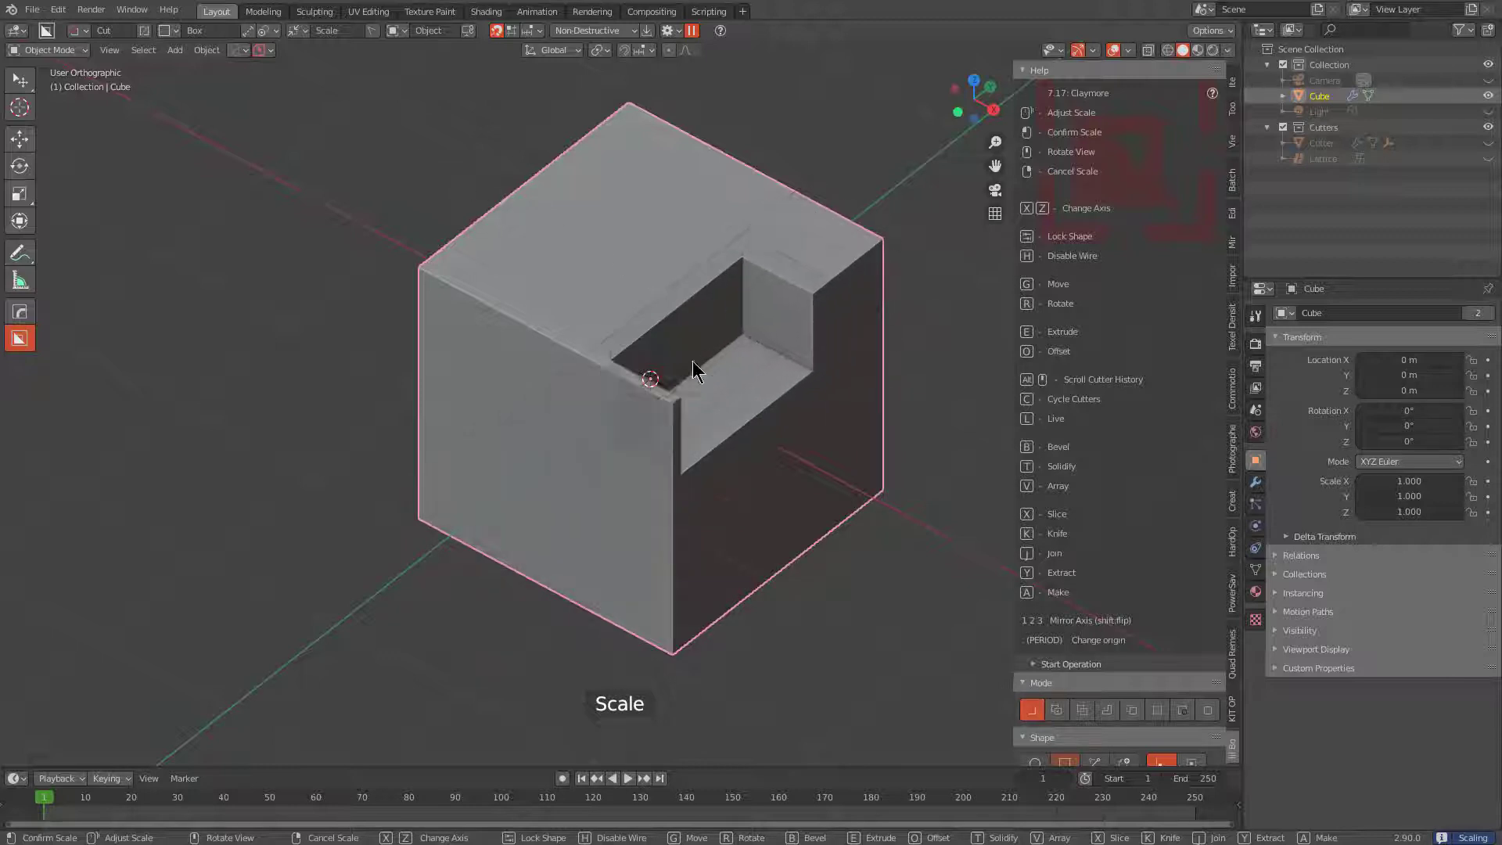
key(z)
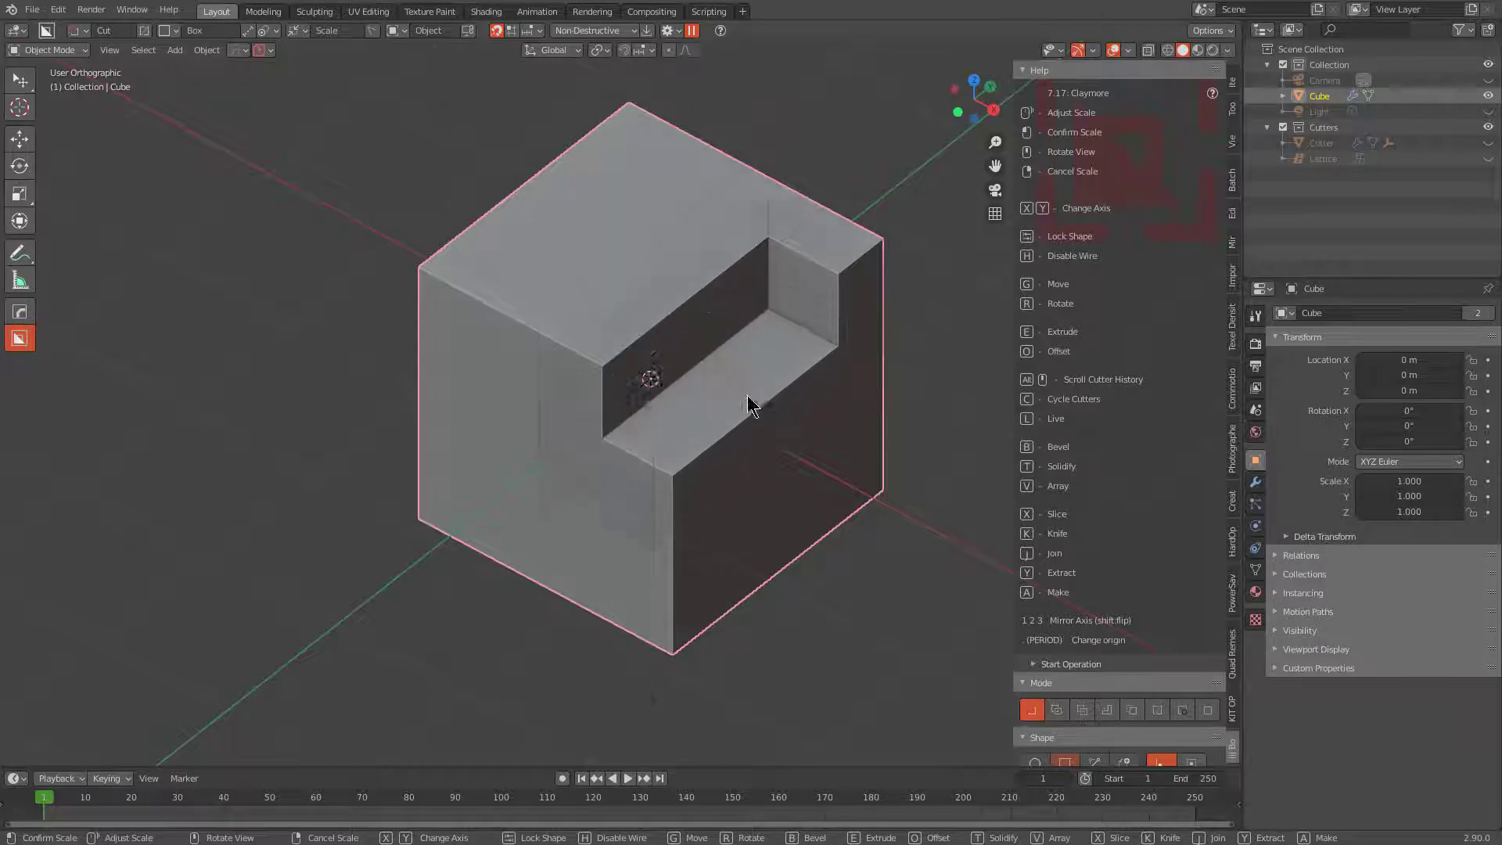
click(817, 410)
right_click(634, 254)
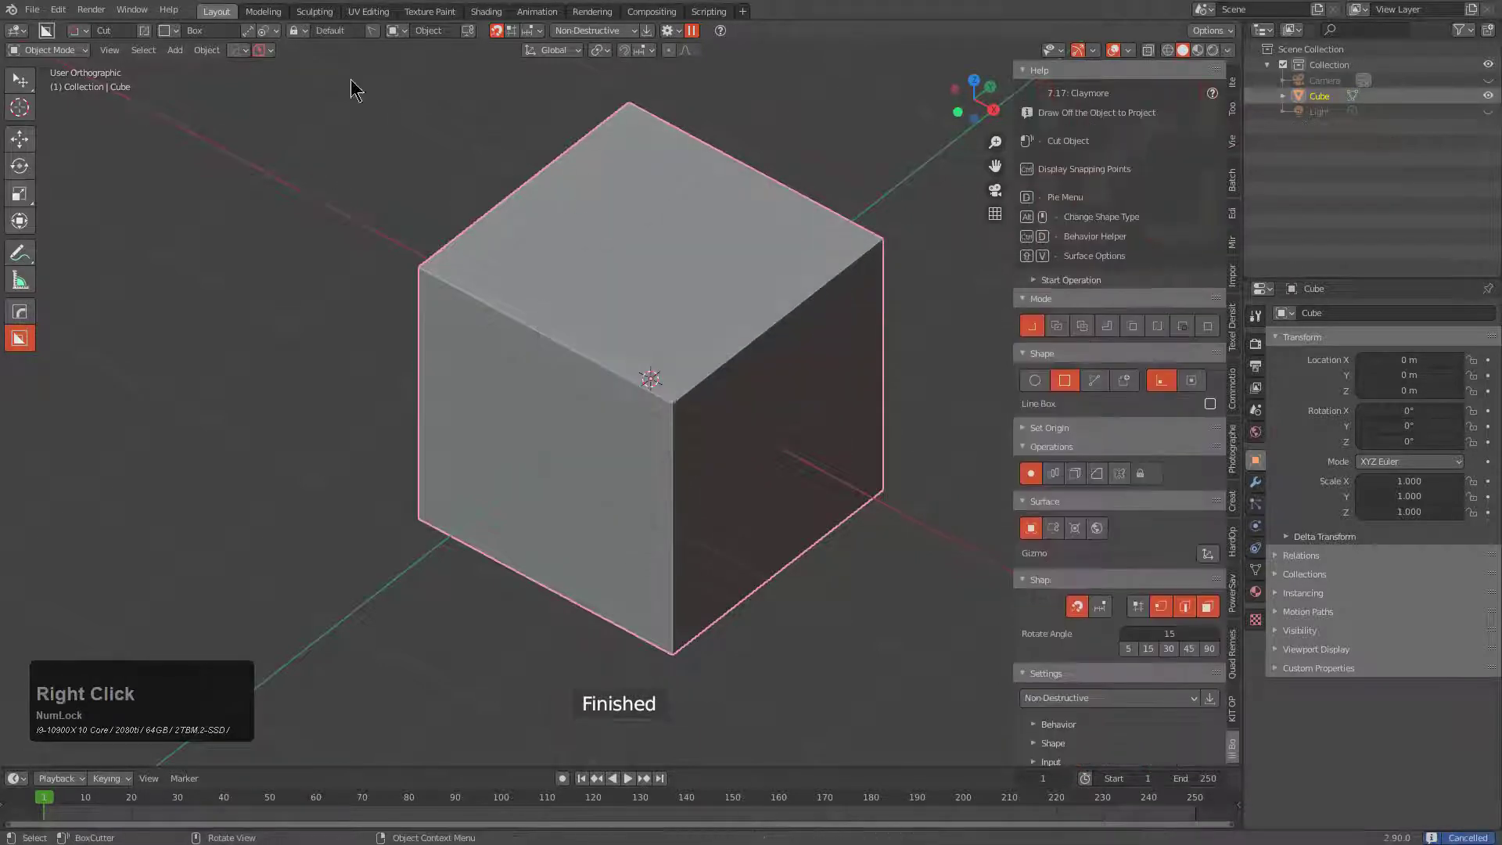
- Switch Set Origin to its second option and draw a box cutter over the top face's front edge, extruding it down about 1.04
click(268, 30)
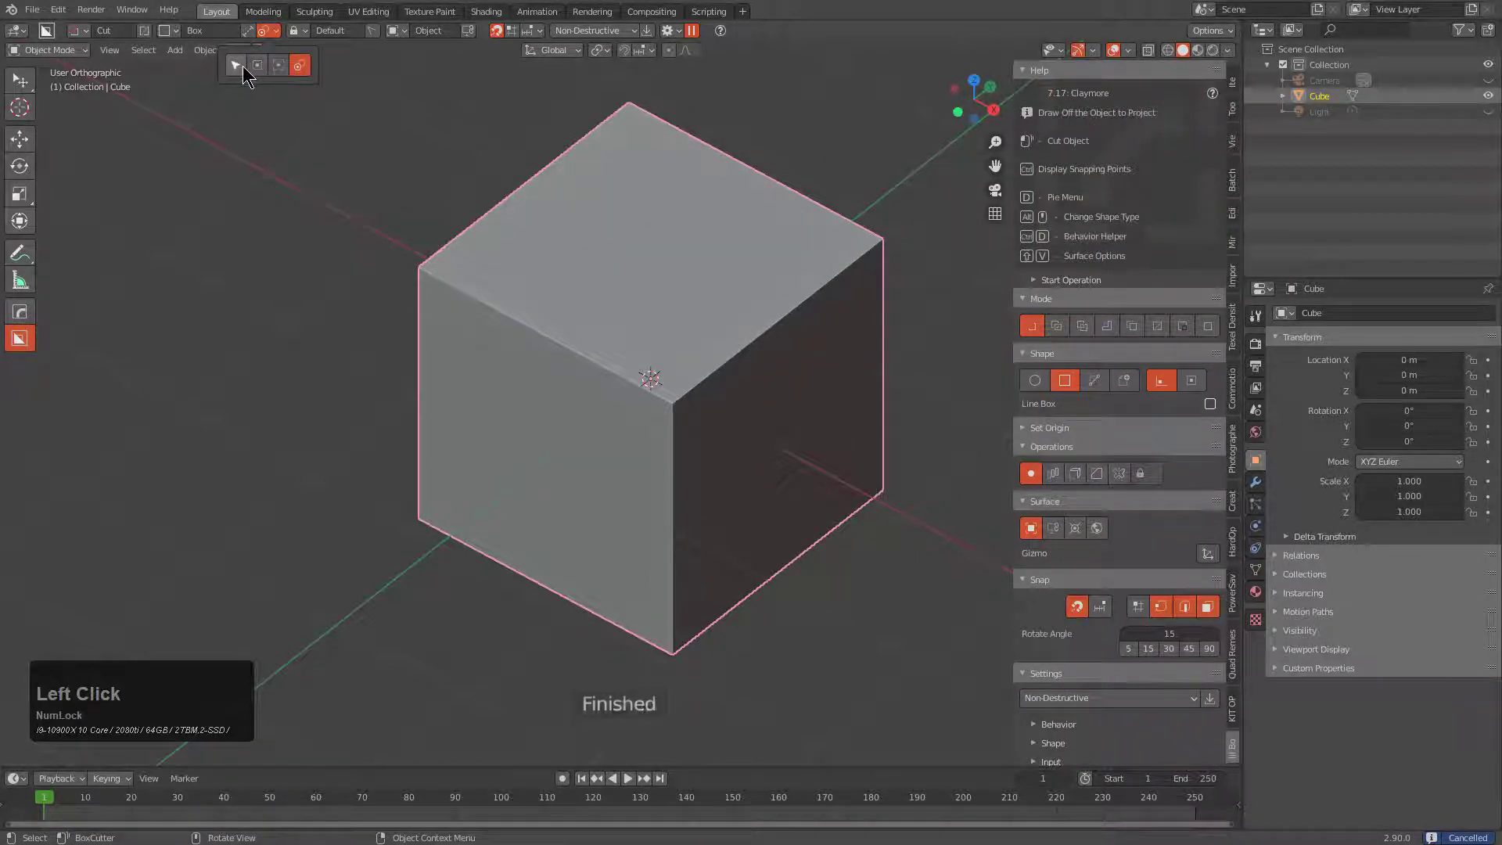
click(257, 65)
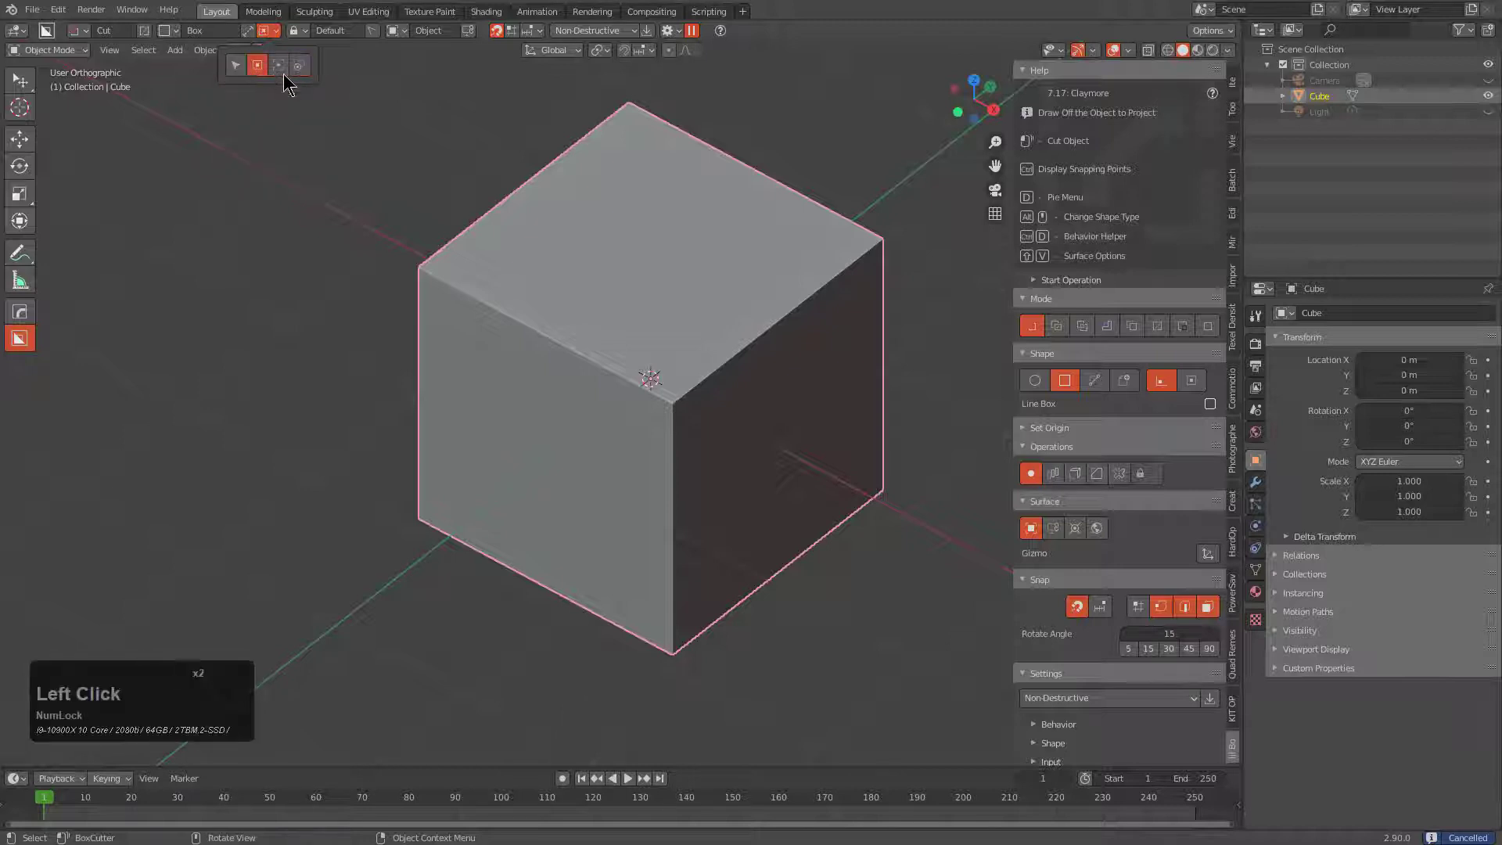
drag(733, 287, 665, 447)
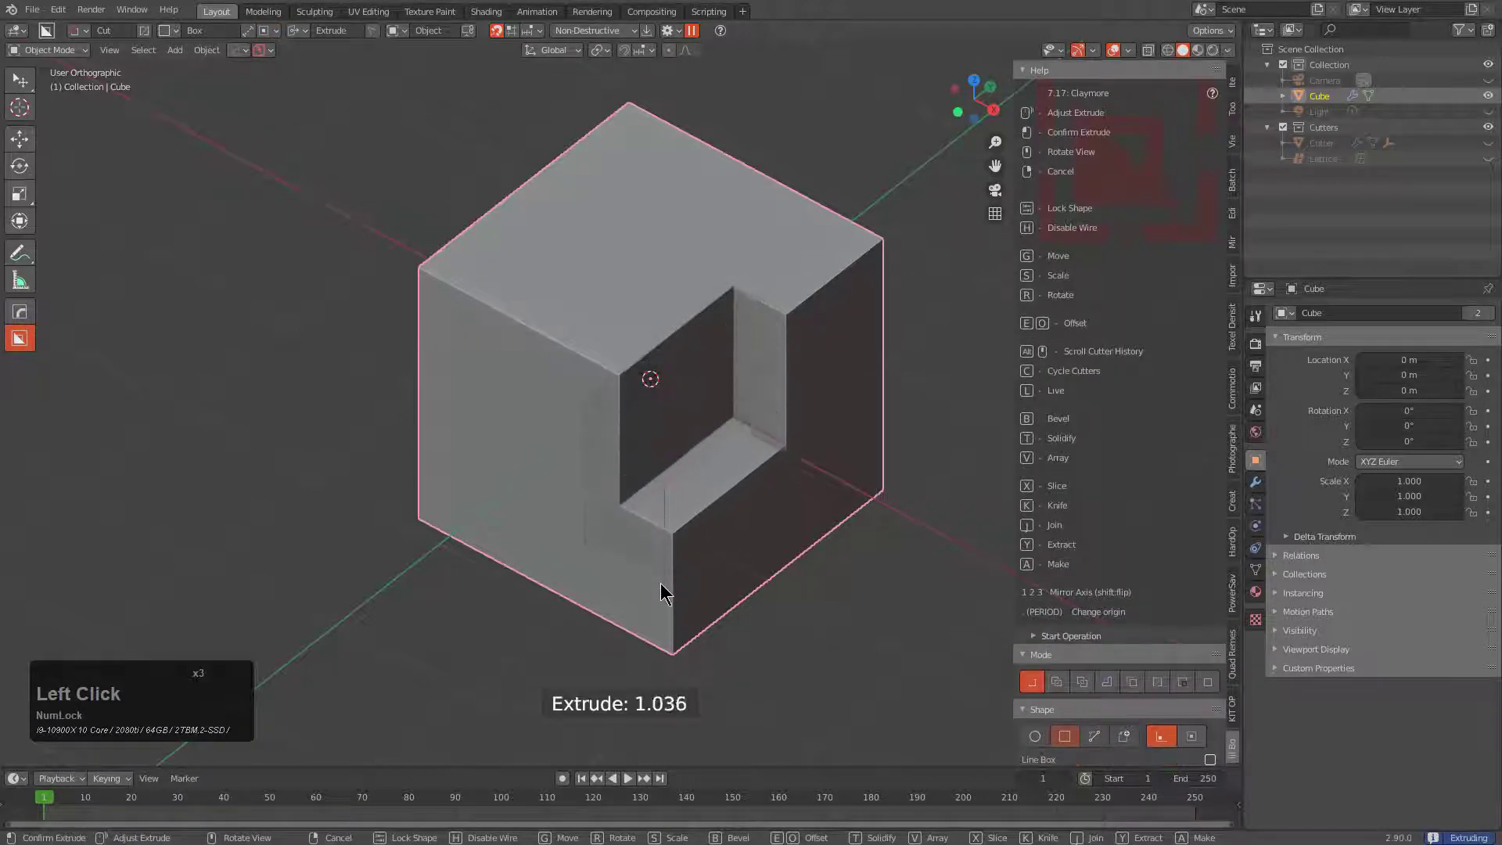
- Try scaling the live cutter along Z and rotating it, and cancel the cut
key(s)
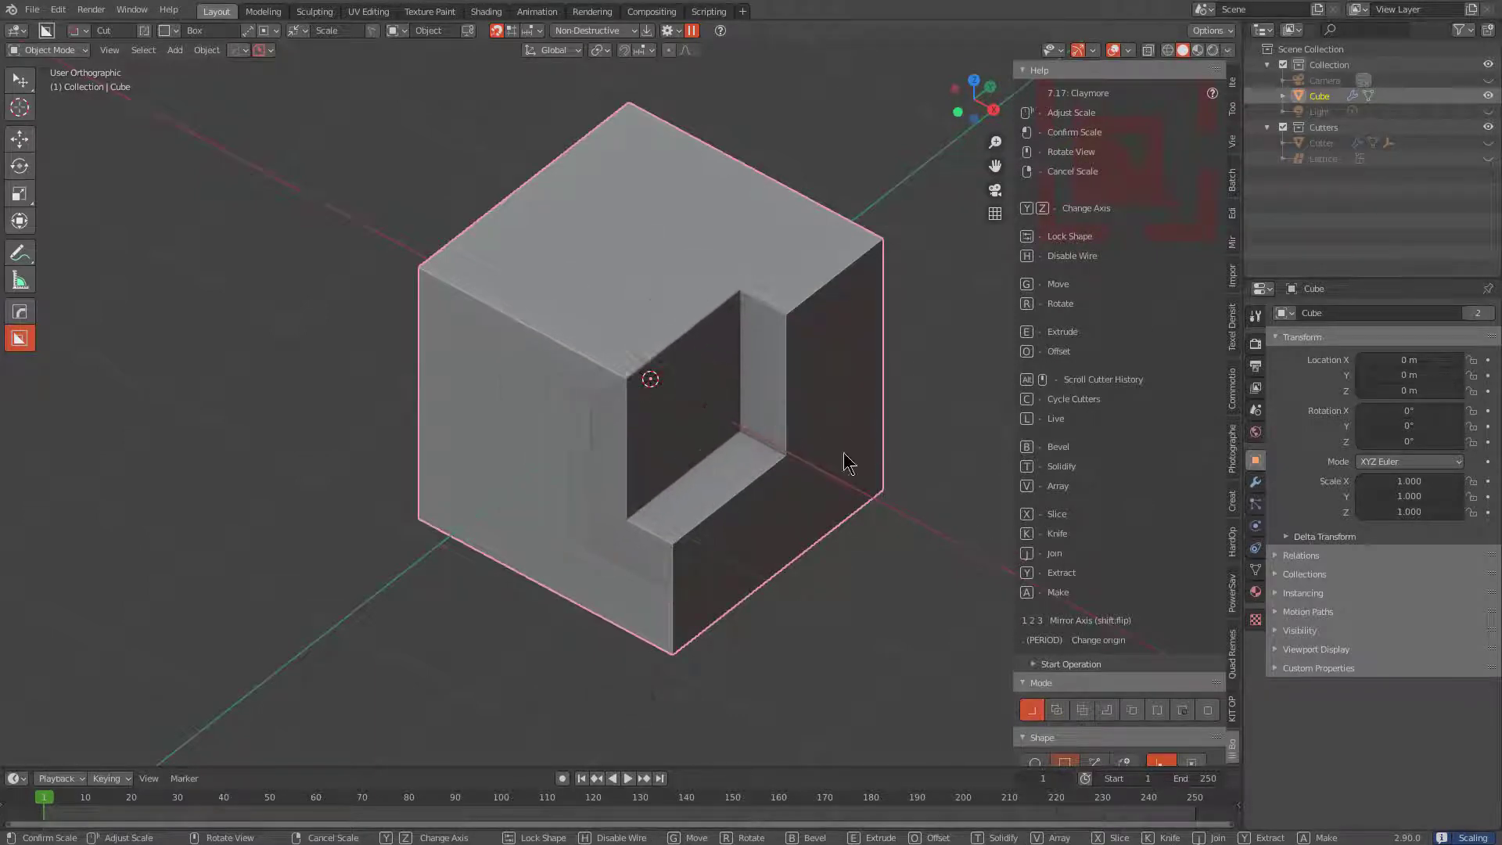
key(z)
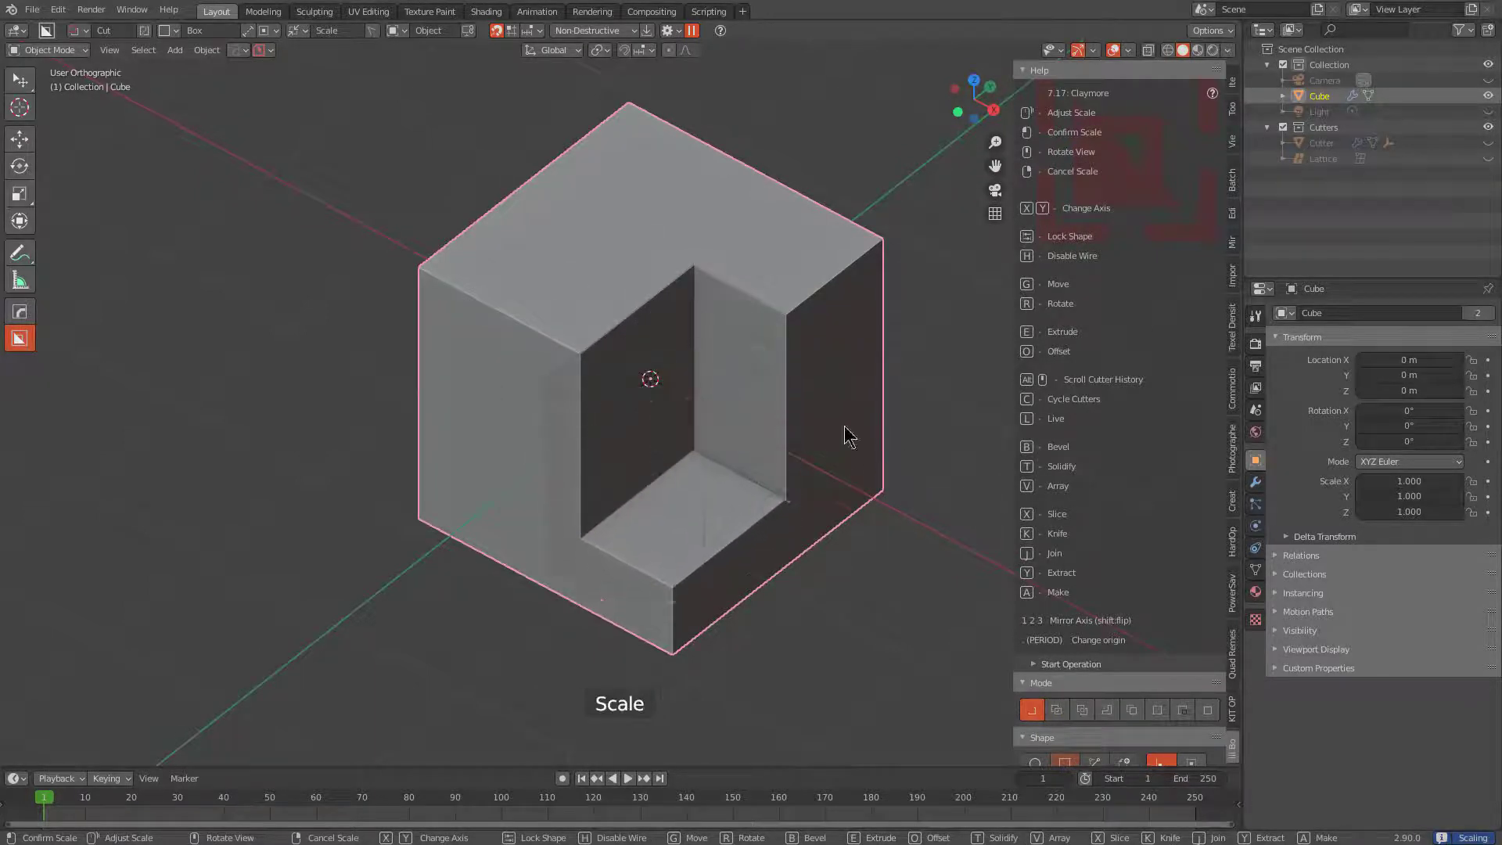
click(919, 462)
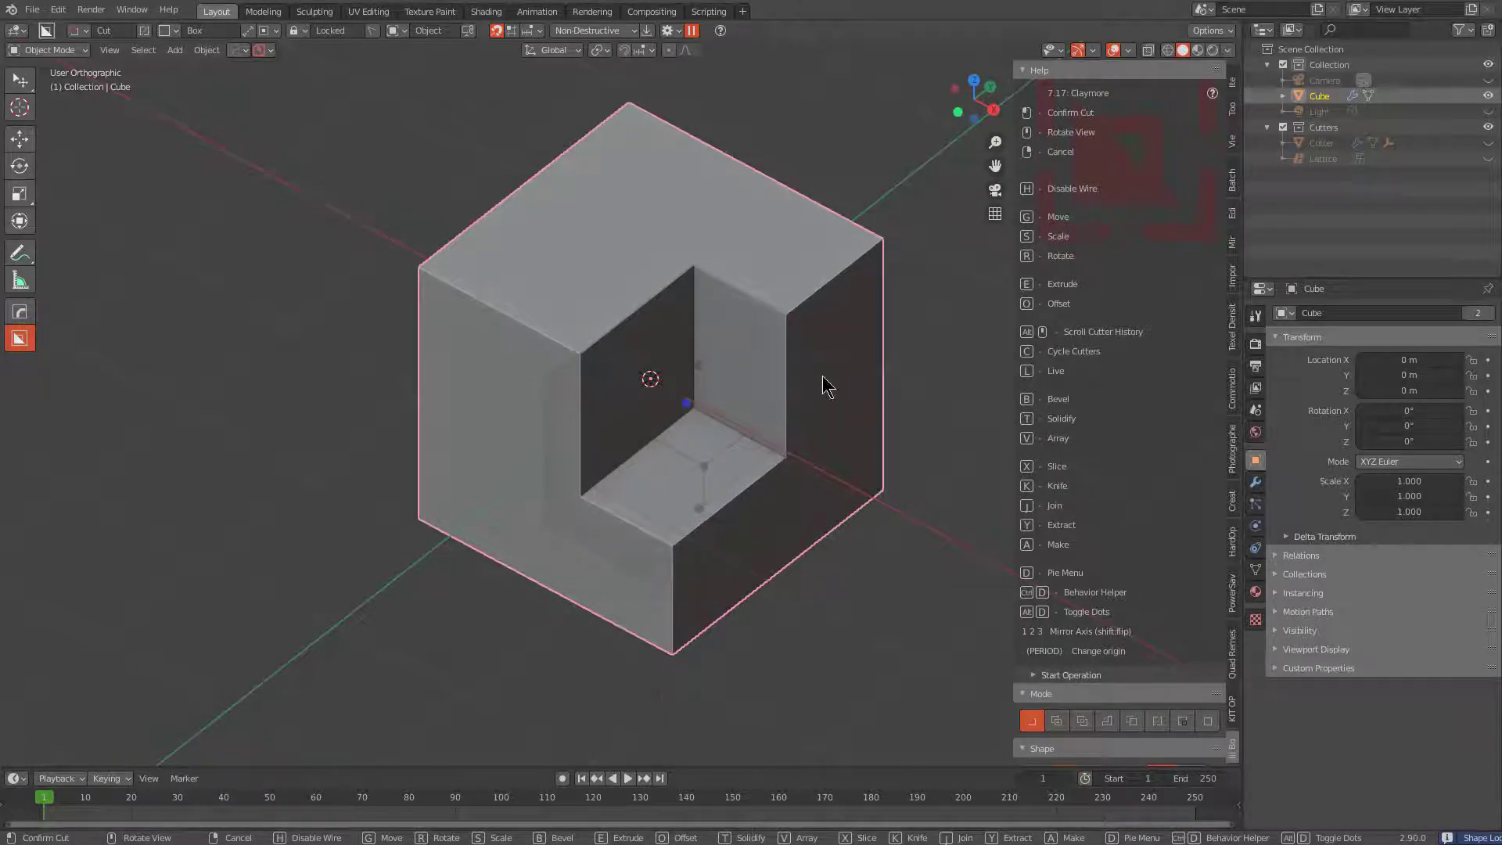
key(r)
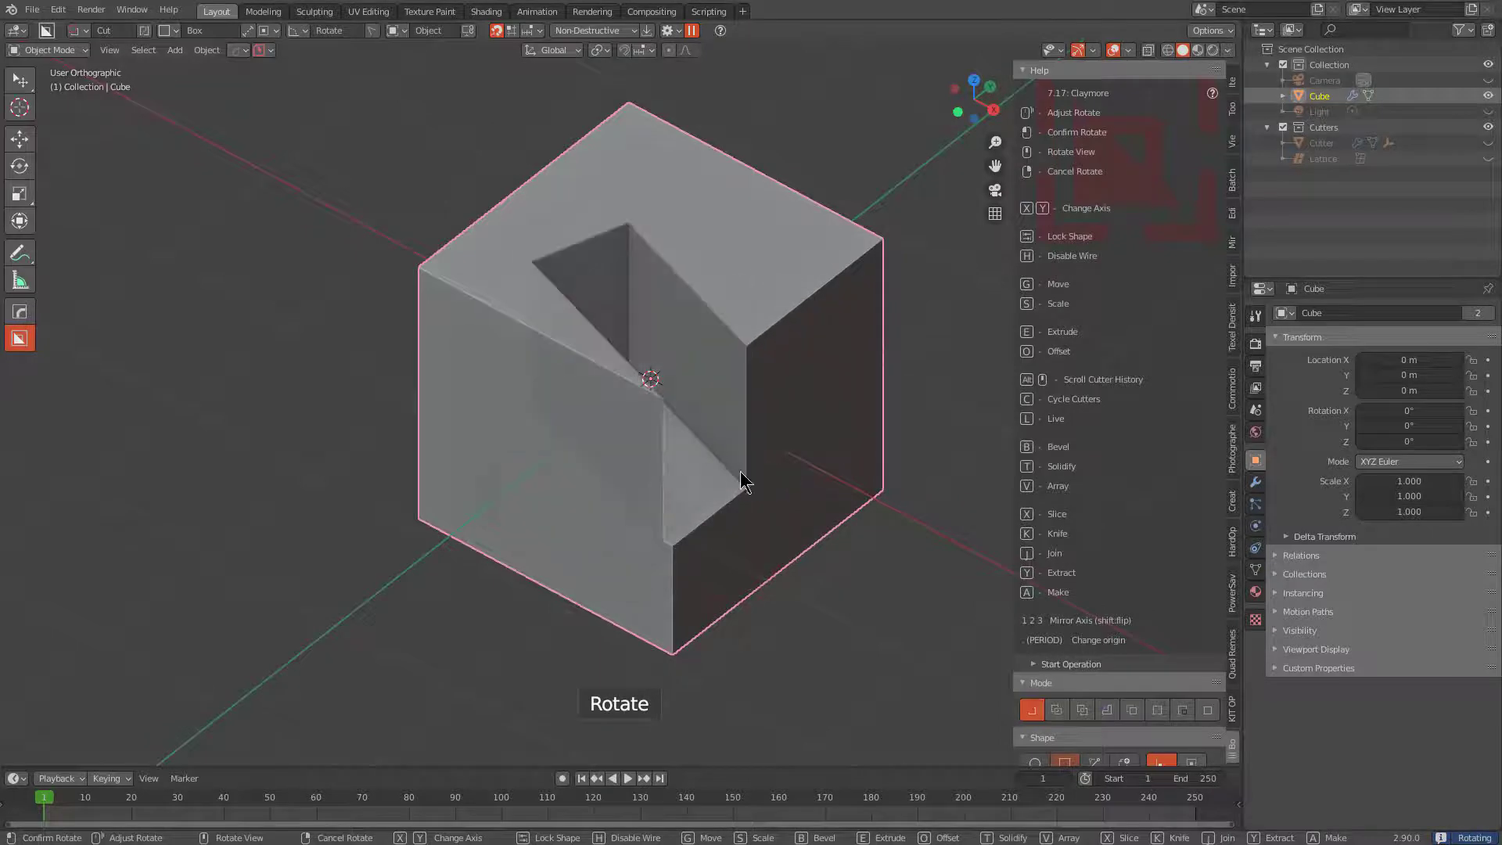
click(830, 360)
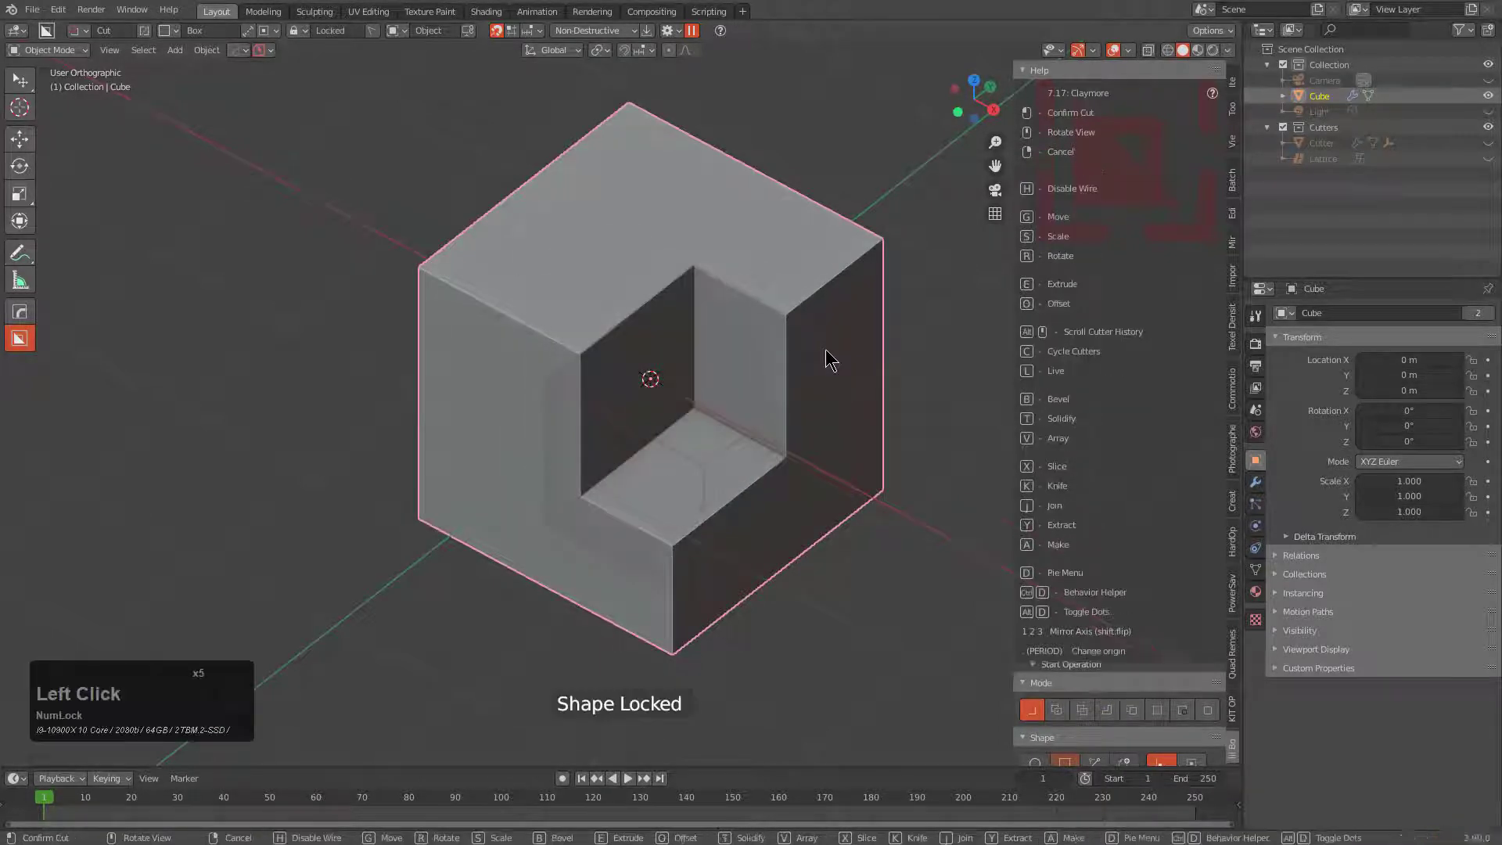
right_click(768, 403)
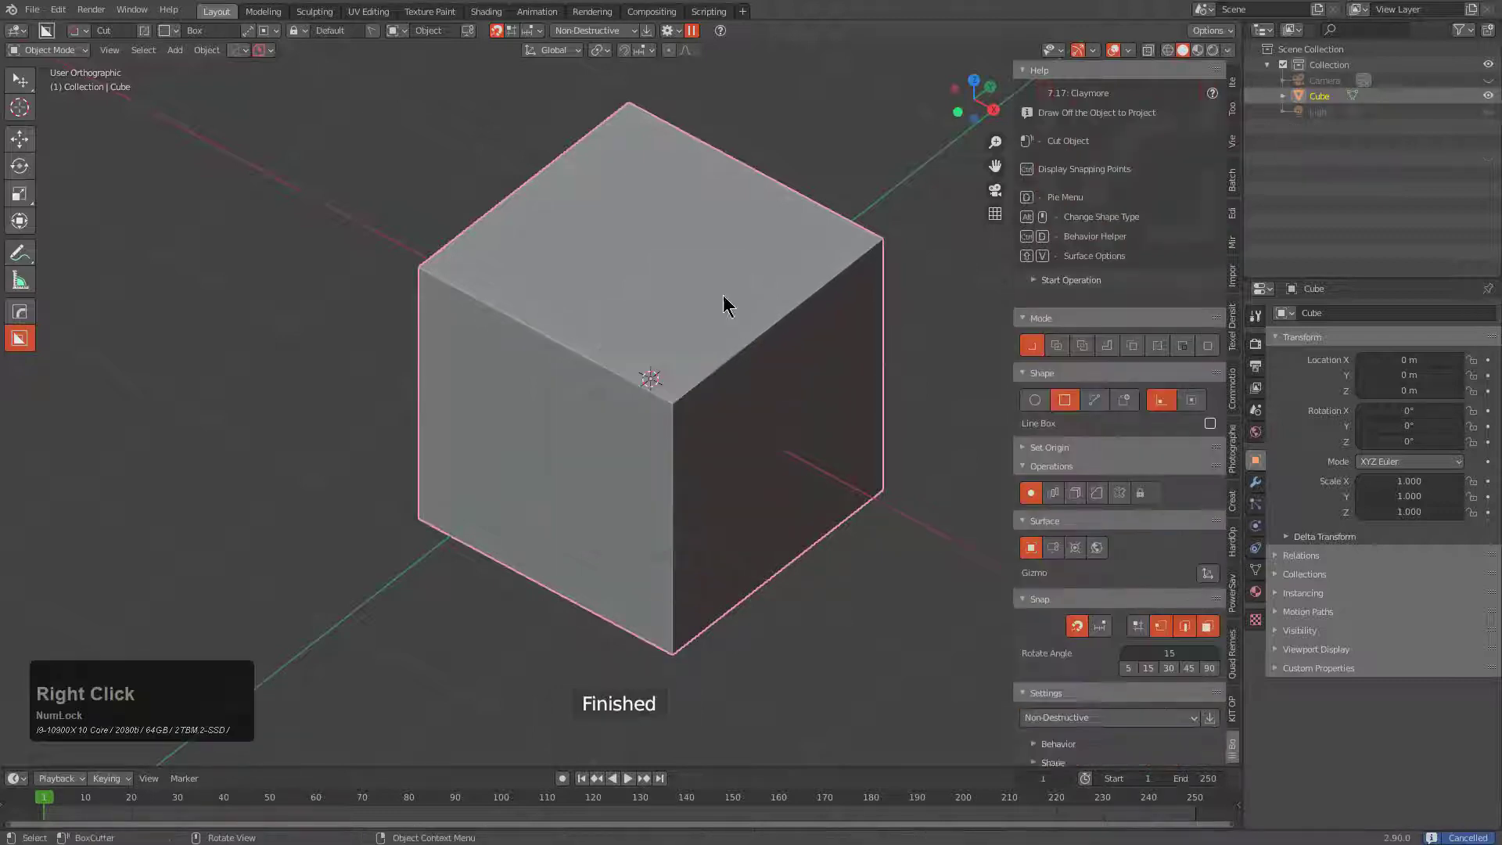
- Draw a new box cutter over the front edge of the cube's top face, extrude it downward, and lock the shape
mouse_move(711, 270)
mouse_down()
mouse_move(660, 432)
mouse_move(661, 637)
mouse_move(714, 438)
mouse_up()
key(r)
drag(828, 423, 767, 368)
click(767, 369)
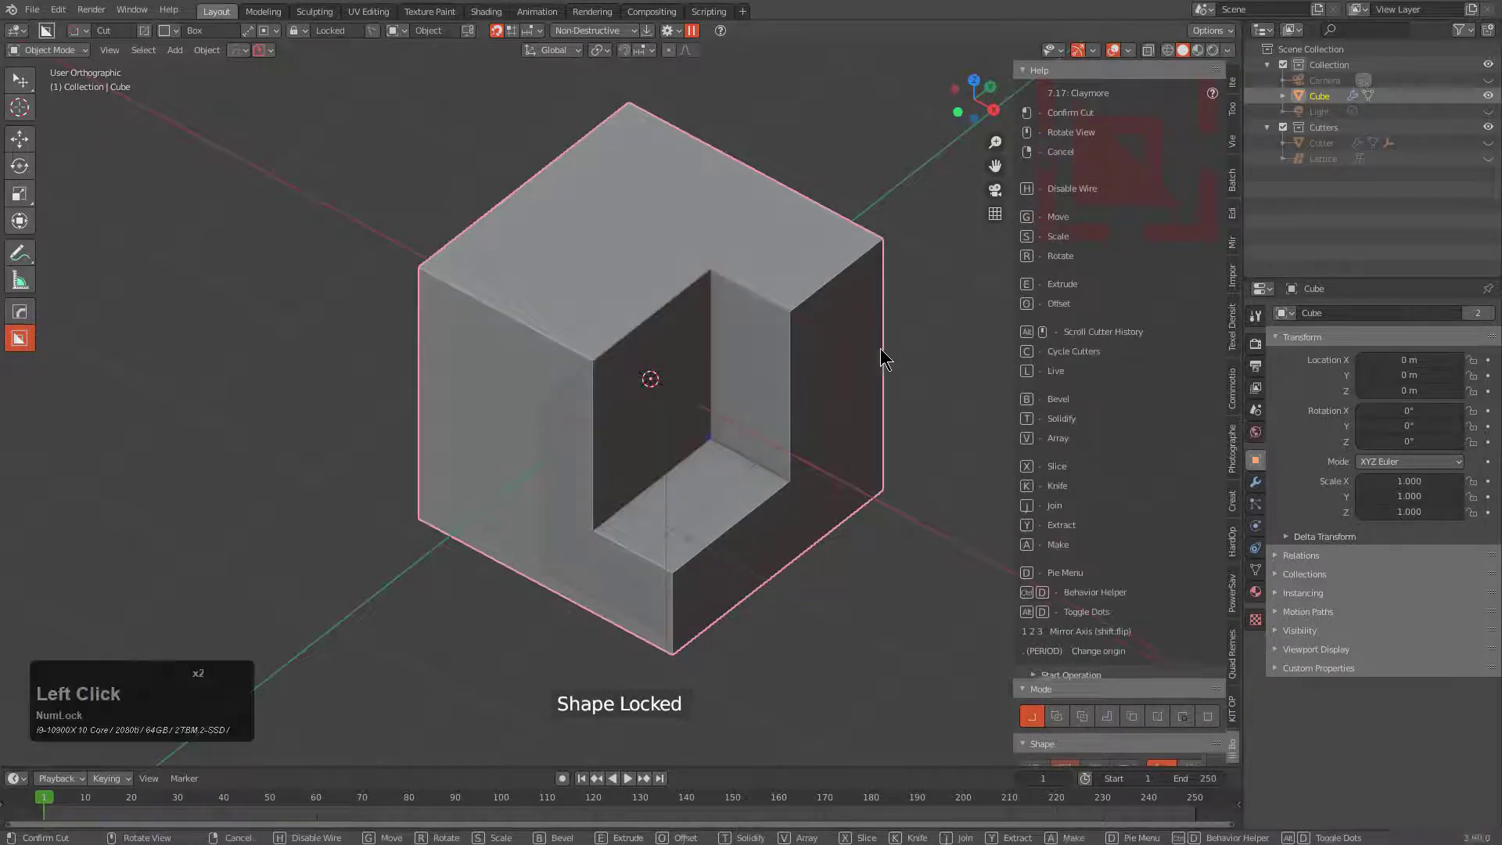
- Rotate the live cutter about the X axis and lock it at a slant through the cube's top edge
key(r)
key(x)
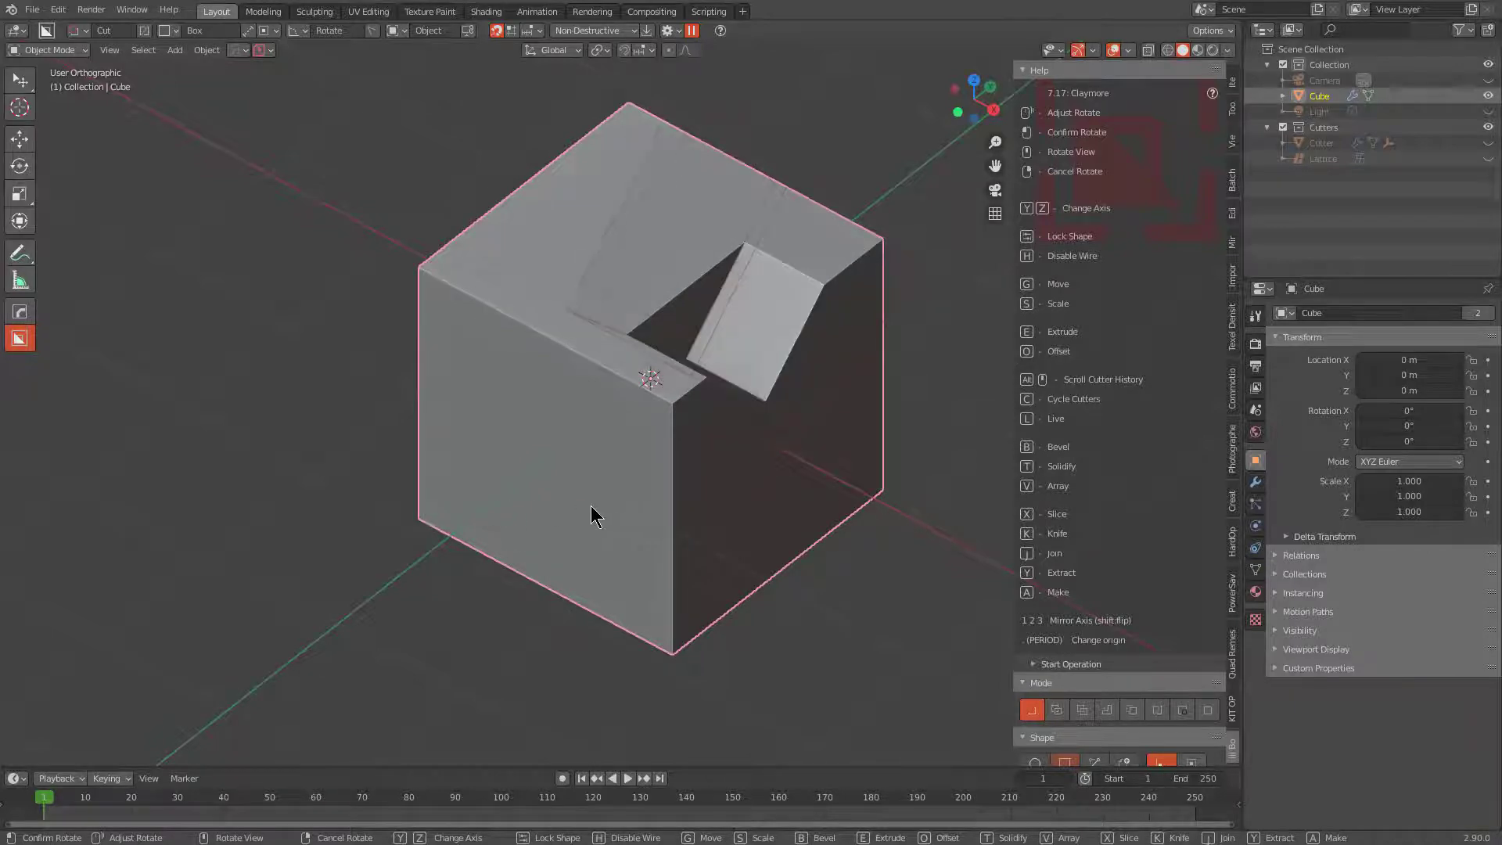
click(710, 400)
- Move the rotated cutter along the X axis and lock its new position
middle_drag(710, 400, 537, 259)
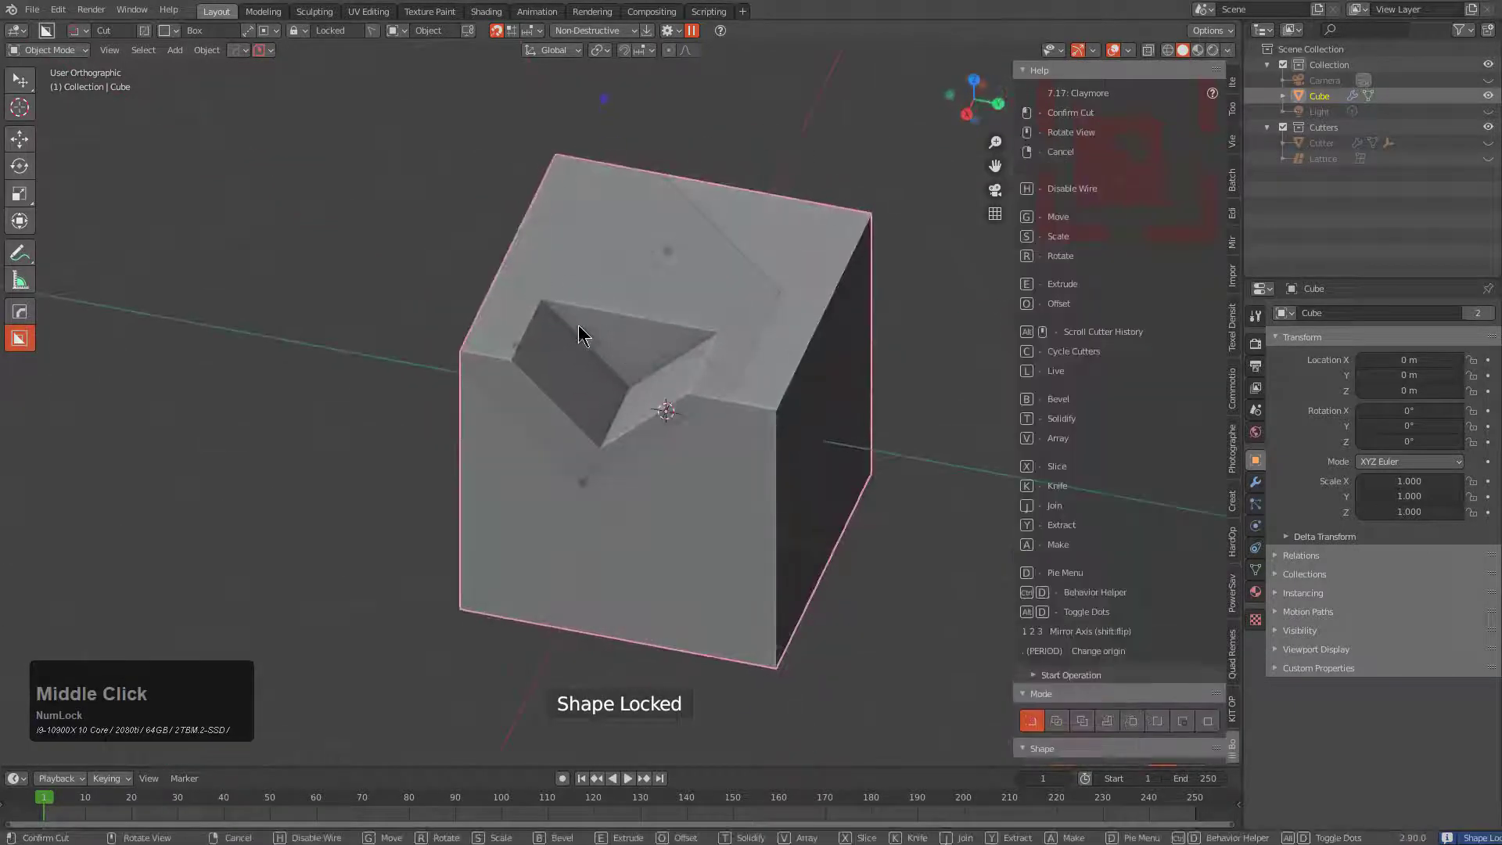
middle_drag(579, 325, 588, 433)
scroll(588, 433, down, 1)
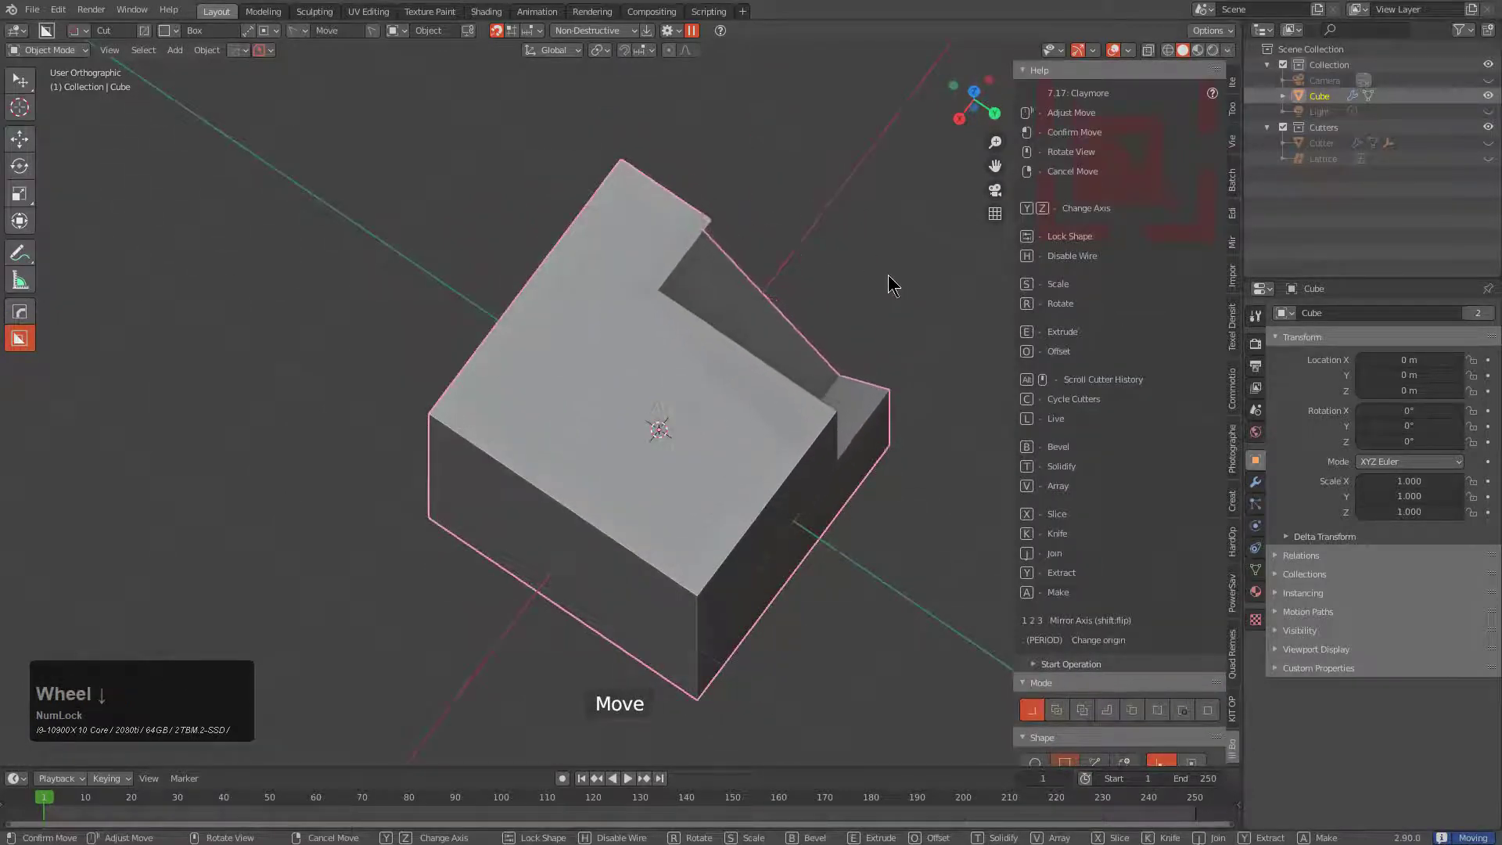
middle_drag(853, 309, 637, 352)
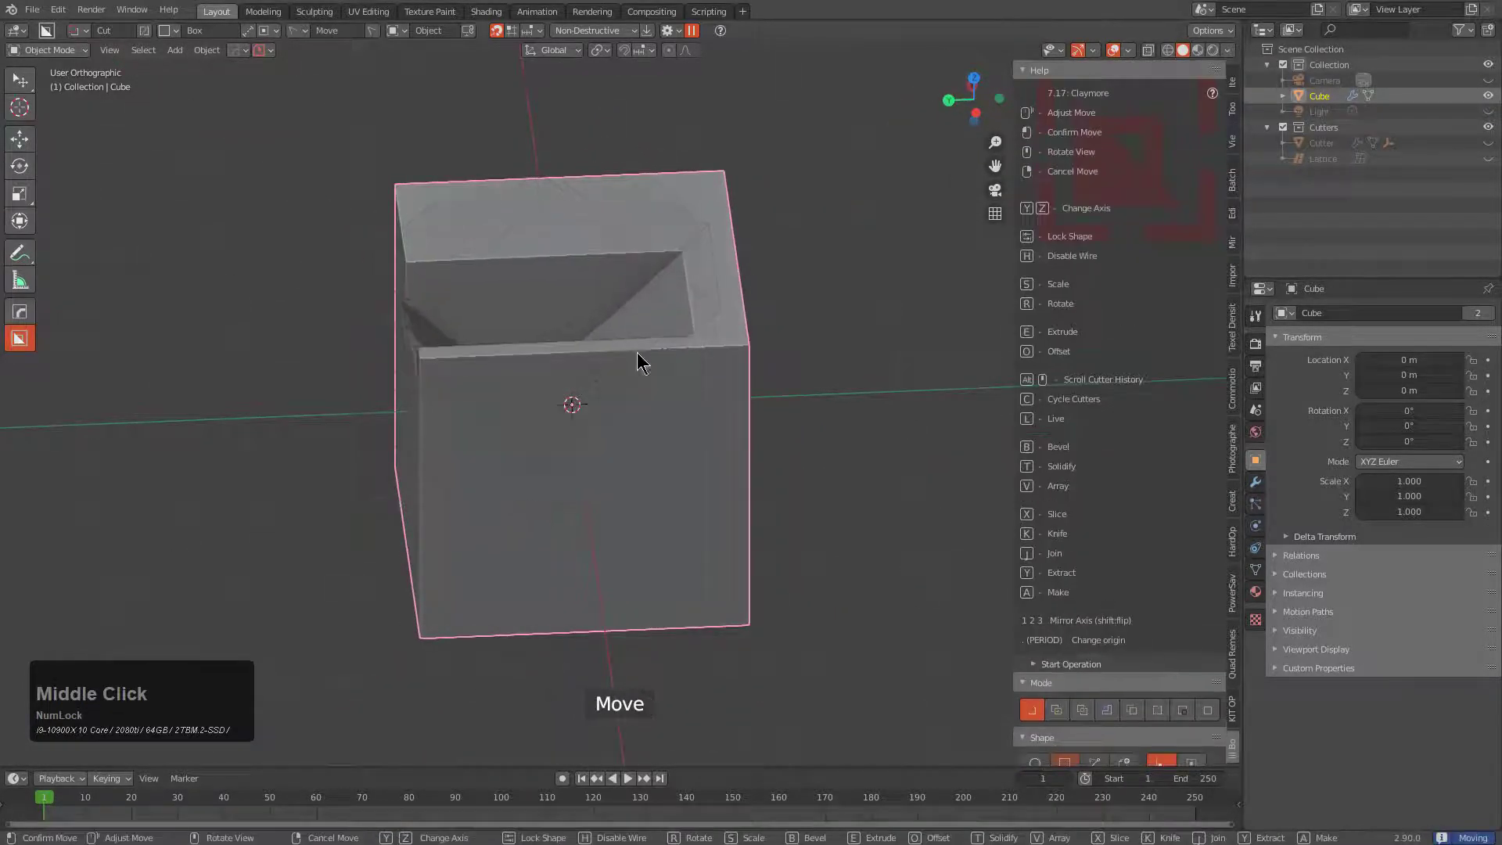
click(638, 356)
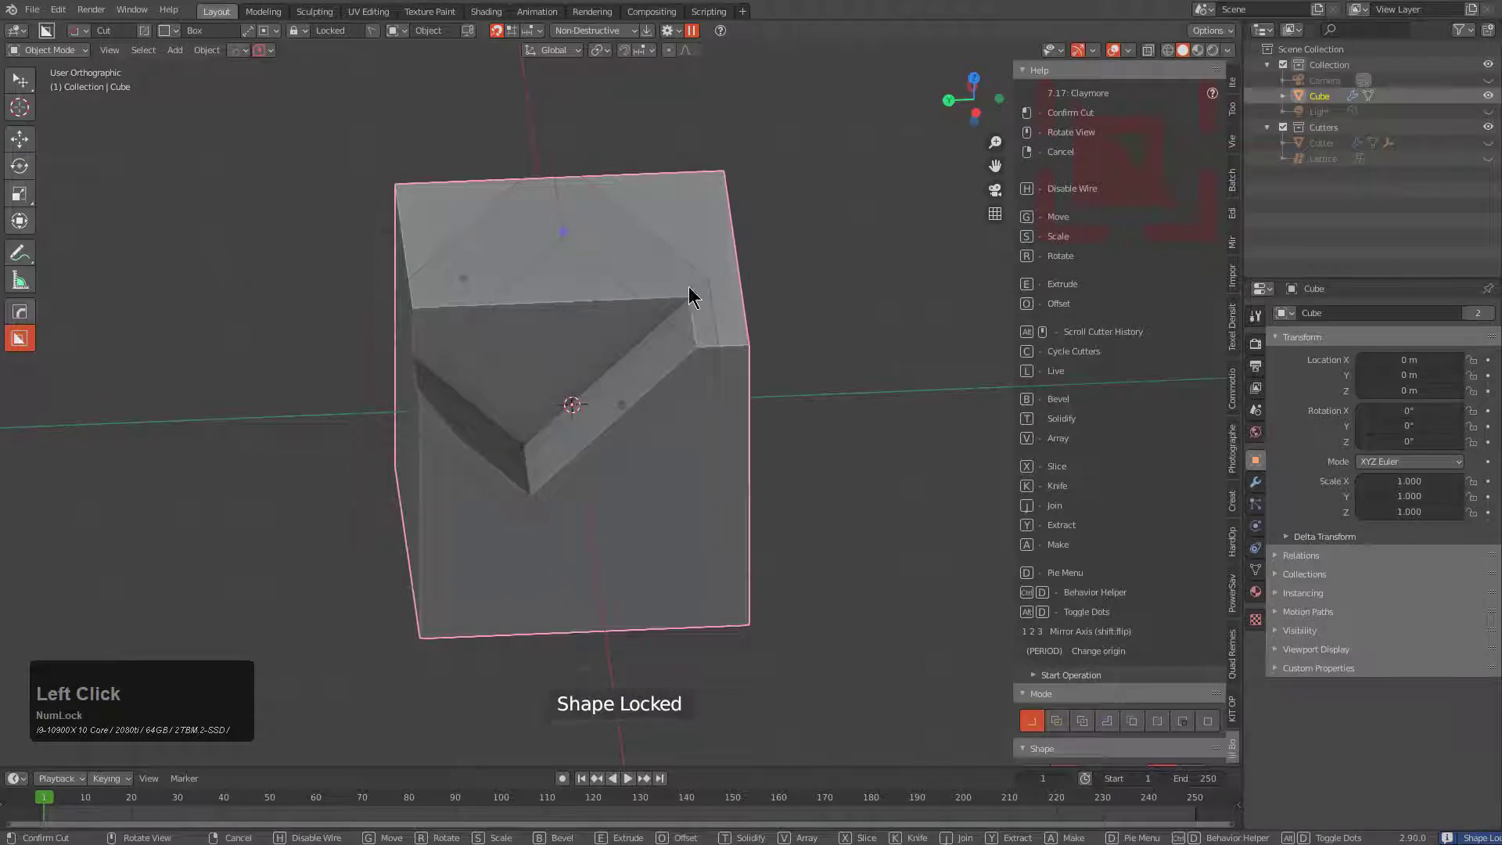
- Reposition the rotated cutter on the cube's top edge with further moves and confirm the cut
shift+click(597, 270)
middle_drag(598, 270, 635, 378)
key(g)
click(731, 305)
key(g)
click(818, 438)
key(g)
click(809, 474)
scroll(711, 403, down, 1)
scroll(711, 398, up, 2)
key(h)
click(712, 363)
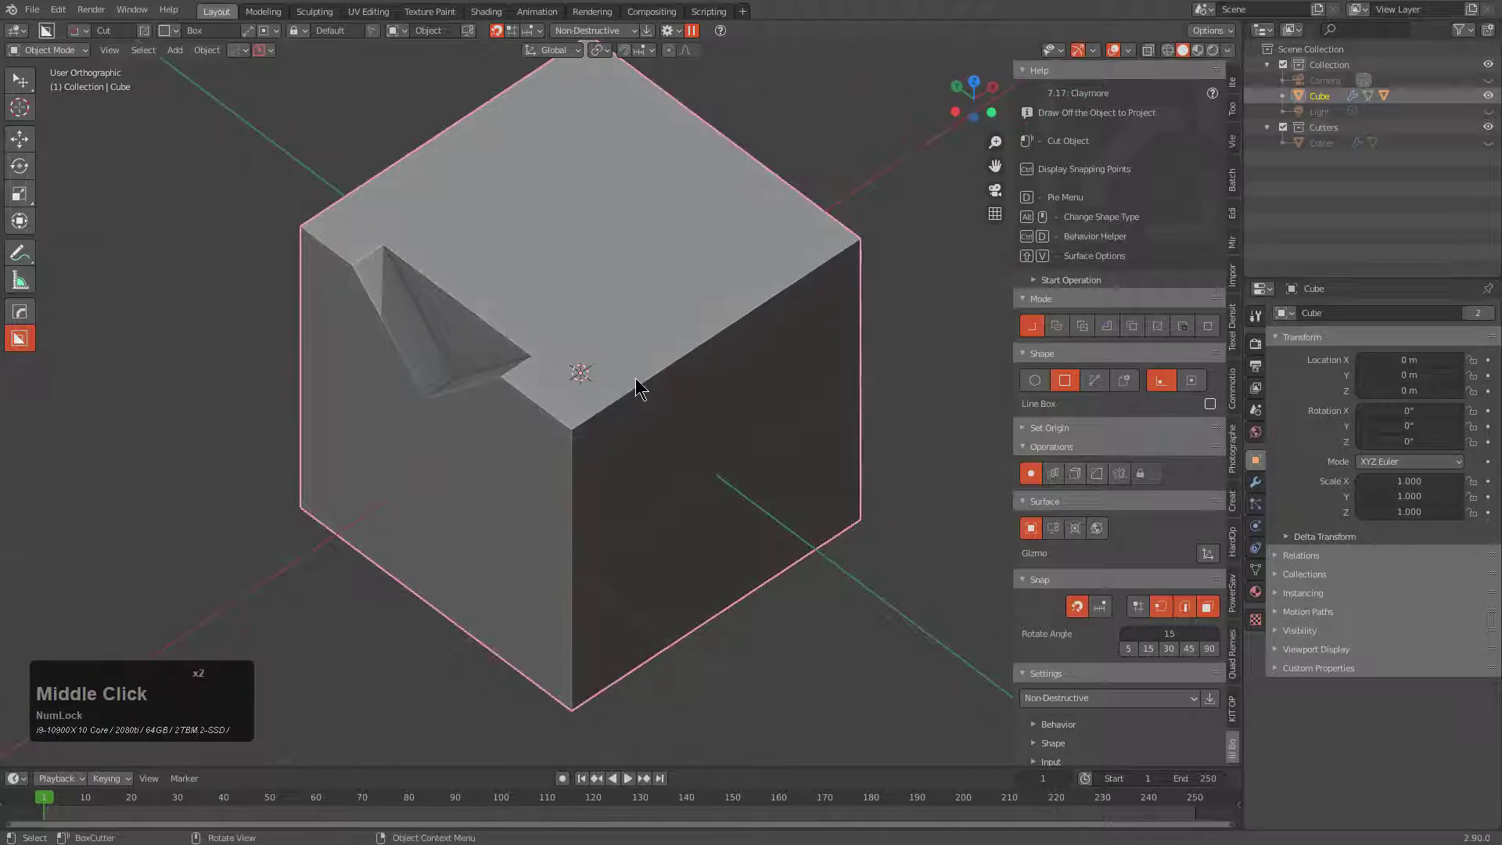
- Draw a small box cutter near the front corner of the top face and adjust it by alternating between Offset and Extrude
mouse_move(529, 383)
mouse_down()
mouse_move(669, 363)
mouse_move(656, 350)
mouse_up()
click(676, 433)
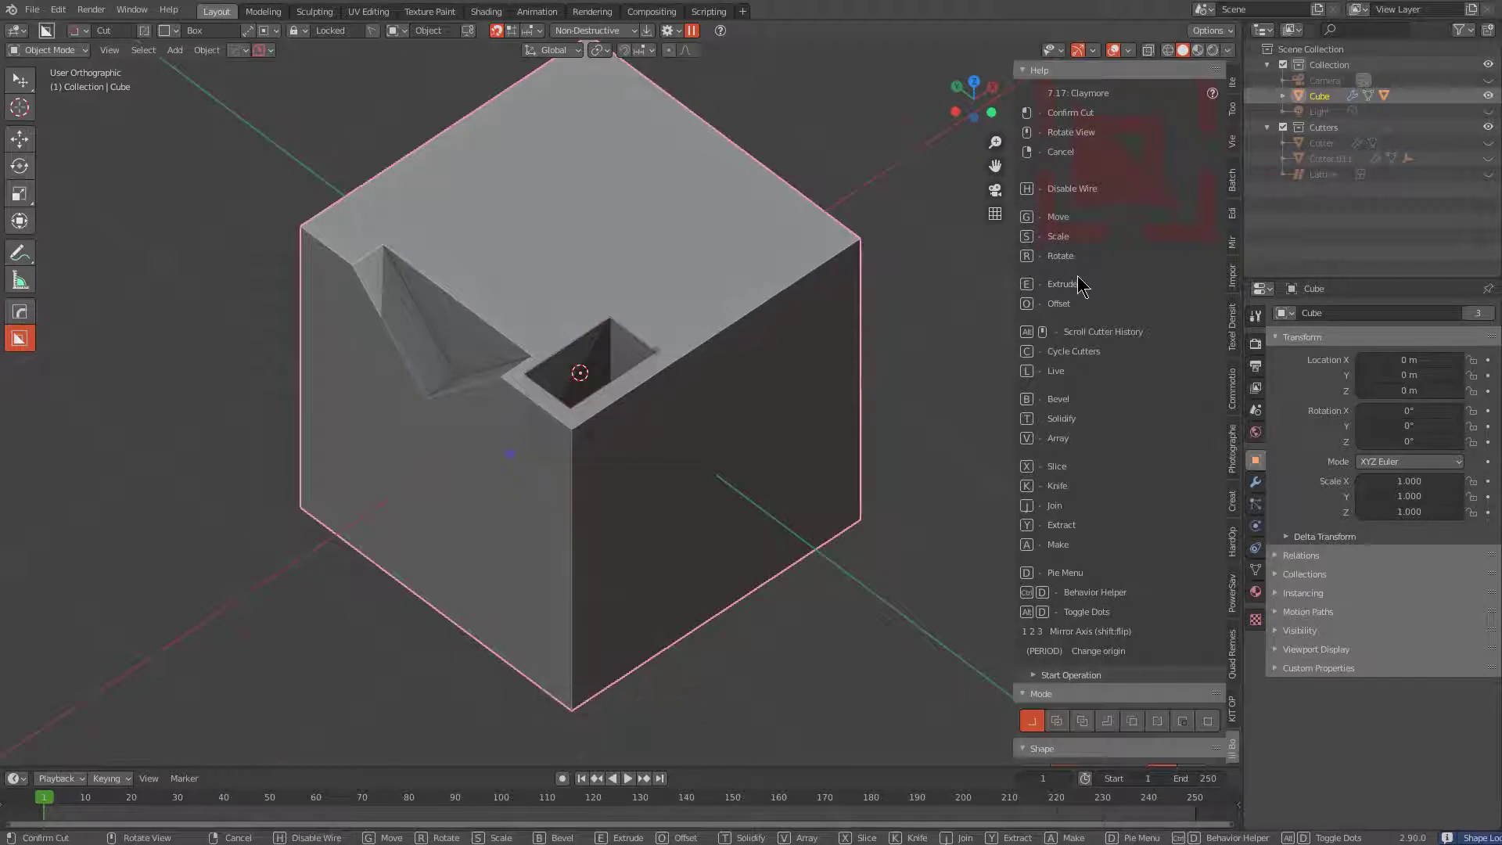
key(o)
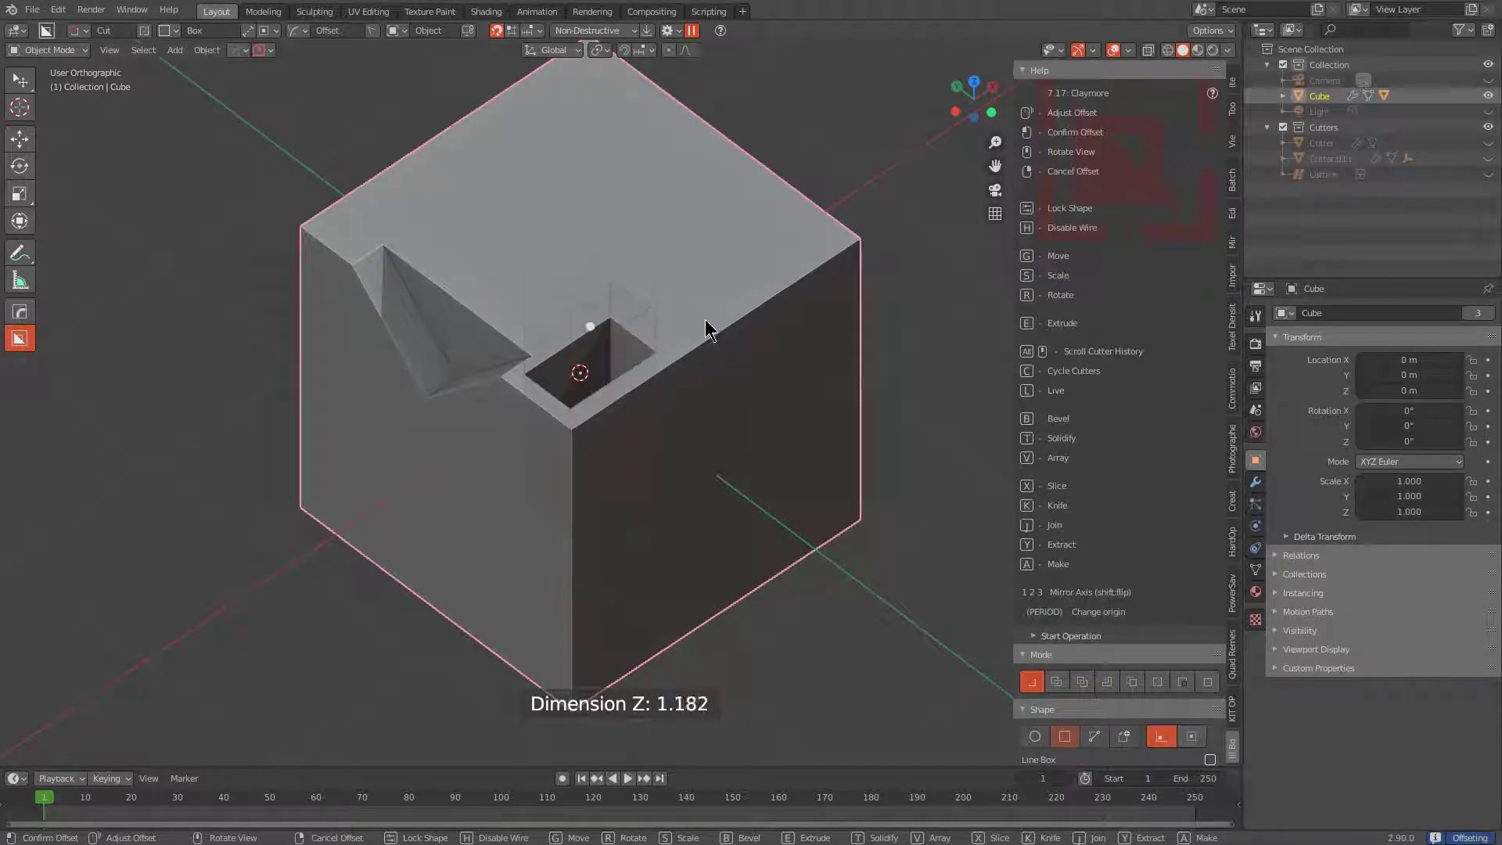
key(e)
key(o)
key(e)
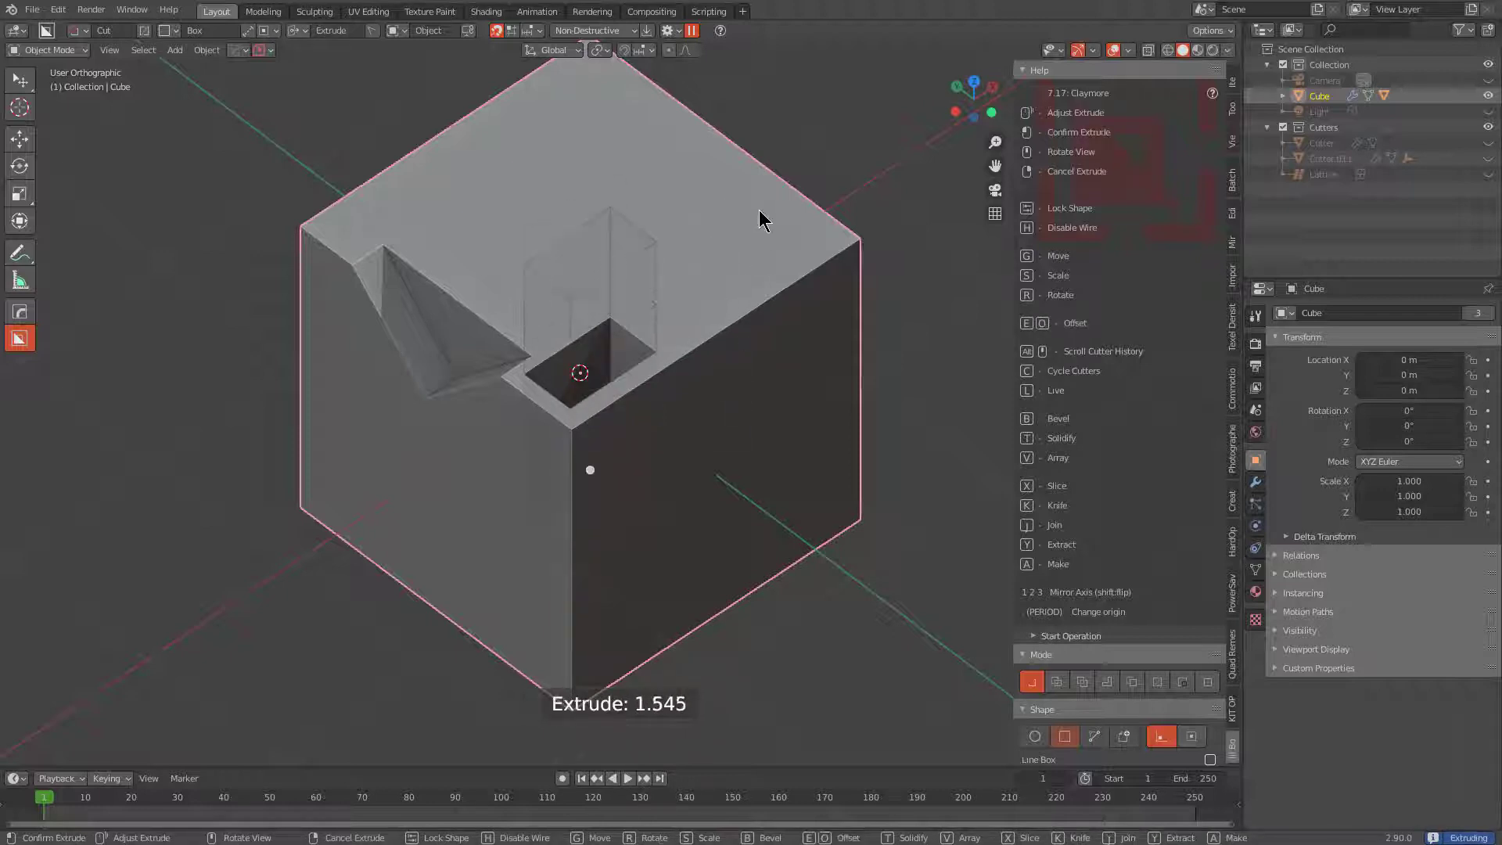
key(o)
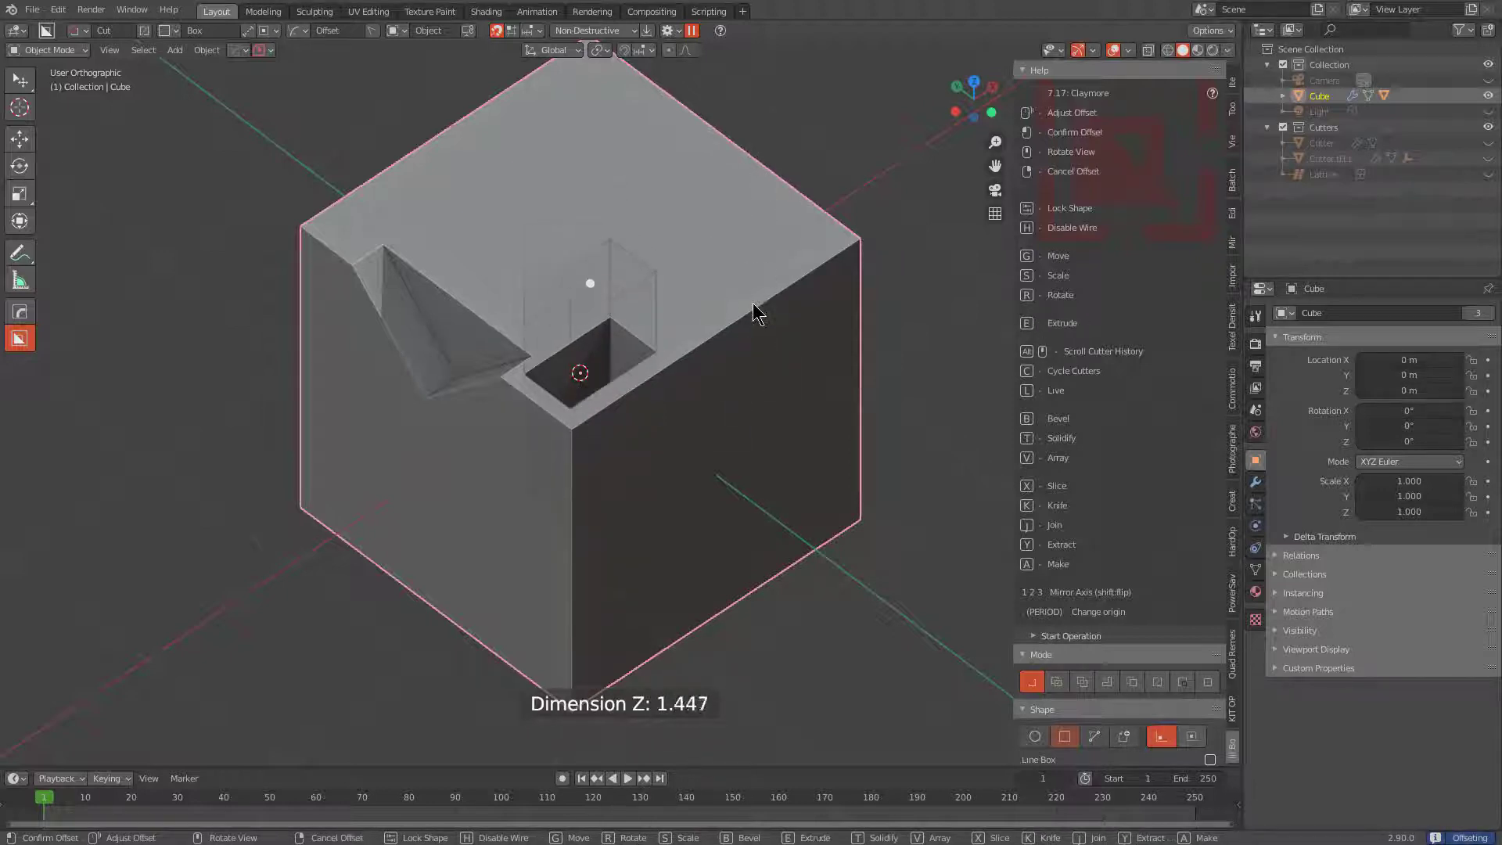
key(e)
key(o)
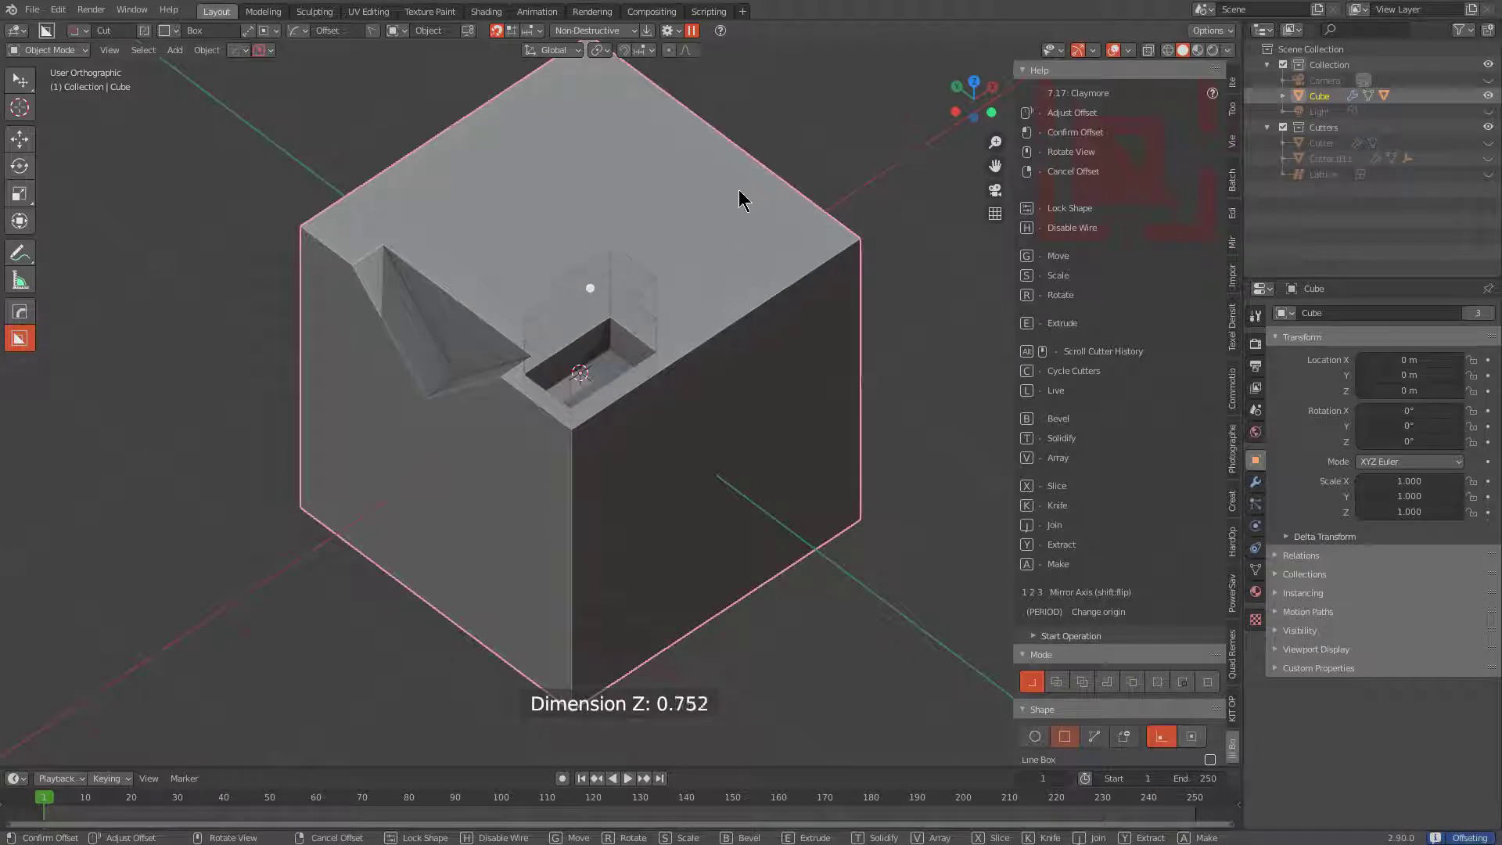
key(e)
double_click(748, 312)
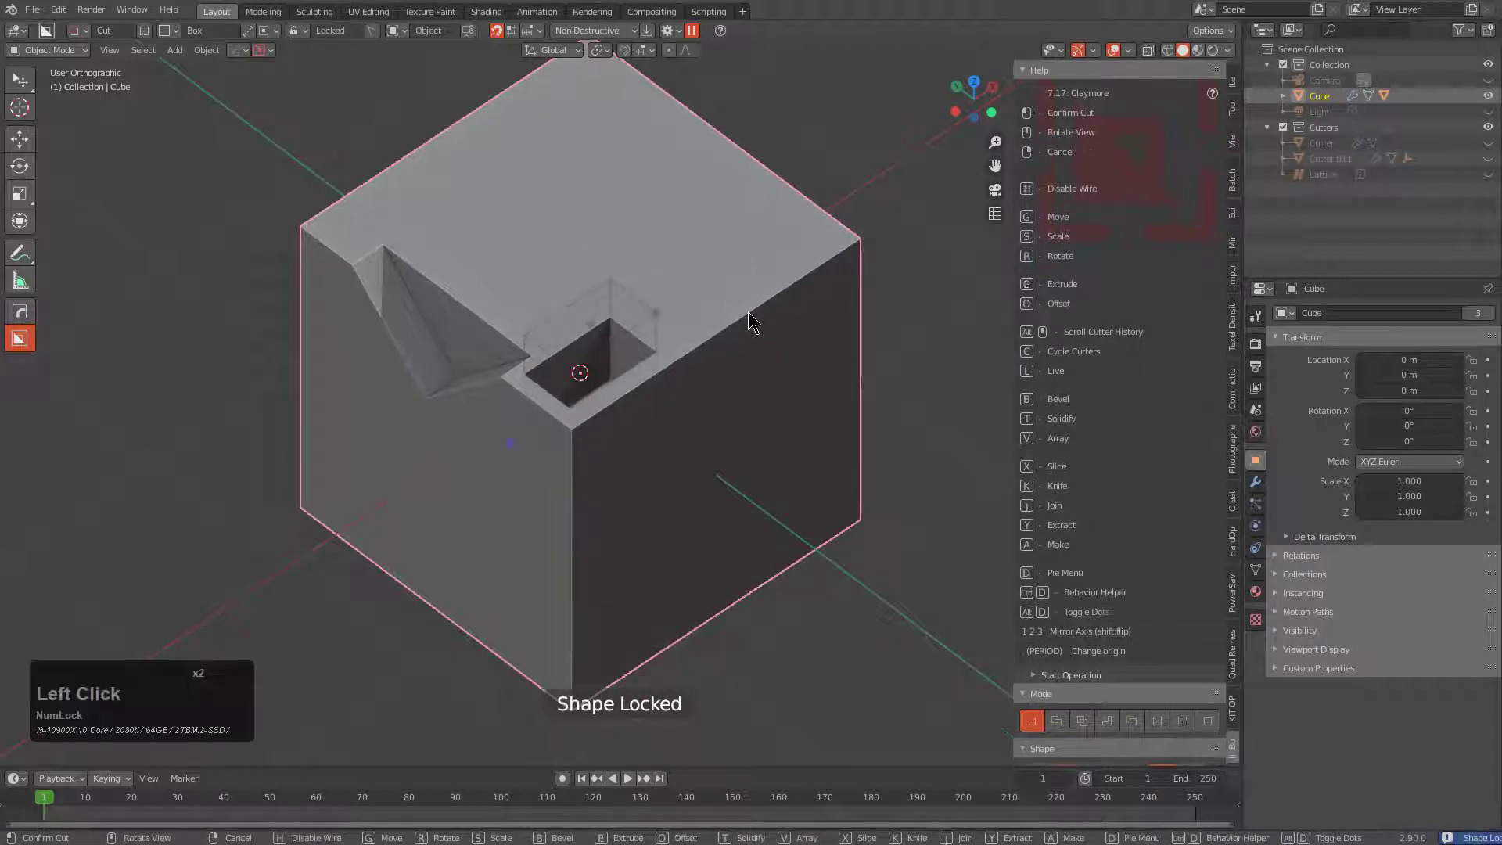
- Adjust the small cutter's offset once more, lock it, and confirm the cut with the cutter kept editable
click(732, 248)
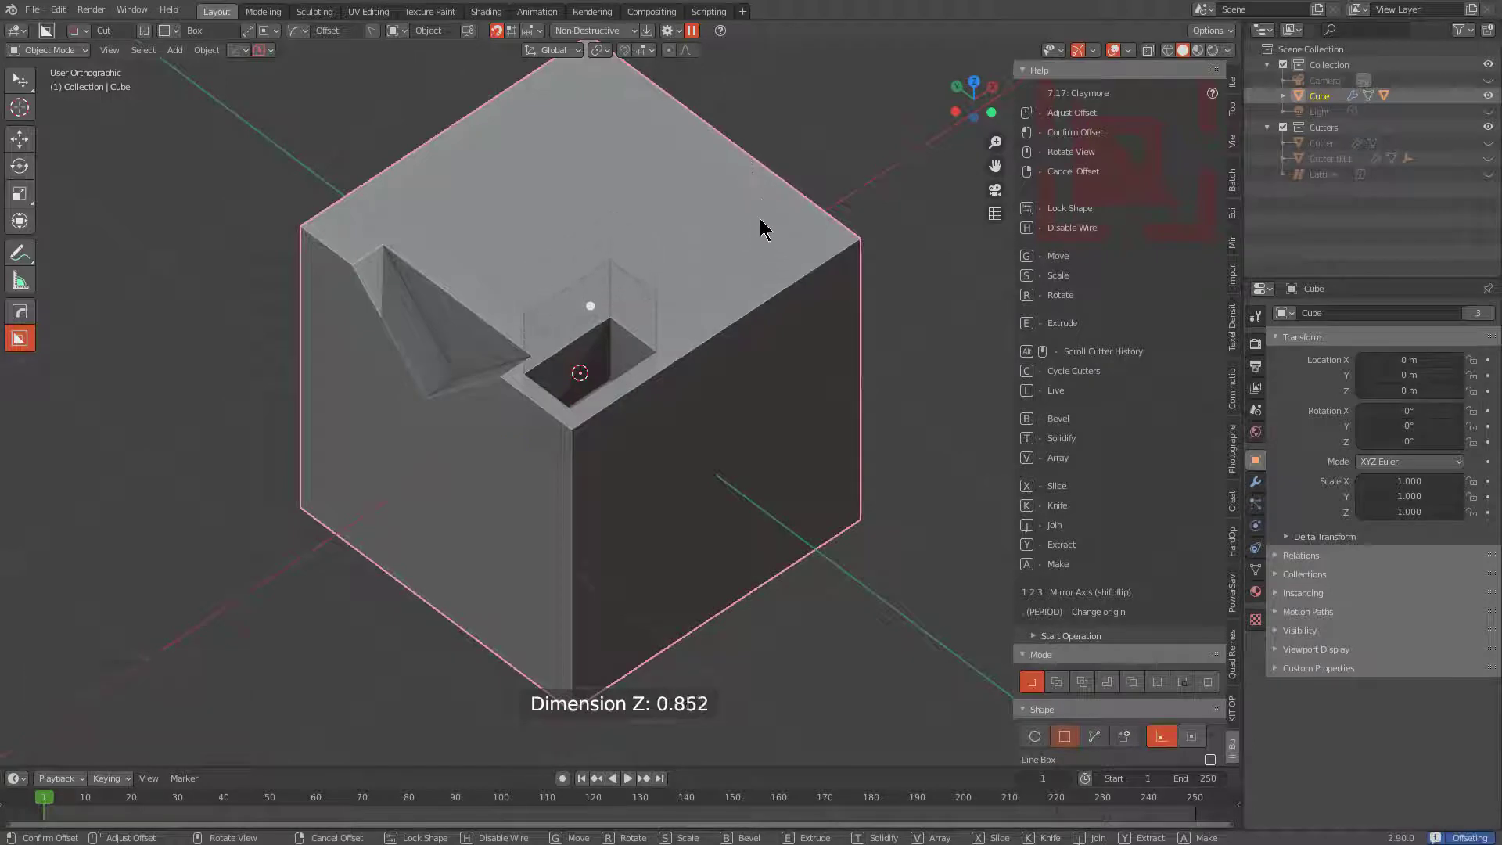
click(762, 249)
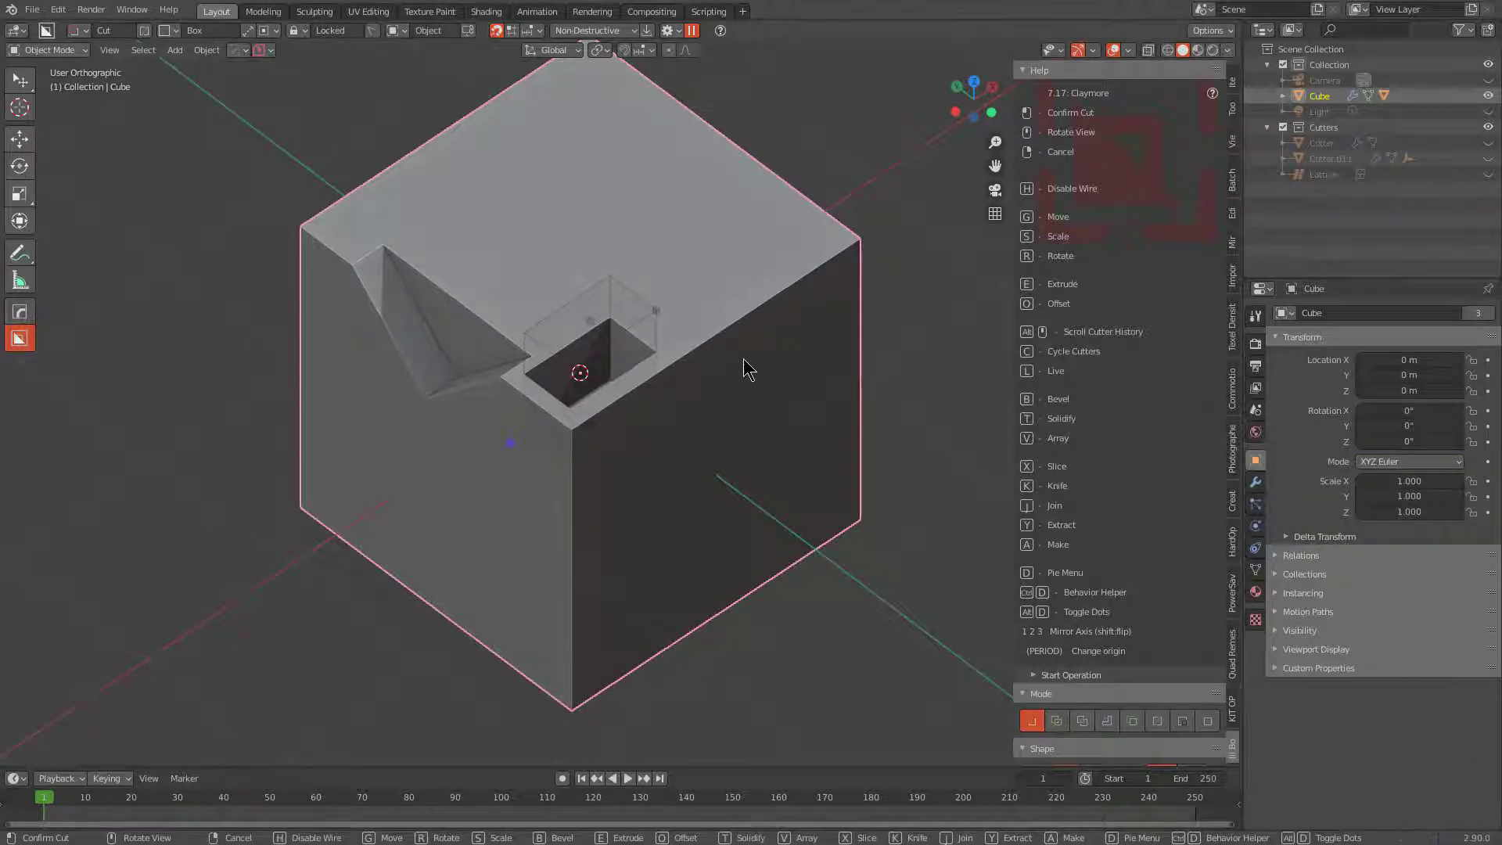
middle_drag(631, 386, 631, 385)
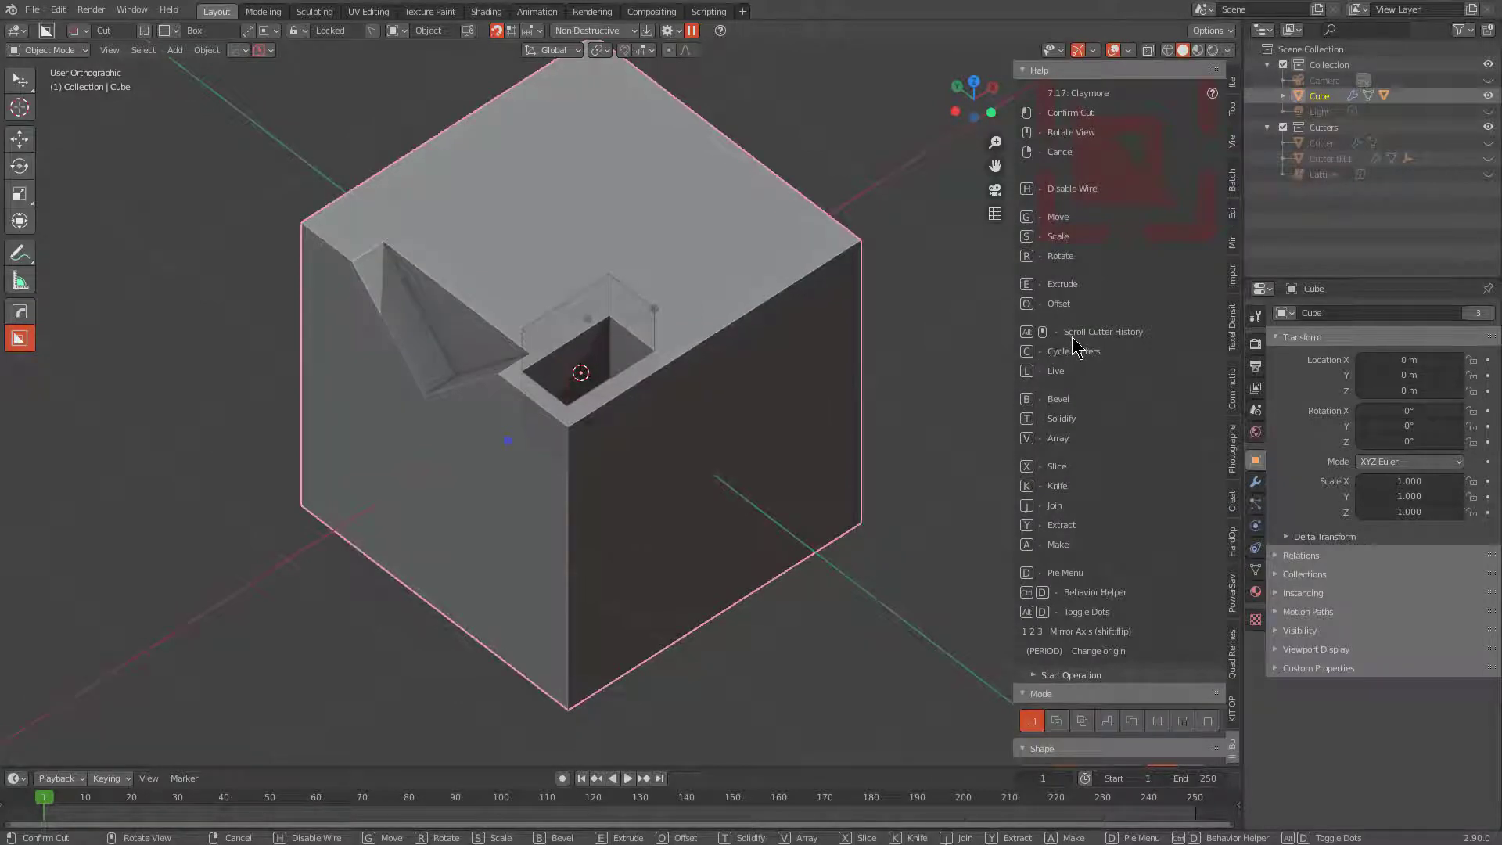
click(620, 336)
- Edit the small cutter's mesh with X-ray enabled and add a horizontal loop cut around its lower part
scroll(667, 419, up, 3)
middle_drag(667, 420, 681, 409)
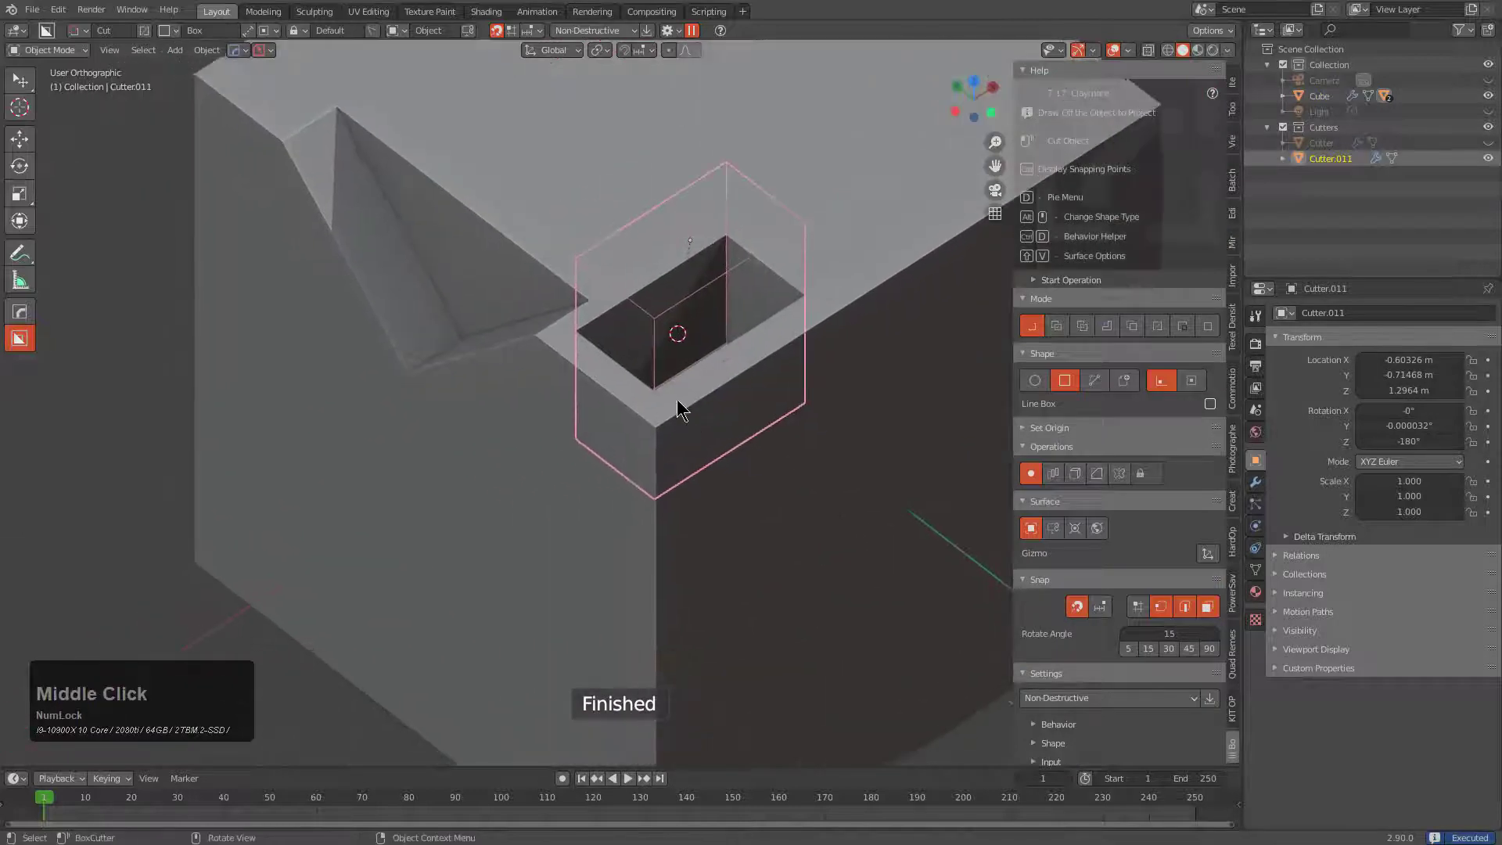
key(Tab)
key(Tab)
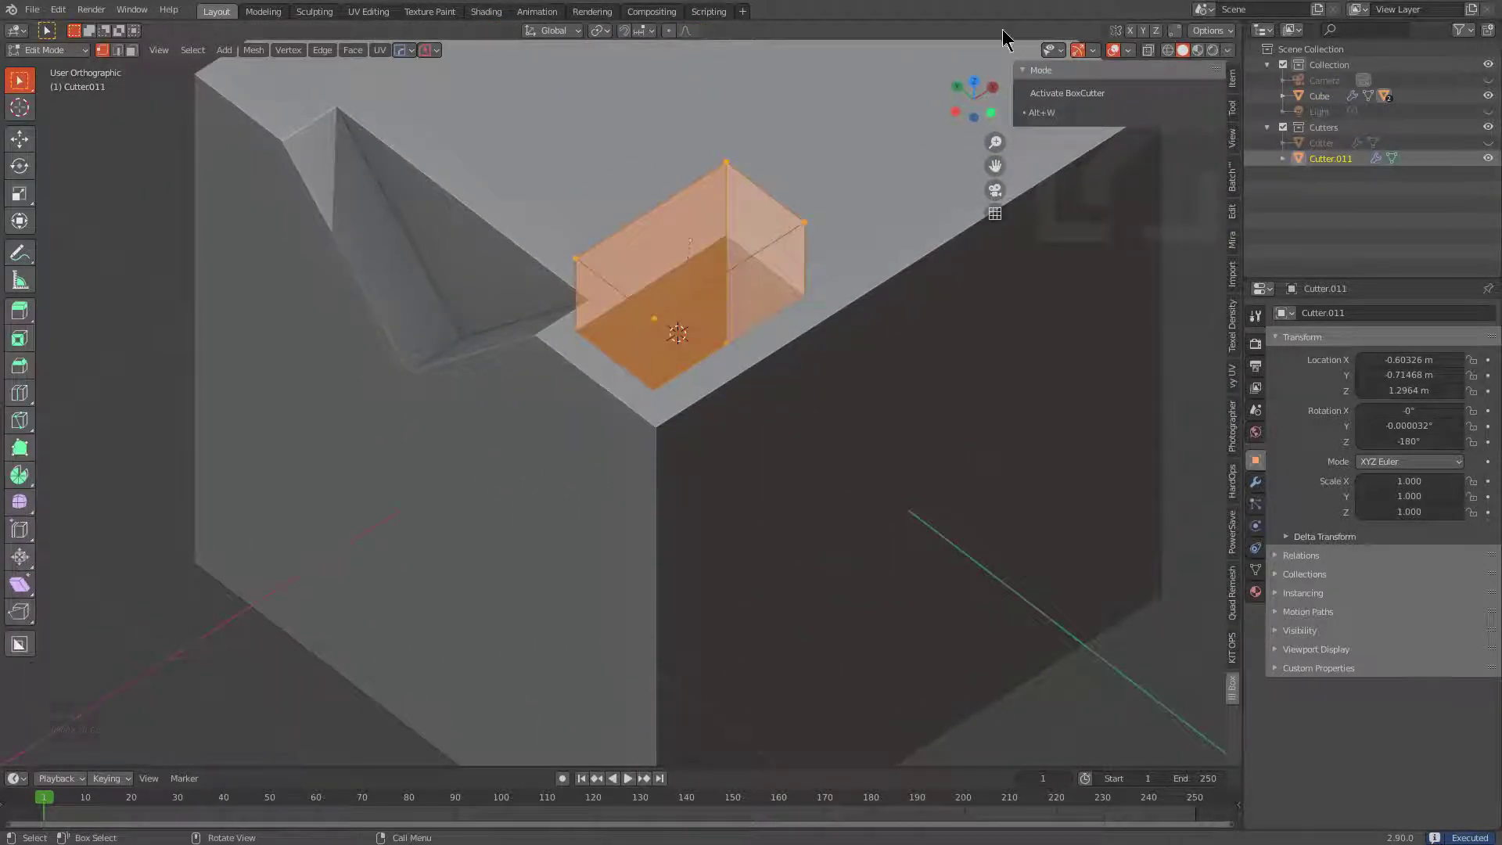
scroll(729, 338, down, 3)
scroll(742, 354, up, 4)
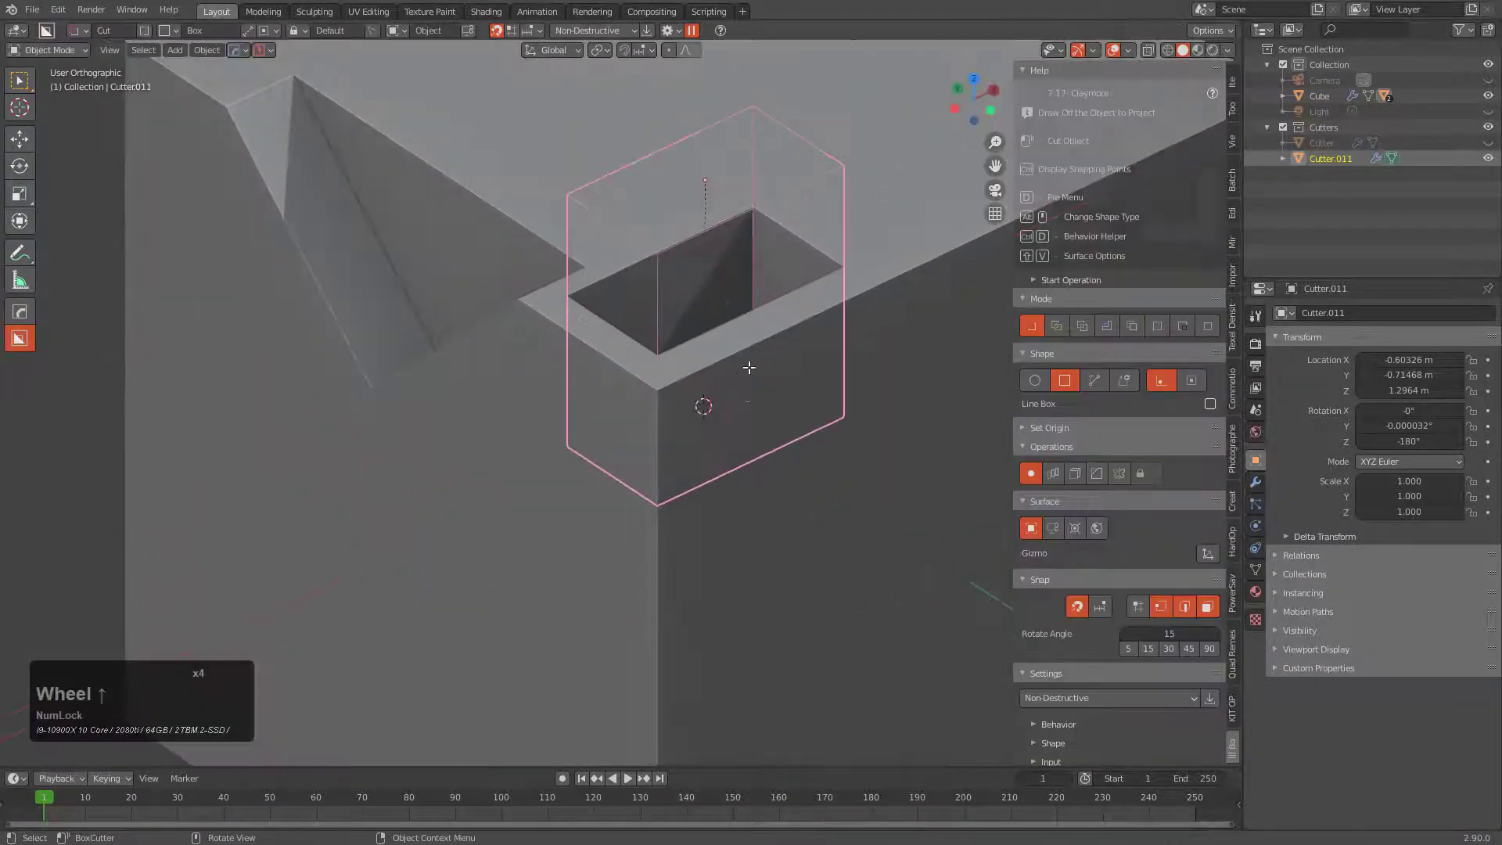
scroll(743, 365, down, 1)
key(Tab)
key(alt+z)
key(ctrl+r)
click(647, 419)
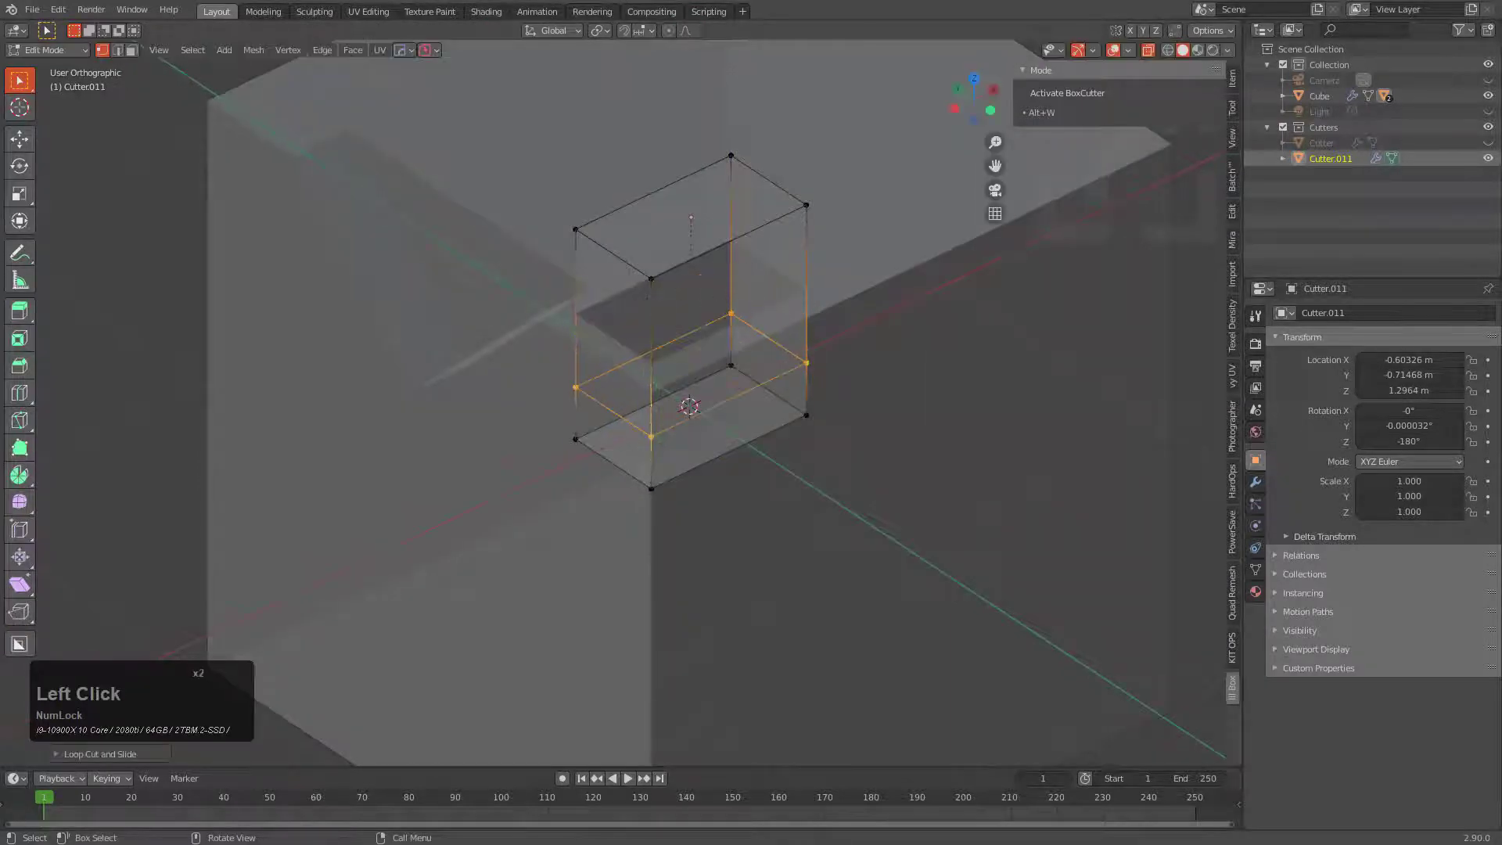
- Extrude two adjacent side faces of the cutter's lower band outward and return to Object Mode
key(3)
click(618, 438)
key(e)
click(692, 471)
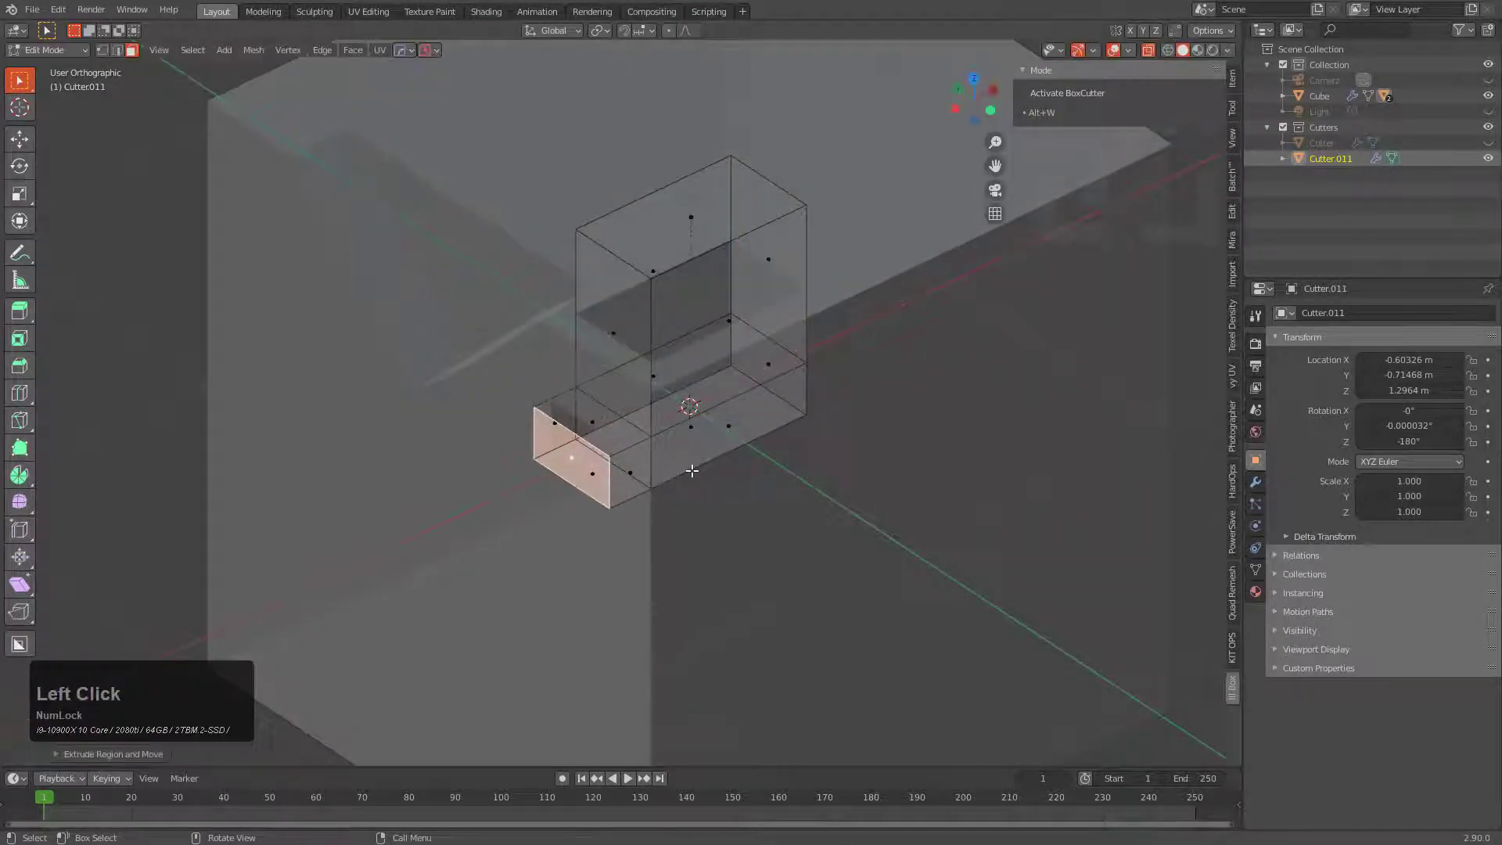
click(725, 428)
key(e)
click(750, 444)
middle_drag(814, 420, 547, 409)
key(Tab)
scroll(693, 426, down, 1)
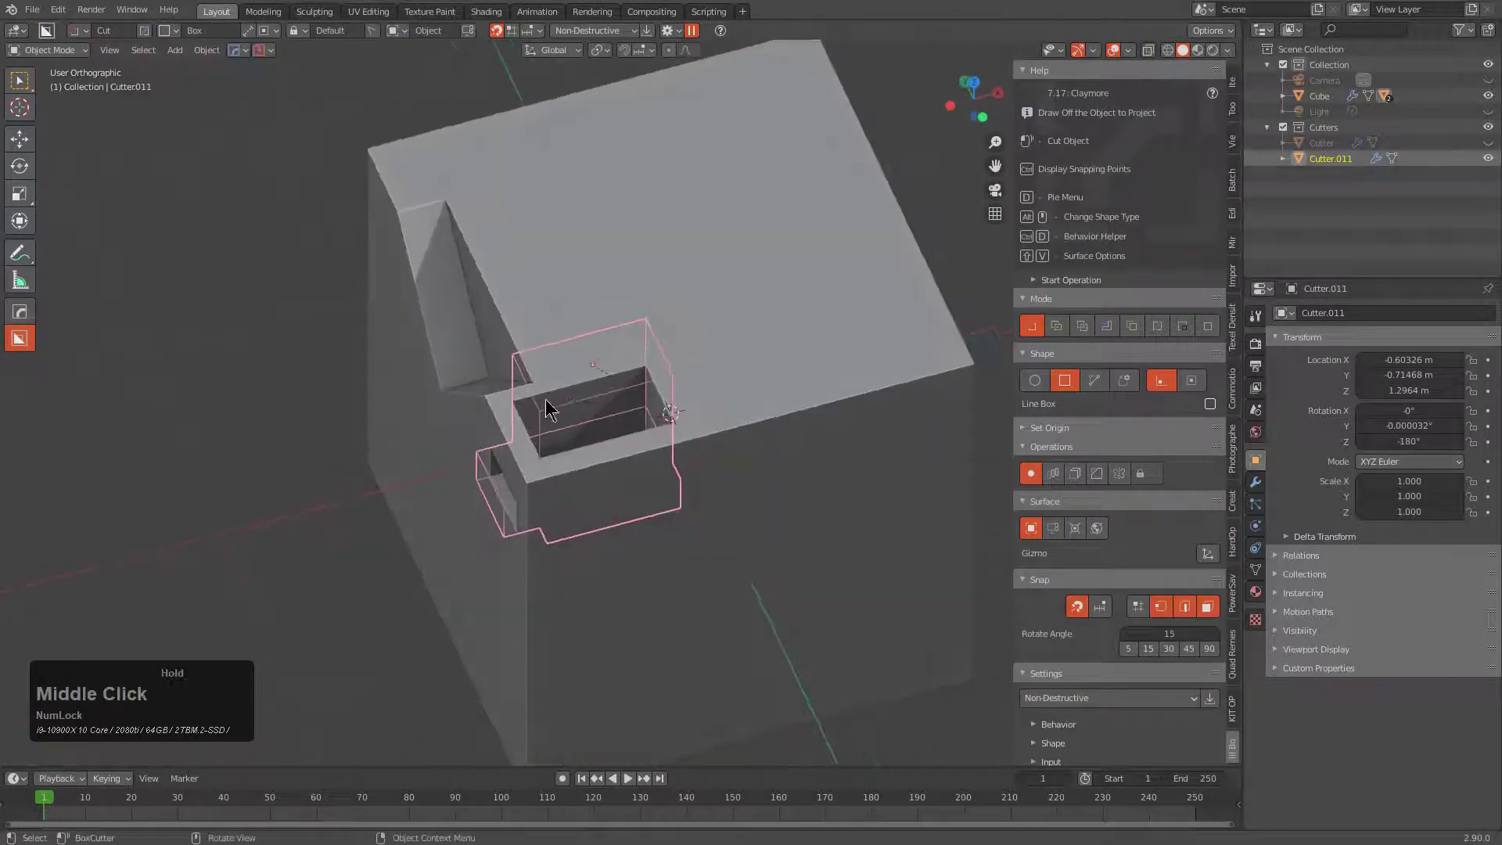
- Duplicate the edited cutter and move the copy along the X axis to about 0.444 m
key(shift+d)
key(x)
click(834, 422)
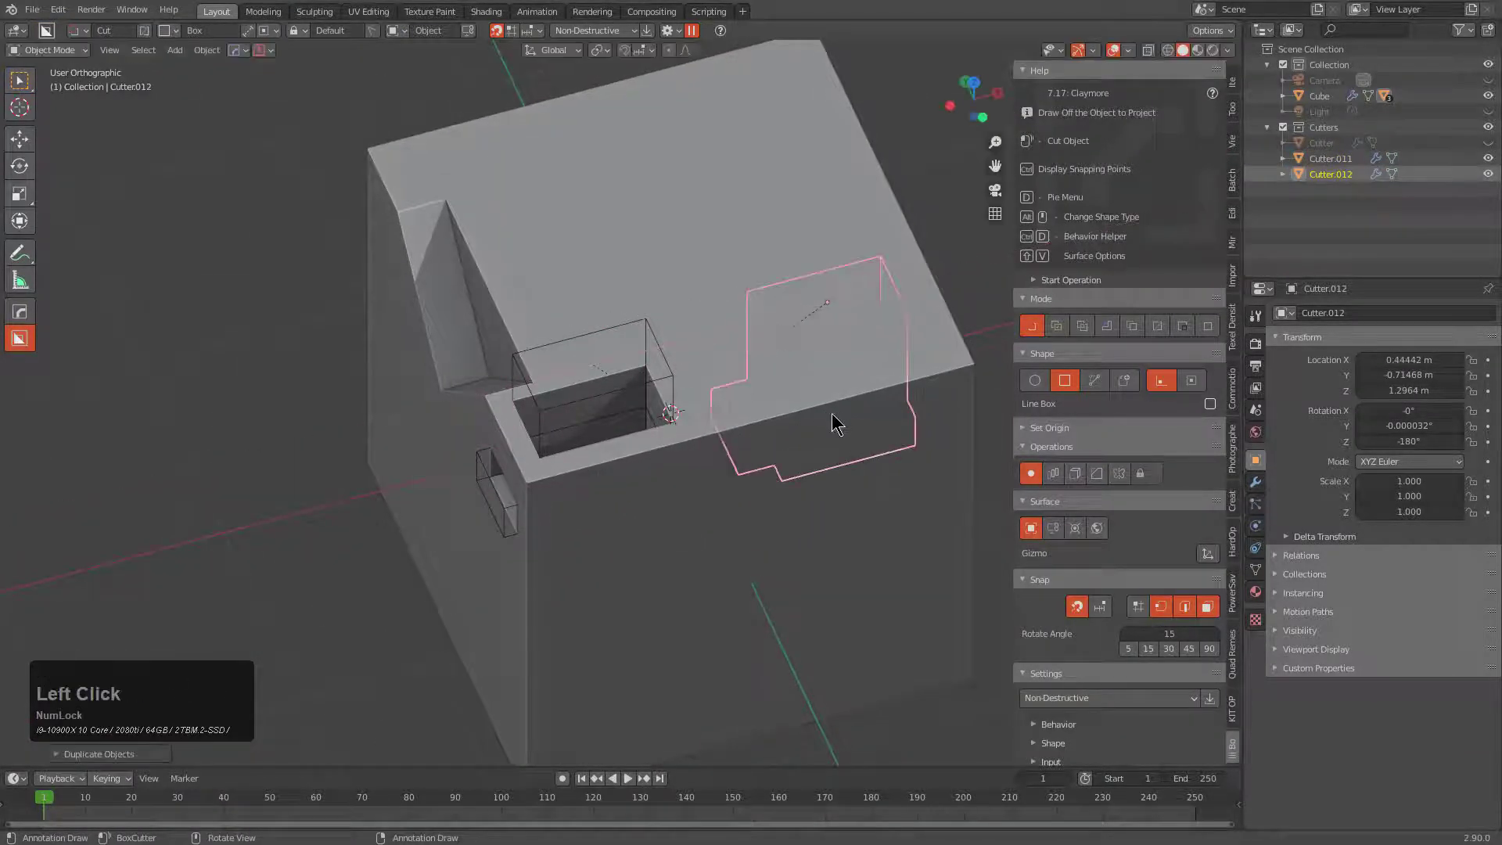
- Extrude the duplicate cutter's bottom face downward twice in Edit Mode, adding two stacked sections
scroll(613, 405, up, 2)
middle_drag(609, 394, 686, 345)
scroll(687, 345, up, 1)
key(Tab)
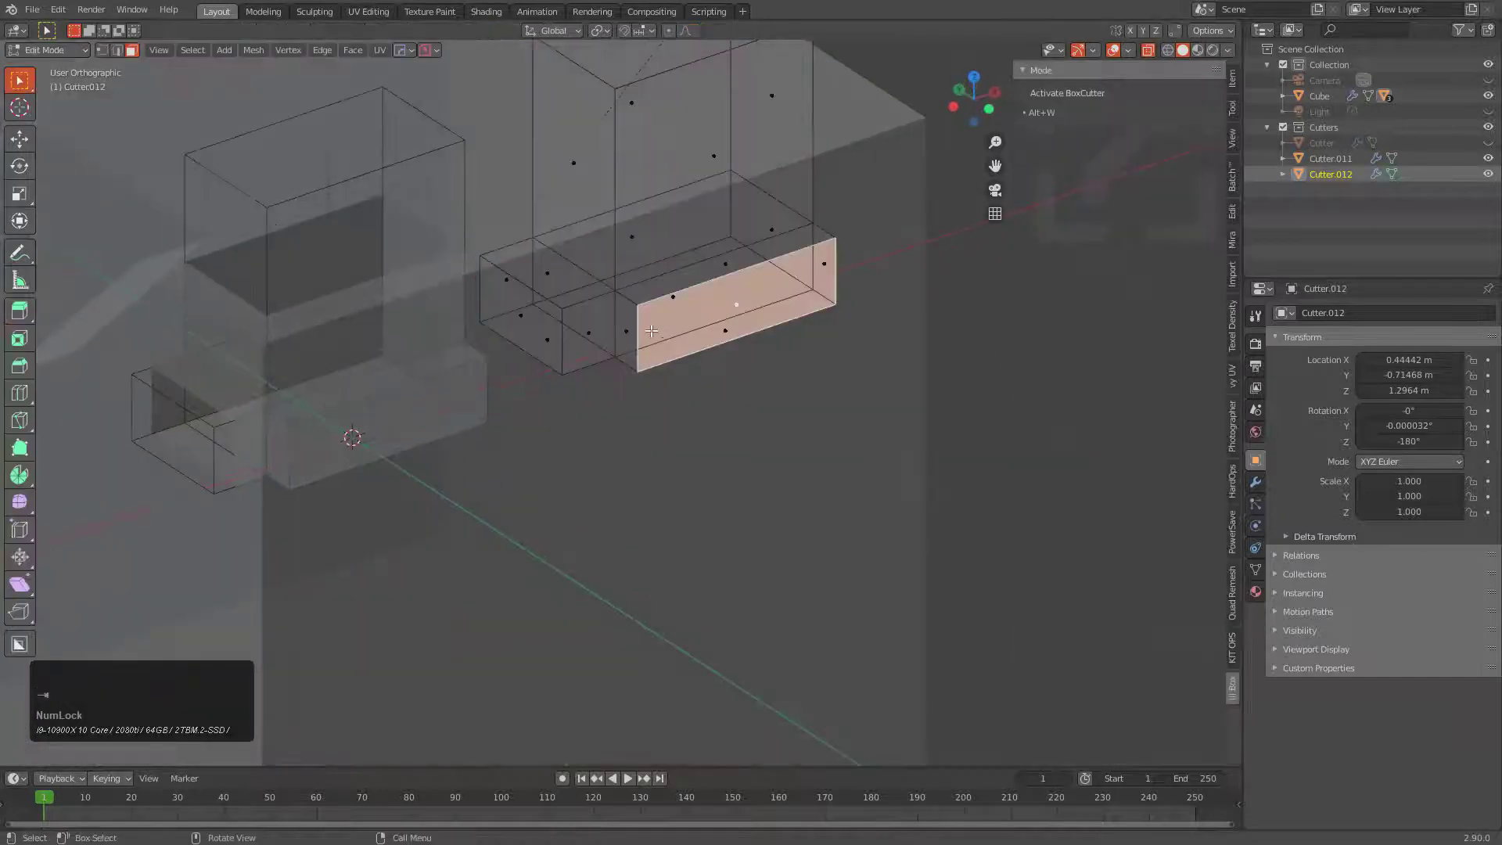
click(643, 295)
key(e)
click(718, 470)
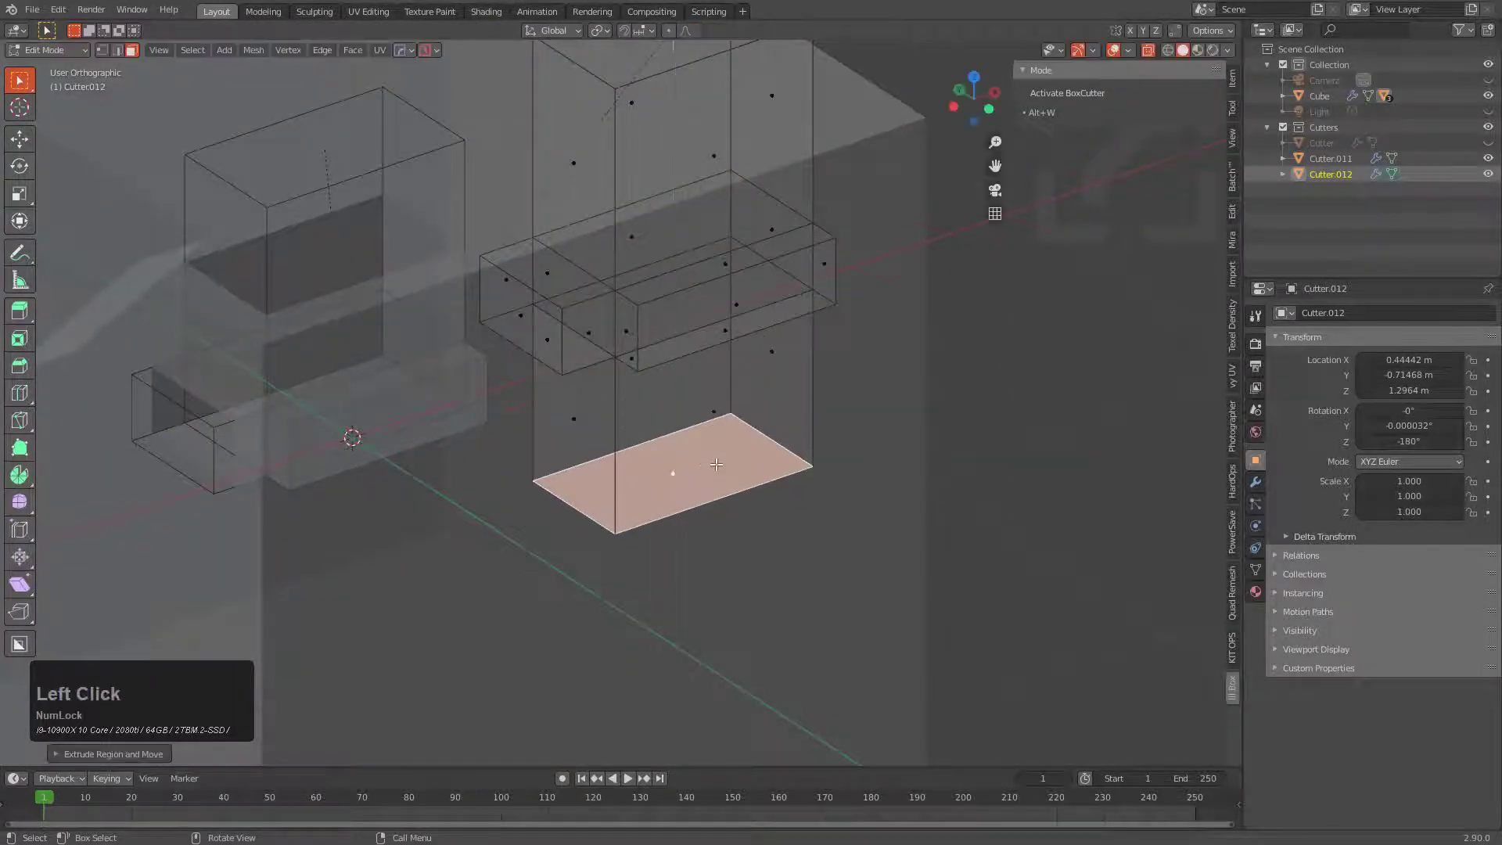
key(e)
click(722, 540)
- Extrude the side face of the duplicate cutter's lowest section outward along X
click(758, 460)
key(e)
click(874, 467)
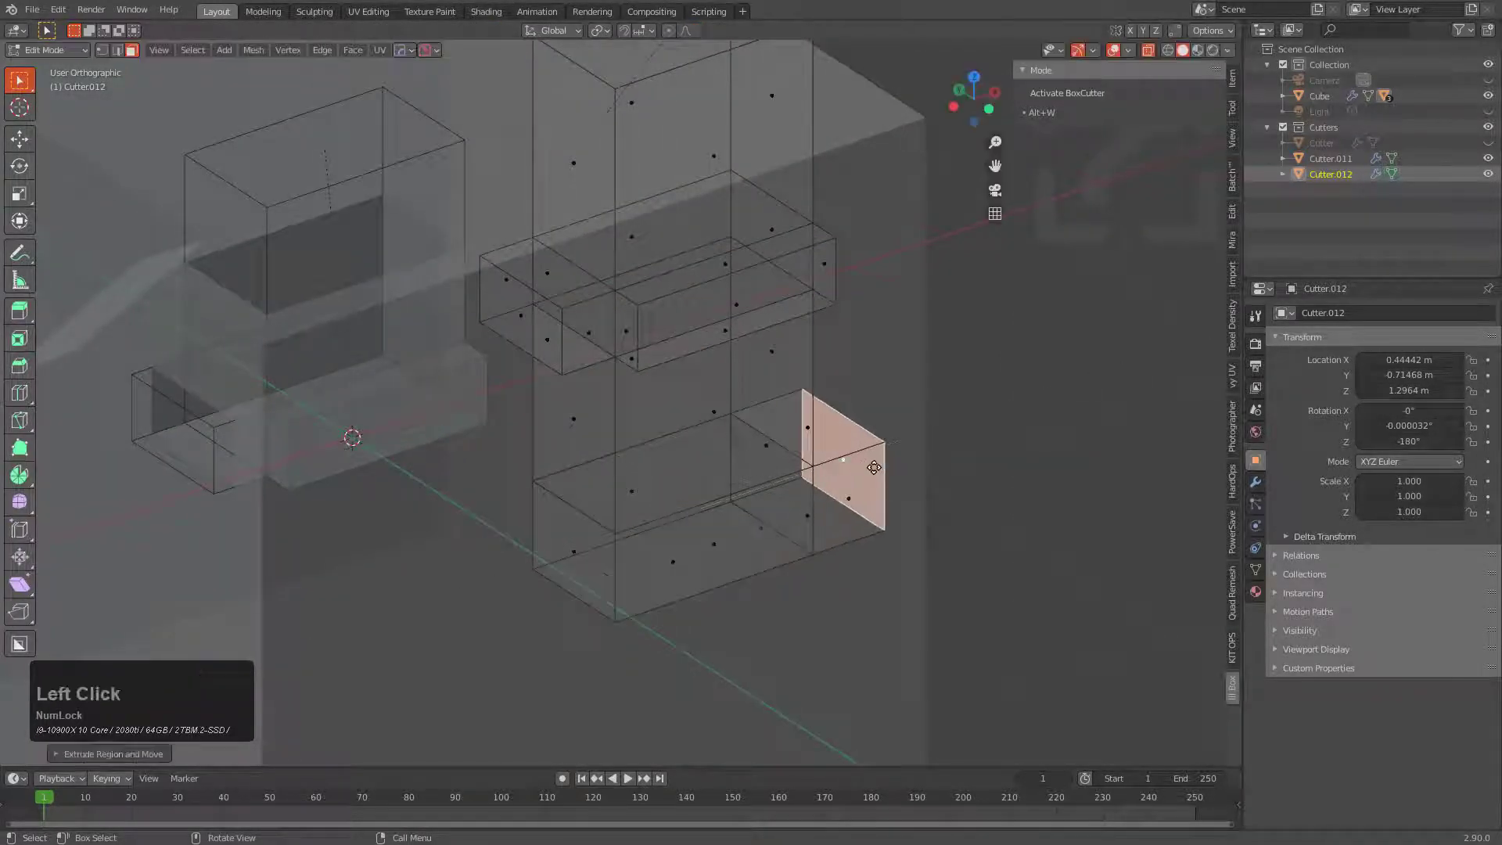
- Extrude two adjacent side faces of the duplicate cutter's lowest section outward along Y and return to Object Mode
click(742, 543)
shift+click(849, 492)
key(e)
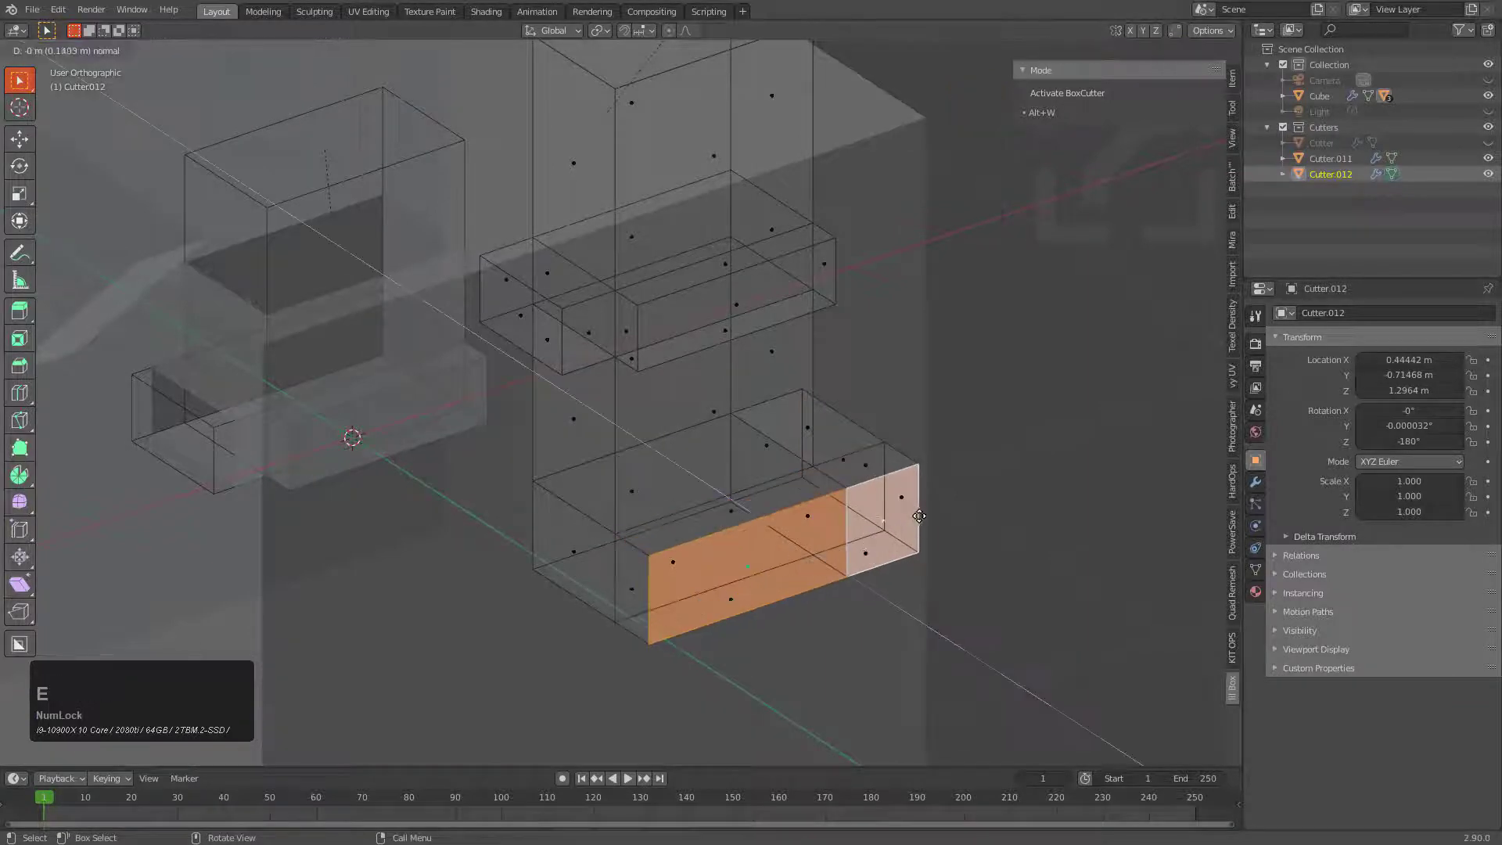
click(897, 519)
key(alt+z)
scroll(744, 330, down, 2)
key(Tab)
- Duplicate the edited cutter and move the copy along the Y axis to about 0.176 m
middle_drag(744, 332, 536, 450)
scroll(592, 356, down, 2)
key(shift+d)
key(x)
key(y)
click(678, 360)
- Extrude two side faces of the new copy's lowest section outward along Y in Edit Mode
key(Tab)
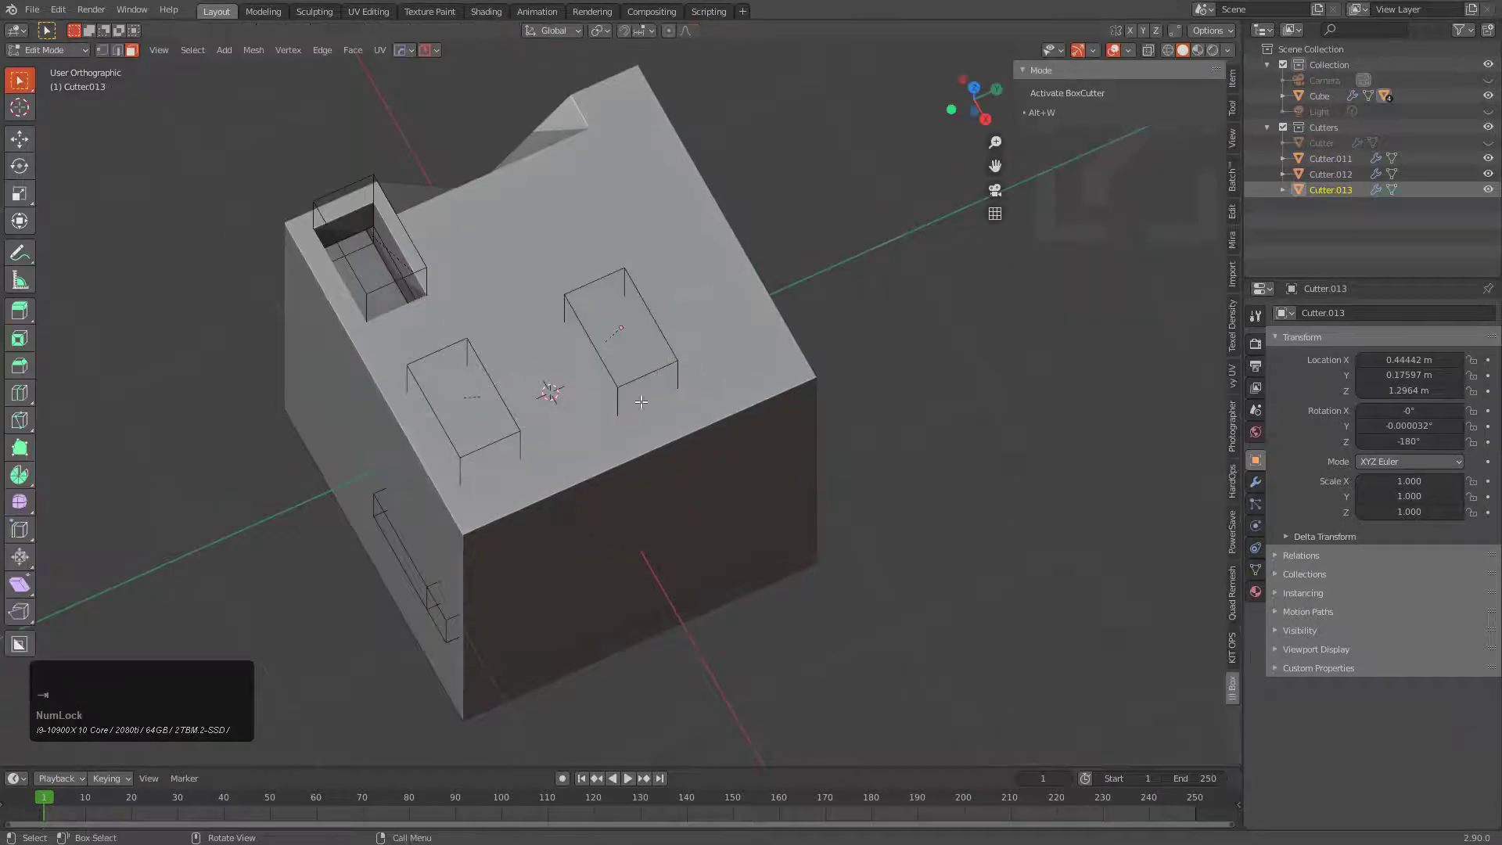
key(alt+z)
middle_drag(661, 461, 584, 530)
scroll(622, 451, up, 3)
click(533, 570)
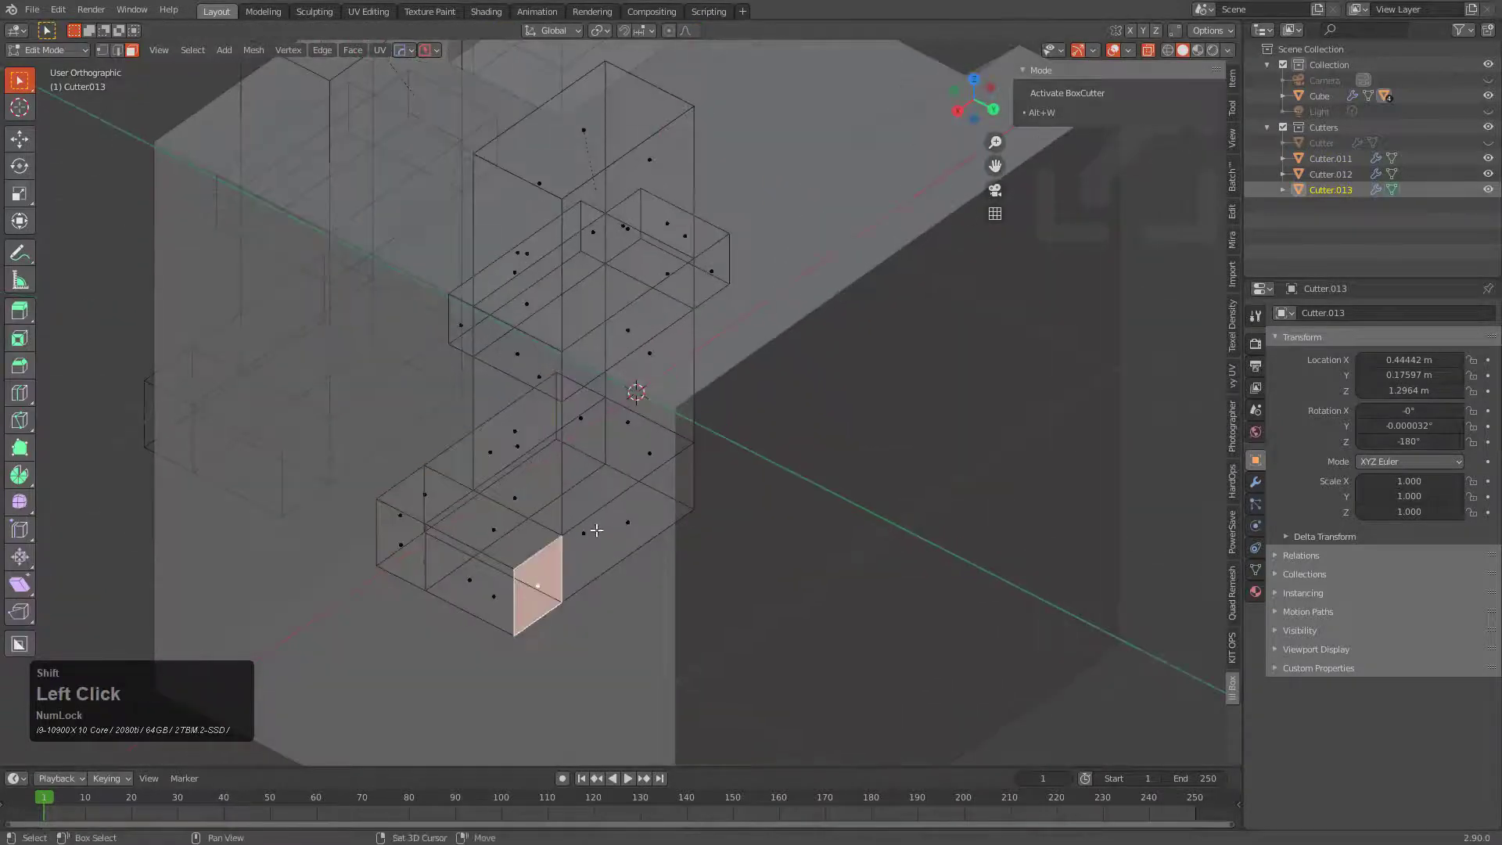
shift+click(617, 525)
key(e)
click(669, 530)
- Extrude the bottom faces of both outer parts of the lowest section downward as two legs and return to Object Mode
click(550, 500)
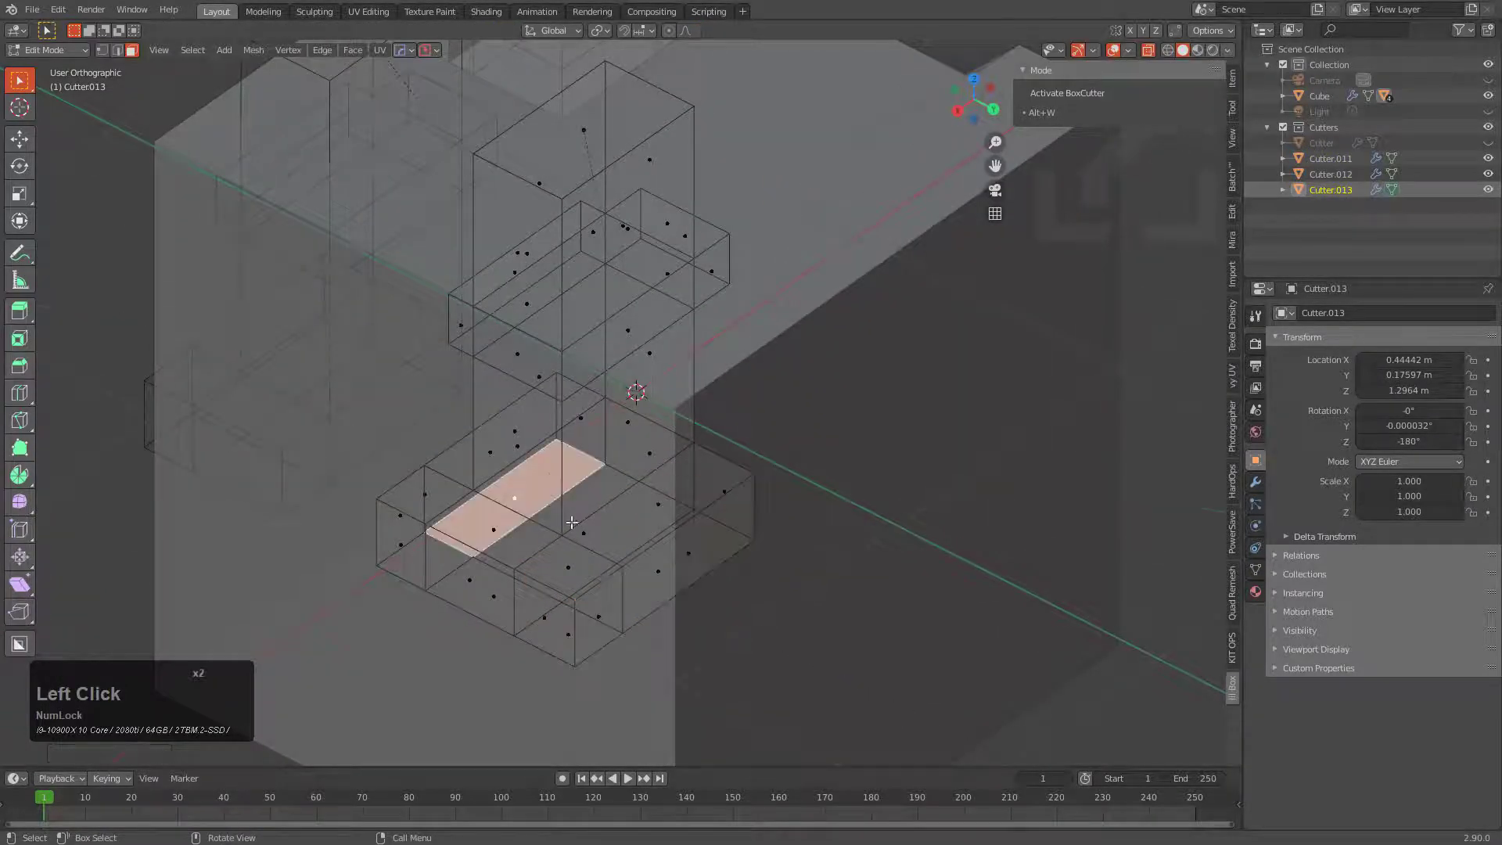
middle_drag(549, 500, 659, 501)
shift+click(516, 603)
shift+click(697, 550)
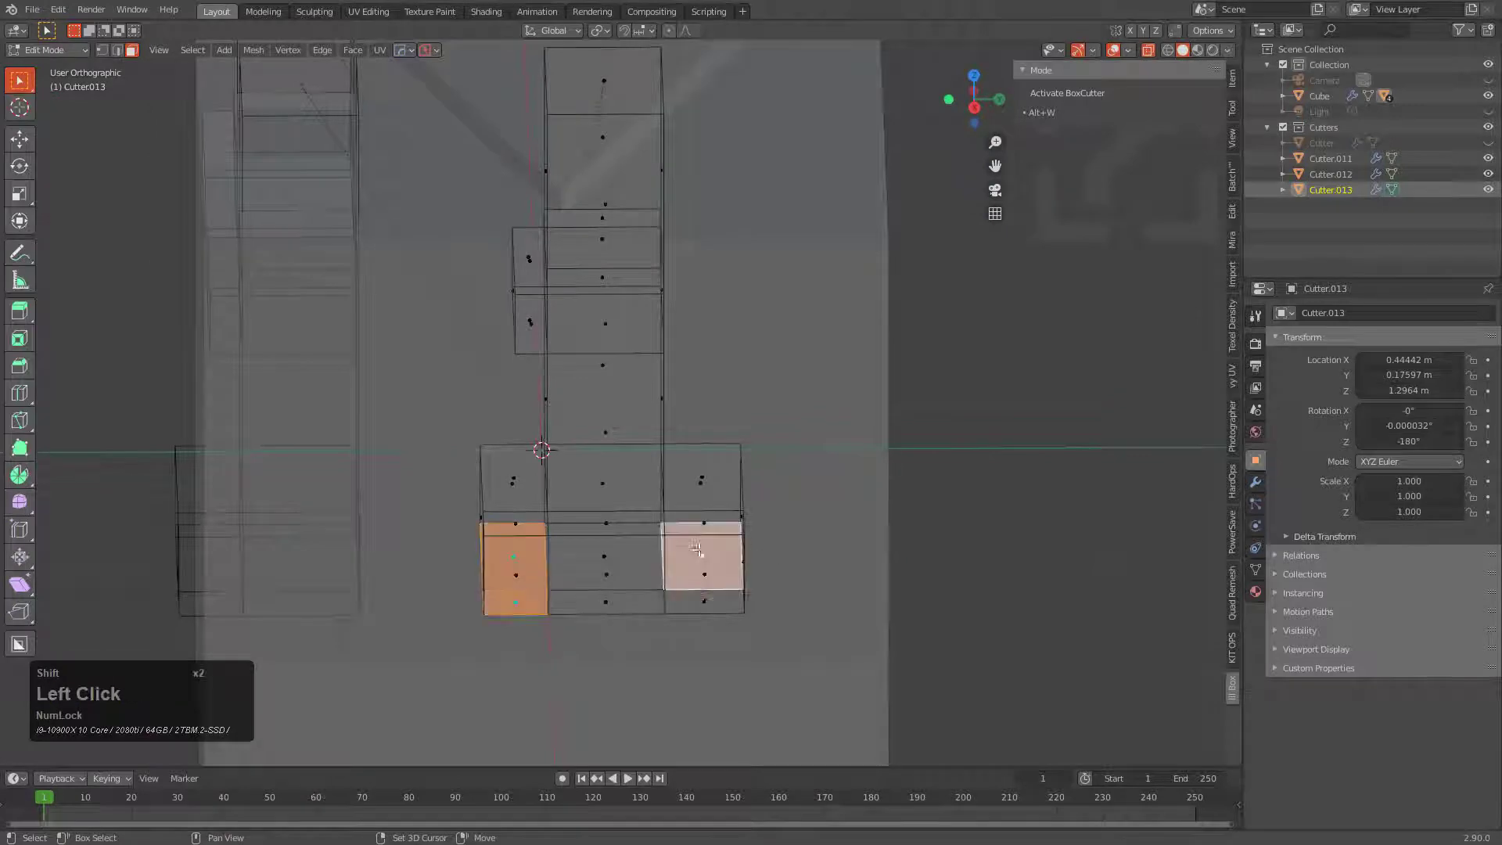
shift+click(700, 600)
middle_drag(700, 600, 752, 591)
key(e)
click(747, 665)
key(Tab)
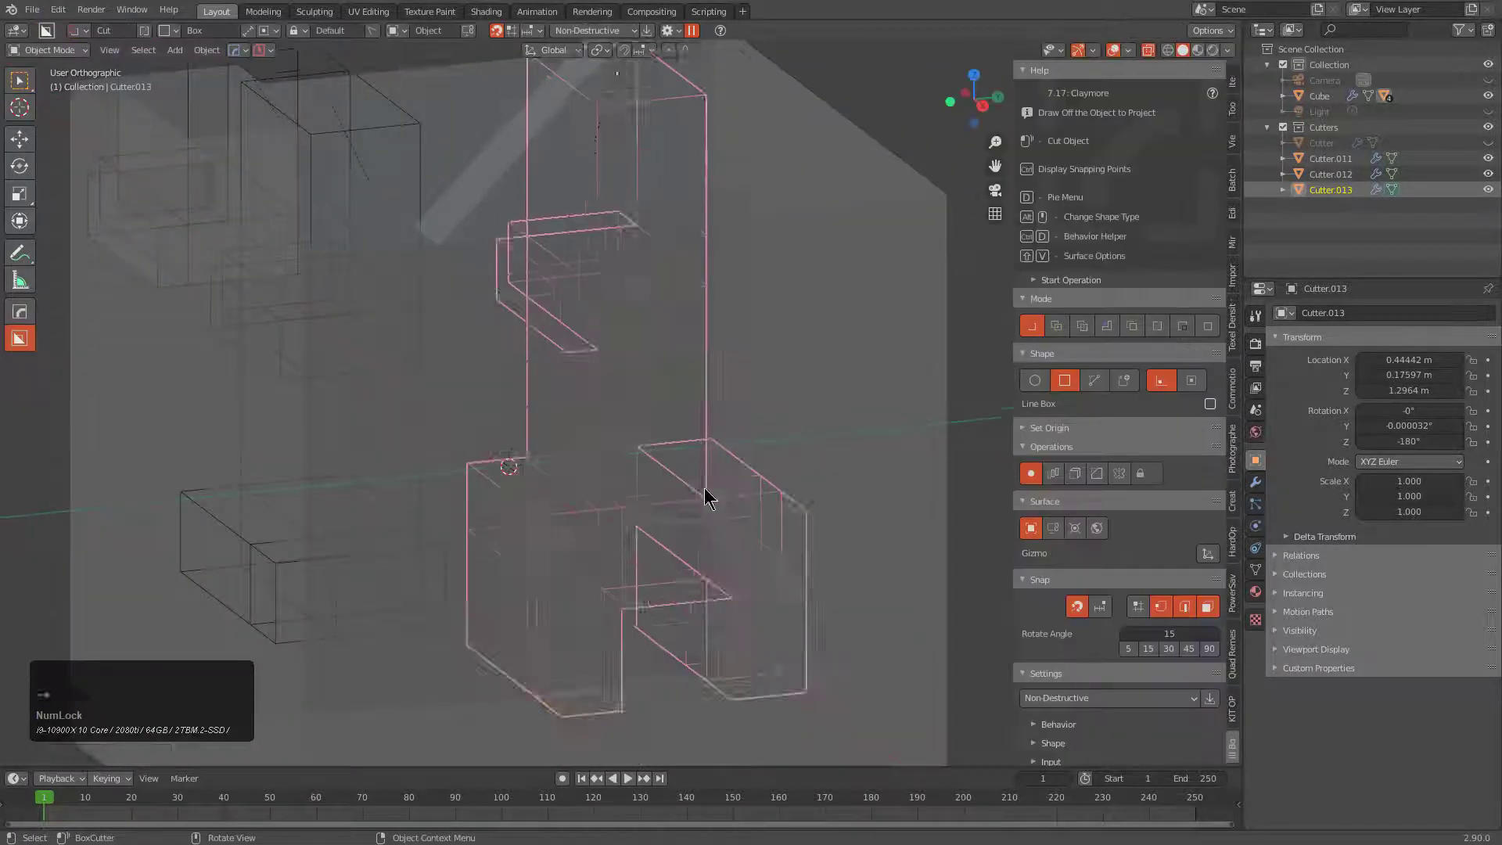
- Hide the cutter objects so that only the cube is displayed
middle_drag(707, 493, 771, 435)
scroll(626, 392, down, 1)
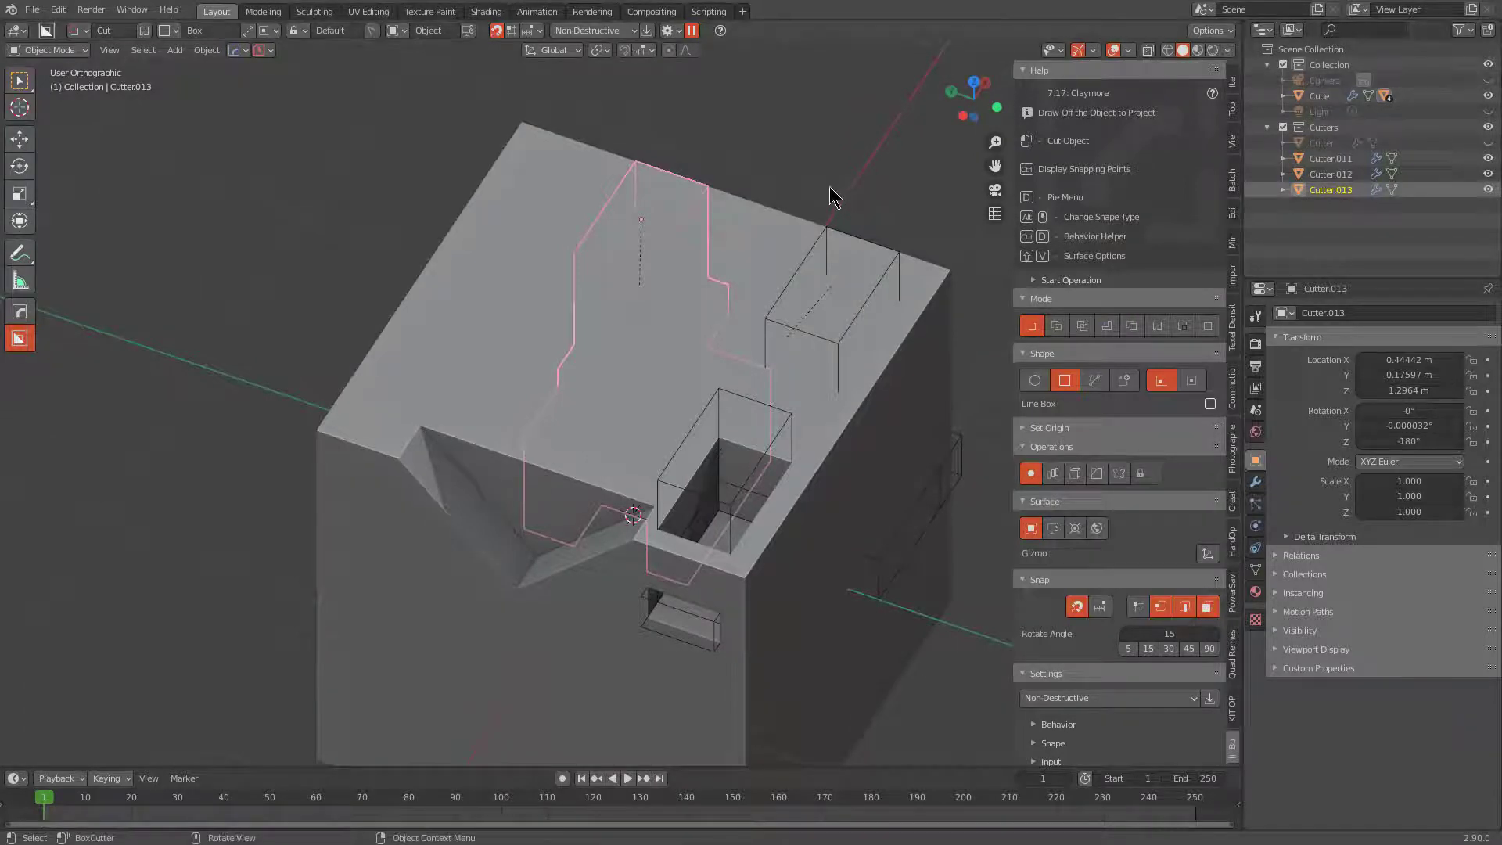
key(1)
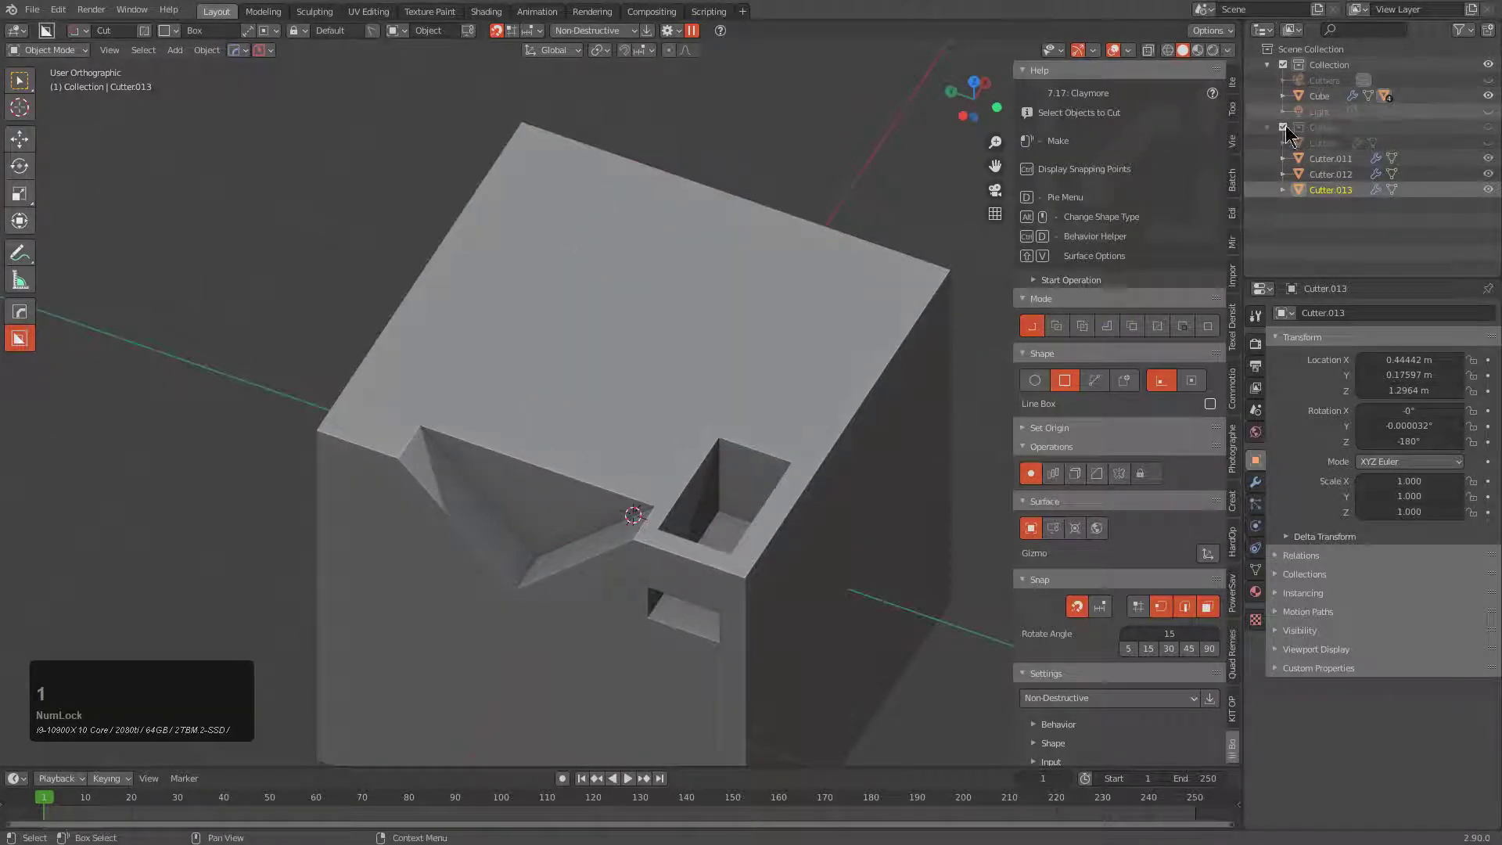
- Select the cube and draw a cut into its top face near the edge, keeping the shape locked
mouse_move(813, 344)
middle_down()
mouse_move(787, 368)
mouse_move(631, 365)
middle_up()
scroll(630, 365, down, 1)
click(628, 363)
mouse_move(588, 330)
mouse_down()
mouse_move(673, 438)
mouse_move(640, 461)
mouse_up()
mouse_move(637, 528)
middle_down()
mouse_move(607, 503)
mouse_move(593, 456)
mouse_move(666, 341)
middle_up()
- Go through the cutter history for the locked cut and cycle it through the previously made cutters
alt+scroll(648, 420, down, 1)
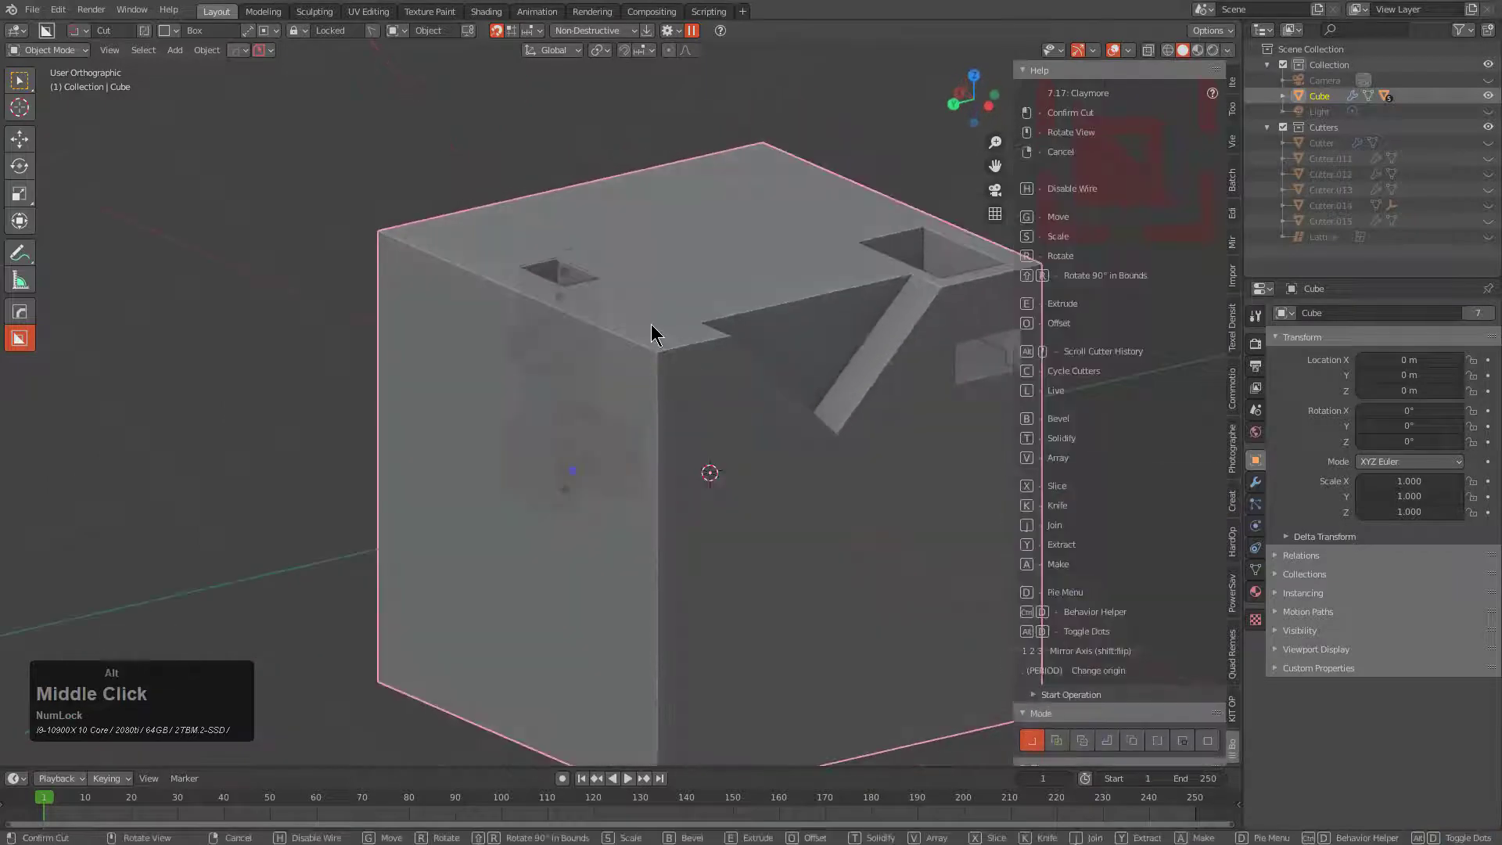
alt+scroll(653, 330, down, 1)
alt+scroll(653, 332, down, 1)
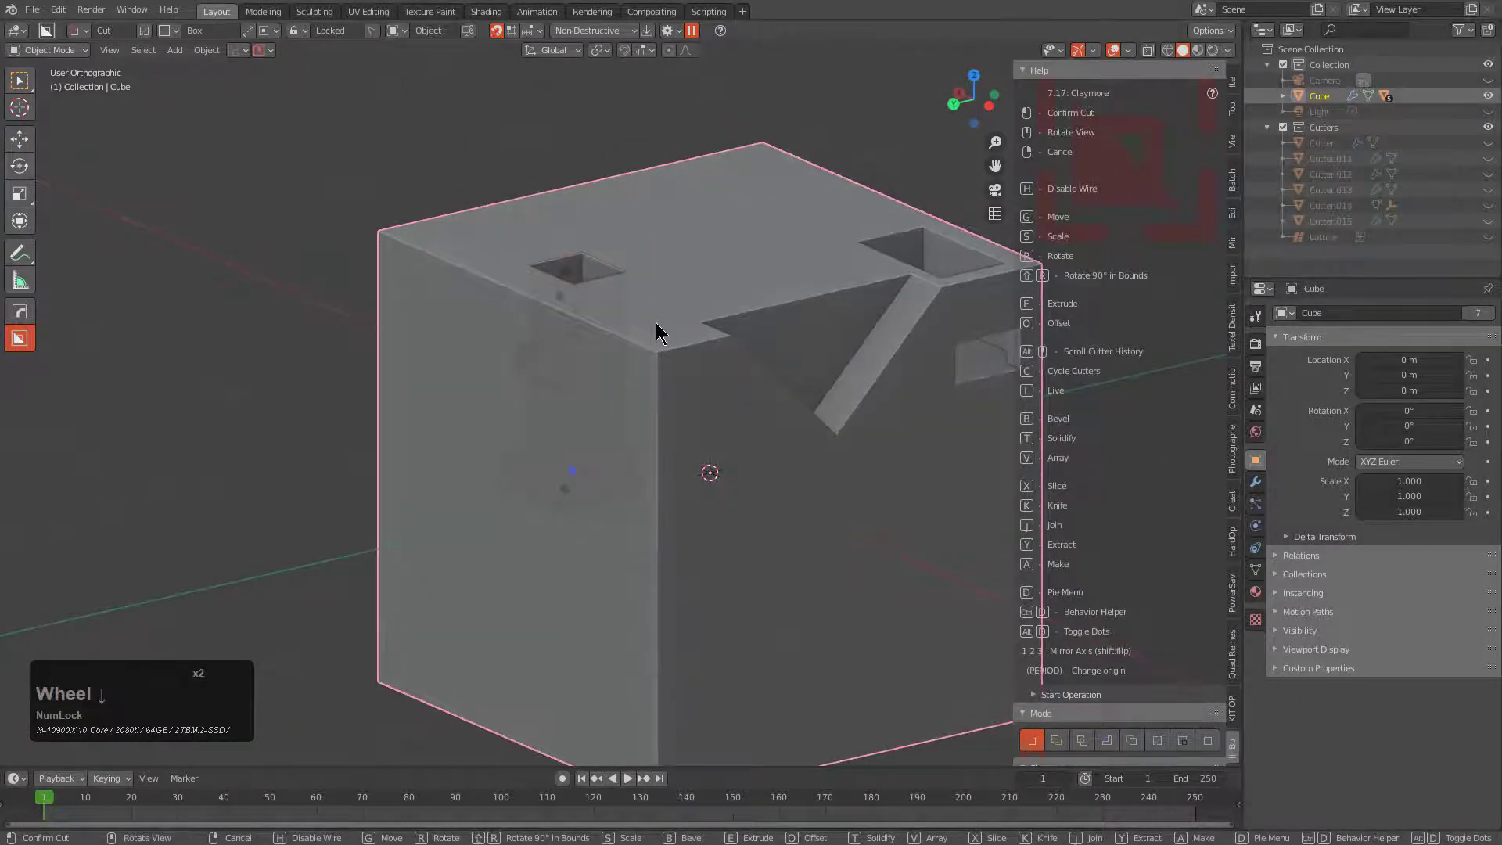
middle_drag(656, 322, 702, 336)
key(c)
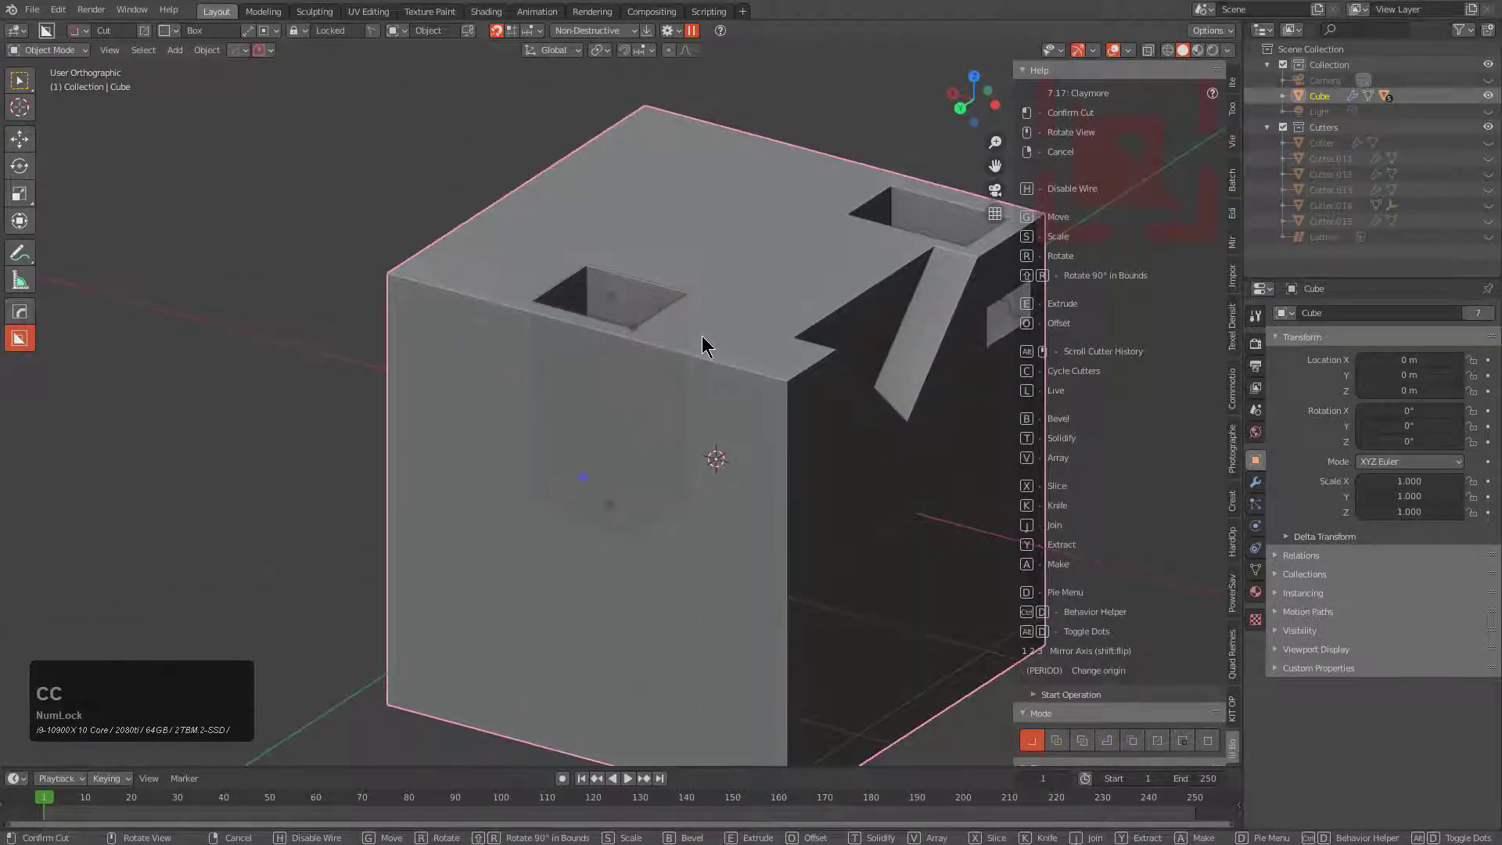
key(c)
middle_drag(702, 337, 767, 429)
key(c)
key(c)
key(c)
- Adjust the locked cutter's size and placement with its dots and cycle it through the previous cutter shapes
drag(693, 396, 469, 412)
middle_drag(491, 414, 661, 317)
drag(718, 548, 722, 590)
key(c)
key(c)
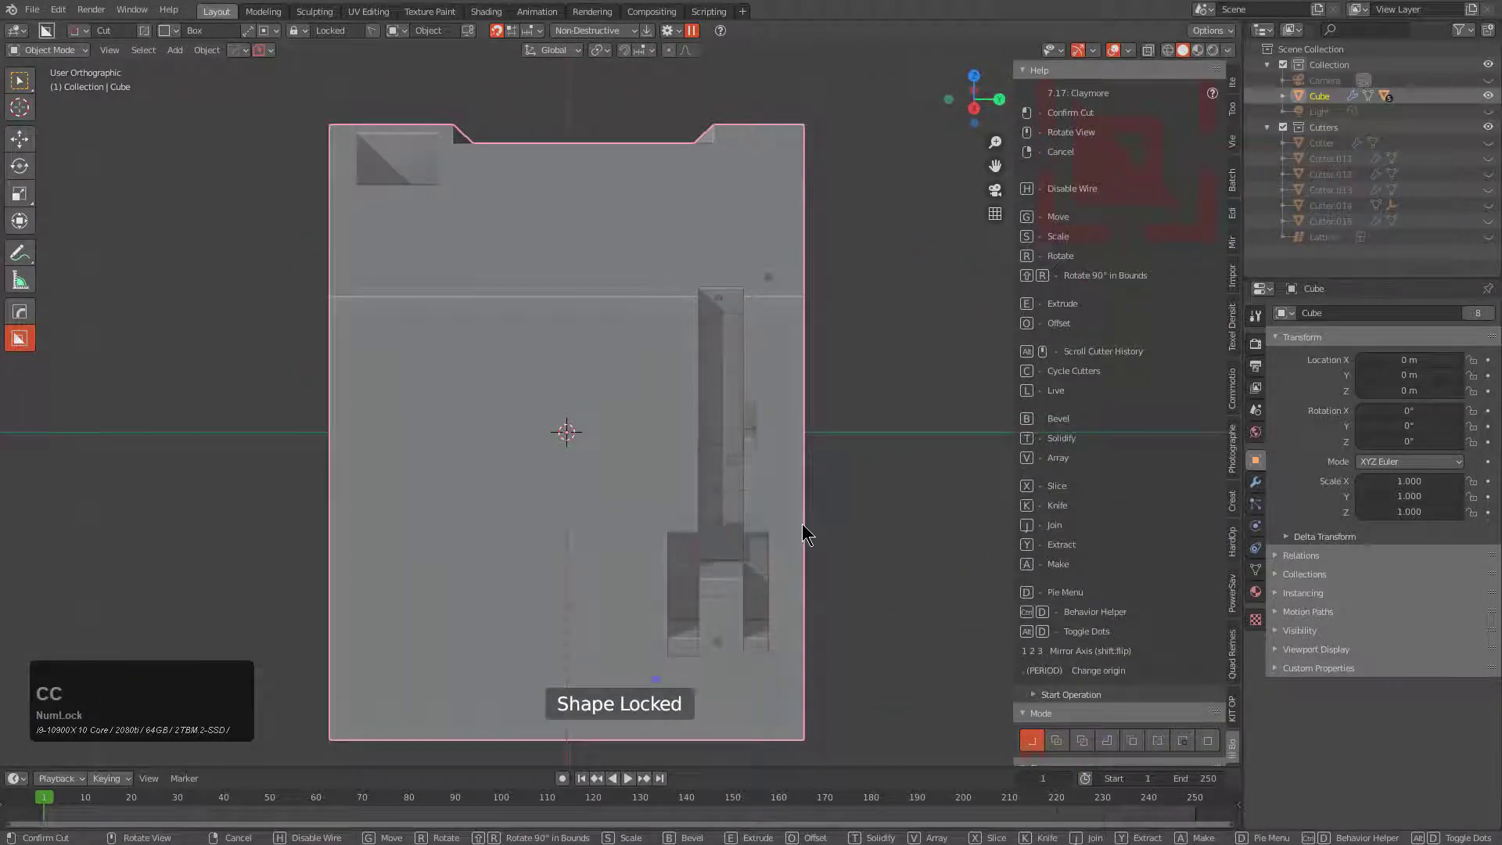
key(c)
key(c)
key(c)
key(c)
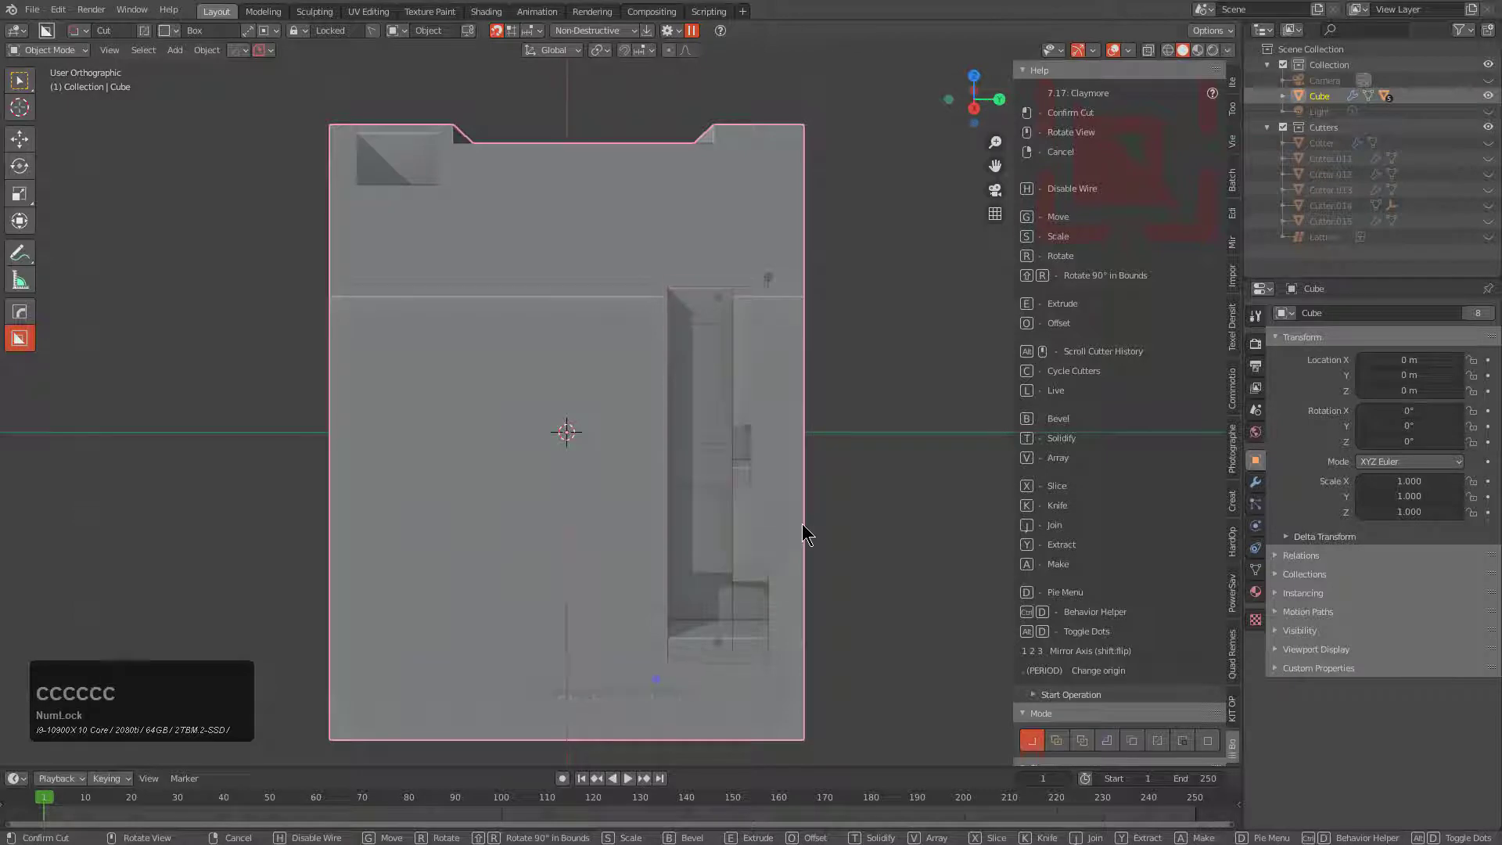
- Resize the locked cutter with its dots so that it cuts a larger pocket at the cube's corner
mouse_move(774, 489)
middle_down()
mouse_move(740, 496)
mouse_move(751, 503)
middle_up()
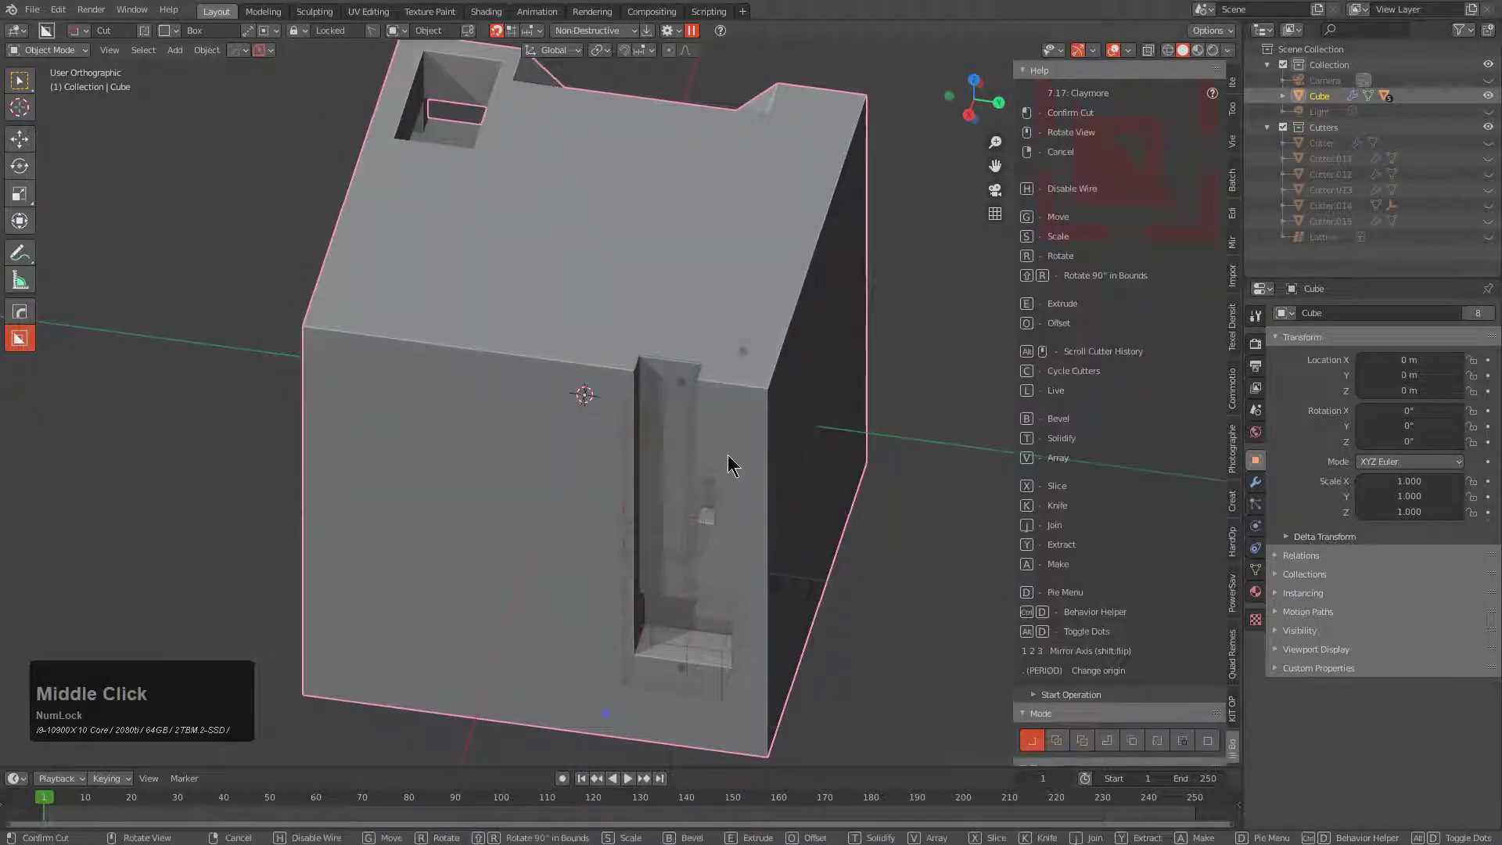
mouse_move(747, 352)
mouse_down()
mouse_move(808, 328)
mouse_move(838, 245)
mouse_move(838, 278)
mouse_up()
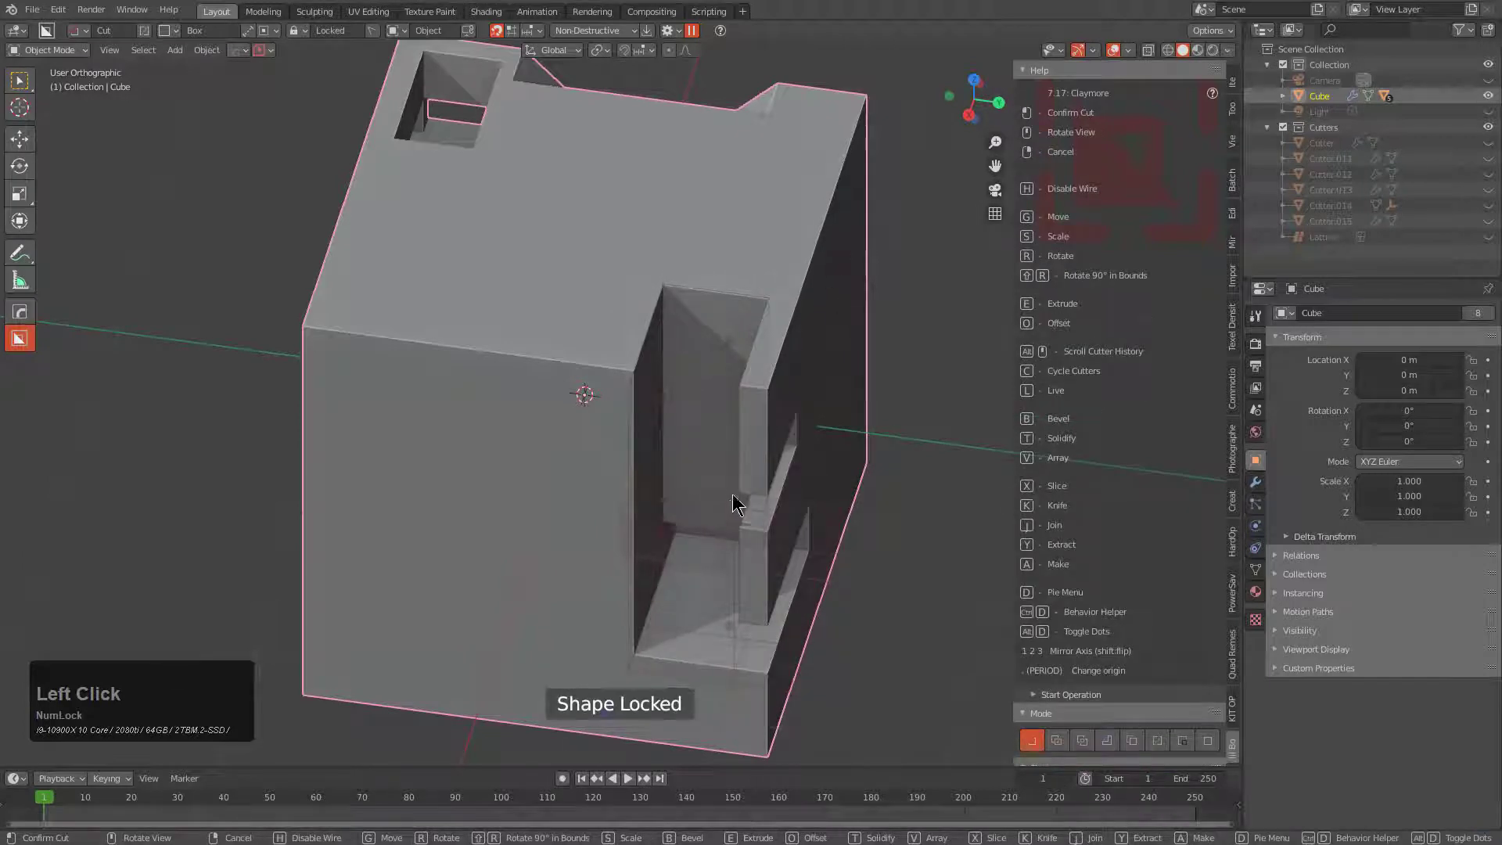
click(692, 479)
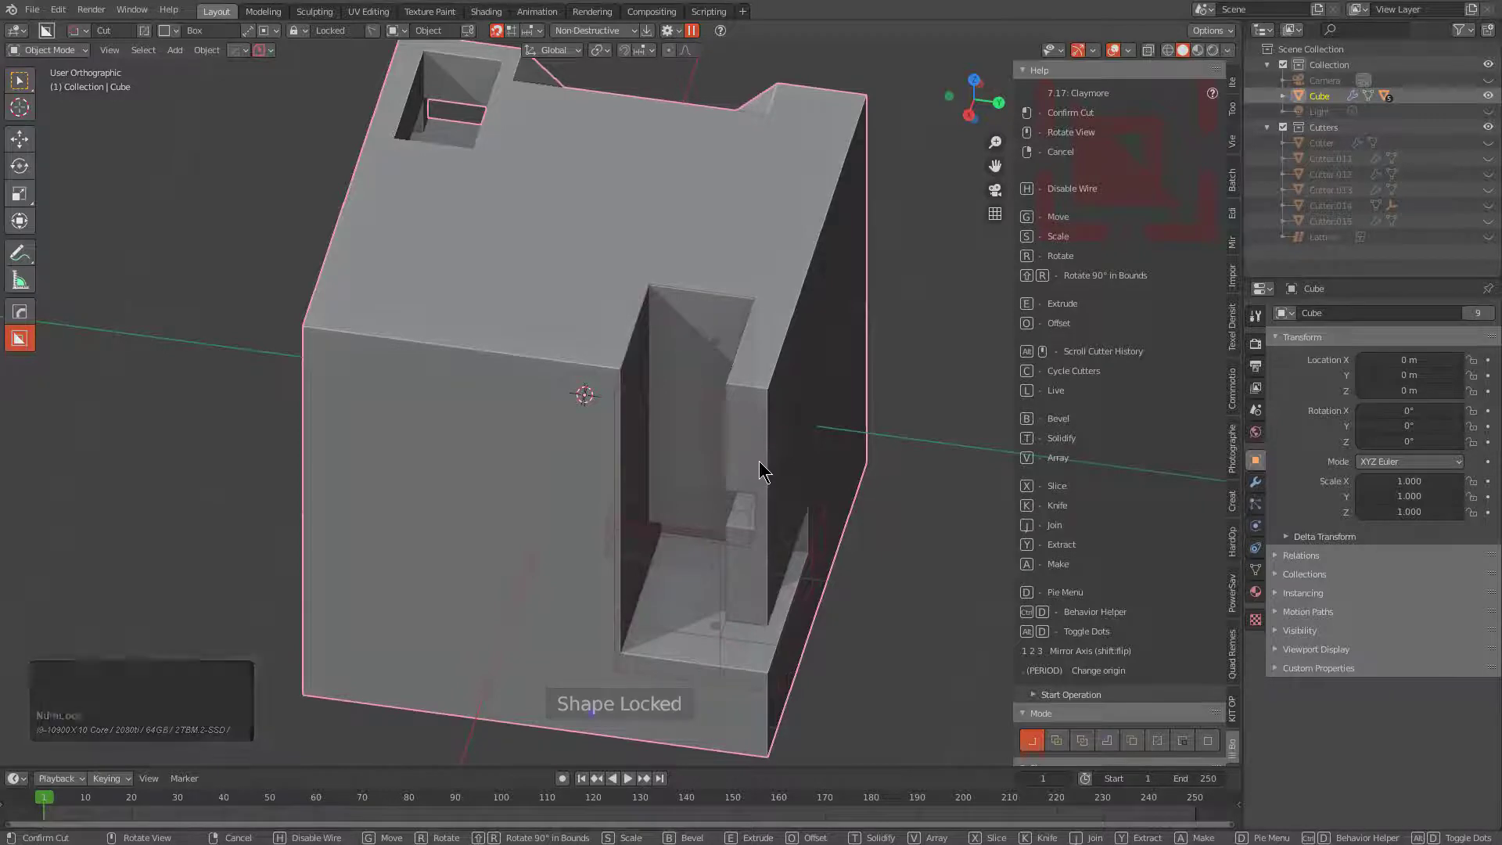
middle_drag(759, 462, 752, 454)
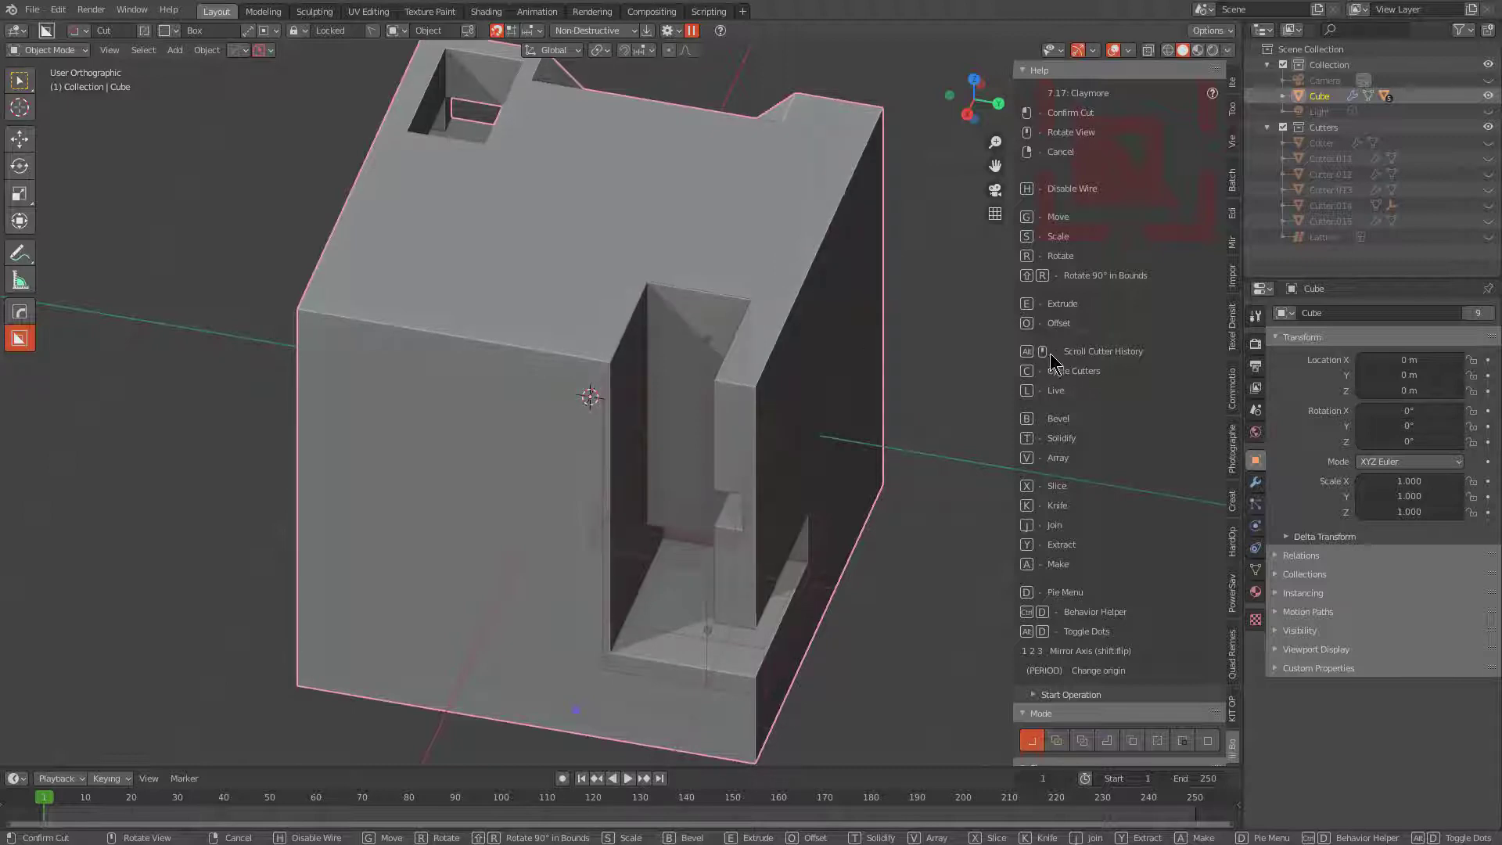
- Cycle the enlarged corner cut through the stored cutter shapes again
middle_drag(740, 359, 725, 369)
key(c)
key(c)
key(c)
key(c)
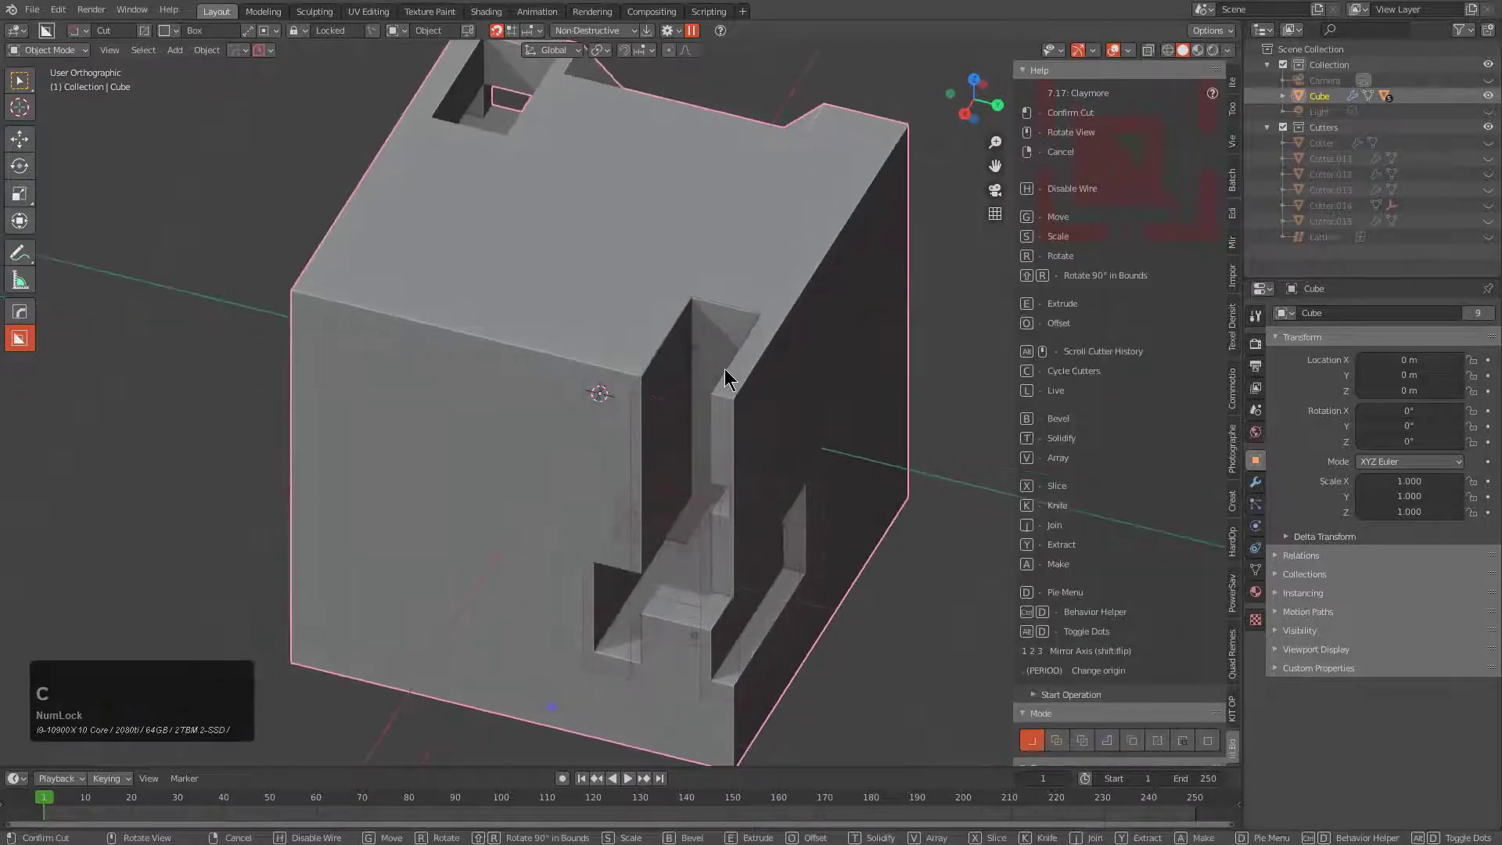
key(c)
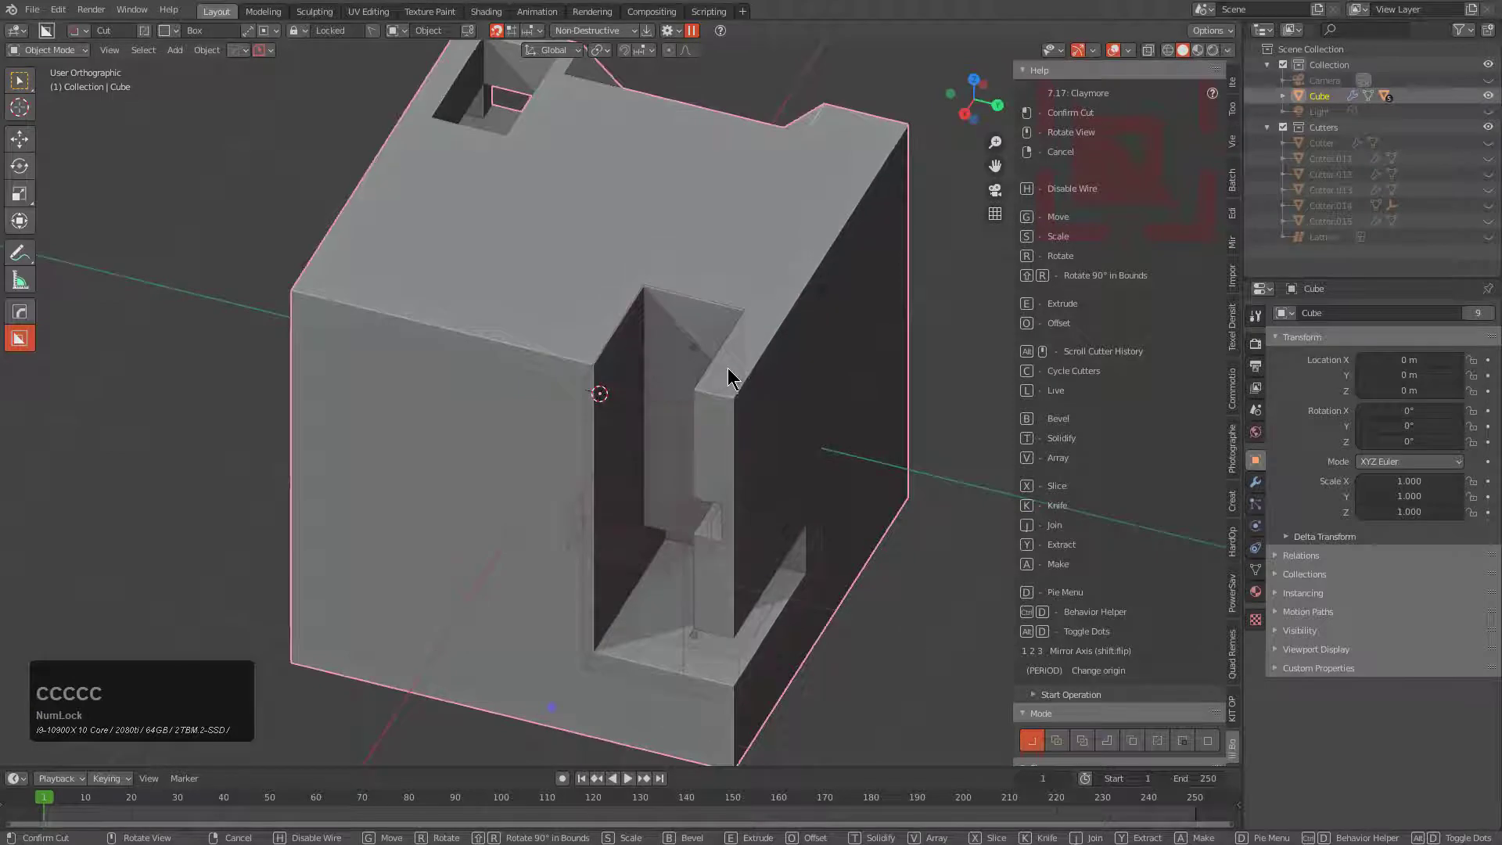
- Toggle the cutter's live display, leave Show Shape enabled, and confirm the corner cut
key(l)
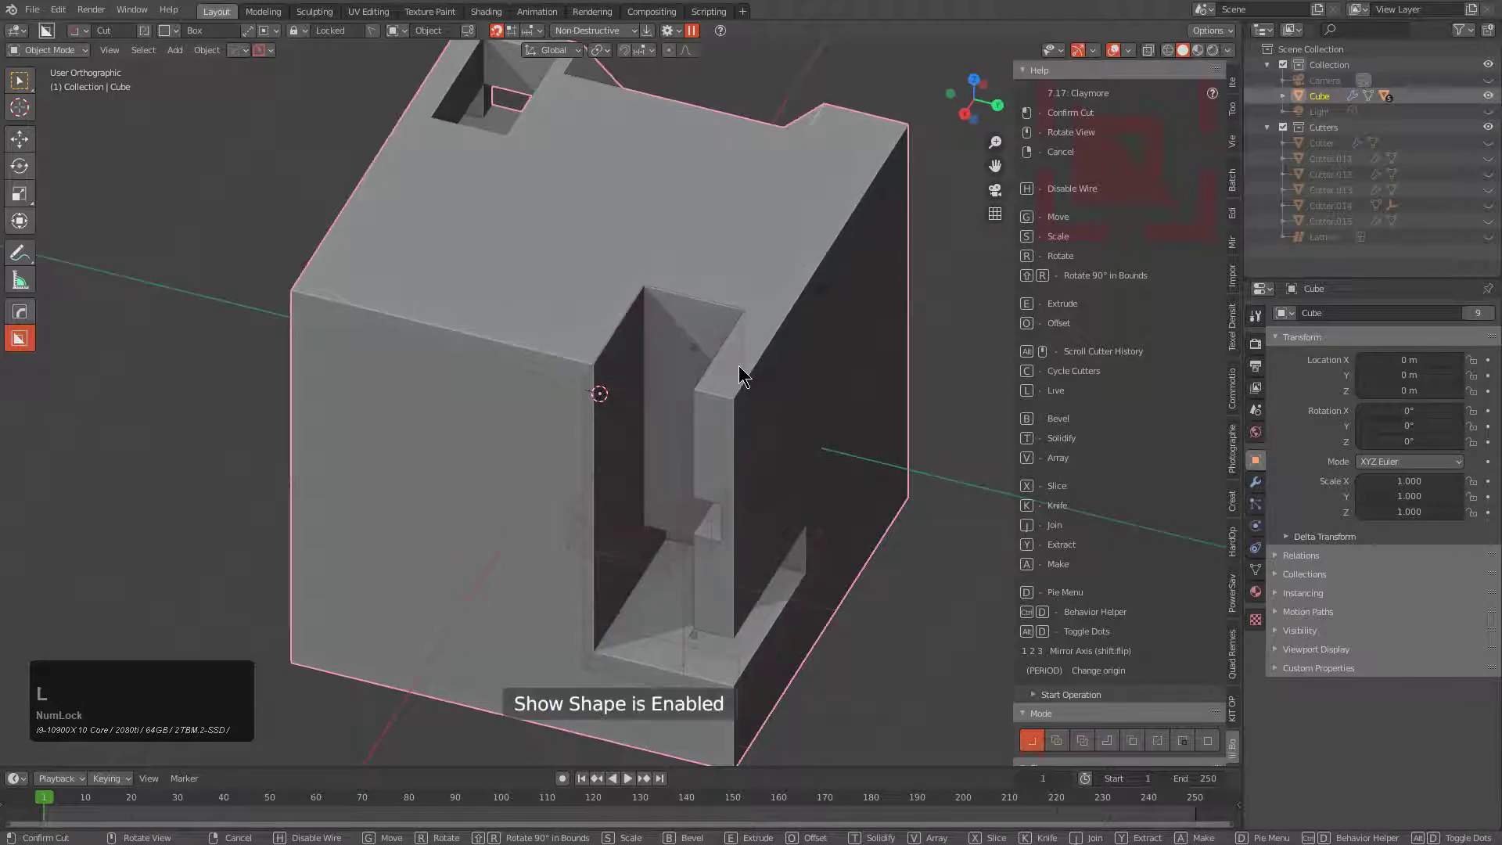
key(l)
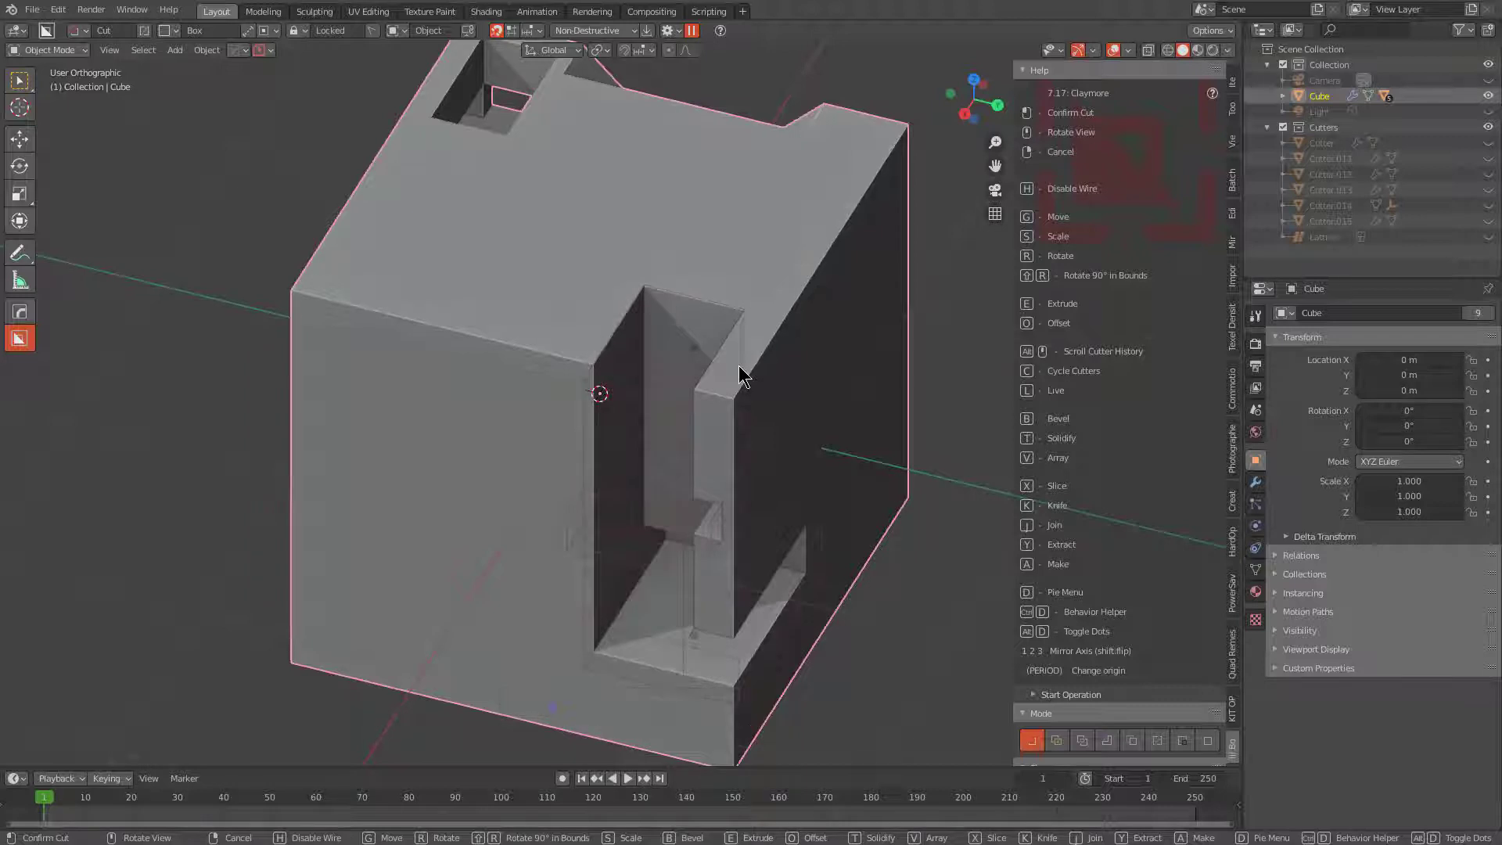
key(l)
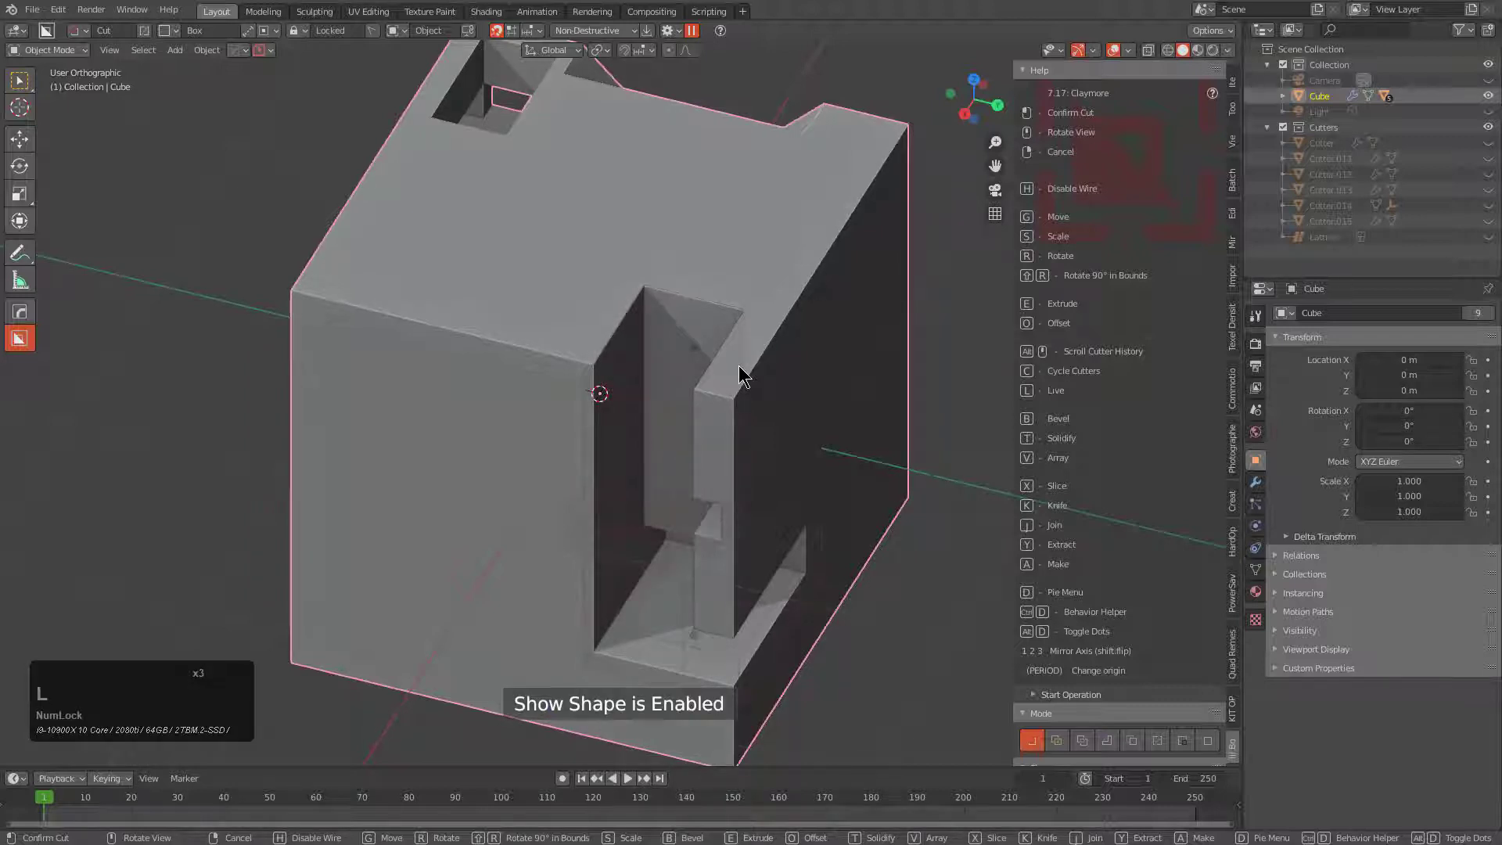
click(739, 338)
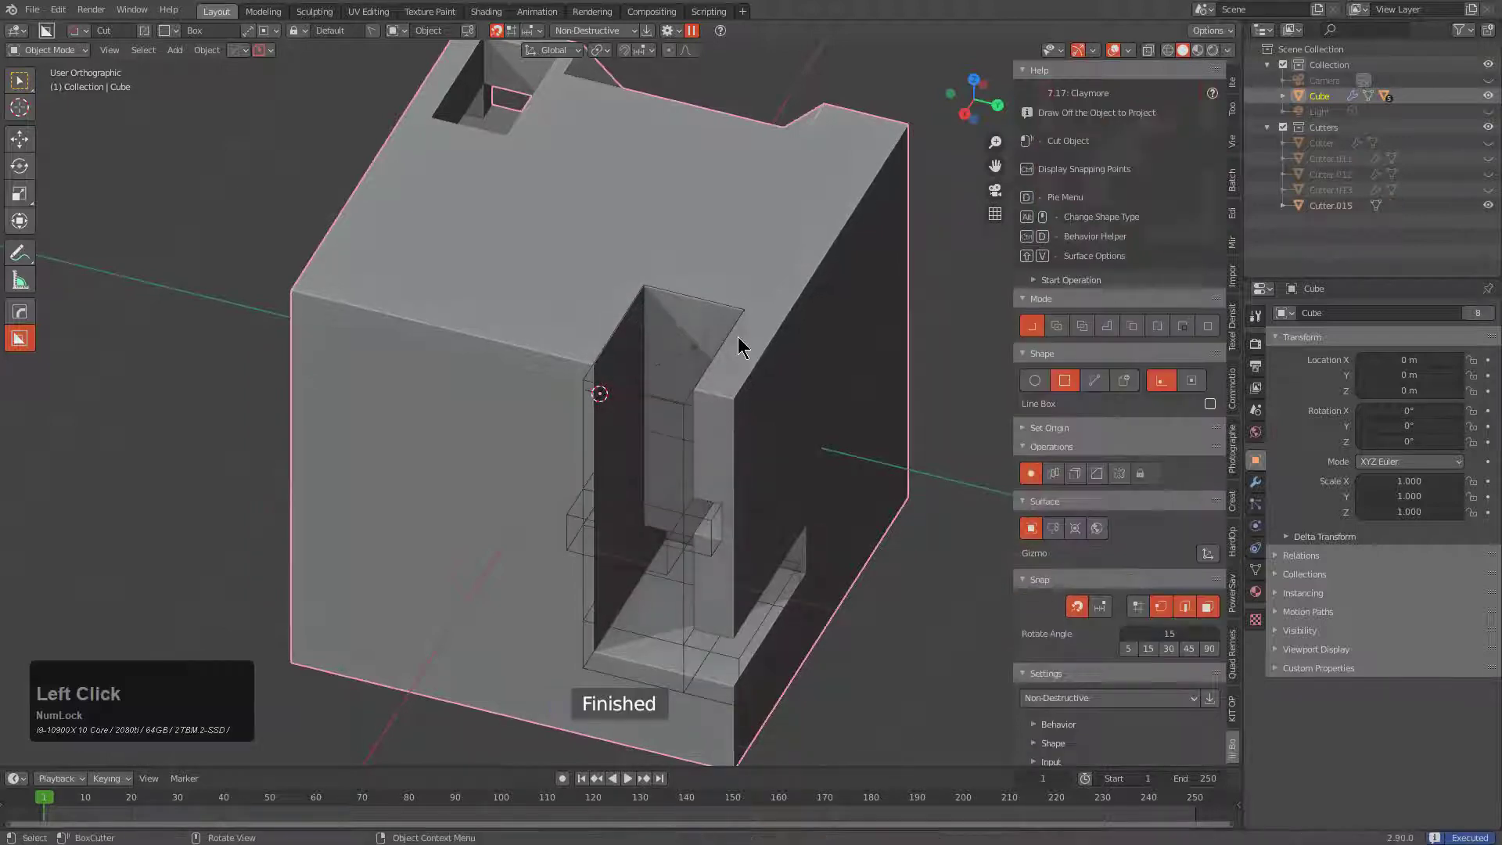
- Make three more cuts through the cube's top face, extruding each one down into the adjoining side
middle_drag(521, 405, 602, 392)
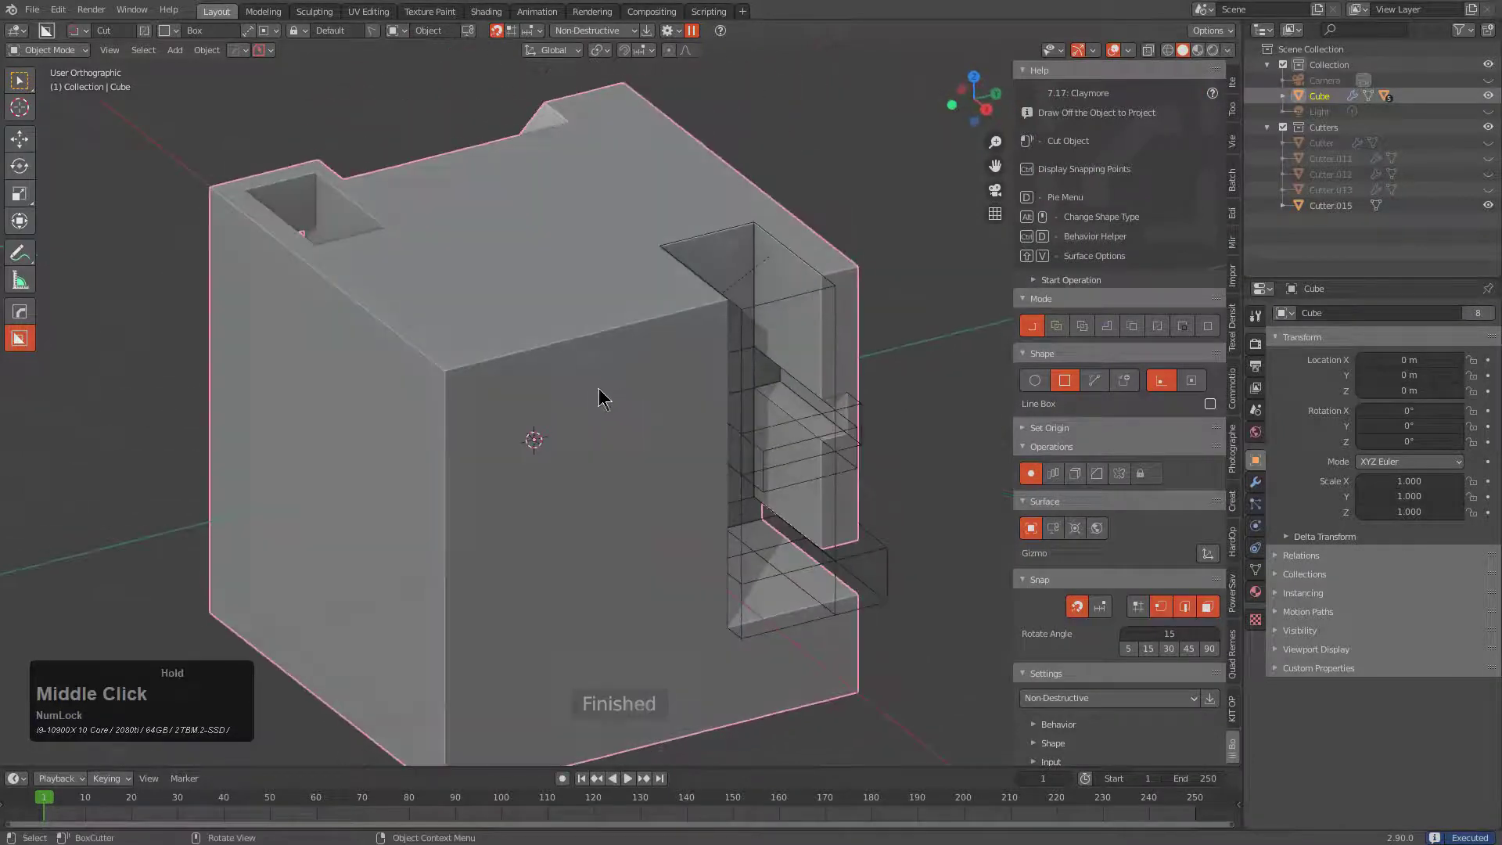
click(589, 278)
click(562, 360)
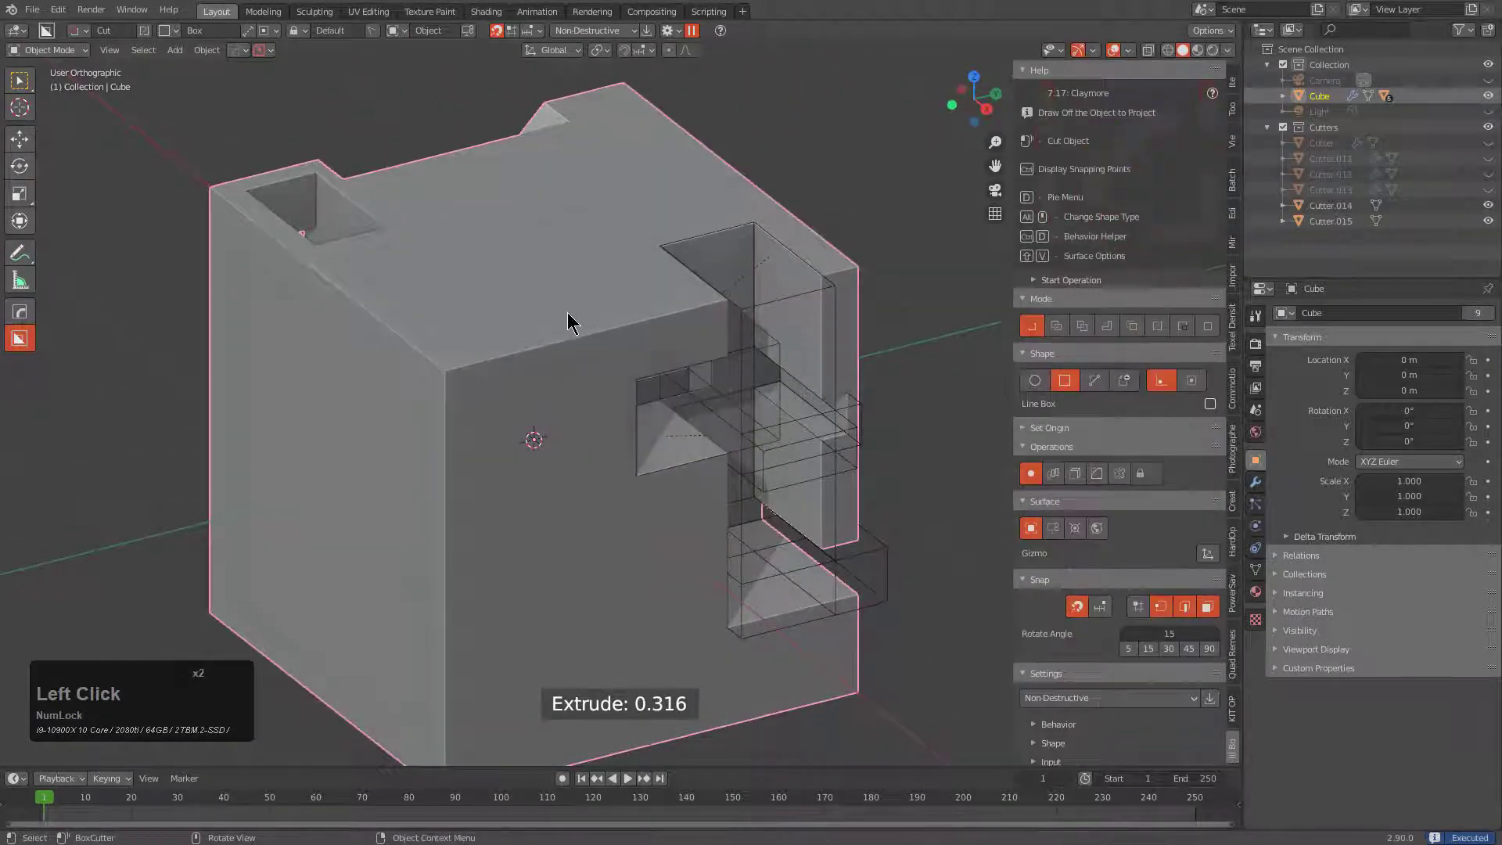
drag(567, 262, 510, 406)
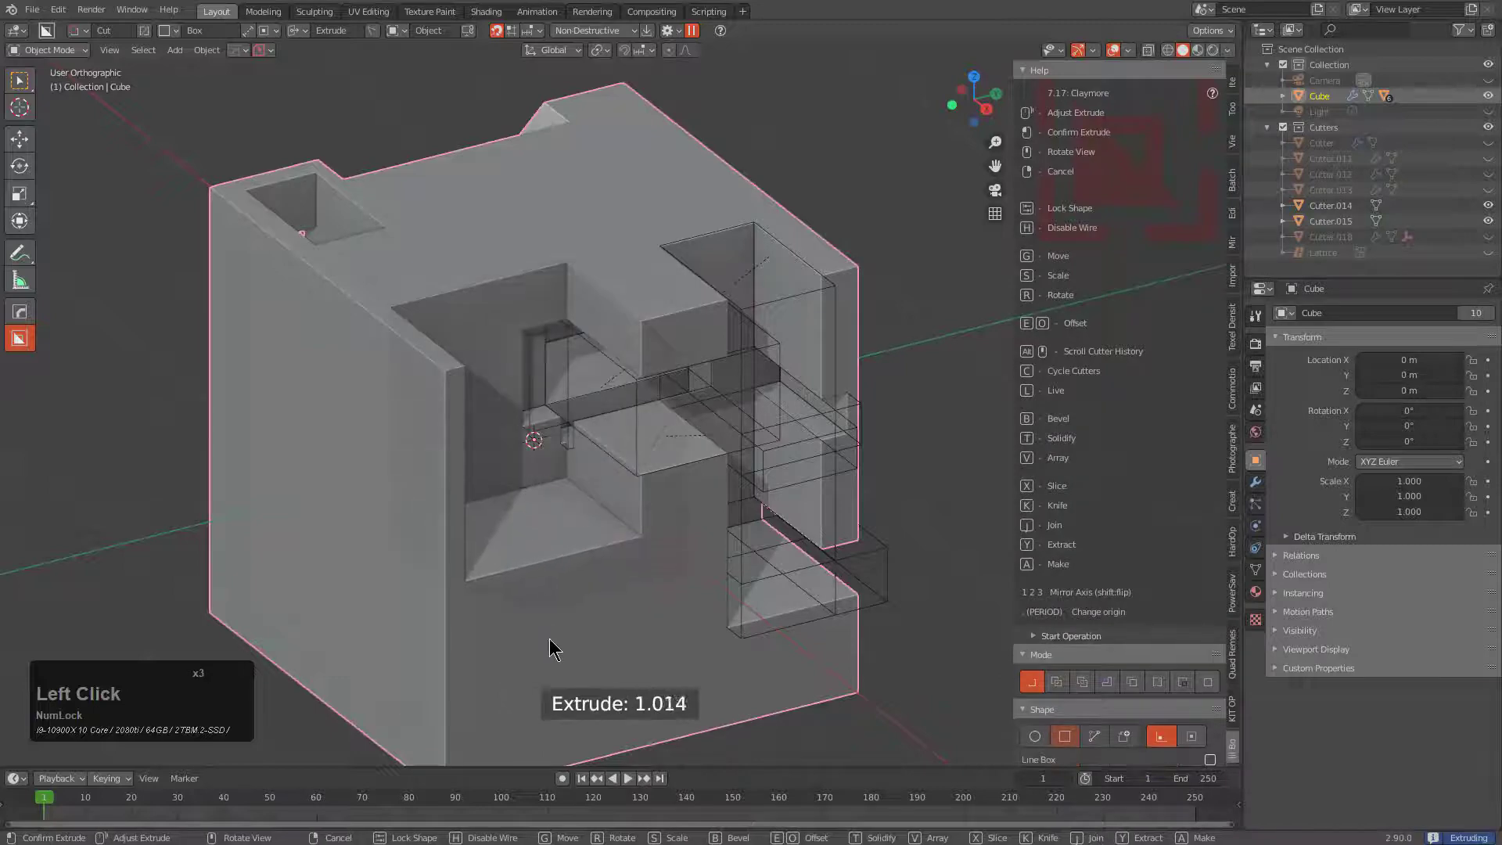
click(558, 659)
drag(590, 200, 537, 315)
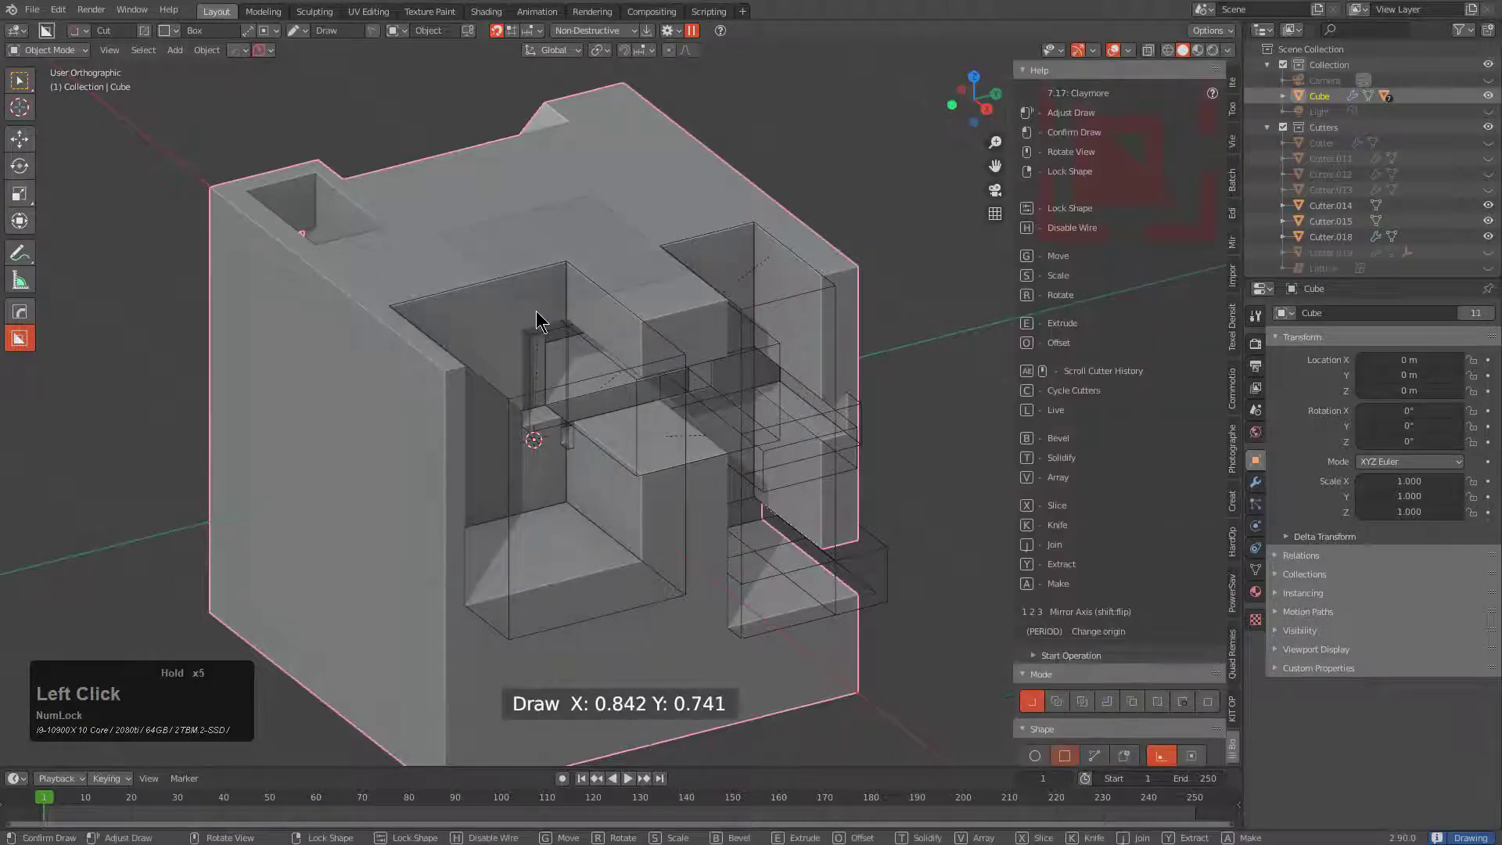
click(522, 491)
- Draw a cut about 0.241 deep on the cube's lower side face, lock it, disable Show Shape and confirm the cut
mouse_move(671, 655)
mouse_down()
mouse_move(548, 486)
mouse_move(545, 539)
mouse_up()
key(Tab)
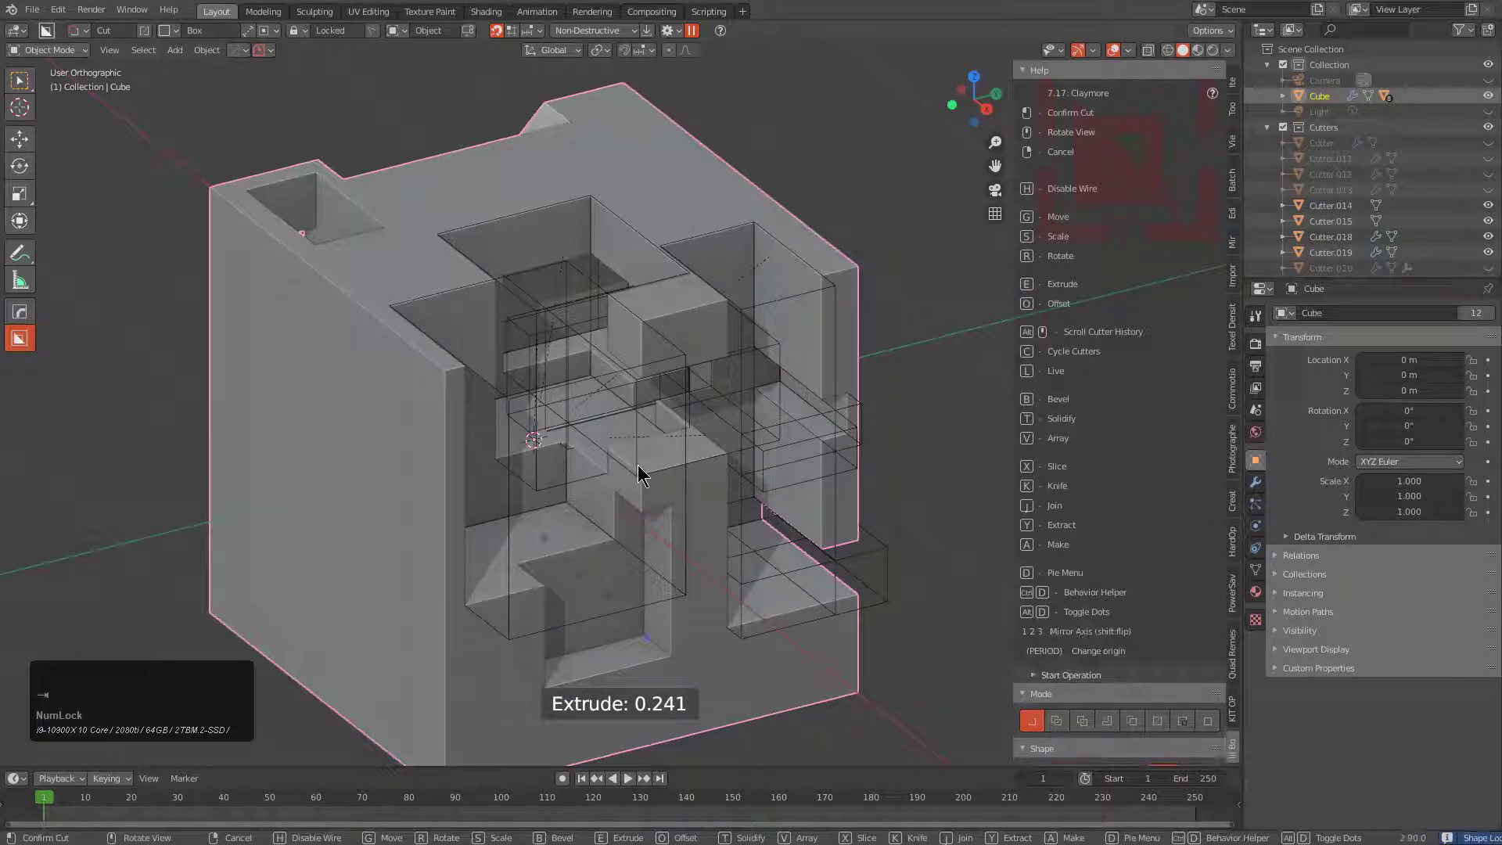
key(l)
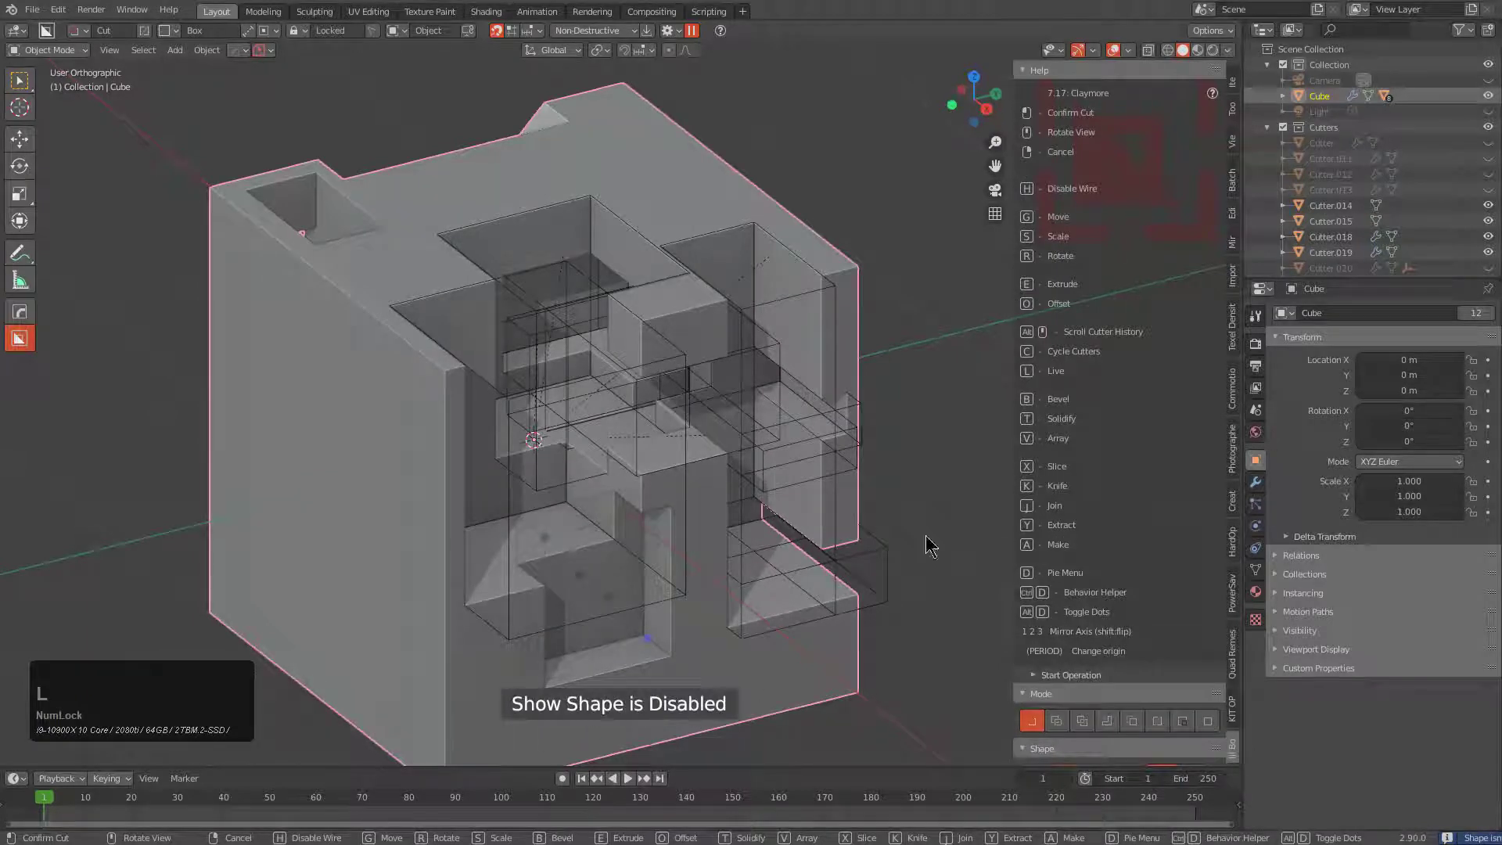
click(667, 533)
- Draw a box cut into the cube's upper edge, bevel the cutter with 7 segments, and confirm the cut
mouse_move(667, 532)
middle_down()
mouse_move(791, 329)
mouse_move(781, 378)
middle_up()
mouse_move(837, 240)
mouse_down()
mouse_move(759, 355)
mouse_move(782, 395)
mouse_up()
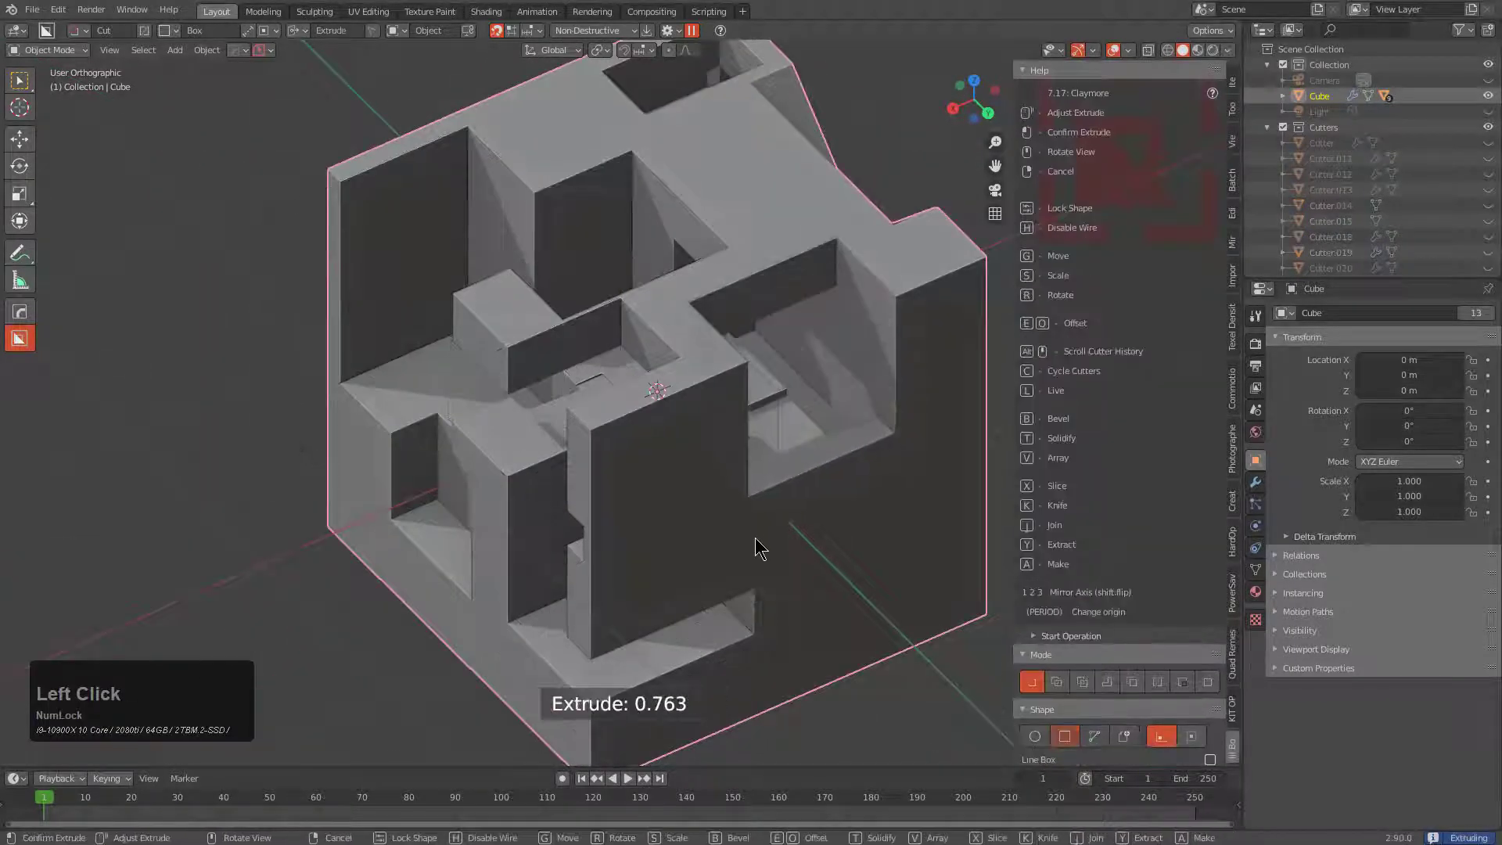
key(b)
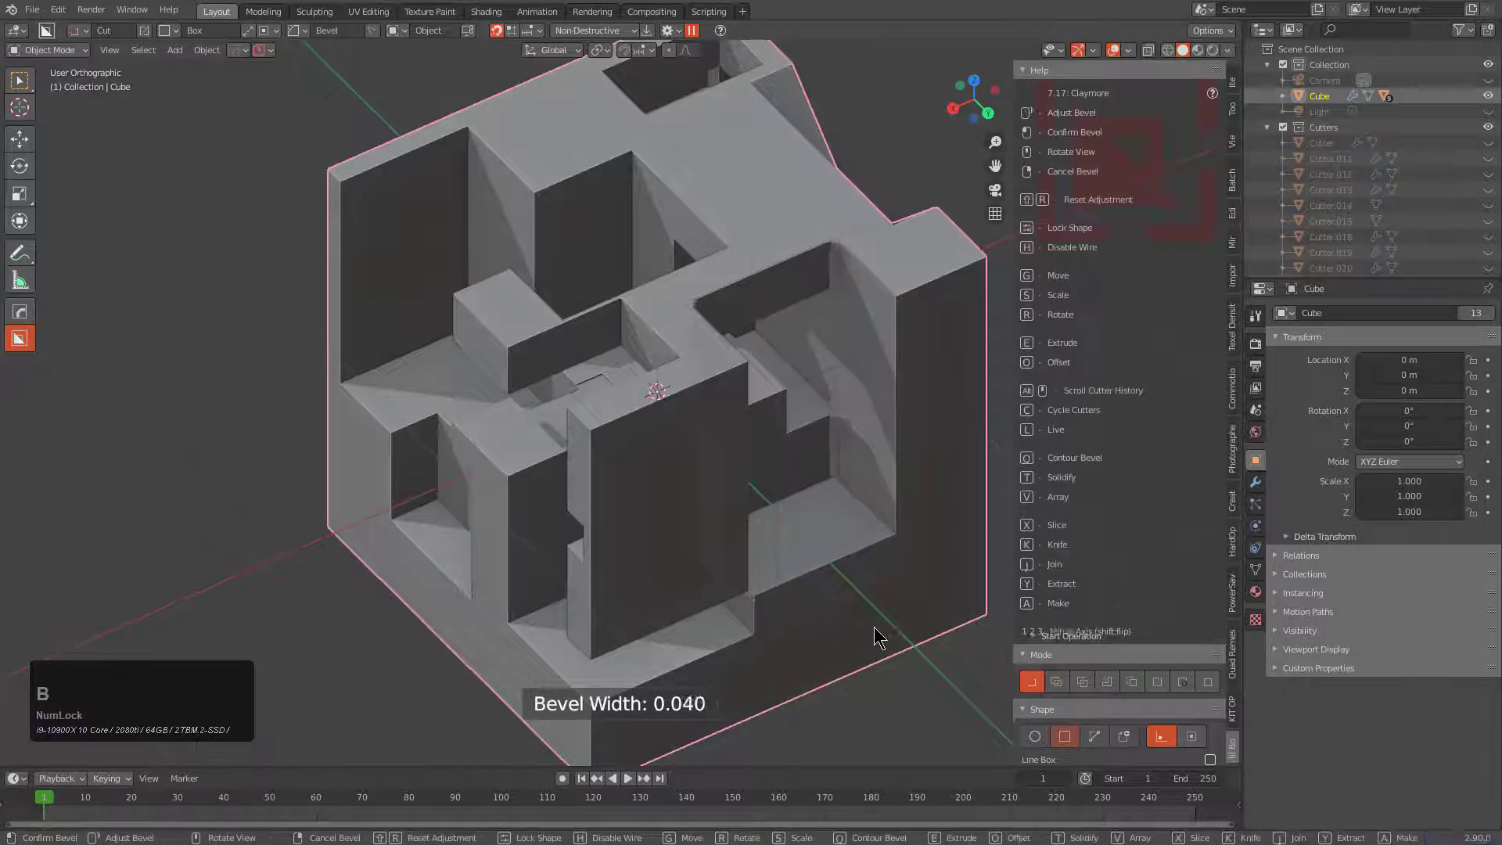
scroll(892, 632, up, 3)
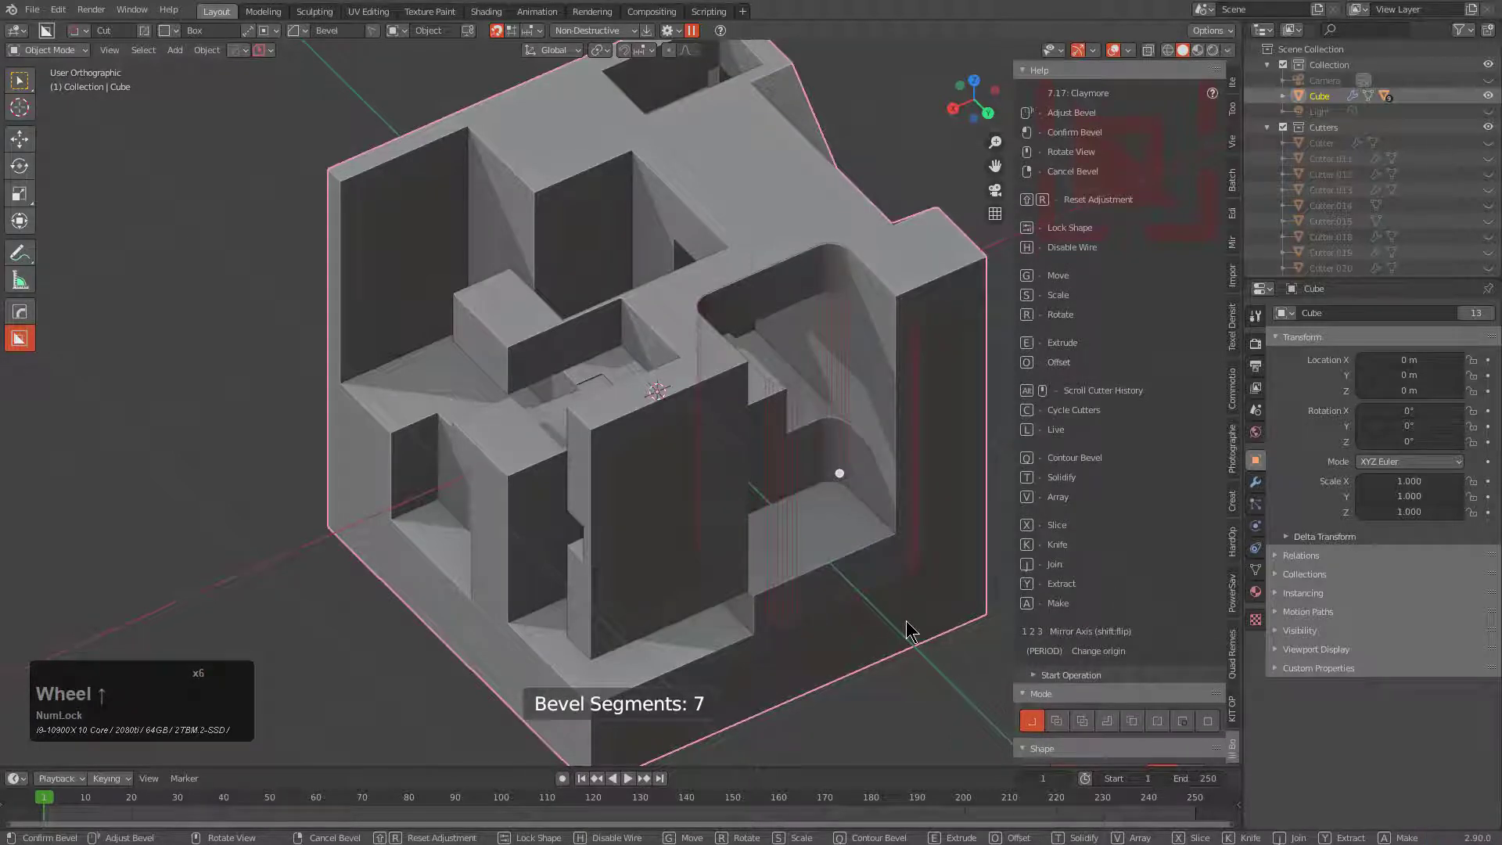
click(979, 575)
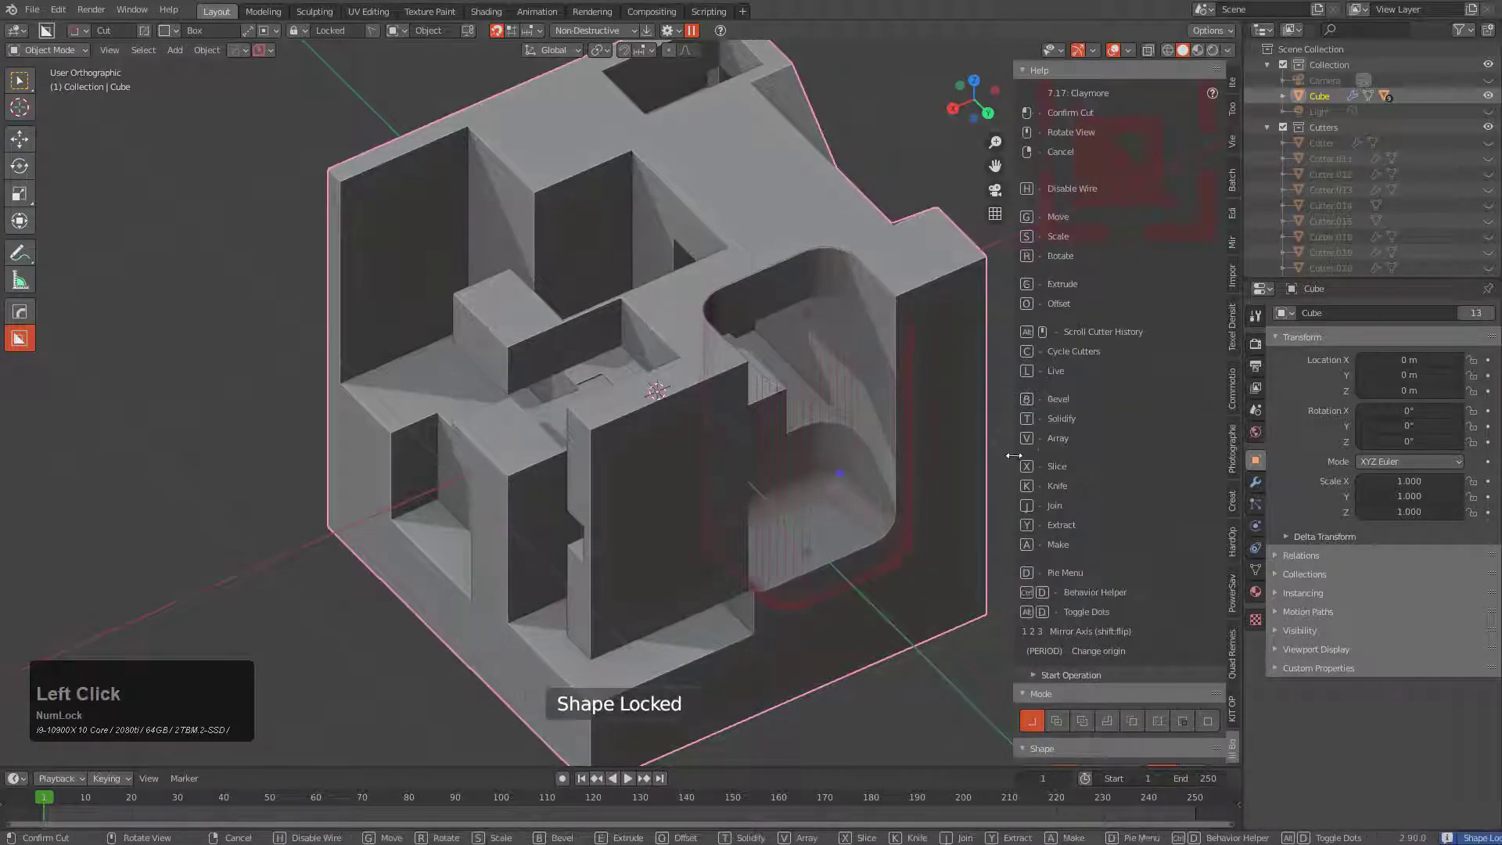
click(848, 372)
- Set the start operation to Bevel and cut a rounded box into the lower corner of the cube's side face
middle_drag(848, 369, 694, 446)
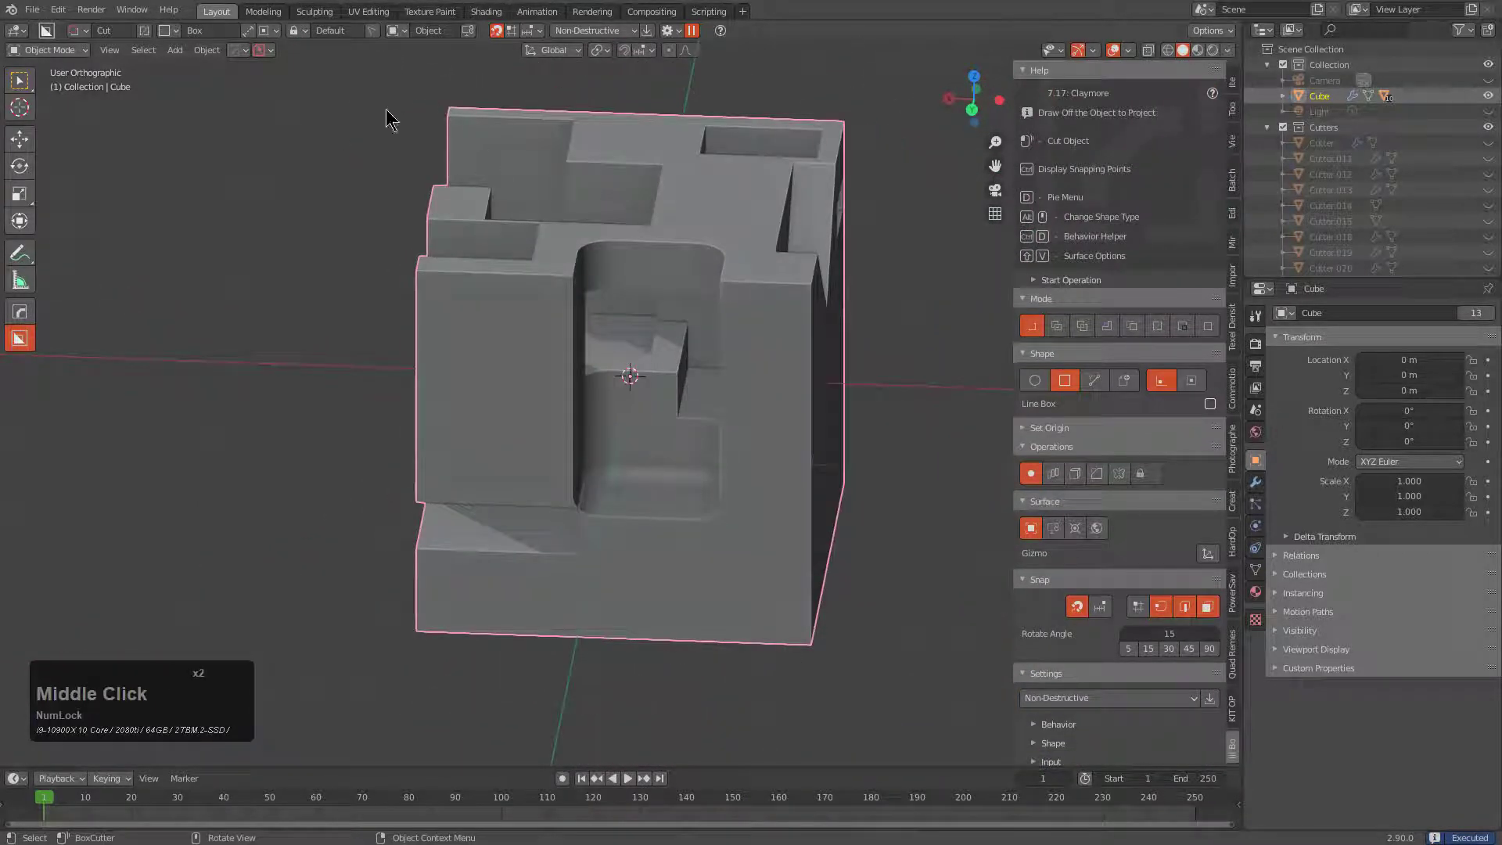
click(302, 33)
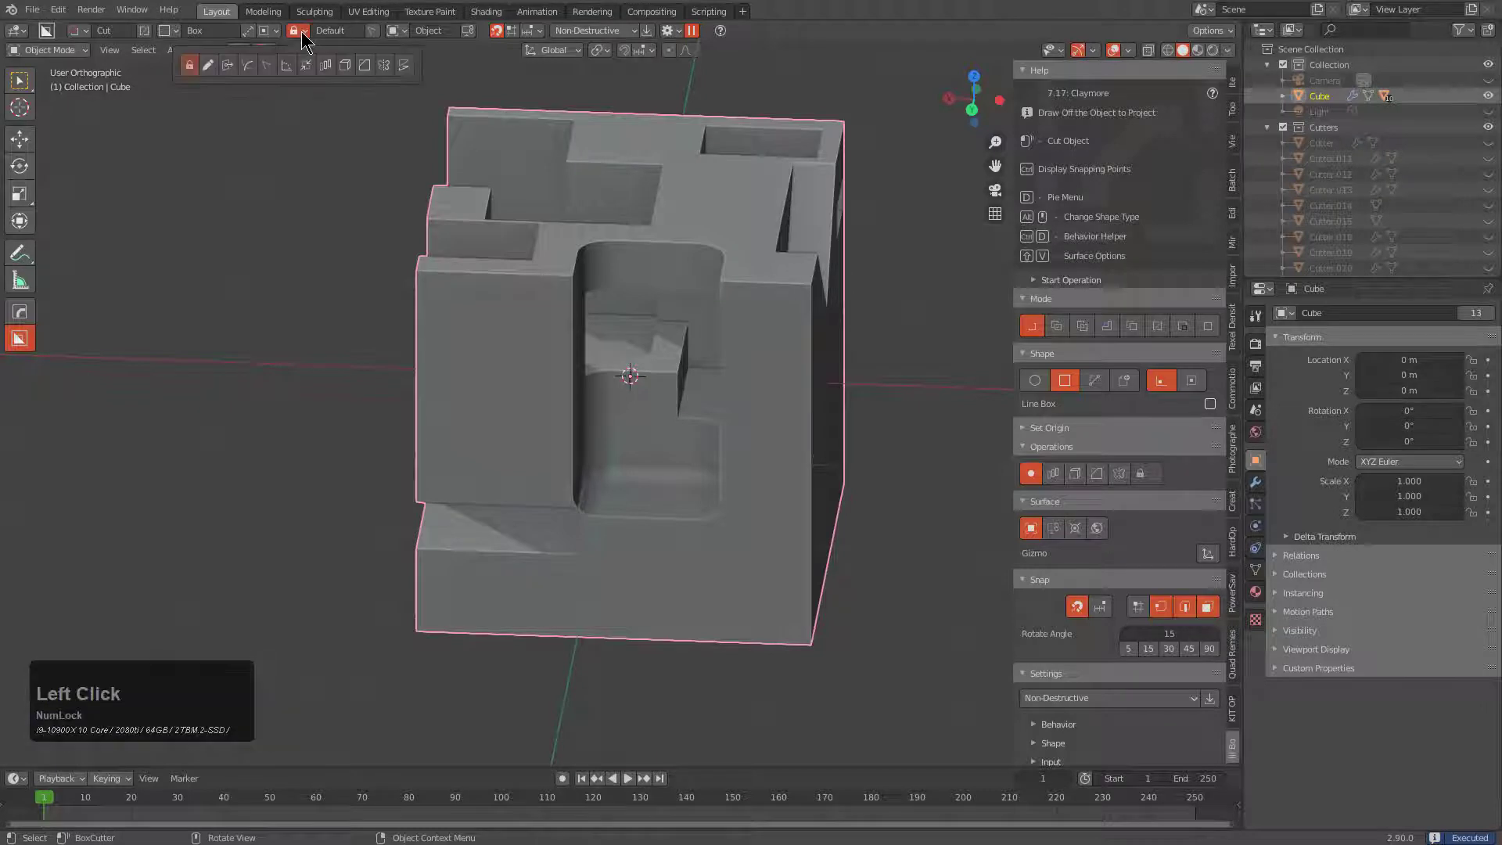
click(366, 65)
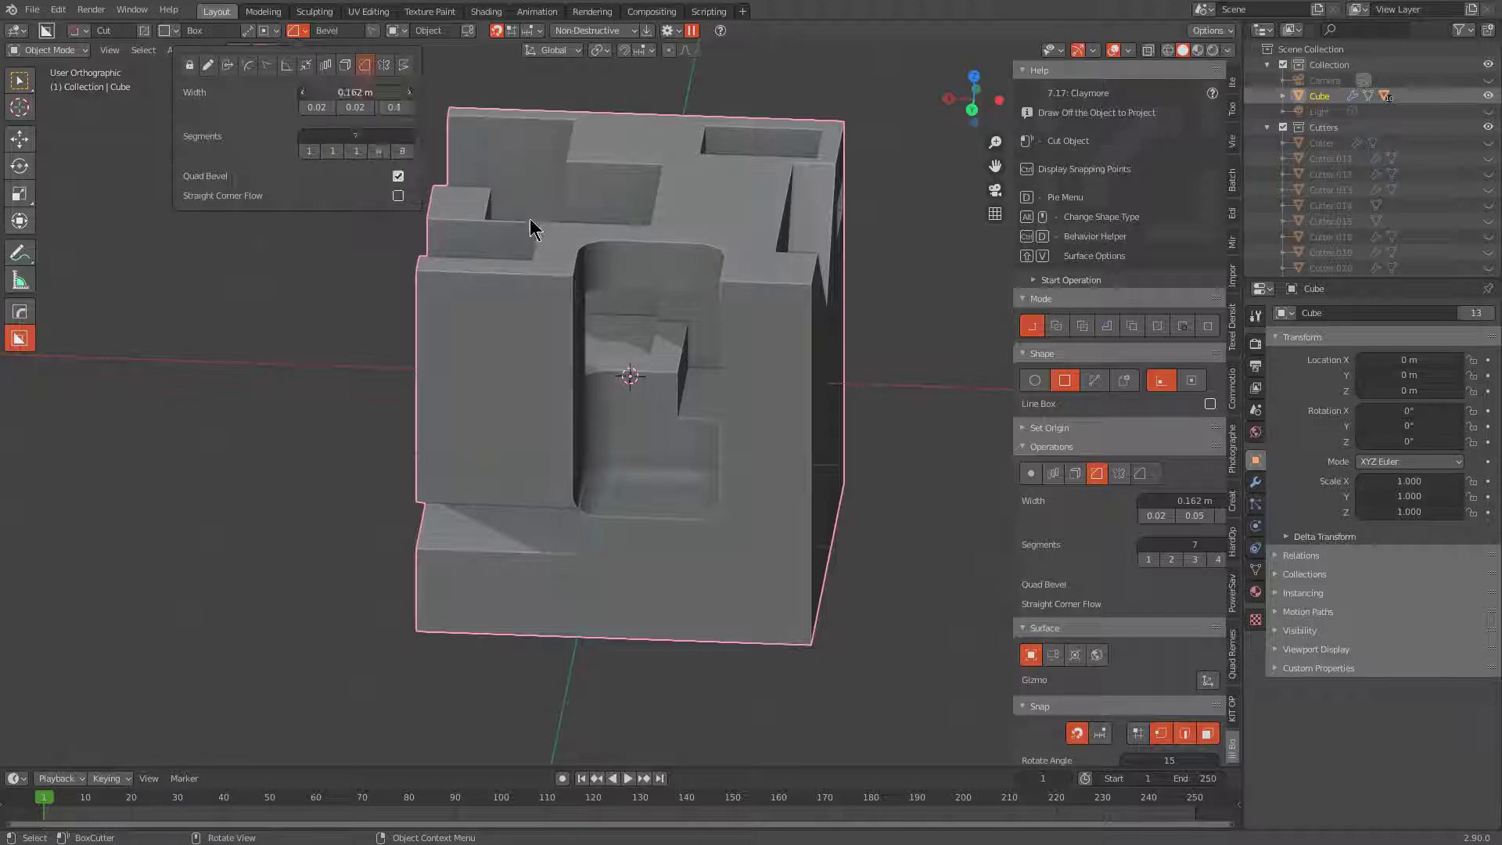
drag(623, 552, 872, 701)
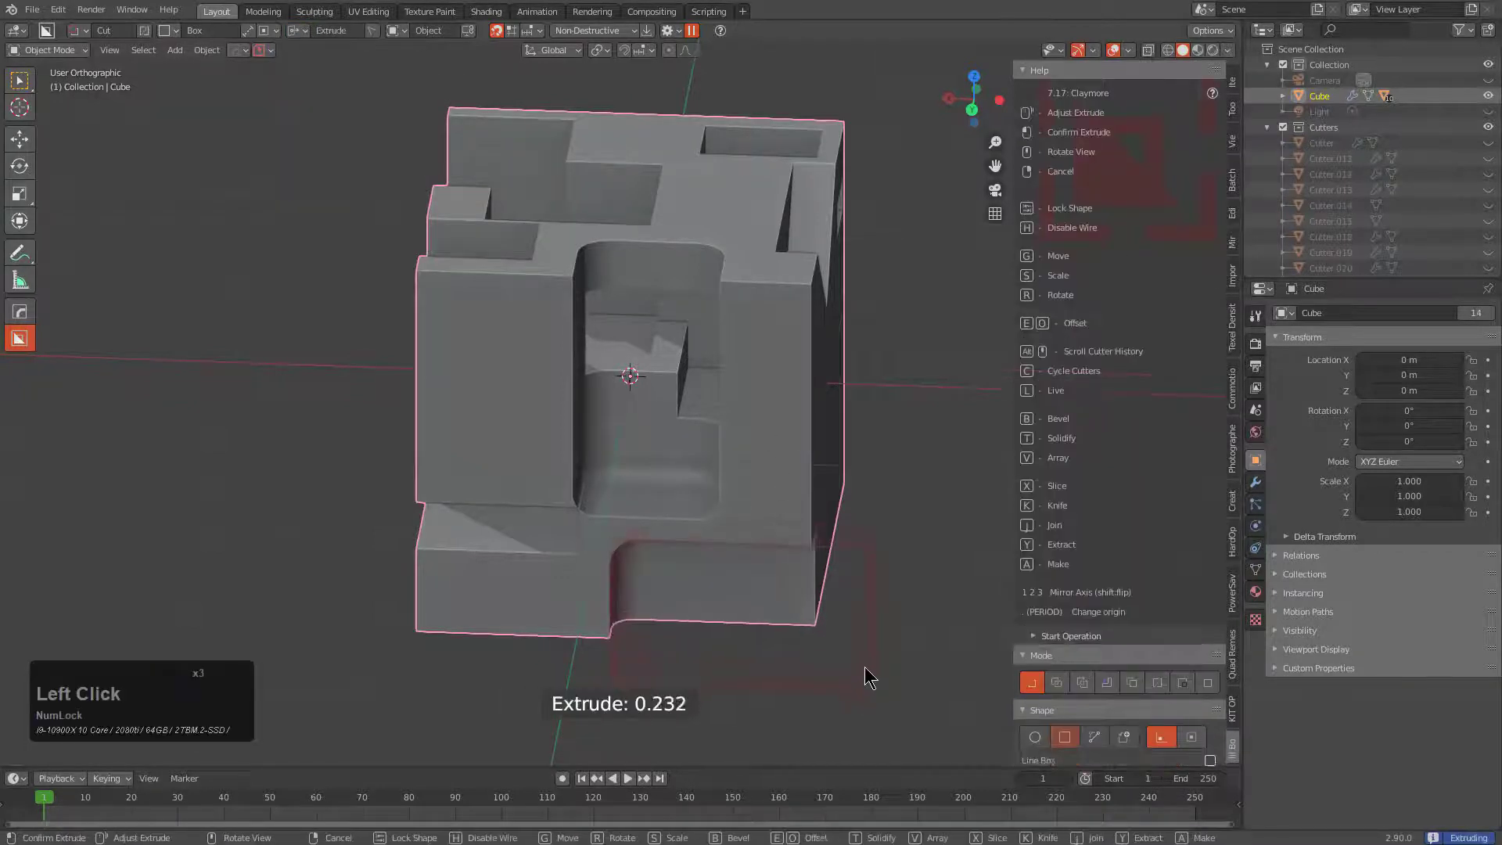
click(865, 661)
- Make three beveled box cuts in the lower half of the side face that has the V-shaped notch
mouse_move(717, 521)
middle_down()
mouse_move(642, 495)
mouse_move(607, 399)
middle_up()
mouse_move(607, 399)
mouse_down()
mouse_move(775, 597)
mouse_move(764, 590)
mouse_up()
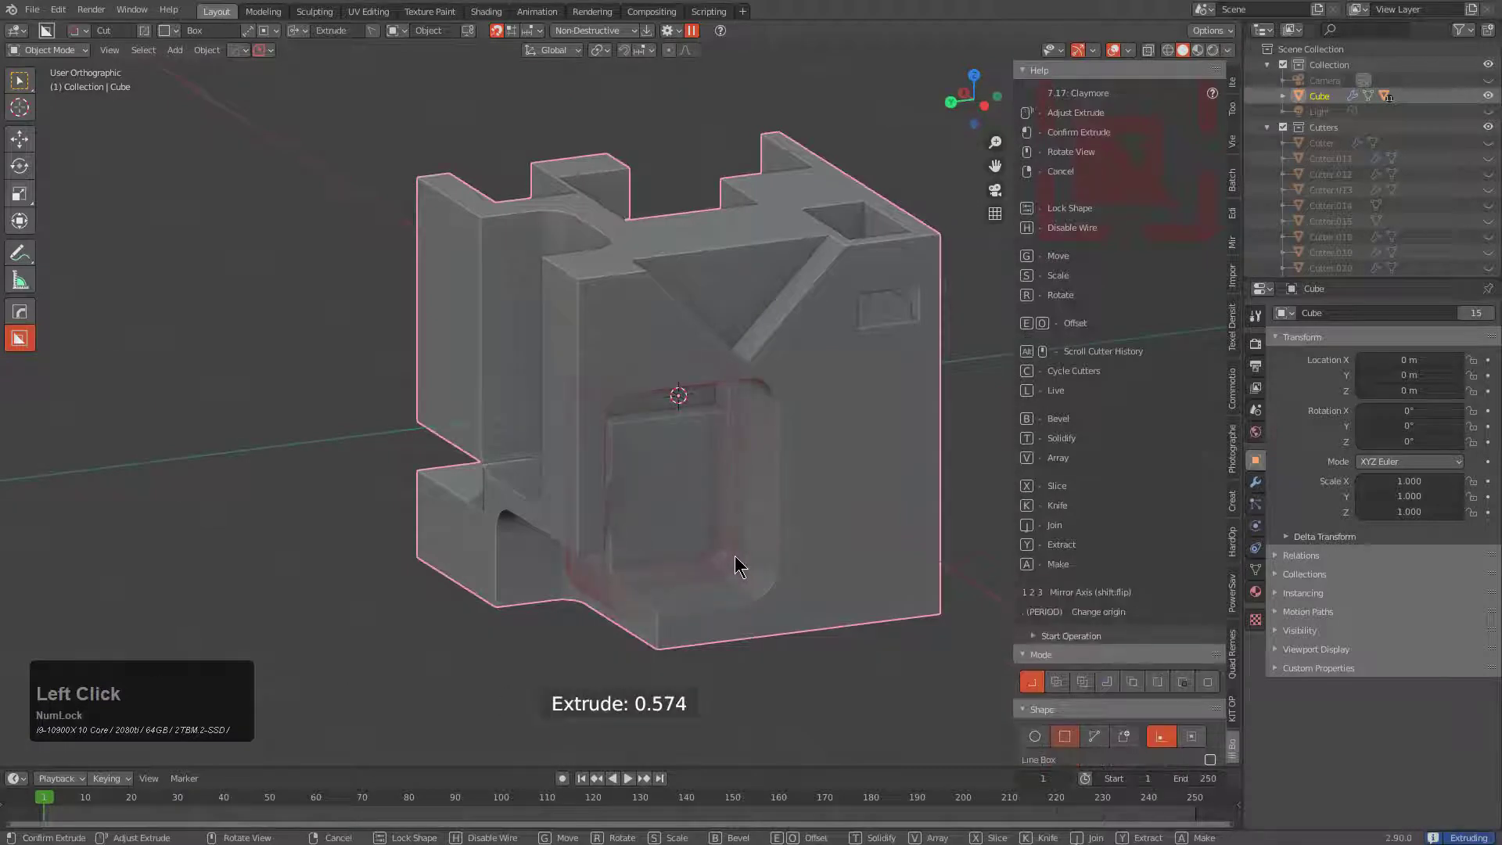
click(759, 536)
drag(858, 429, 724, 679)
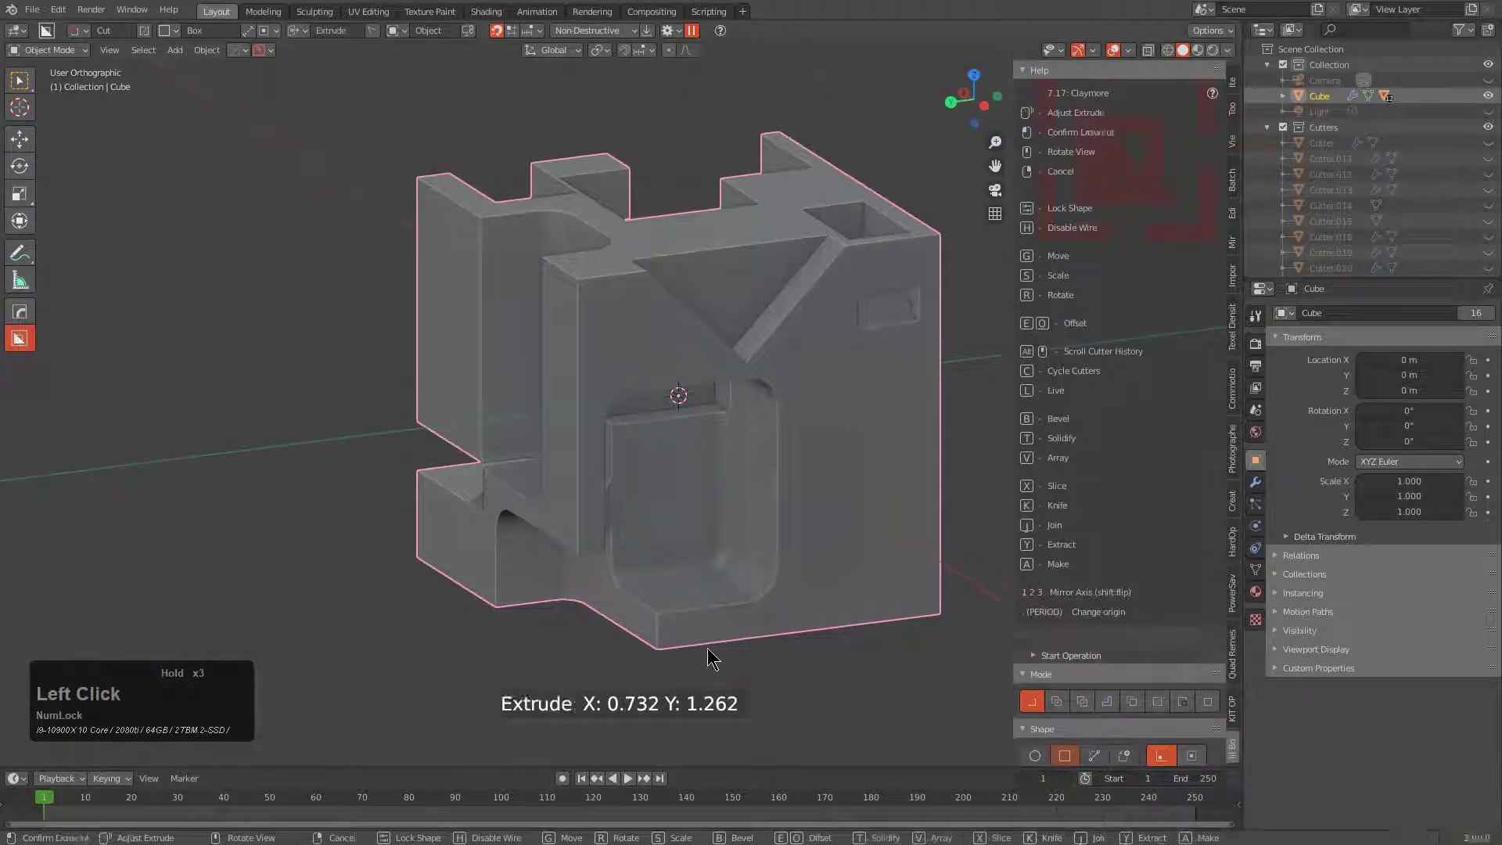
click(707, 640)
drag(892, 473, 815, 585)
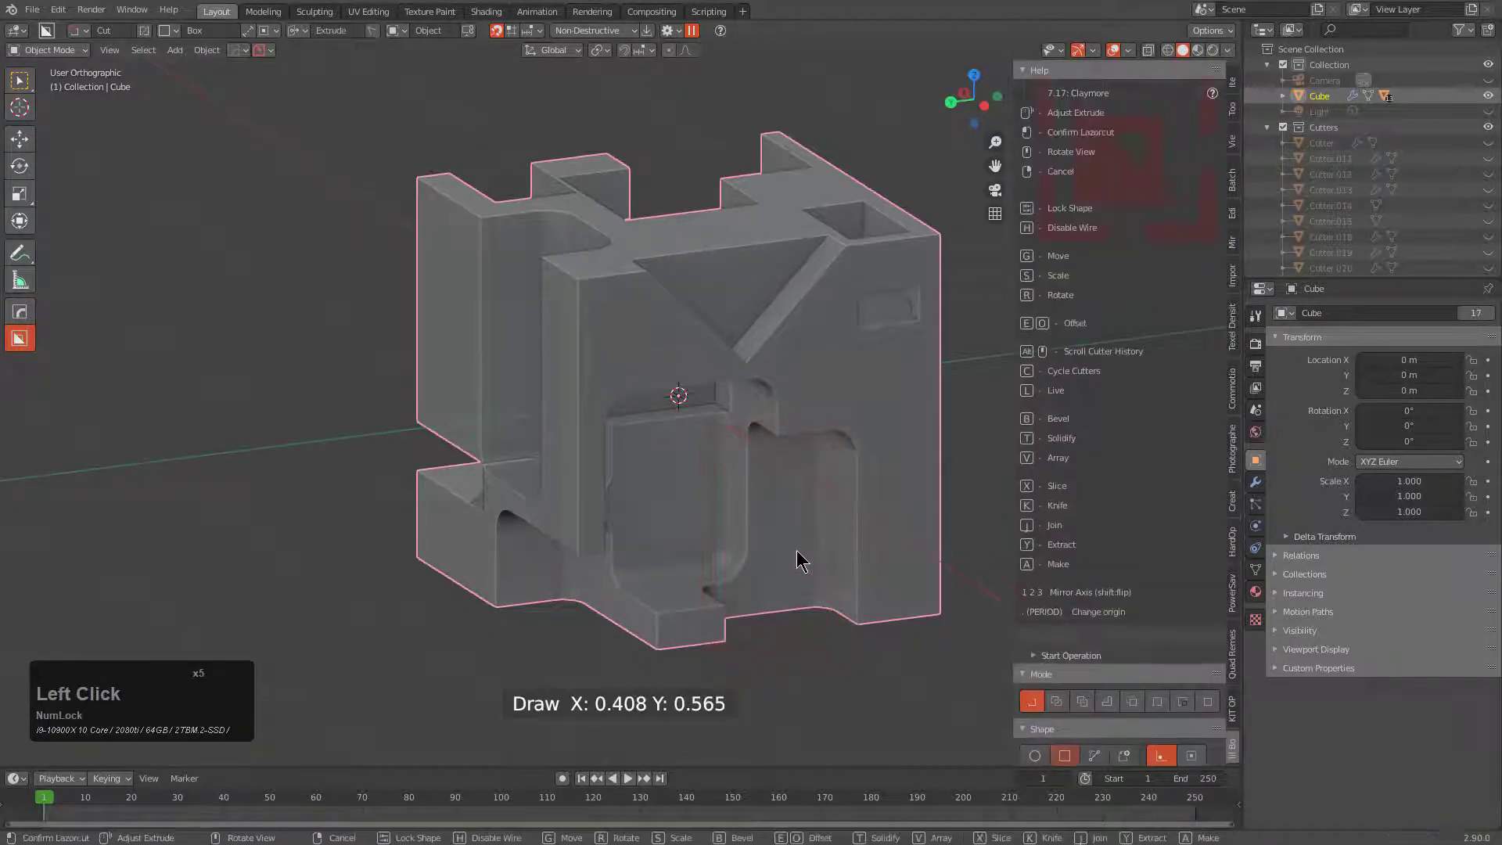
click(775, 510)
- Add three more beveled box cuts around the rounded pockets below the small rectangular recess, extruding the last one about 0.907
middle_drag(829, 452, 835, 439)
drag(835, 439, 937, 505)
click(822, 440)
middle_drag(821, 440, 758, 422)
drag(821, 489, 860, 535)
click(845, 519)
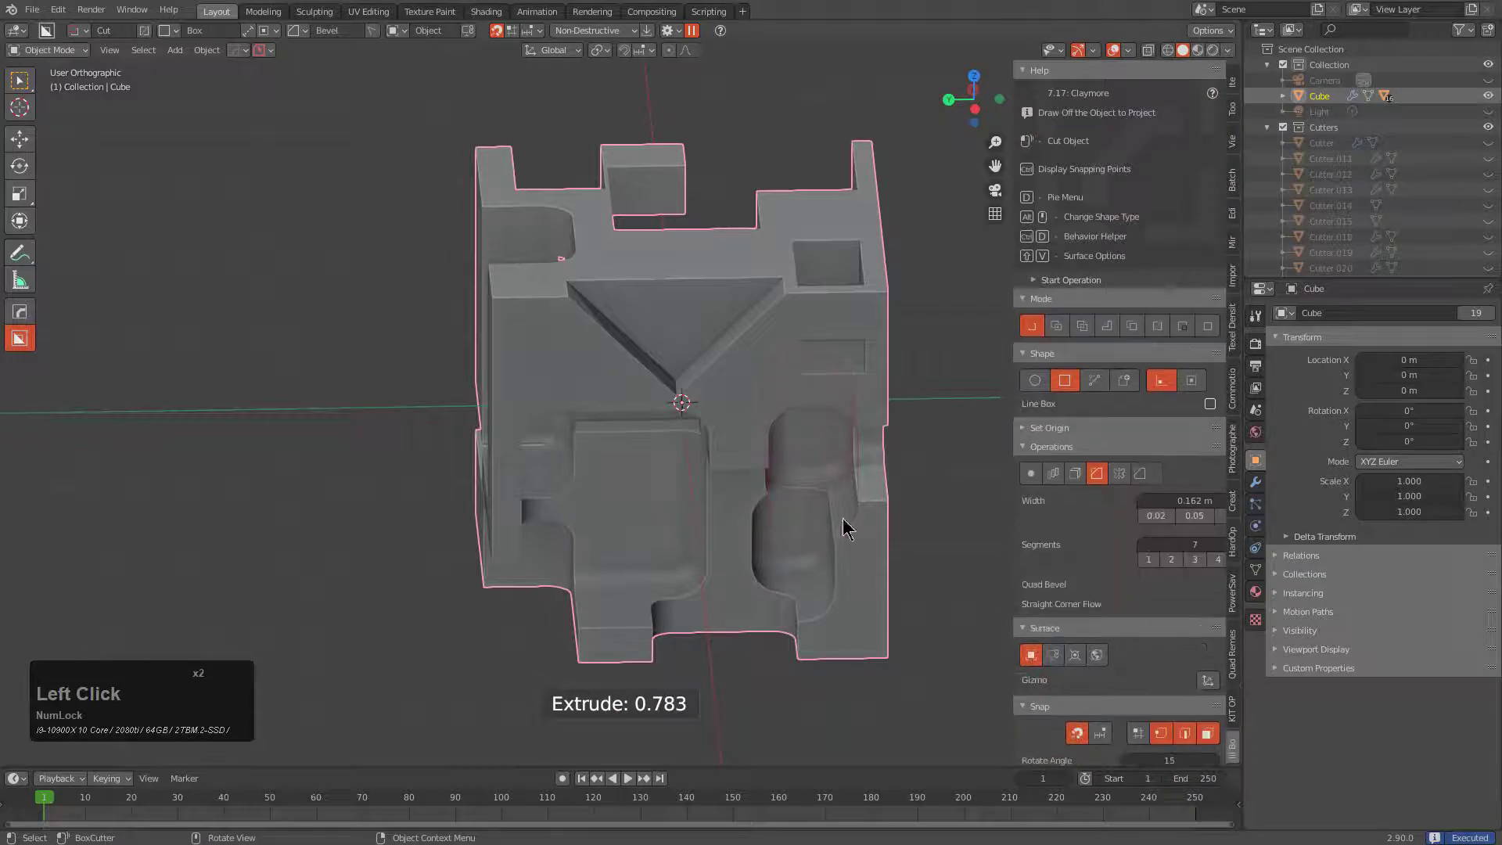
middle_drag(844, 519, 764, 405)
scroll(711, 419, up, 2)
mouse_move(711, 411)
mouse_down()
mouse_move(757, 523)
mouse_move(788, 472)
mouse_up()
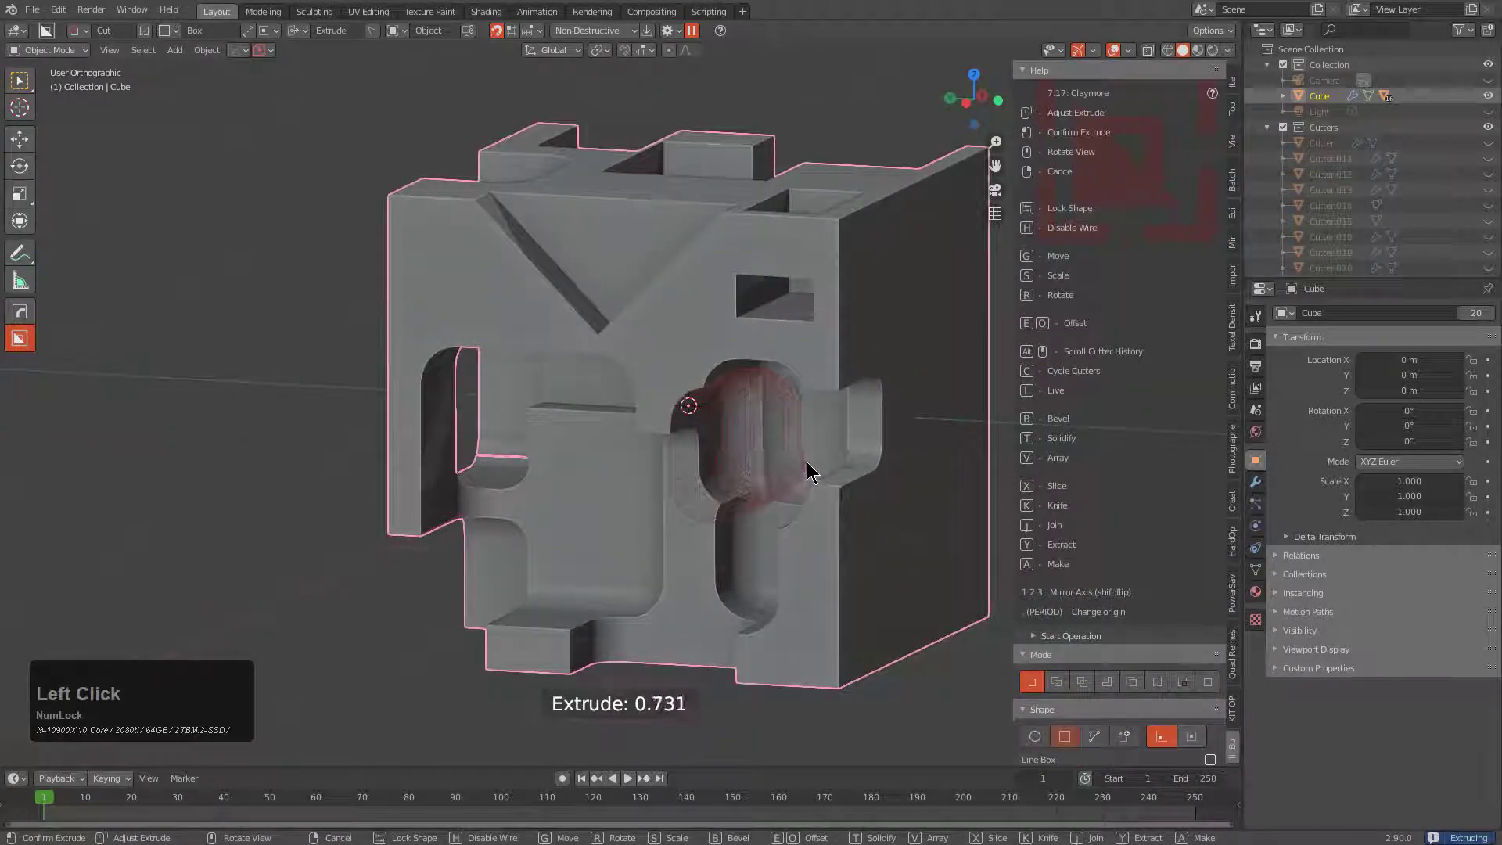
click(776, 430)
- Draw a beveled box cut on the cube's top face beside the V-shaped notch, extruding it about 0.525
middle_drag(784, 355, 810, 289)
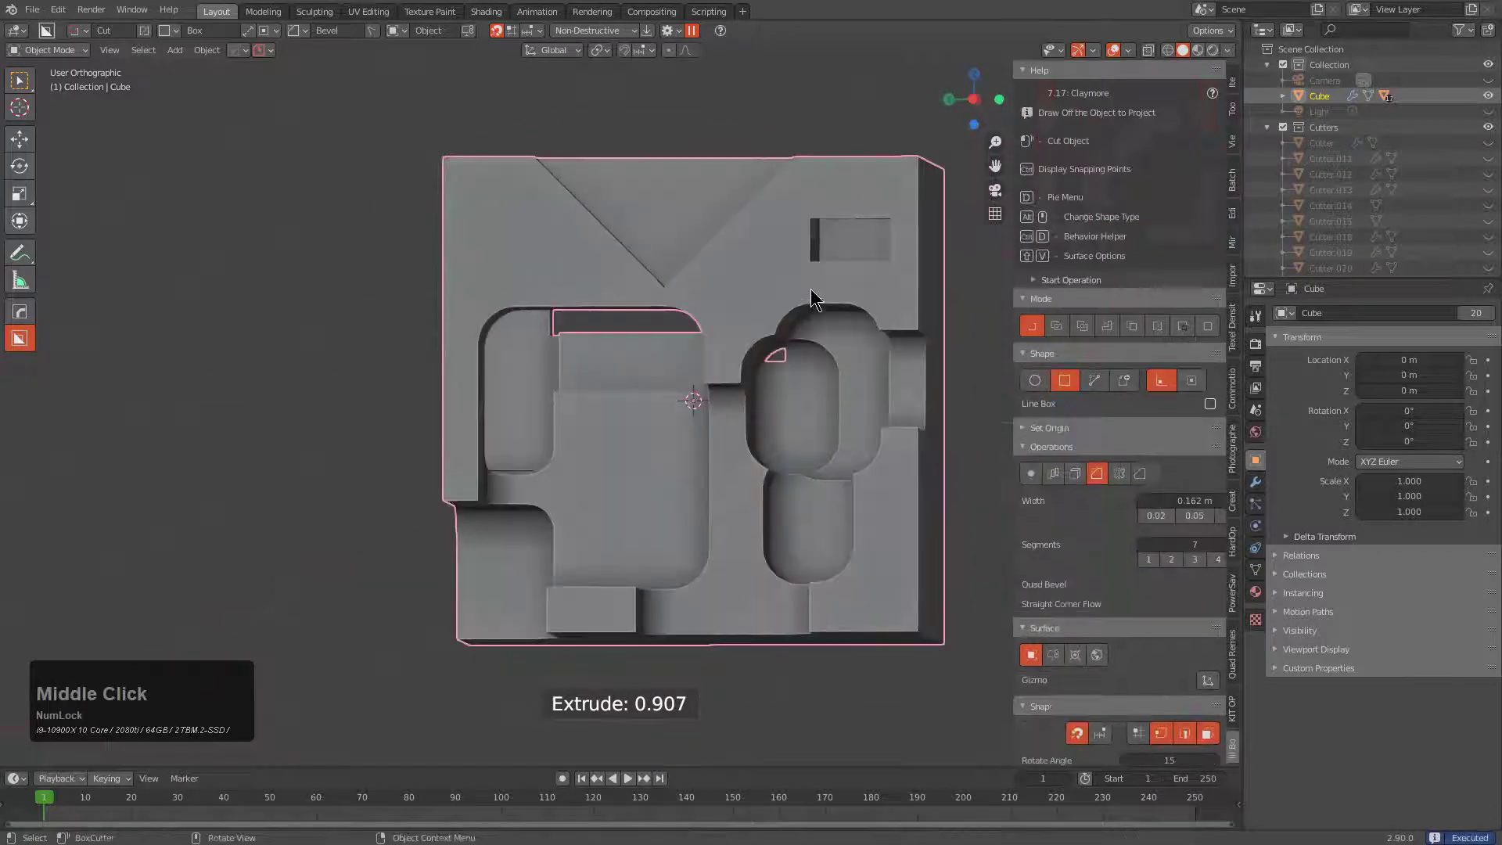
middle_drag(782, 415, 600, 447)
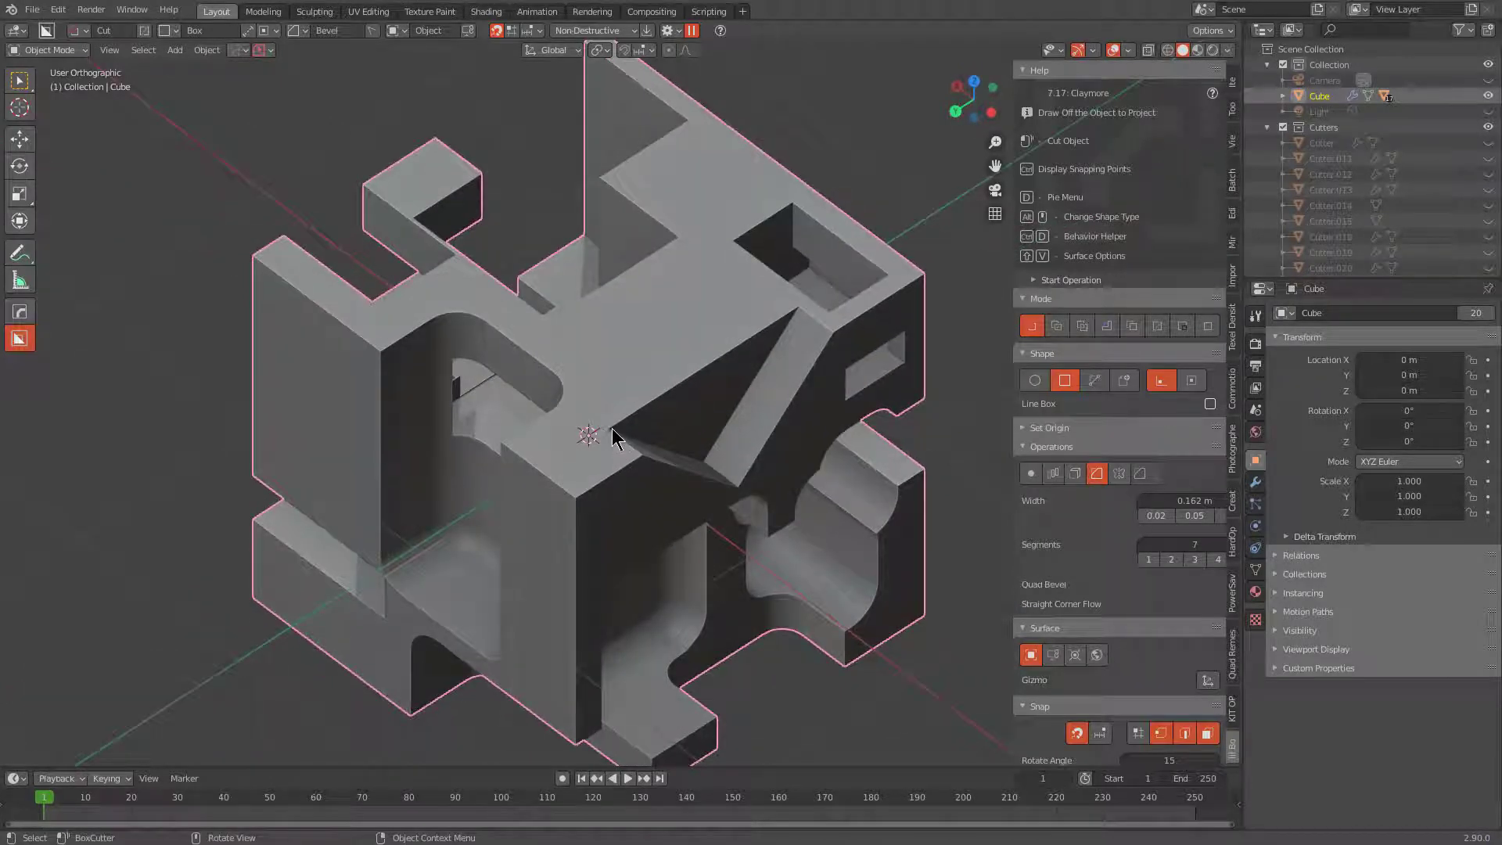
scroll(654, 435, down, 2)
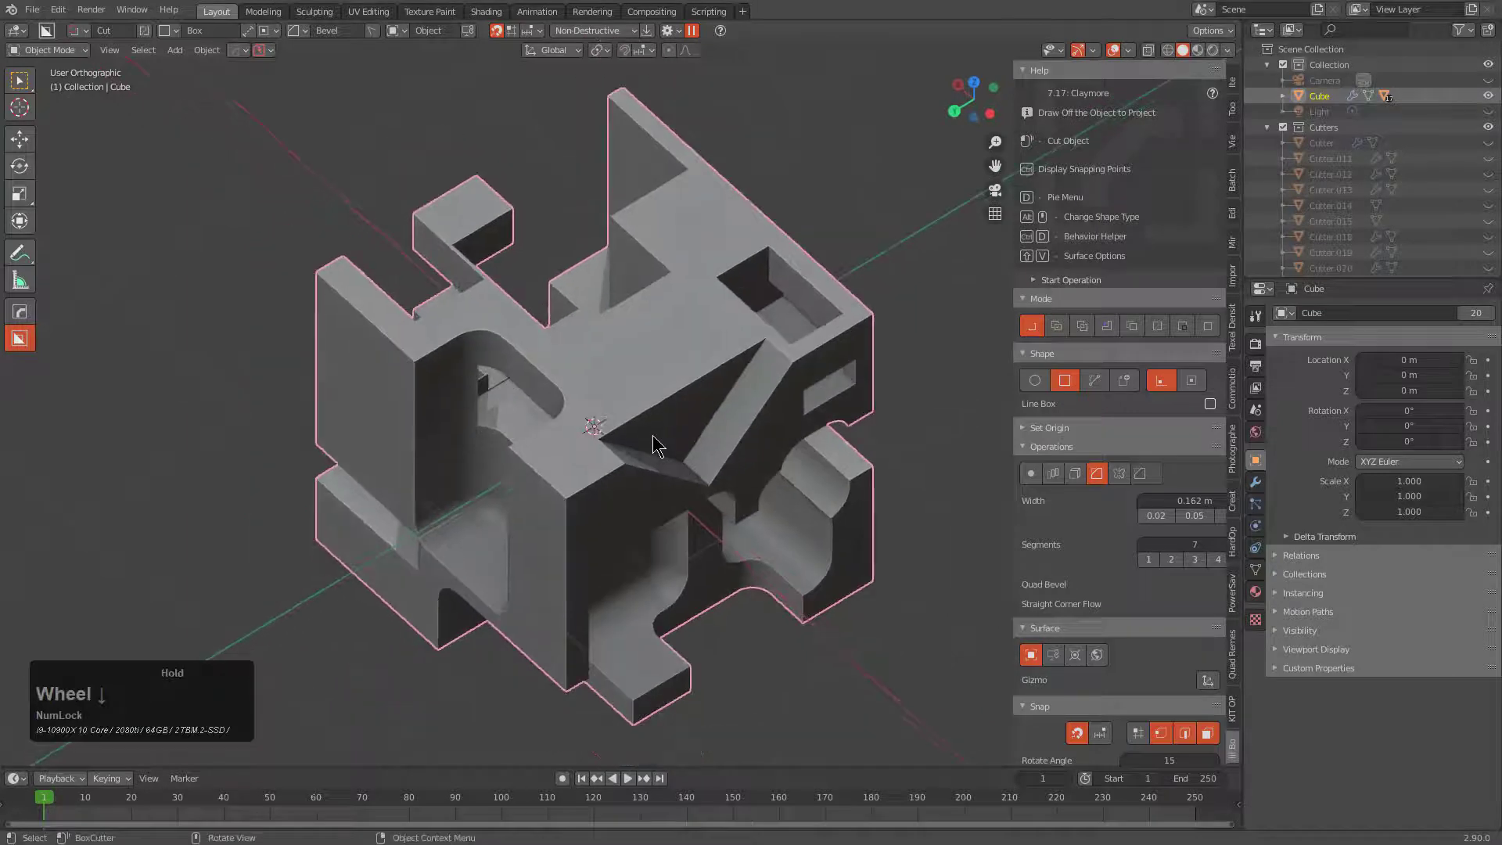
middle_drag(654, 435, 666, 352)
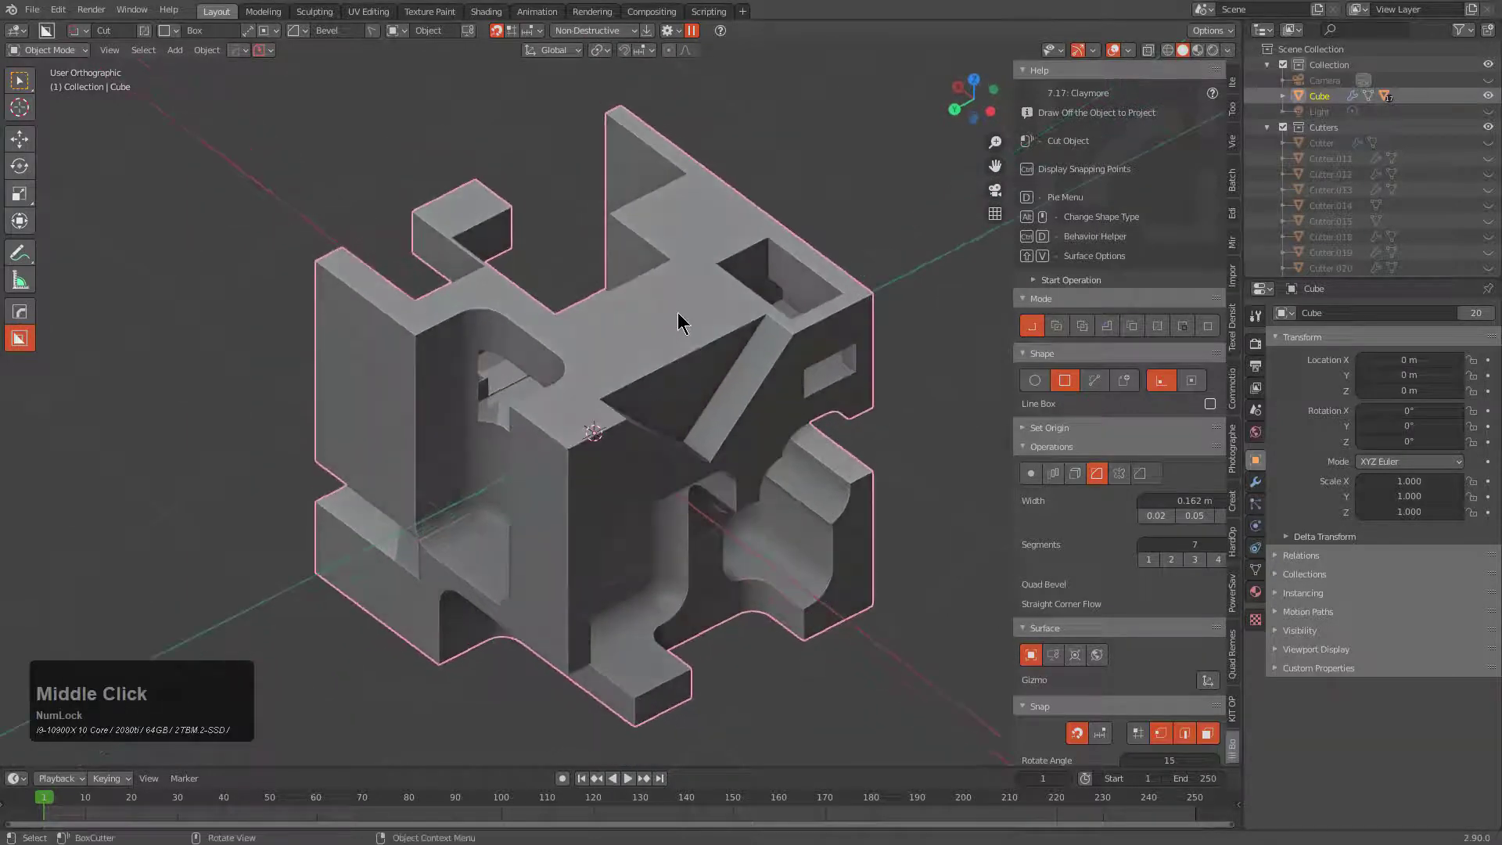
mouse_move(679, 317)
mouse_down()
mouse_move(657, 387)
mouse_move(678, 402)
mouse_up()
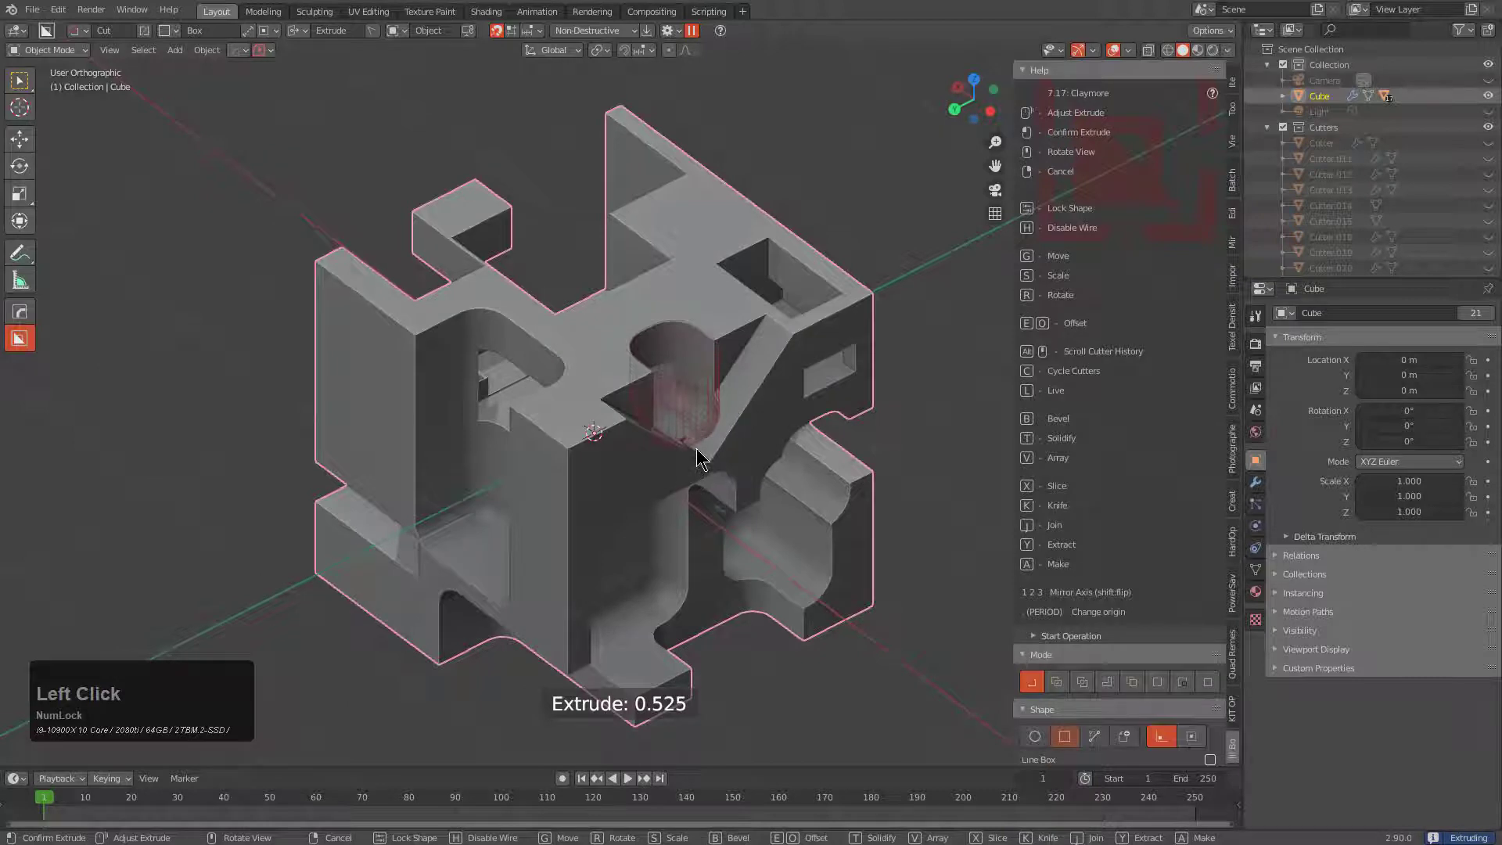
- Solidify the cutter, compare solidify types 1, 2 and 3, keep type 1 with a thickness of about -0.033, and confirm the cut
key(t)
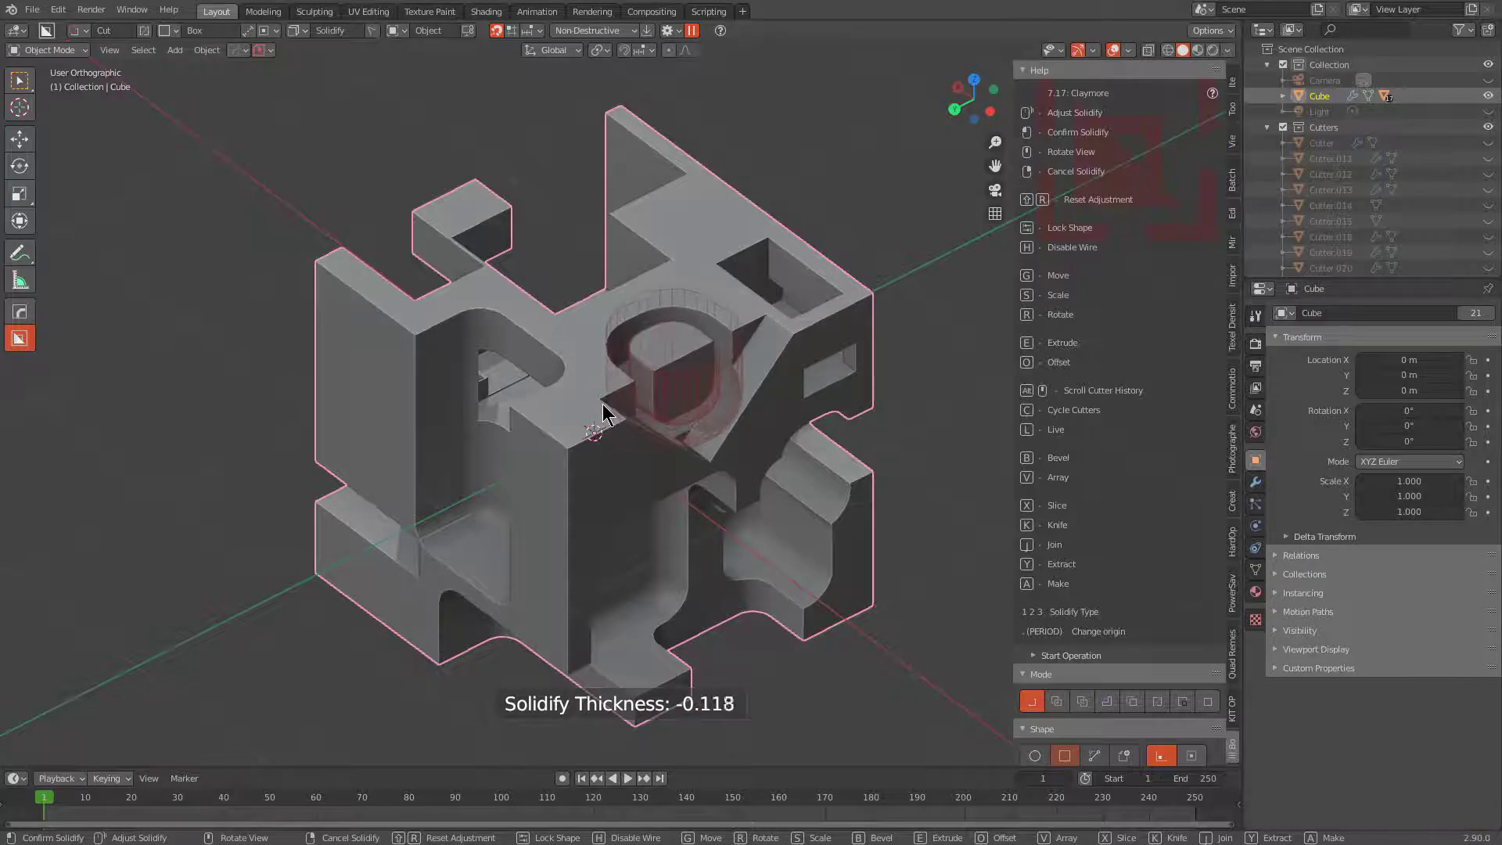
key(1)
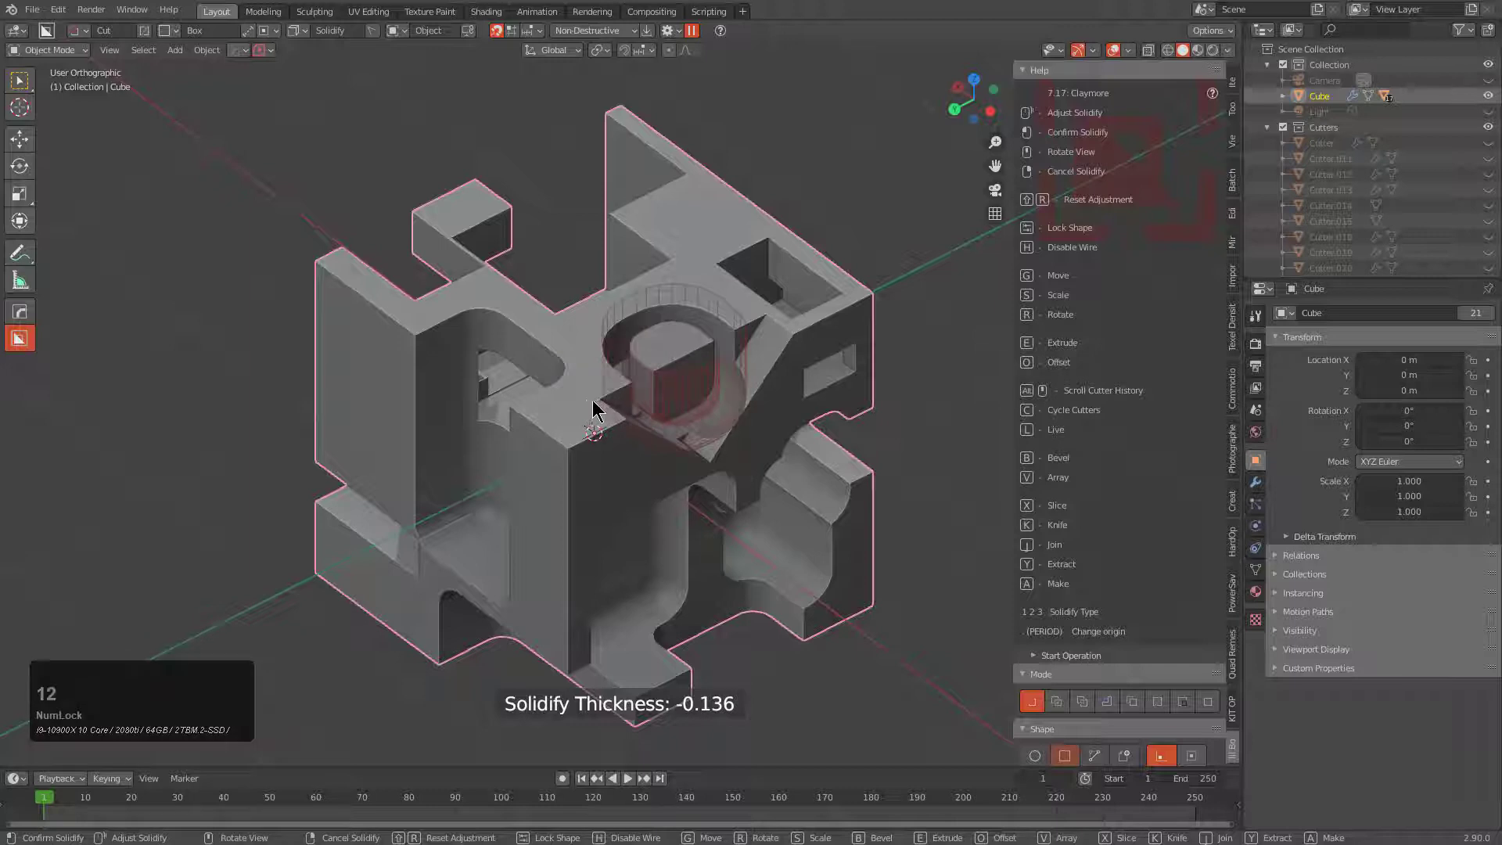
key(3)
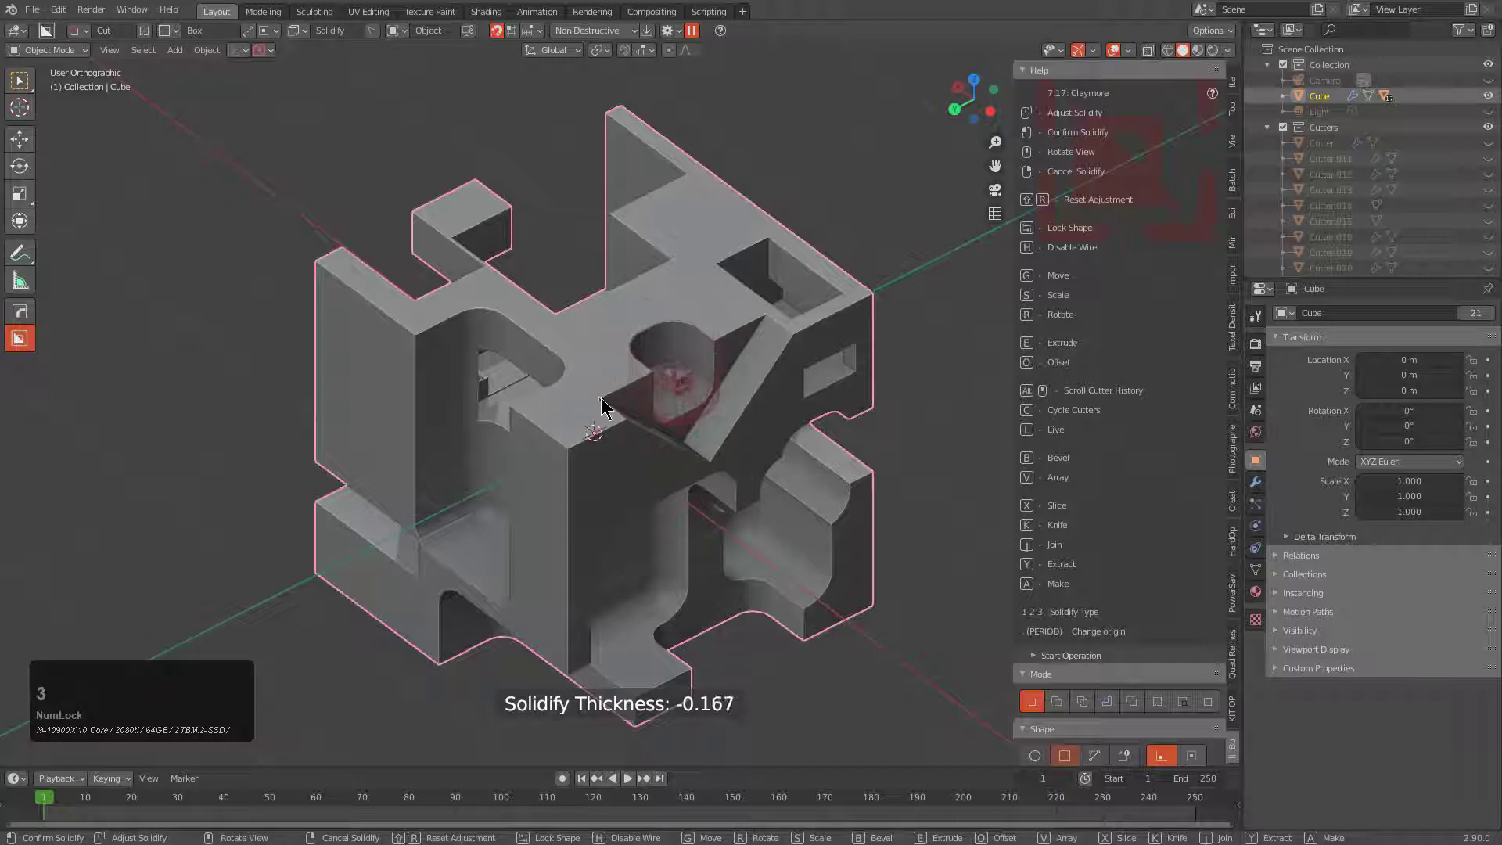
key(2)
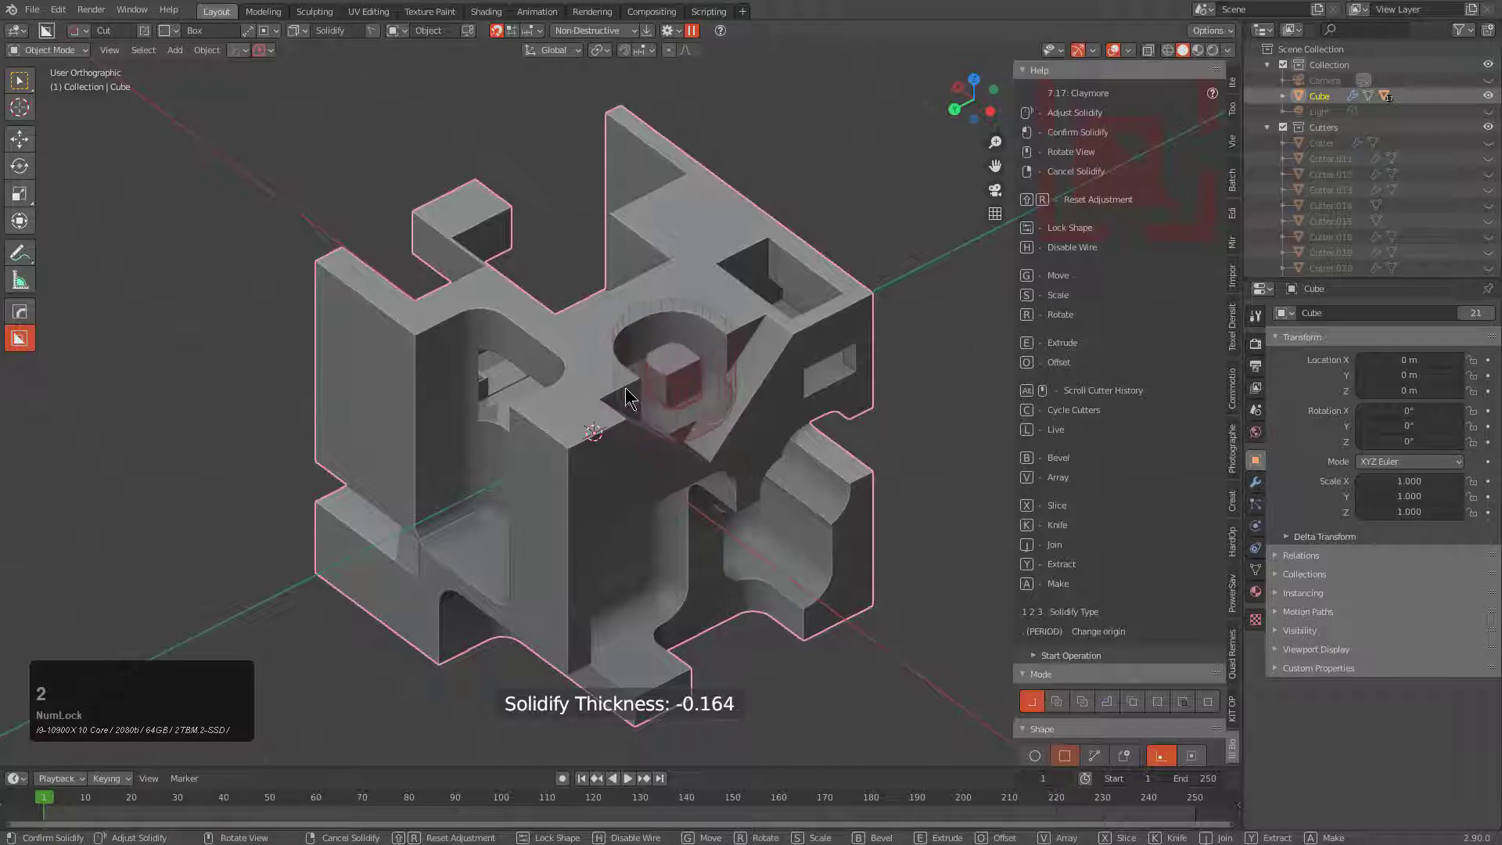
key(1)
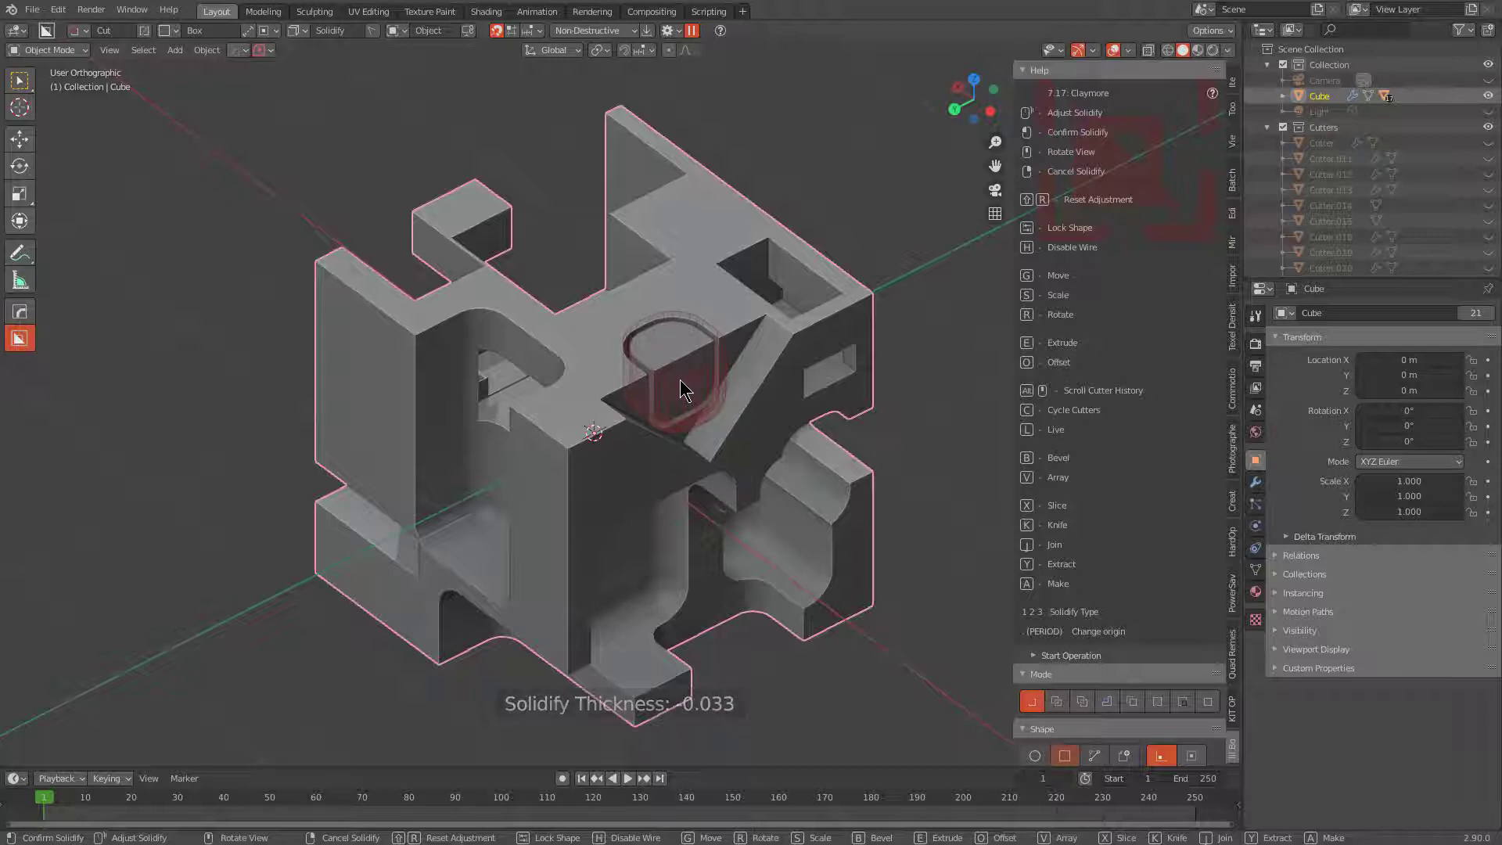
click(680, 383)
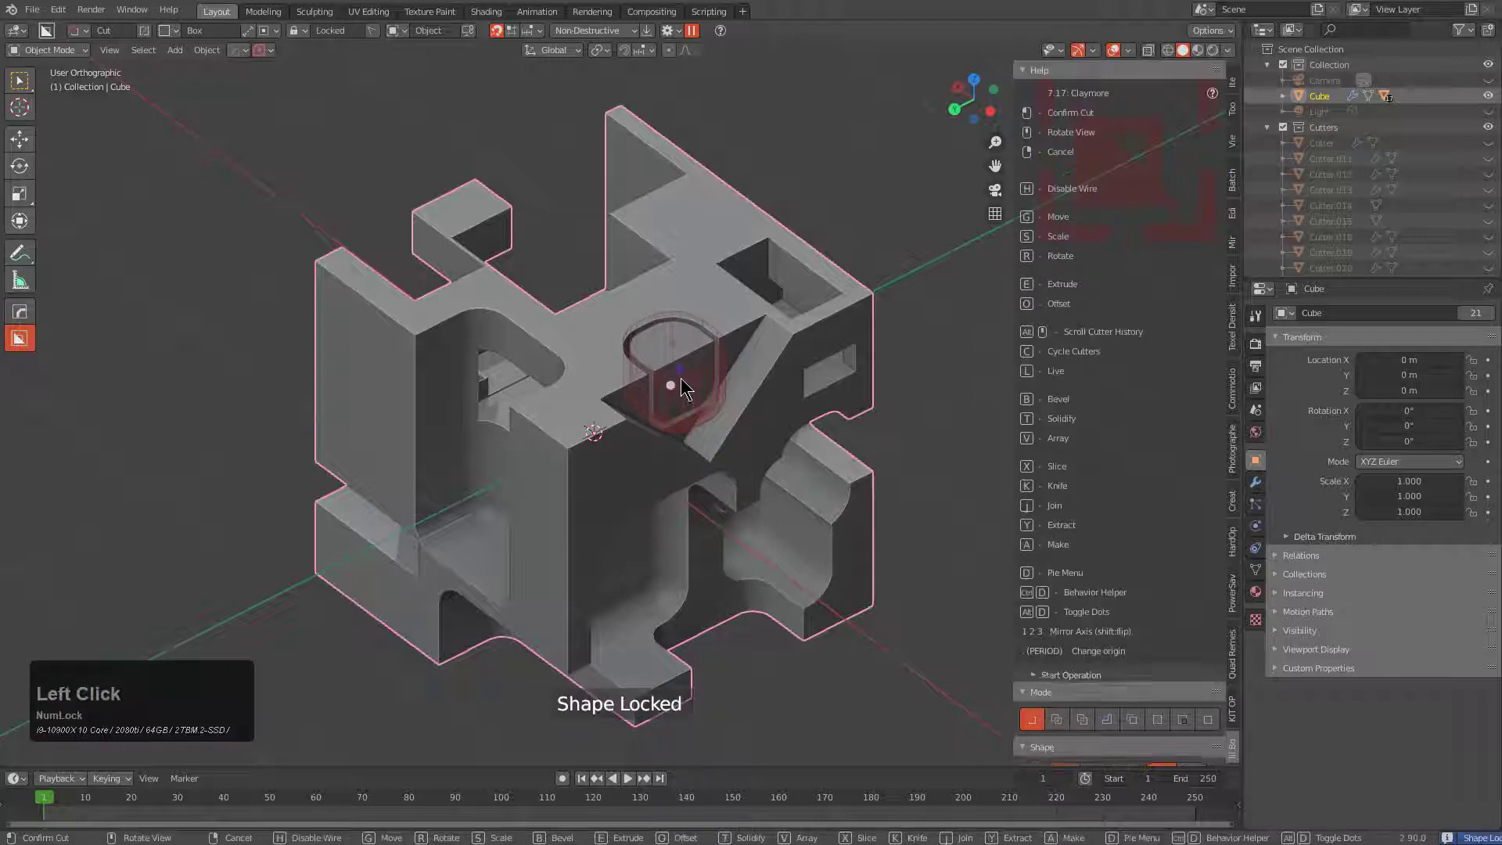
click(723, 356)
middle_drag(763, 379, 657, 403)
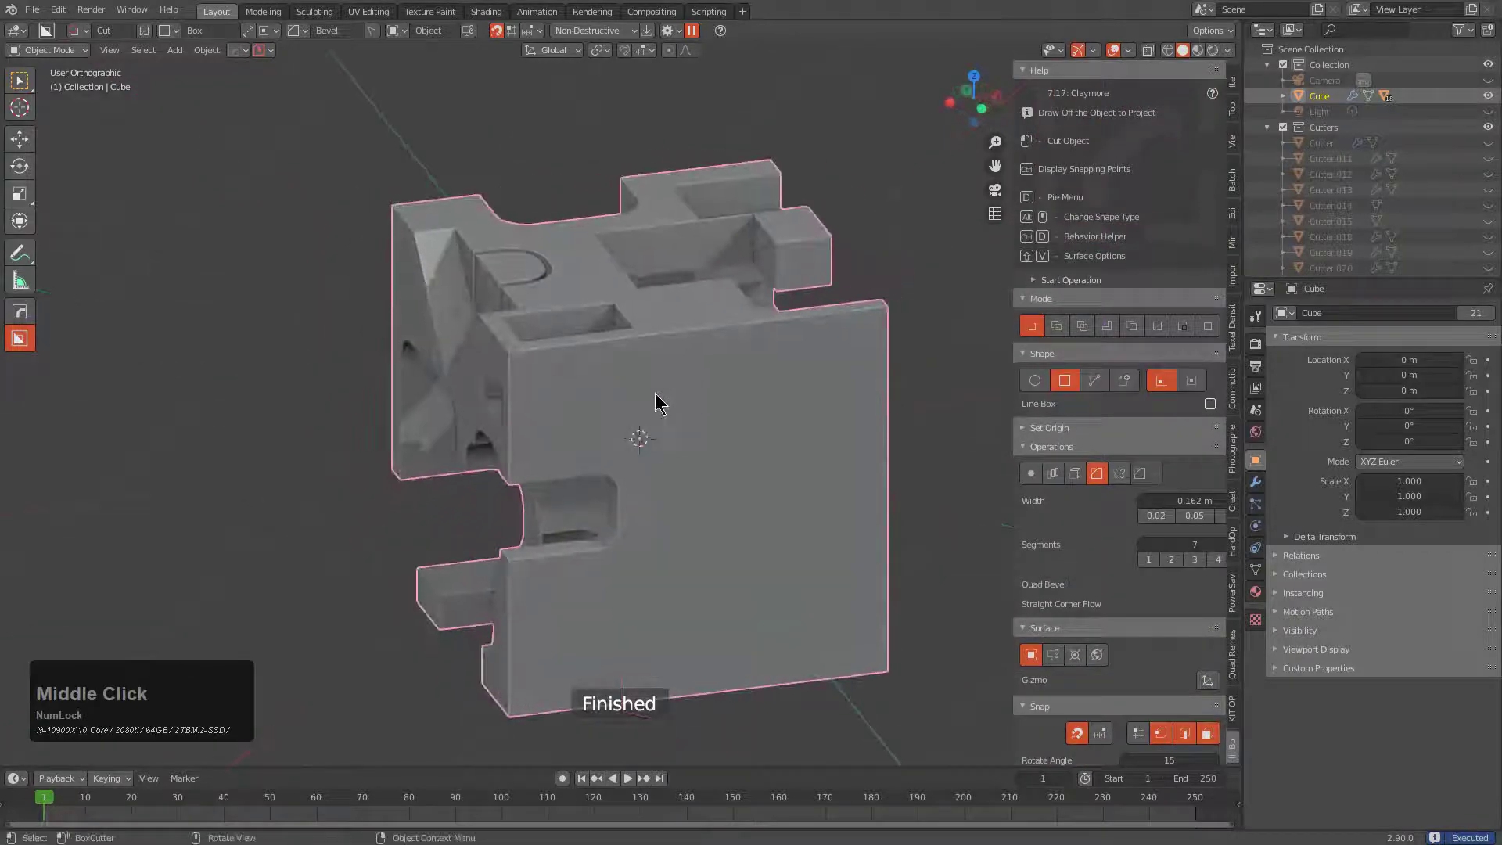
mouse_move(547, 375)
mouse_down()
mouse_move(603, 438)
mouse_move(588, 425)
mouse_up()
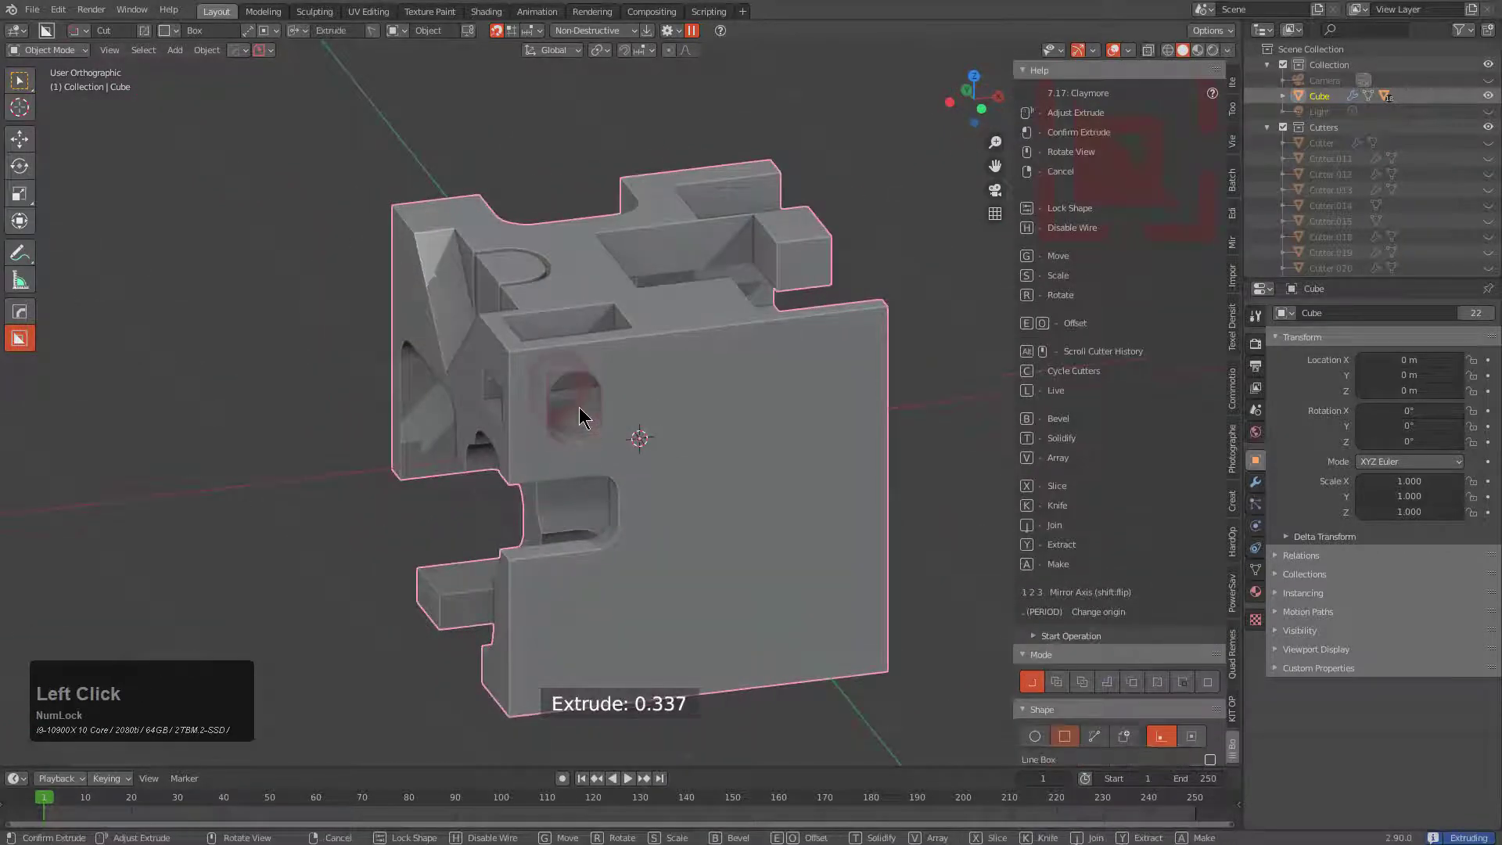
right_click(556, 368)
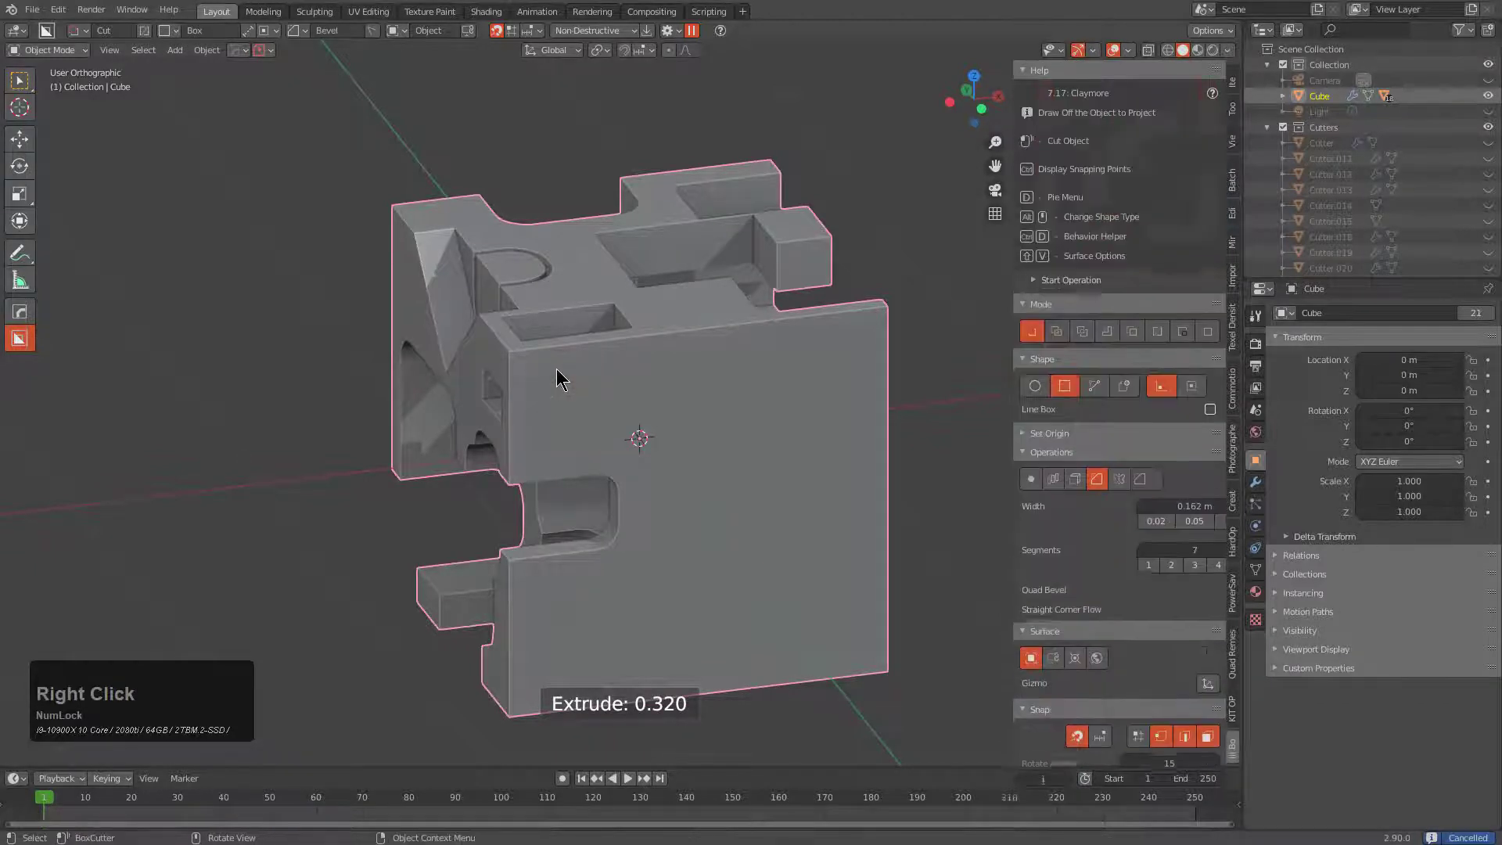
drag(556, 369, 598, 461)
right_click(590, 430)
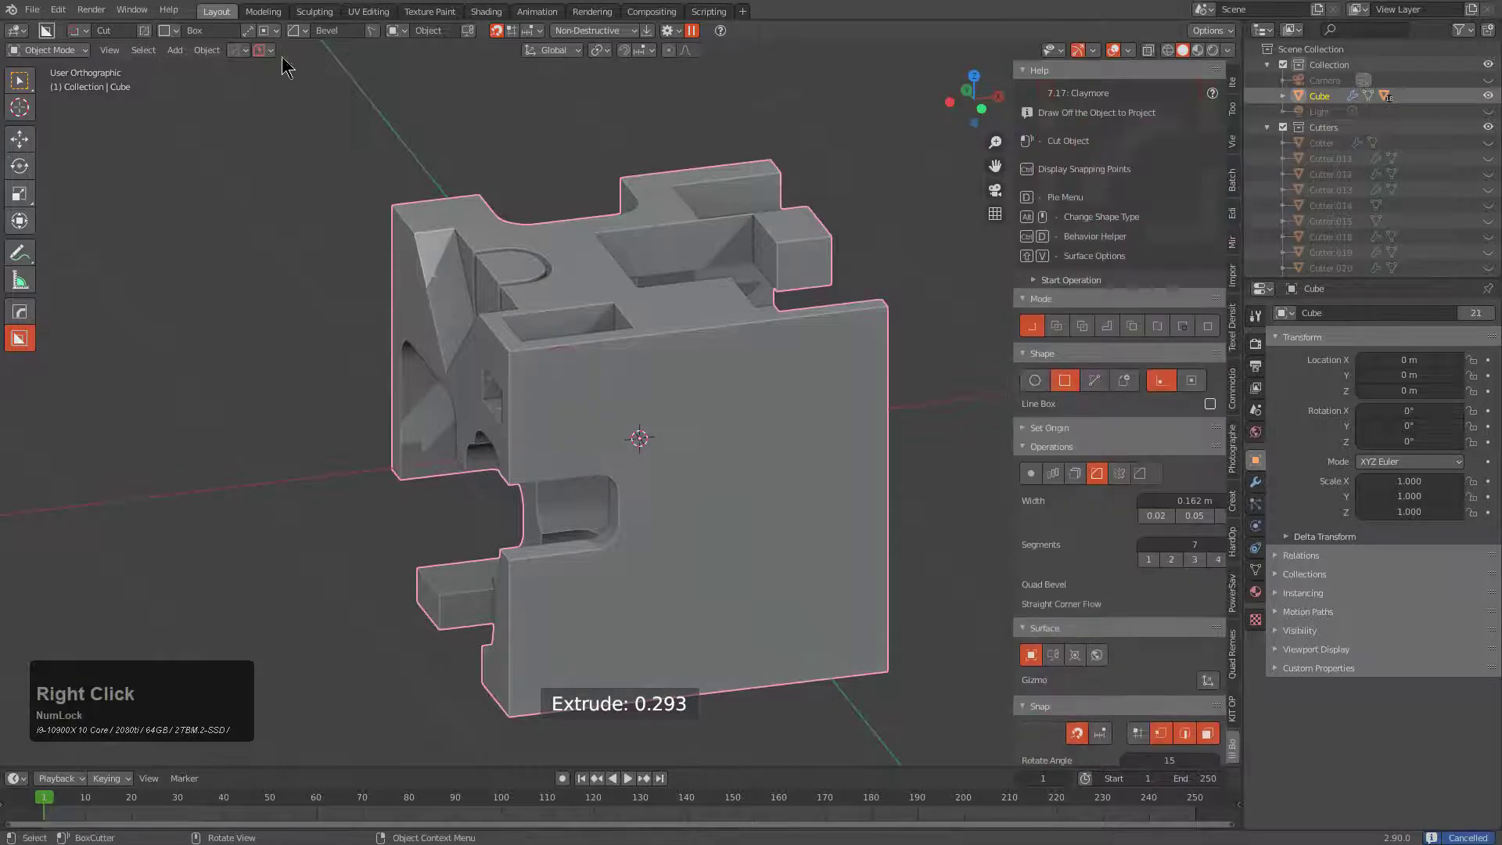
click(294, 31)
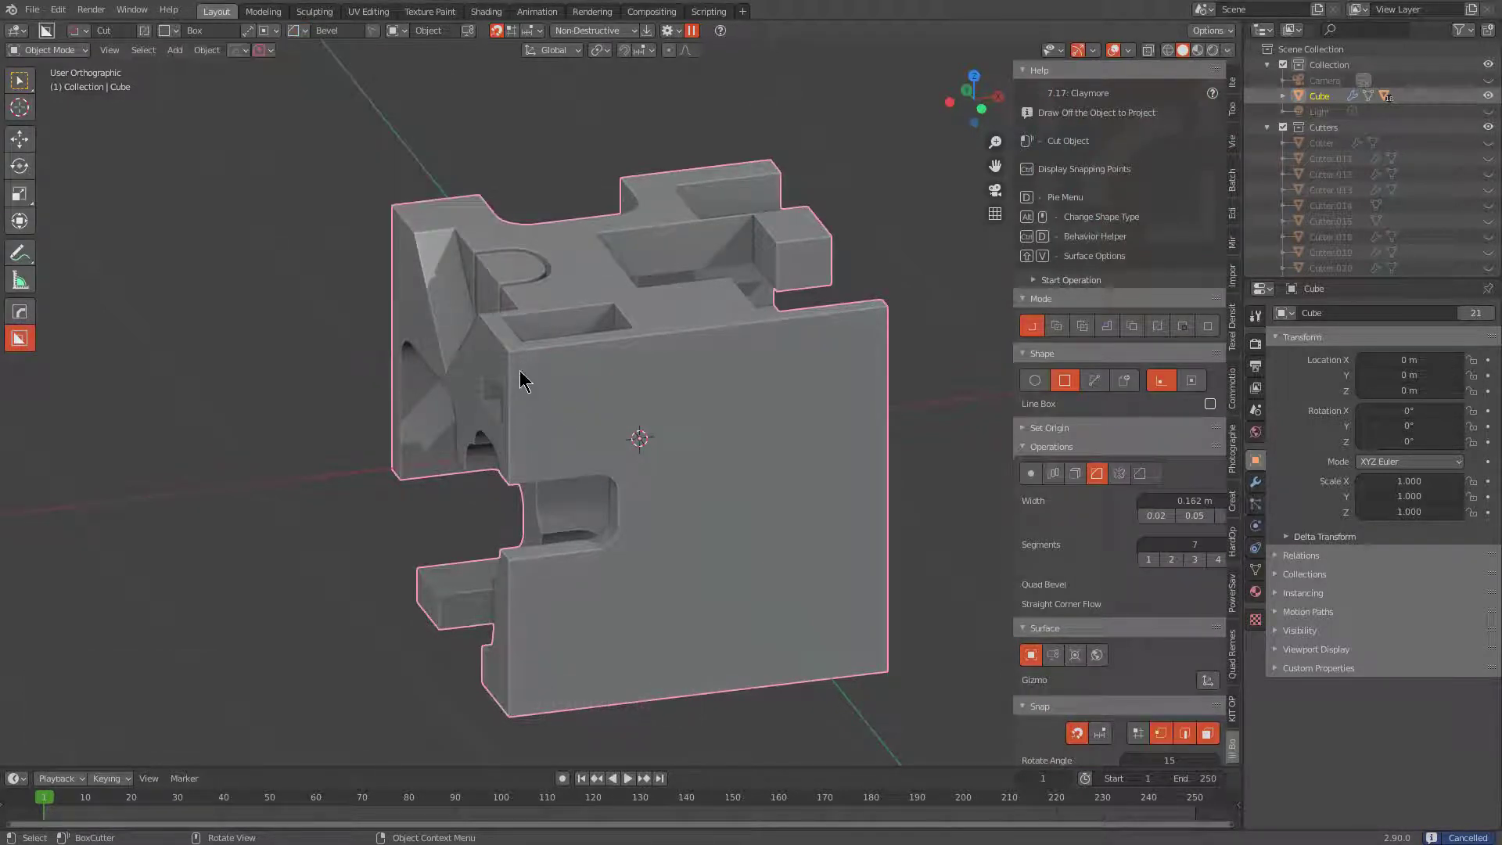
click(585, 430)
- Try a beveled box cut about 0.262 deep near the flat side face's upper corner, adjusting its bevel and locking the shape
mouse_move(586, 422)
mouse_down()
mouse_move(592, 470)
mouse_move(587, 458)
mouse_up()
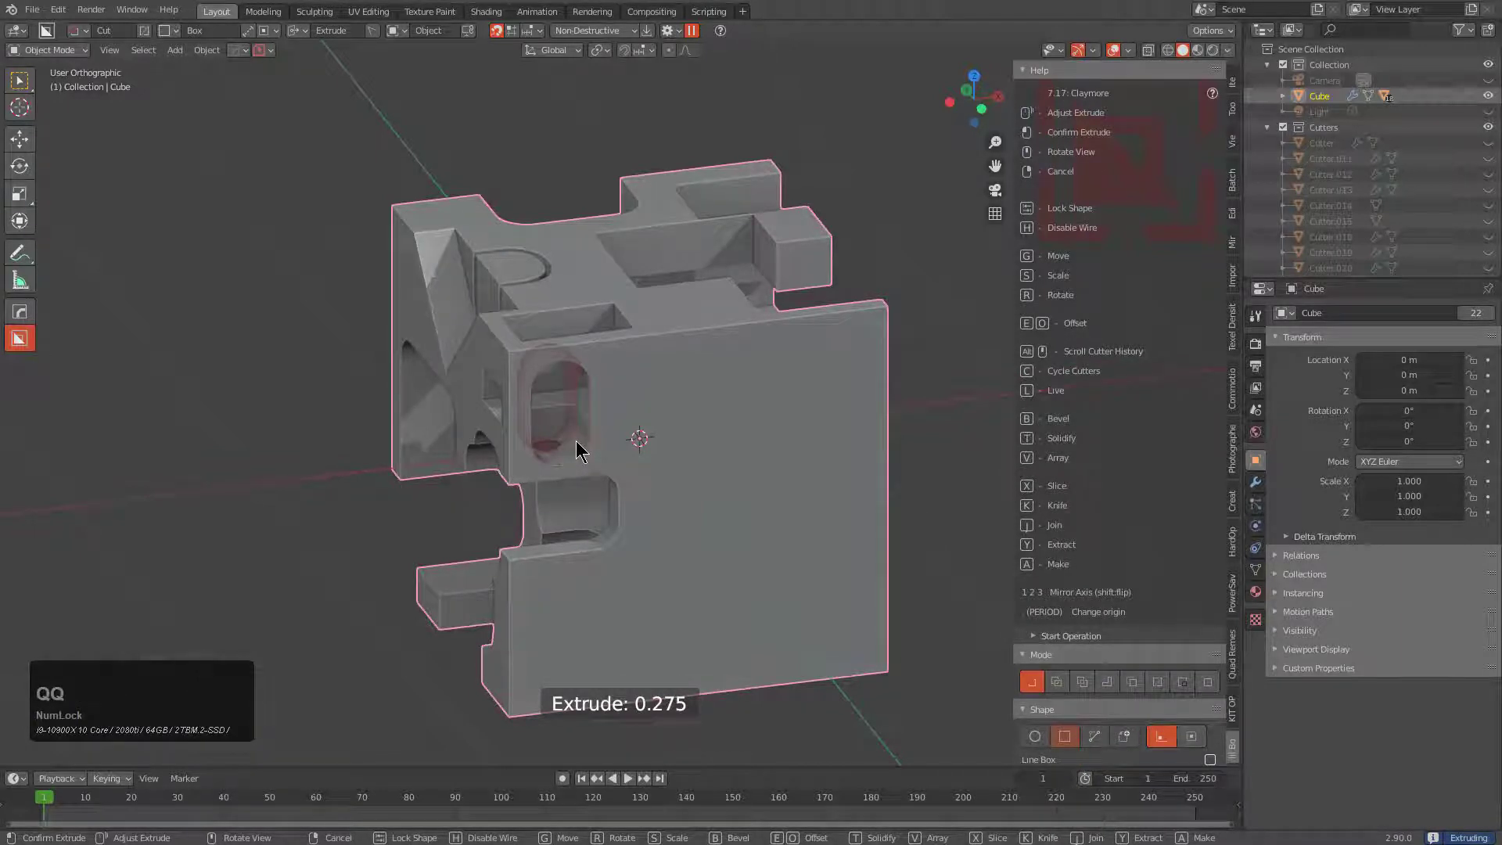
middle_drag(576, 439, 584, 448)
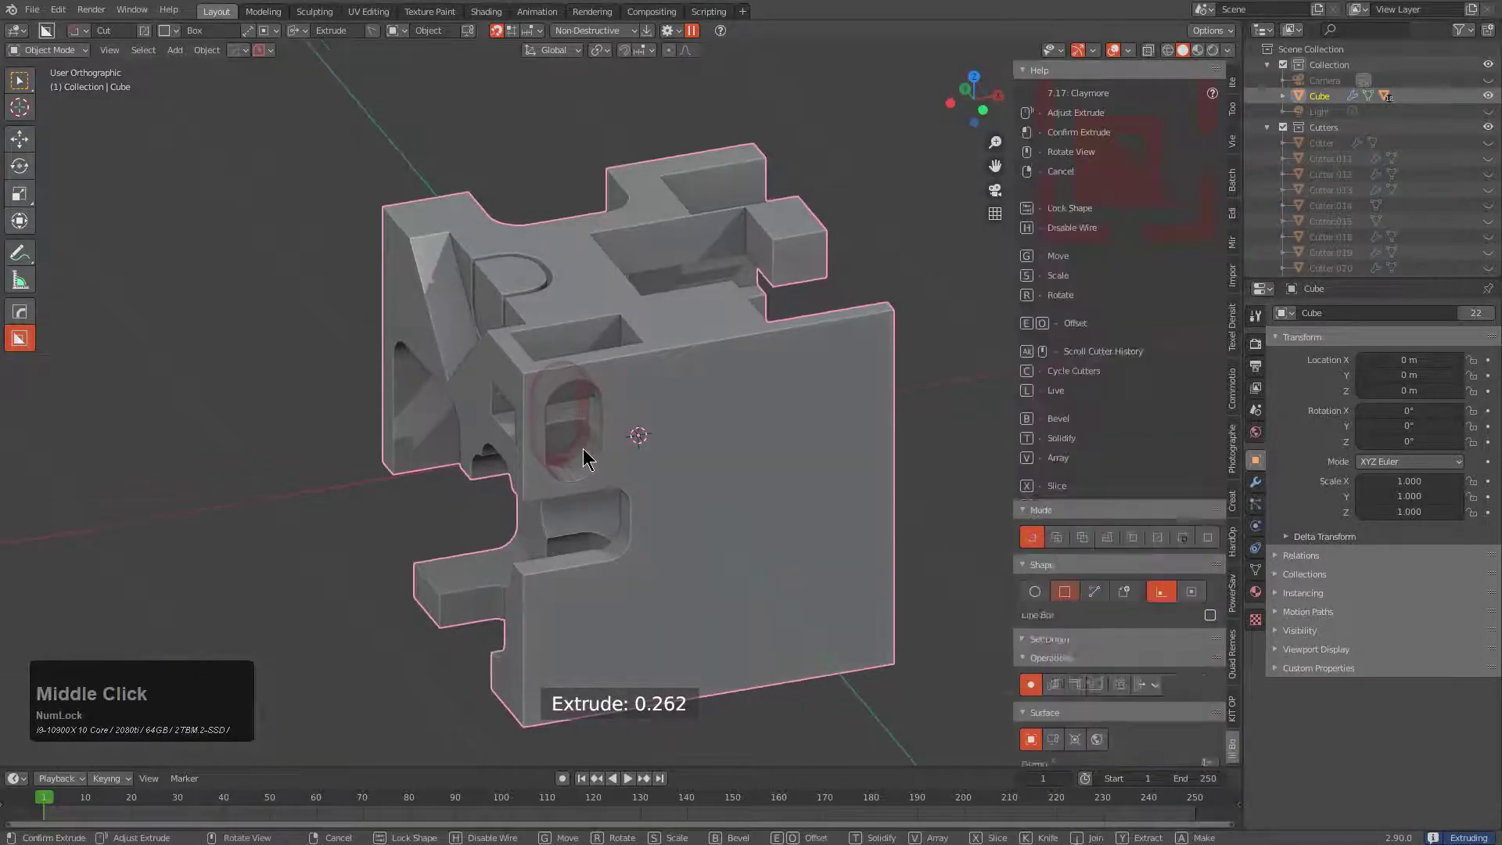
key(b)
click(584, 449)
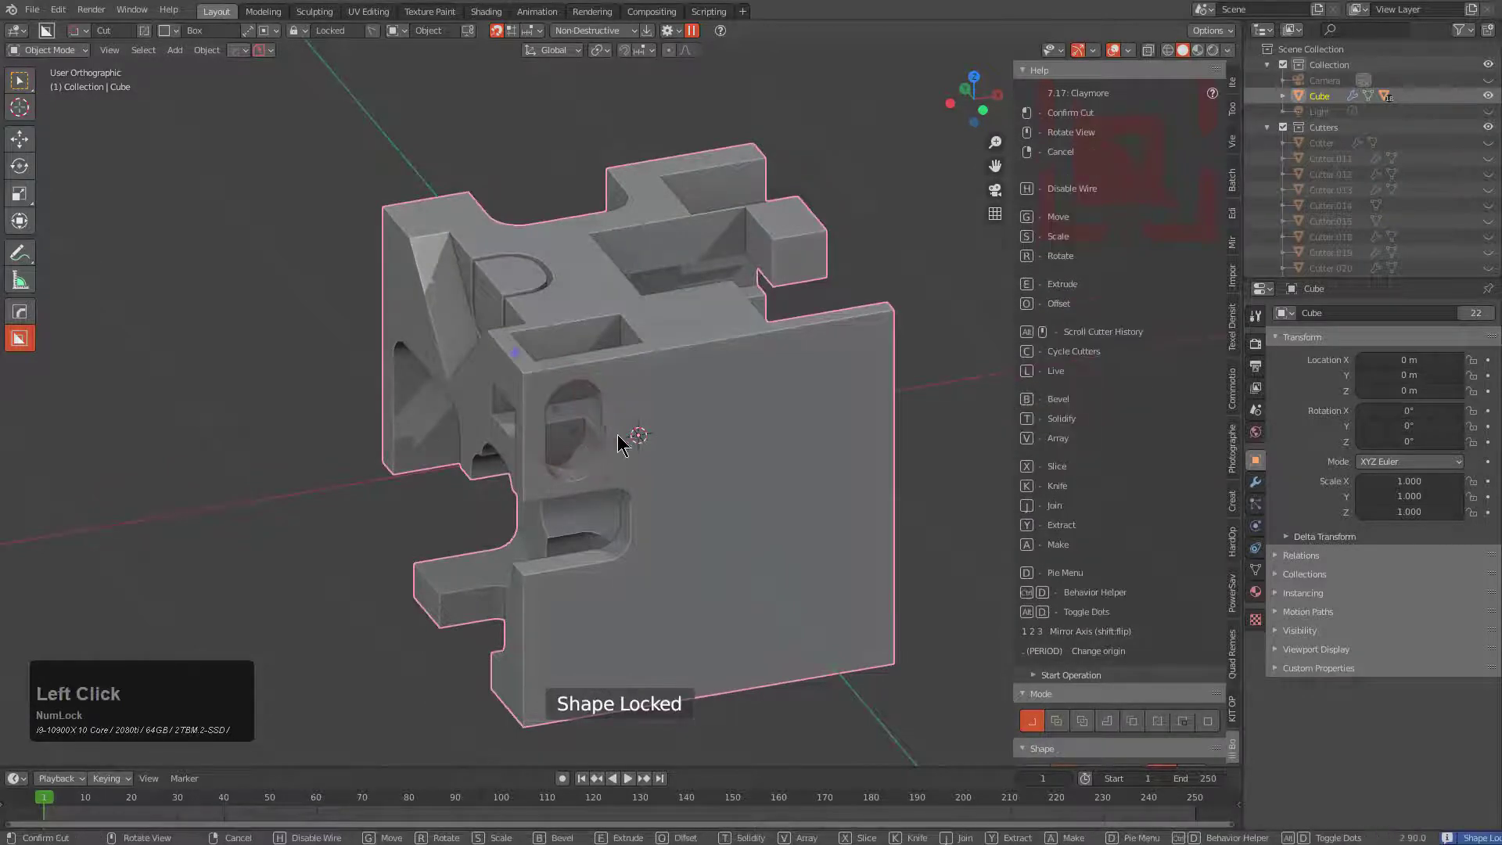
right_click(626, 432)
- Try the beveled cut once more in the flat face's upper corner, about 0.268 deep, and undo it
click(554, 393)
drag(553, 393, 602, 467)
click(586, 456)
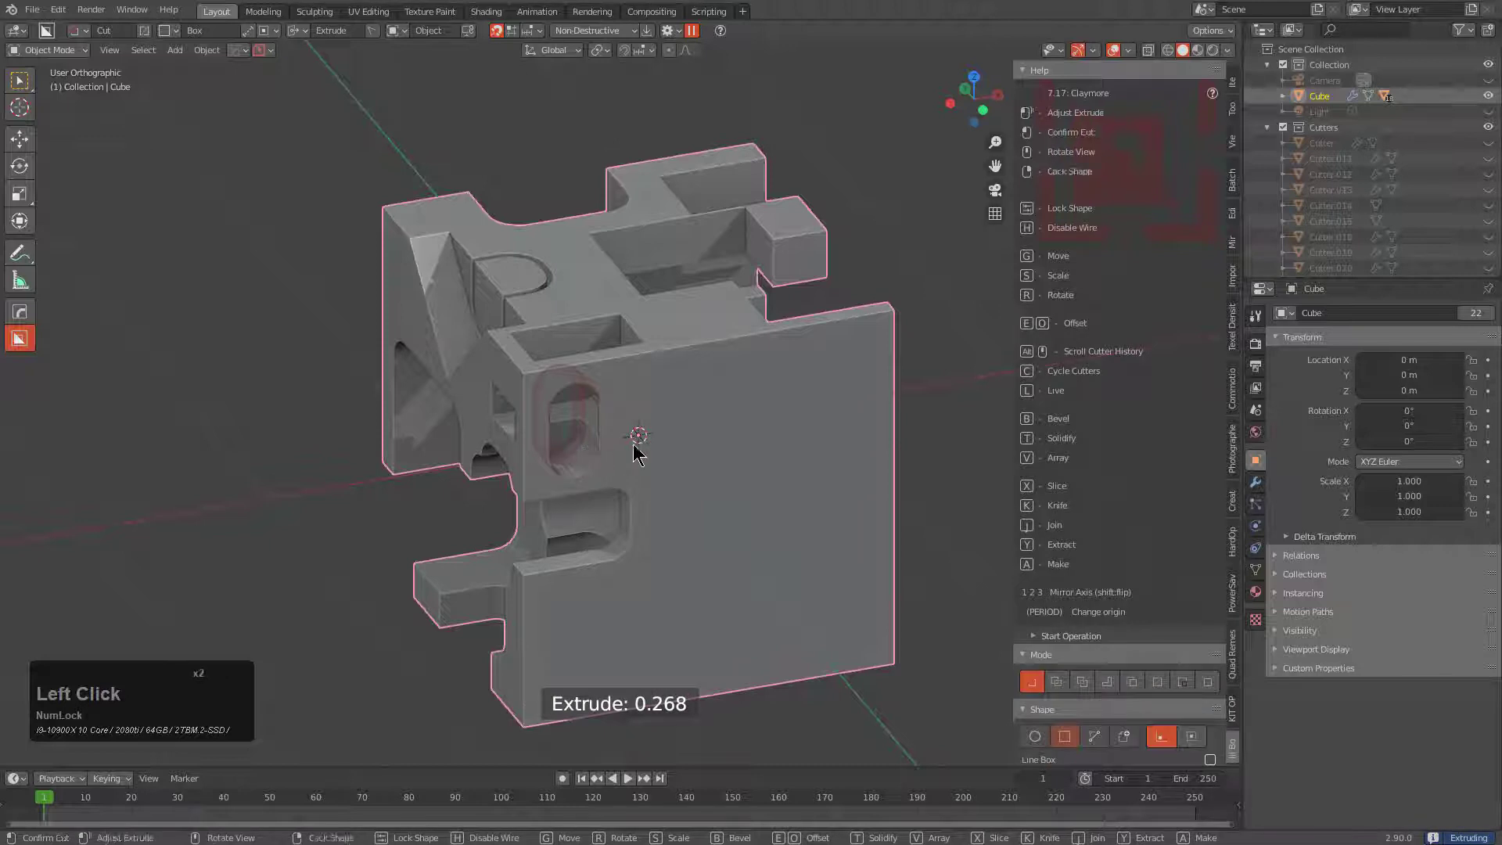
key(q)
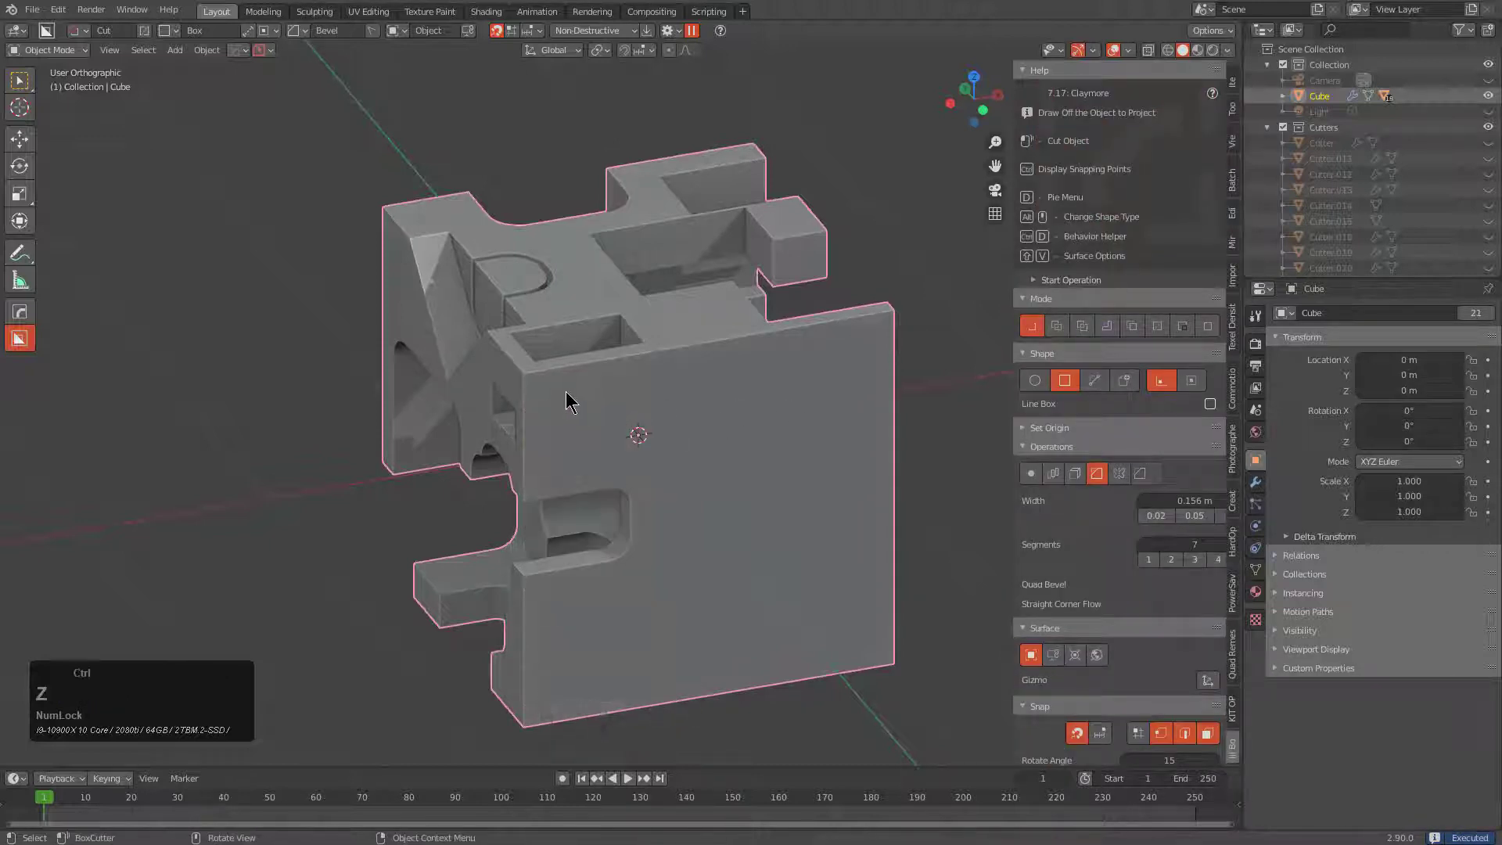
- Cut a box about 0.221 deep into the flat face's upper corner, locking the cutter and reducing its bevel width to about 0.050
mouse_move(566, 391)
mouse_down()
mouse_move(595, 467)
mouse_move(586, 454)
mouse_up()
key(Tab)
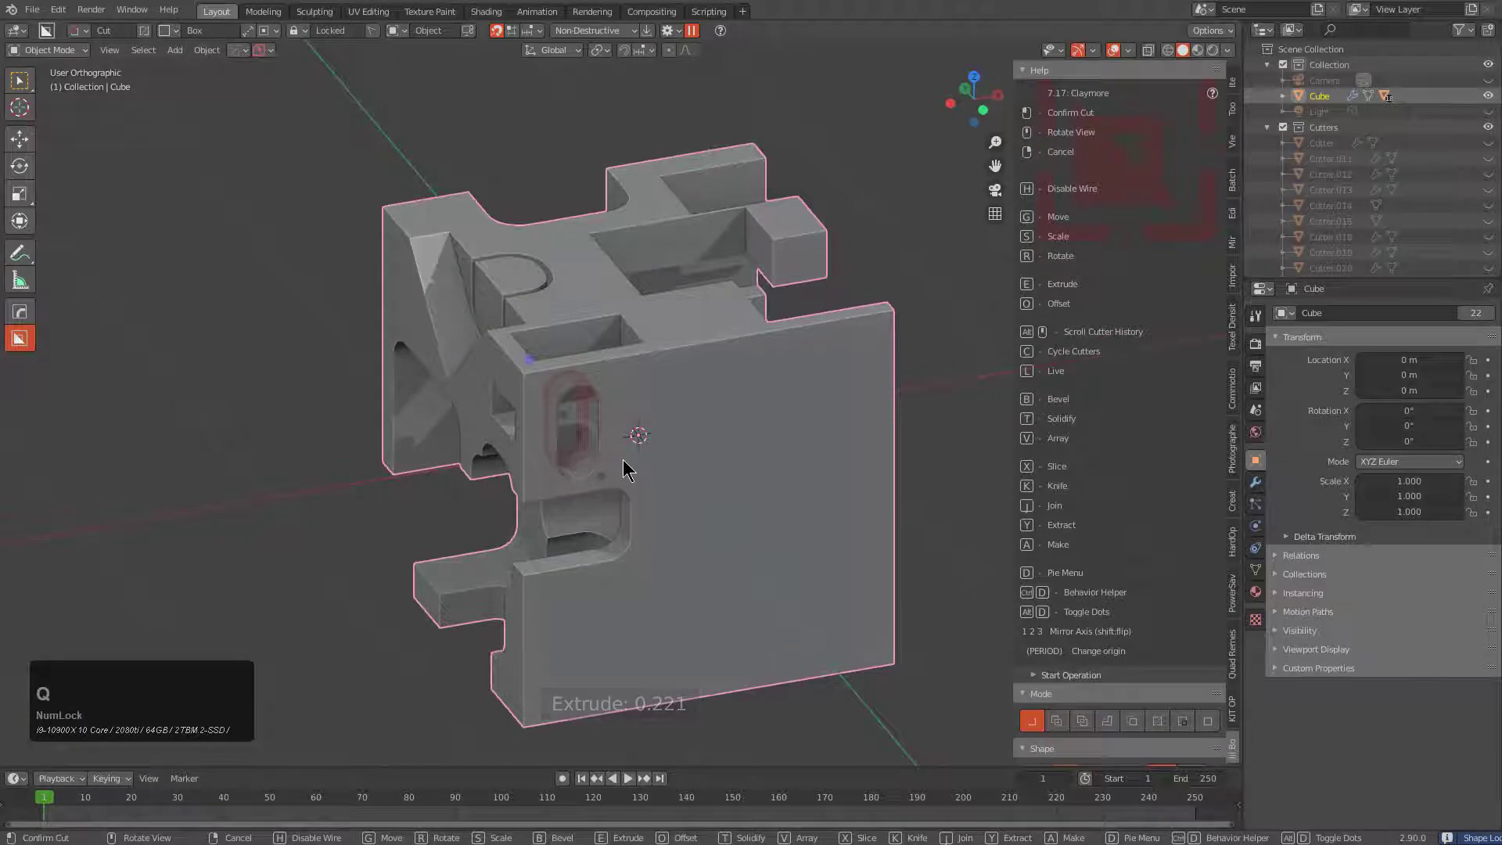
key(b)
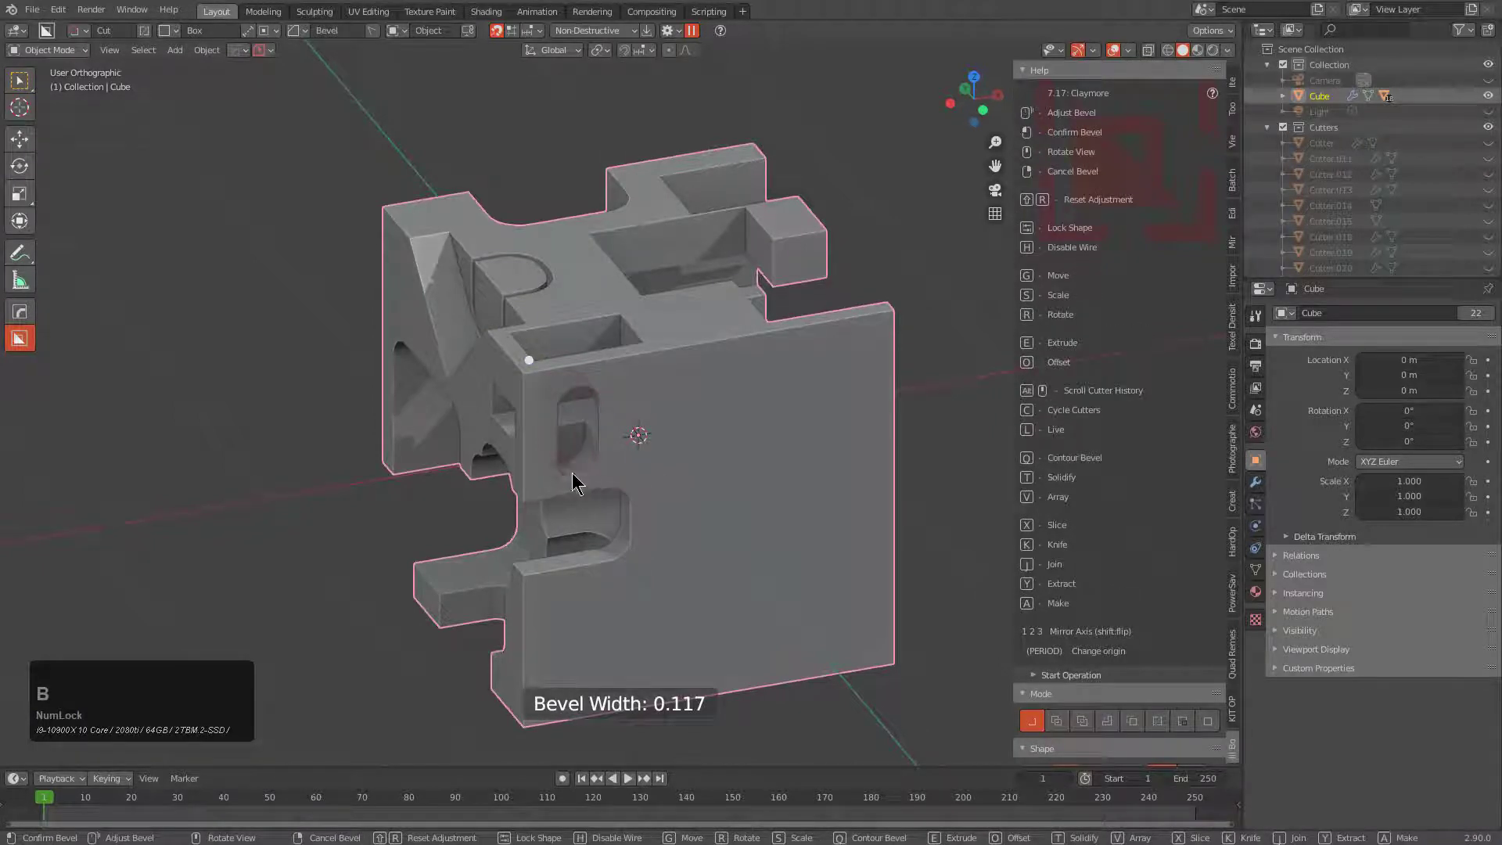
key(q)
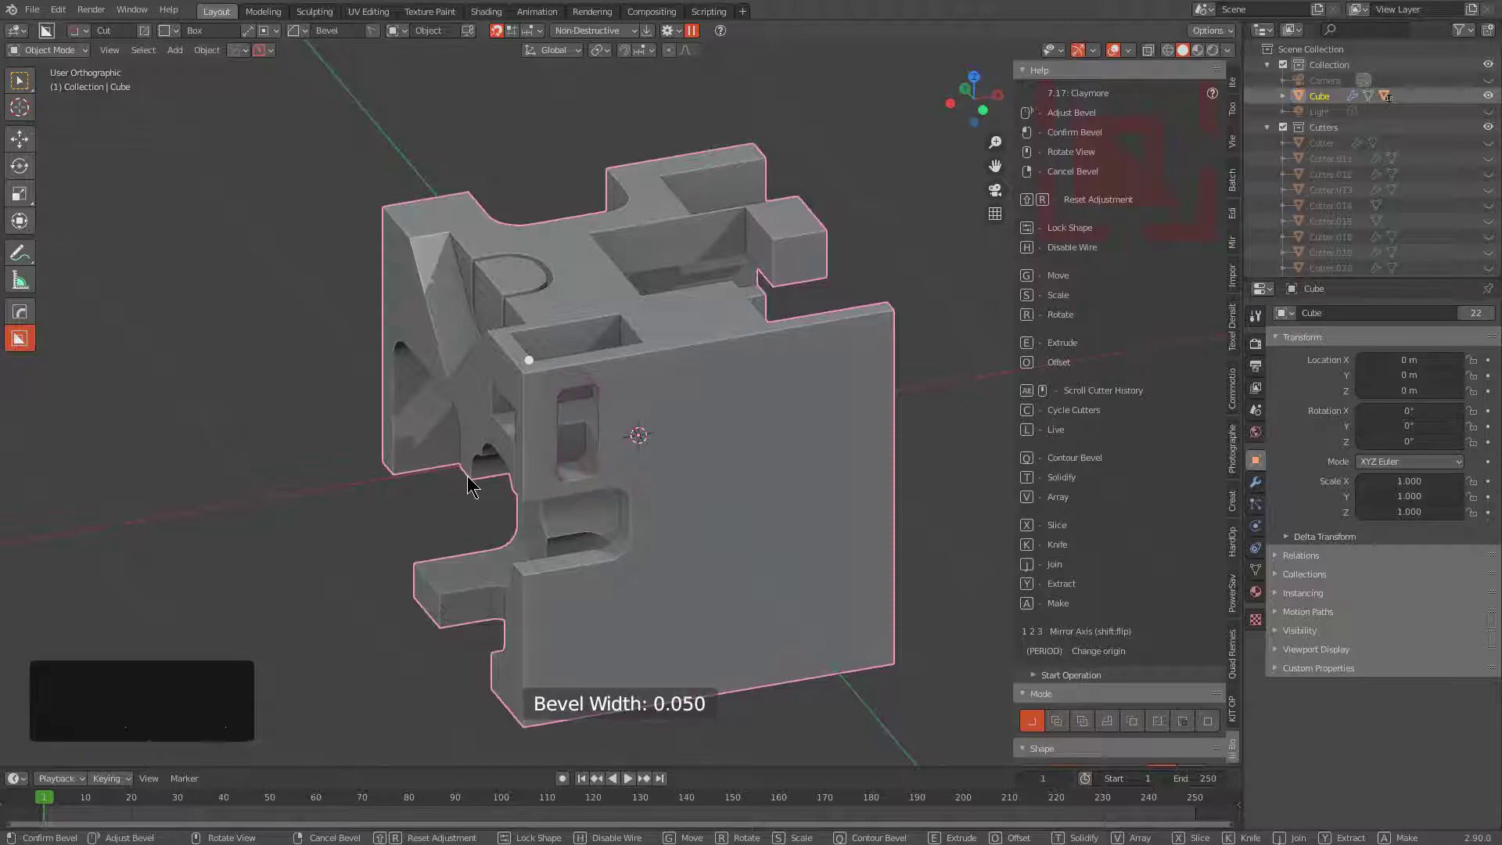
click(573, 438)
click(561, 405)
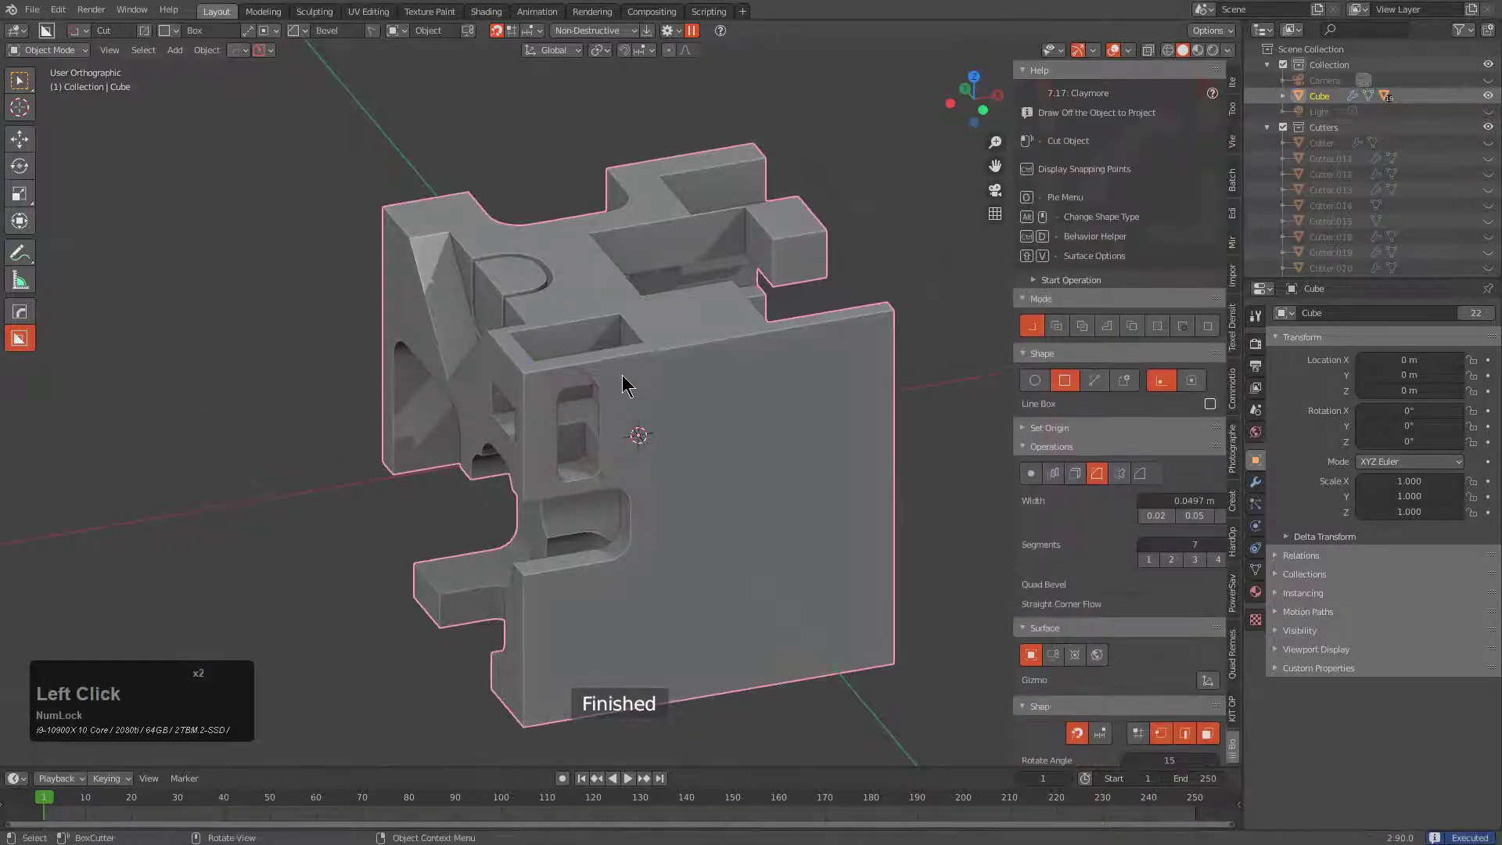
- Cut a box about 0.365 deep through the flat face's middle, with a bevel about 0.207 m wide and 6 segments
mouse_move(622, 374)
mouse_down()
mouse_move(680, 396)
mouse_move(718, 557)
mouse_move(720, 533)
mouse_move(730, 553)
mouse_move(669, 661)
mouse_up()
click(739, 457)
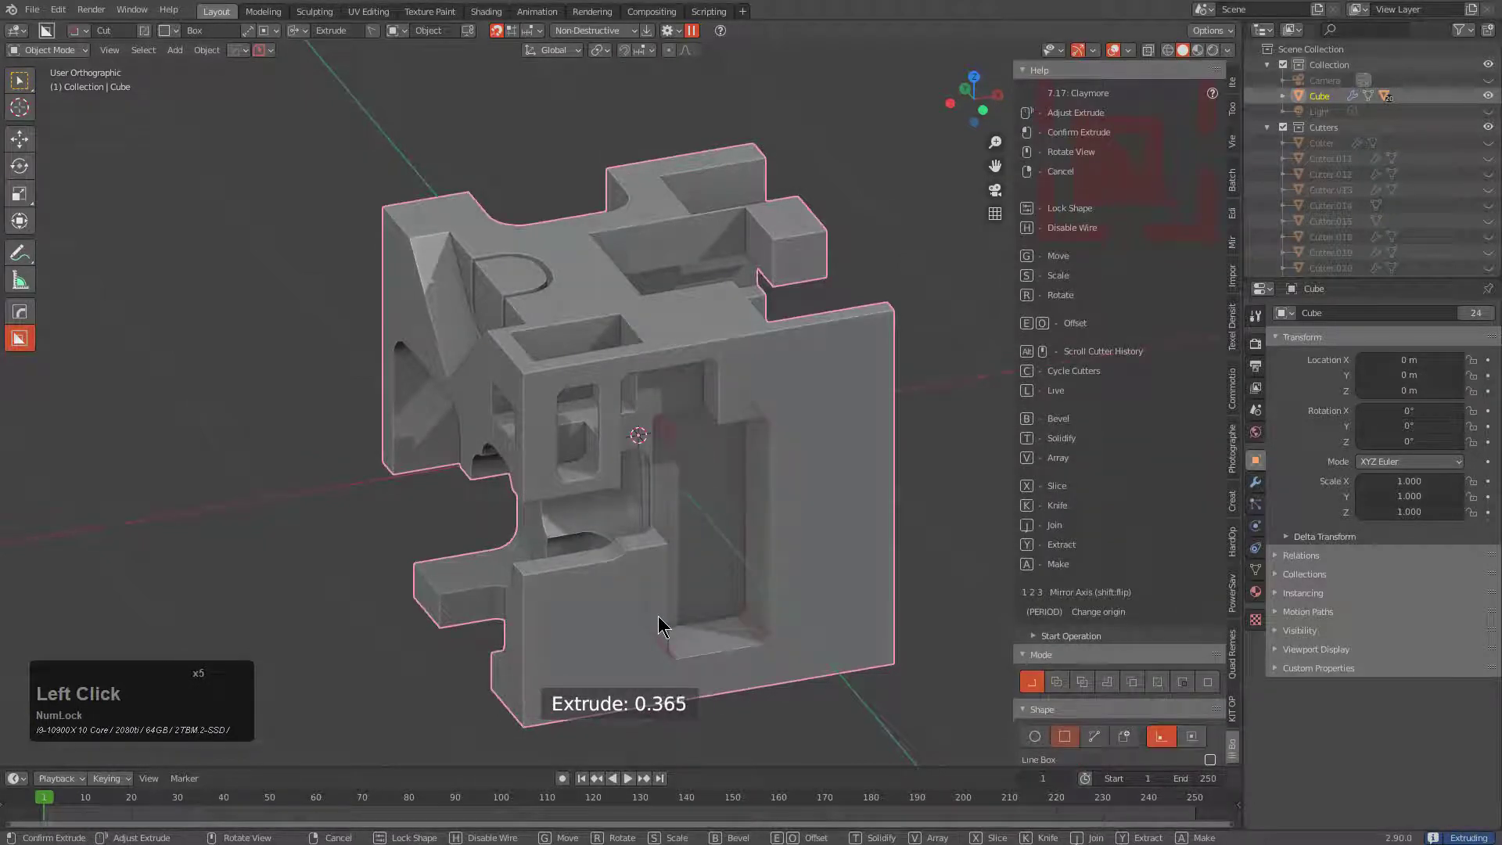
key(b)
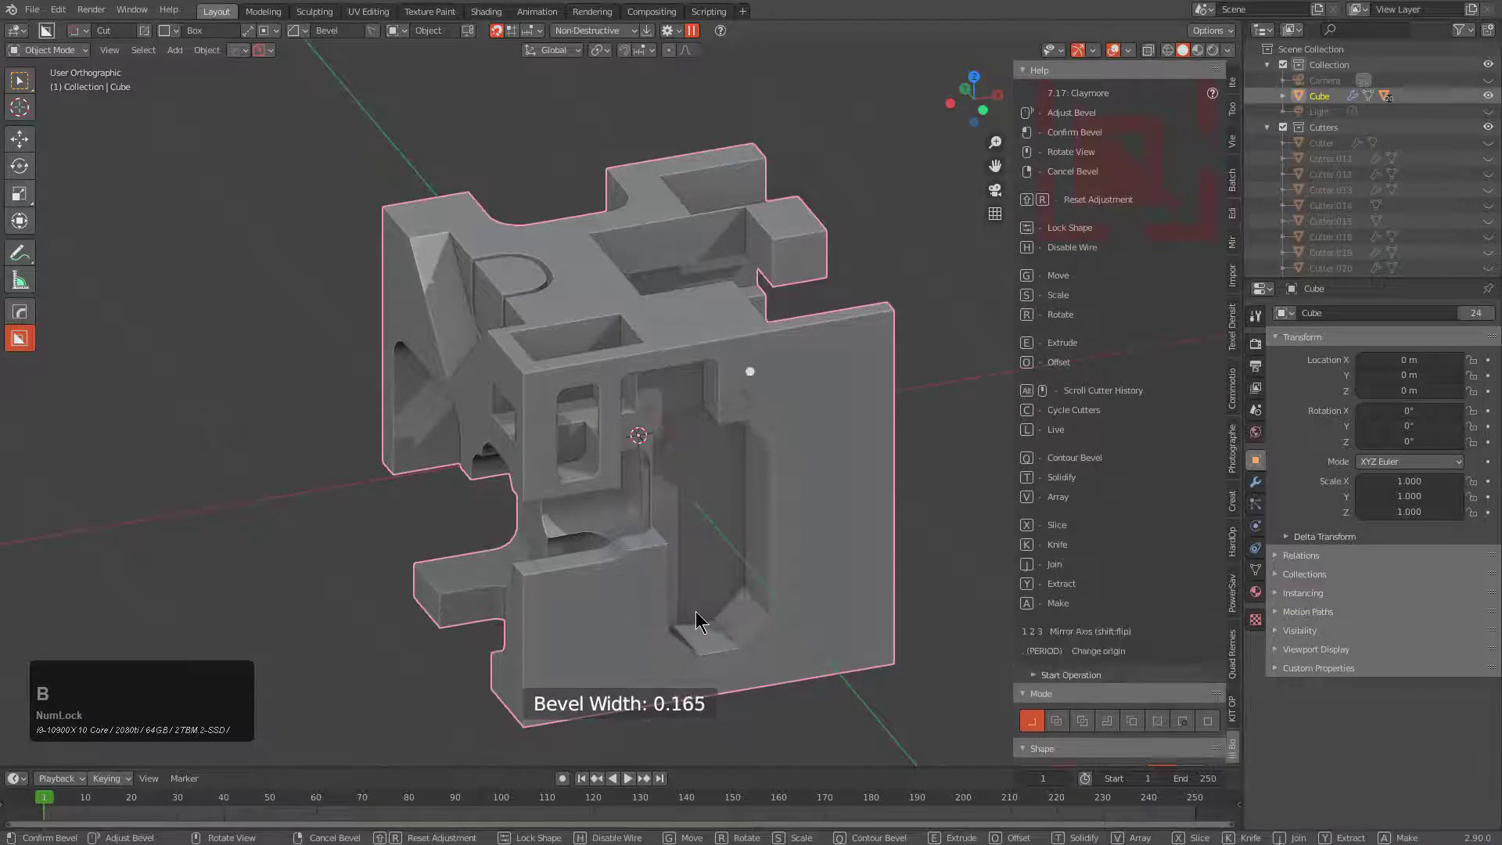
scroll(612, 620, up, 6)
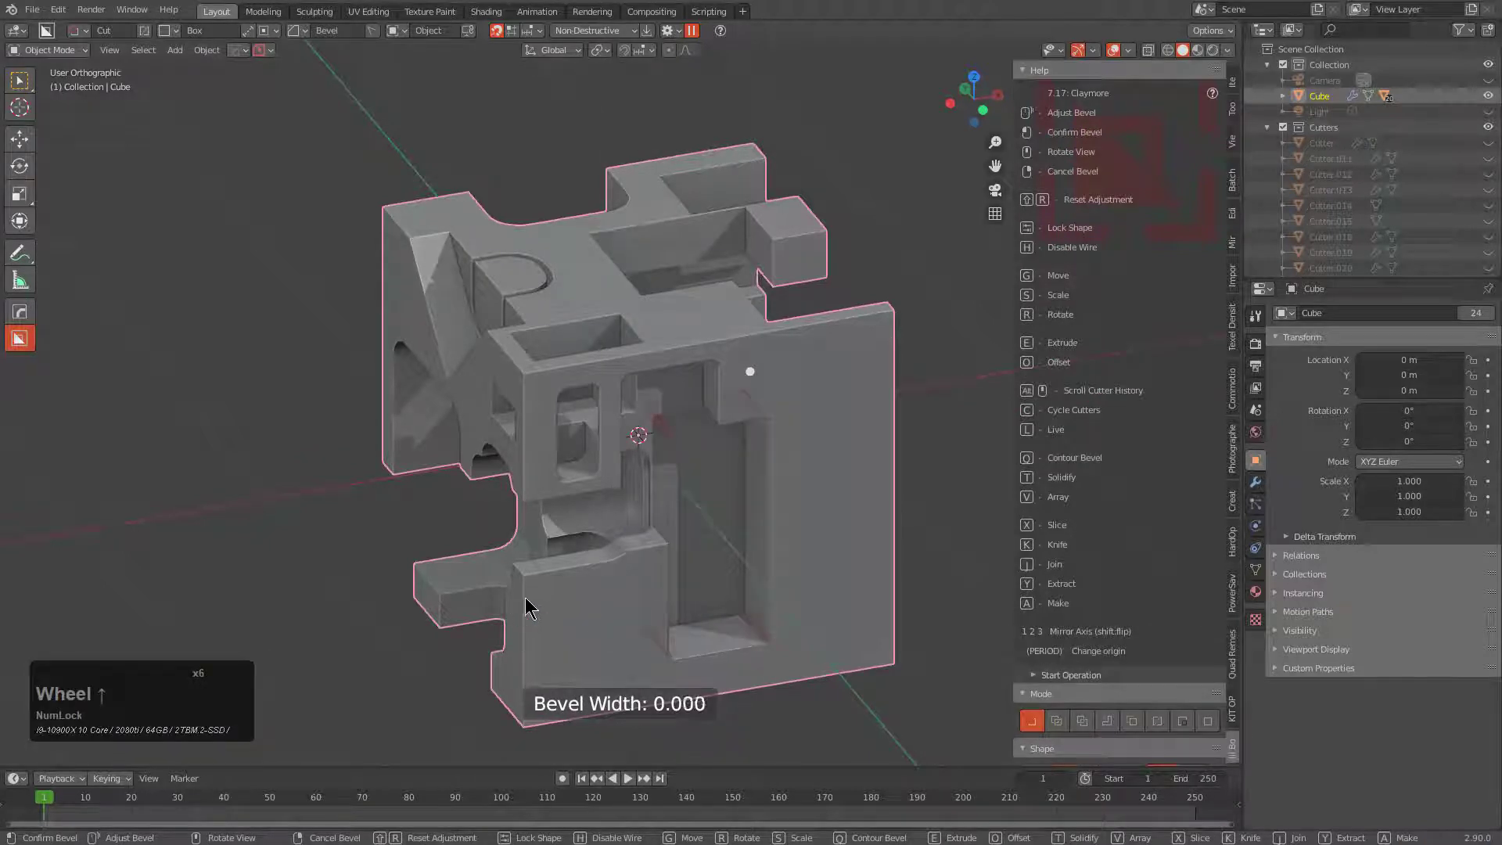
scroll(637, 599, up, 3)
click(628, 594)
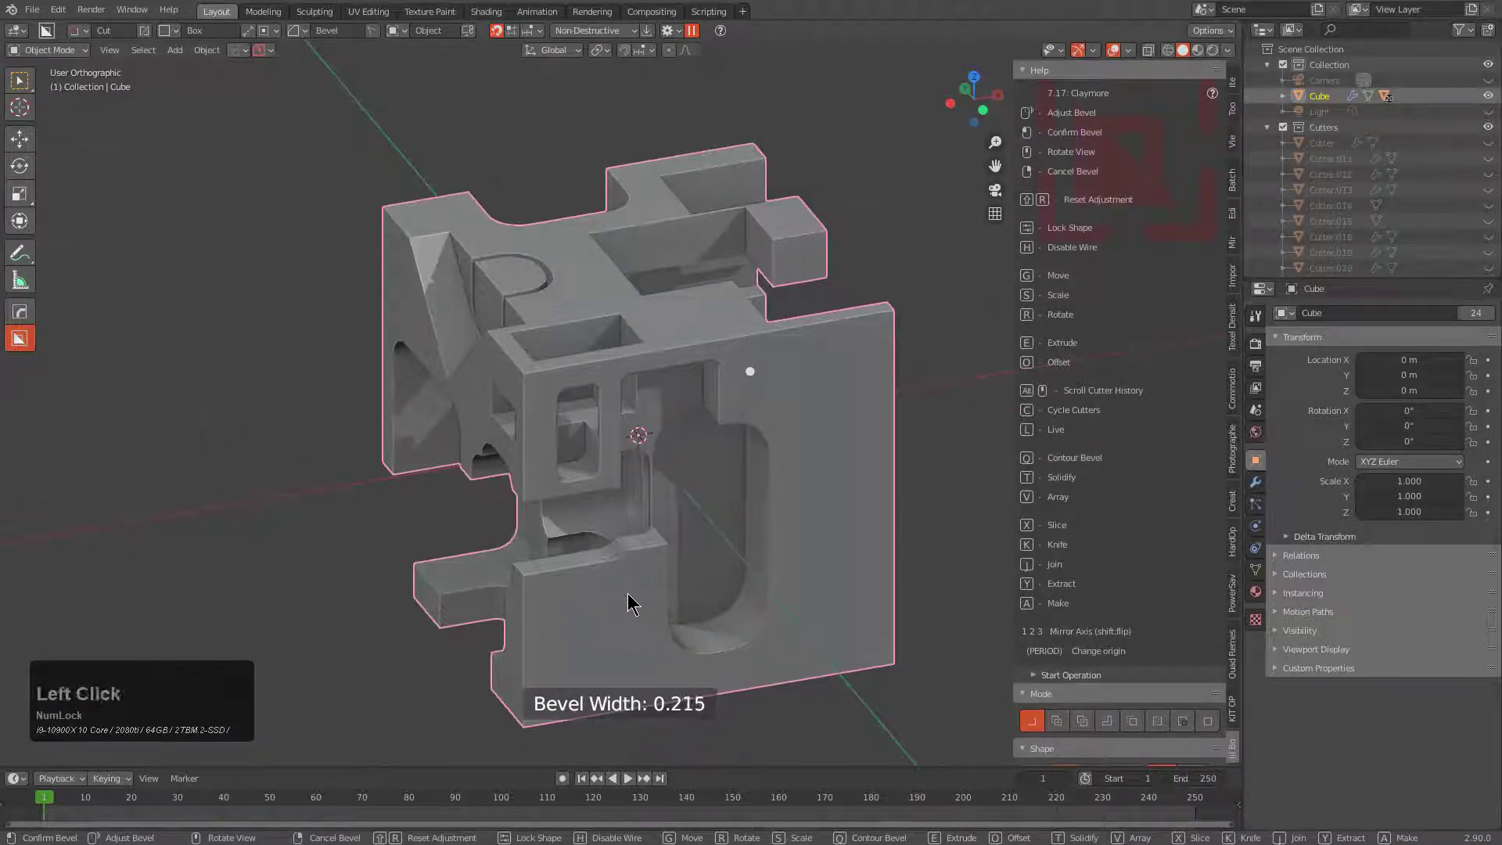
click(737, 530)
- Cut two more beveled boxes along the flat face's far vertical edge, about 0.204 deep near the top and 0.241 deep at the lower corner
drag(826, 366, 740, 538)
click(721, 491)
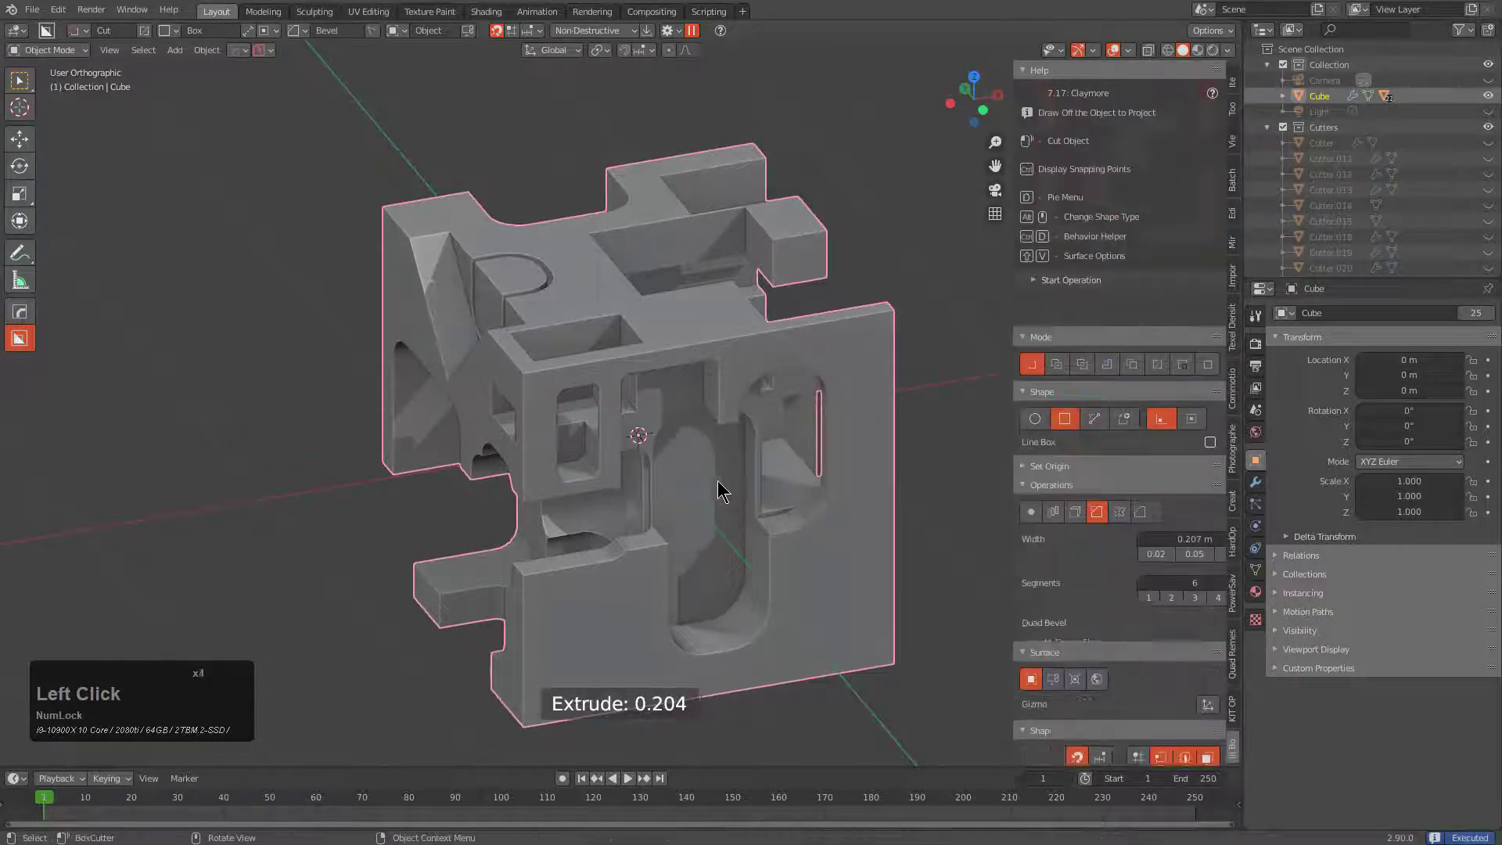
mouse_move(882, 545)
mouse_down()
mouse_move(799, 668)
mouse_move(812, 711)
mouse_move(796, 721)
mouse_up()
click(641, 613)
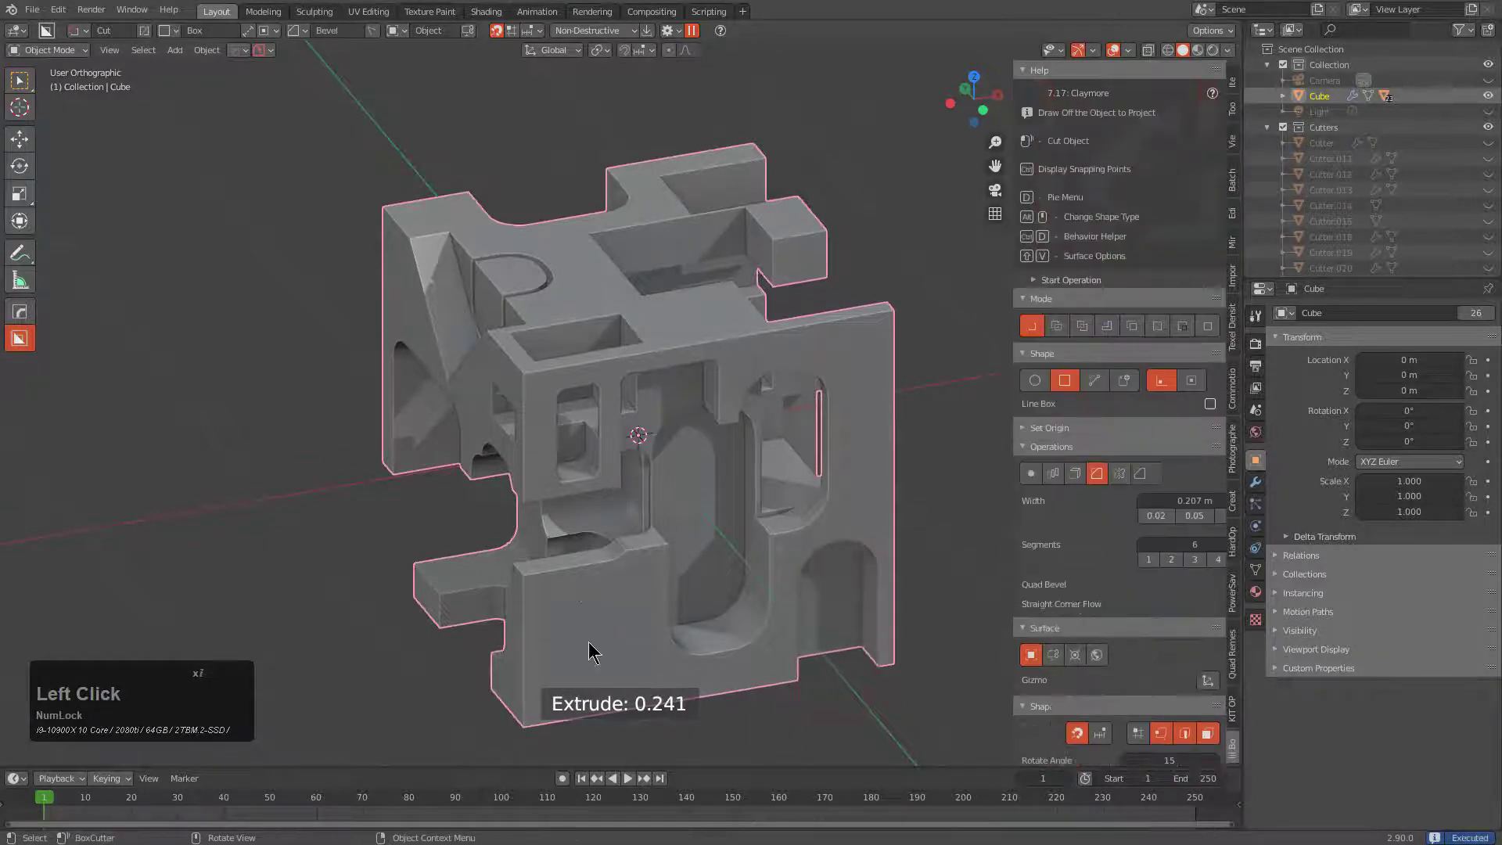
- Cut an arched opening about 0.259 deep at the flat face's lower edge and array the cutter at a distance of about 0.238
mouse_move(589, 649)
mouse_down()
mouse_move(634, 700)
mouse_move(632, 724)
mouse_up()
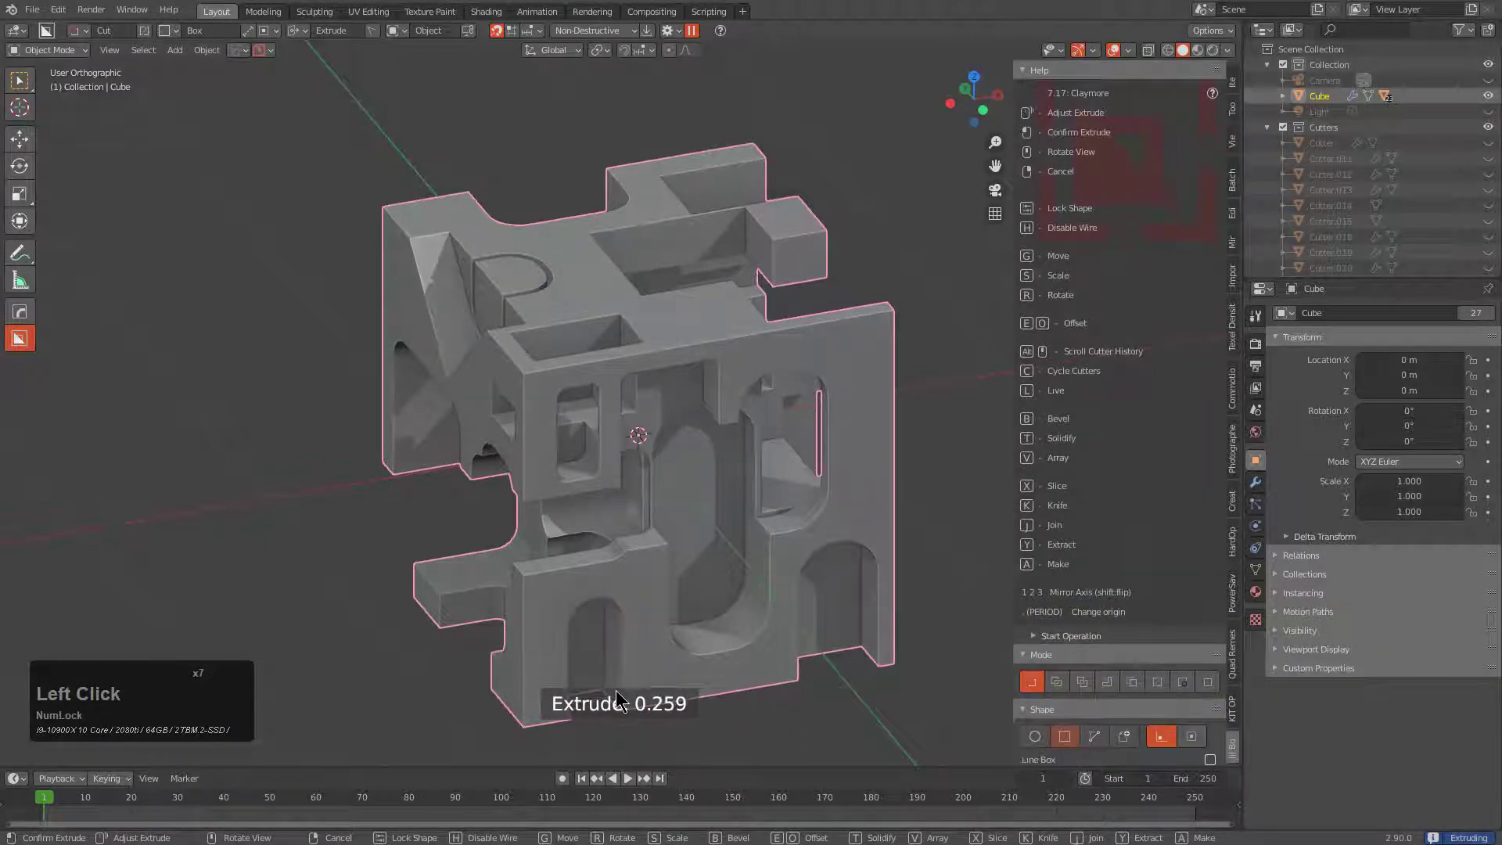
key(v)
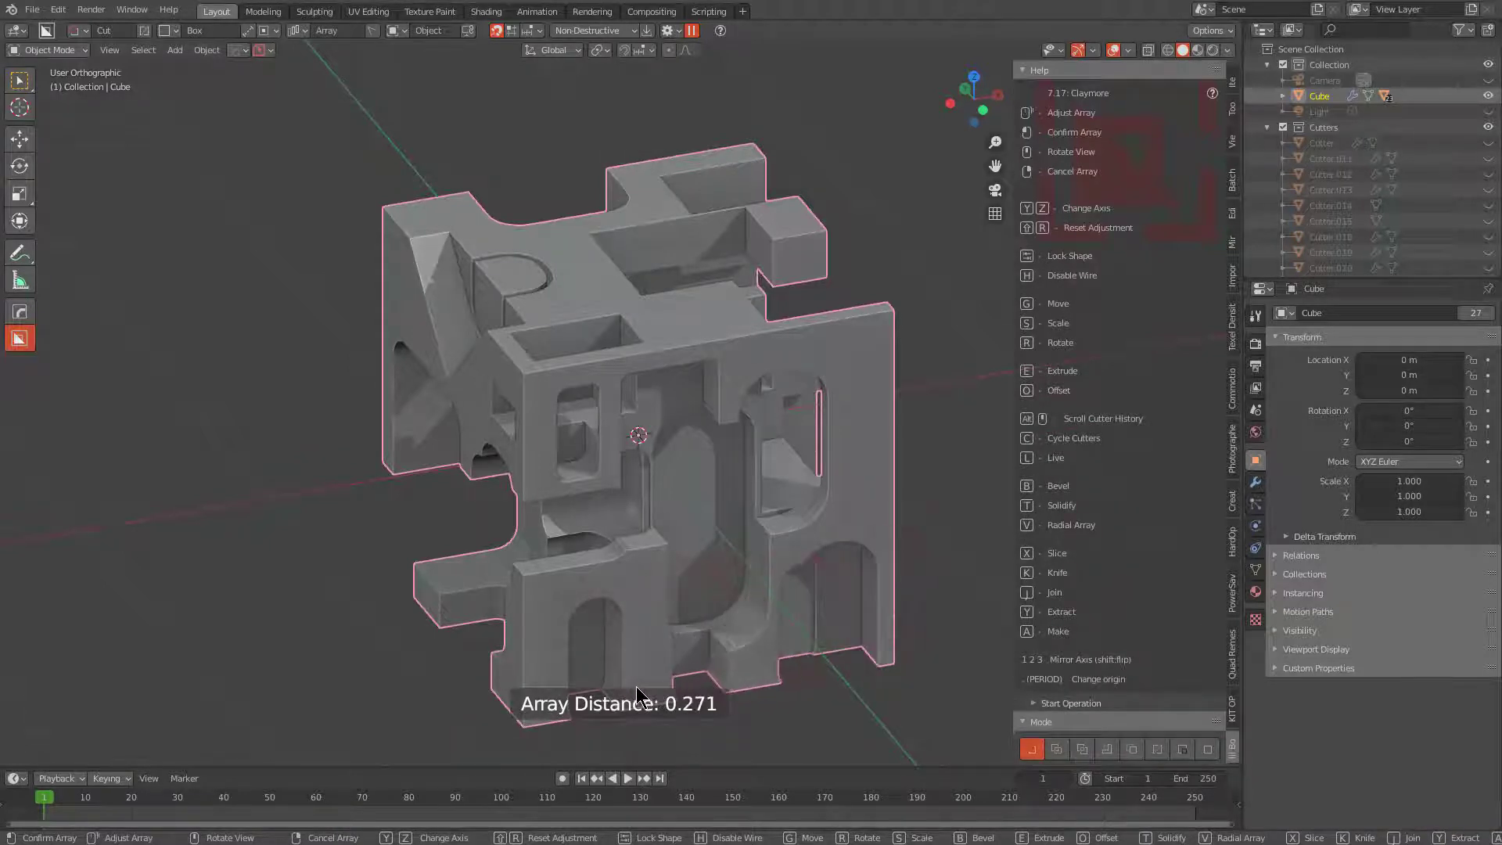
click(636, 686)
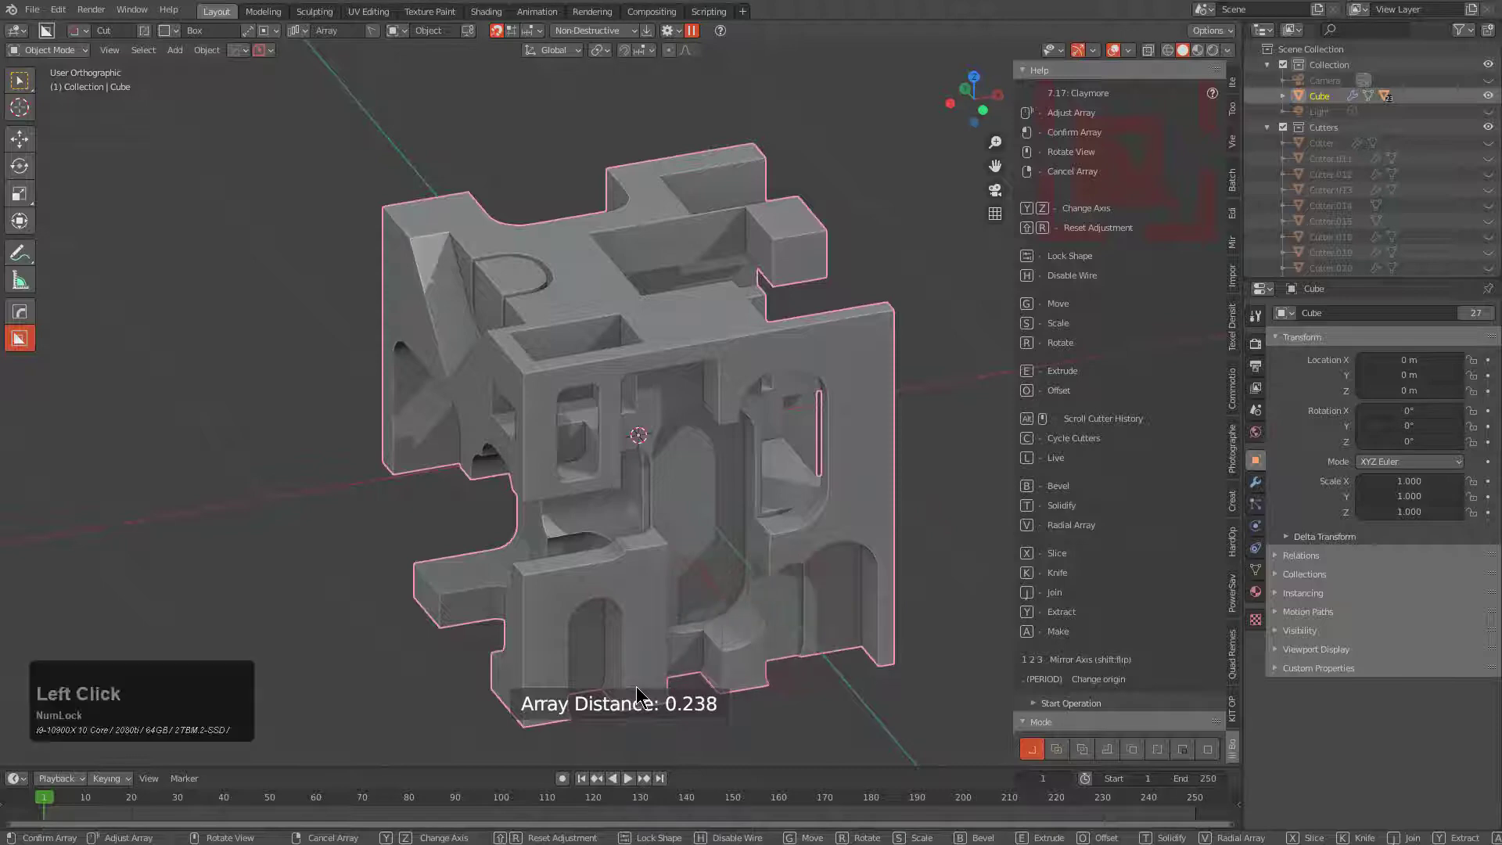
click(747, 573)
- Draw a beveled box cut about 0.182 deep on the lower edge of the adjacent side wall, array it, and lock the shape
middle_drag(849, 557, 556, 454)
mouse_move(600, 453)
mouse_down()
mouse_move(637, 527)
mouse_move(609, 563)
mouse_up()
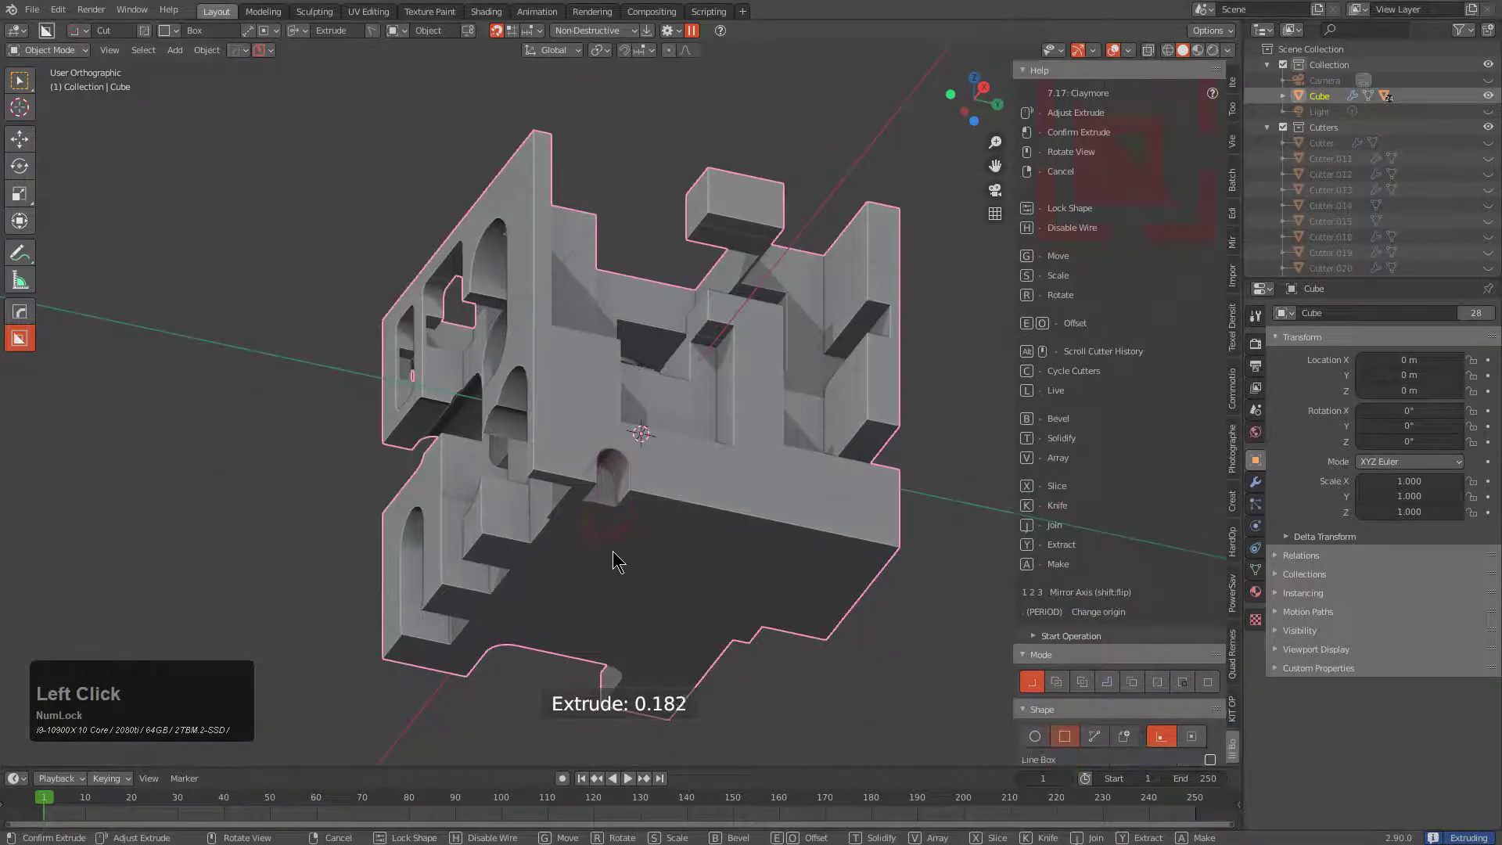
key(v)
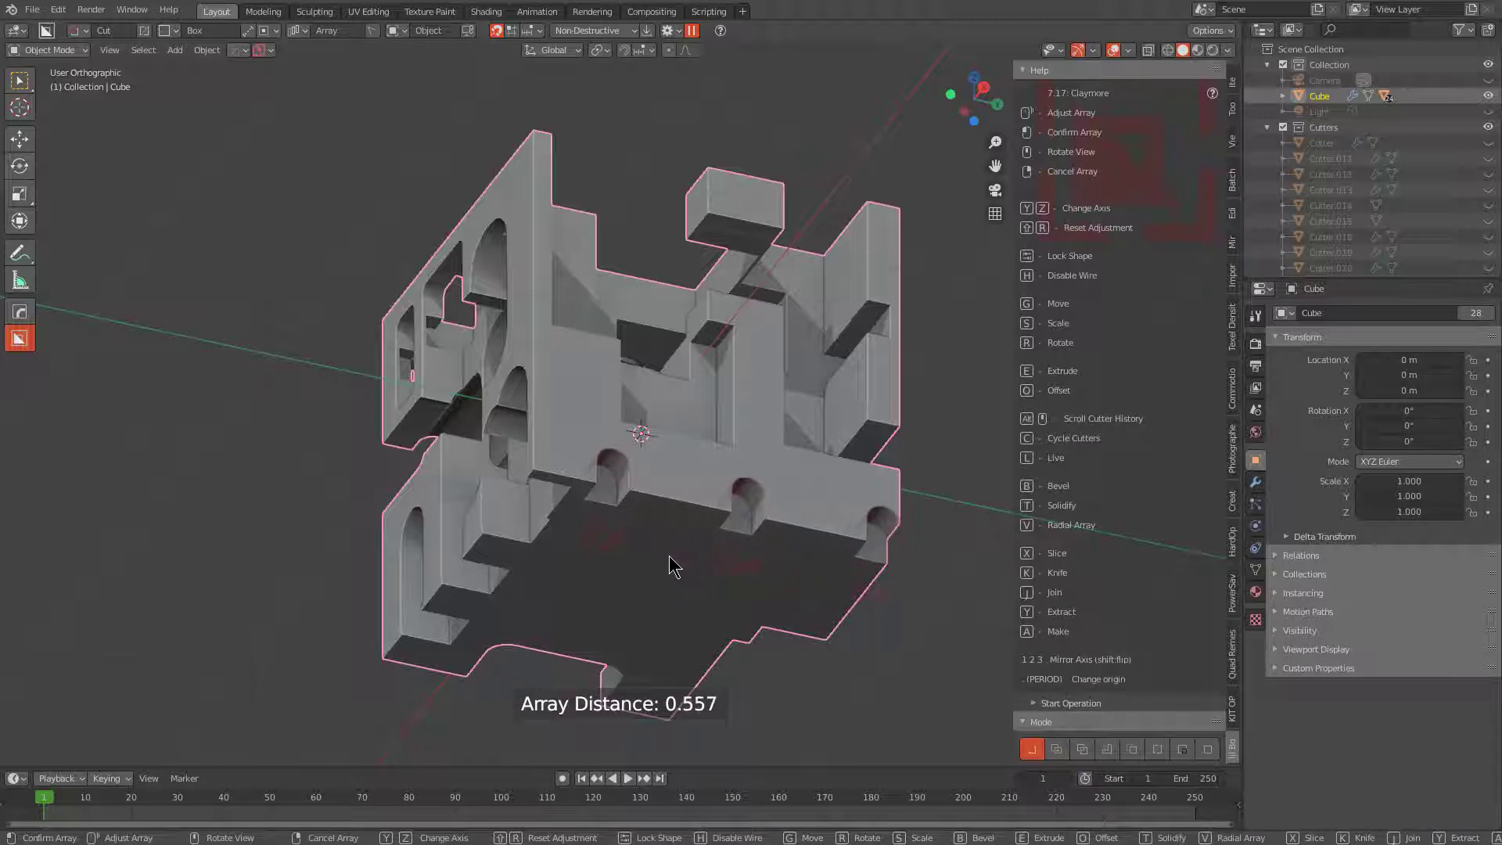
click(667, 557)
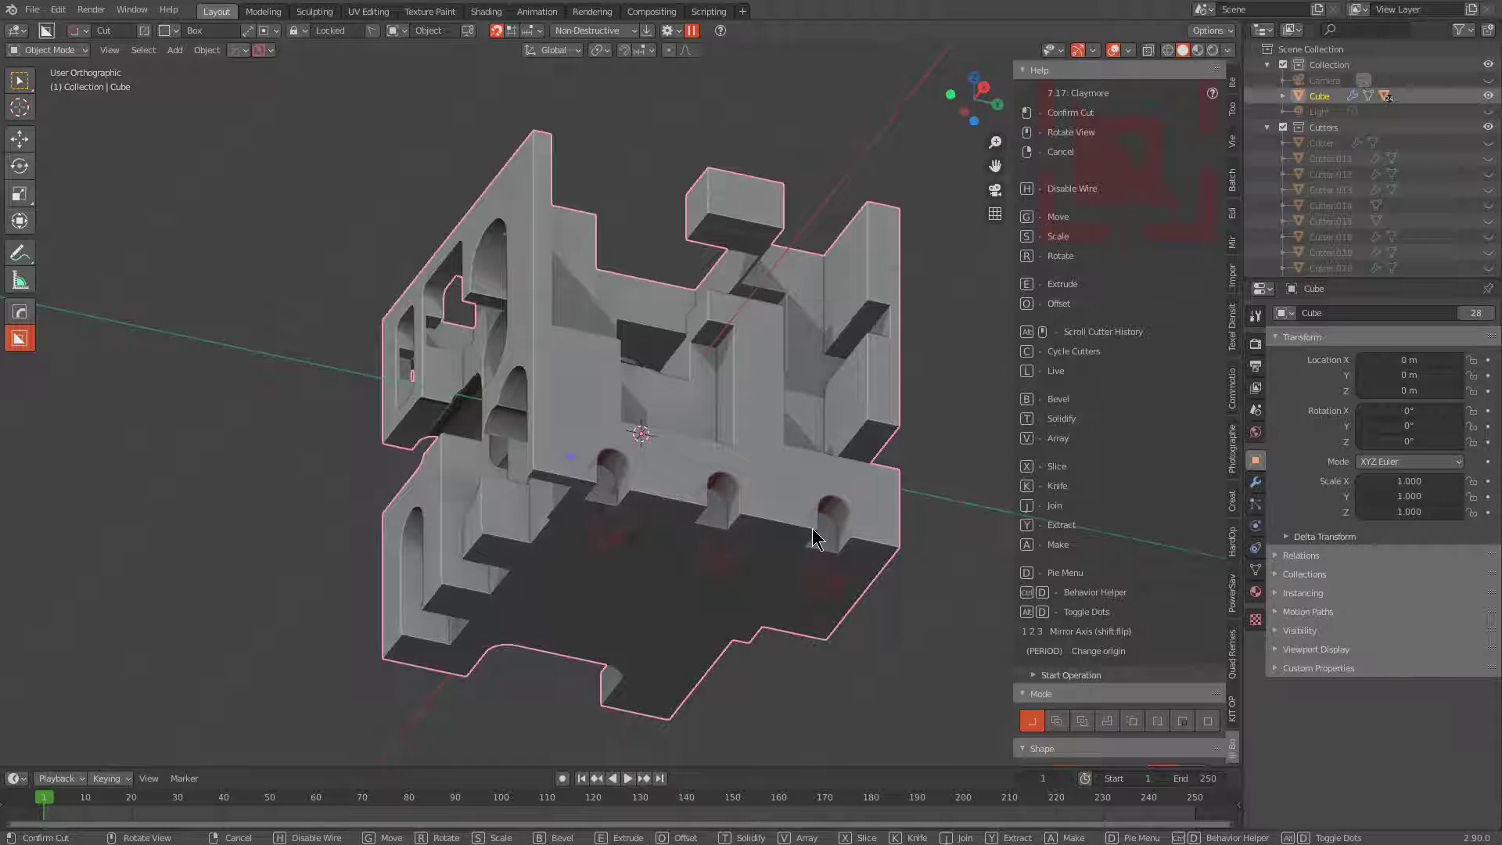
- Reset the array adjustment, cycle its axis, and confirm the arrayed cut along the wall at a distance of about 0.316
key(v)
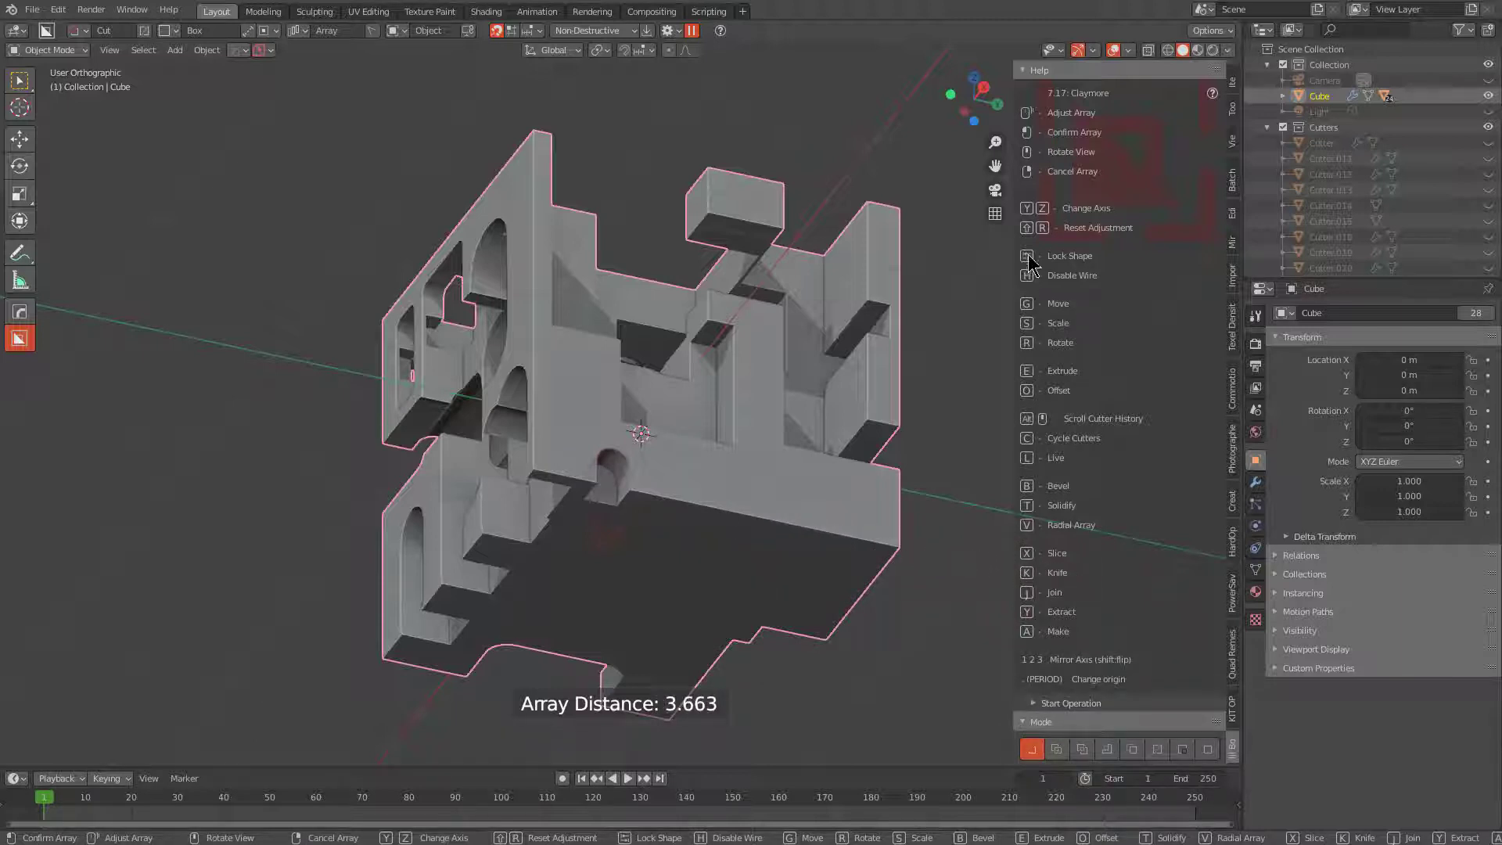
key(r)
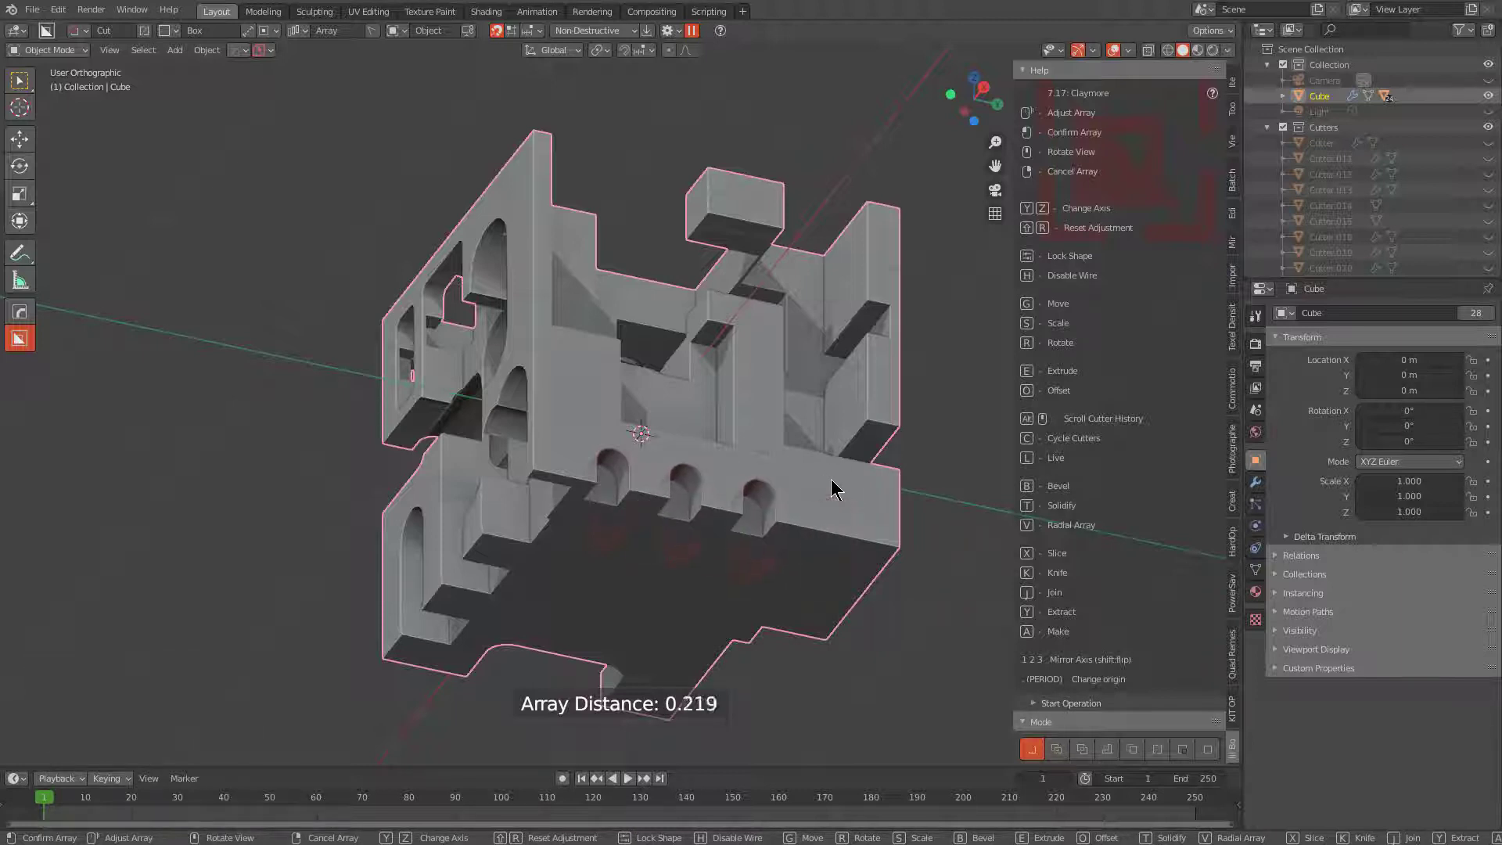
key(x)
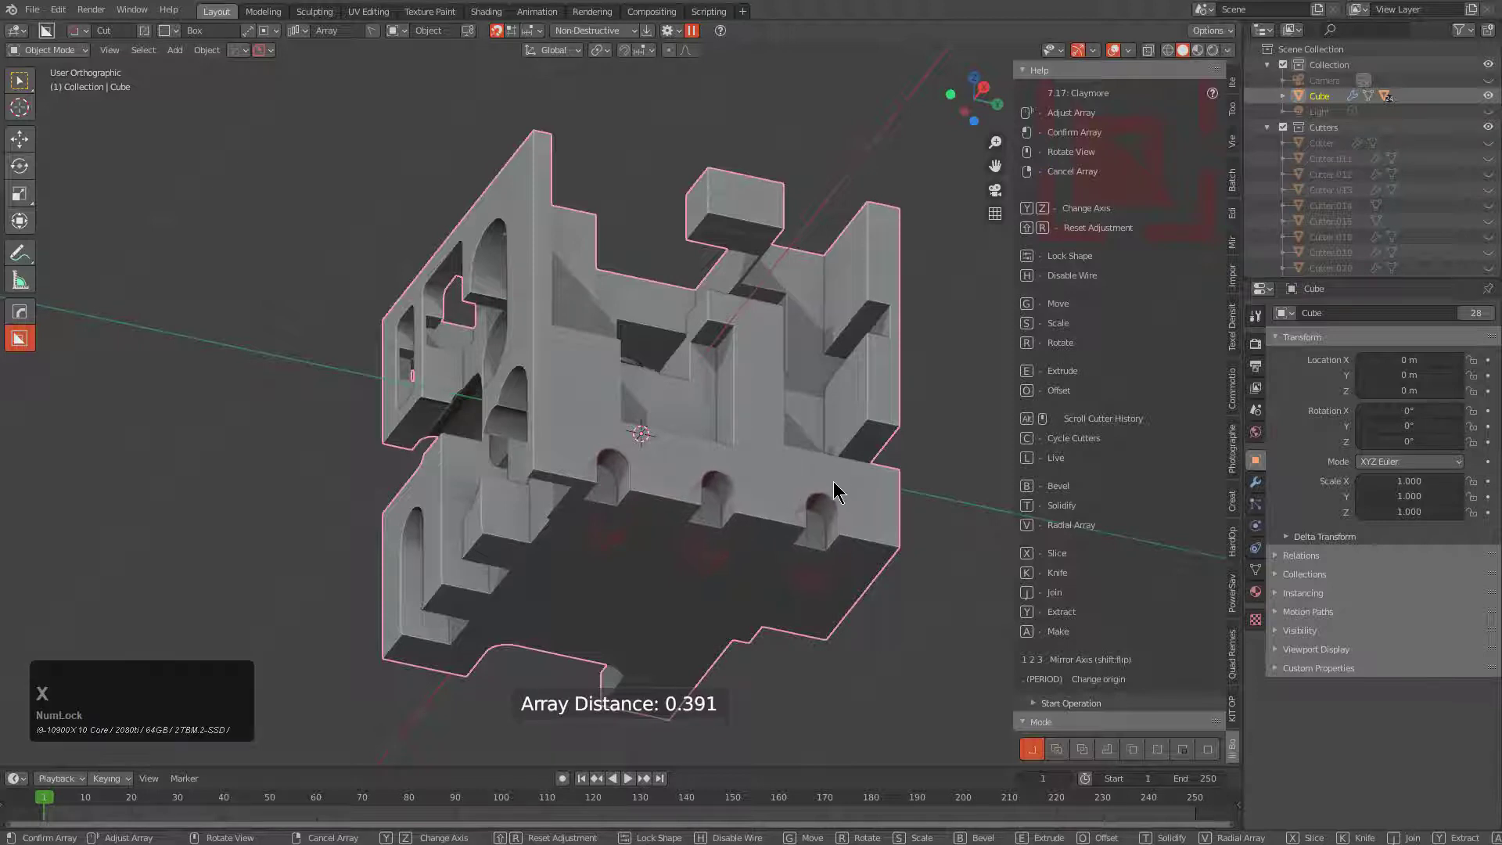
key(x)
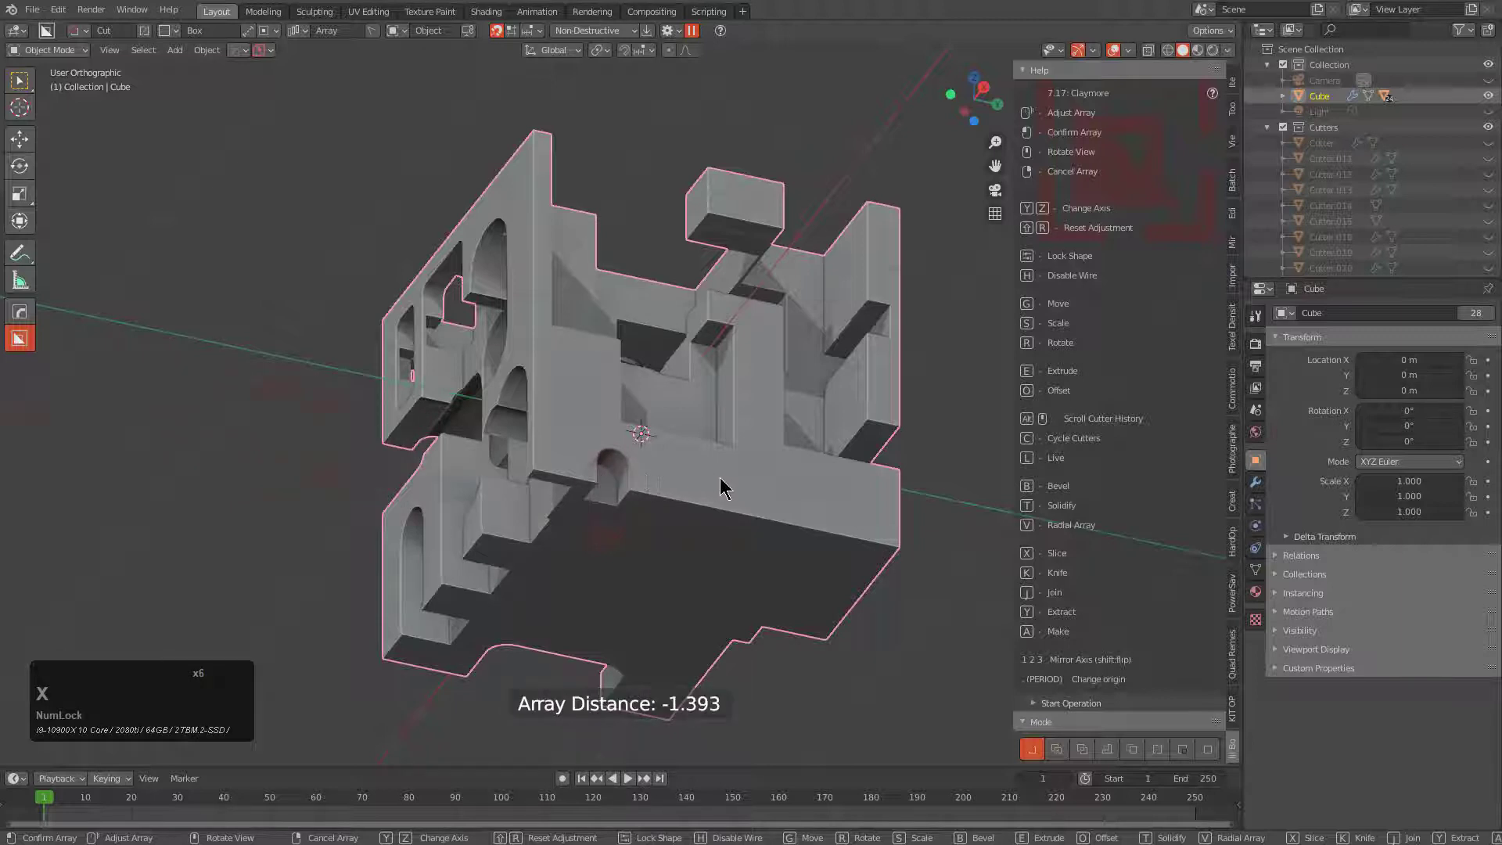
click(843, 489)
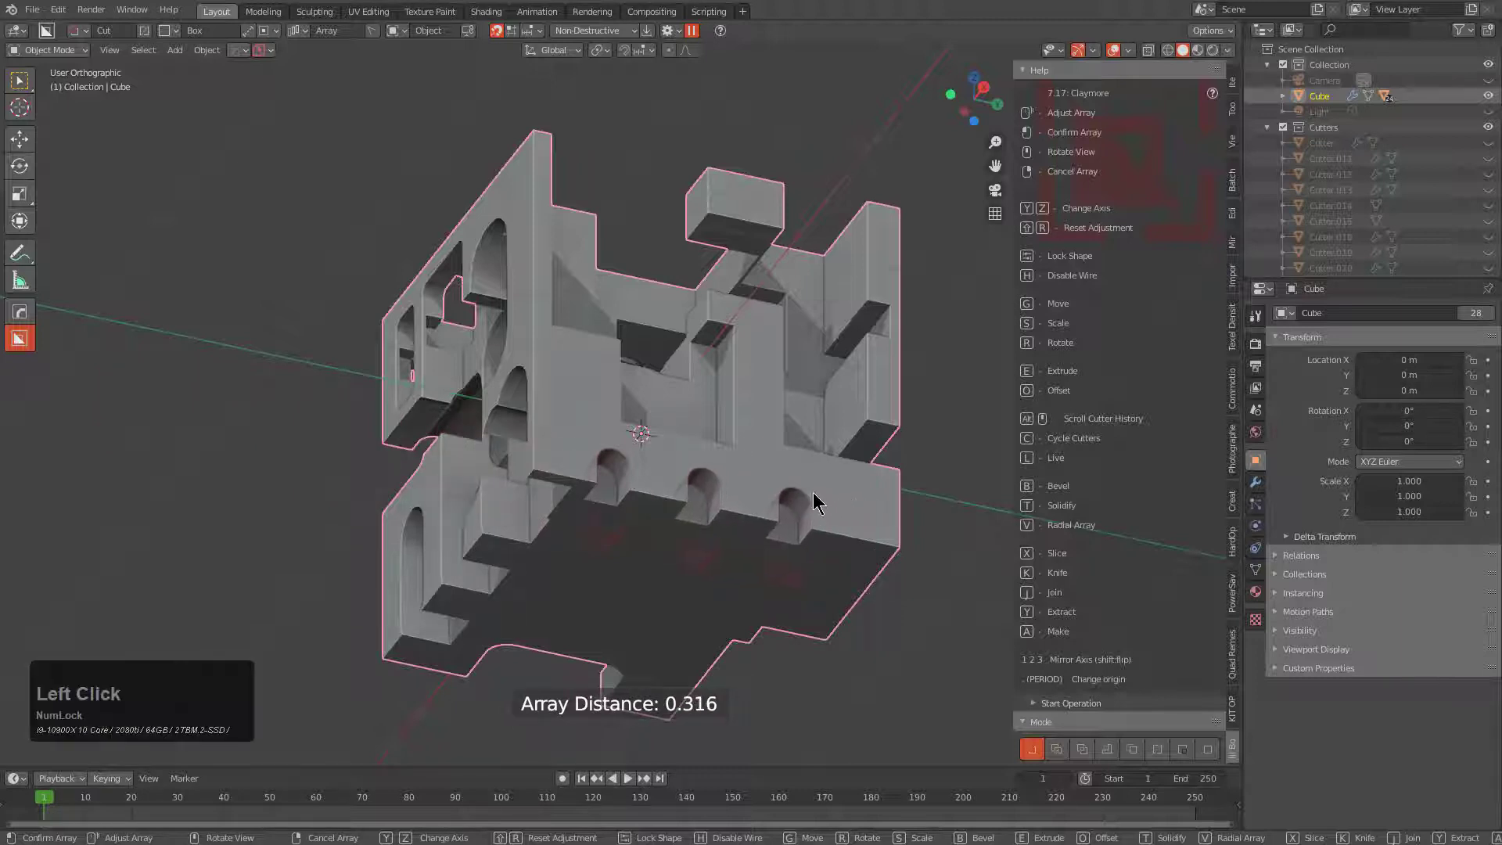
click(718, 495)
- Examine the heavily cut cube and its arched openings from several sides
middle_drag(718, 496, 734, 632)
scroll(740, 462, up, 1)
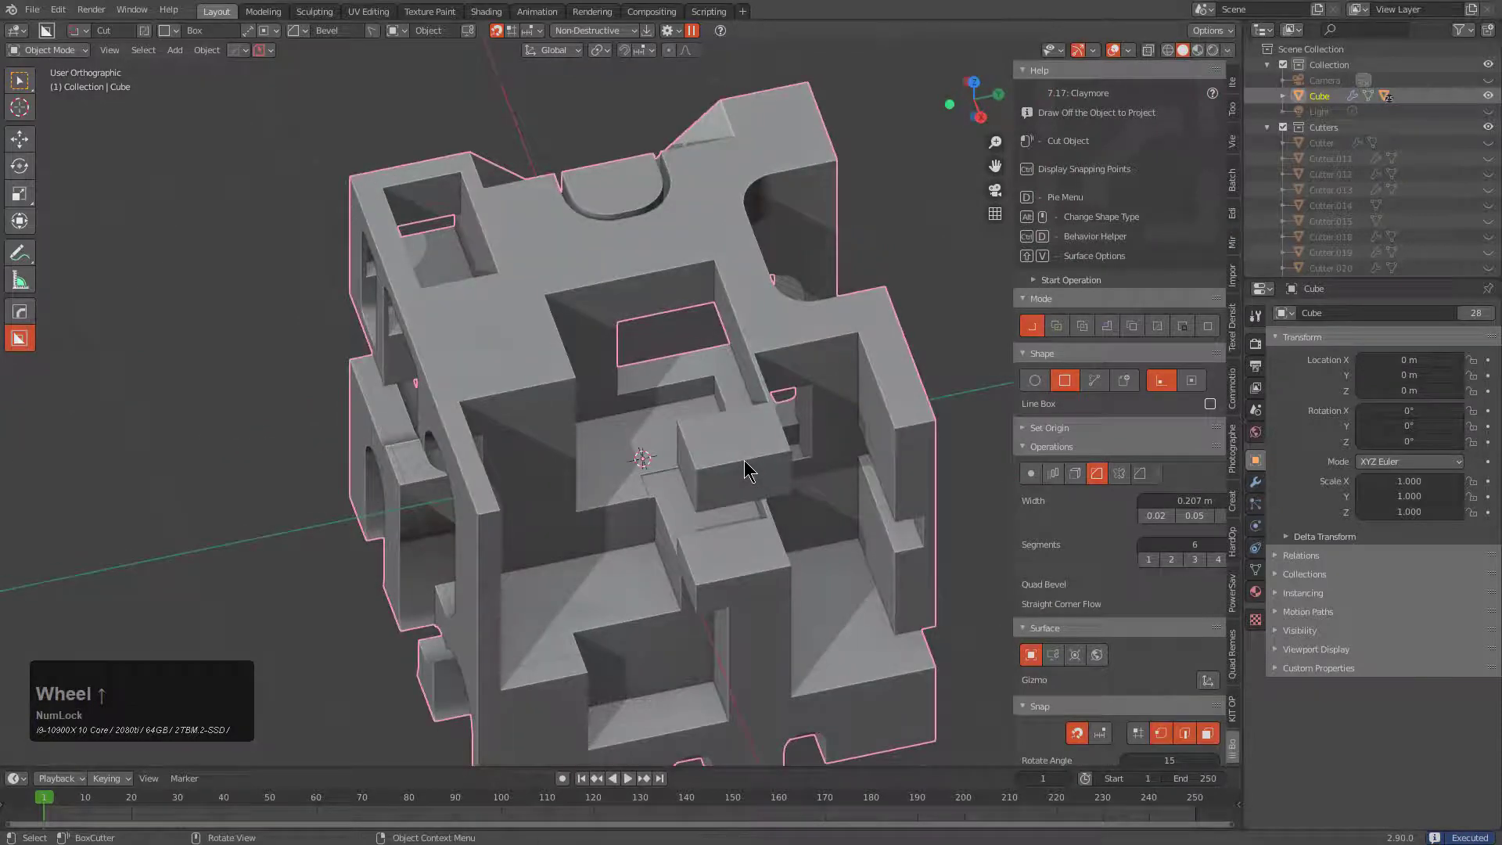
middle_drag(744, 460, 574, 400)
scroll(705, 457, down, 1)
scroll(575, 401, up, 1)
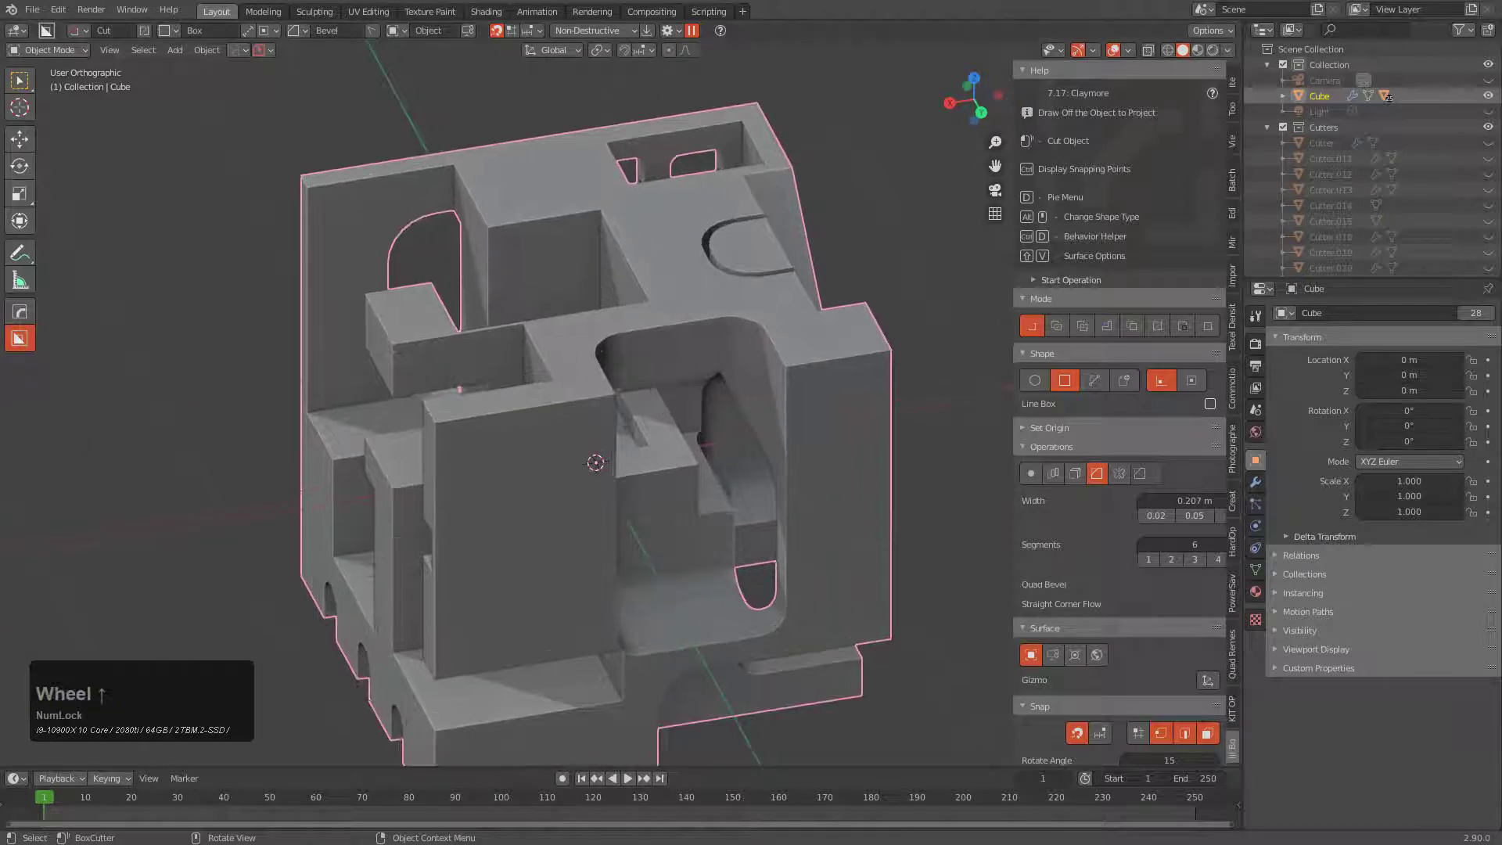
middle_drag(708, 205, 595, 364)
shift+scroll(594, 365, down, 1)
- Start a fresh scene with the default cube, discarding the unsaved changes
key(ctrl+q)
key(Return)
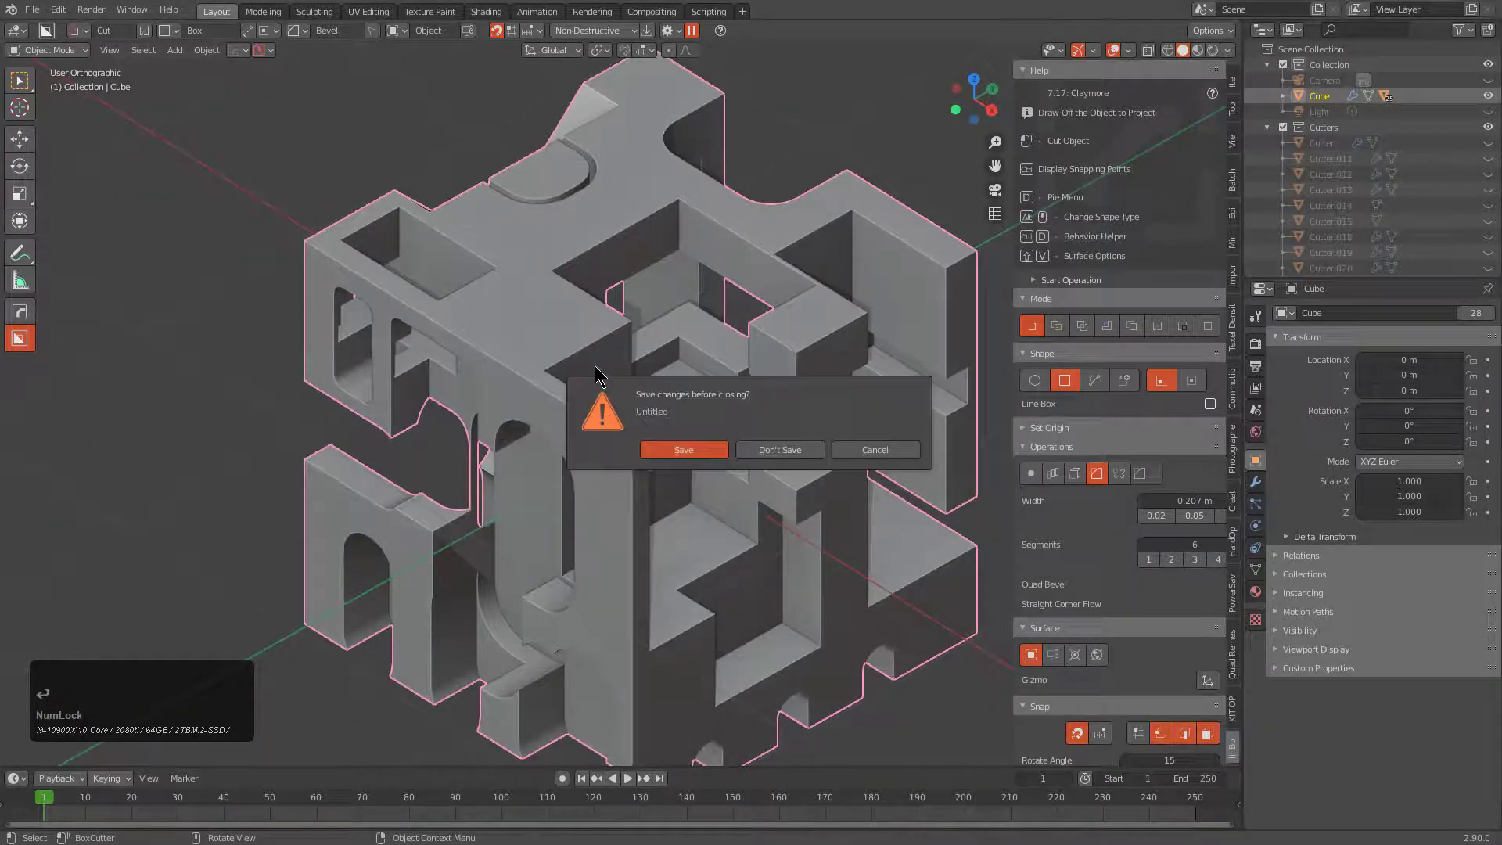
click(777, 458)
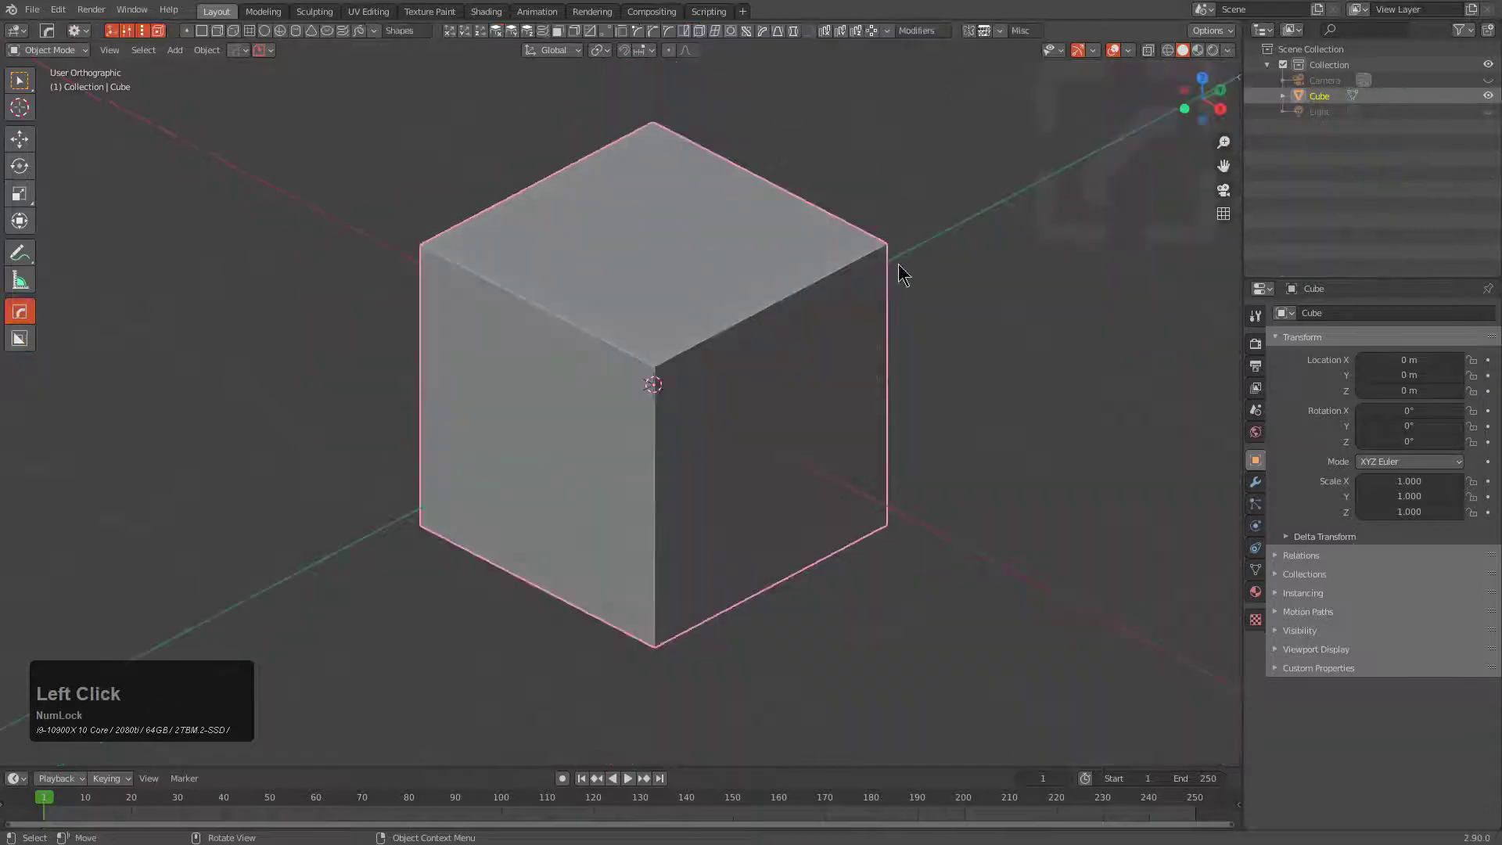
- Activate BoxCutter for the new cube and widen the sidebar showing its help and tool settings
middle_drag(899, 275, 823, 321)
scroll(876, 313, down, 1)
key(n)
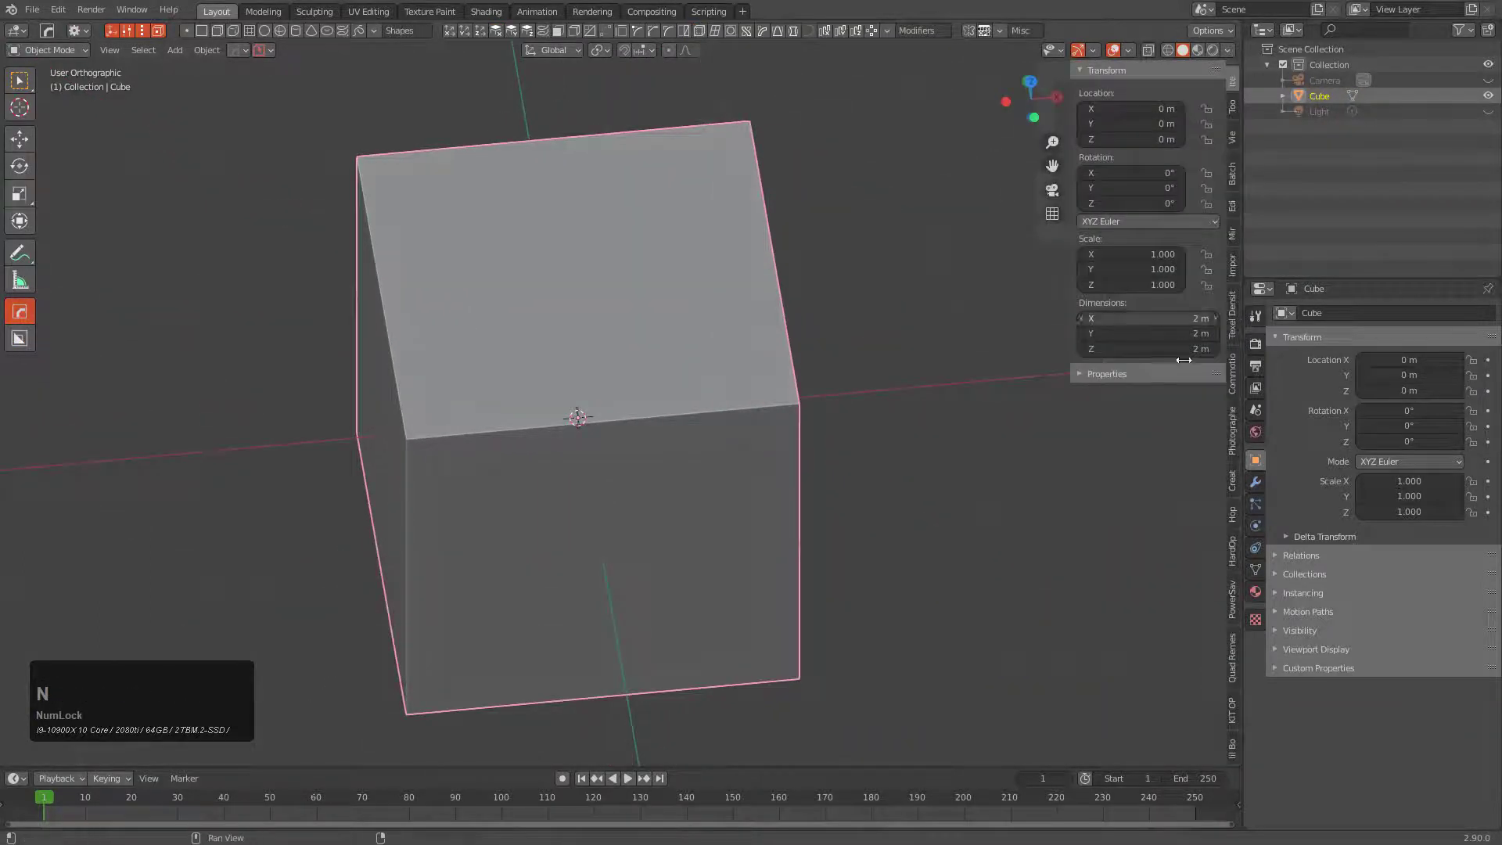
click(1232, 747)
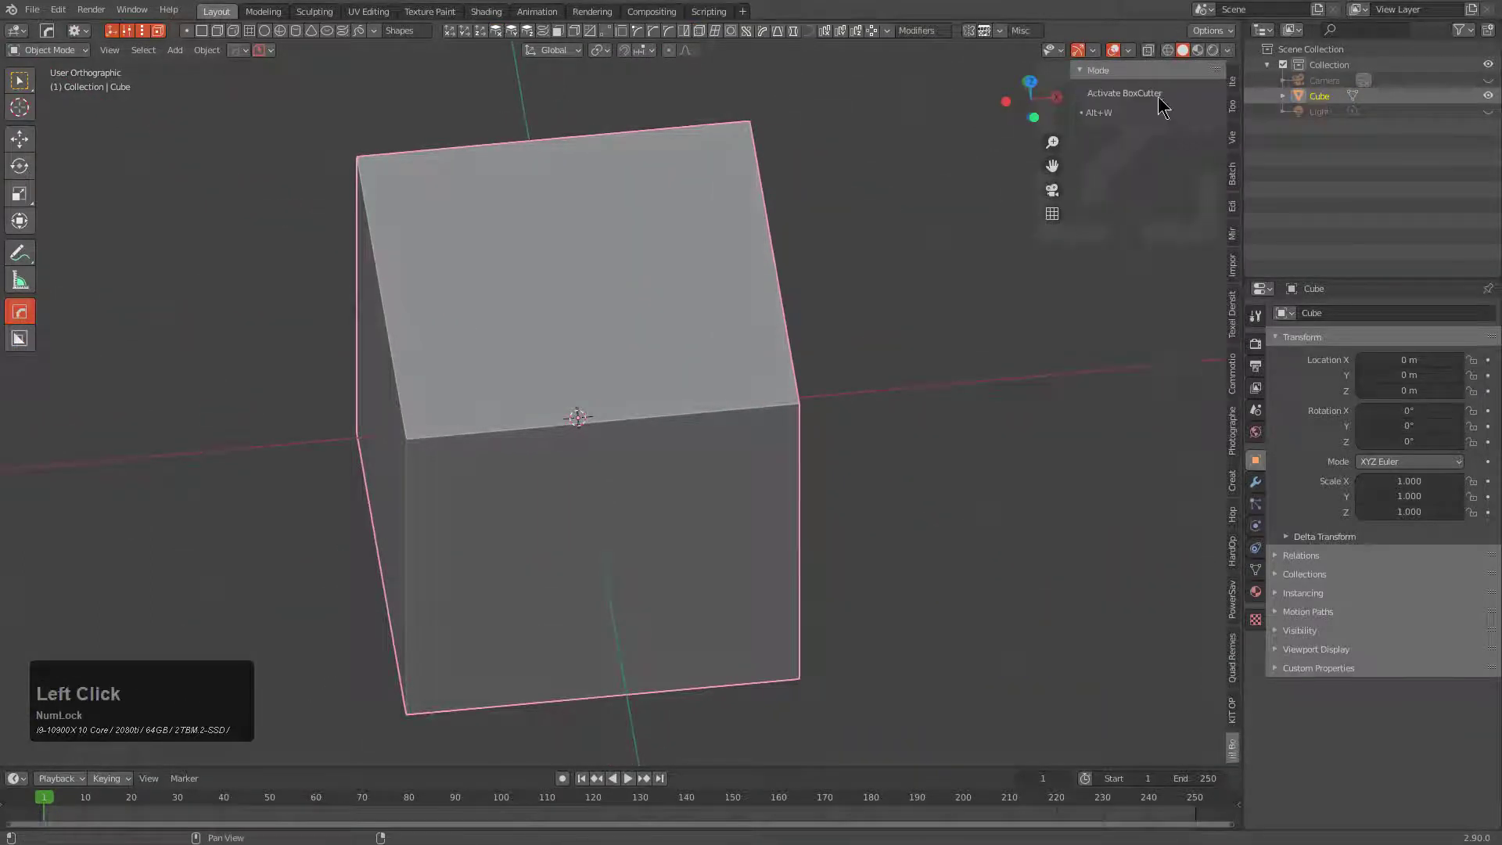
click(1134, 98)
middle_drag(938, 258, 973, 312)
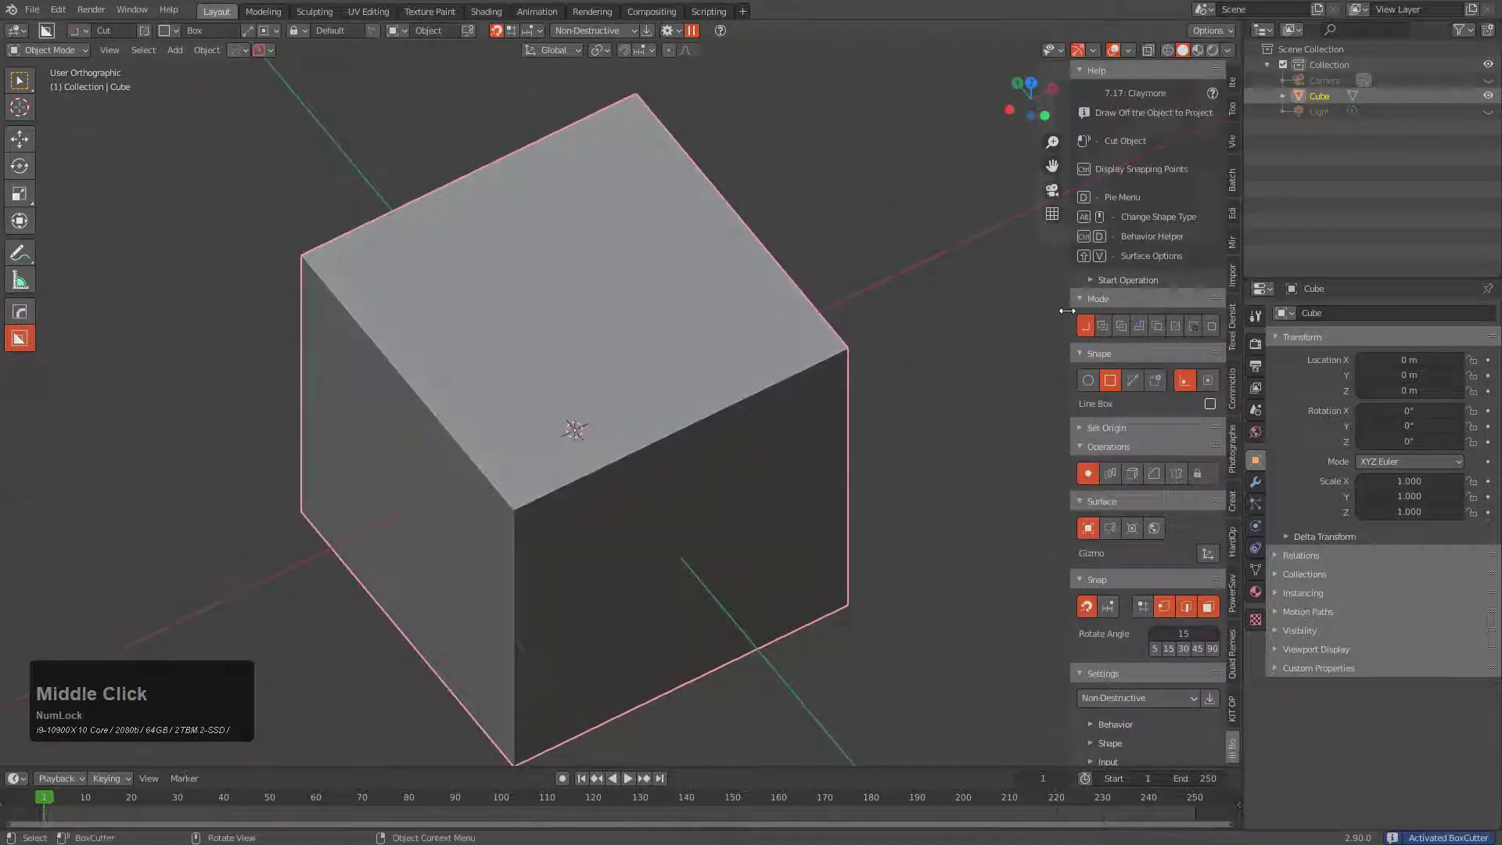
drag(1069, 312, 1012, 311)
- Cut a long box channel about 0.485 deep into the cube's top face, open at one side face
mouse_move(657, 385)
middle_down()
mouse_move(765, 346)
mouse_move(733, 303)
mouse_move(734, 259)
middle_up()
scroll(765, 346, up, 2)
drag(639, 371, 641, 565)
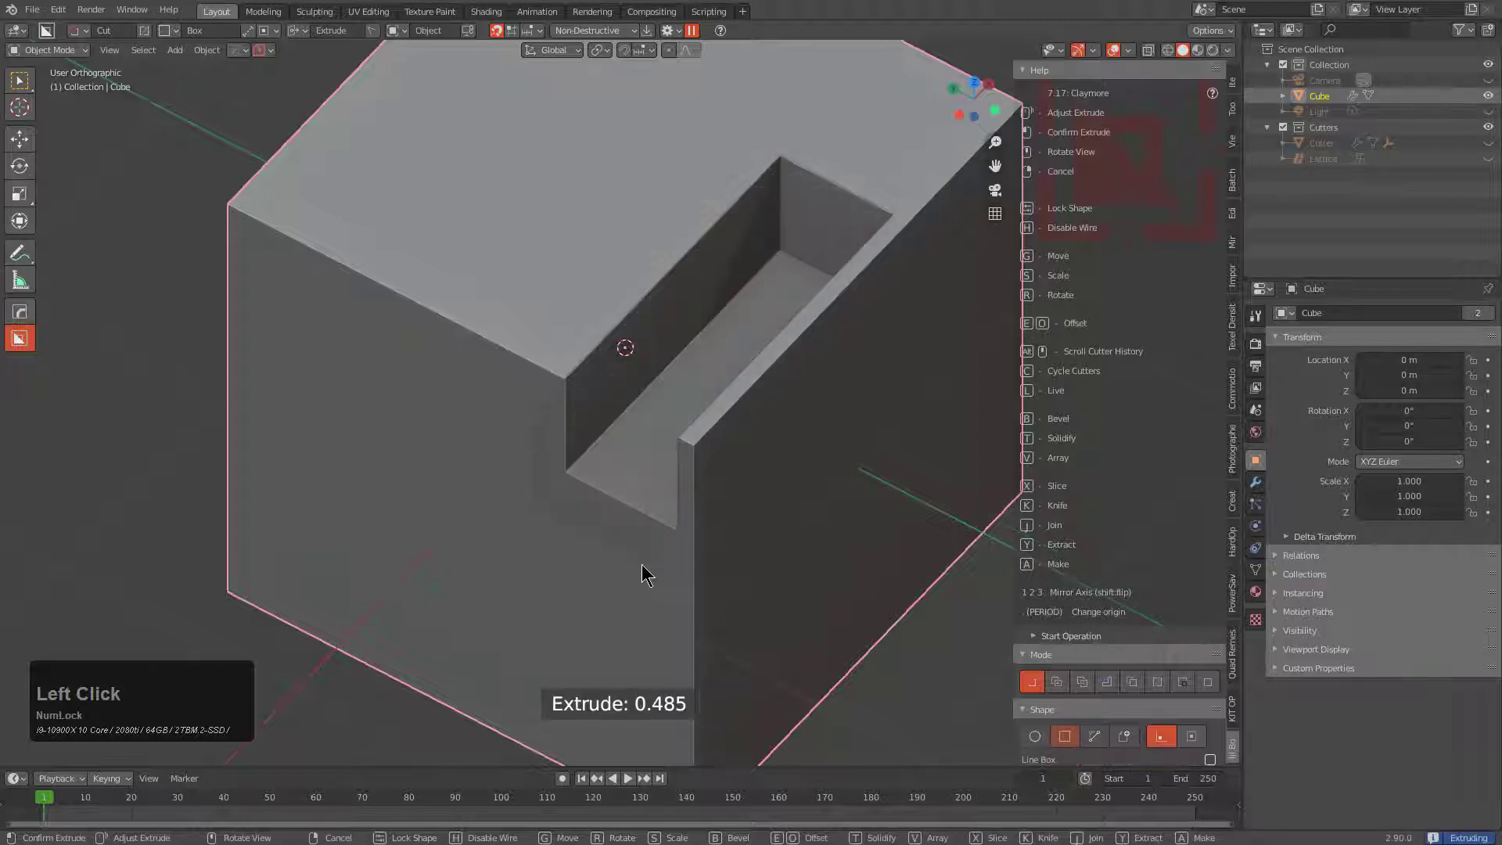
click(641, 564)
- Add three box cuts overlapping the channel, about 1.272 deep at its closed end and about 0.436 and 0.332 deep along its length
middle_drag(646, 480, 788, 193)
drag(787, 146, 862, 197)
click(762, 300)
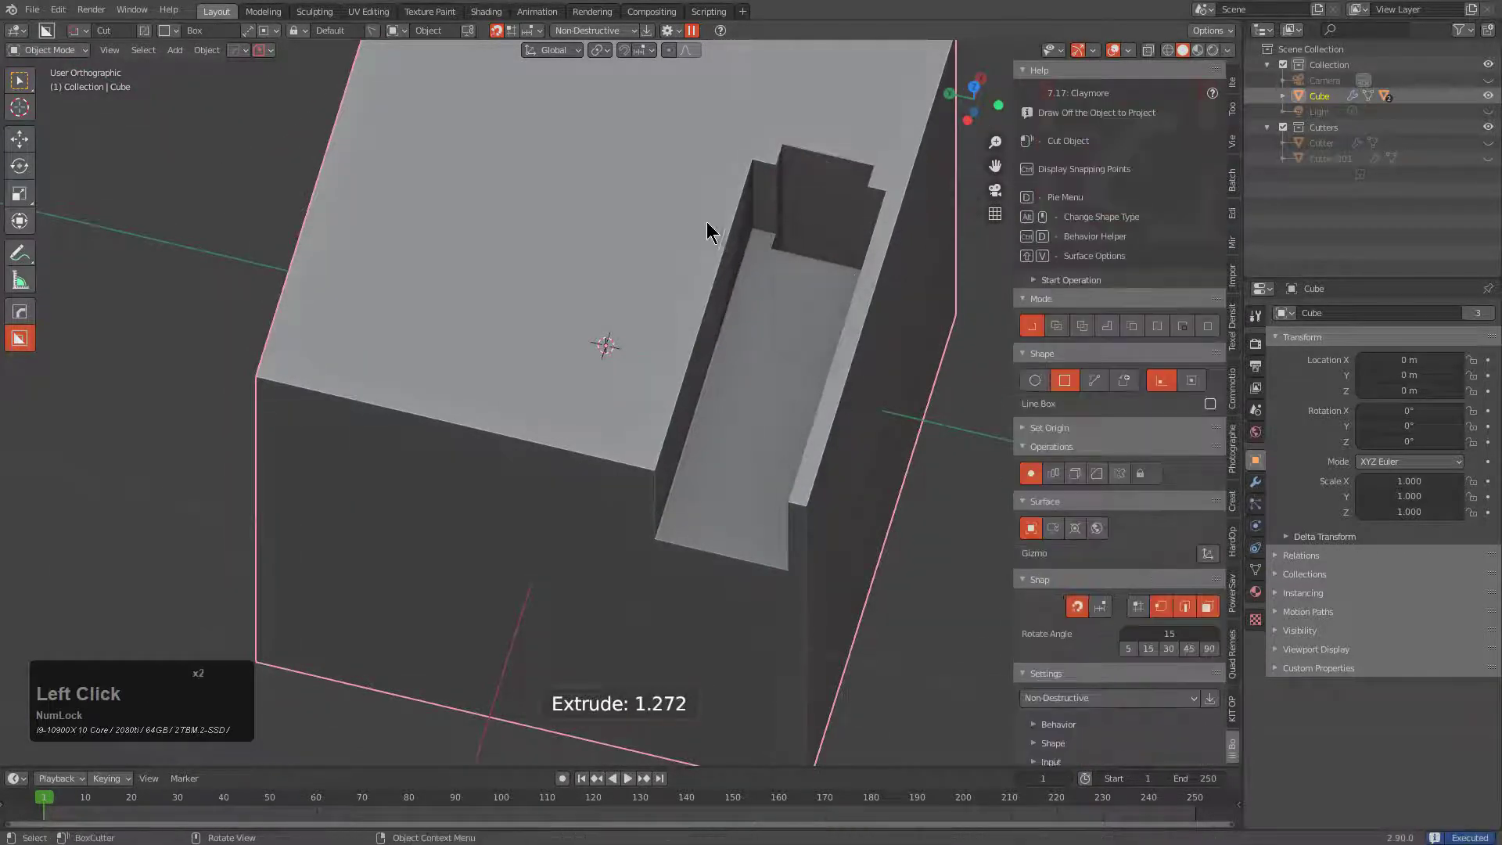
drag(706, 222, 840, 362)
click(835, 424)
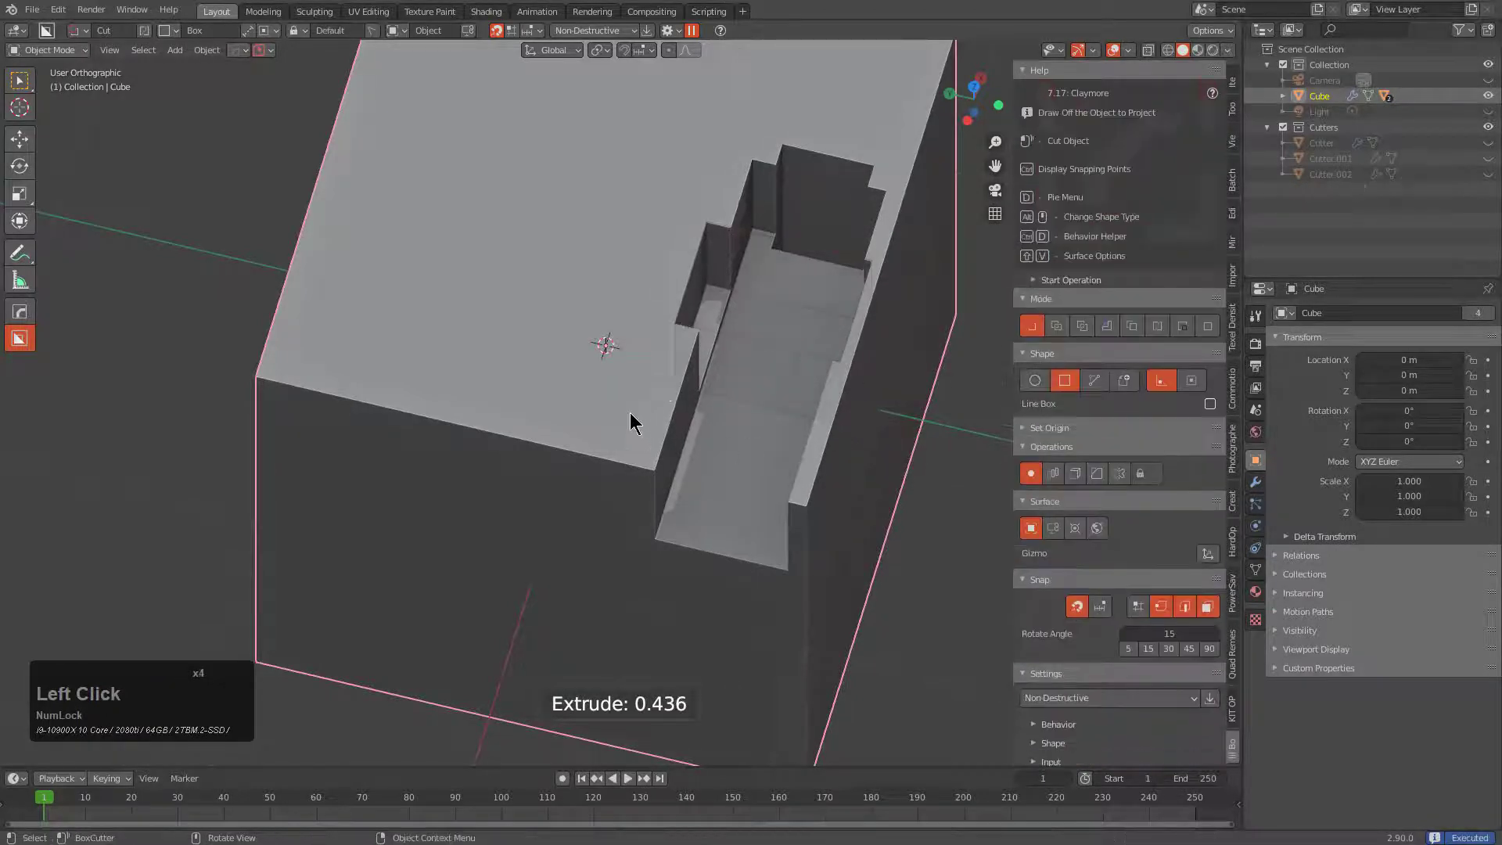
drag(696, 387, 813, 454)
click(813, 453)
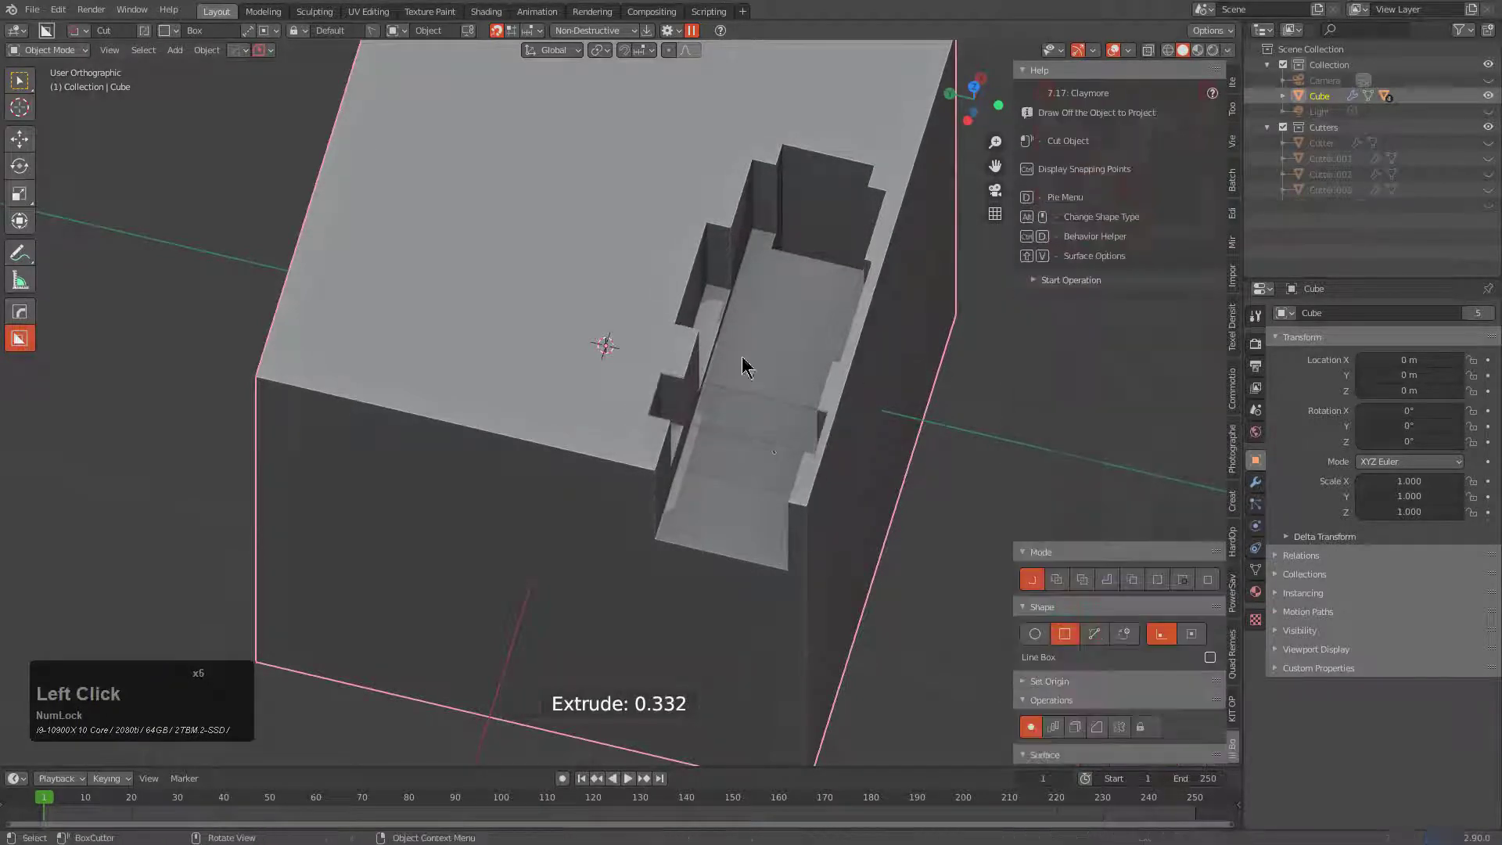
- Cut nested boxes into the channel's floor, starting with one about 0.152 deep, plus a narrow notch about 0.361 deep at the closed end
drag(770, 261, 743, 649)
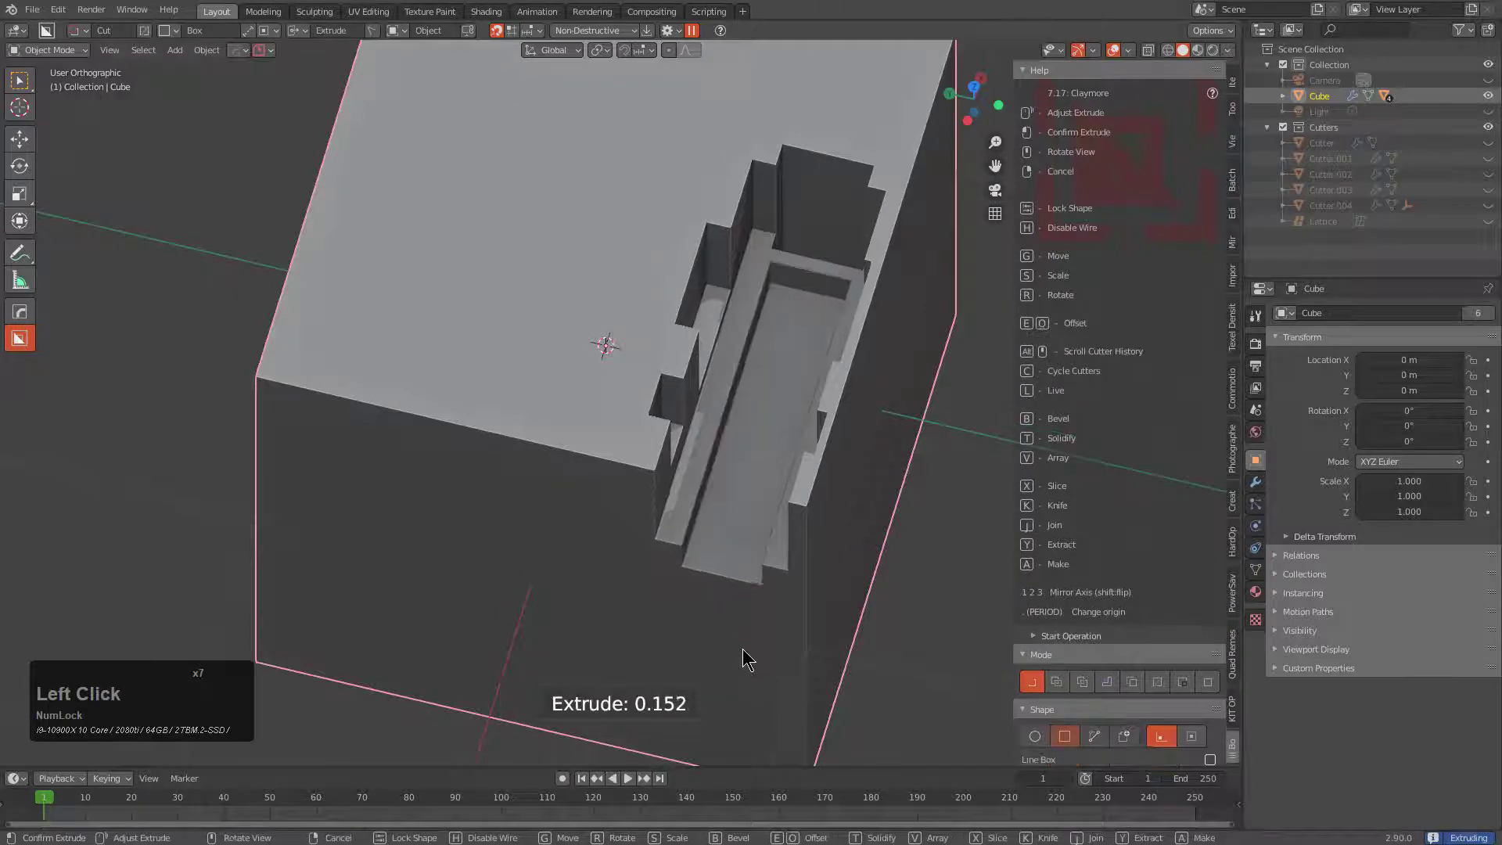
click(736, 420)
mouse_move(744, 332)
mouse_down()
mouse_move(826, 391)
mouse_move(815, 425)
mouse_up()
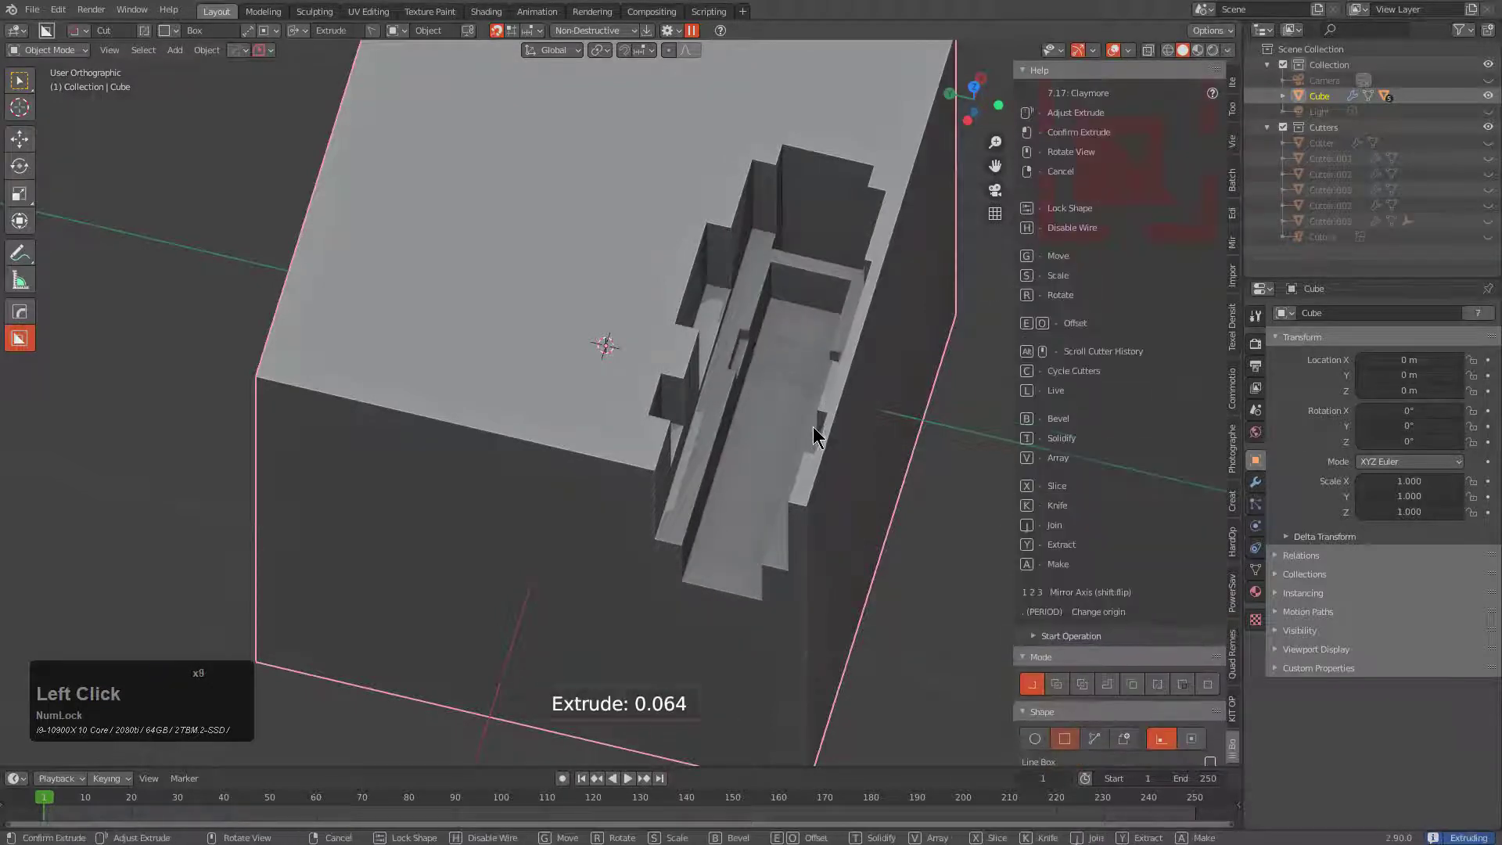
click(811, 500)
drag(719, 427, 791, 539)
click(768, 641)
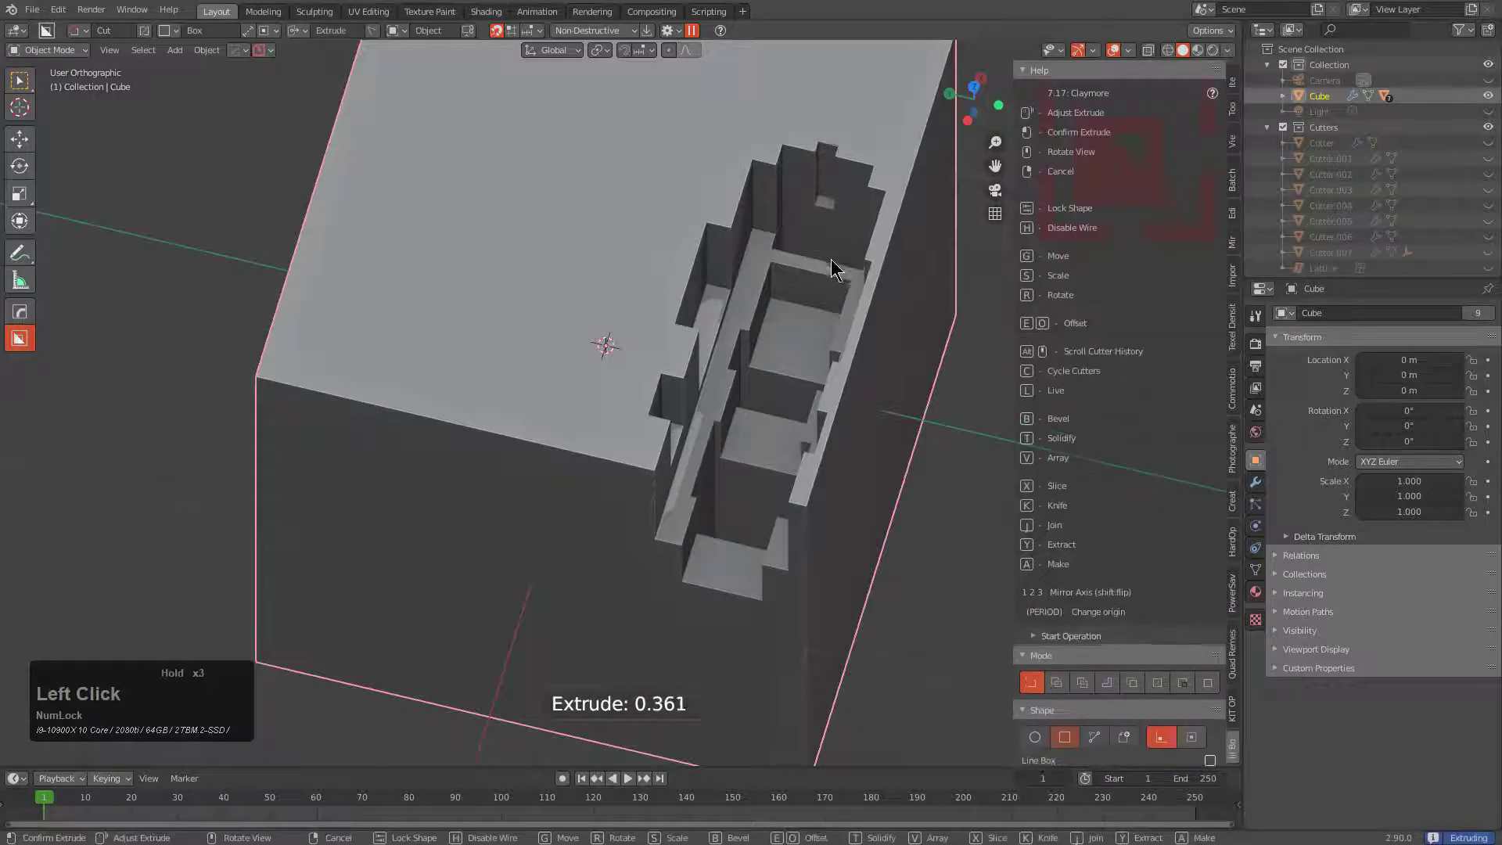
click(831, 260)
- Draw a box about 0.922 deep around the whole detailed channel and extract that region as a custom cutter shape
scroll(831, 260, down, 2)
middle_drag(831, 259, 771, 235)
scroll(736, 145, up, 2)
mouse_move(732, 134)
mouse_down()
mouse_move(704, 476)
mouse_move(717, 525)
mouse_up()
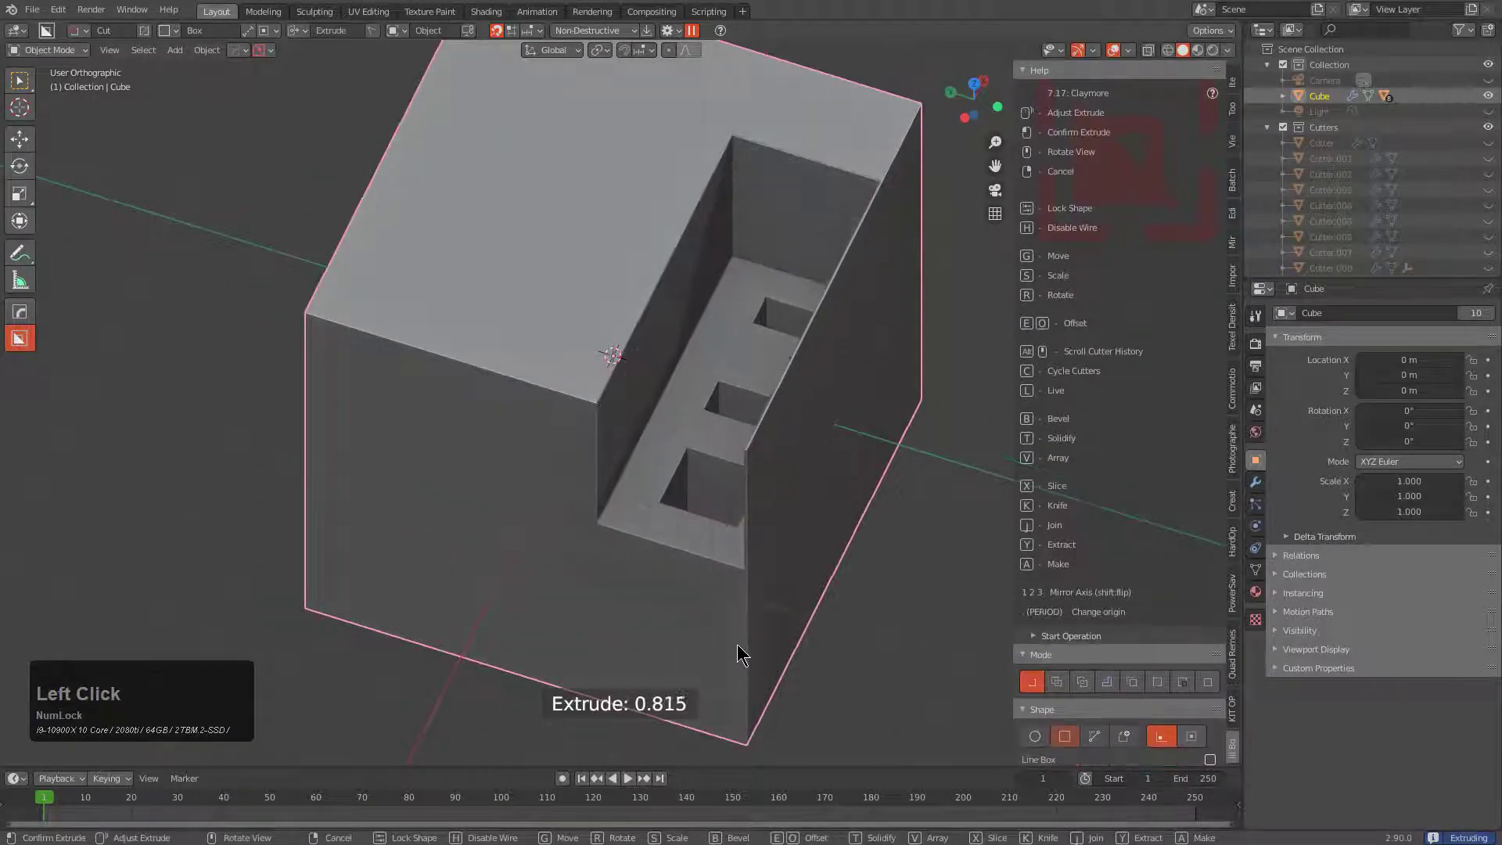
key(y)
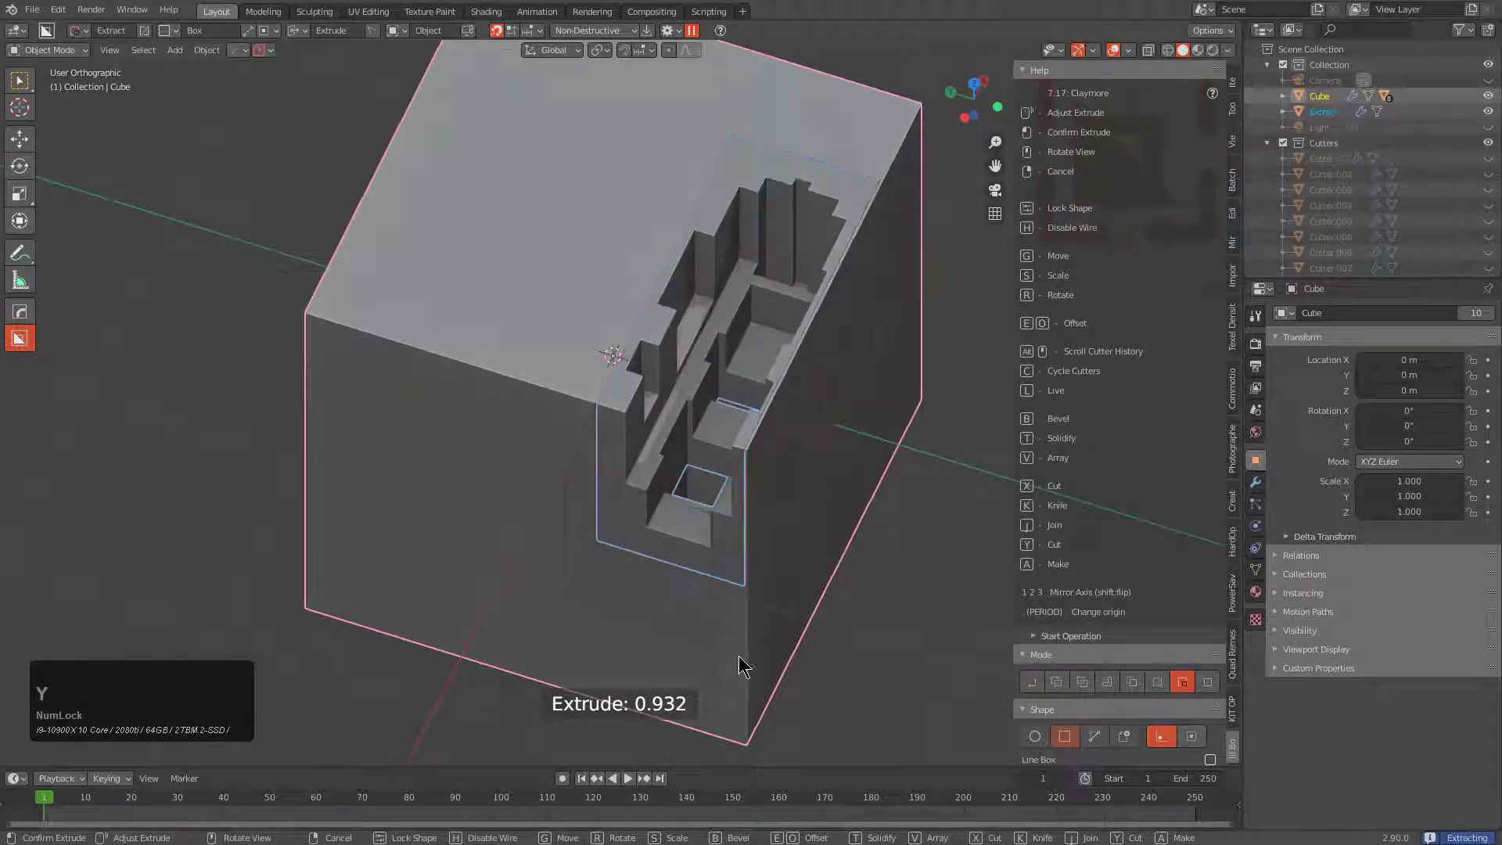
click(749, 657)
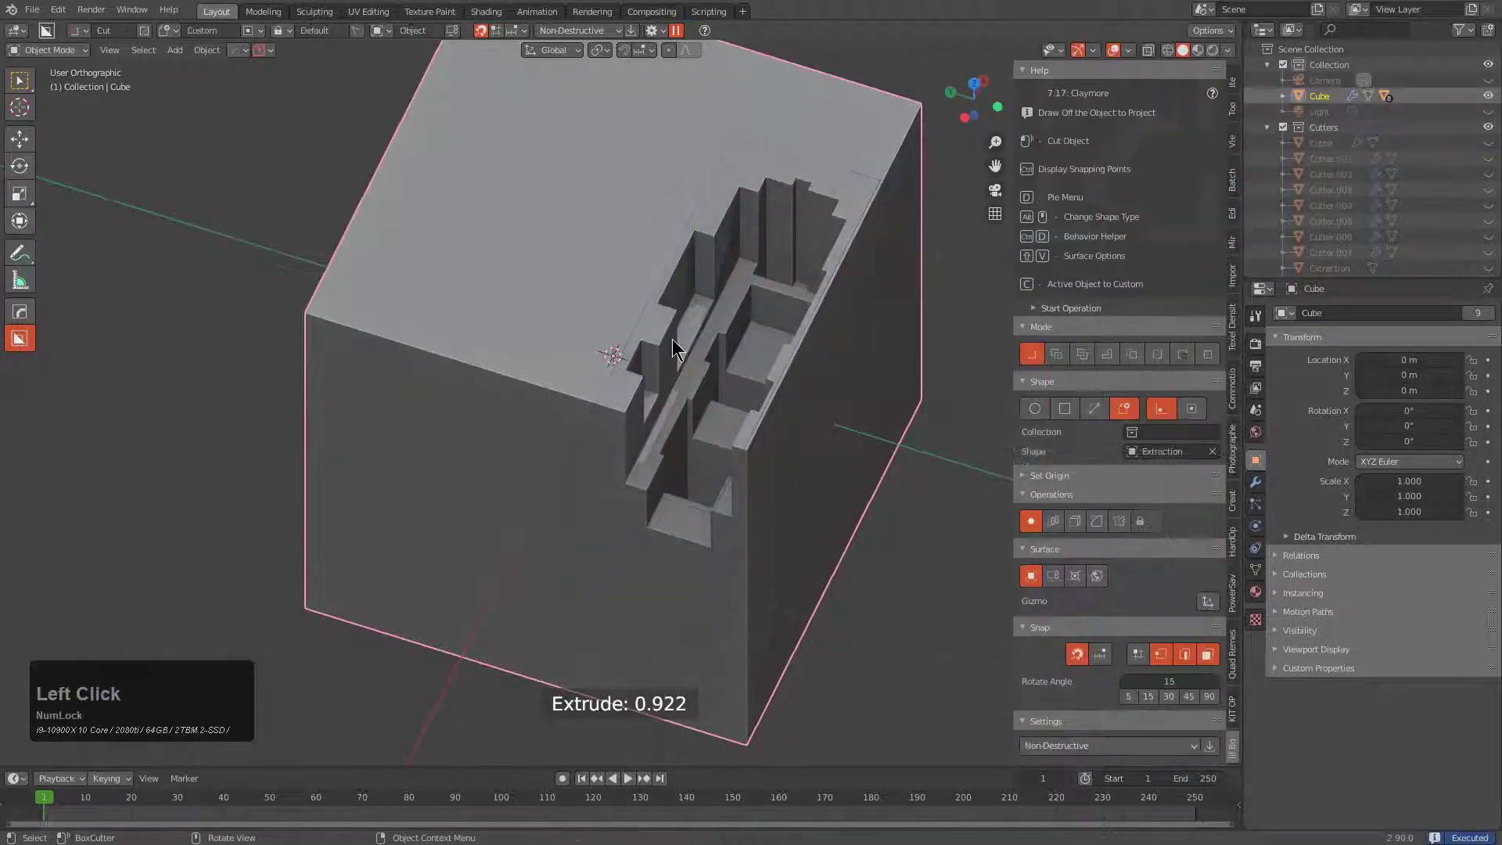
middle_drag(669, 314, 765, 337)
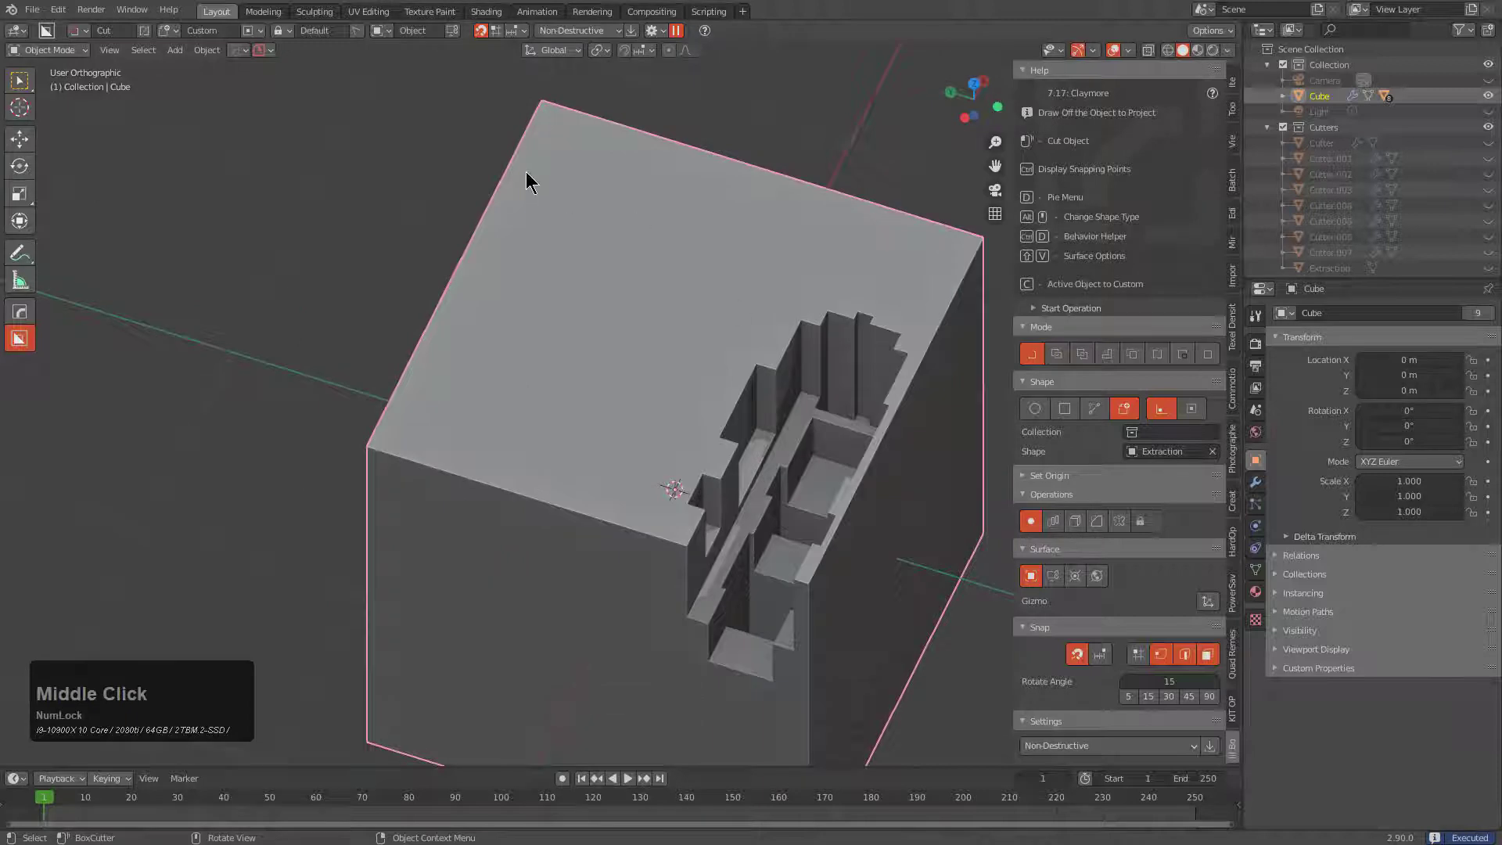
- Cut the extracted custom shape about 1.307 deep into the top face alongside the edge opposite the detailed channel
drag(507, 176, 517, 481)
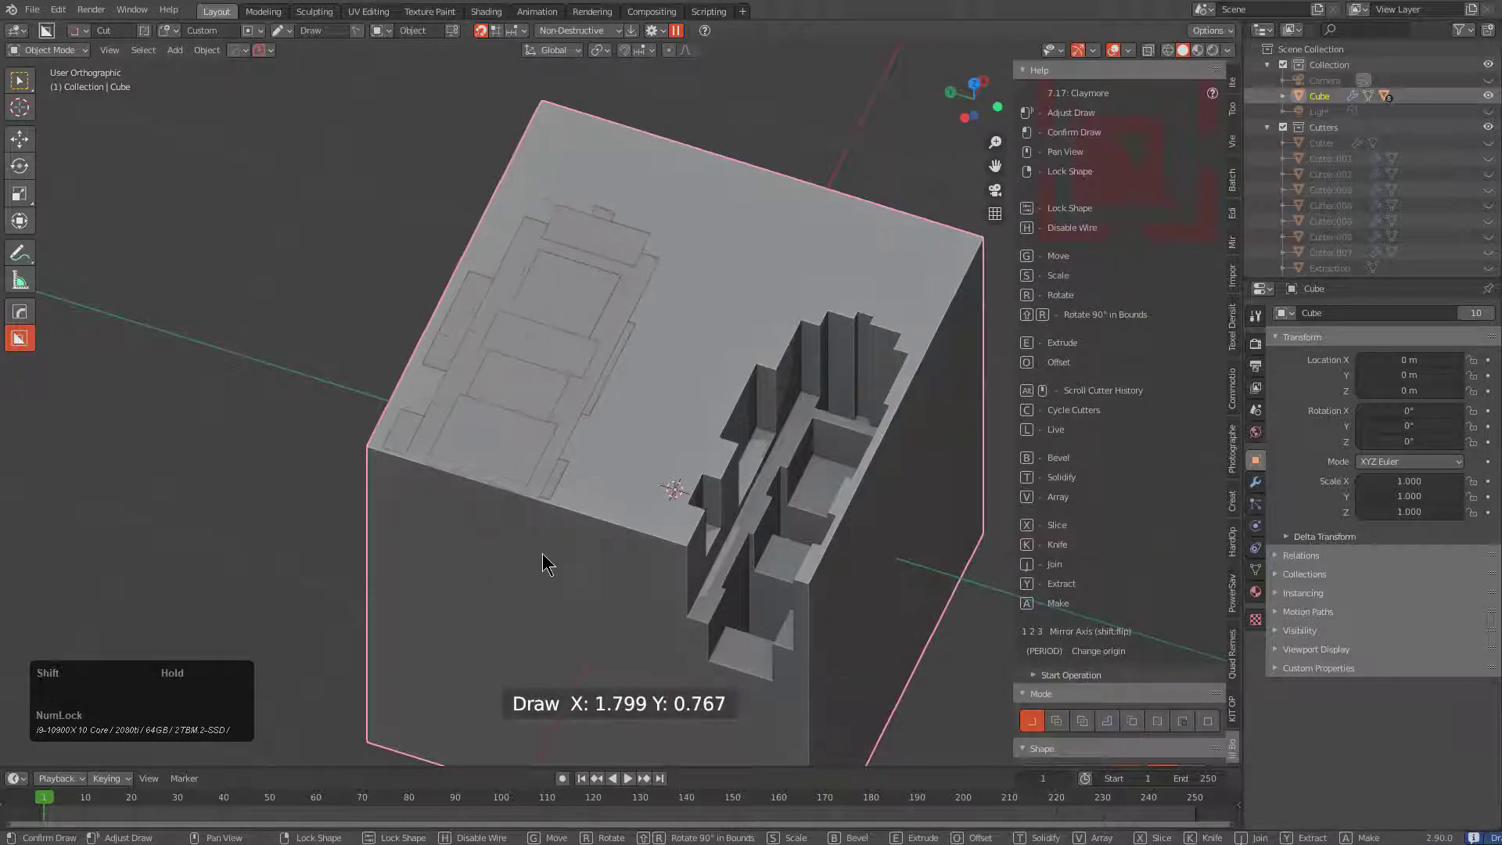
mouse_move(543, 563)
shift+mouse_down()
mouse_move(532, 450)
mouse_move(557, 522)
shift+mouse_up()
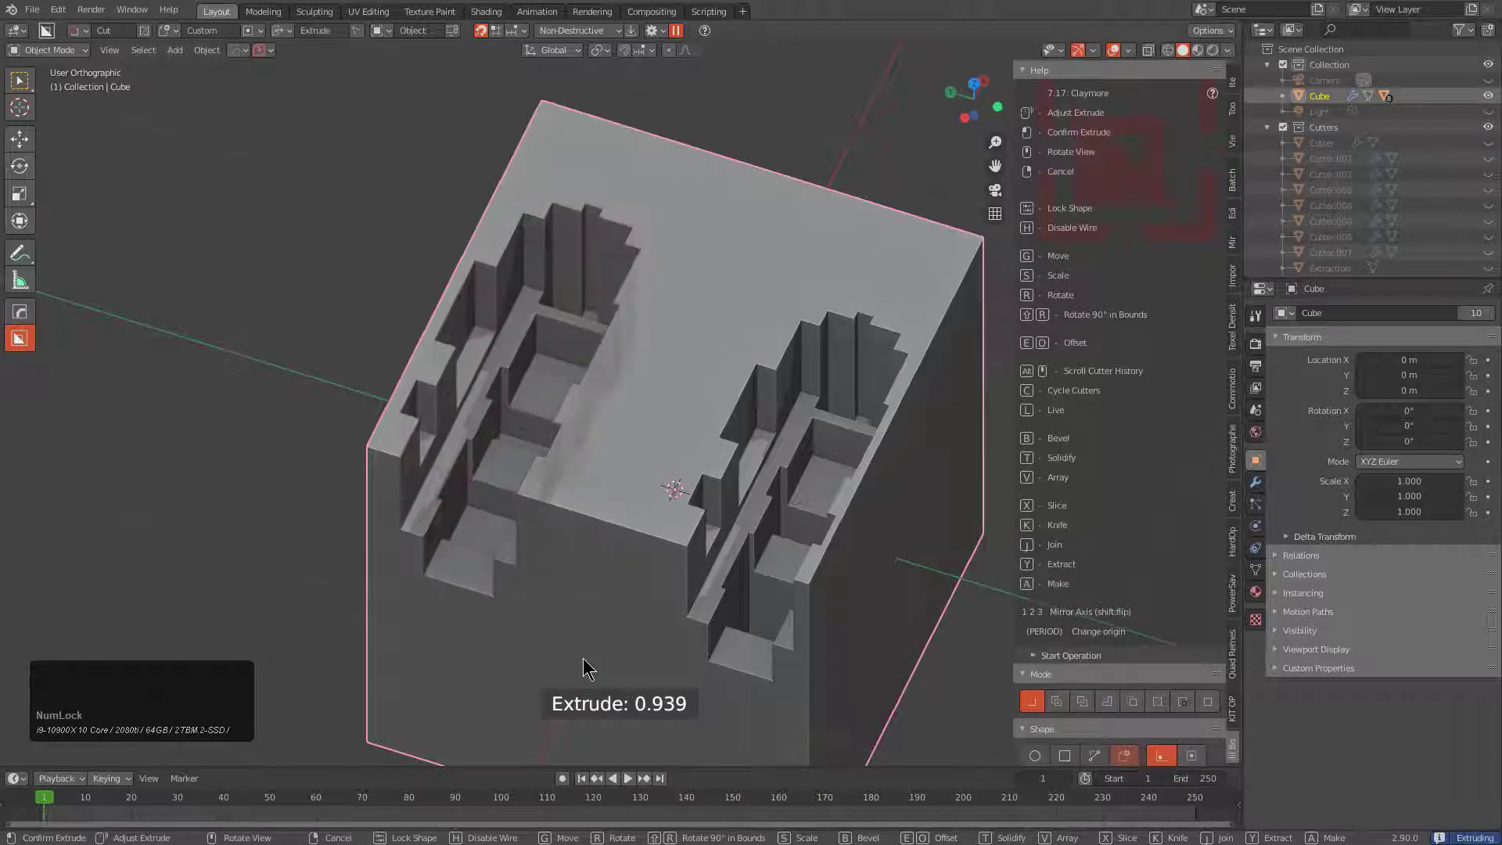
click(558, 463)
mouse_move(558, 463)
middle_down()
mouse_move(597, 369)
mouse_move(563, 462)
middle_up()
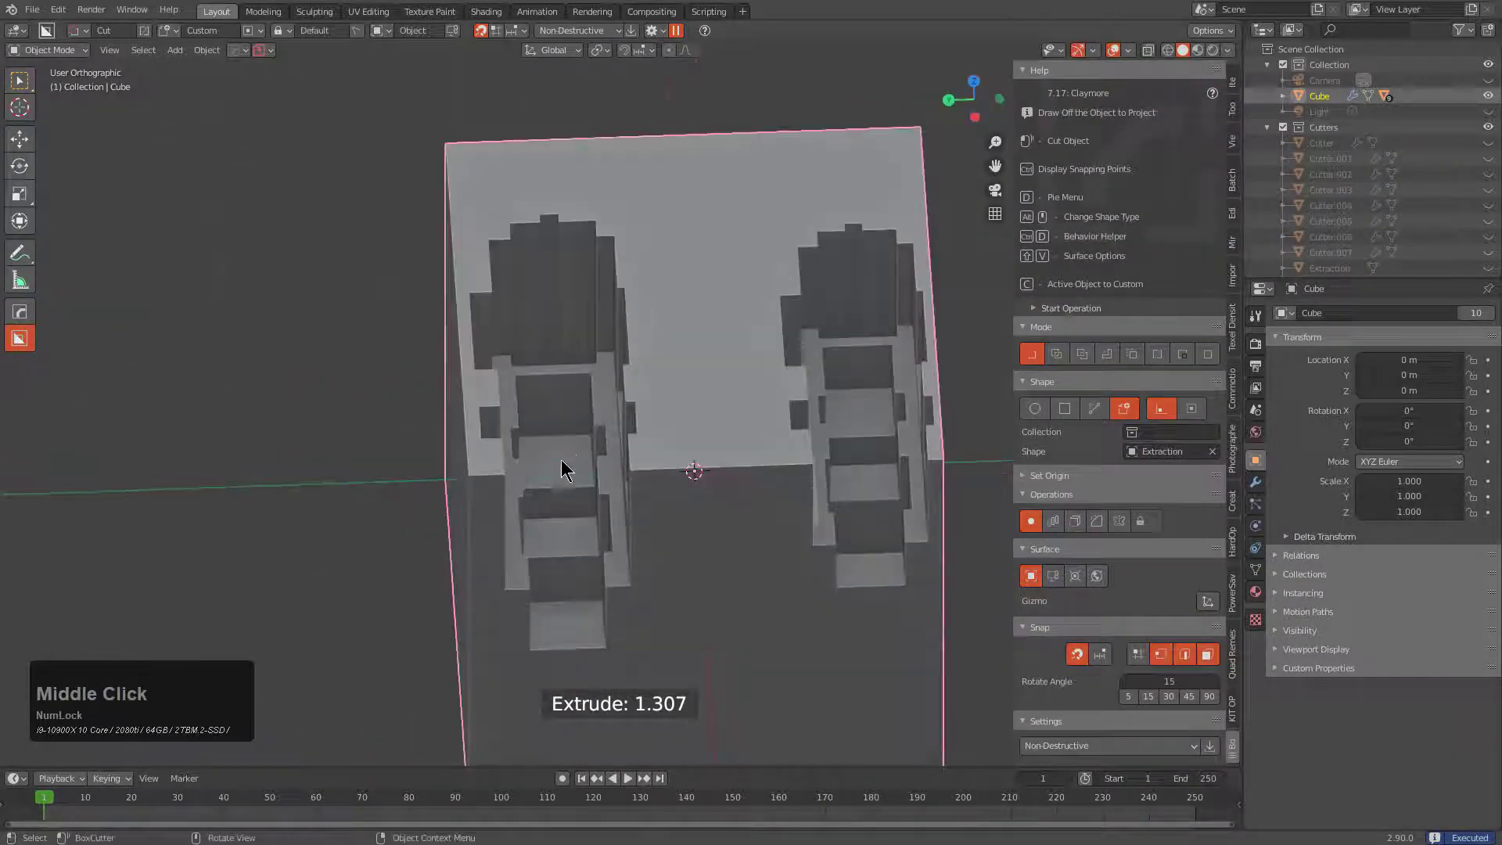
middle_drag(881, 436, 744, 399)
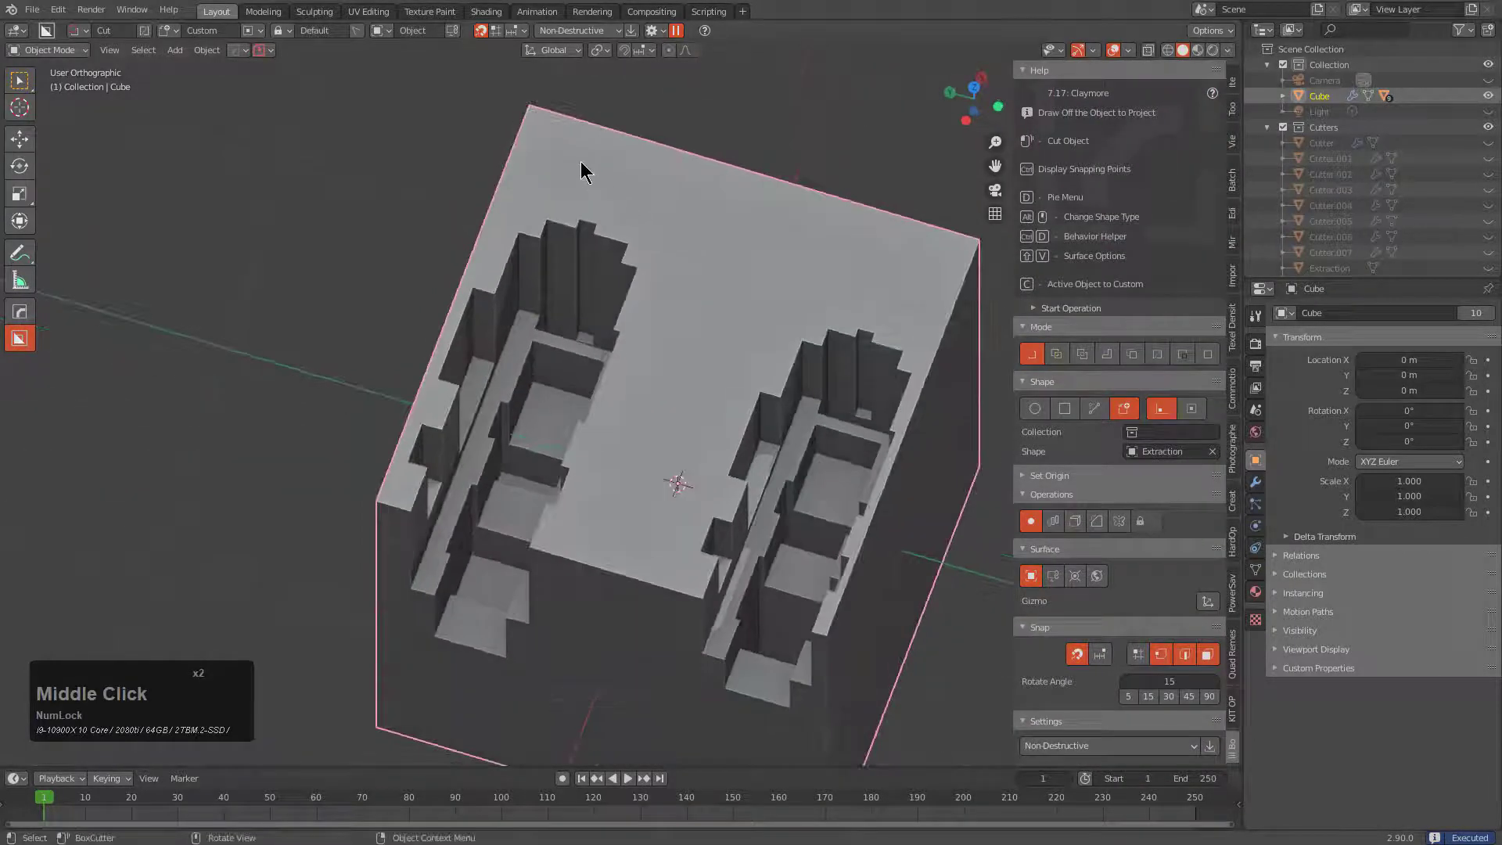
- Cut a second copy of the custom shape about 0.572 deep into the top face, overlapping the new channel's inner side
shift+drag(581, 161, 642, 292)
shift+drag(711, 468, 751, 561)
mouse_move(752, 557)
middle_down()
mouse_move(759, 505)
mouse_move(706, 397)
mouse_move(592, 252)
middle_up()
click(762, 508)
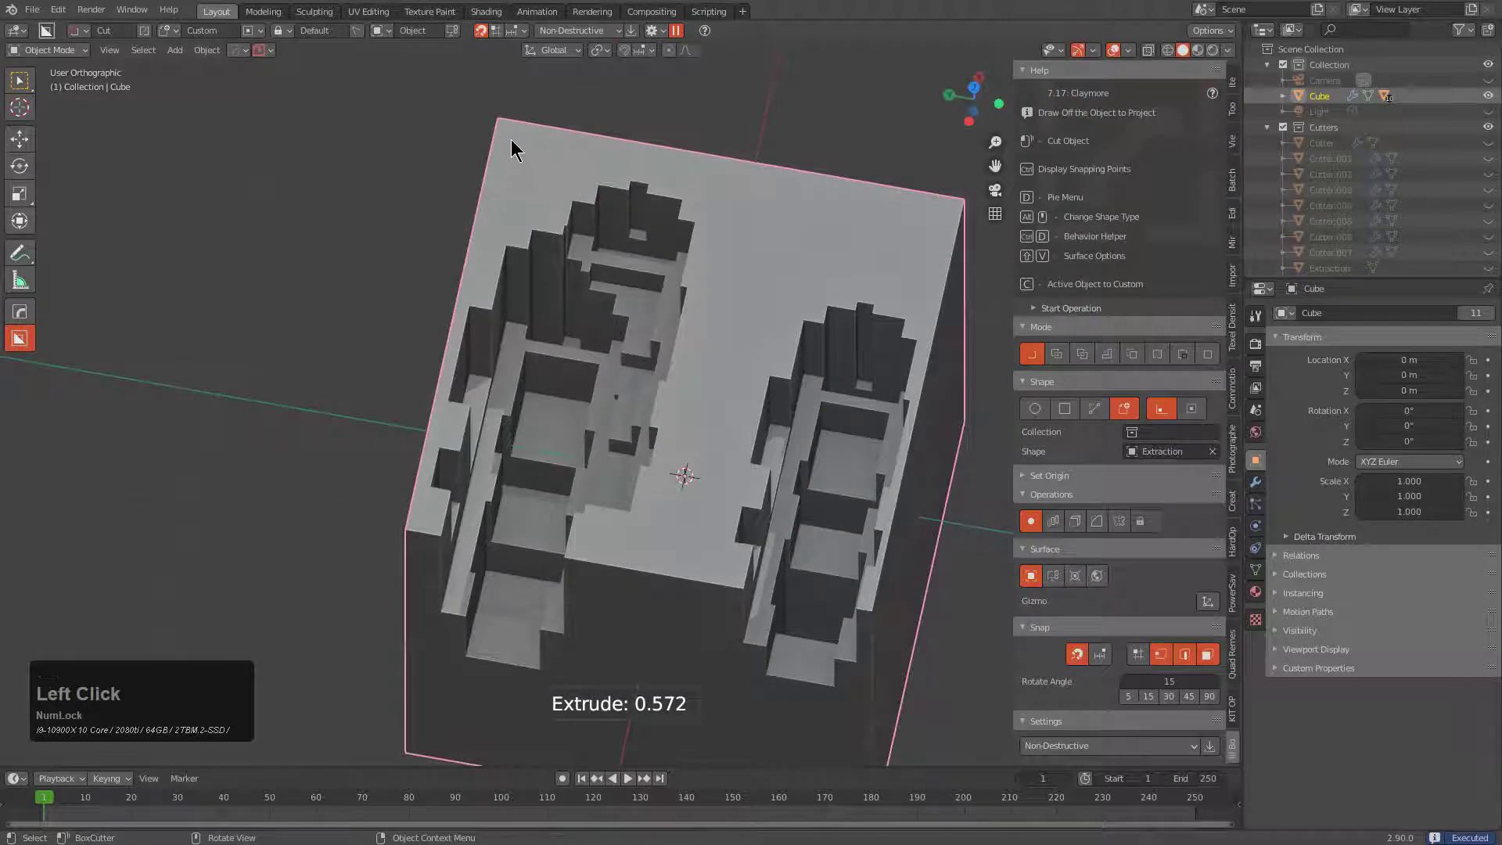
- Cut another copy of the custom shape into the top face's corner behind the new channel, locking the shape to check it before confirming
mouse_move(510, 139)
shift+mouse_down()
mouse_move(556, 248)
mouse_move(646, 374)
shift+mouse_up()
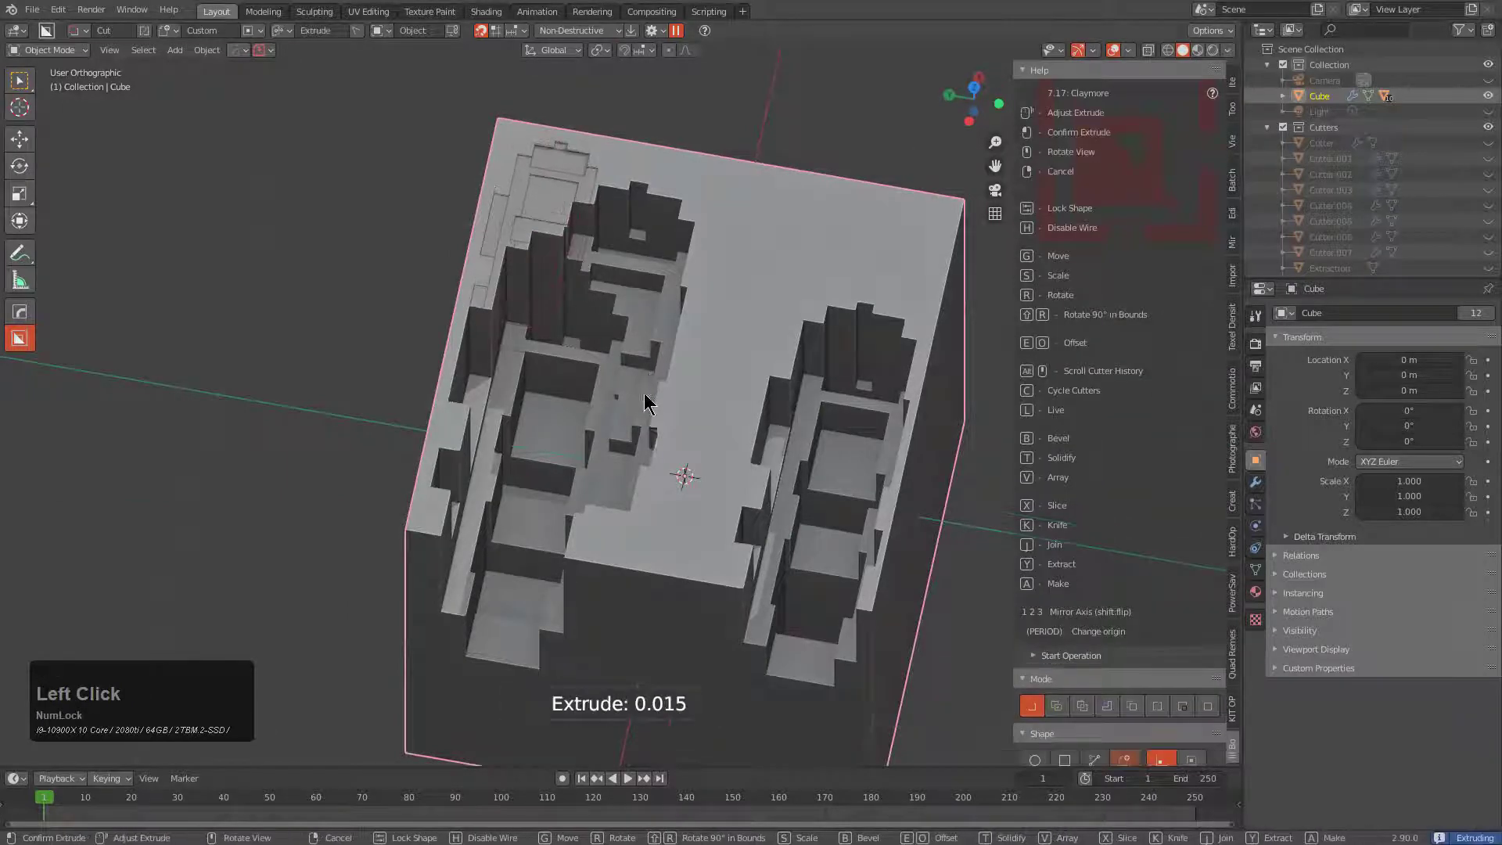
middle_click(620, 351)
scroll(619, 297, down, 1)
middle_drag(619, 351, 587, 310)
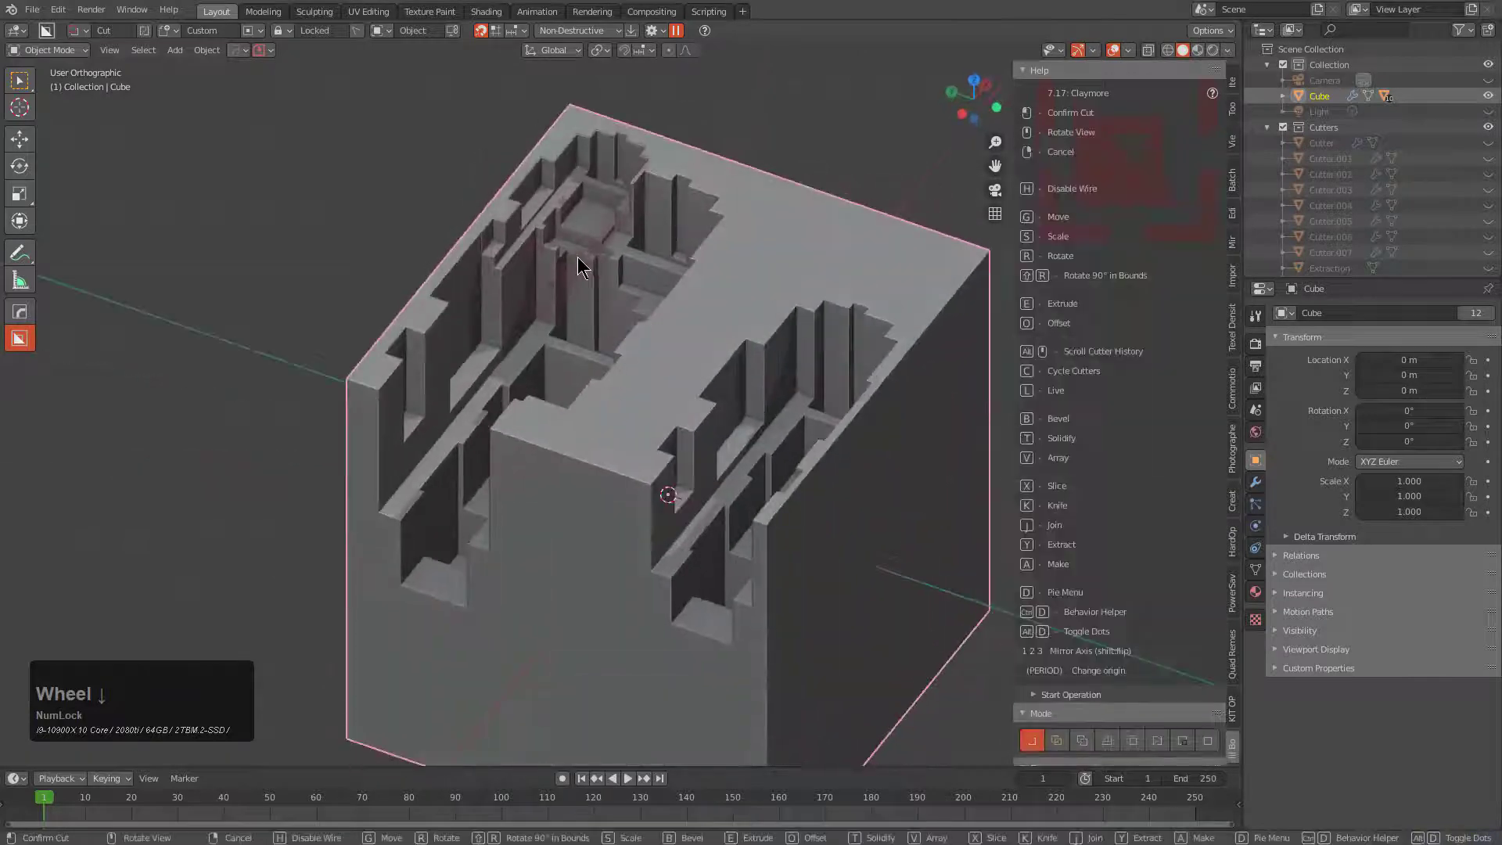
drag(577, 262, 614, 249)
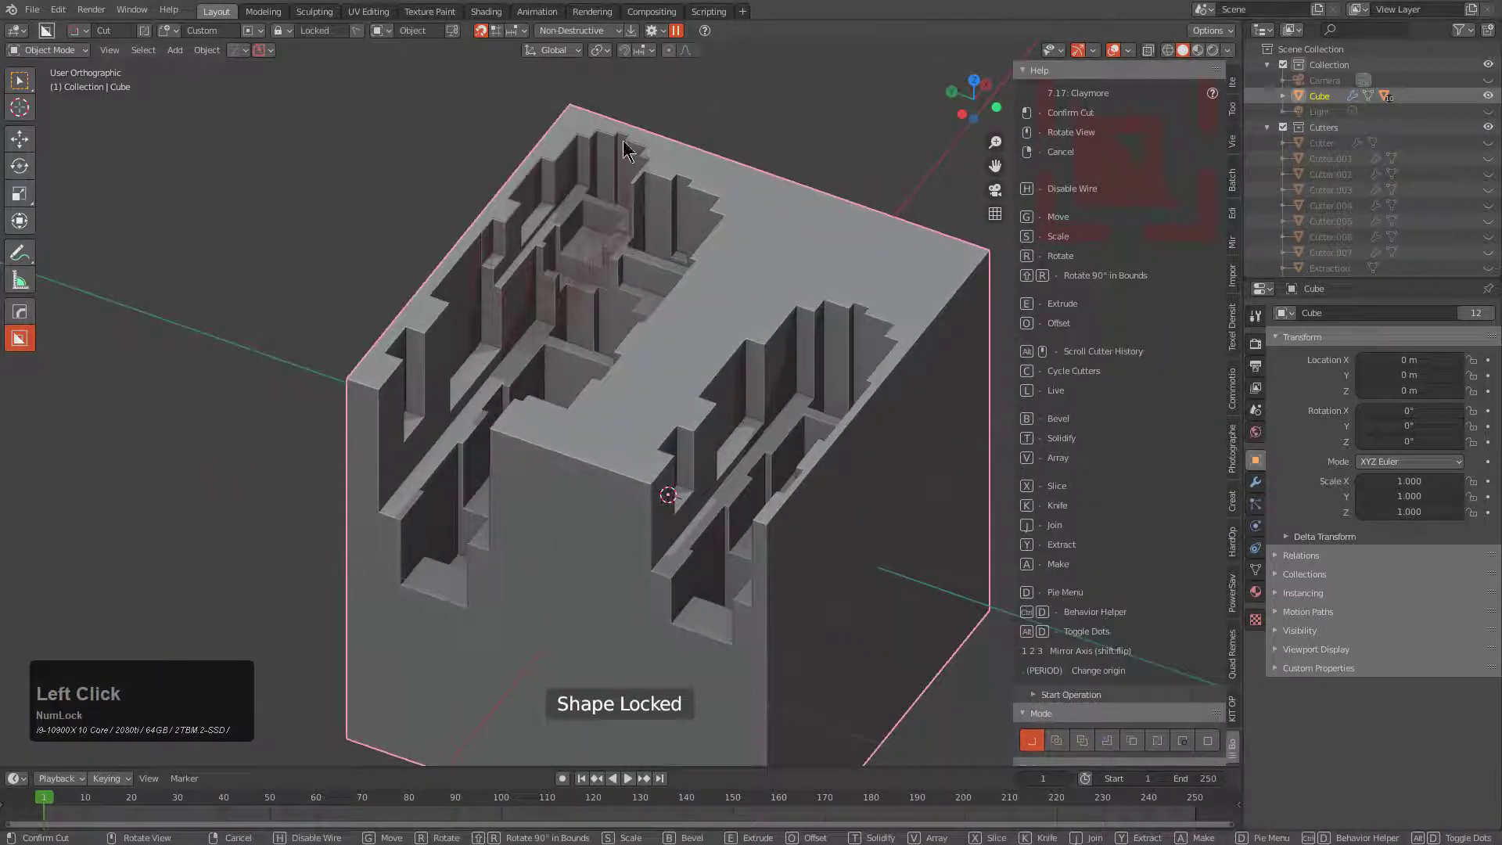
mouse_move(593, 190)
middle_down()
mouse_move(681, 261)
mouse_move(715, 242)
middle_up()
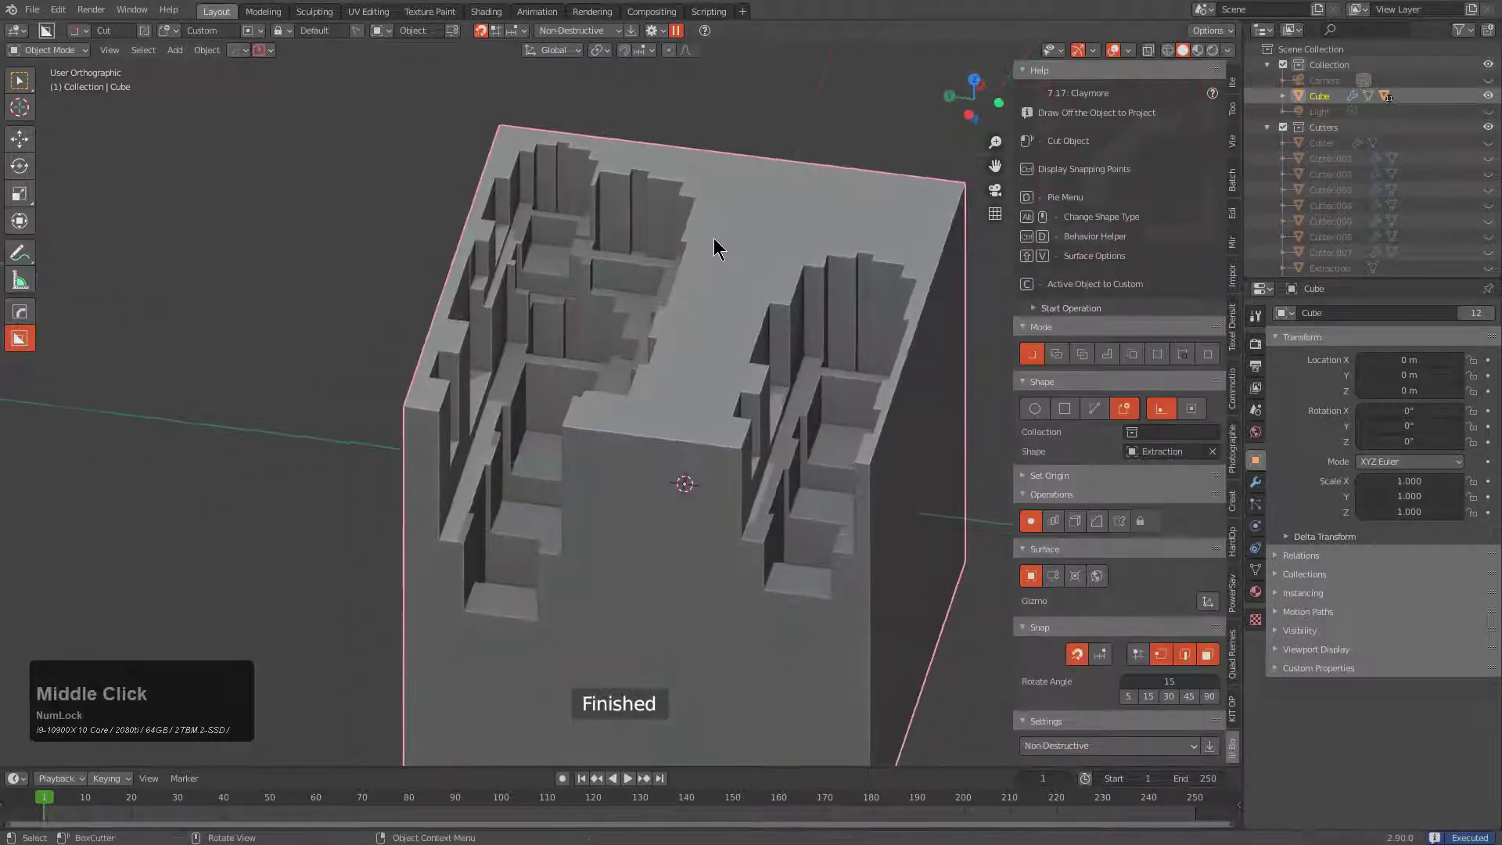
- Cut two more copies of the custom shape beside the original channel, about 0.246 deep at its inner side and about 0.102 deep behind it
drag(714, 242, 786, 447)
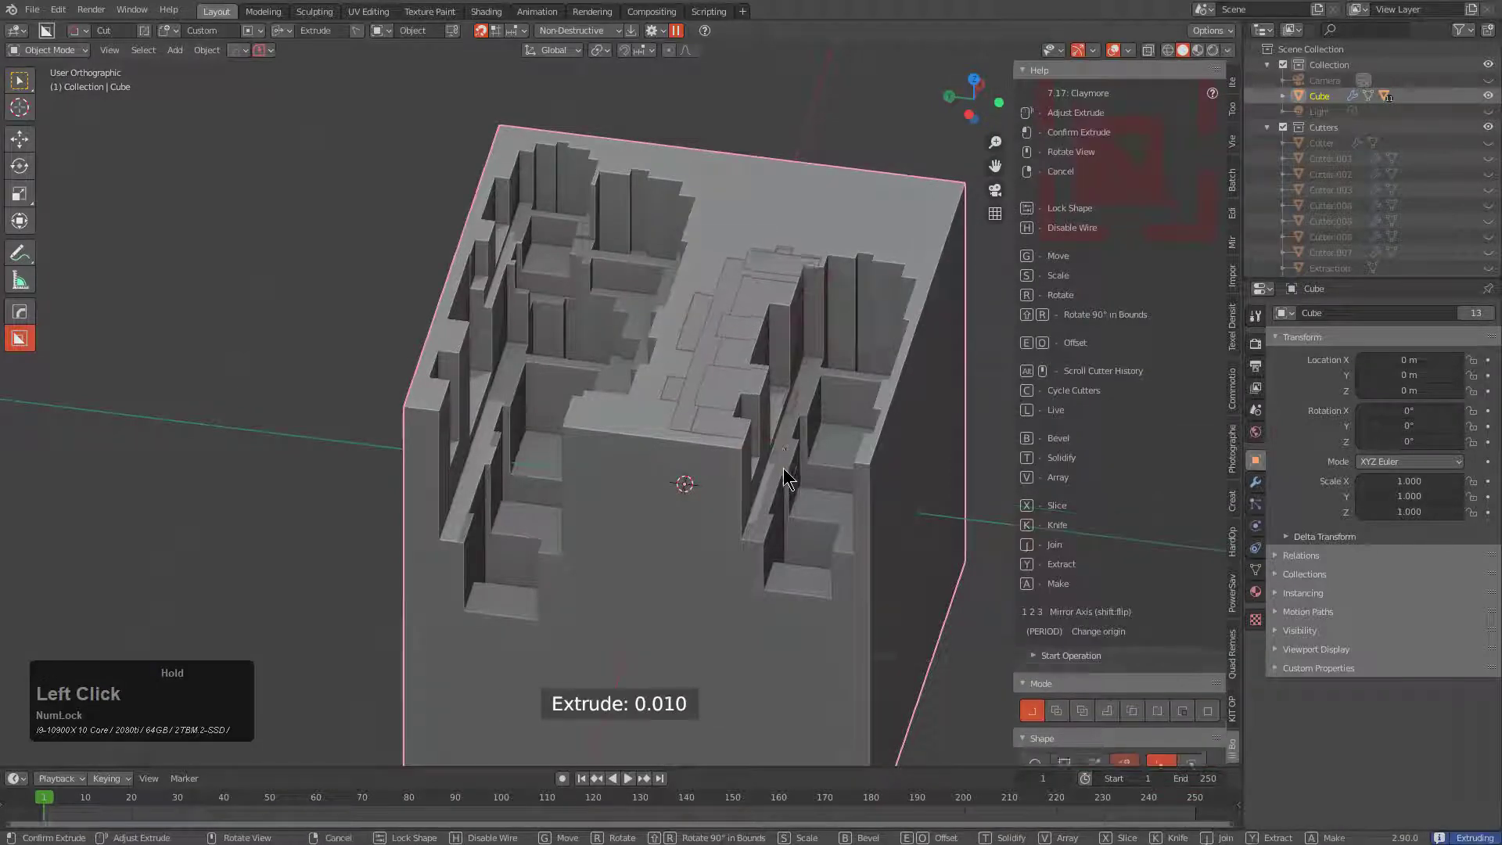
click(779, 493)
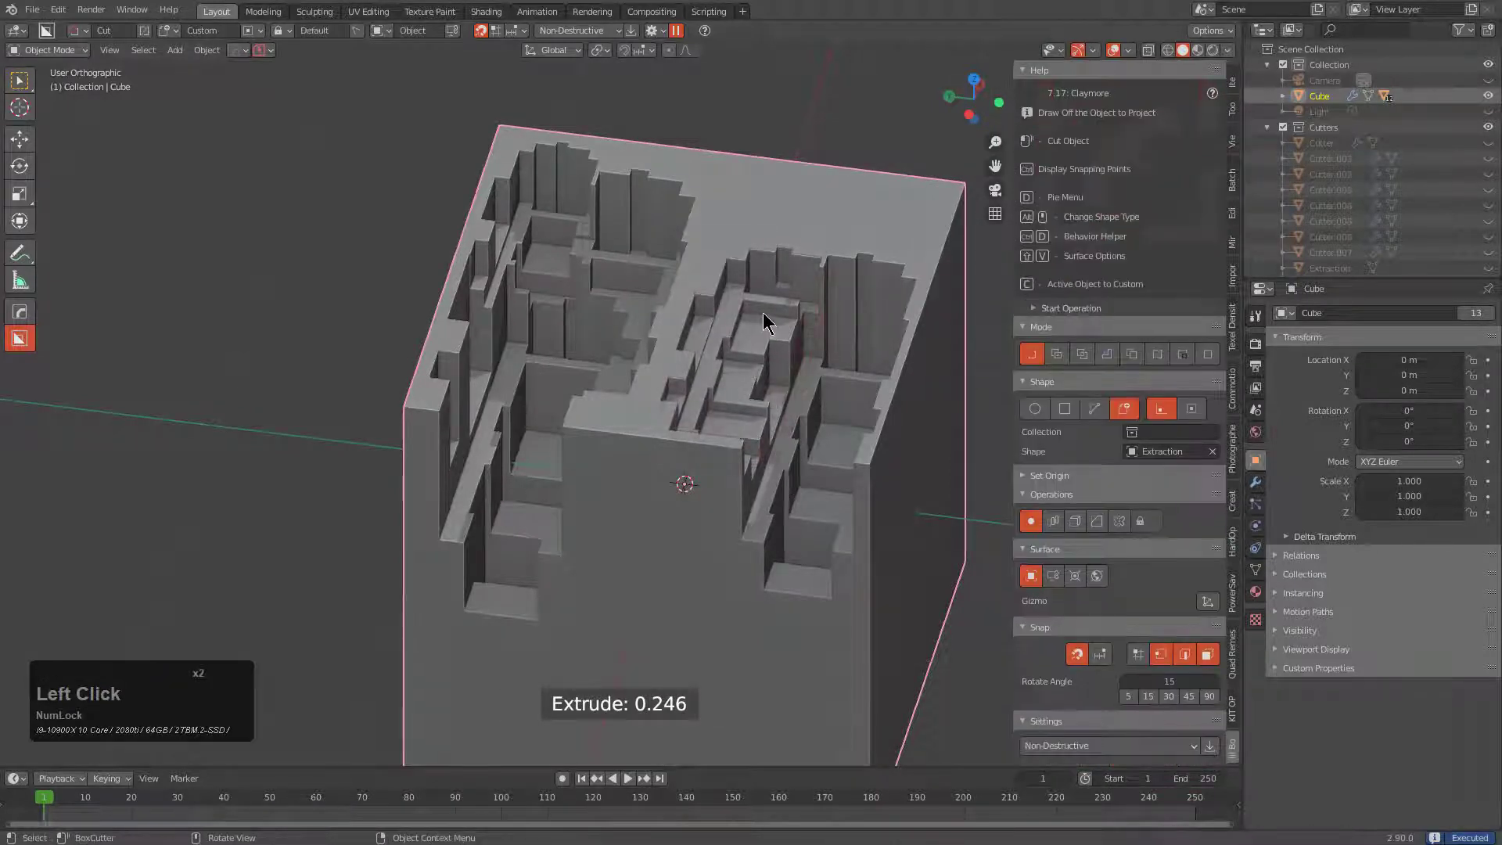
mouse_move(765, 321)
middle_down()
mouse_move(743, 368)
mouse_move(647, 295)
middle_up()
scroll(710, 191, down, 1)
mouse_move(710, 191)
mouse_down()
mouse_move(726, 295)
mouse_move(708, 329)
mouse_up()
click(709, 352)
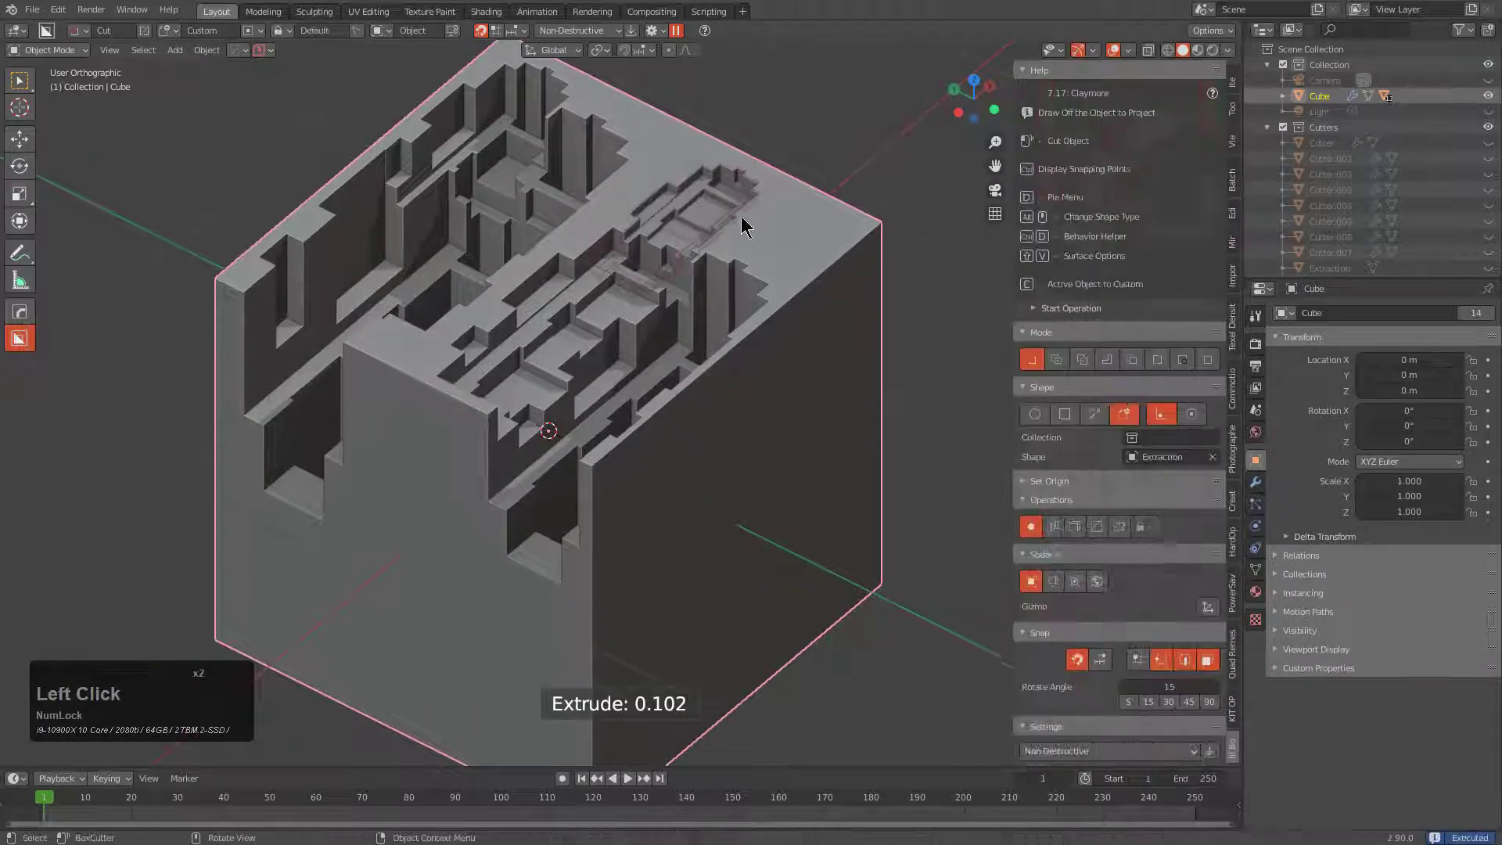
- Cut another copy of the custom shape about 0.266 deep along the cube's side edge, overlapping the original channel's closed end
shift+drag(770, 228, 761, 360)
shift+drag(732, 419, 729, 447)
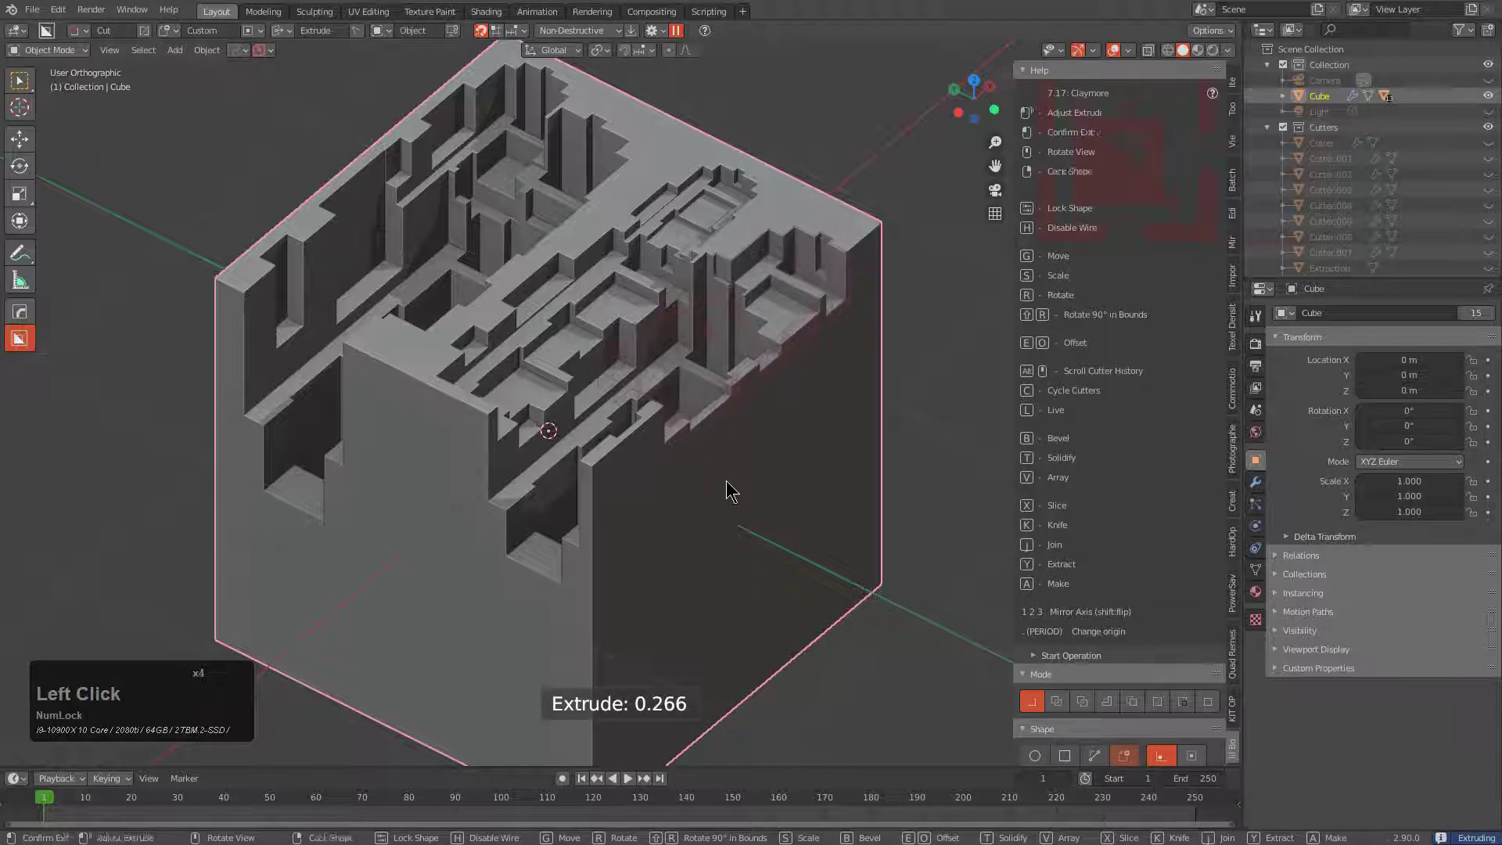
click(726, 487)
middle_drag(726, 486, 540, 266)
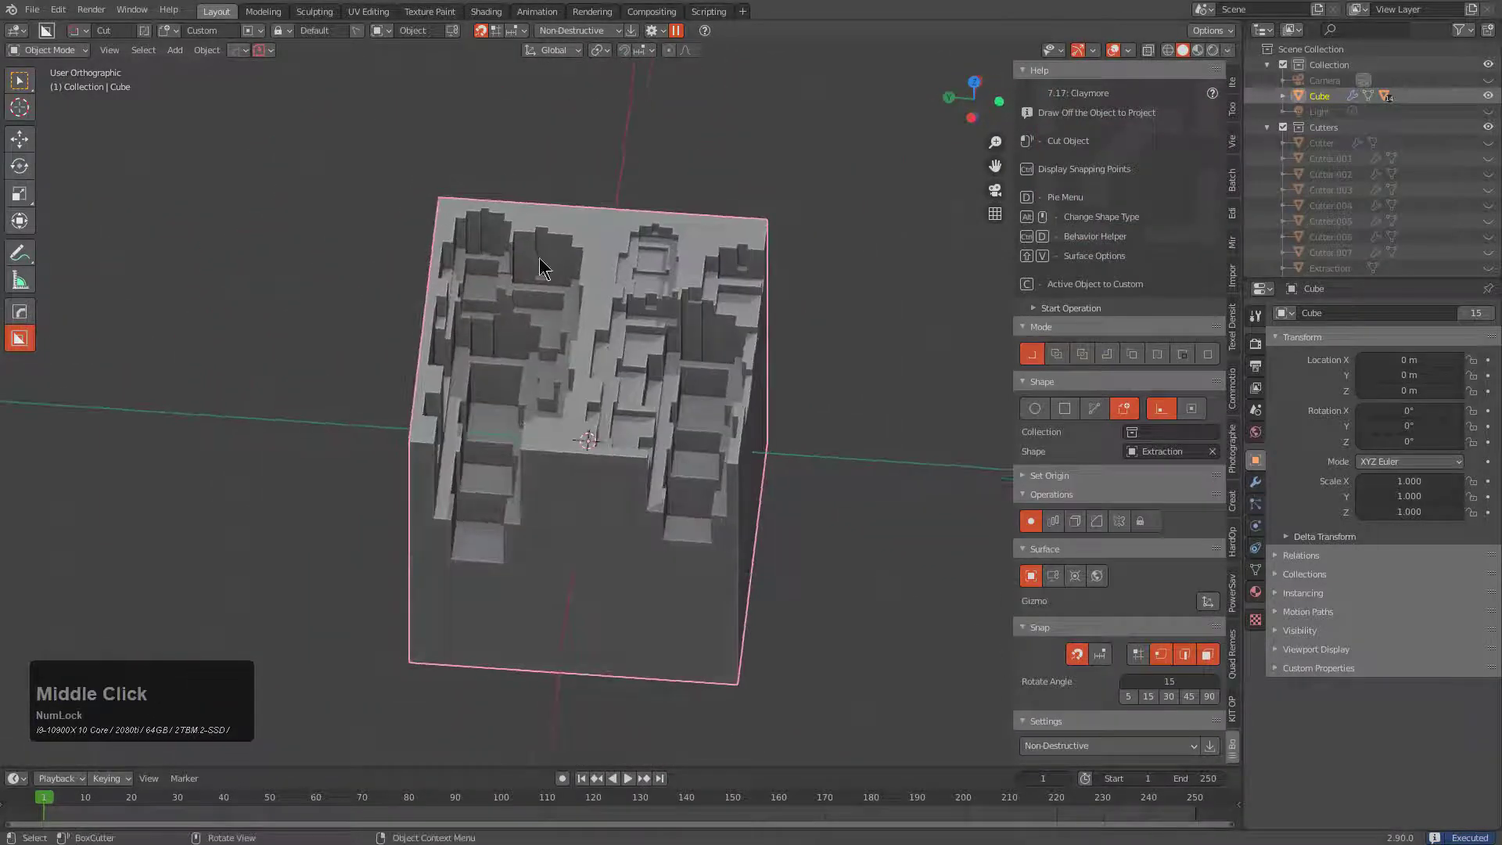
middle_drag(609, 365, 596, 334)
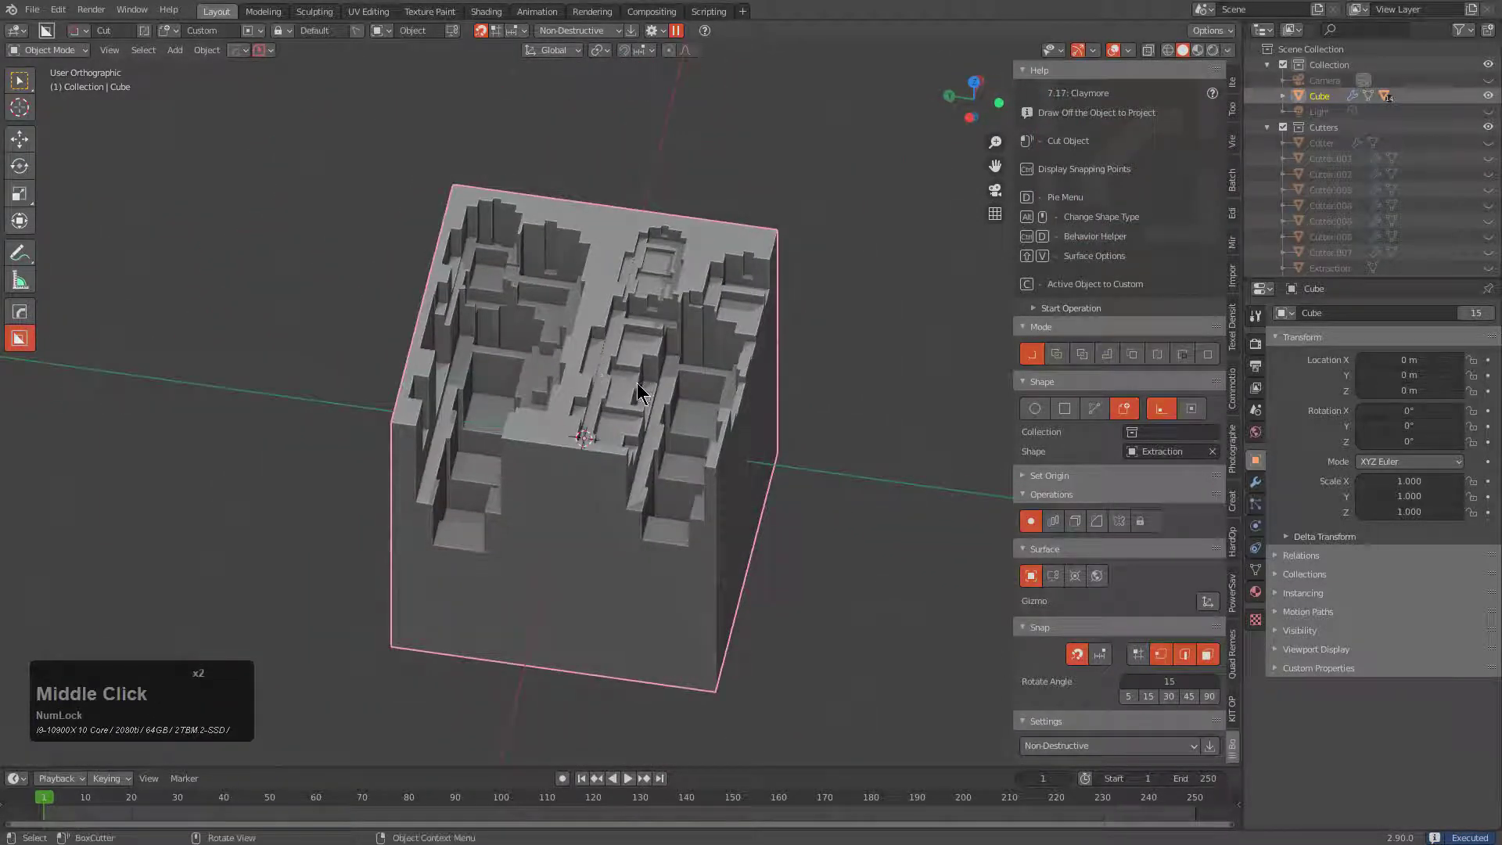
middle_drag(636, 389, 619, 368)
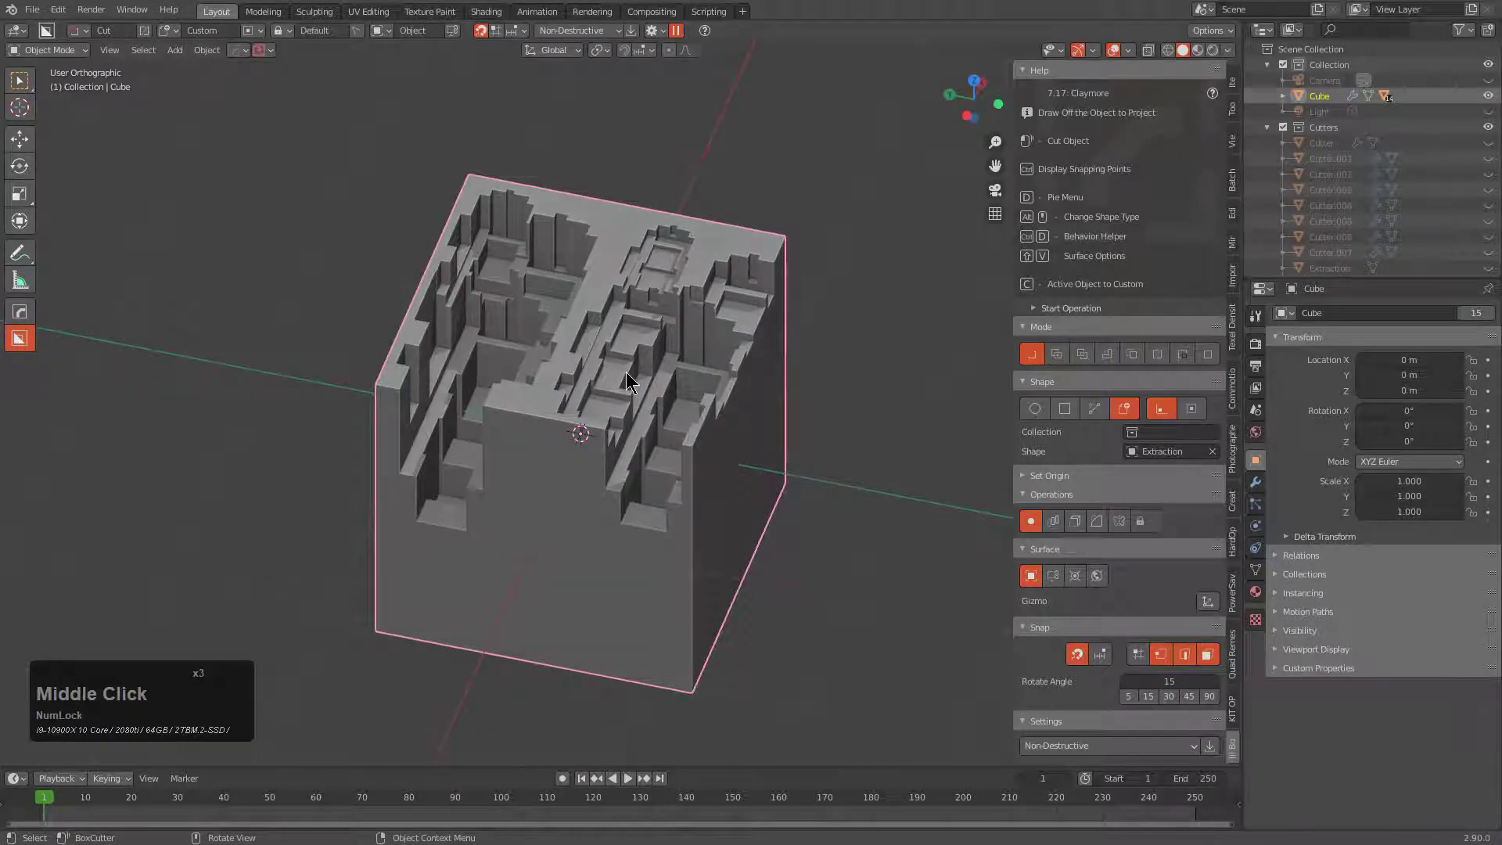
- Switch the cutter shape to Box and slice a large box about 0.858 deep out of the detailed top face
key(d)
click(529, 353)
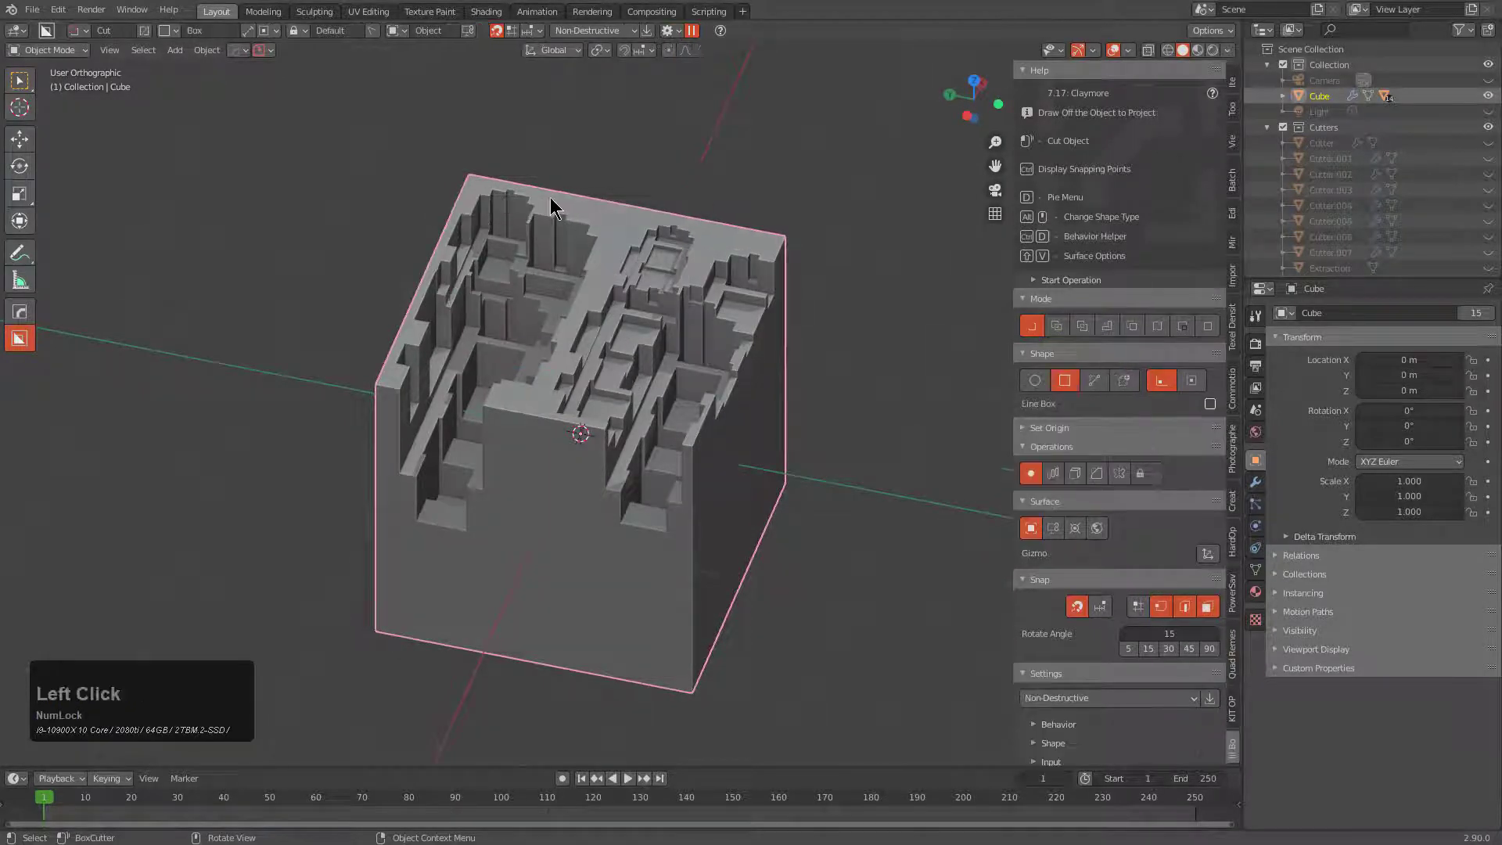
drag(550, 197, 639, 494)
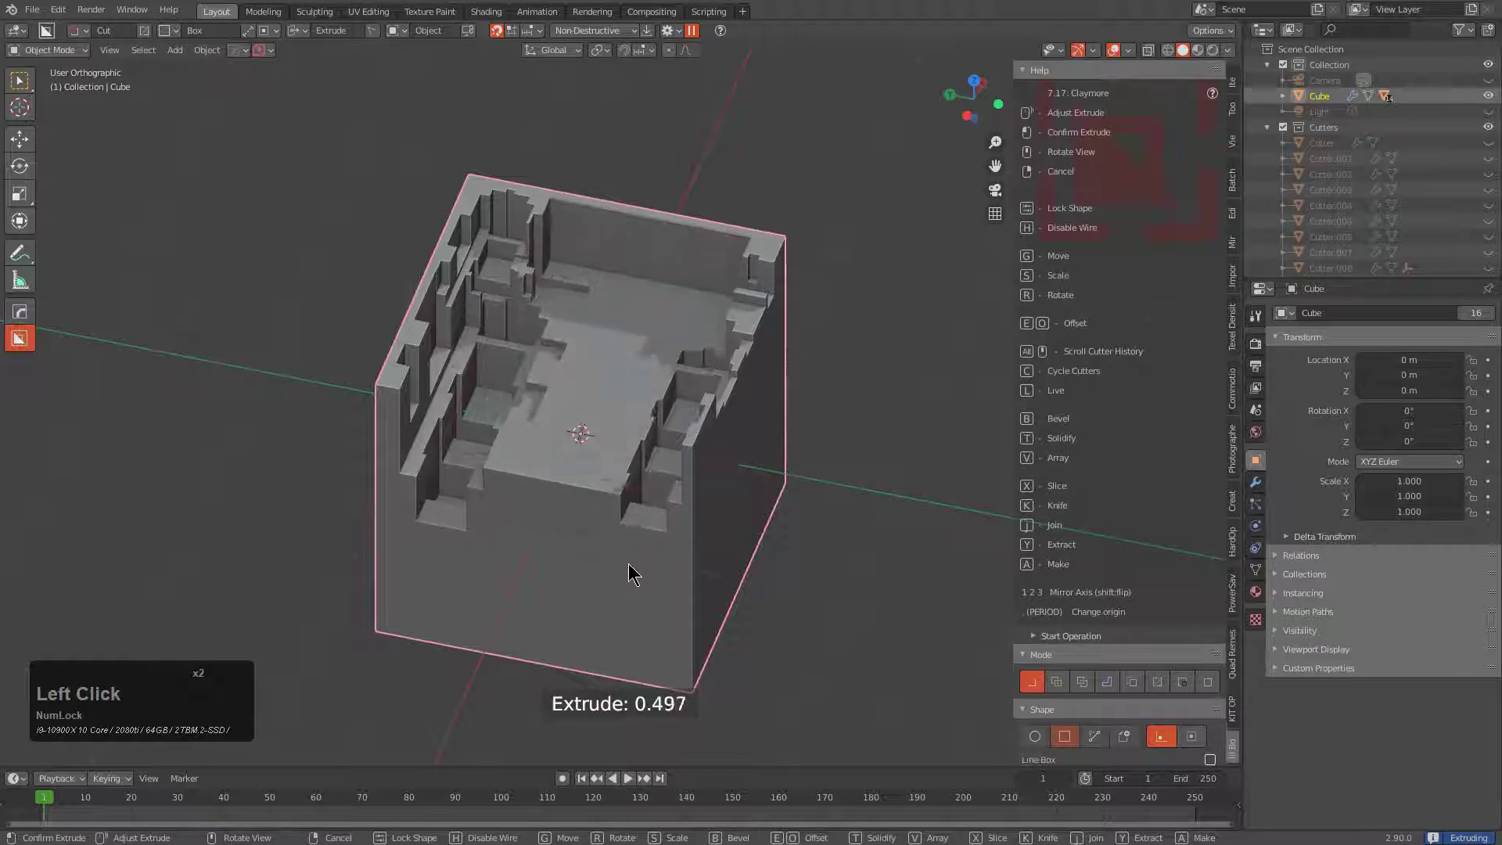
key(x)
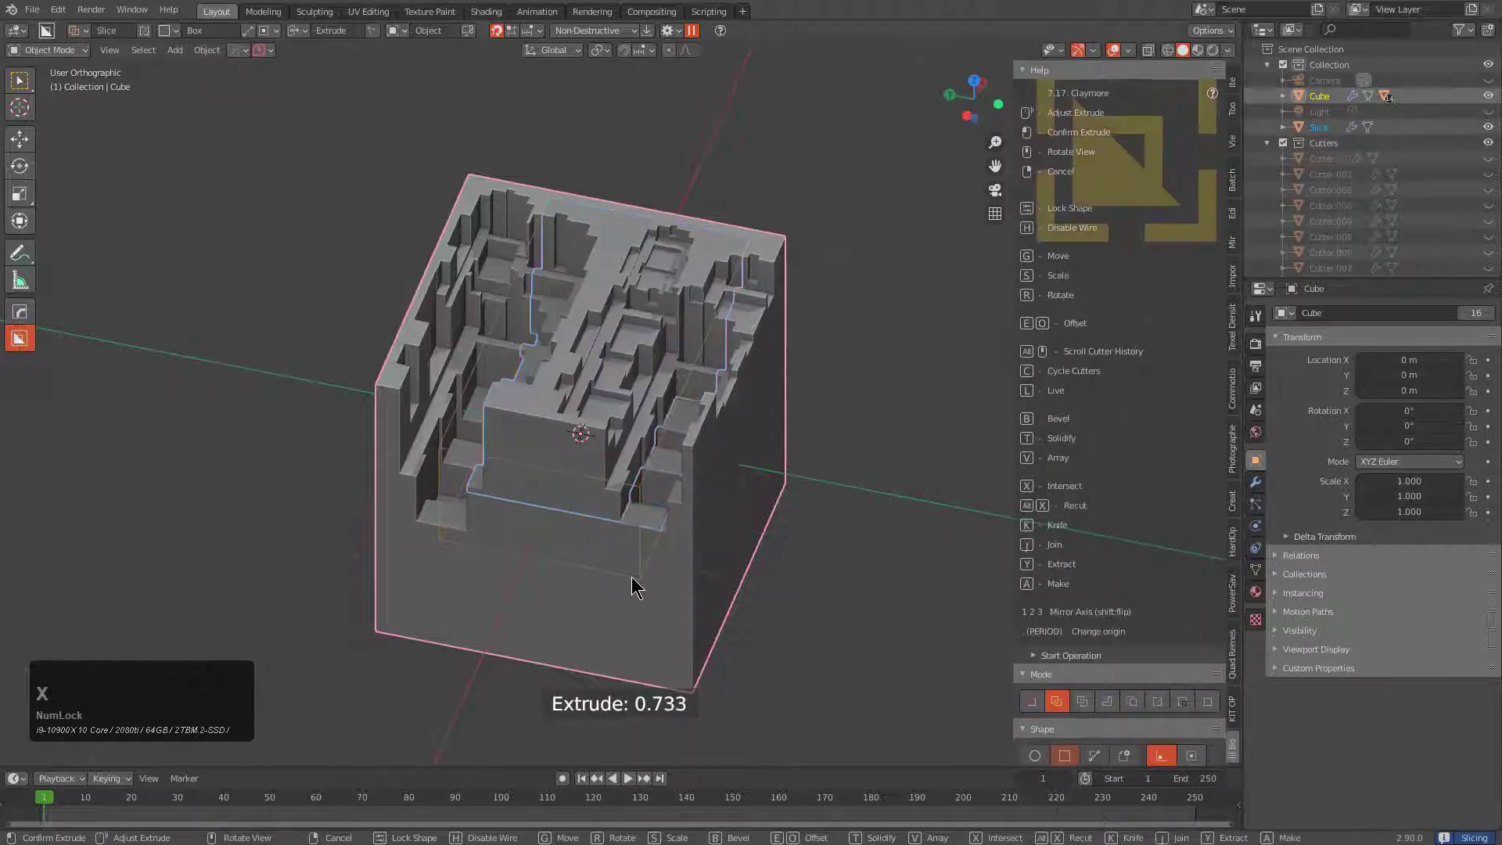
click(635, 593)
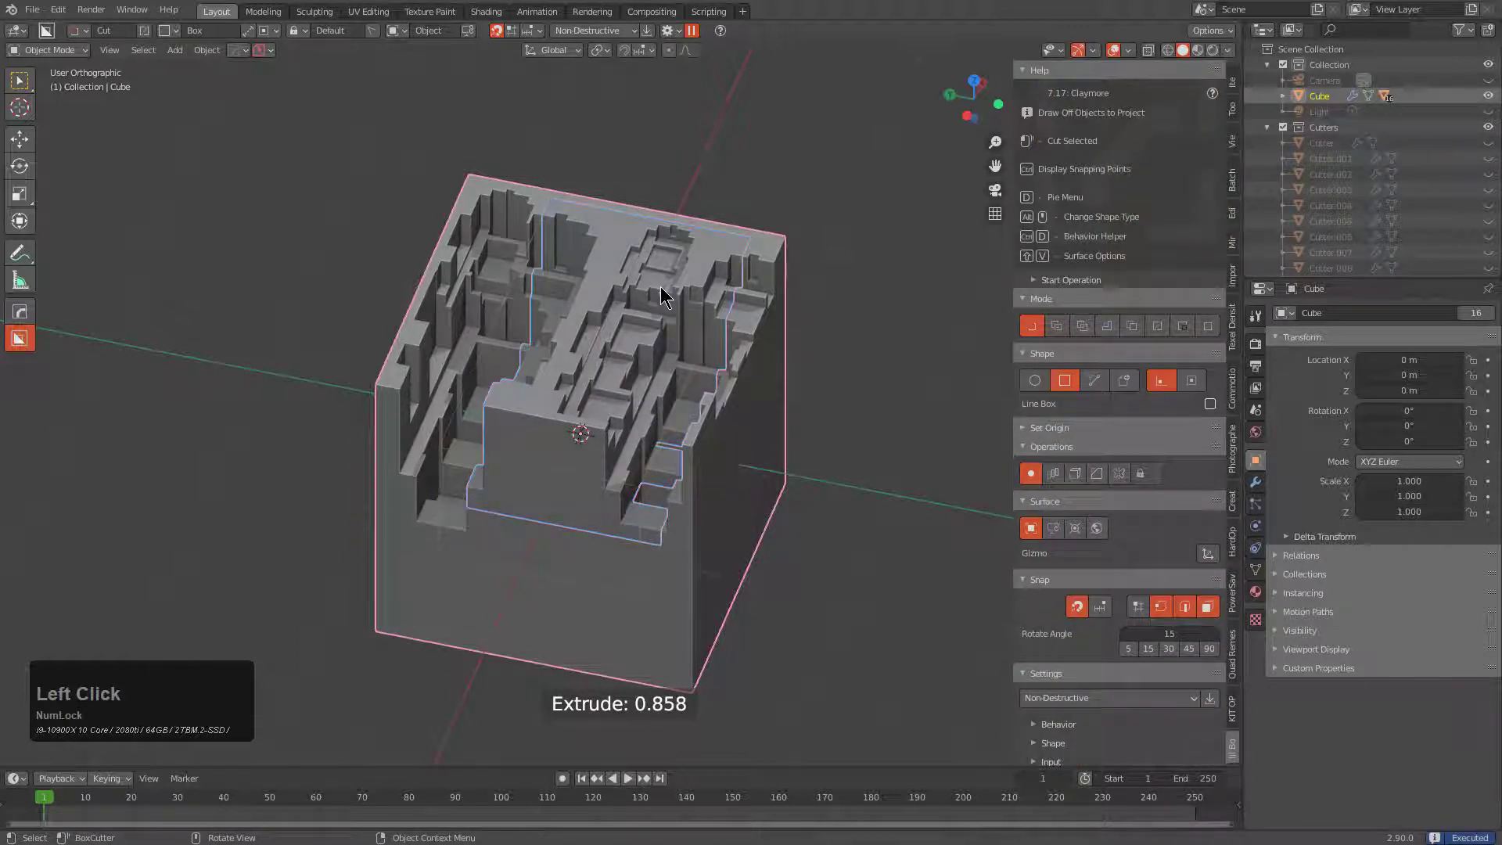
- Select the sliced piece, examine it in isolation from below, and bring the rest of the model back into view
click(660, 287)
scroll(690, 369, down, 1)
middle_drag(695, 364, 618, 318)
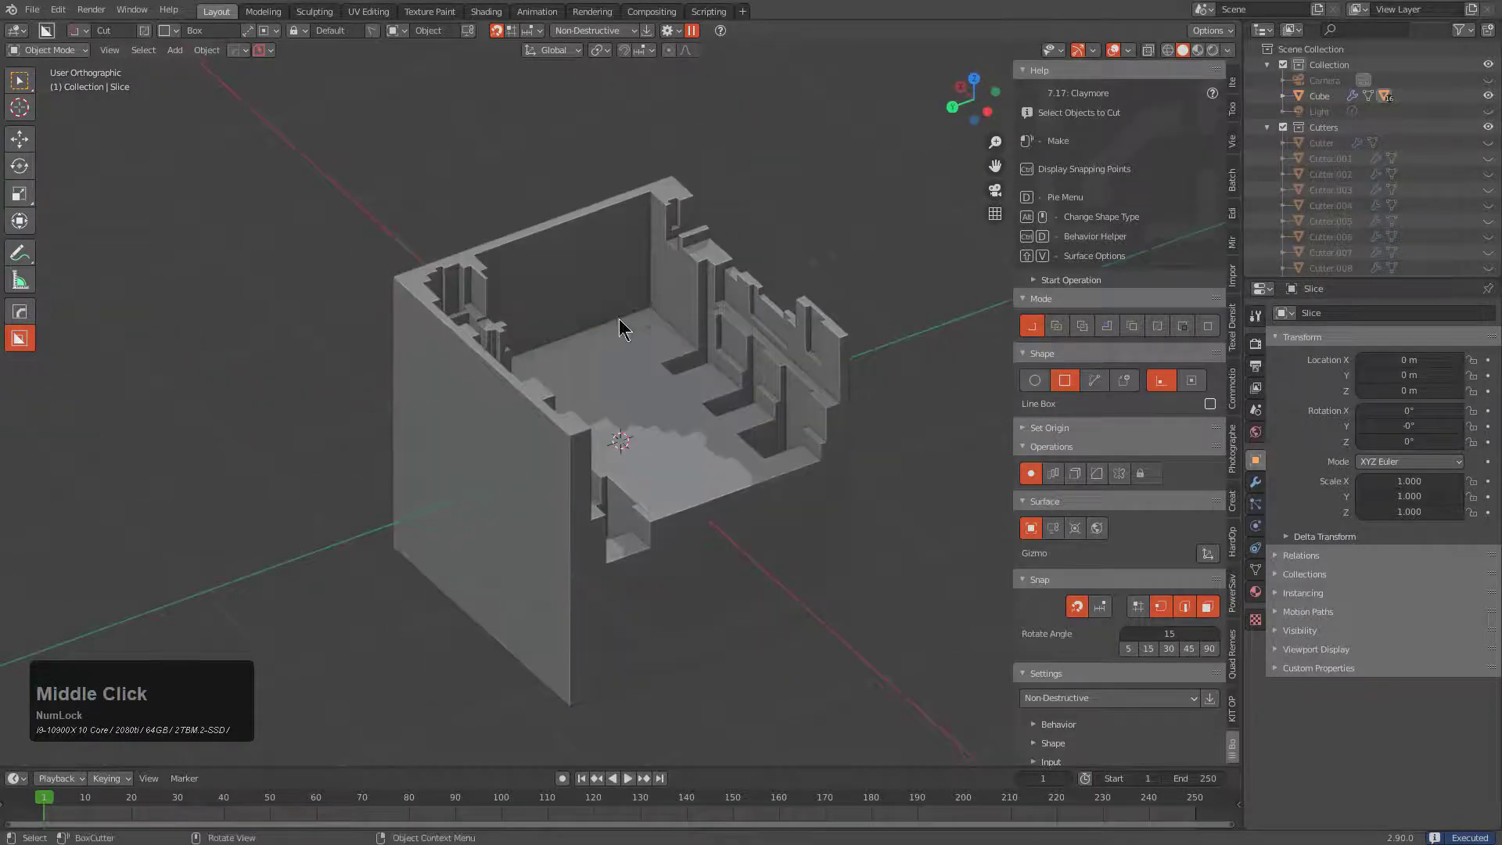
middle_drag(712, 378, 537, 235)
key(a)
click(622, 359)
key(KP_Divide)
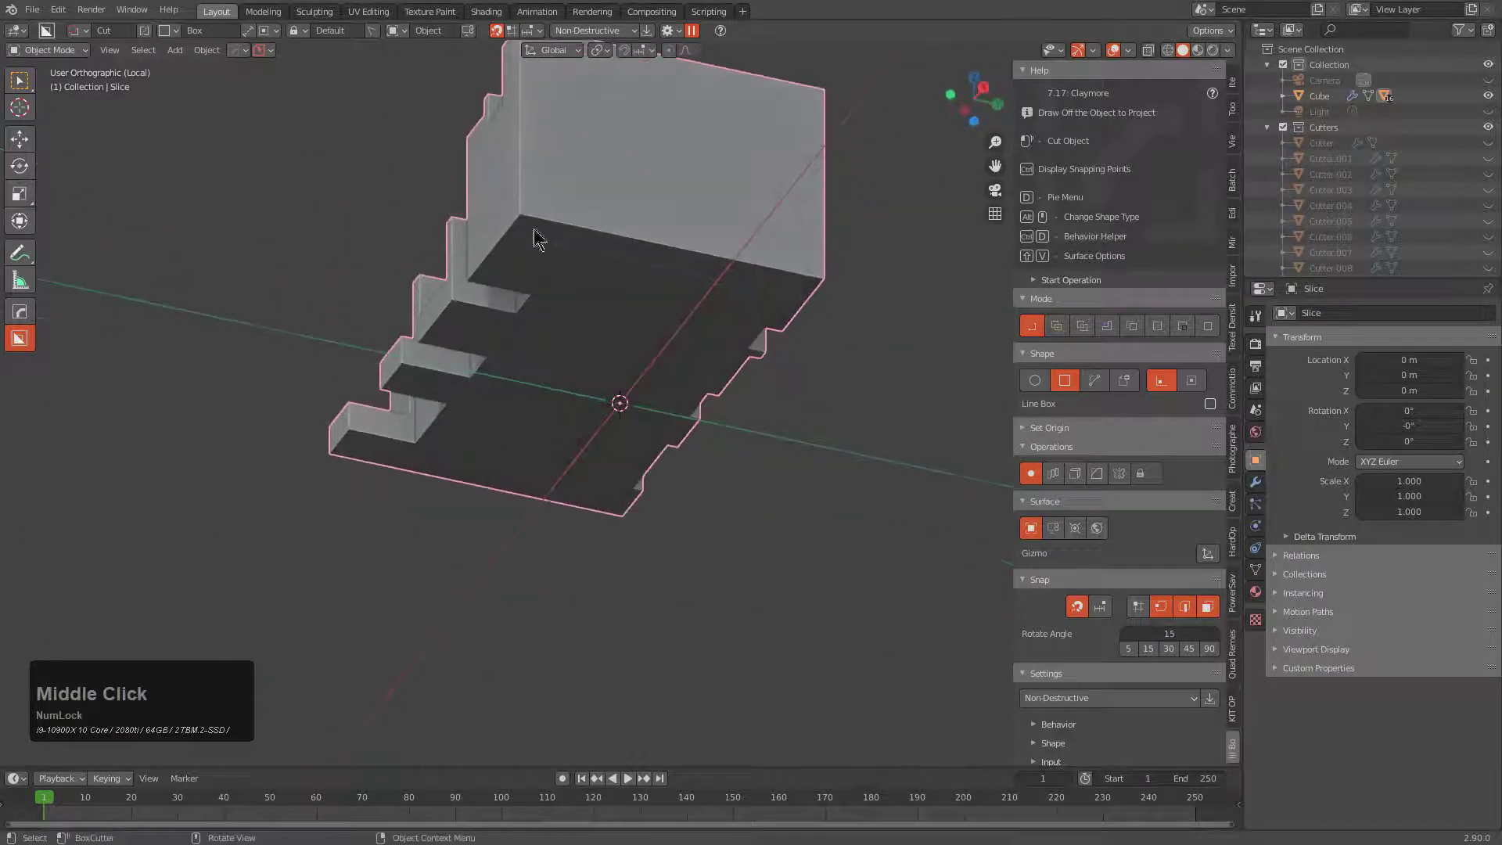
key(KP_Divide)
middle_drag(603, 312, 565, 224)
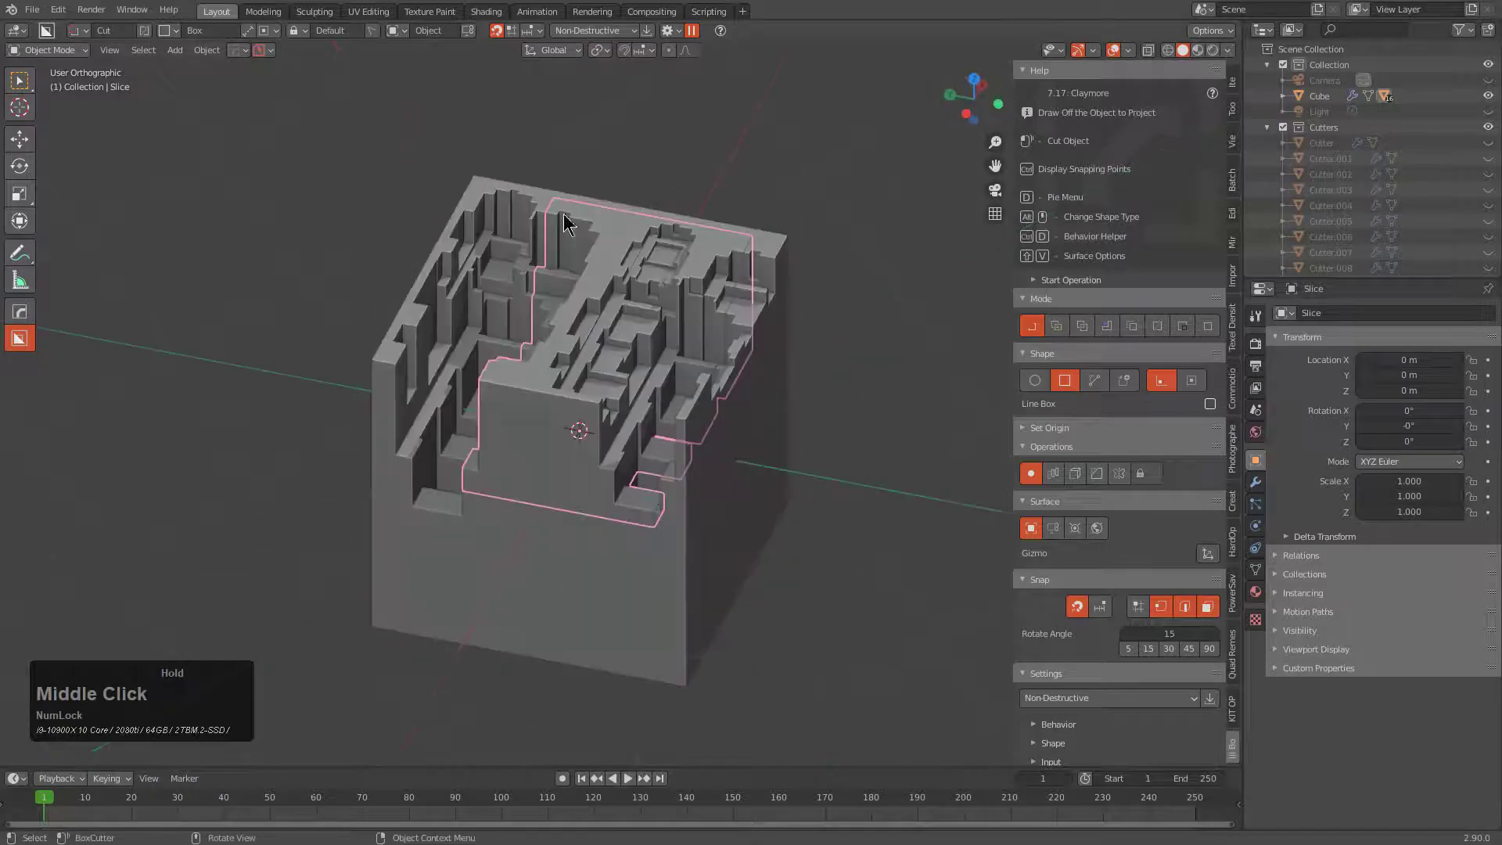
- Slice a narrower box about 0.414 deep out of the sliced piece's central raised area
click(510, 369)
click(527, 366)
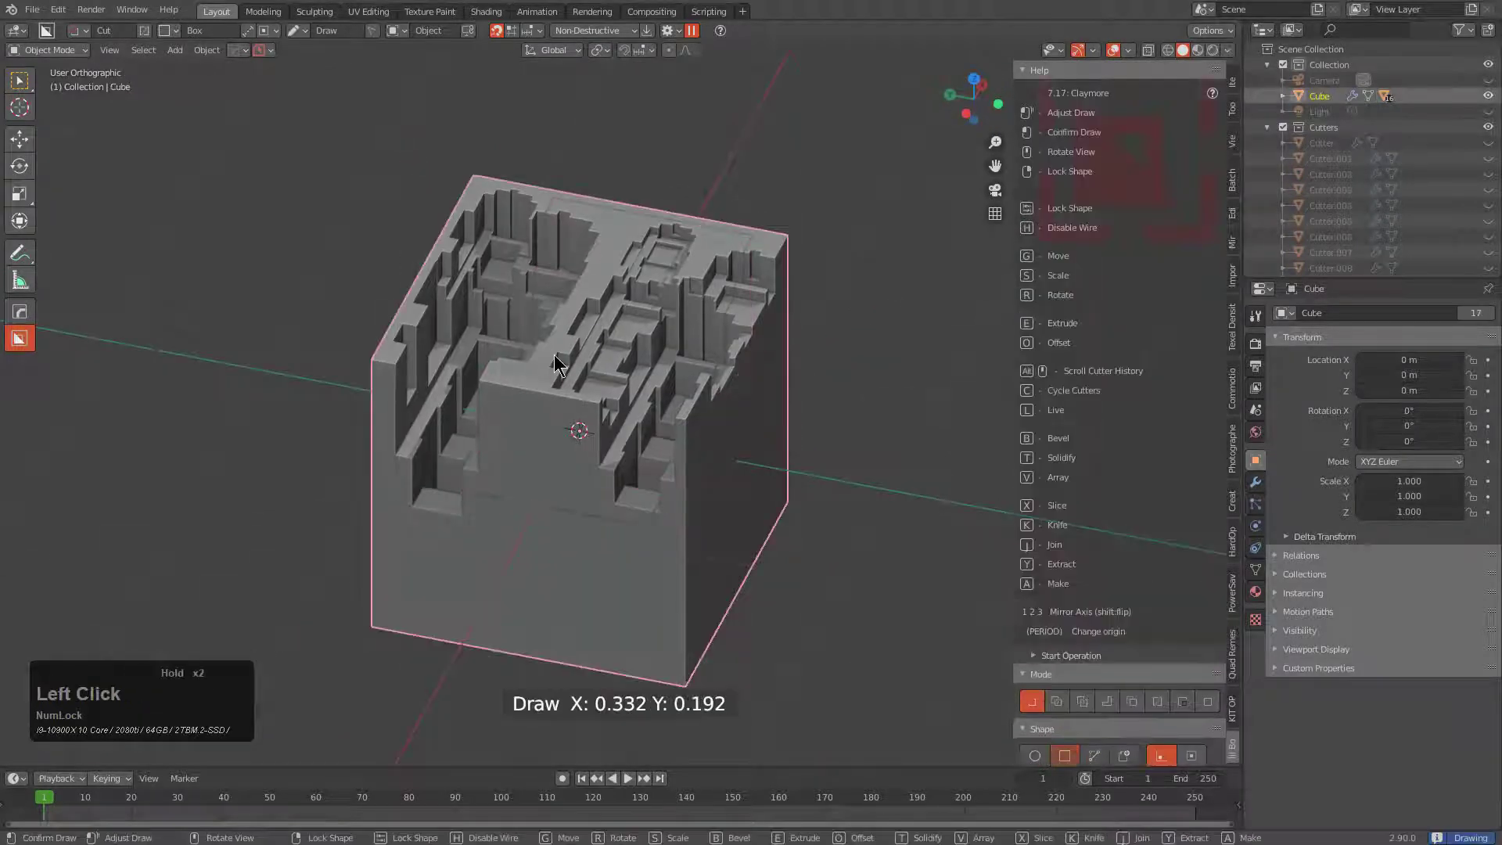
click(501, 375)
mouse_move(501, 376)
mouse_down()
mouse_move(584, 340)
mouse_move(691, 249)
mouse_up()
key(x)
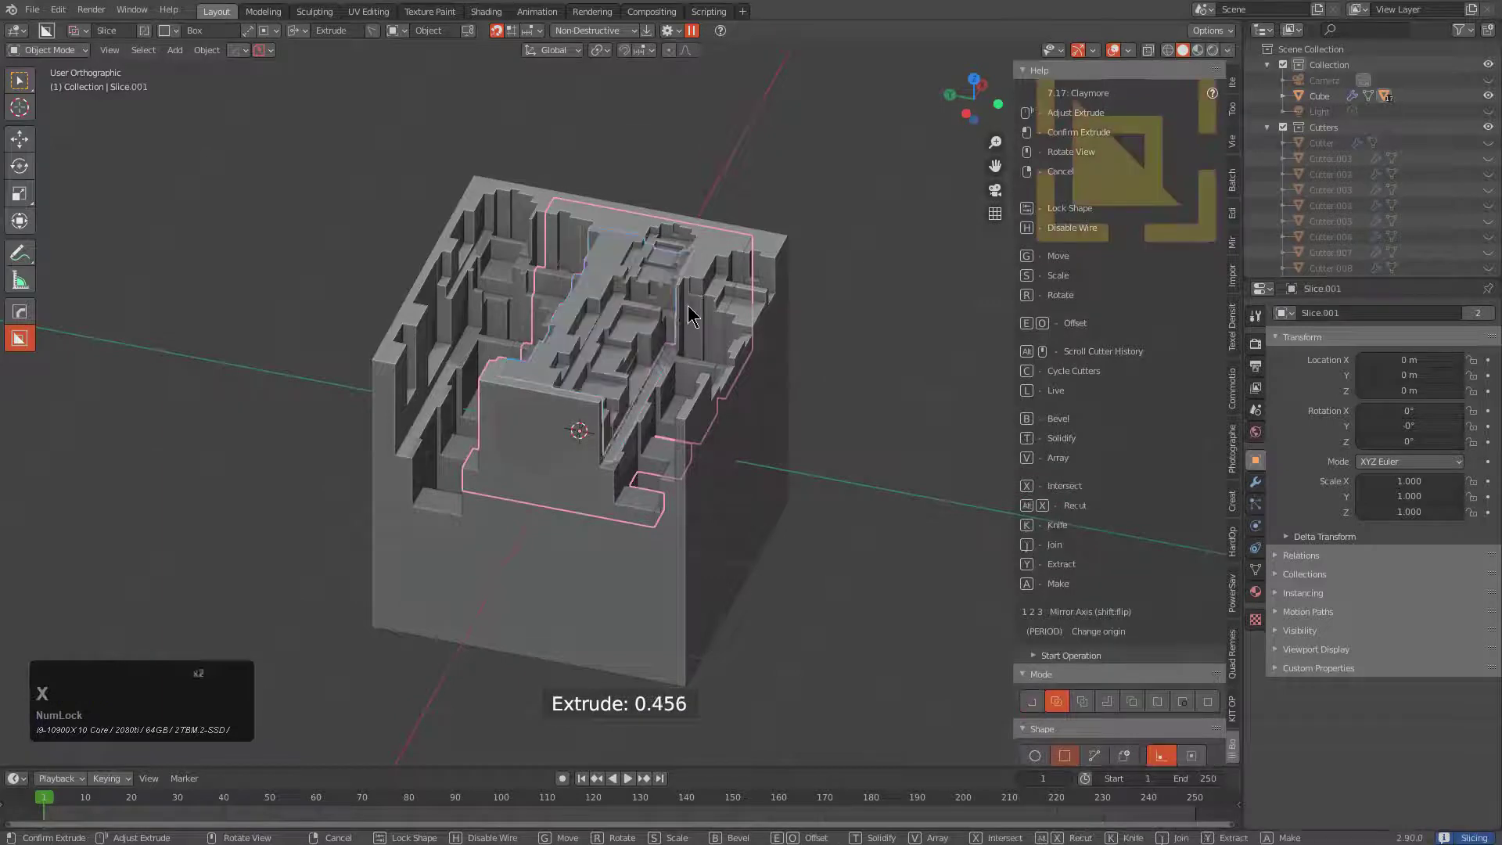
key(x)
key(x)
key(x)
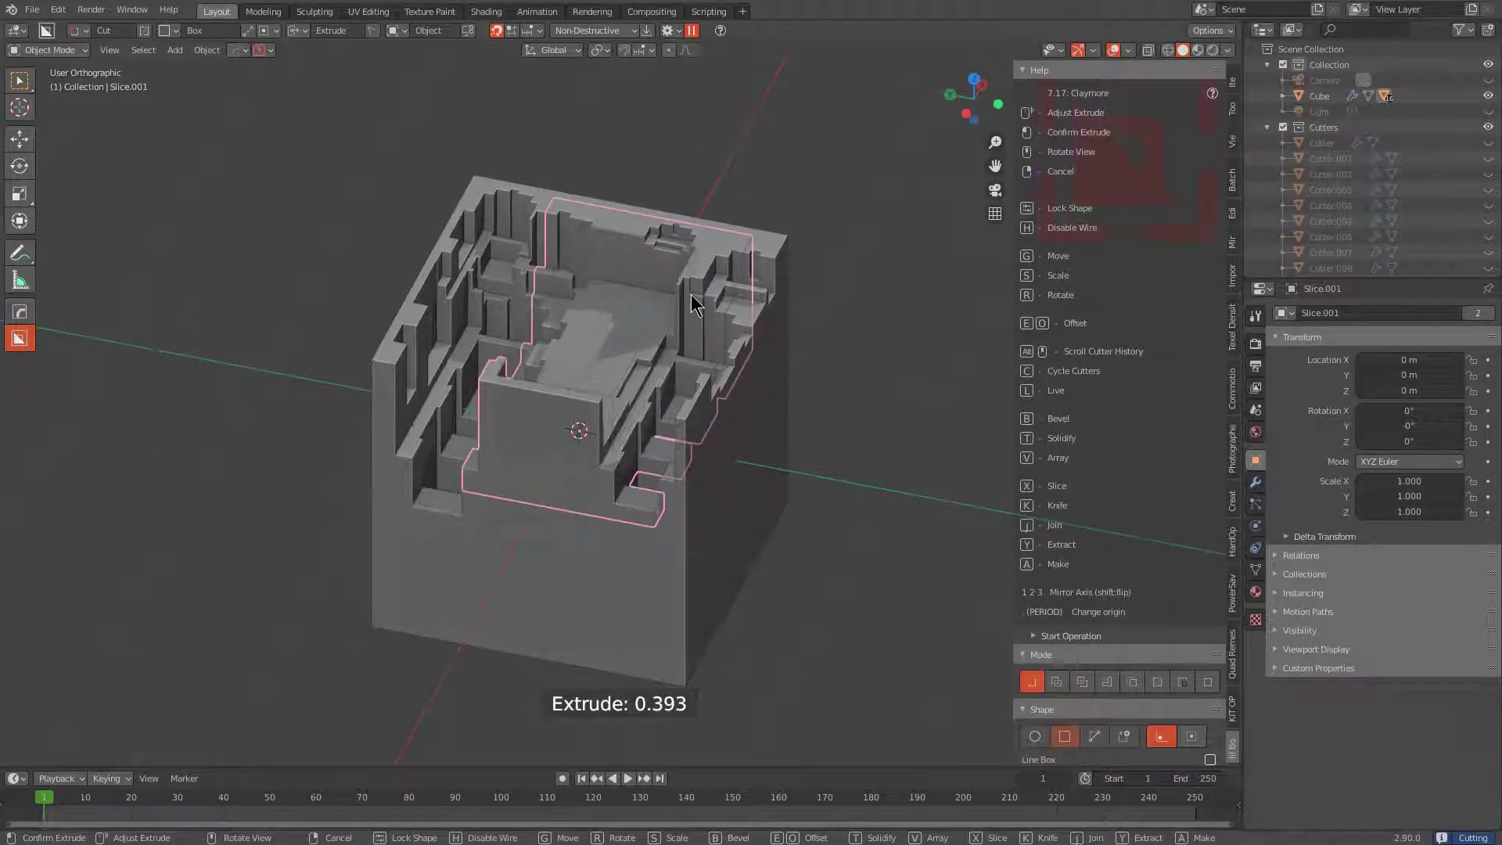
key(x)
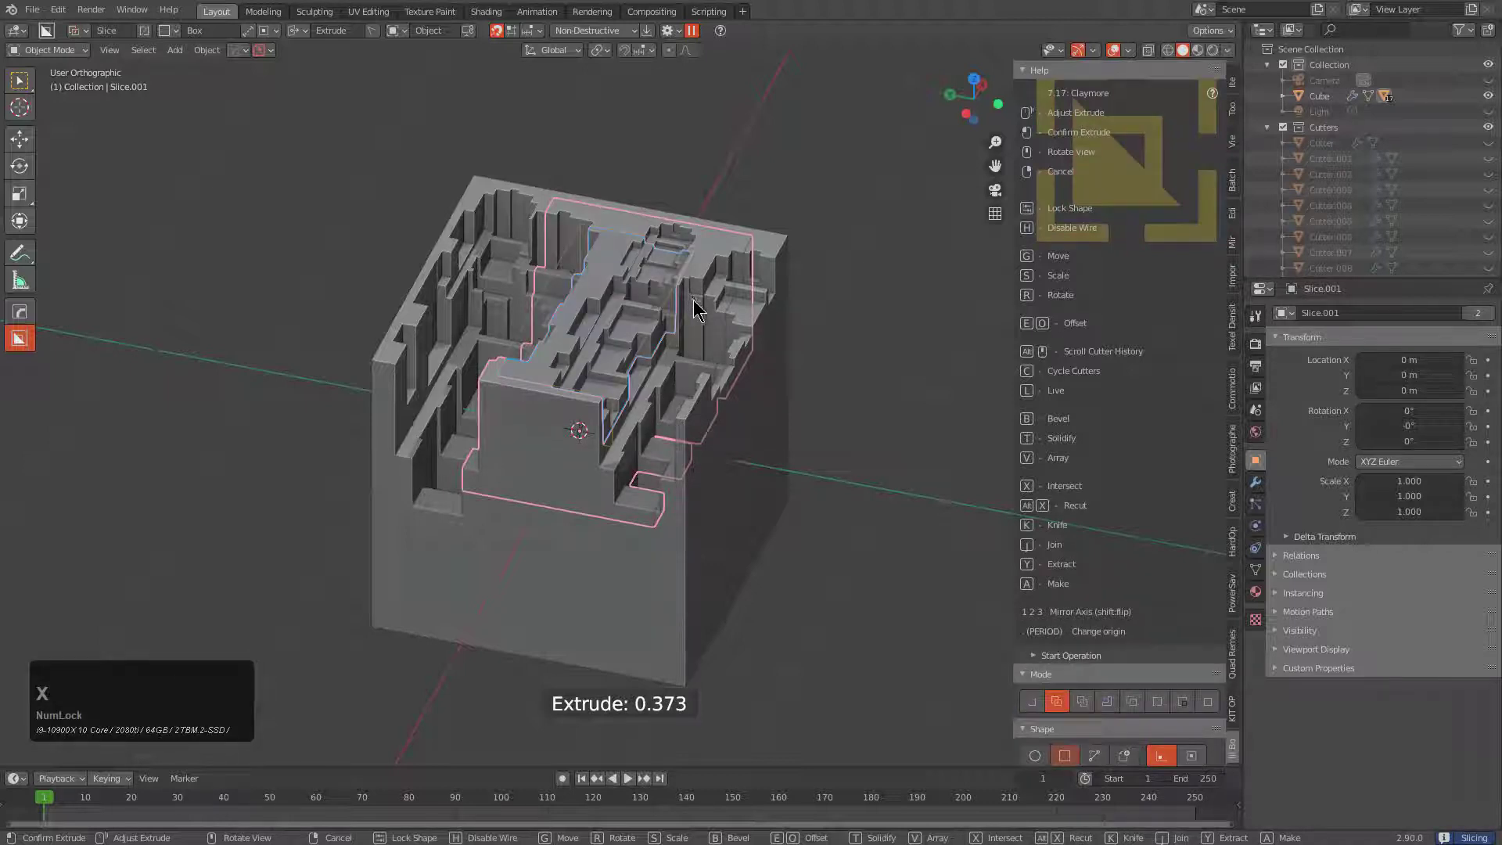
click(690, 328)
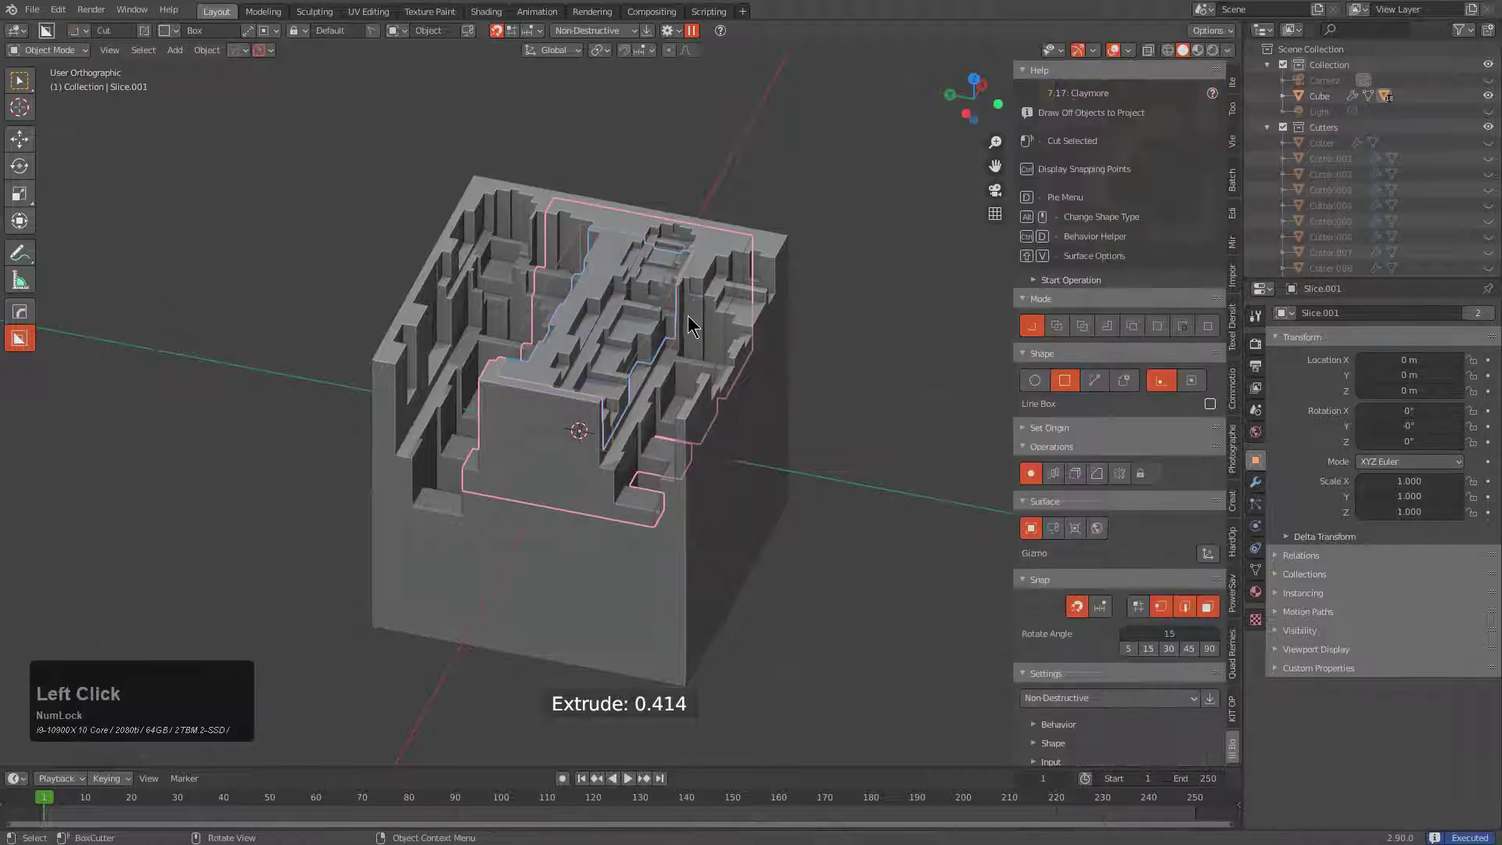
- Select the narrow sliced piece and examine its stepped details up close from several sides
middle_click(683, 358)
middle_drag(683, 358, 577, 335)
key(a)
key(a)
click(639, 345)
scroll(548, 427, up, 2)
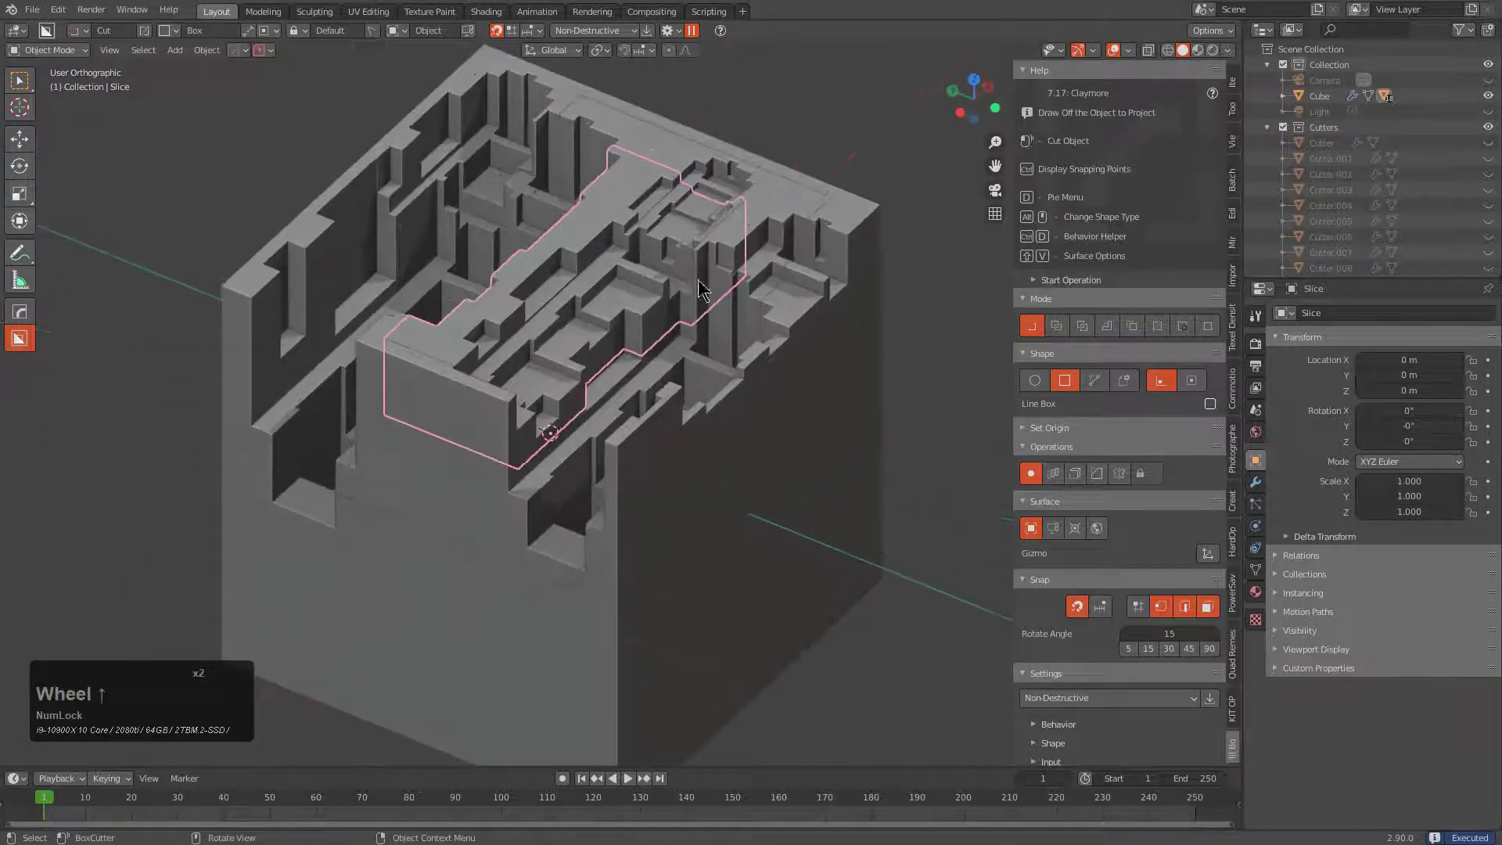
middle_drag(547, 427, 671, 376)
scroll(671, 375, up, 3)
scroll(688, 322, down, 2)
middle_drag(688, 324, 704, 364)
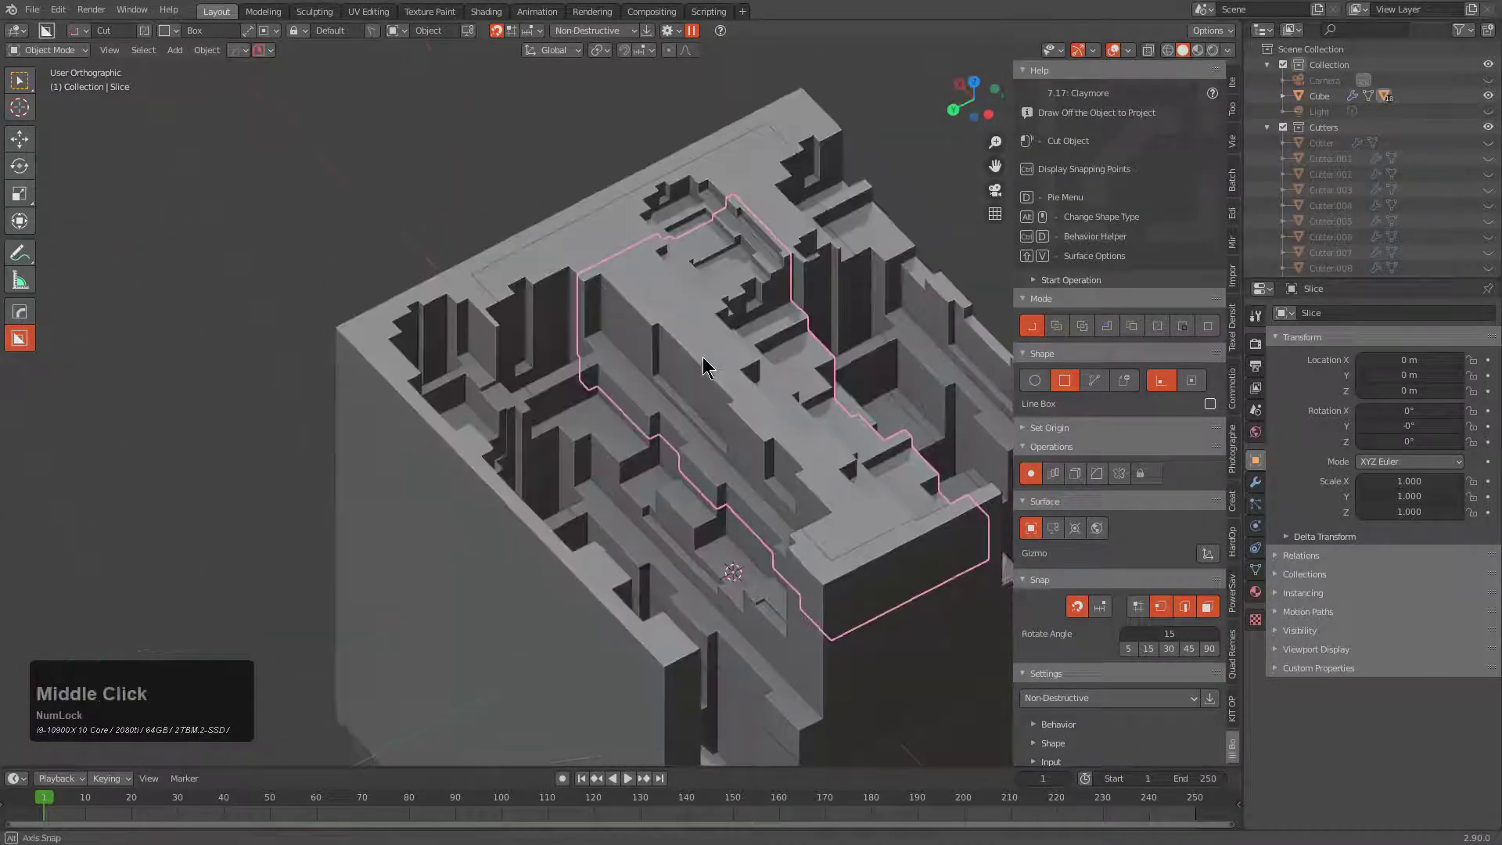
scroll(689, 352, up, 1)
- Draw a box over the central sliced piece's raised area and switch it to a slice cut with recut enabled
key(a)
key(a)
click(672, 341)
scroll(672, 343, down, 2)
middle_drag(641, 311, 639, 193)
drag(582, 330, 583, 330)
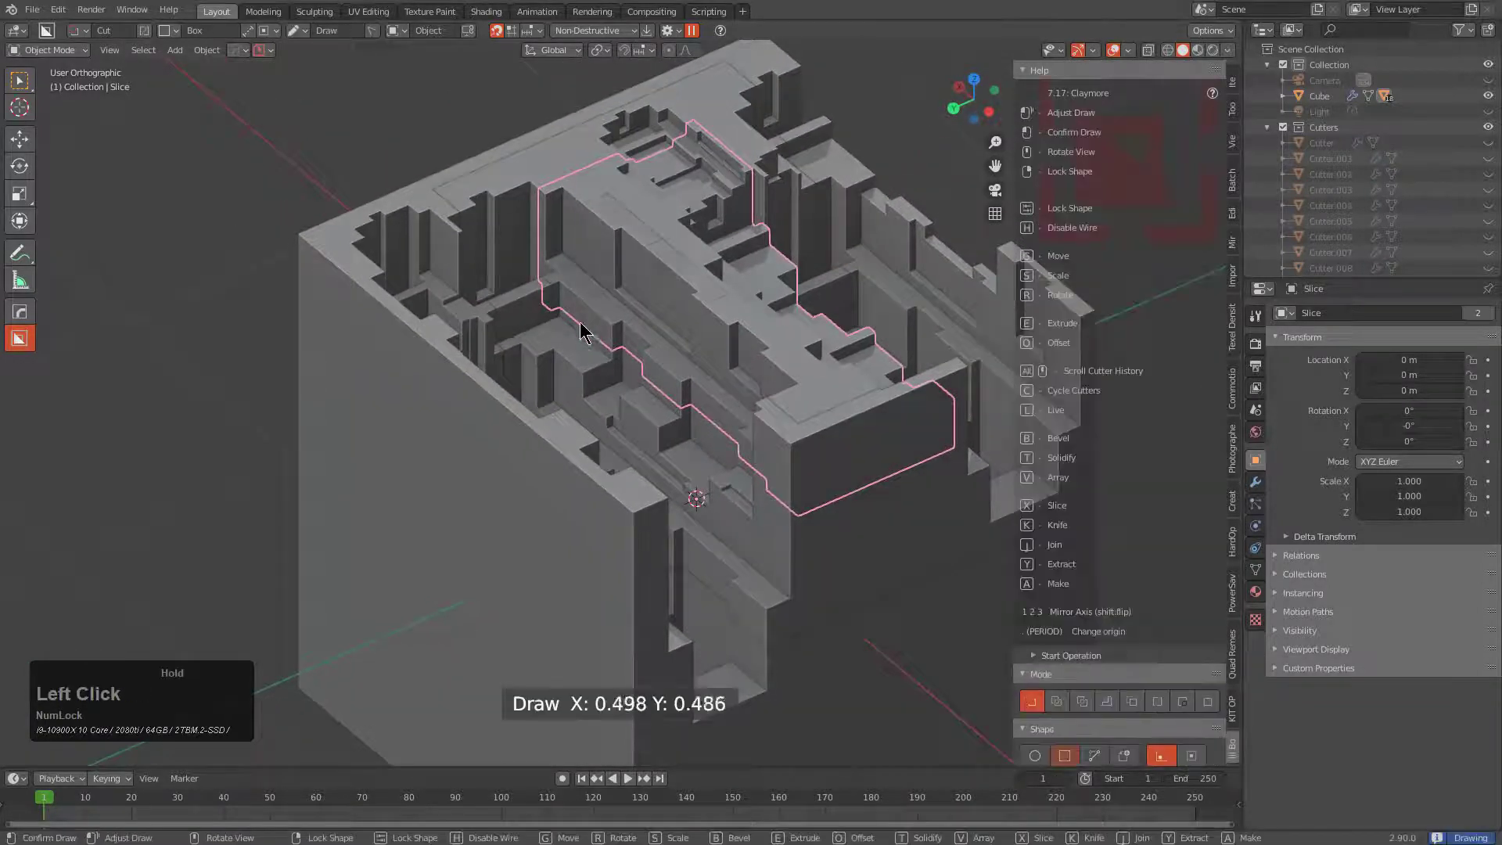
drag(620, 384, 646, 395)
key(x)
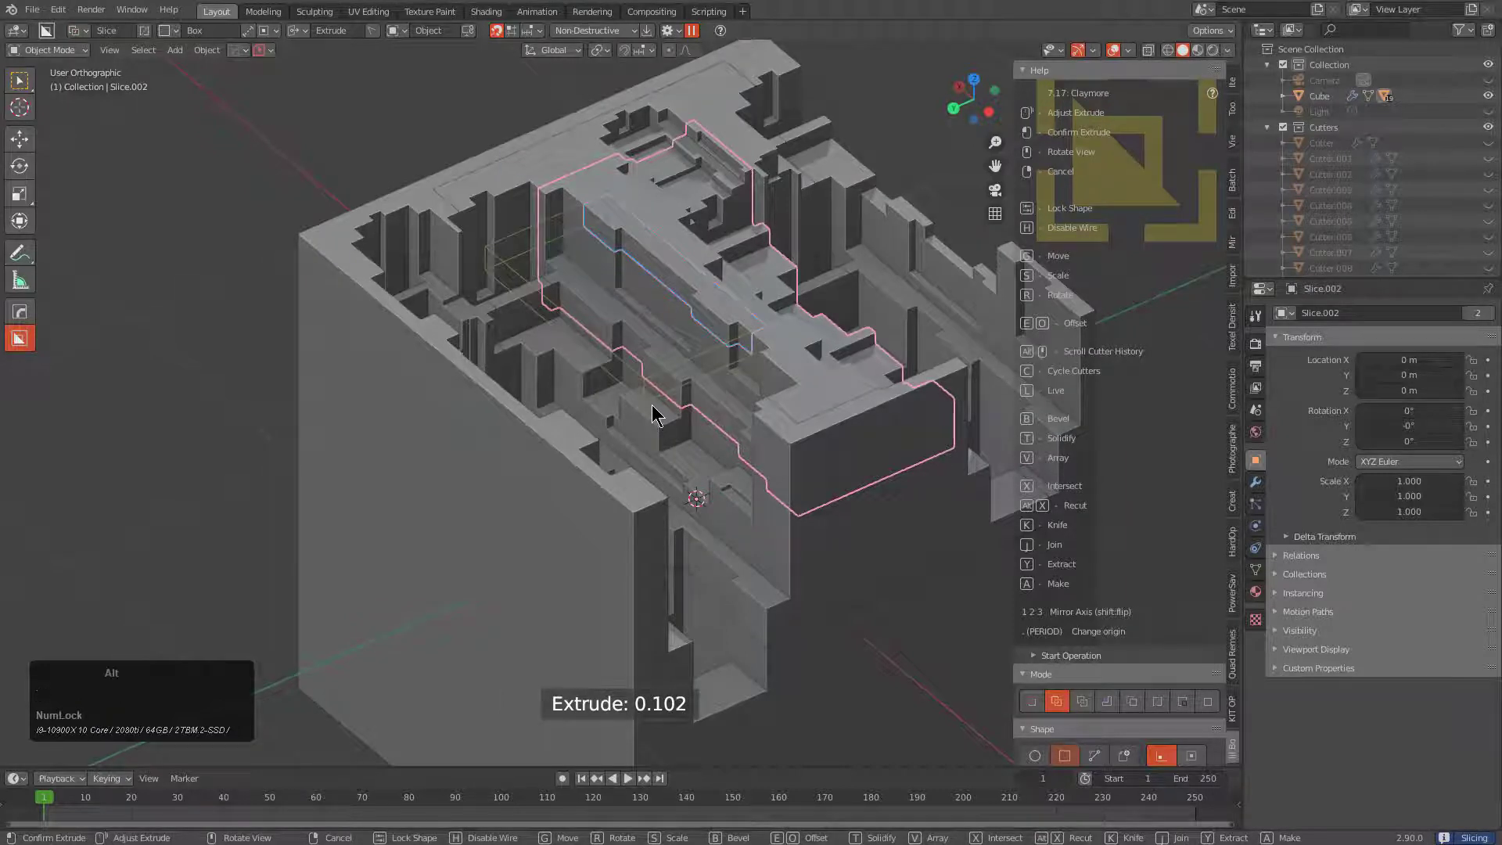
key(alt+x)
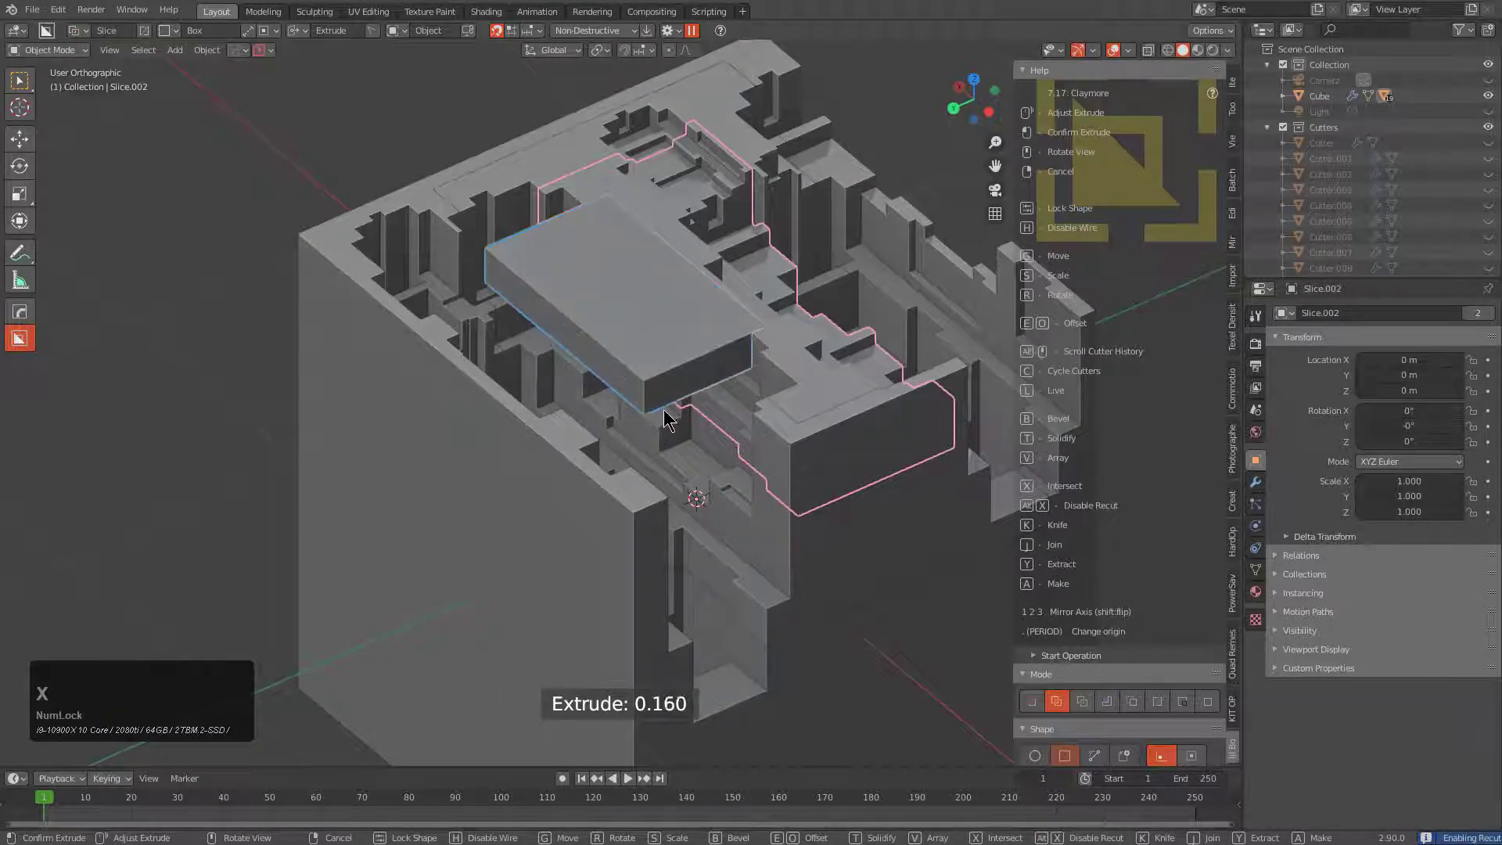
- Bevel the box cutter's corners by about 0.067 and finish the recut slice at a depth of about 0.050
key(b)
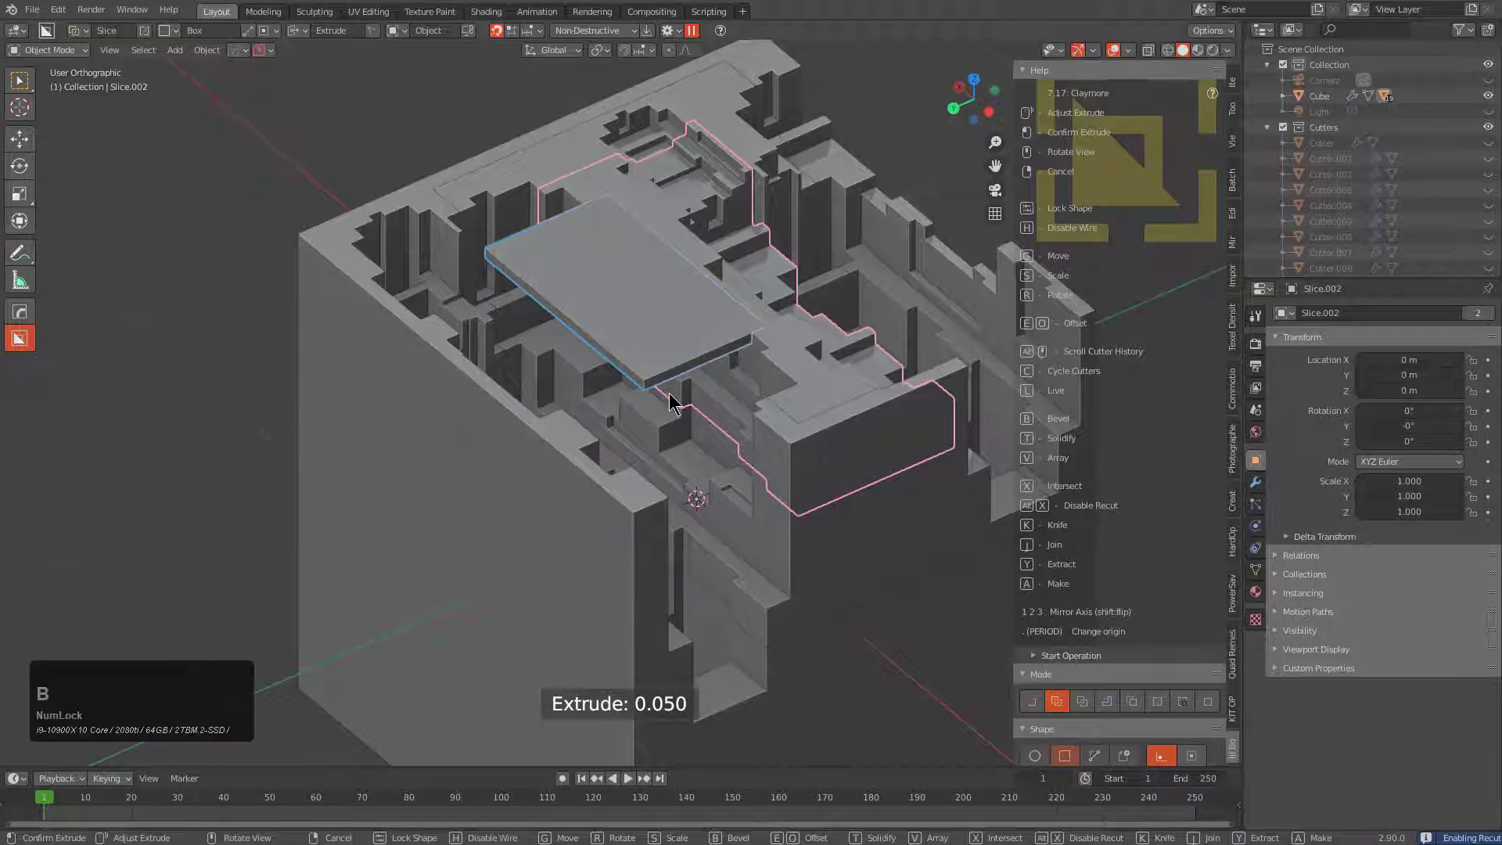
scroll(674, 402, down, 7)
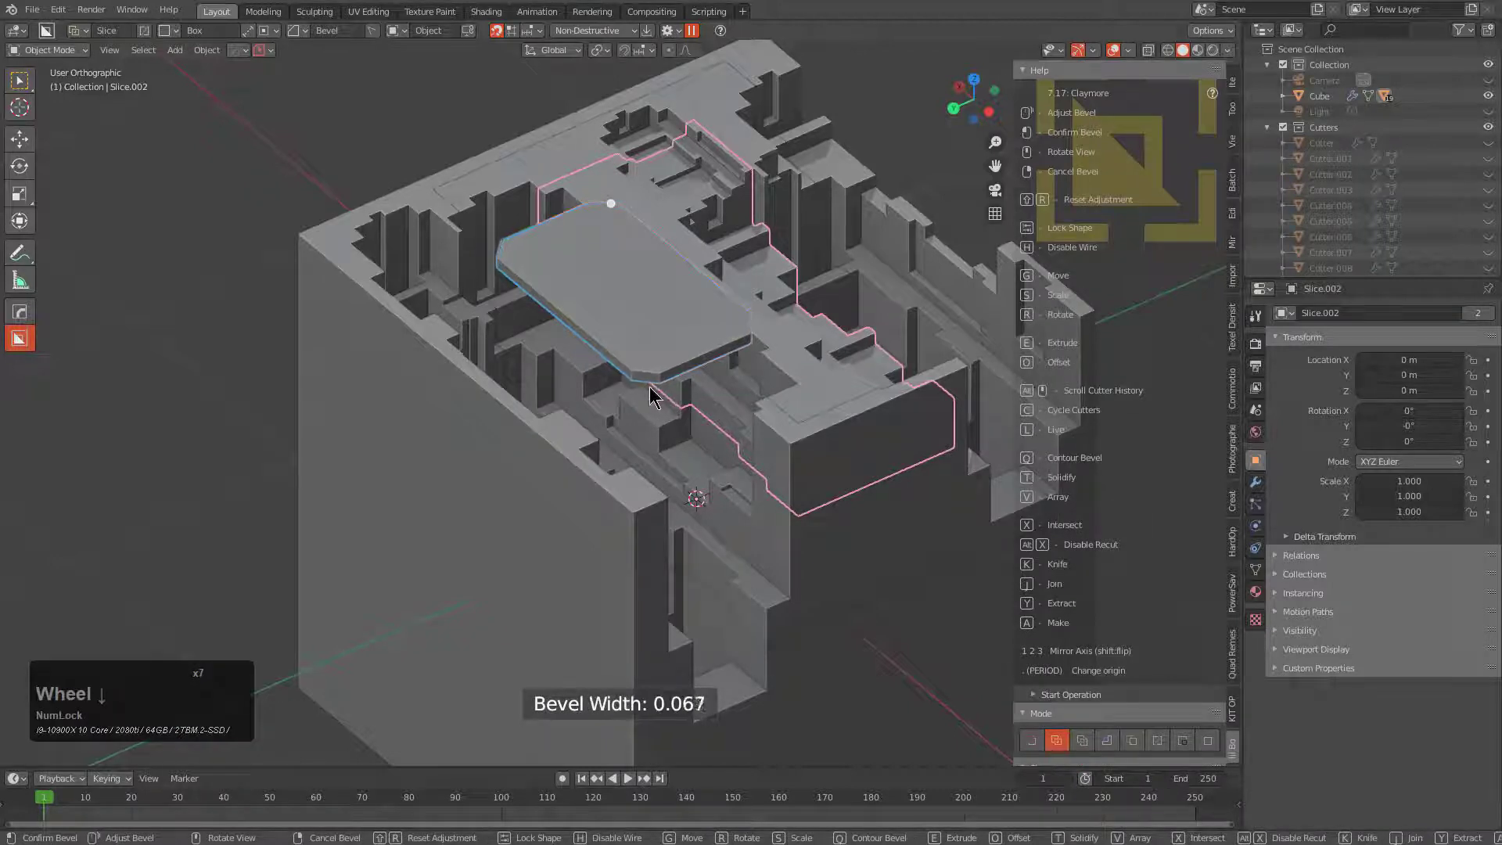
click(649, 395)
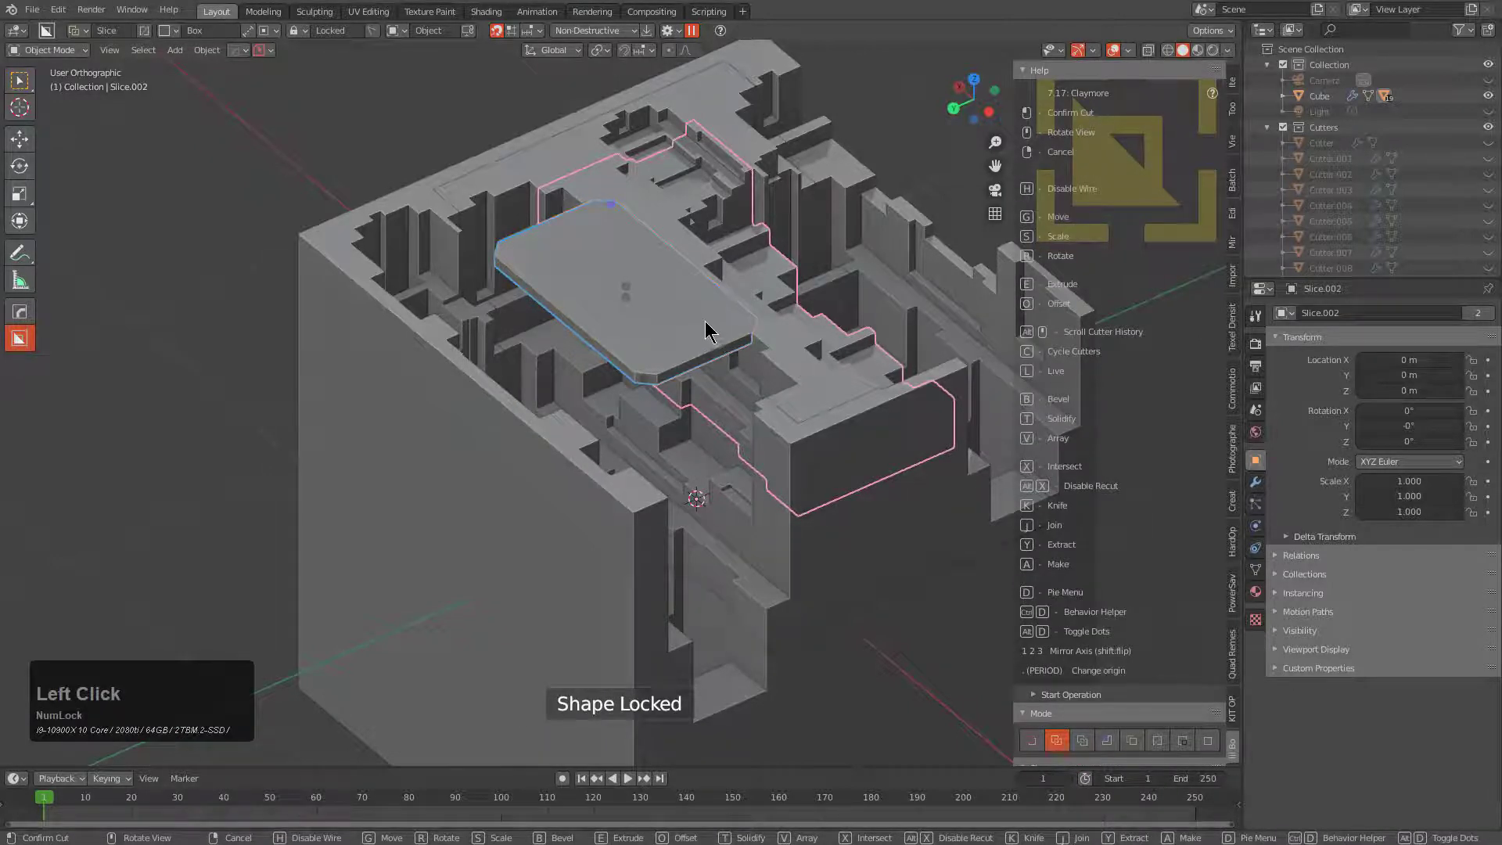
middle_drag(705, 333, 664, 248)
click(664, 338)
- Select the new bevelled plate and cut box-shaped recesses along its two long edges, the second about 0.075 deep
key(alt+a)
scroll(624, 137, down, 1)
middle_drag(624, 138, 640, 255)
click(662, 285)
drag(624, 248, 754, 374)
click(755, 425)
drag(518, 299, 563, 481)
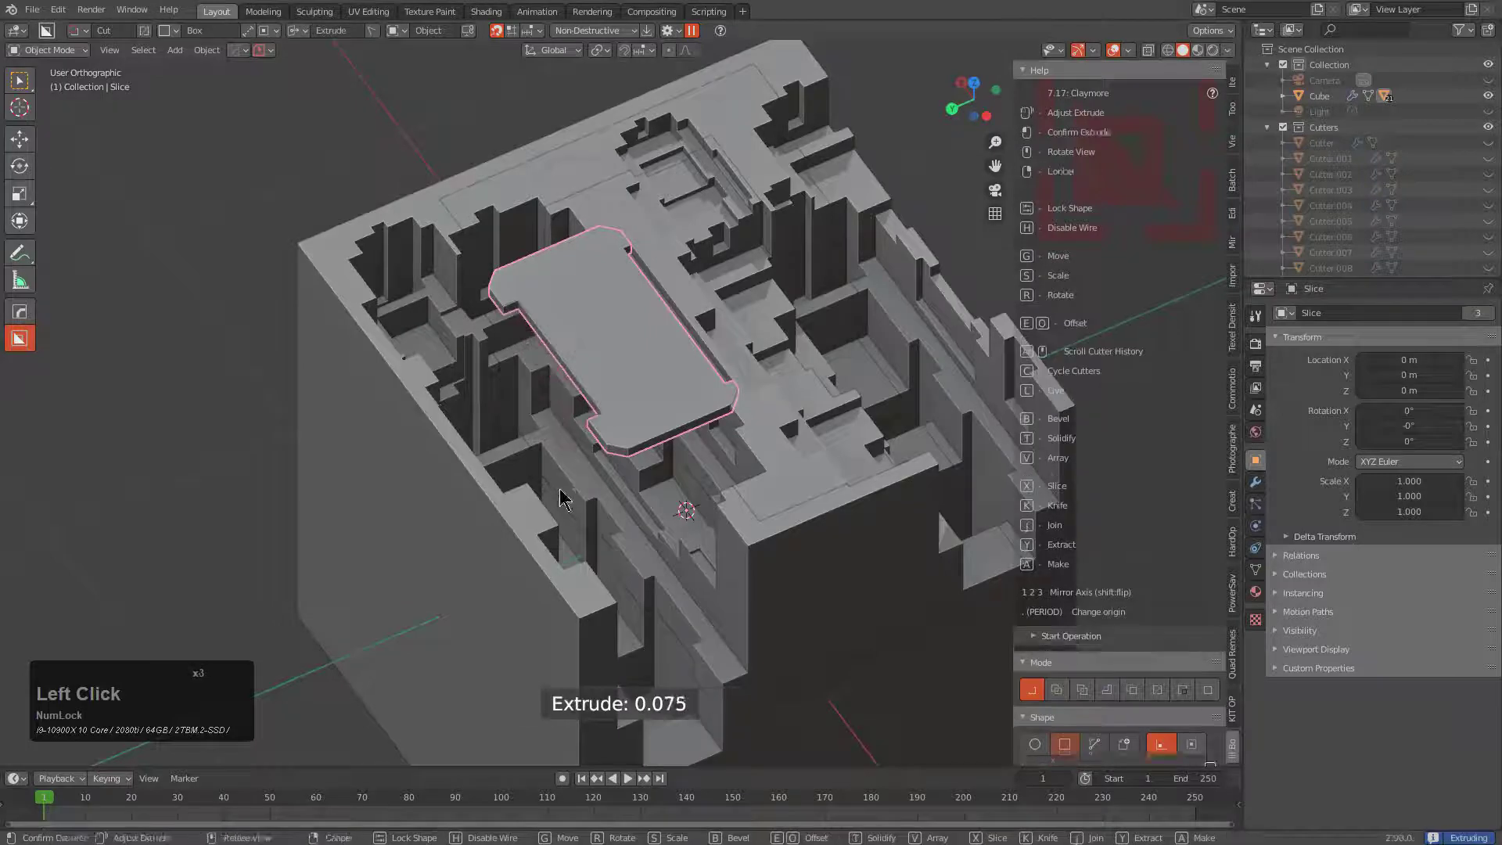
click(569, 546)
- Cut a long strip about 1.004 by 0.113 and 0.038 deep into the underlying sliced piece beside the plate
middle_drag(674, 457, 652, 410)
key(alt+a)
middle_drag(653, 303, 640, 199)
middle_drag(669, 252, 607, 188)
scroll(607, 188, up, 2)
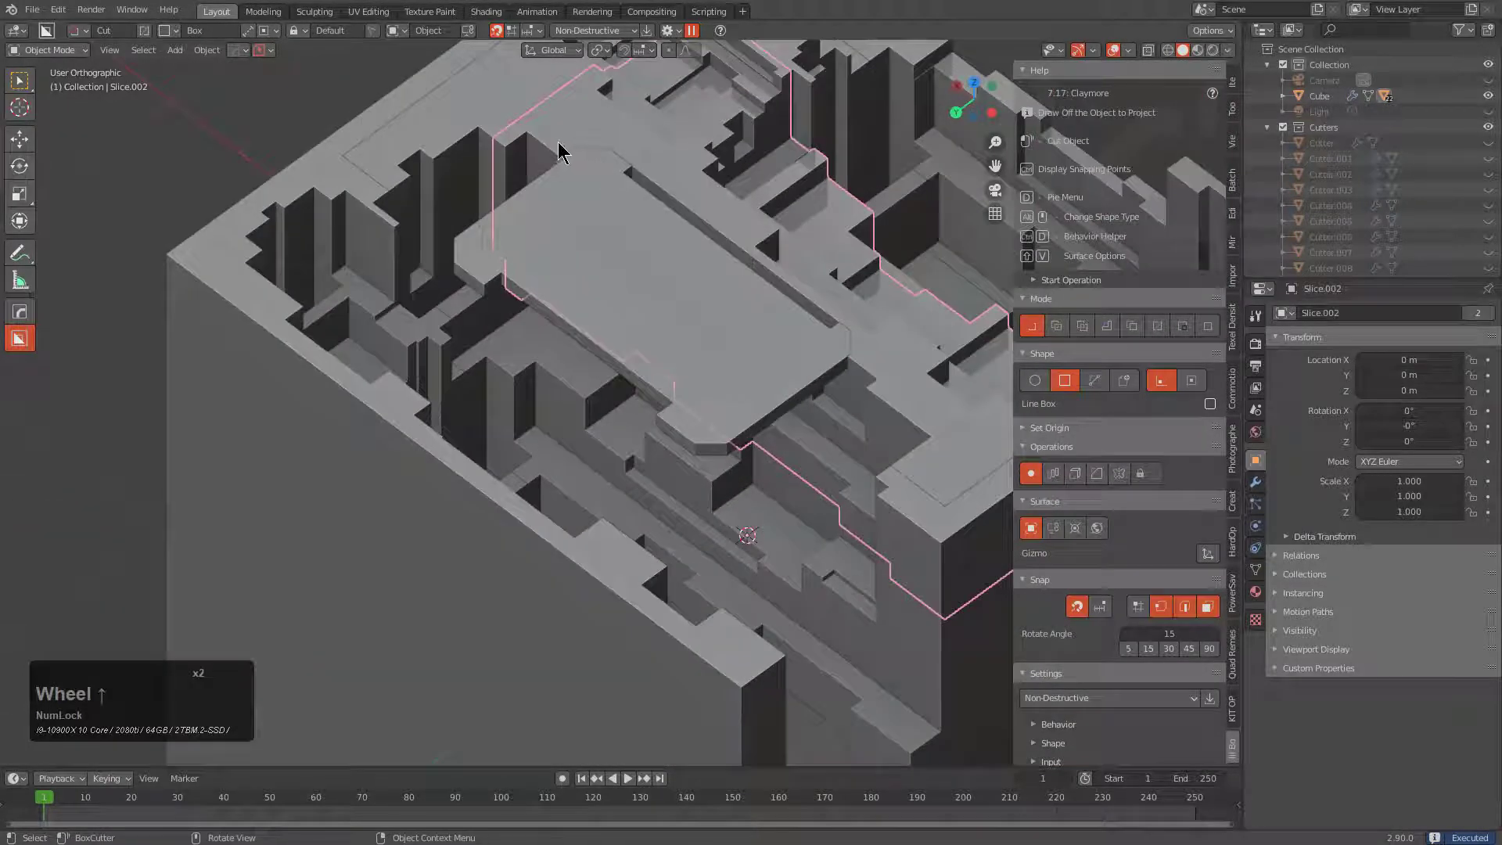
drag(560, 151, 708, 324)
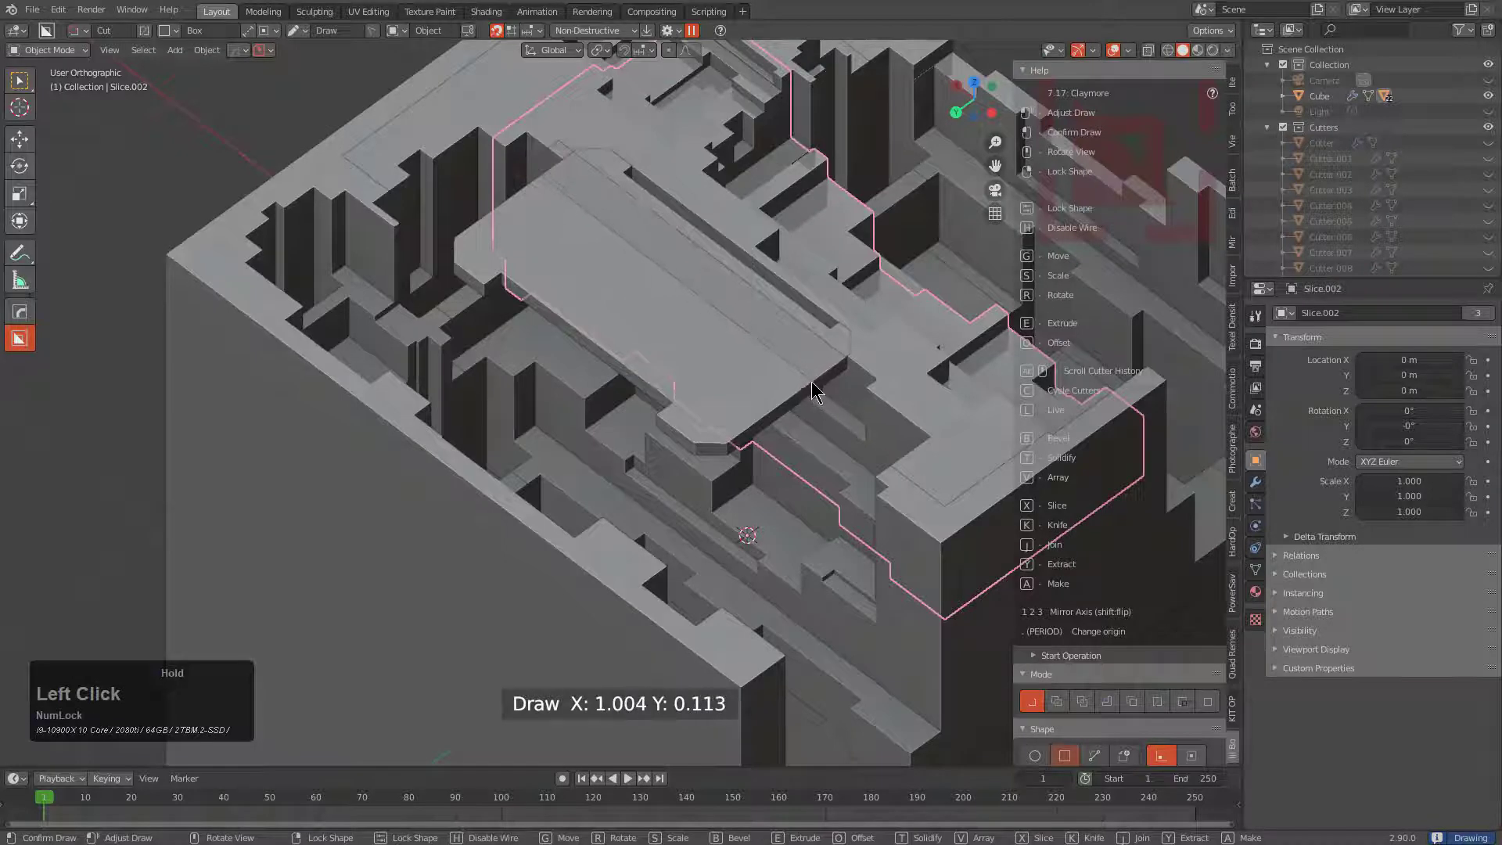
drag(802, 391, 806, 395)
scroll(693, 344, down, 2)
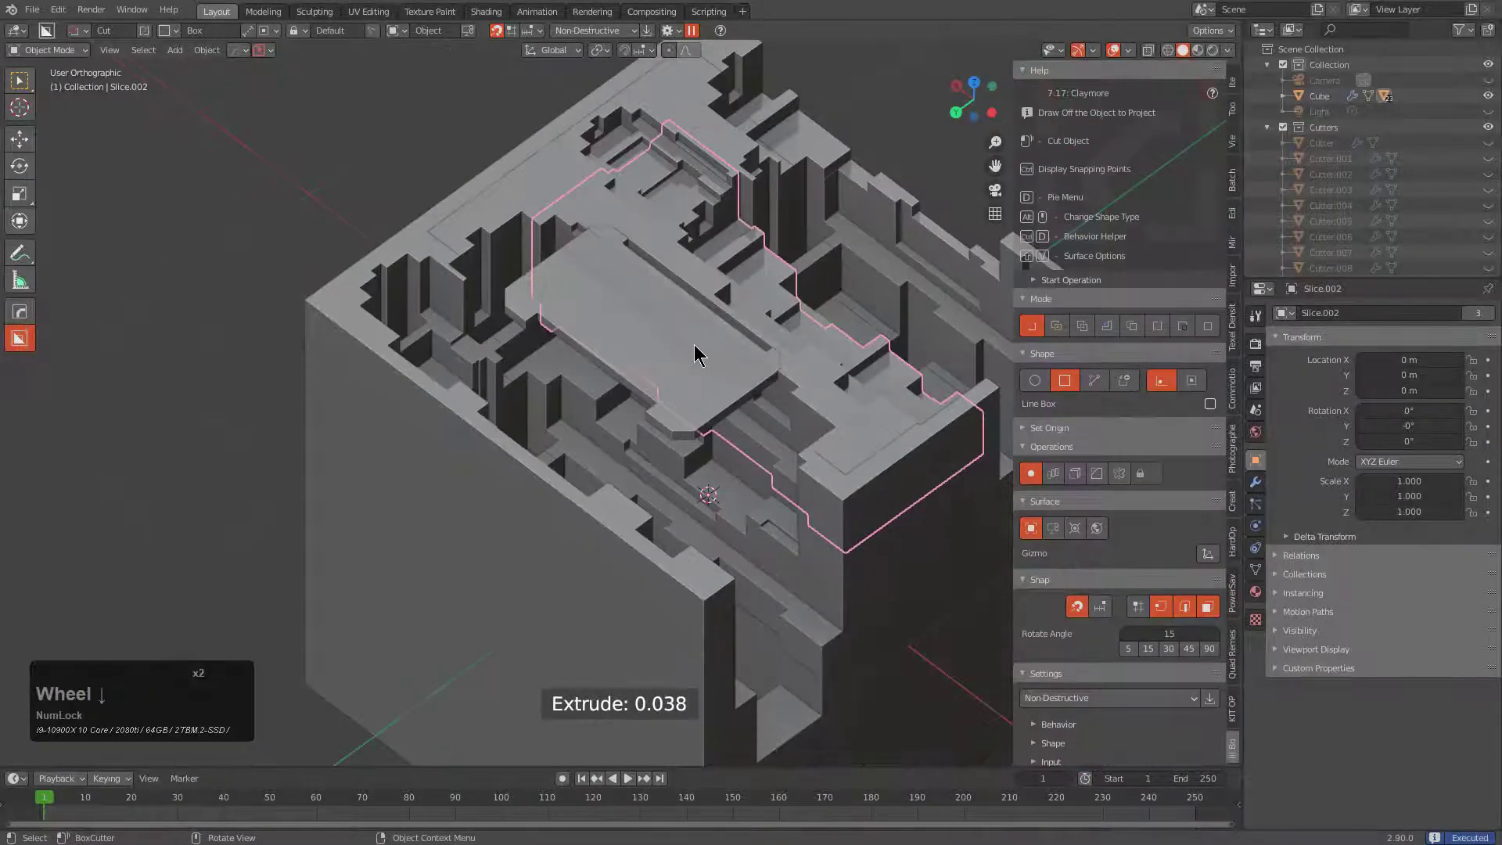
mouse_move(693, 344)
middle_down()
mouse_move(779, 333)
mouse_move(667, 335)
mouse_move(574, 280)
mouse_move(643, 330)
middle_up()
click(626, 302)
middle_drag(730, 411, 696, 395)
click(699, 400)
- Select the main cube and slice a box about 0.116 deep from its side face's upper corner with recut enabled
click(460, 424)
middle_drag(463, 419, 300, 469)
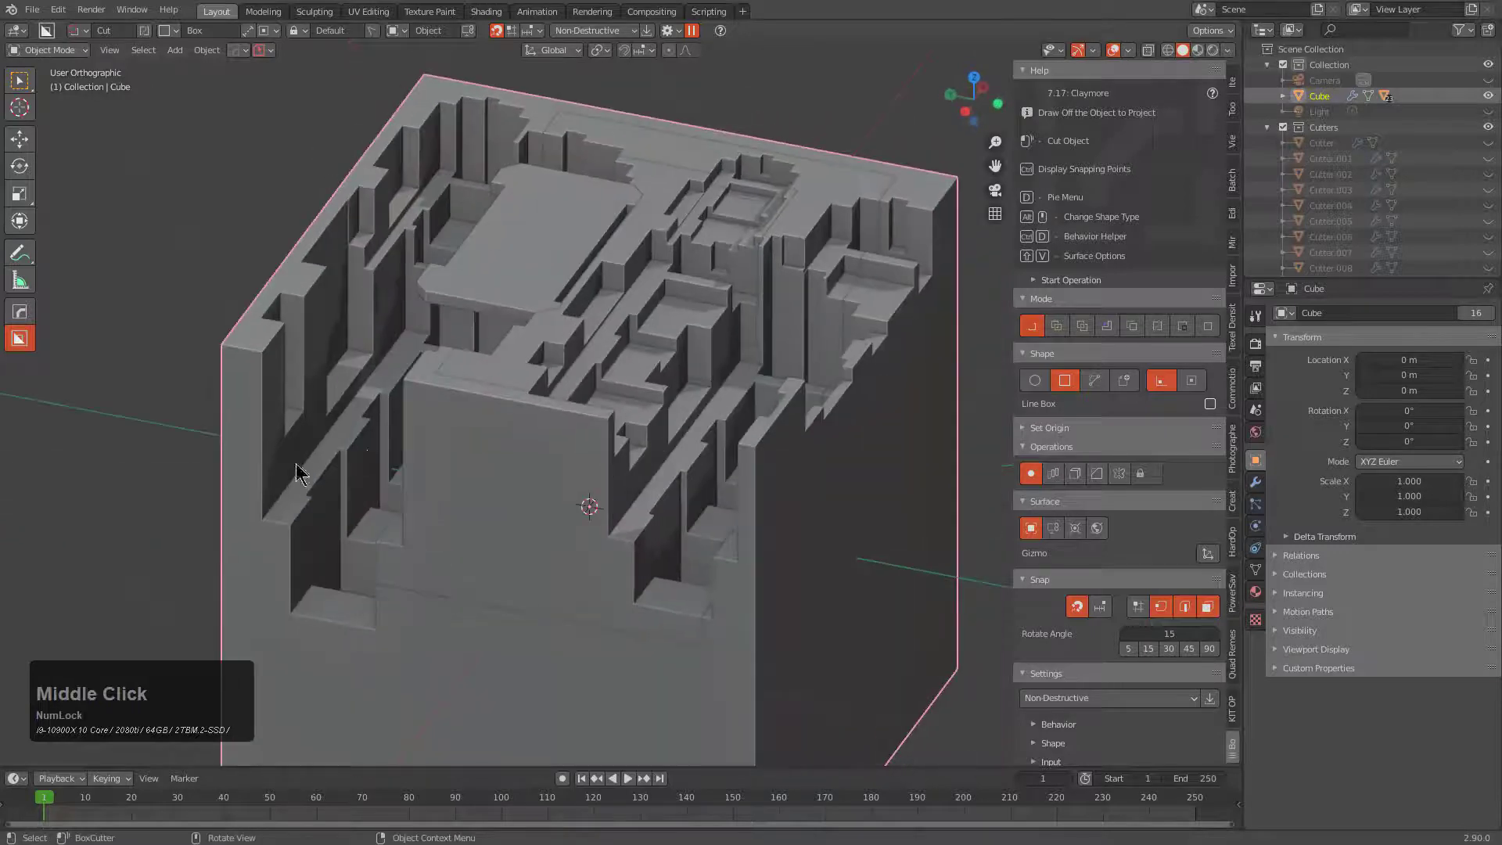
drag(233, 389, 400, 638)
drag(465, 687, 474, 659)
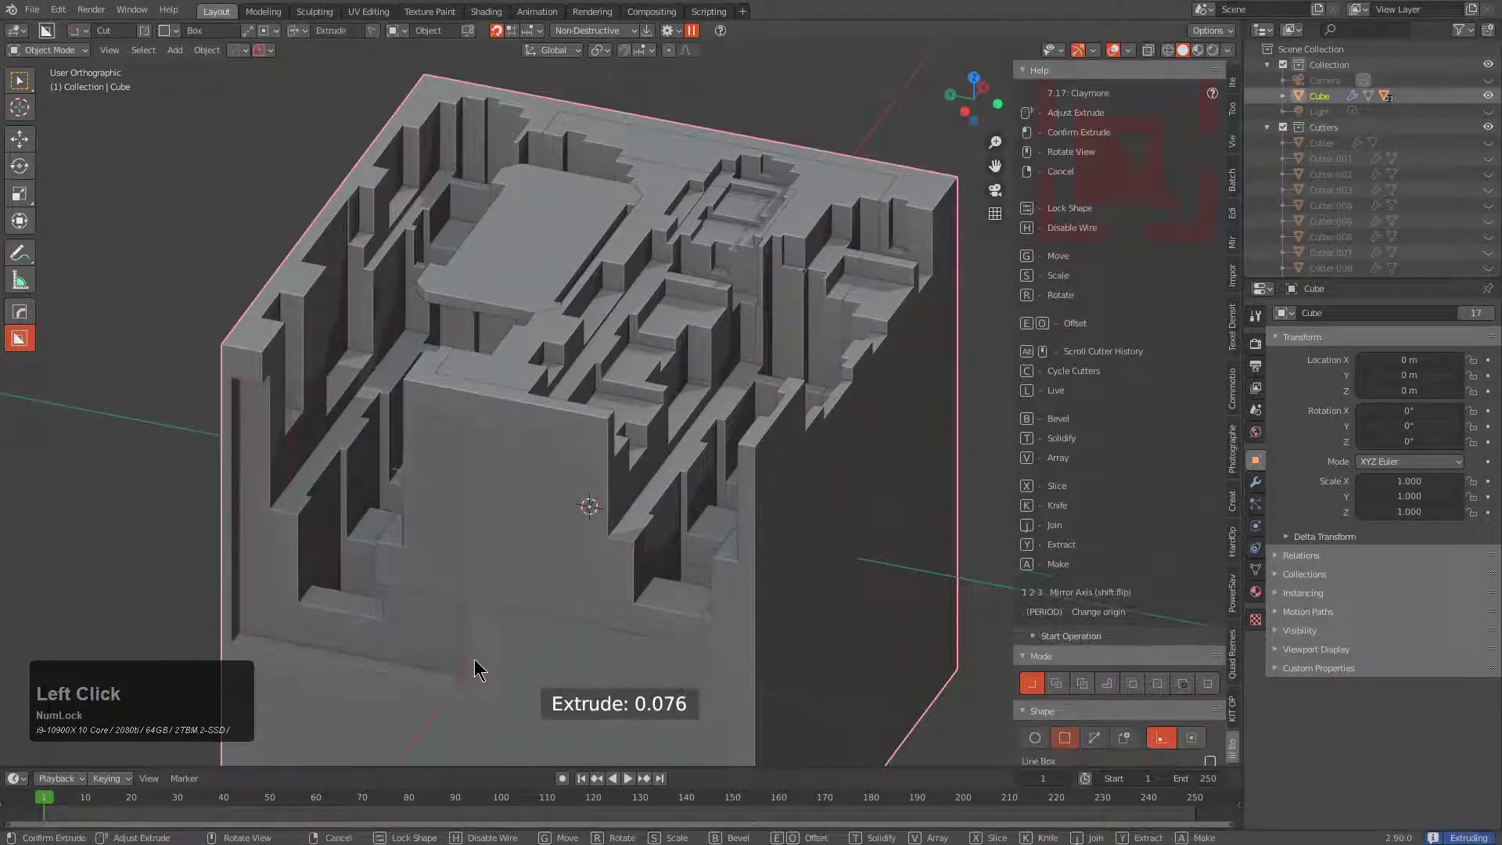
key(x)
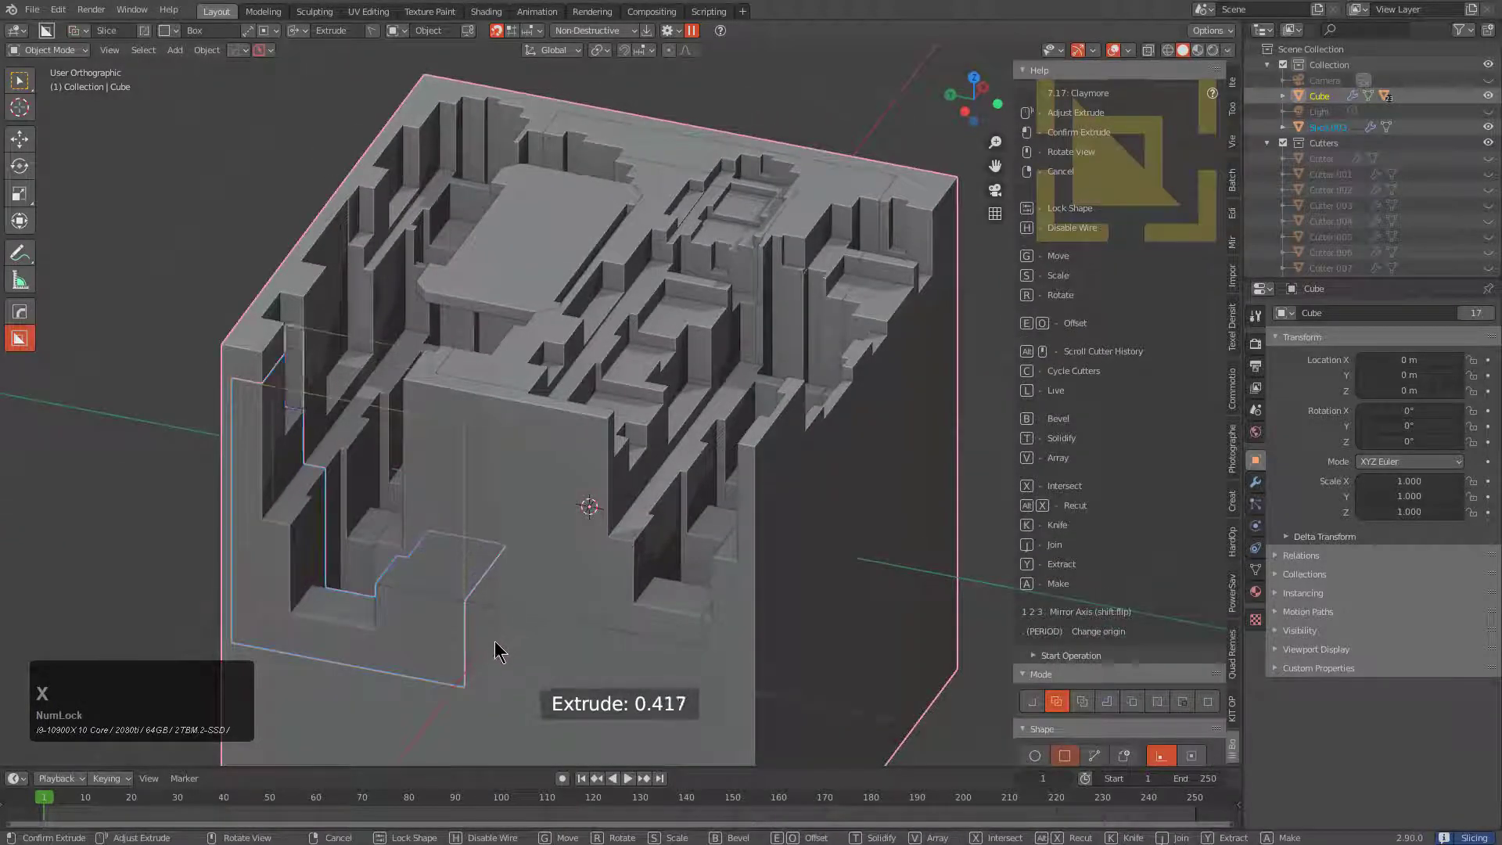
key(alt)
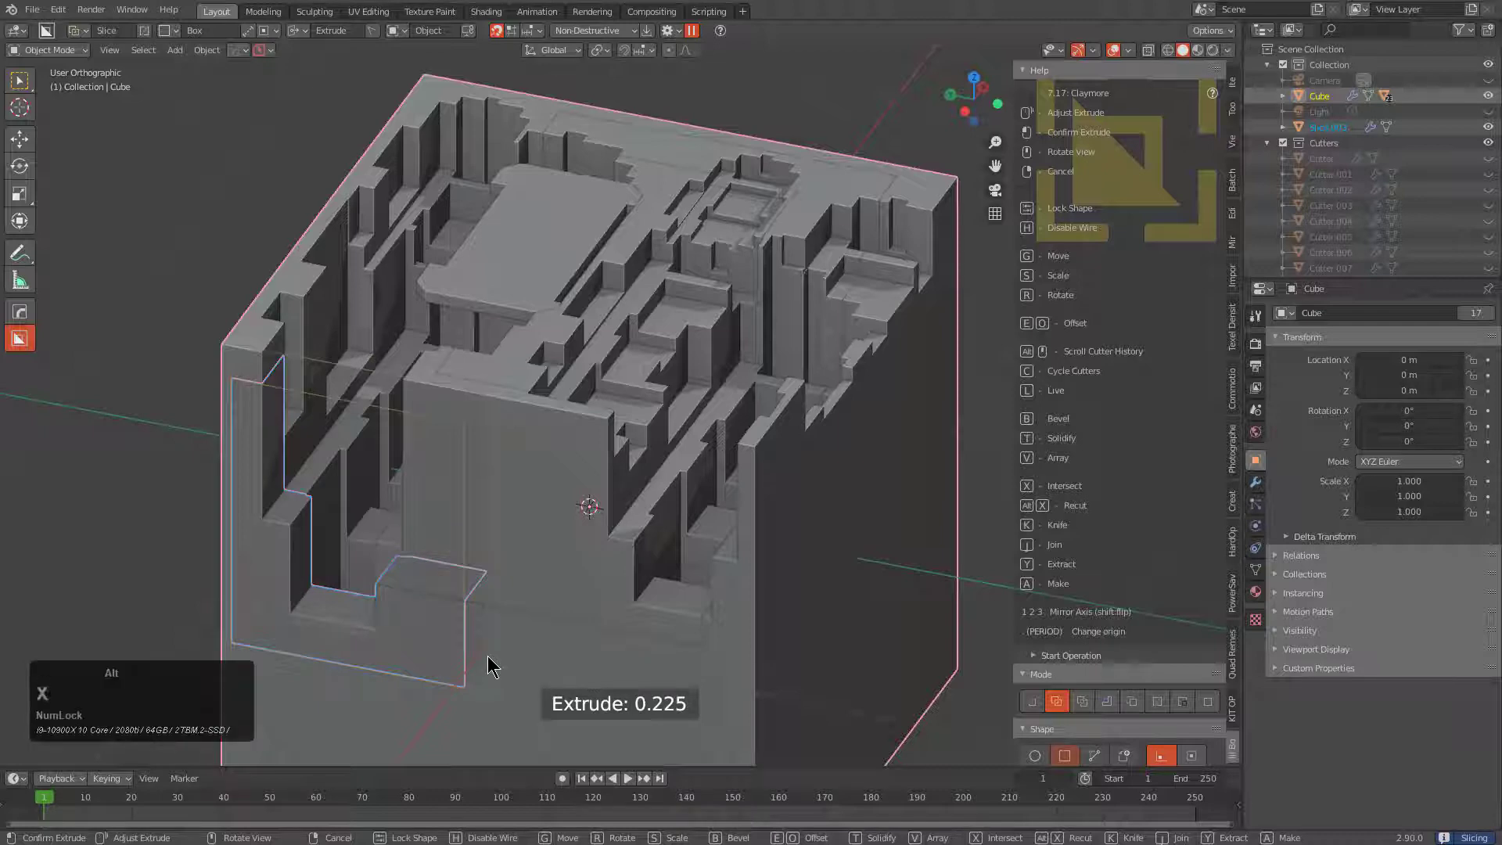
key(alt+x)
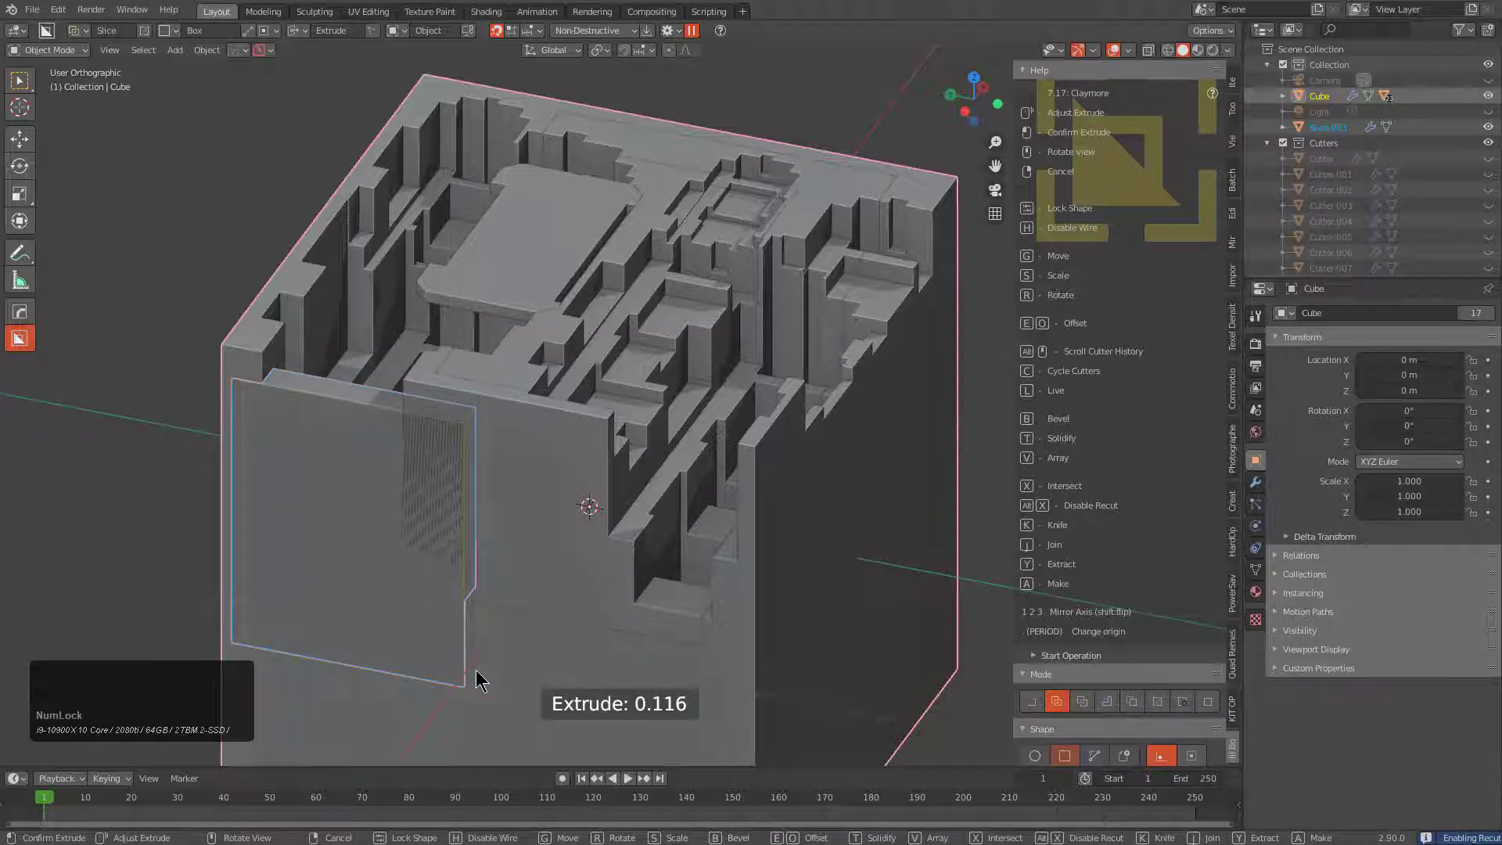
click(476, 680)
- Select the sliced side panel and cut a box about 0.639 deep into it along its upper edge
middle_drag(513, 493, 590, 272)
drag(612, 235, 471, 519)
middle_drag(471, 519, 526, 446)
click(518, 533)
middle_drag(519, 535, 470, 501)
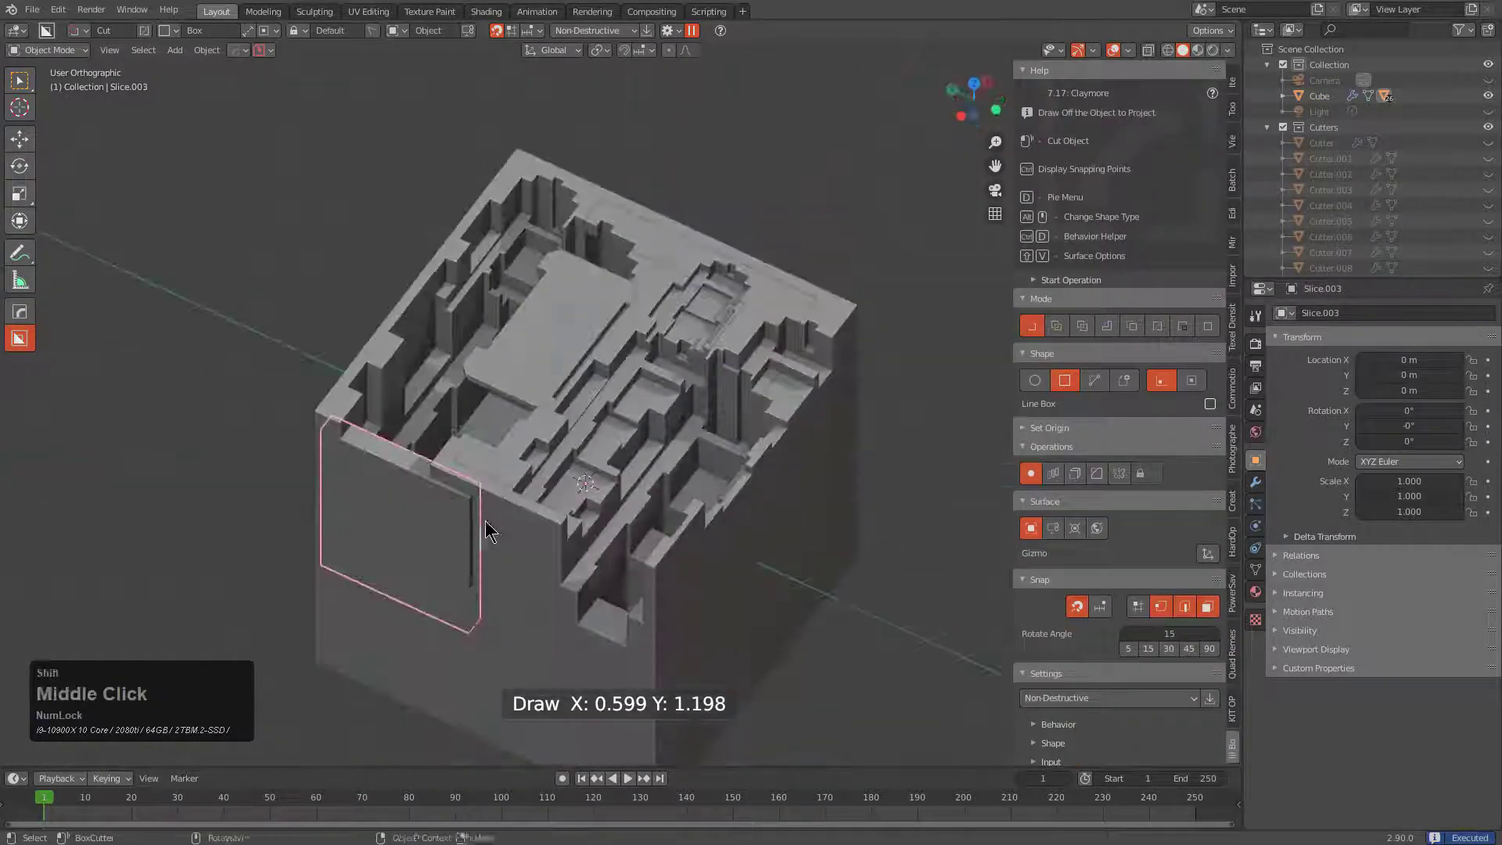
scroll(429, 343, up, 2)
drag(422, 308, 615, 357)
click(616, 526)
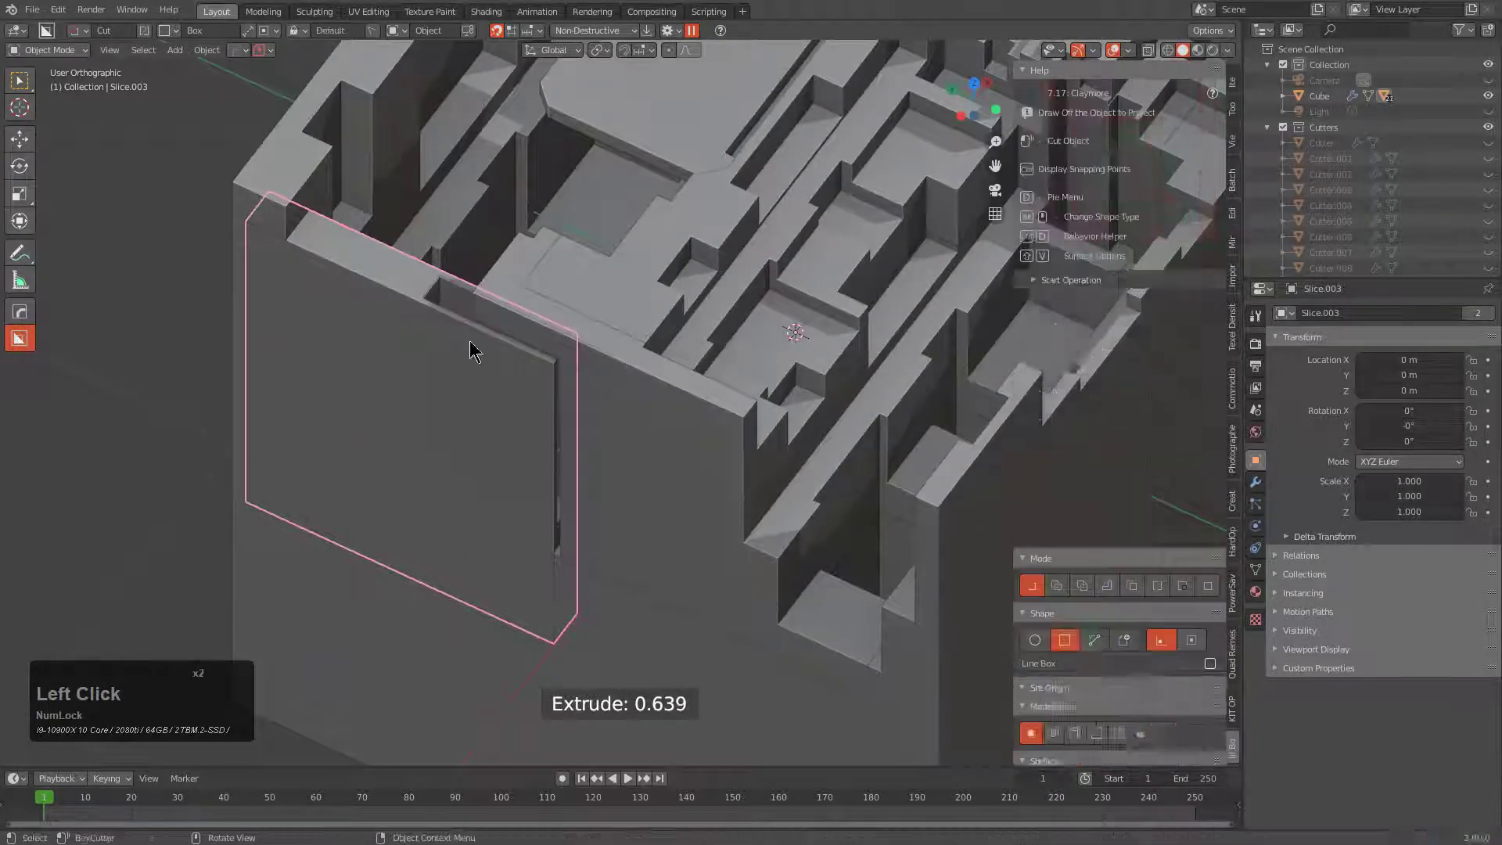
- Cut a box about 0.700 deep at the side panel's upper corner and a notch about 0.072 deep at its lower corner
drag(411, 287, 249, 201)
mouse_move(466, 425)
middle_down()
mouse_move(462, 375)
mouse_move(610, 429)
middle_up()
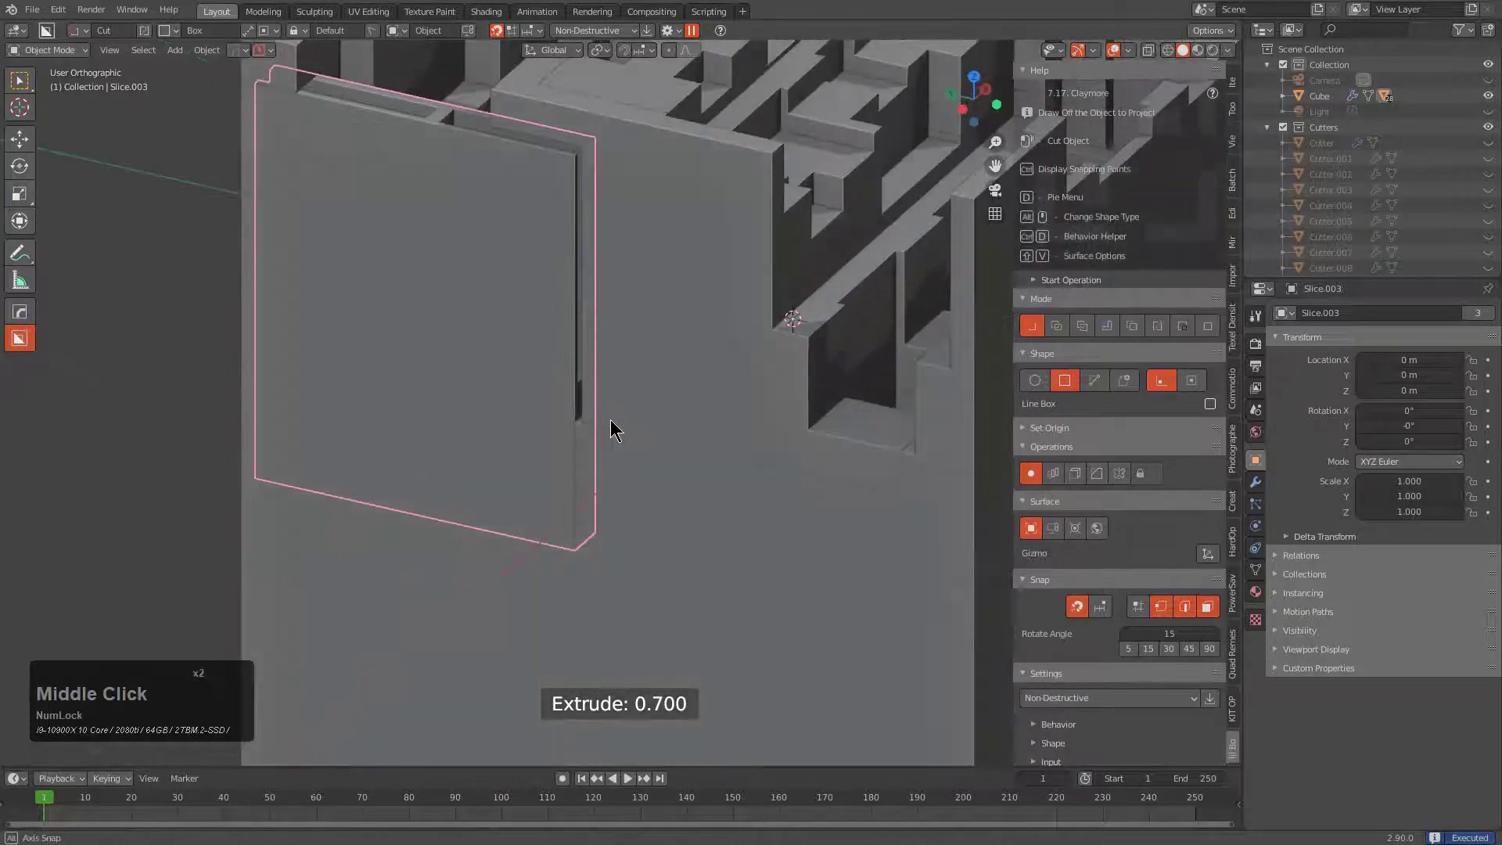
drag(542, 459, 684, 624)
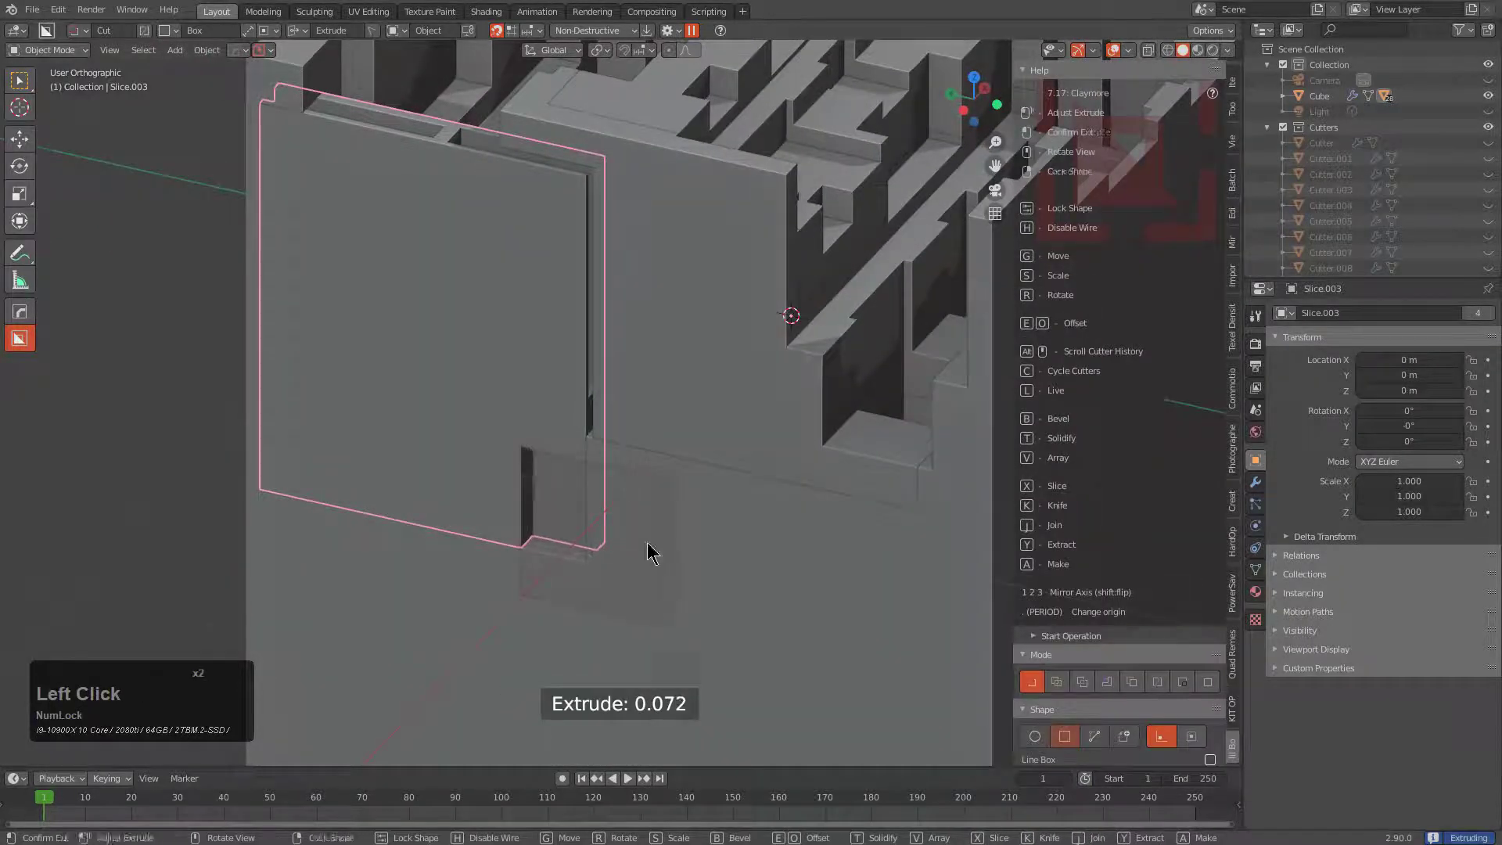
mouse_move(648, 551)
middle_down()
mouse_move(647, 476)
mouse_move(747, 403)
mouse_move(688, 320)
mouse_move(657, 364)
mouse_move(491, 388)
middle_up()
- Select the neighbouring sliced block to examine it, and make the main cube the selected object
key(a)
mouse_move(669, 180)
middle_down()
mouse_move(697, 402)
mouse_move(704, 374)
mouse_move(688, 354)
middle_up()
click(717, 385)
scroll(704, 374, up, 2)
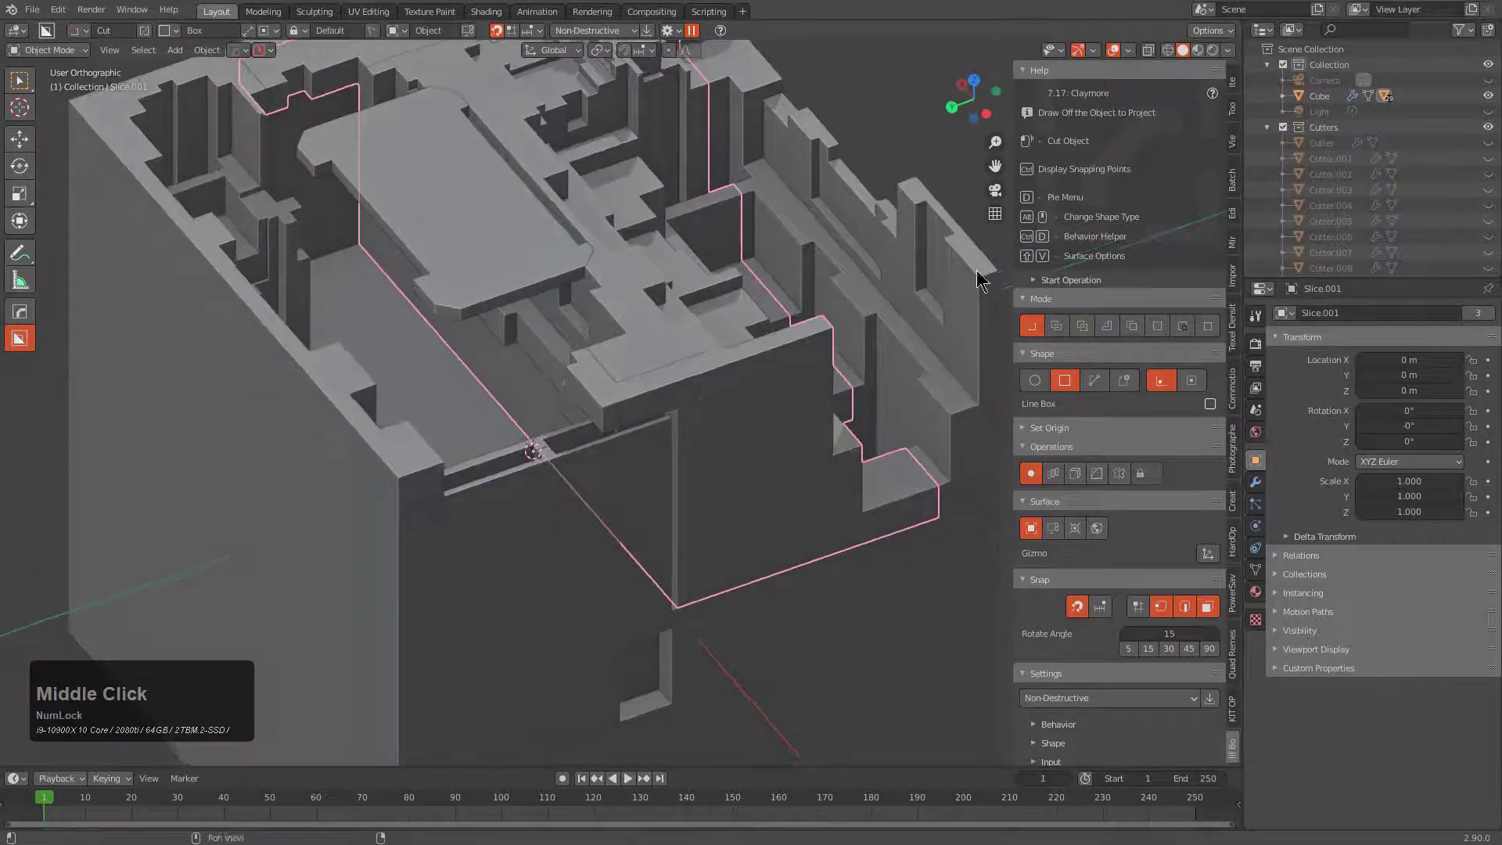
scroll(728, 509, down, 1)
click(758, 503)
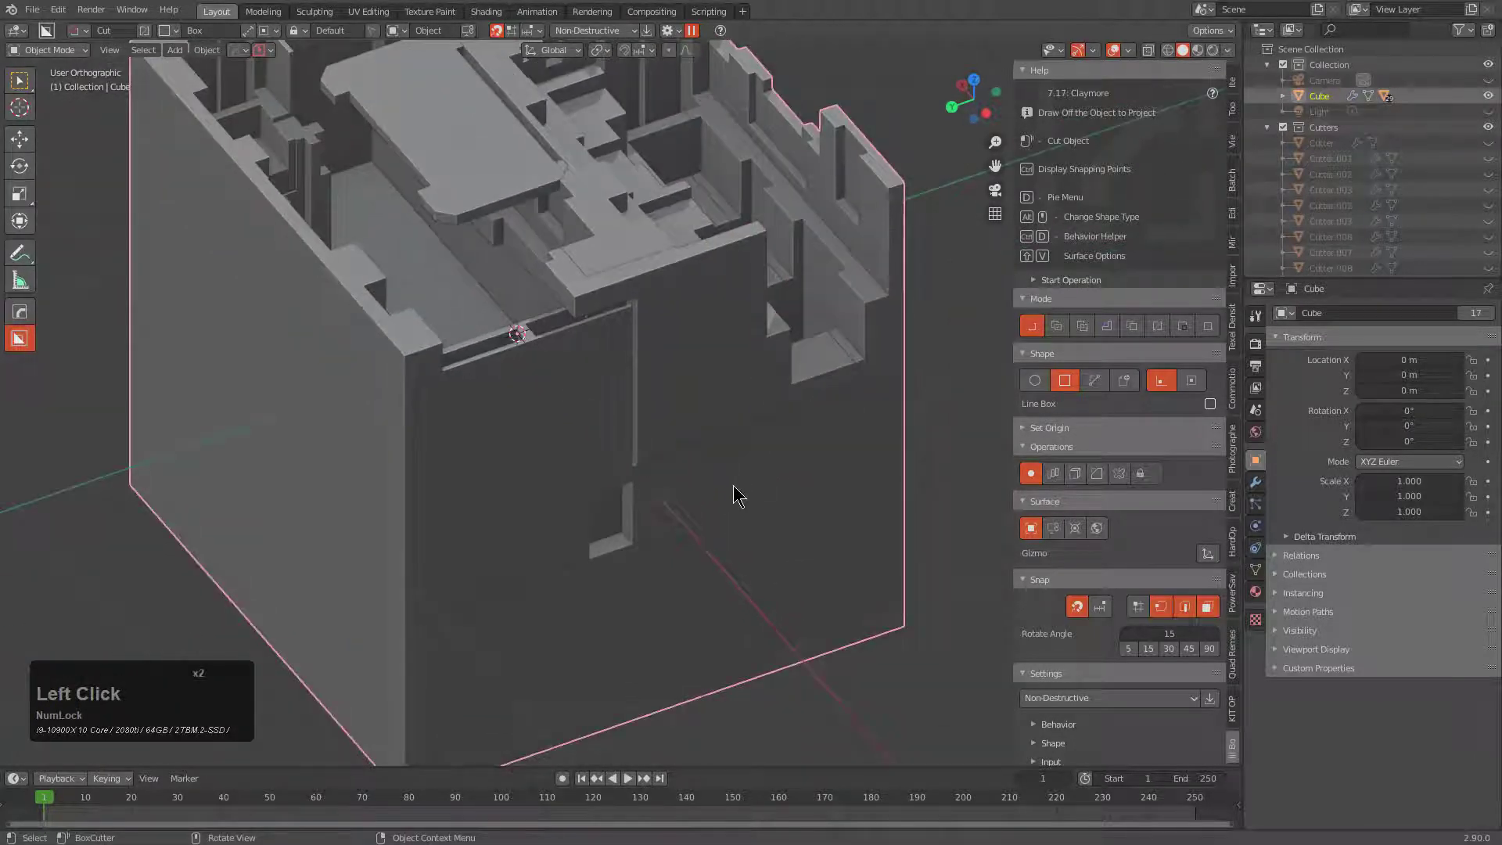
mouse_move(736, 495)
mouse_down()
mouse_move(680, 658)
mouse_move(647, 614)
mouse_up()
scroll(647, 429, down, 3)
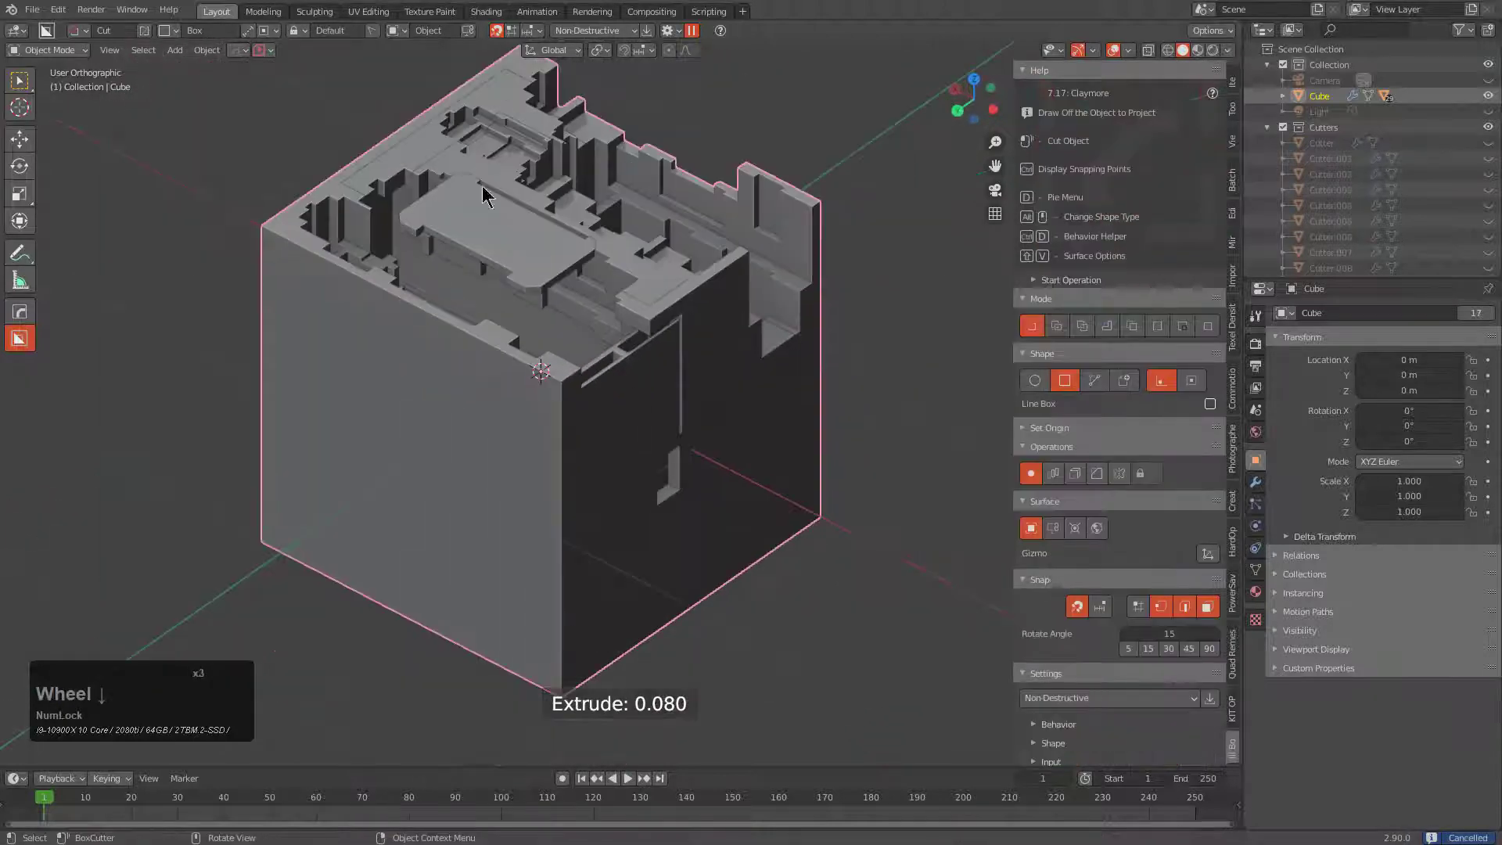
middle_drag(484, 192, 635, 341)
scroll(606, 344, down, 1)
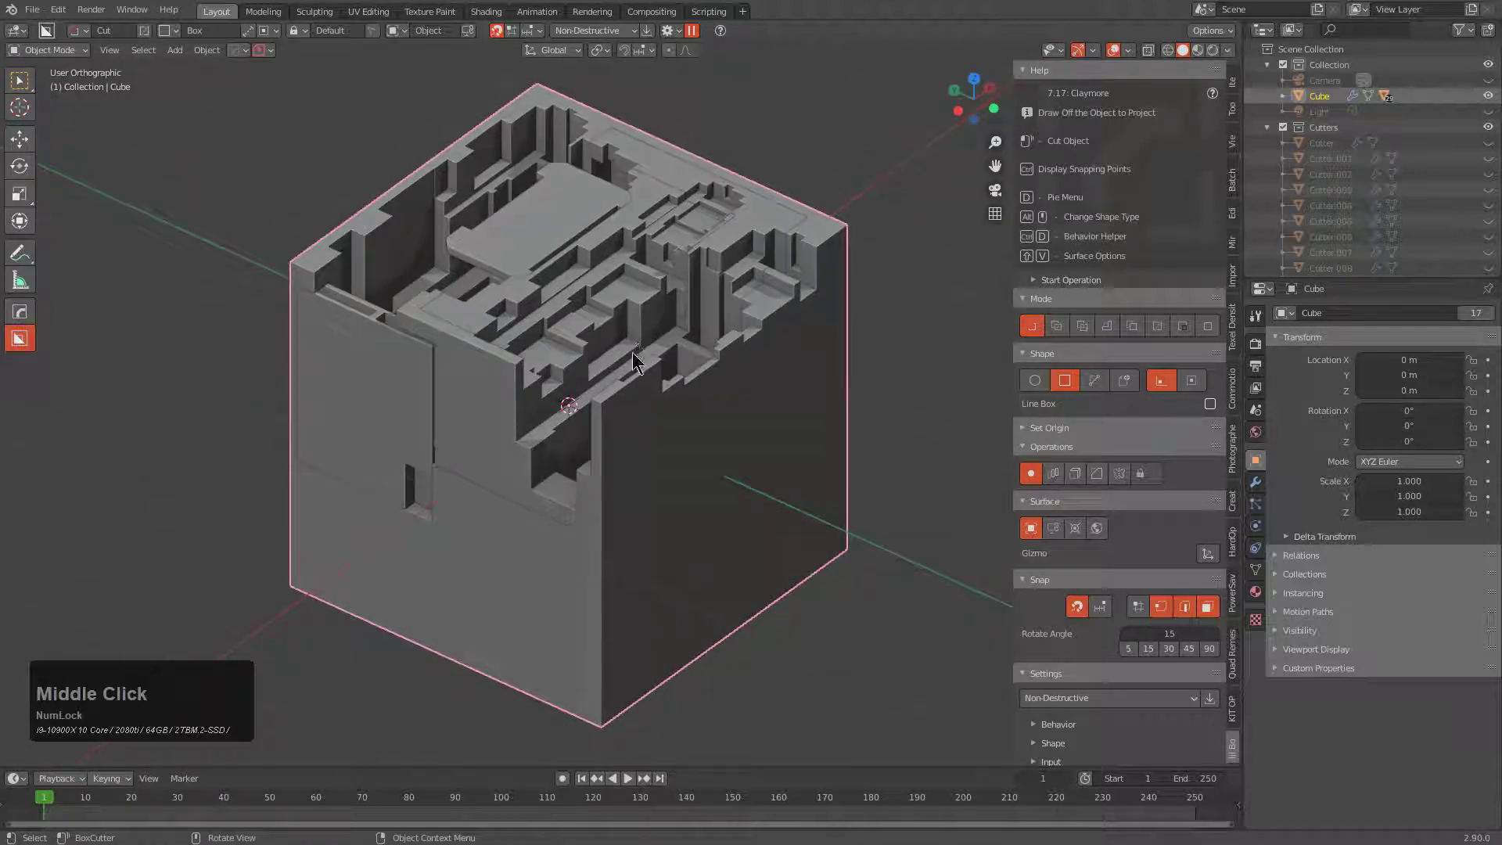
- Duplicate the main cube in place and apply Visual Geometry to Mesh to the copy
shift+middle_click(620, 403)
right_click(613, 383)
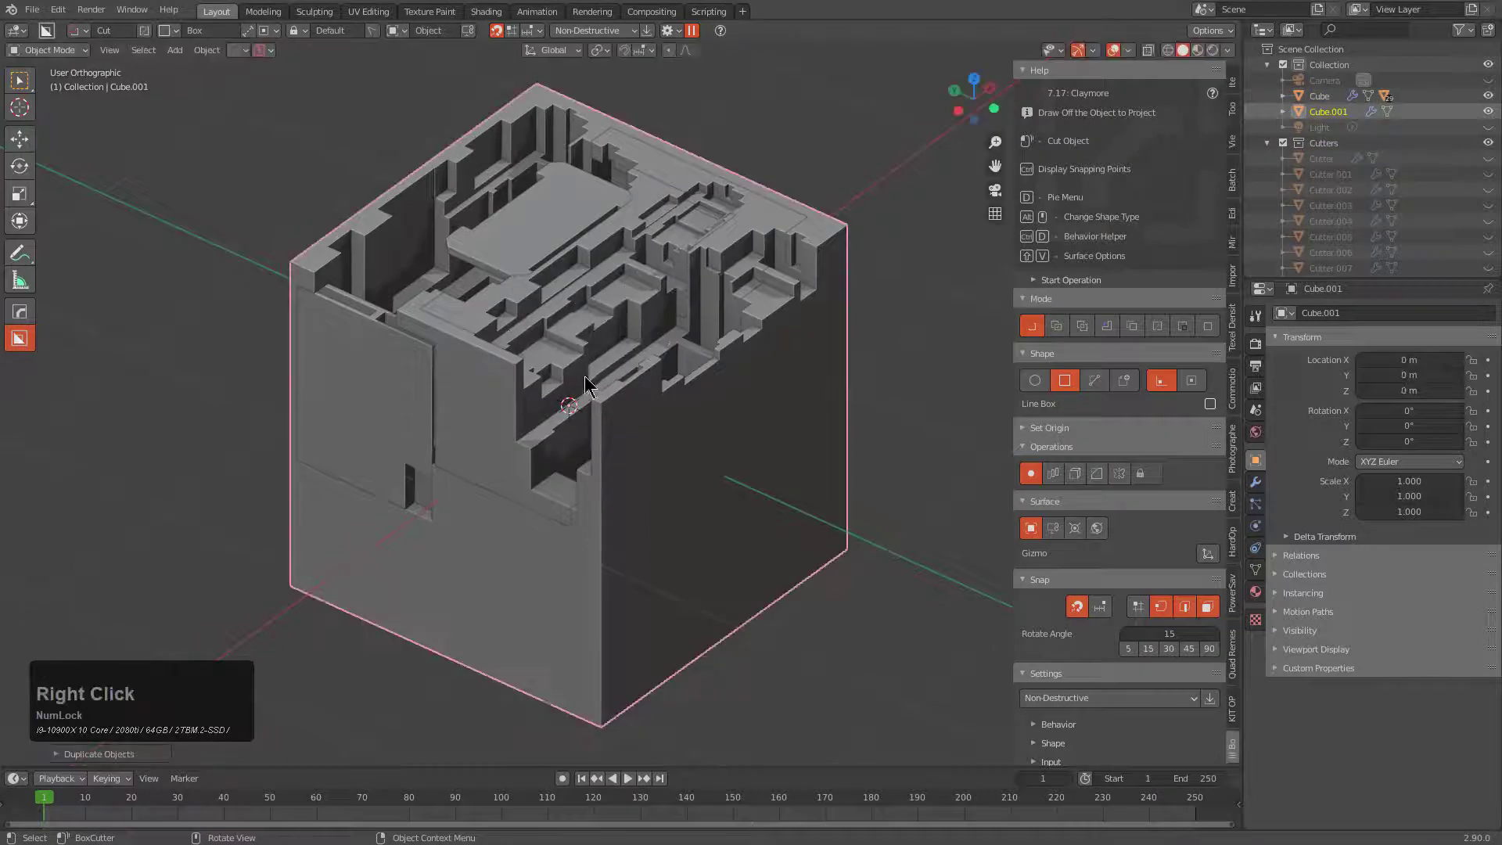
key(ctrl+a)
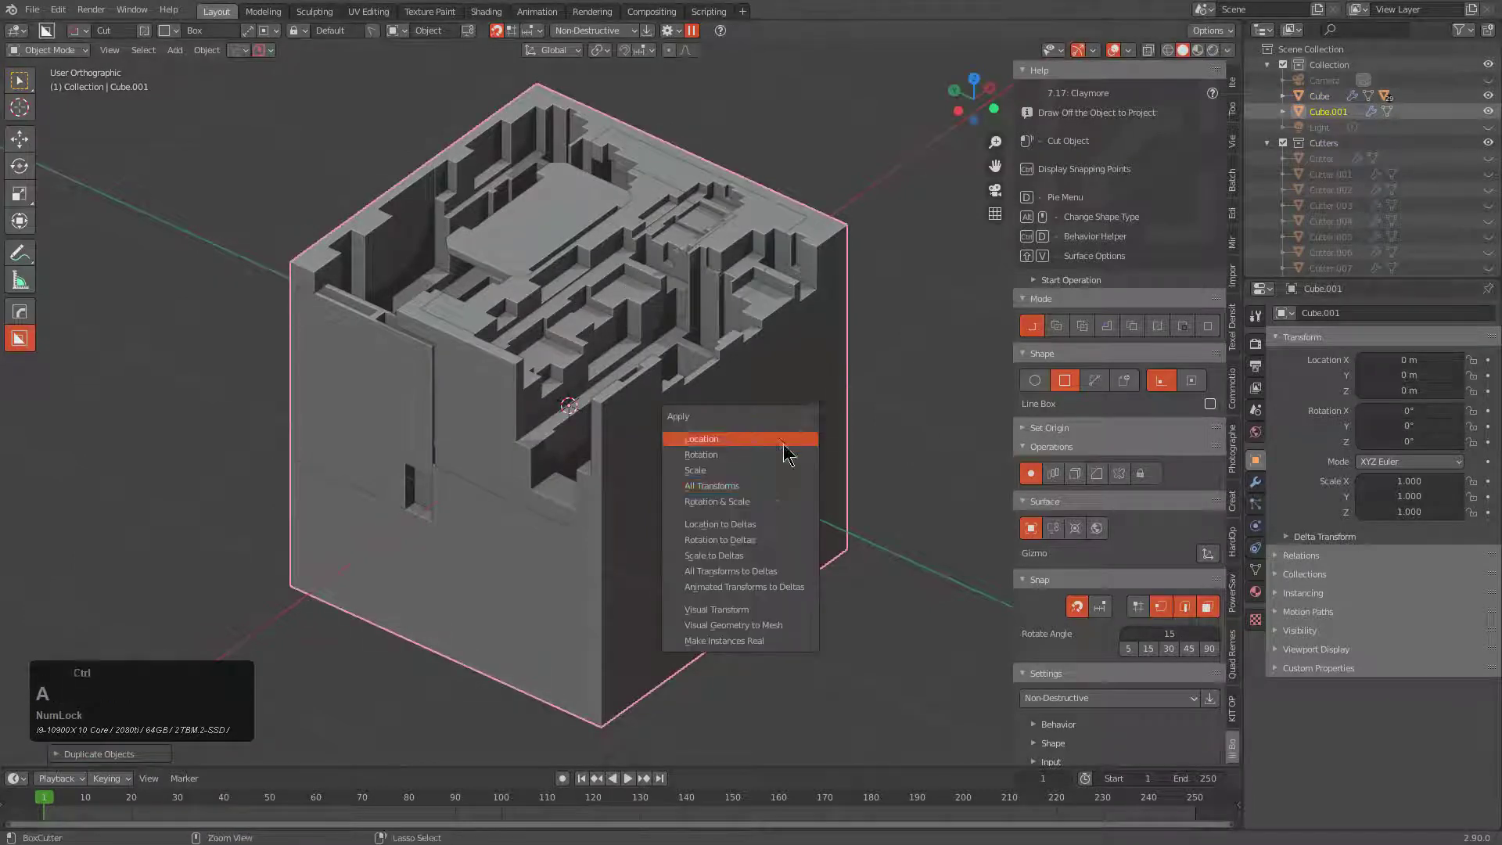
click(768, 624)
key(alt+z)
key(alt+z)
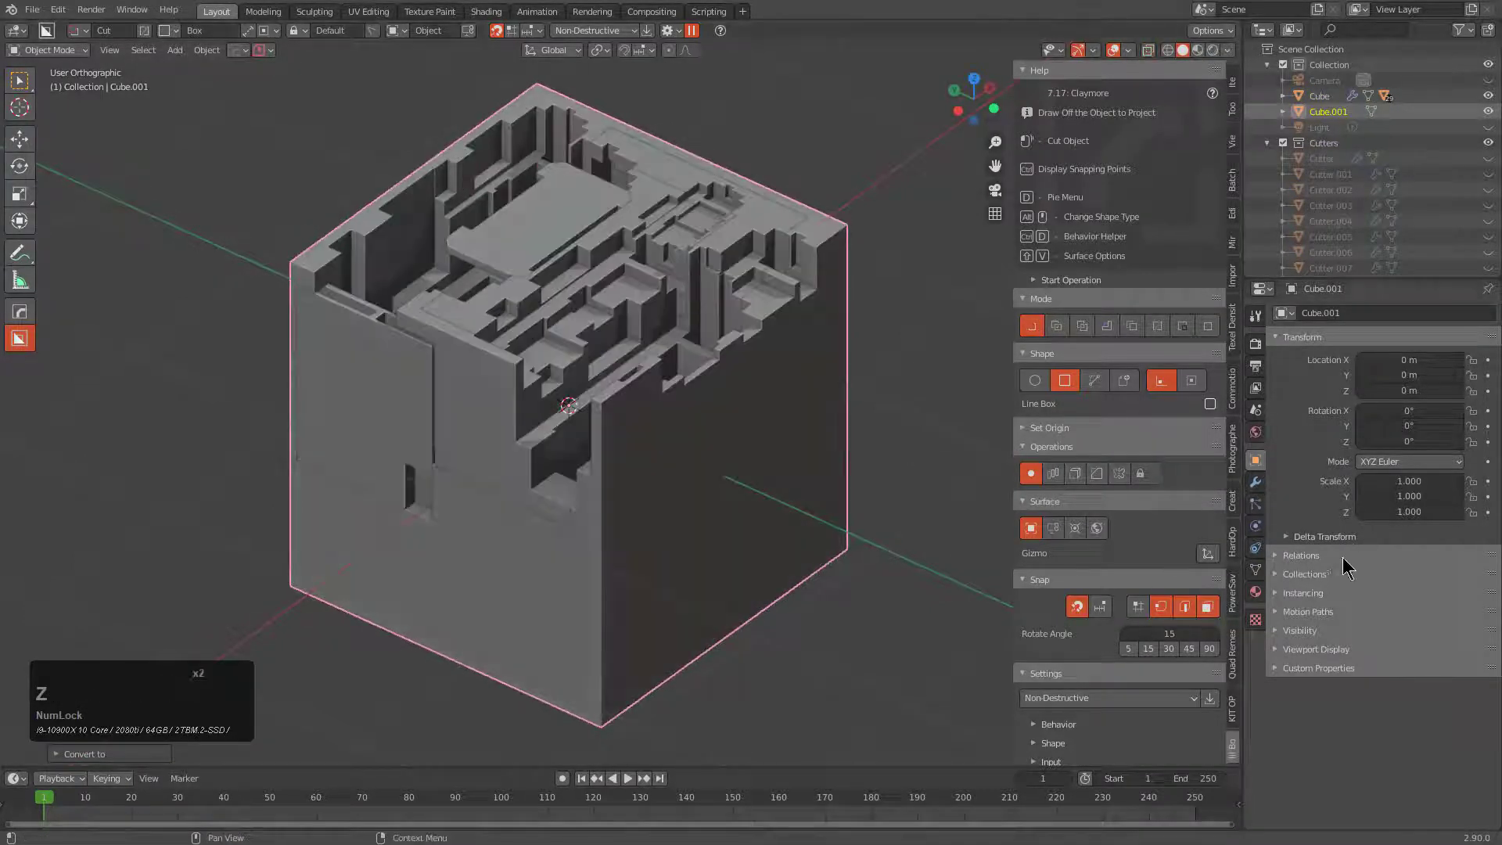
- Add a Solidify modifier to the duplicate, isolate it in local view, and set the thickness to 0.06 m
click(1255, 481)
click(1370, 316)
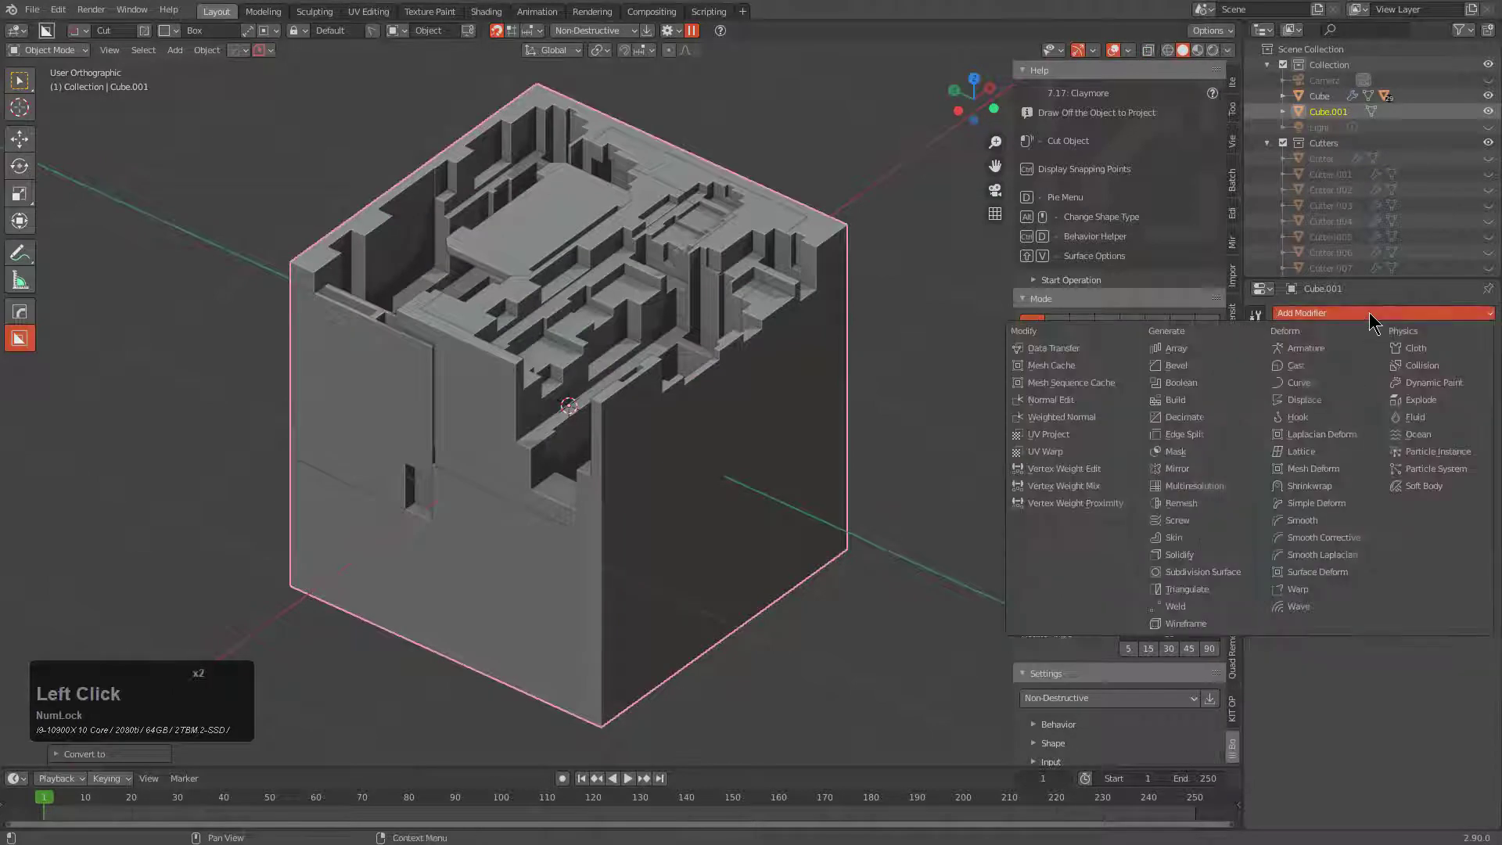
click(1185, 555)
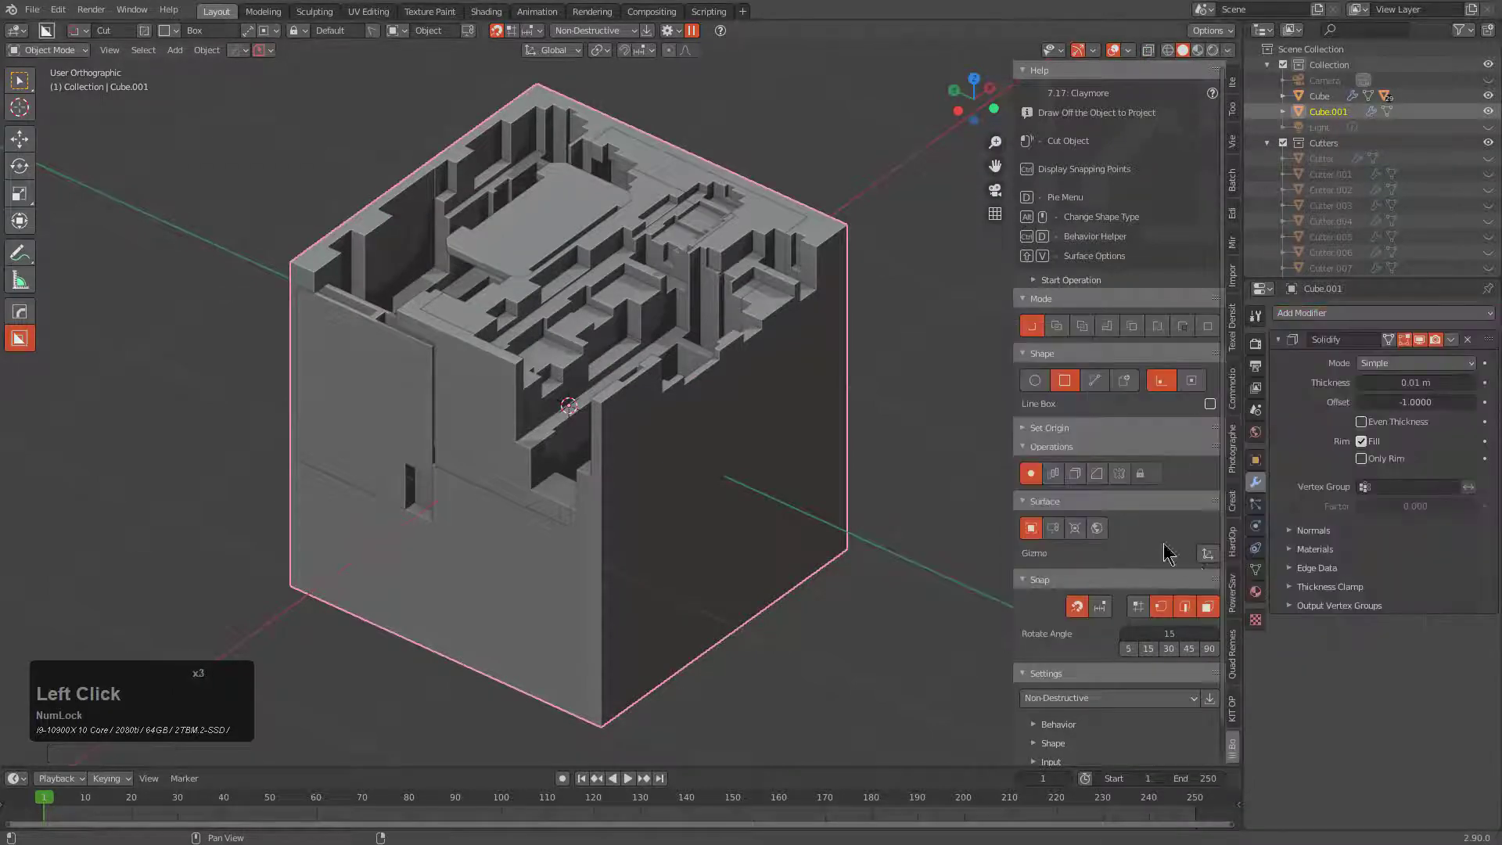
key(alt+z)
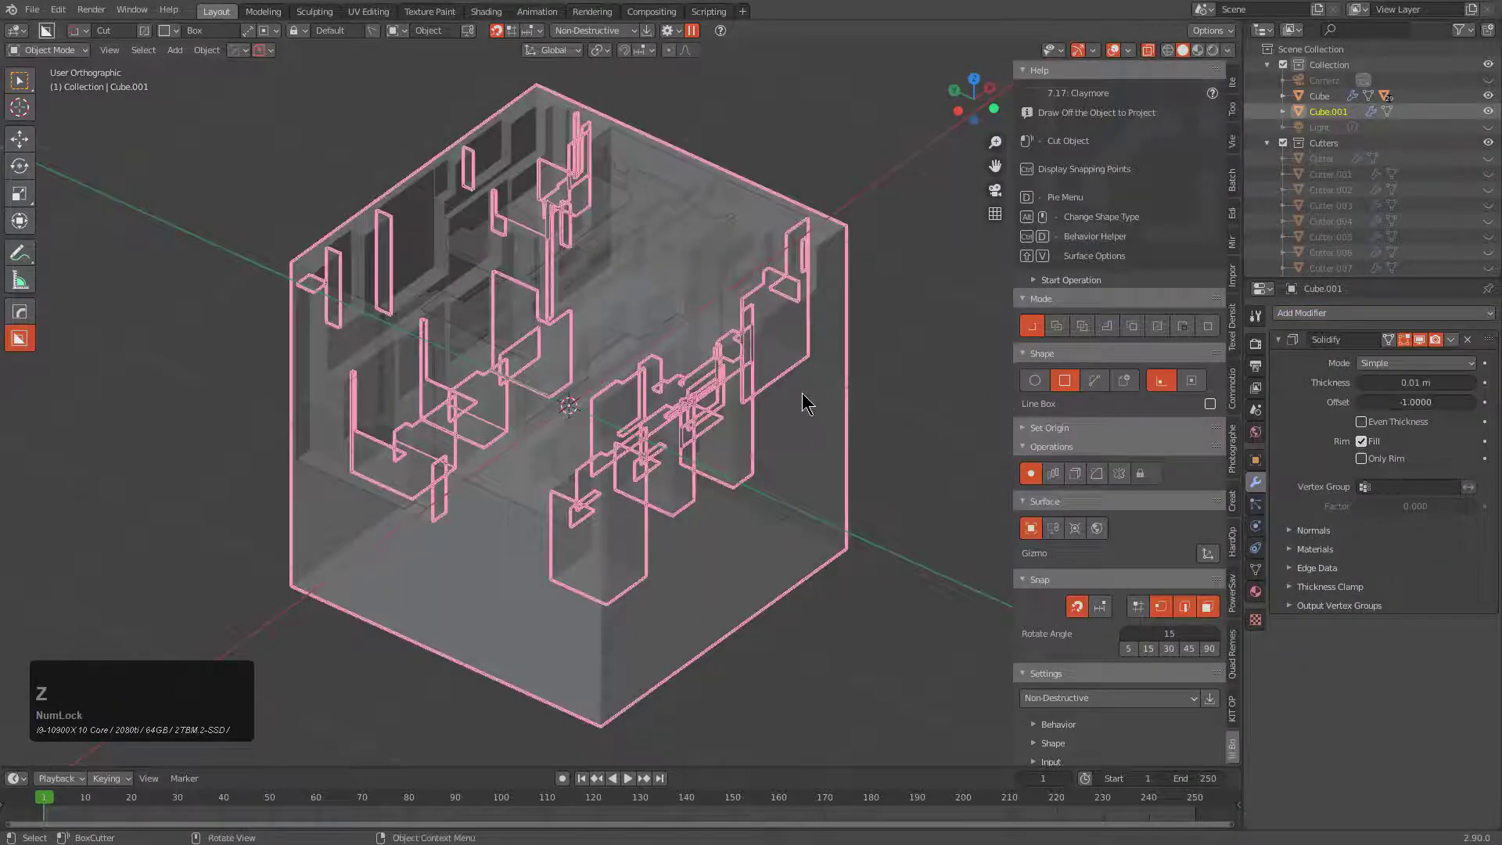
key(KP_Divide)
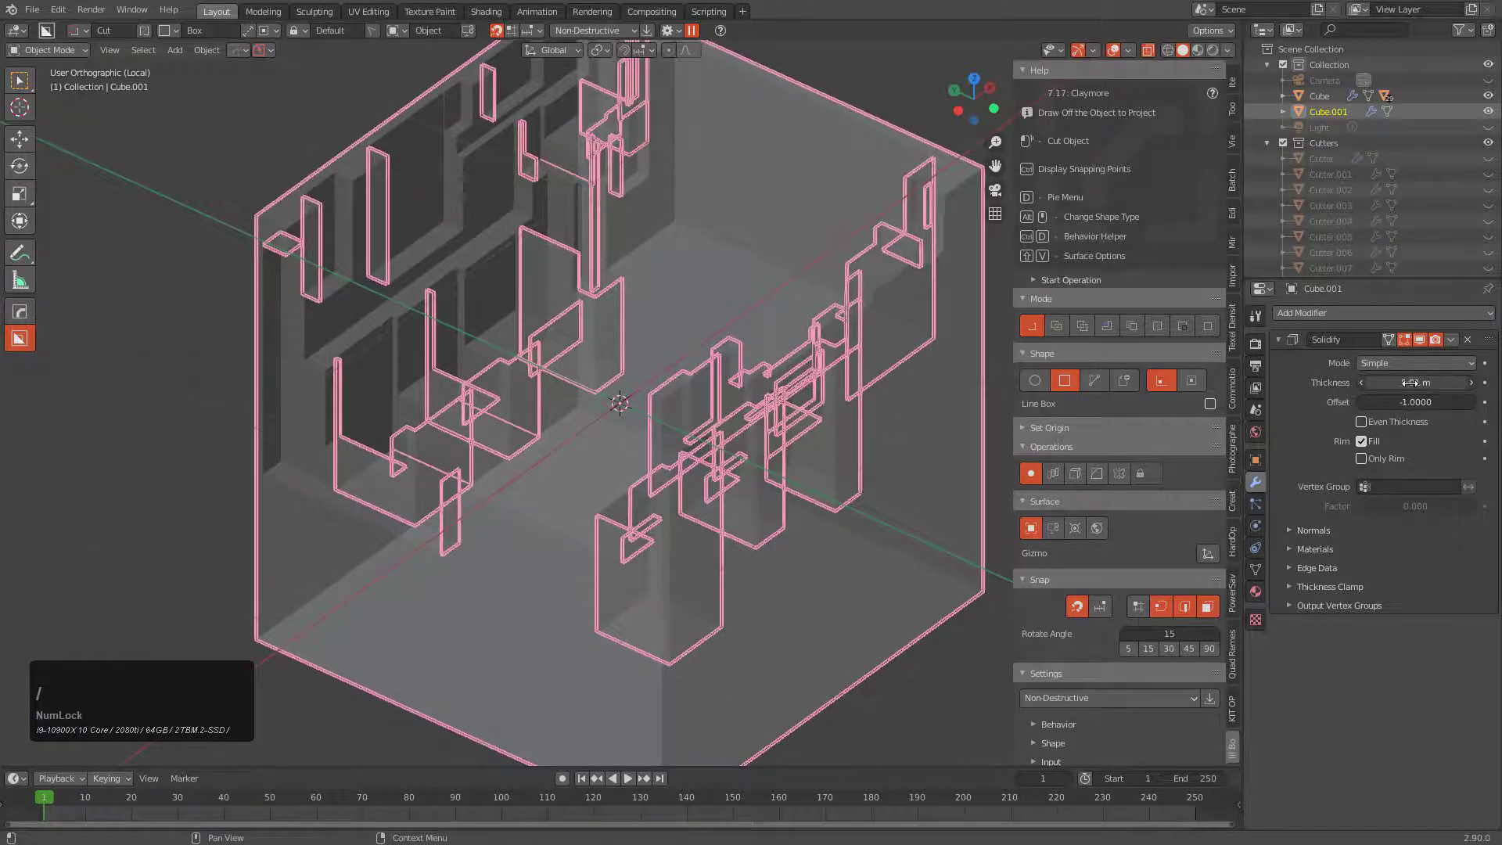
mouse_move(1408, 383)
mouse_down()
mouse_move(1470, 382)
mouse_move(1423, 382)
mouse_up()
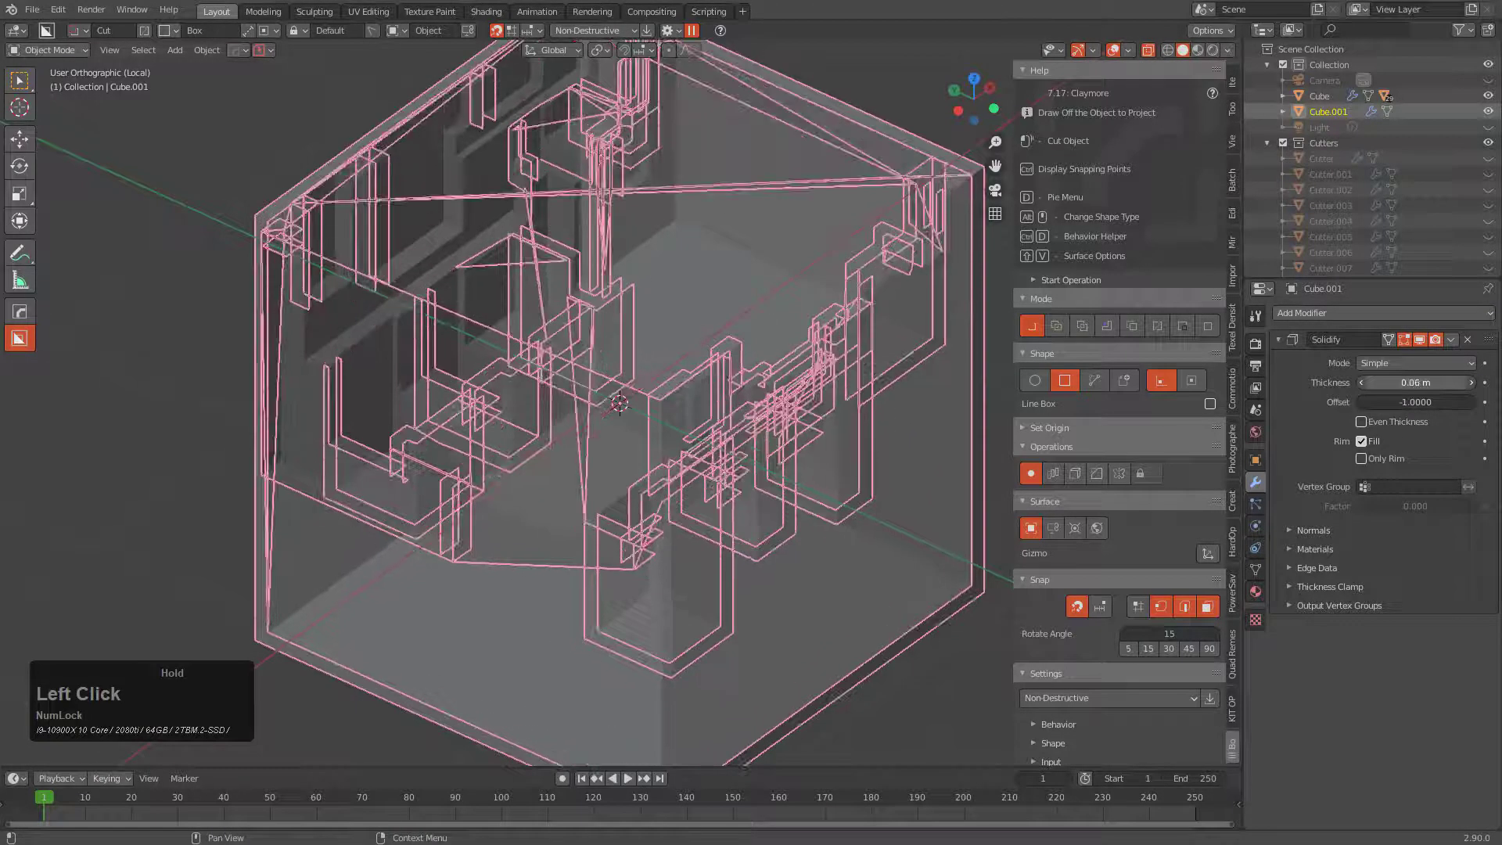
key(alt+z)
- Add and size a smaller mesh cube, and subtract it from the solidified duplicate with a Boolean
scroll(661, 415, down, 3)
key(shift+a)
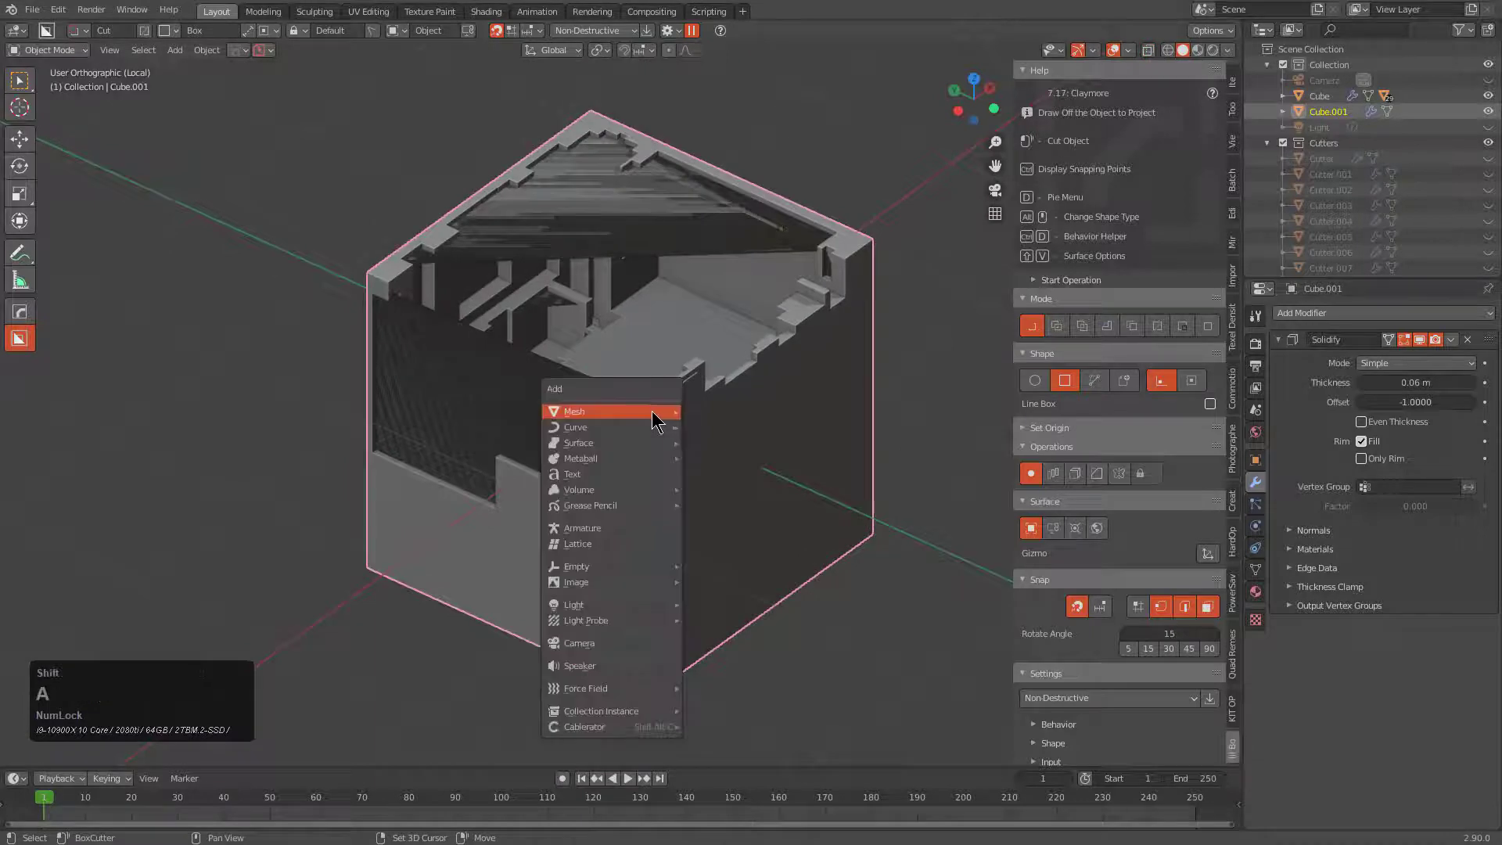
mouse_move(641, 412)
click(754, 449)
key(s)
click(784, 426)
shift+click(815, 339)
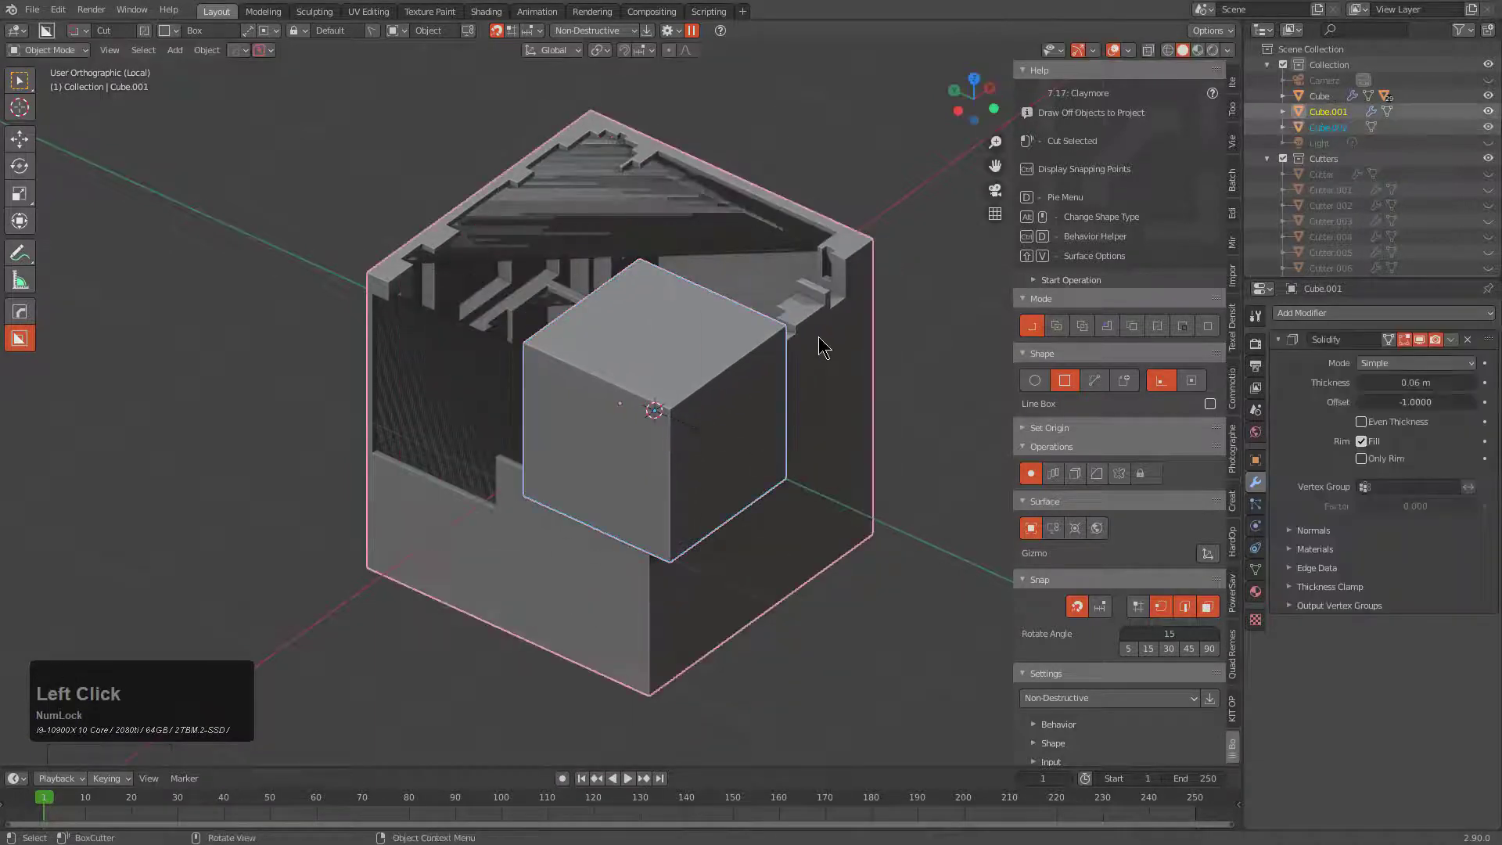
key(q)
click(811, 338)
middle_drag(744, 392, 693, 363)
click(672, 333)
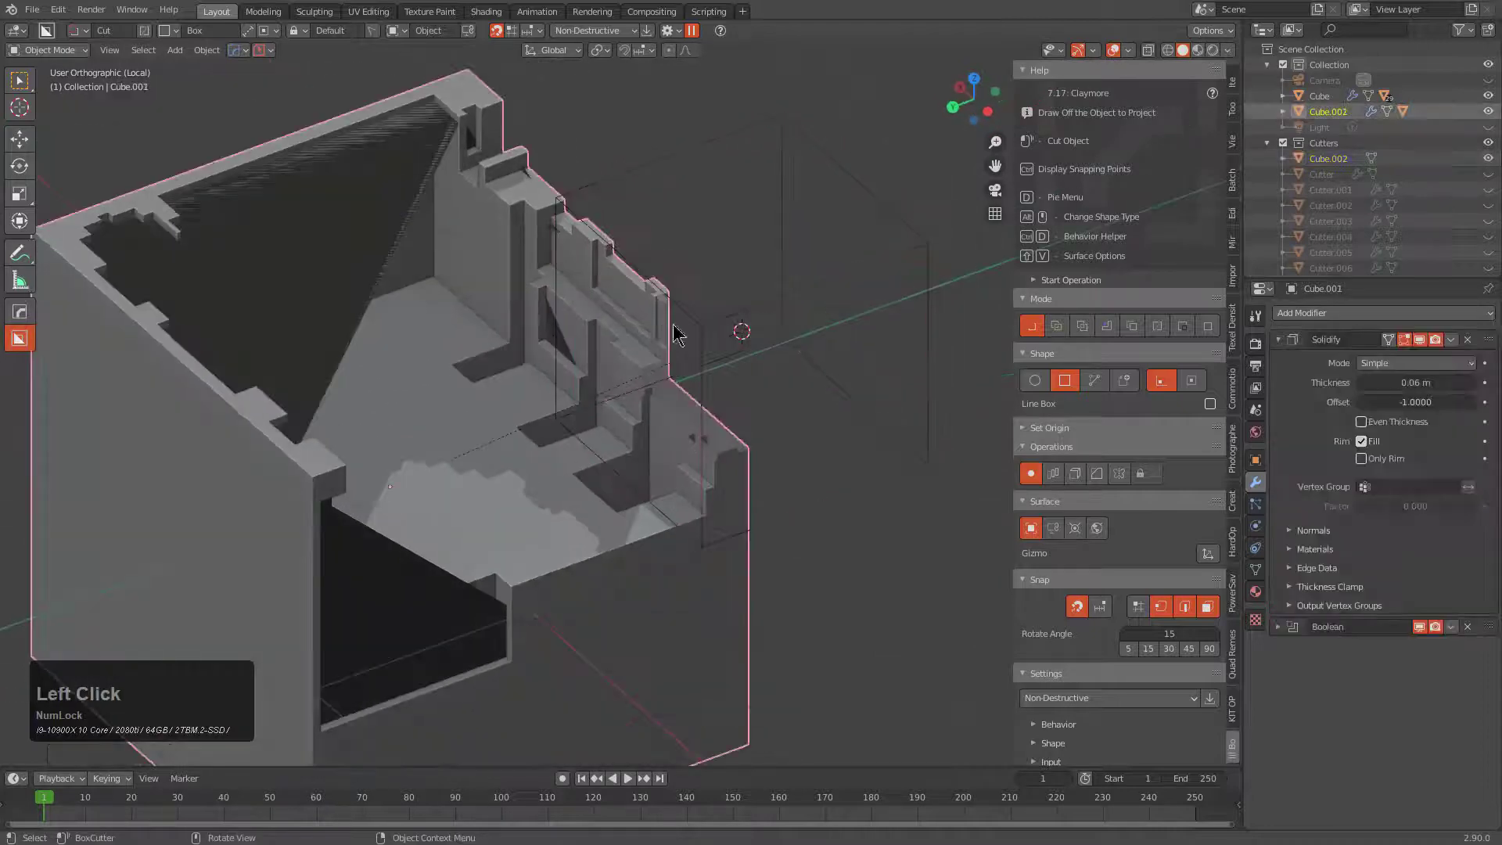
- Set the duplicate's Solidify thickness to 0.036 m and examine the opened interior
shift+drag(1417, 384, 1353, 383)
middle_drag(883, 365, 808, 369)
scroll(436, 266, up, 3)
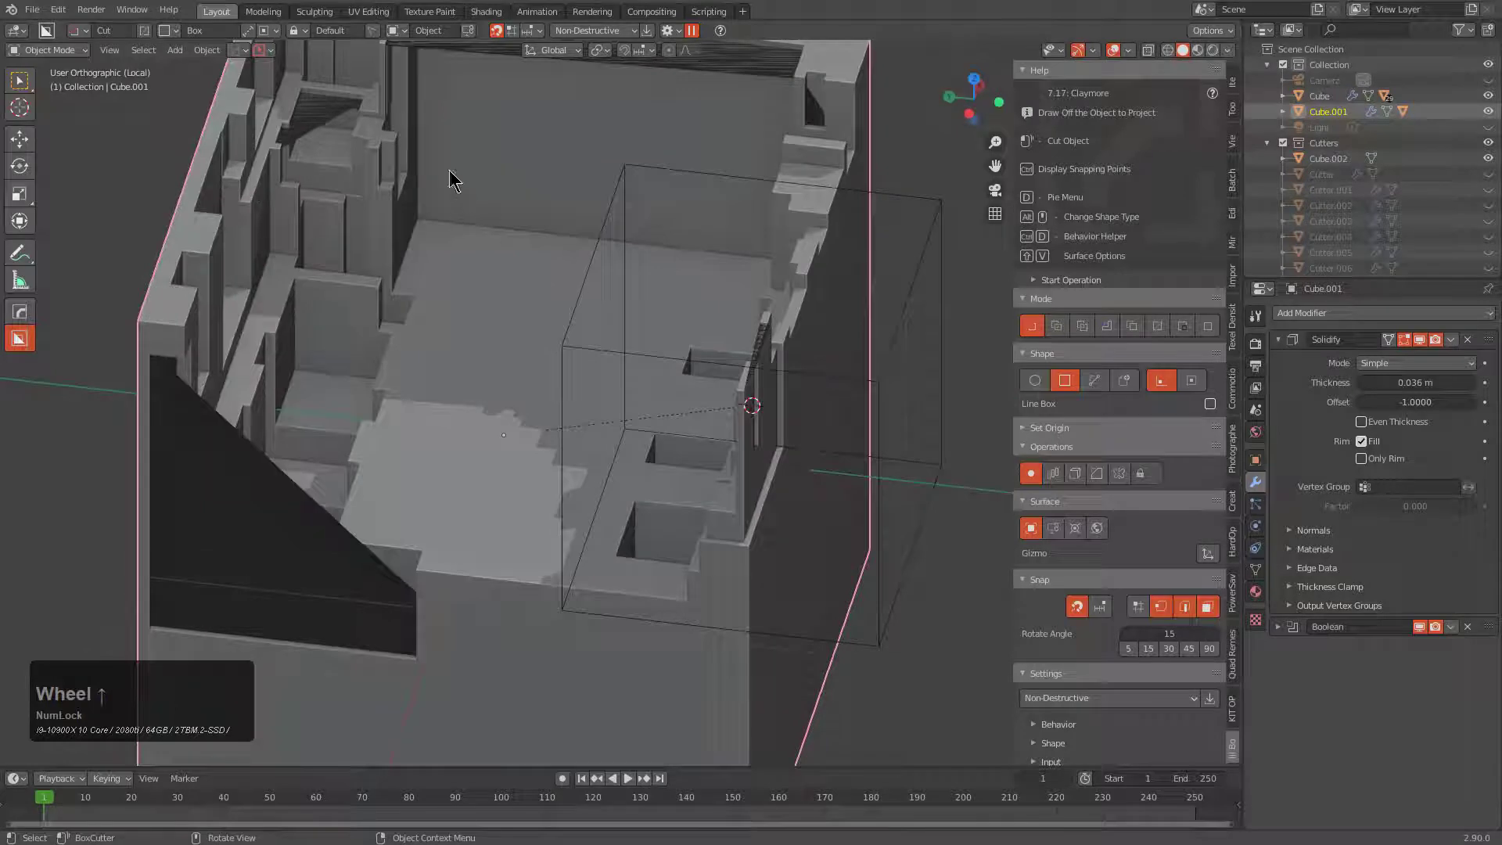
- Delete the solidified duplicate together with the smaller cube that opens it
scroll(634, 471, down, 2)
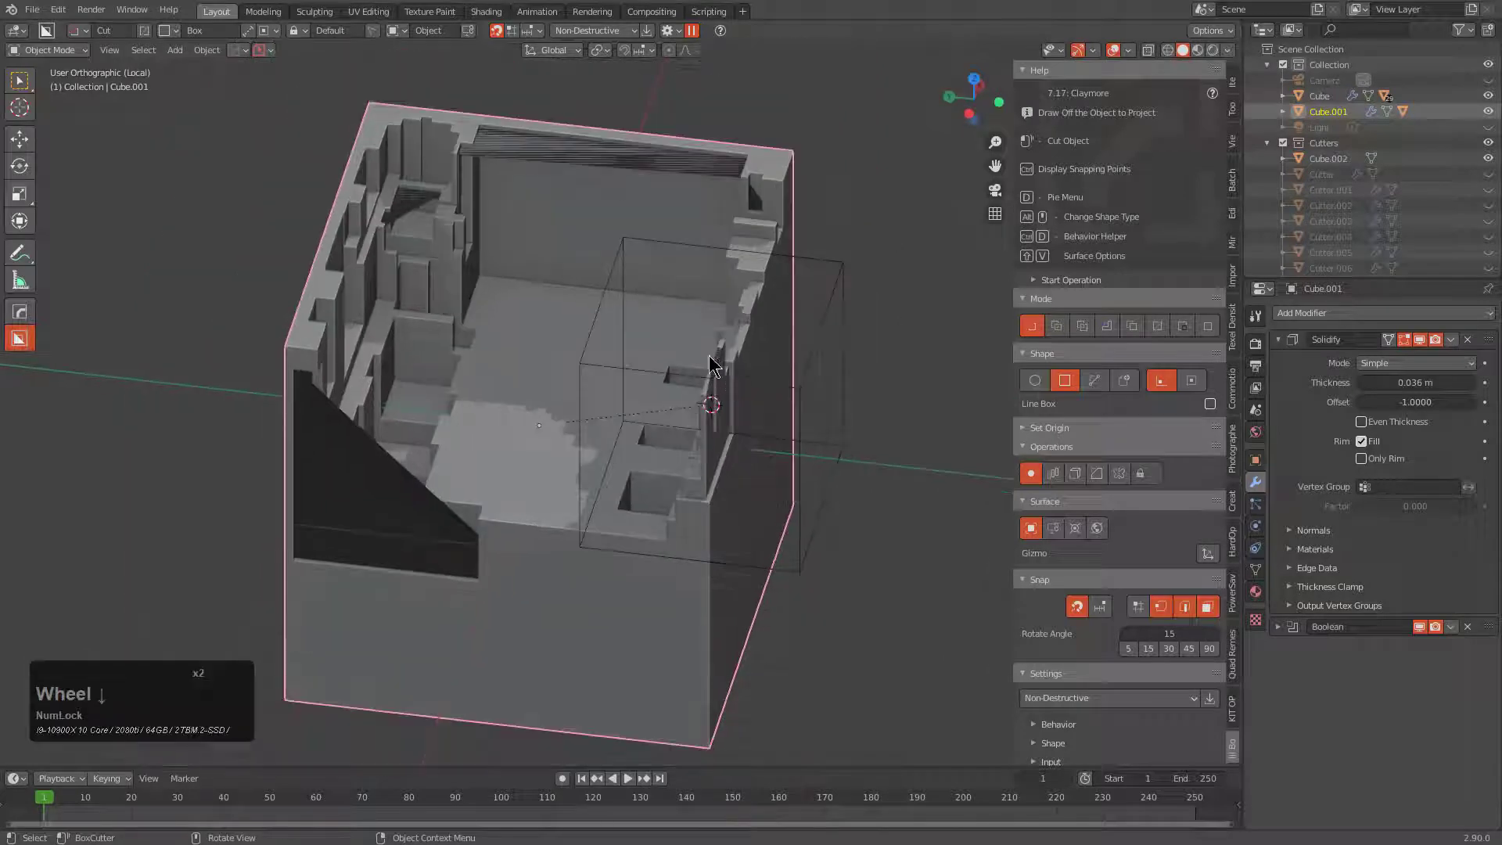
middle_drag(763, 404, 737, 396)
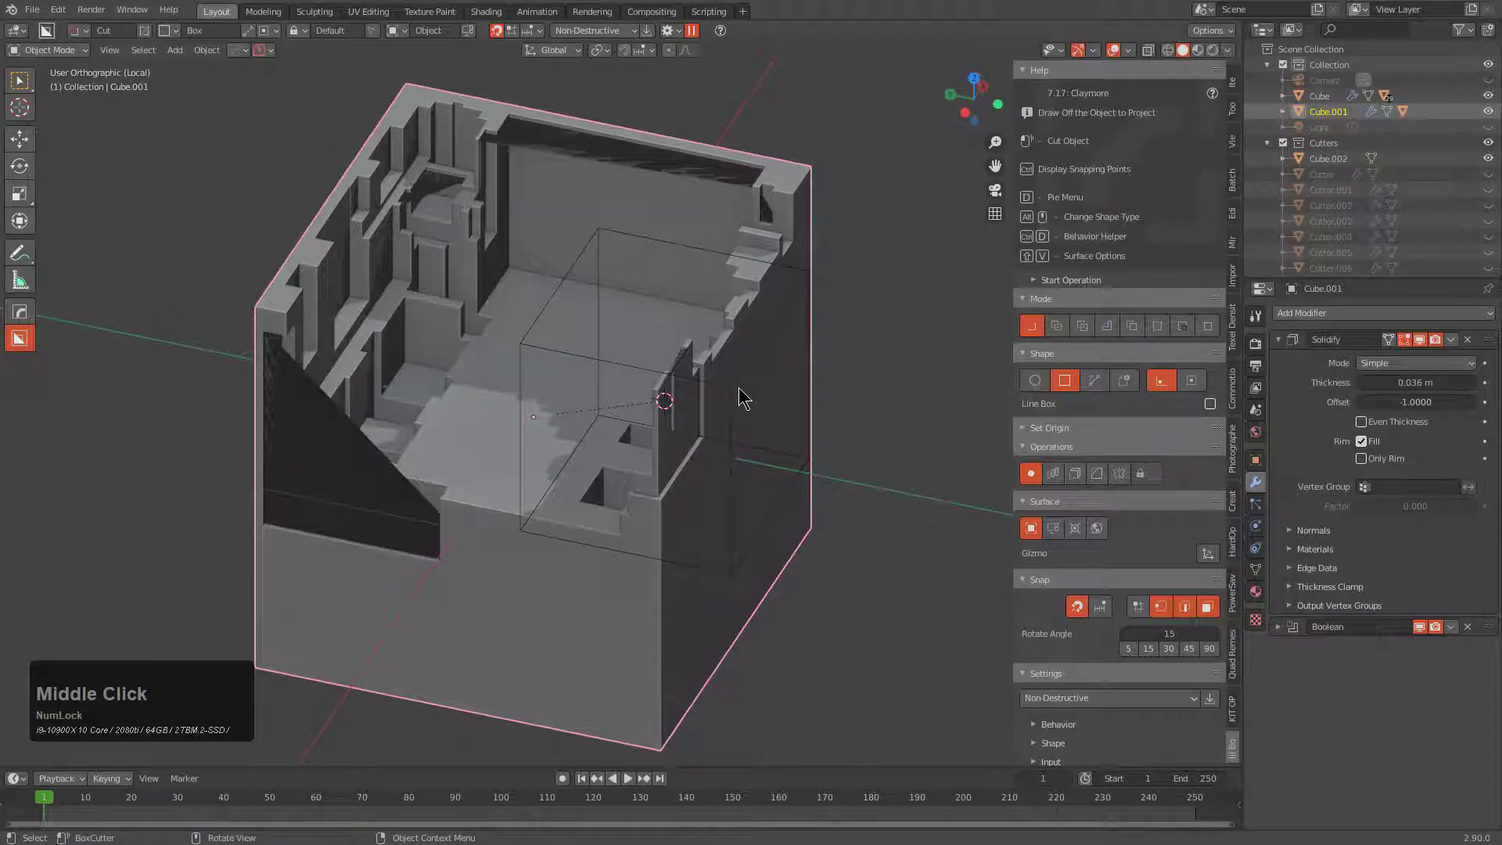
middle_drag(732, 391, 710, 408)
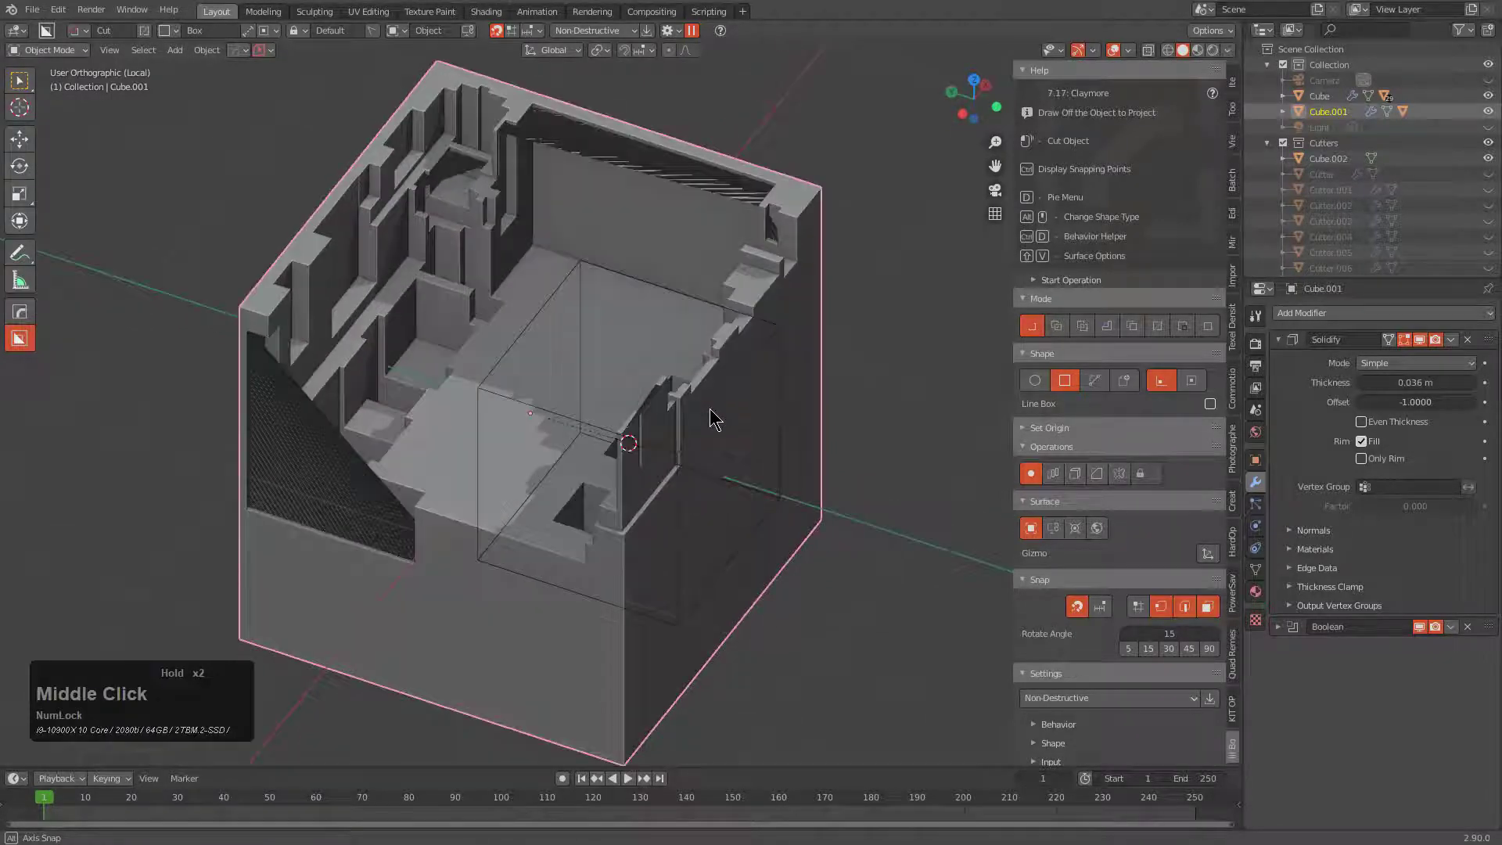
key(a)
key(x)
click(763, 383)
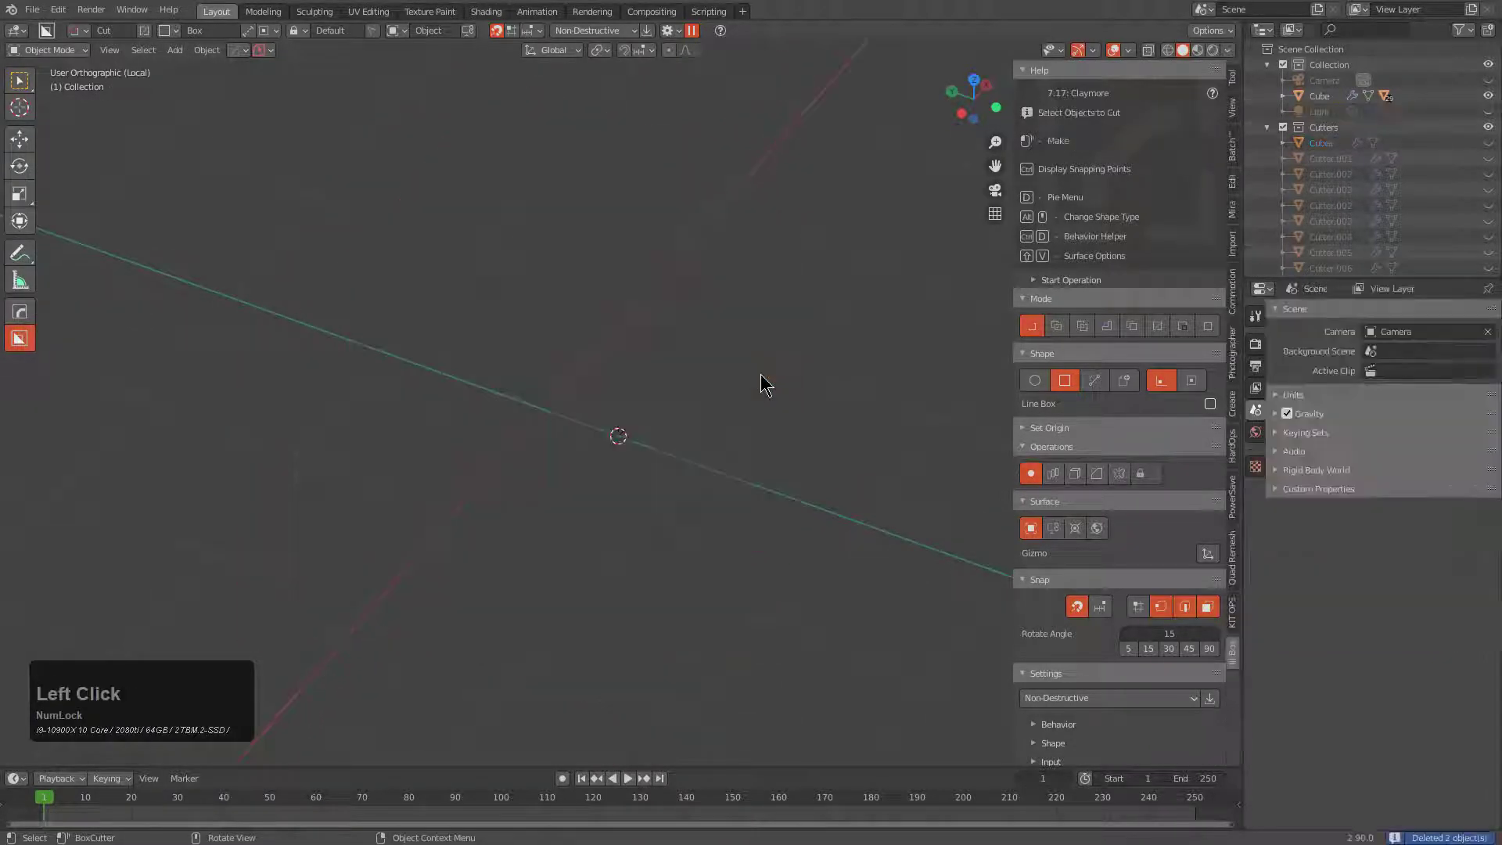
- Leave local view and select the original cut-up cube
middle_drag(755, 373, 728, 372)
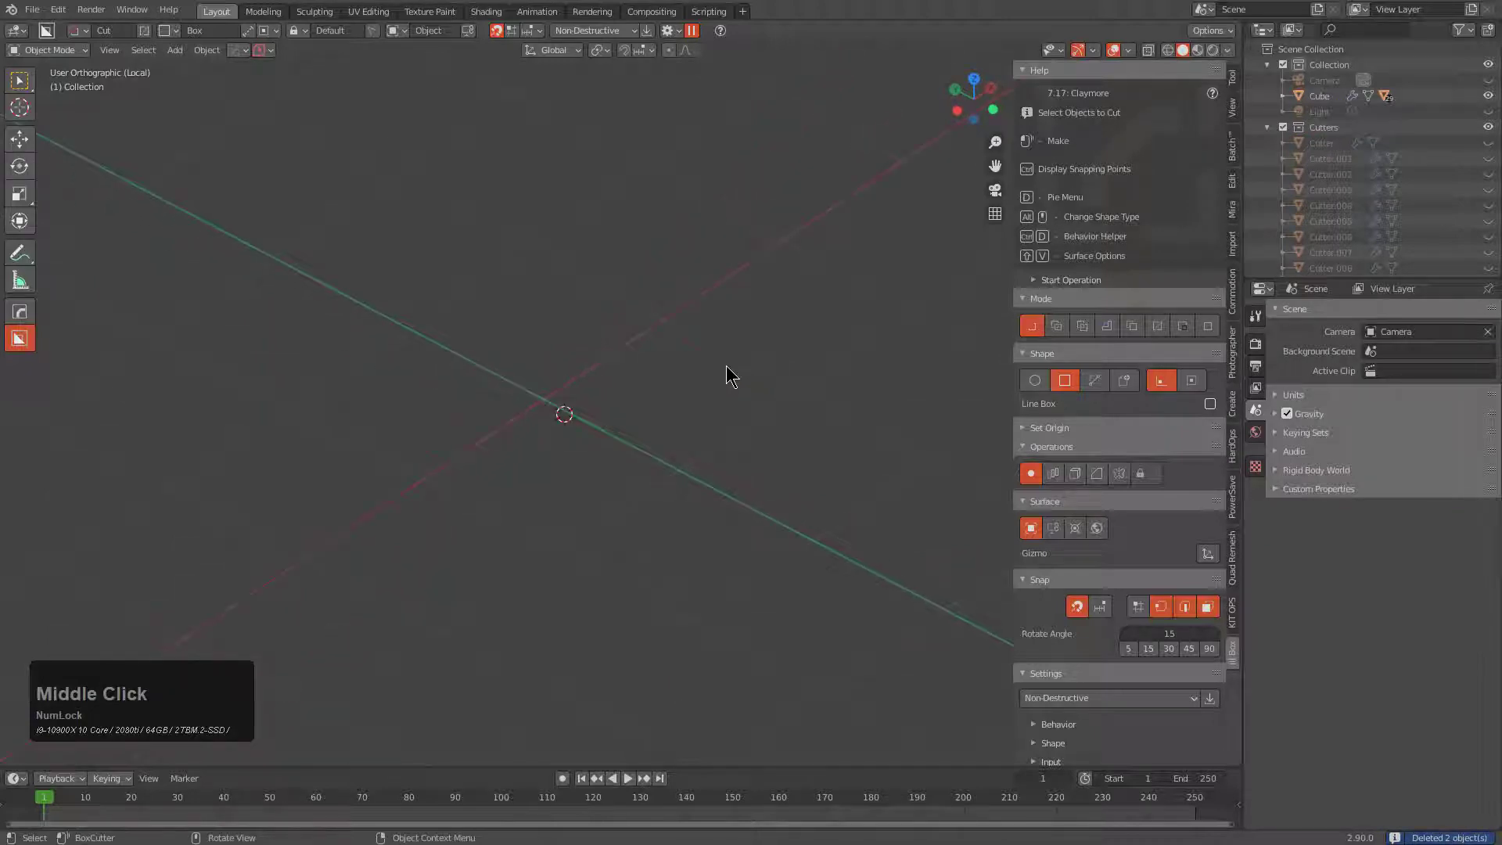
key(KP_Divide)
click(734, 463)
middle_drag(665, 476, 610, 470)
scroll(593, 436, up, 4)
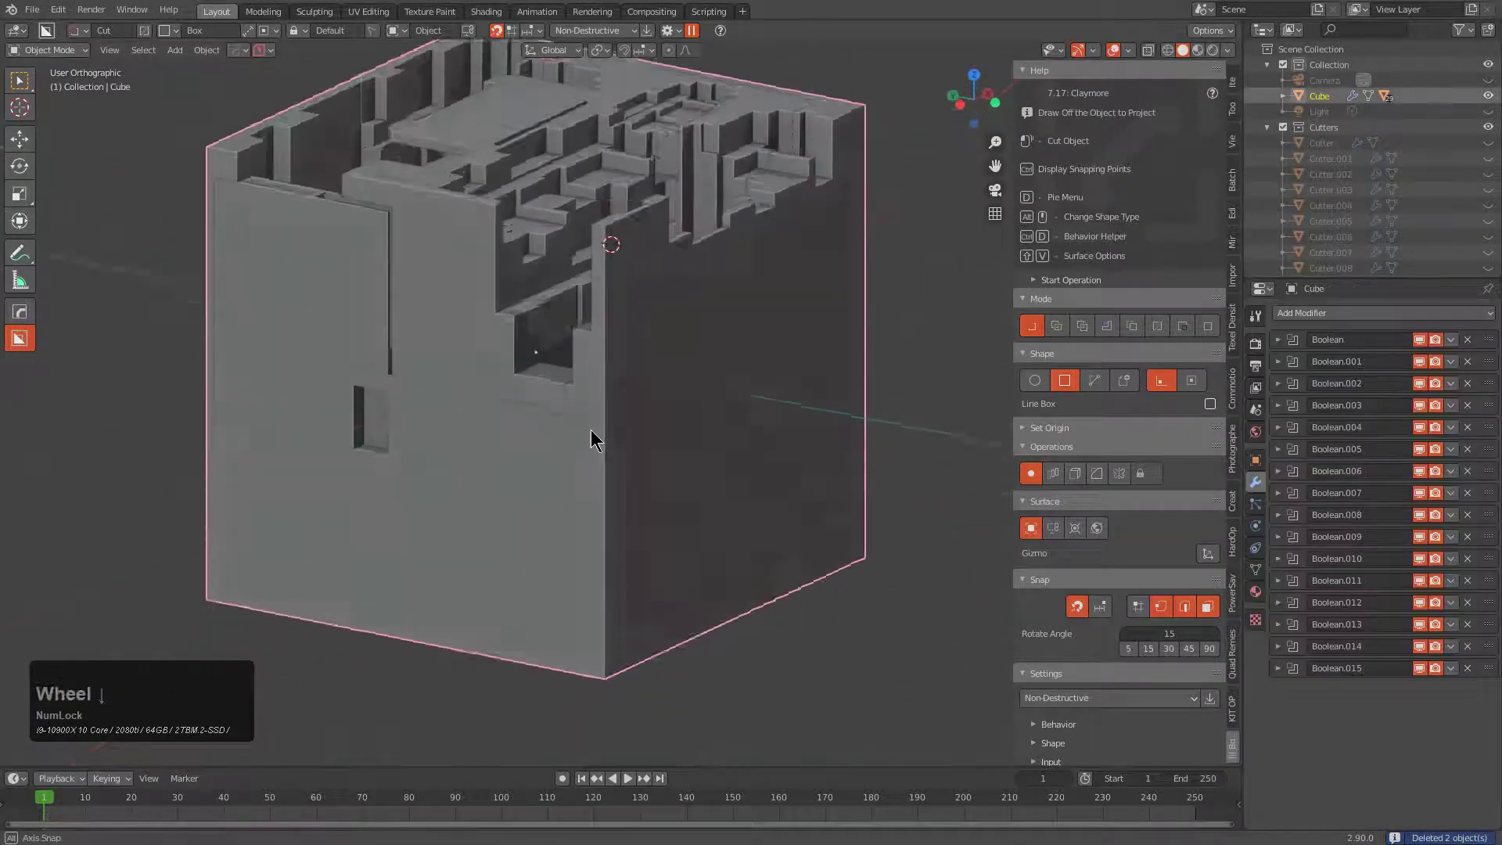
- Draw and extrude a box cutter at the cube's front corner, cycling its mode through Slice and Intersect to Inset
click(474, 520)
mouse_move(451, 528)
mouse_down()
mouse_move(506, 426)
mouse_move(694, 274)
mouse_up()
key(x)
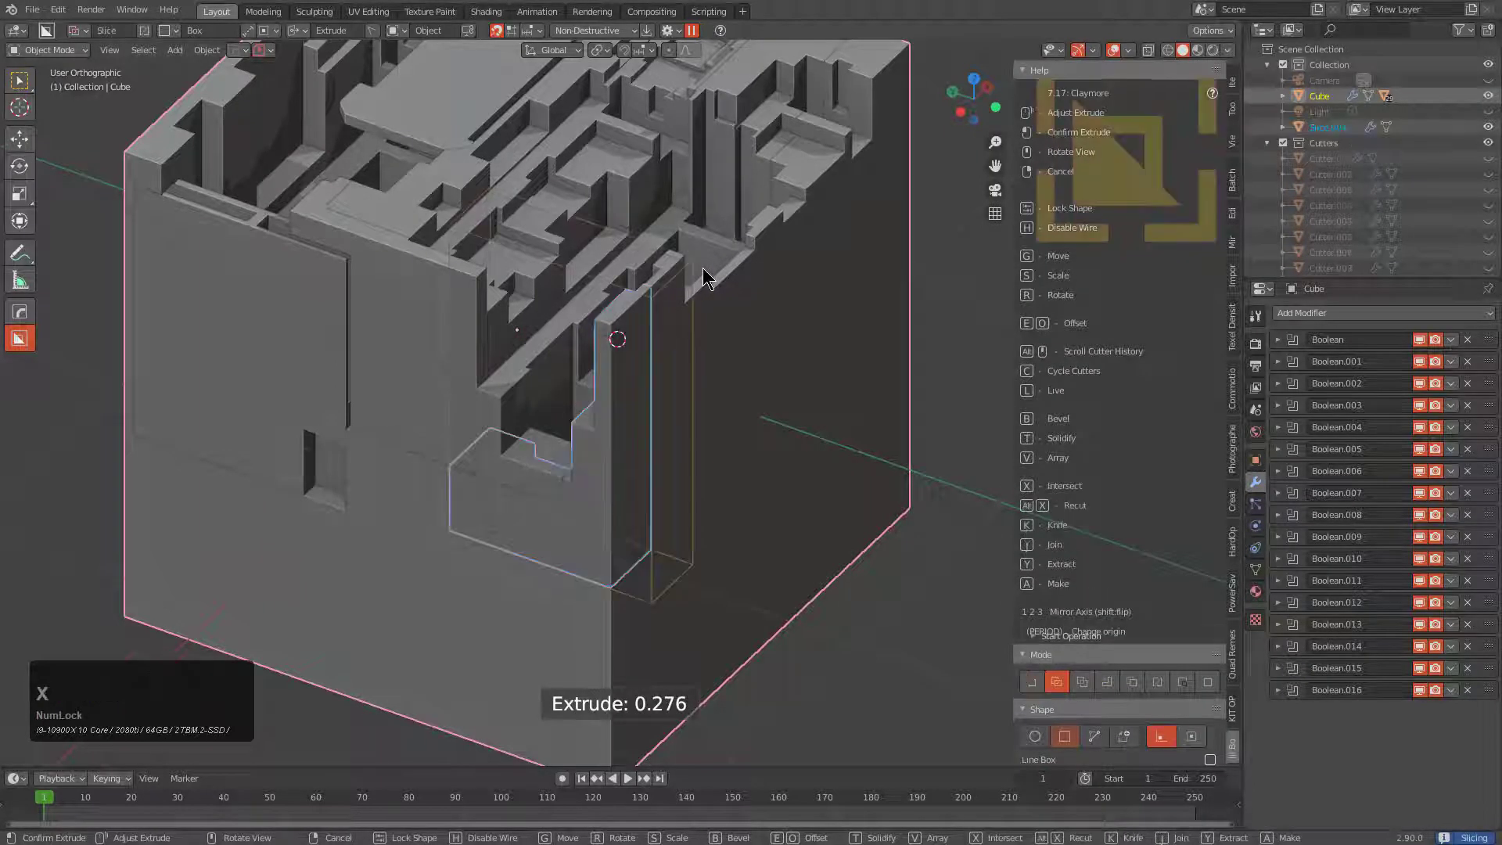
key(x)
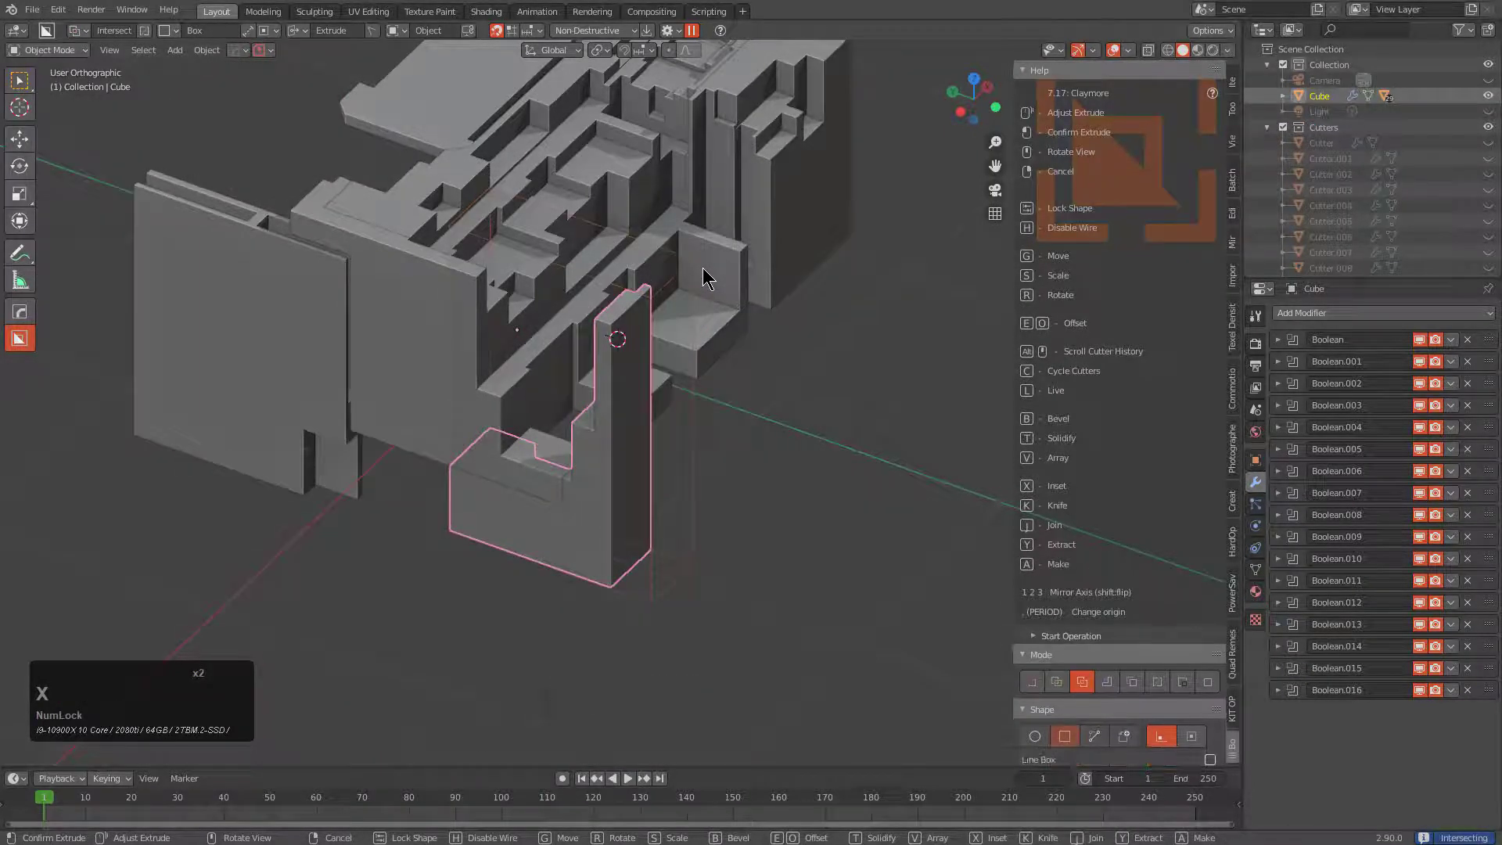
key(x)
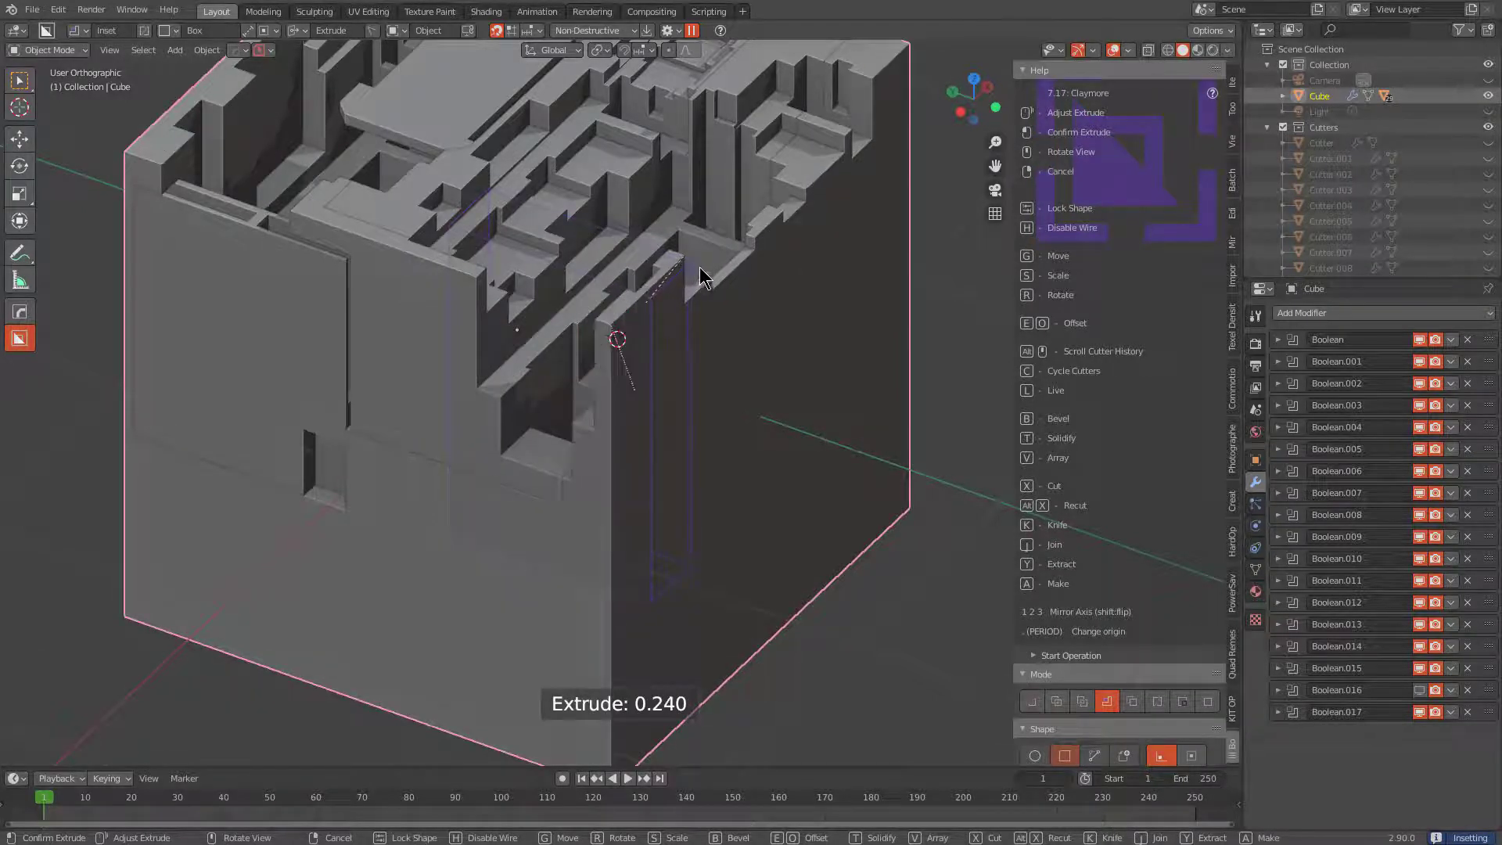
- Lock the corner inset, set its solidify thickness to about -0.019, then apply the cut and inspect the seam
key(t)
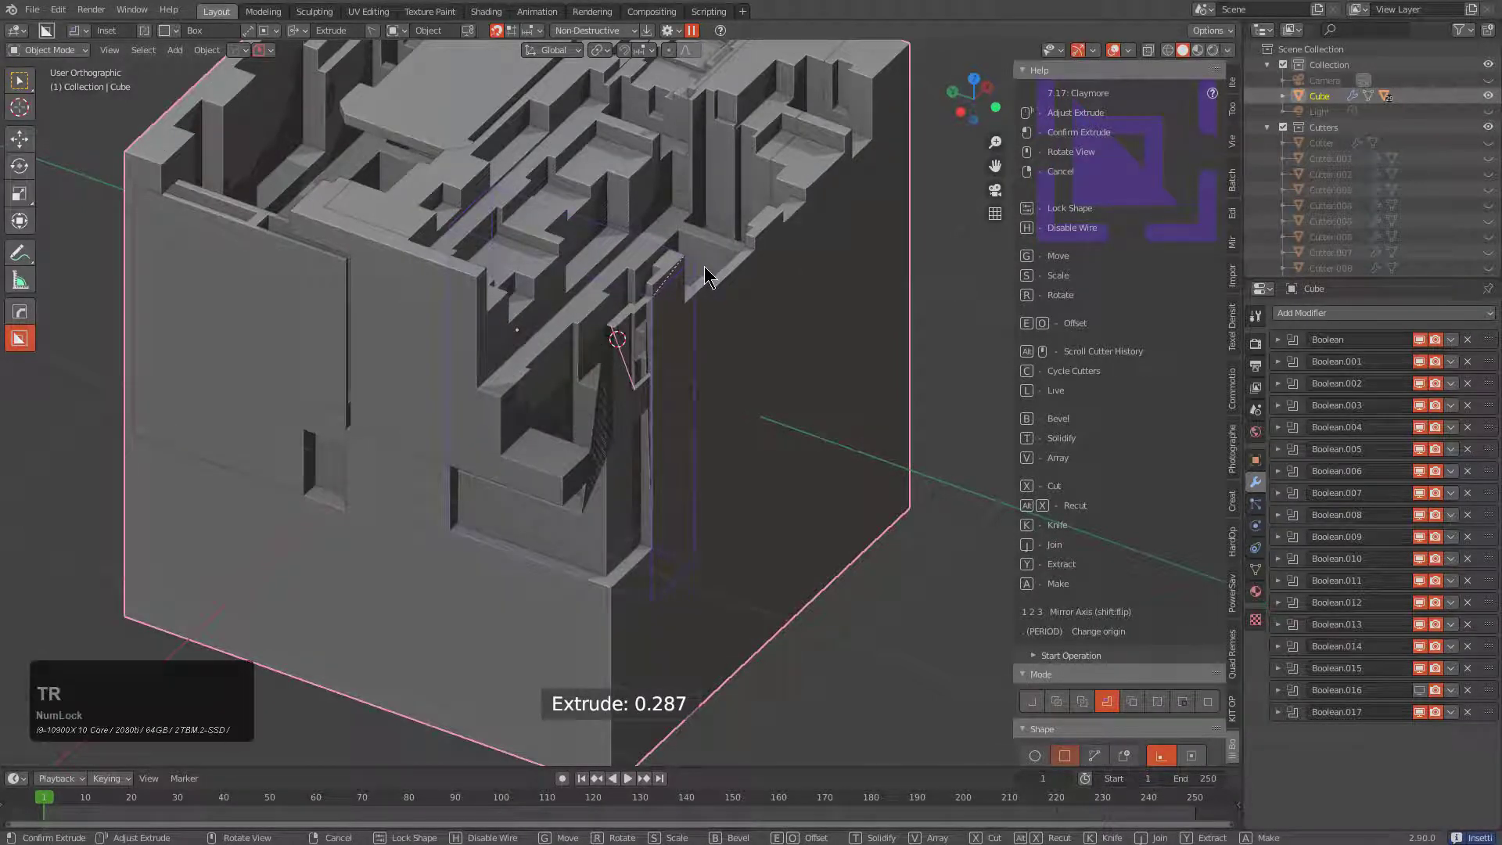
click(765, 290)
middle_drag(765, 290, 646, 357)
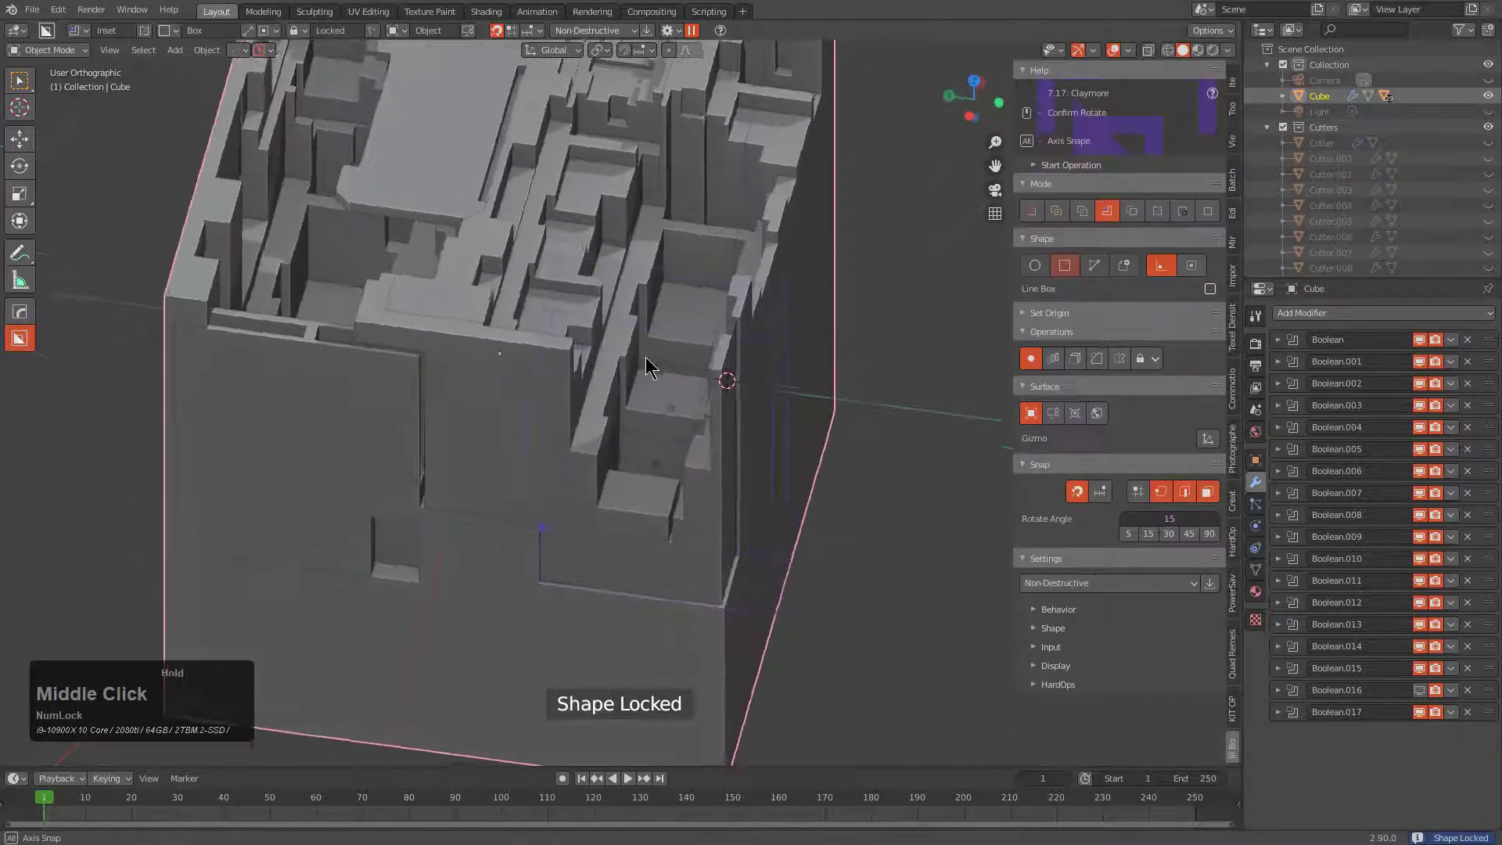
scroll(698, 366, up, 2)
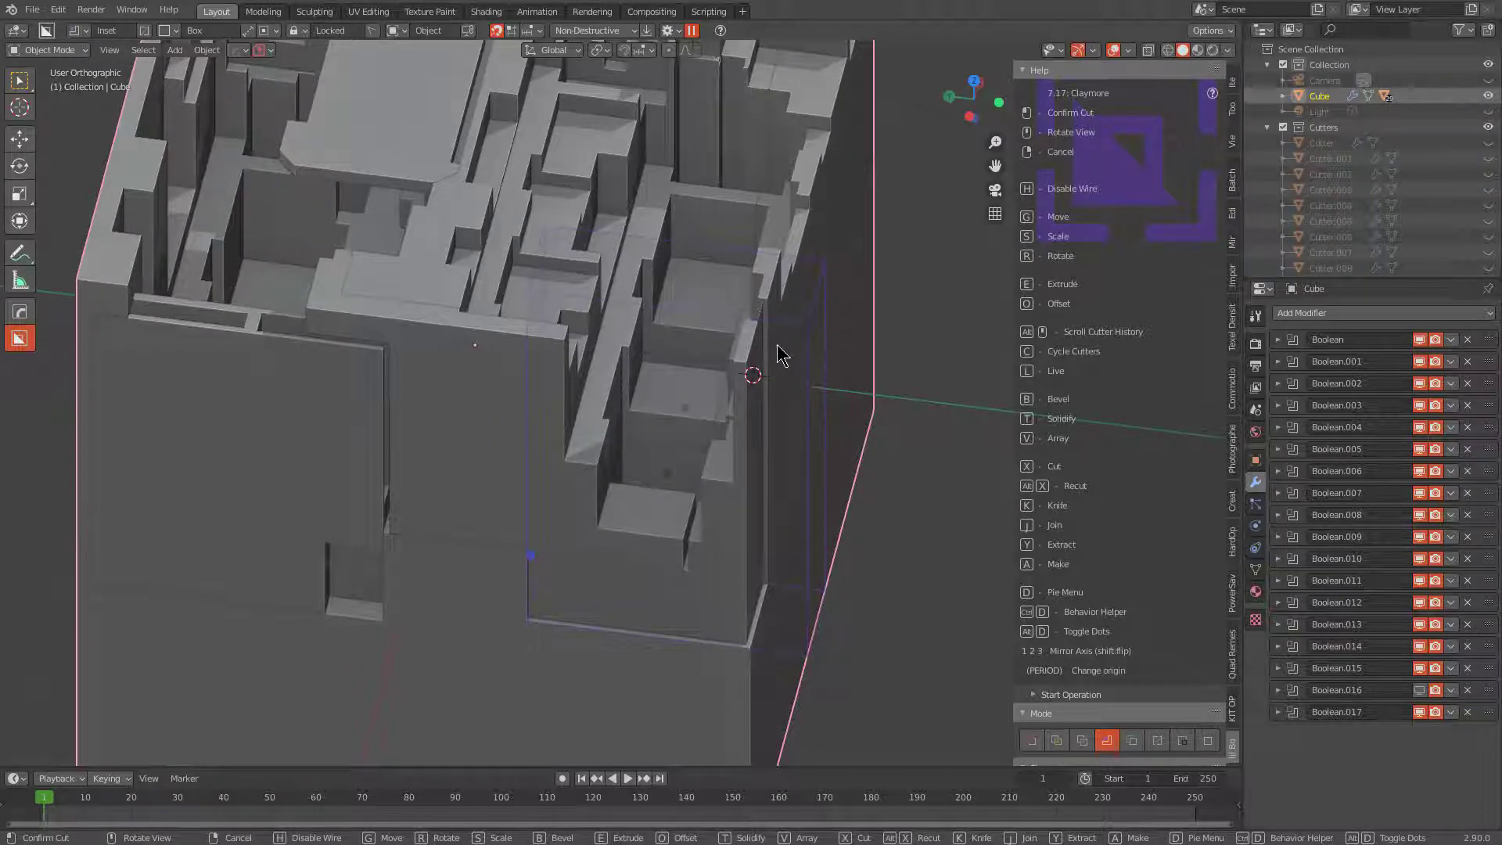
key(t)
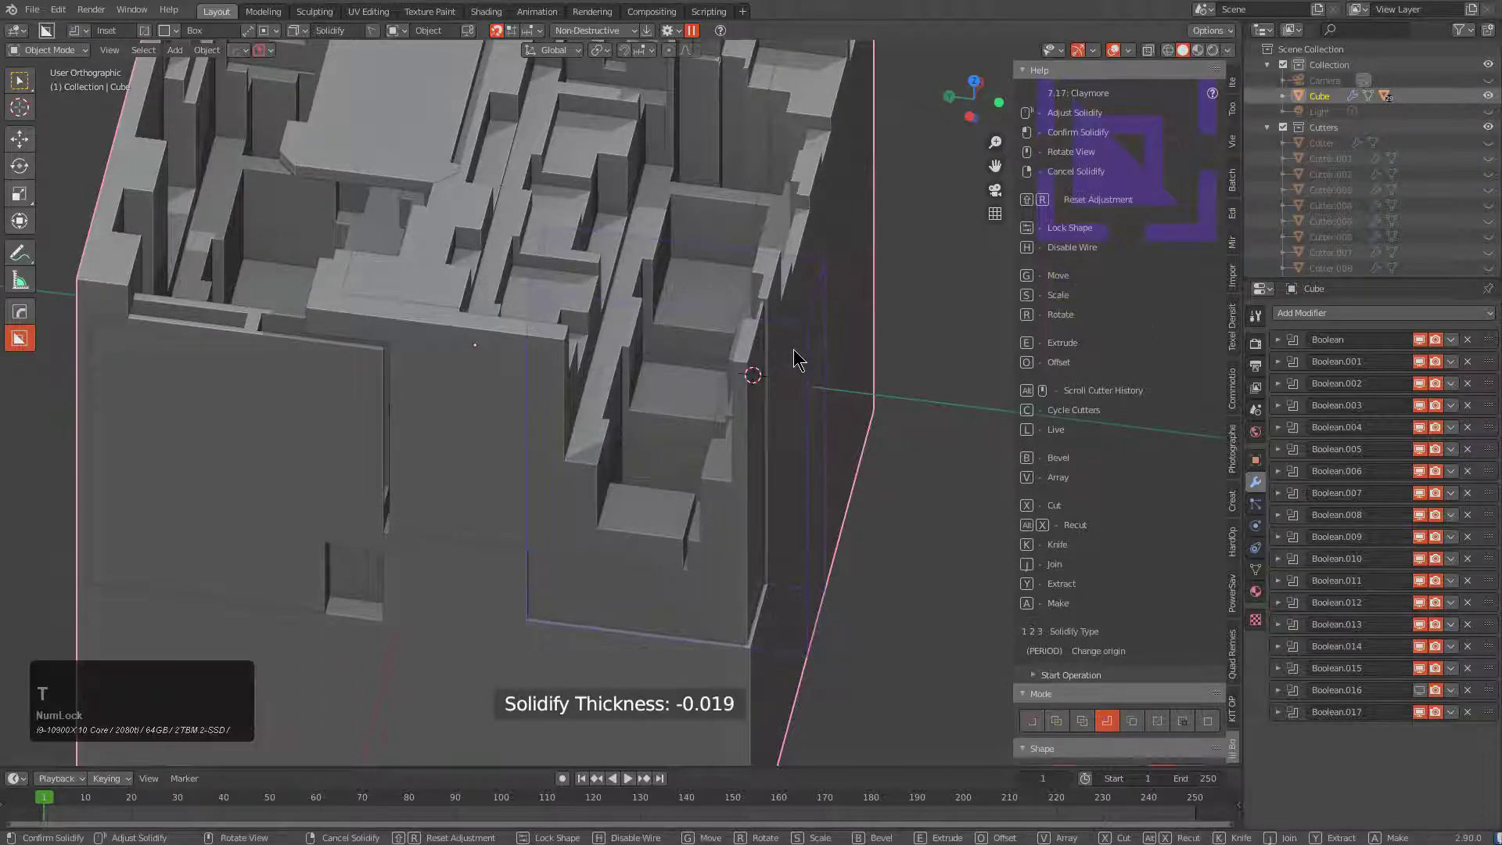
click(699, 397)
middle_drag(698, 397, 646, 402)
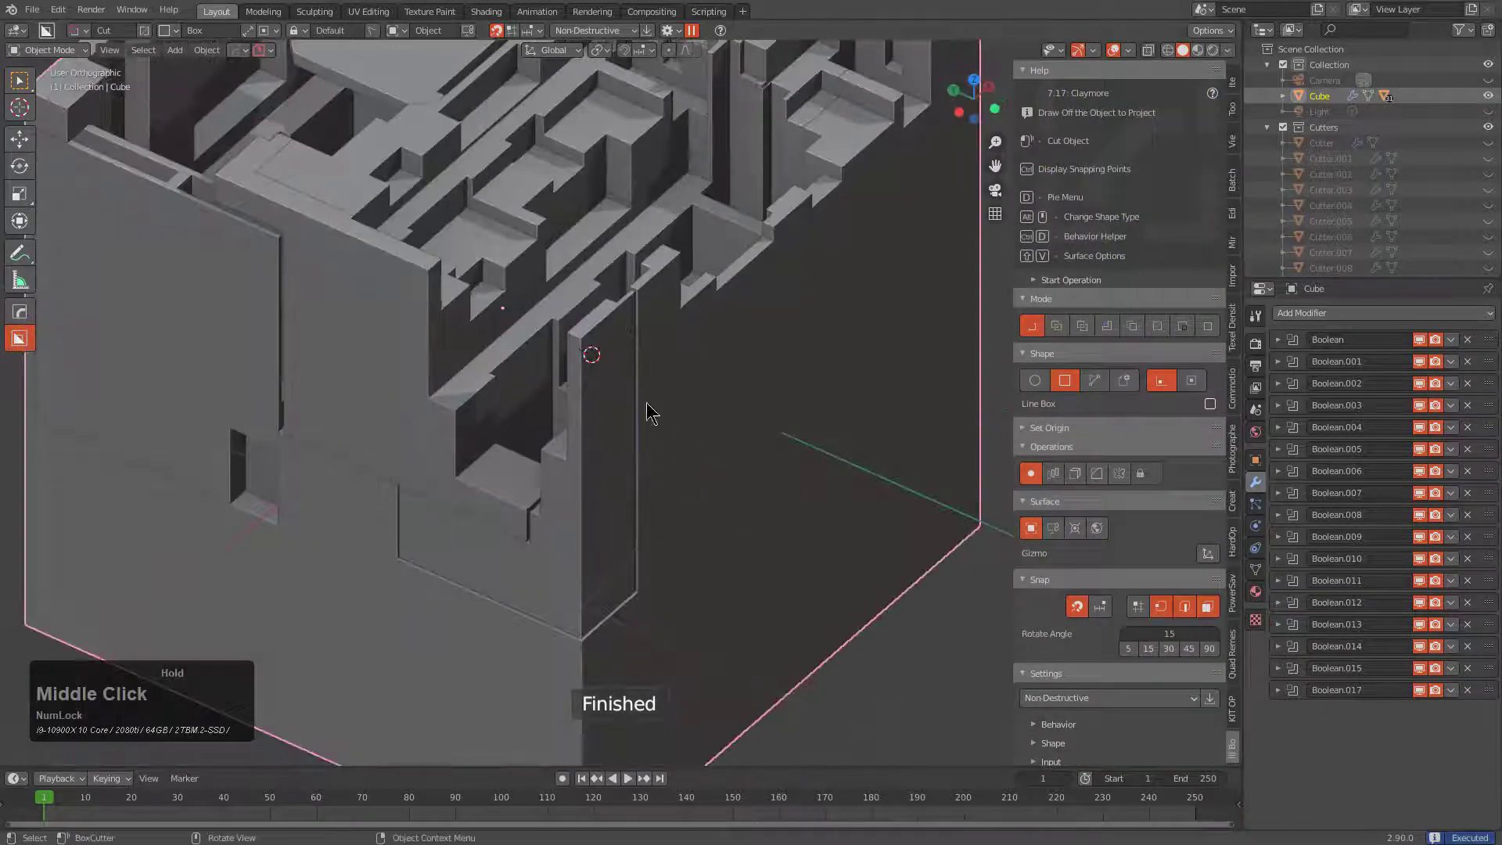
scroll(657, 250, up, 3)
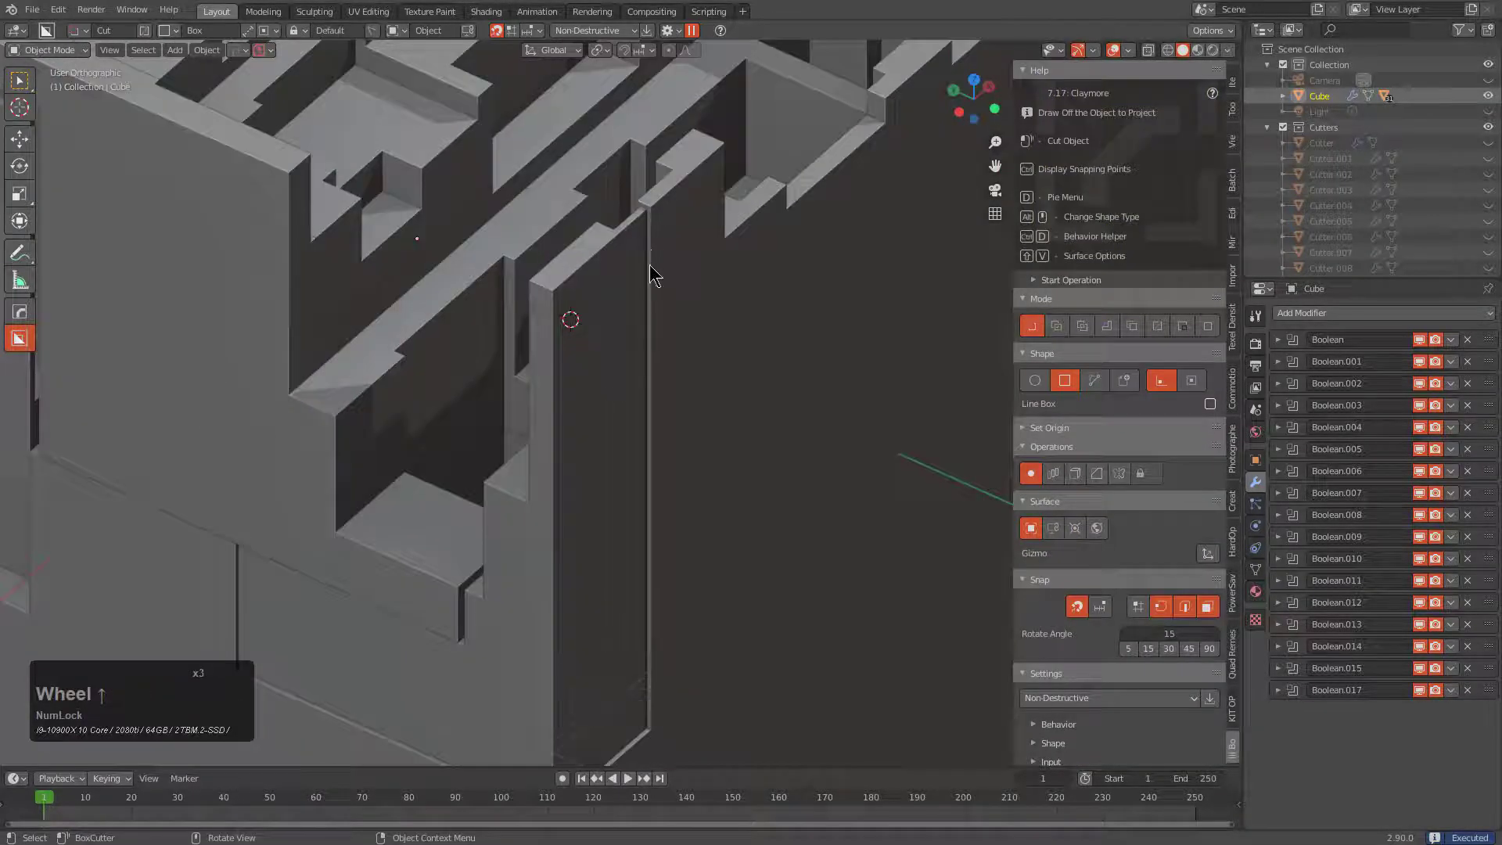
scroll(626, 368, down, 2)
scroll(618, 331, up, 1)
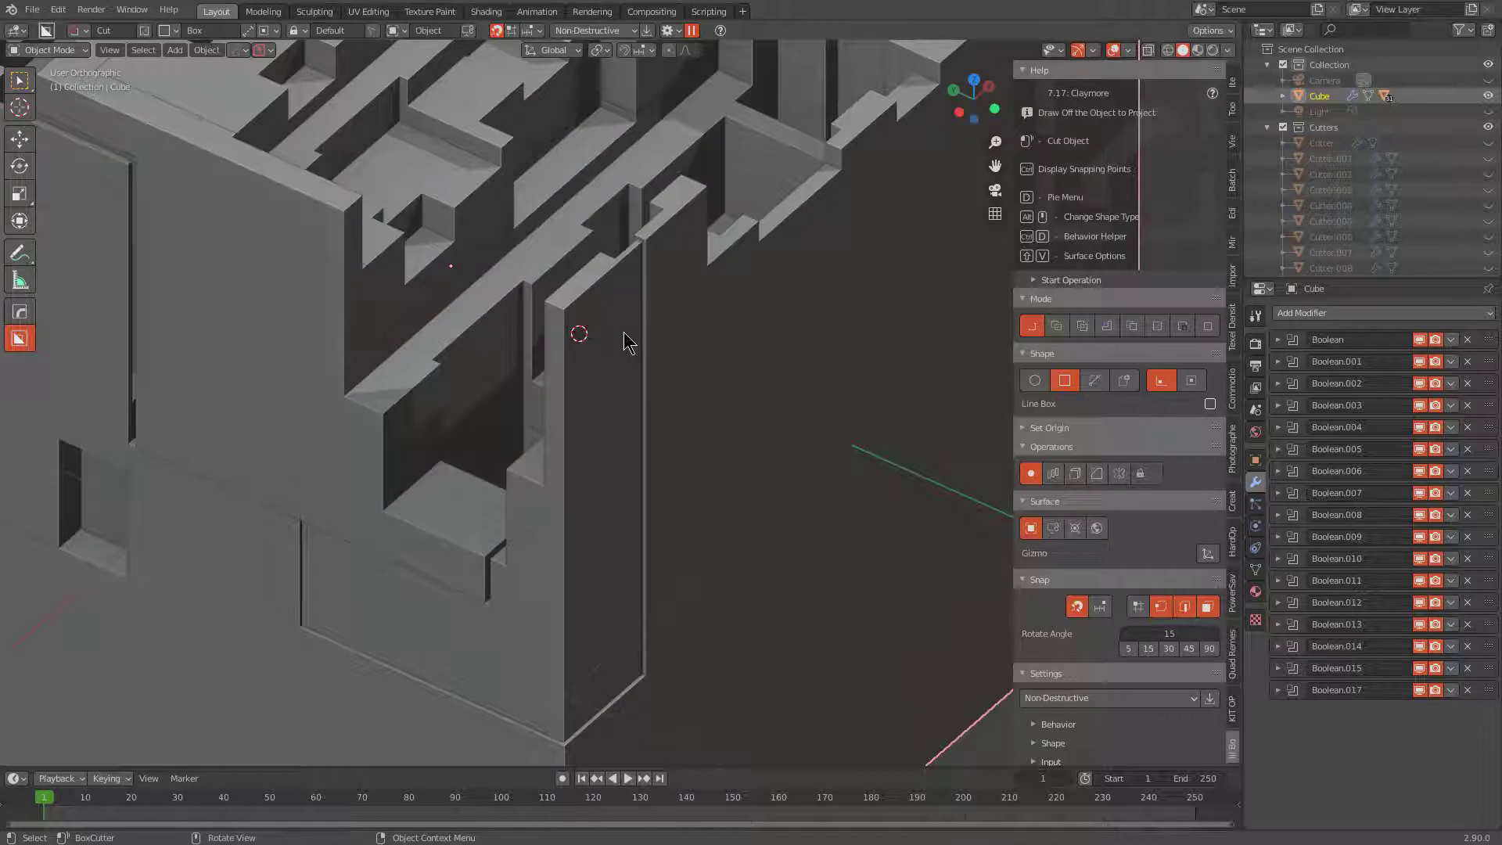
- Switch the cutter to a 32-vertex circle, draw it about 1.77 wide on the cube's front face, and extrude it through the body
scroll(626, 342, down, 4)
middle_drag(623, 429, 644, 429)
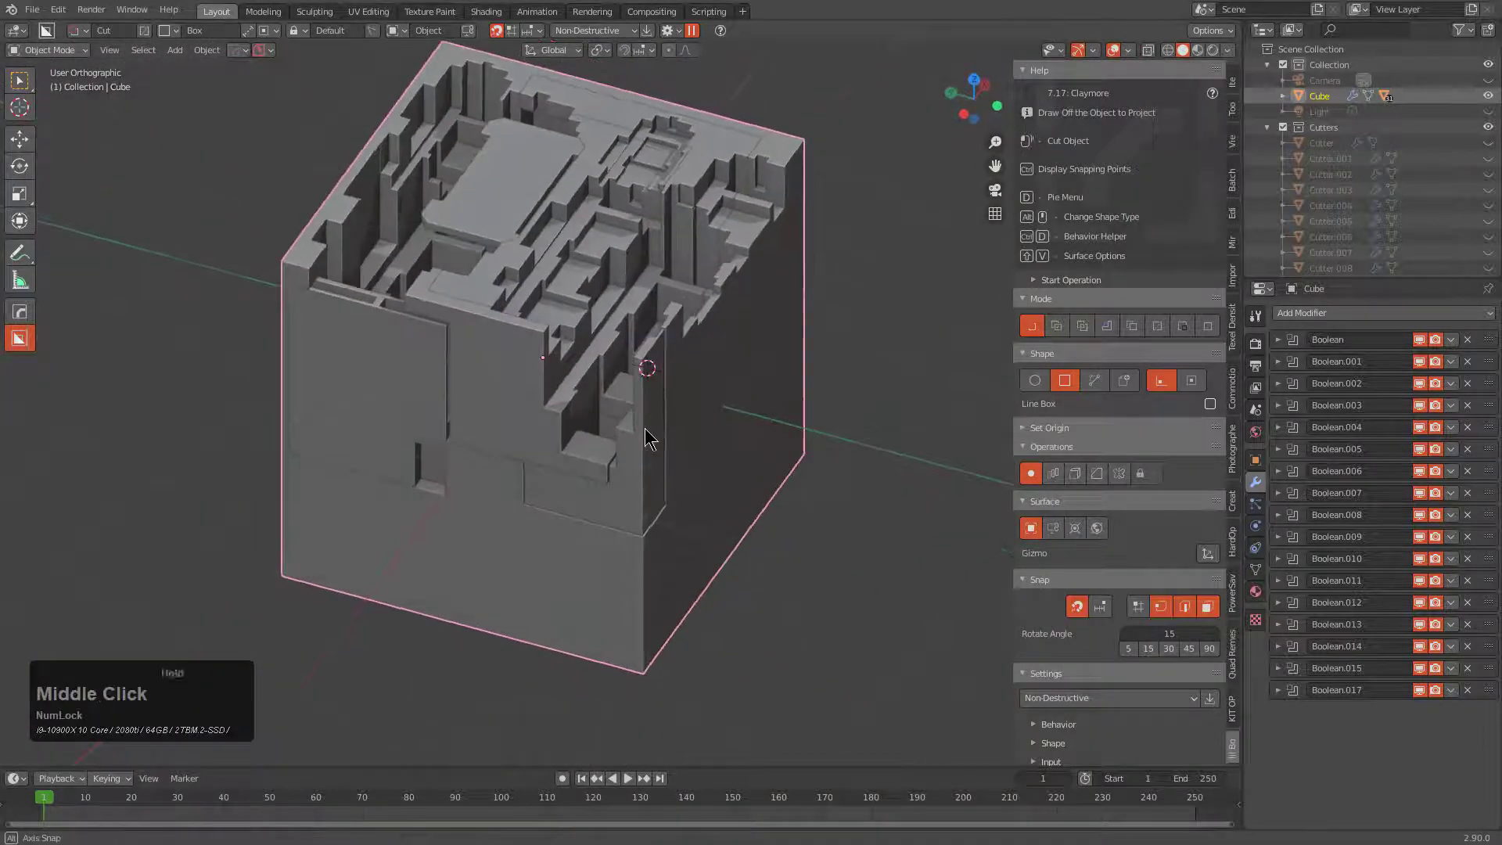
key(d)
click(526, 429)
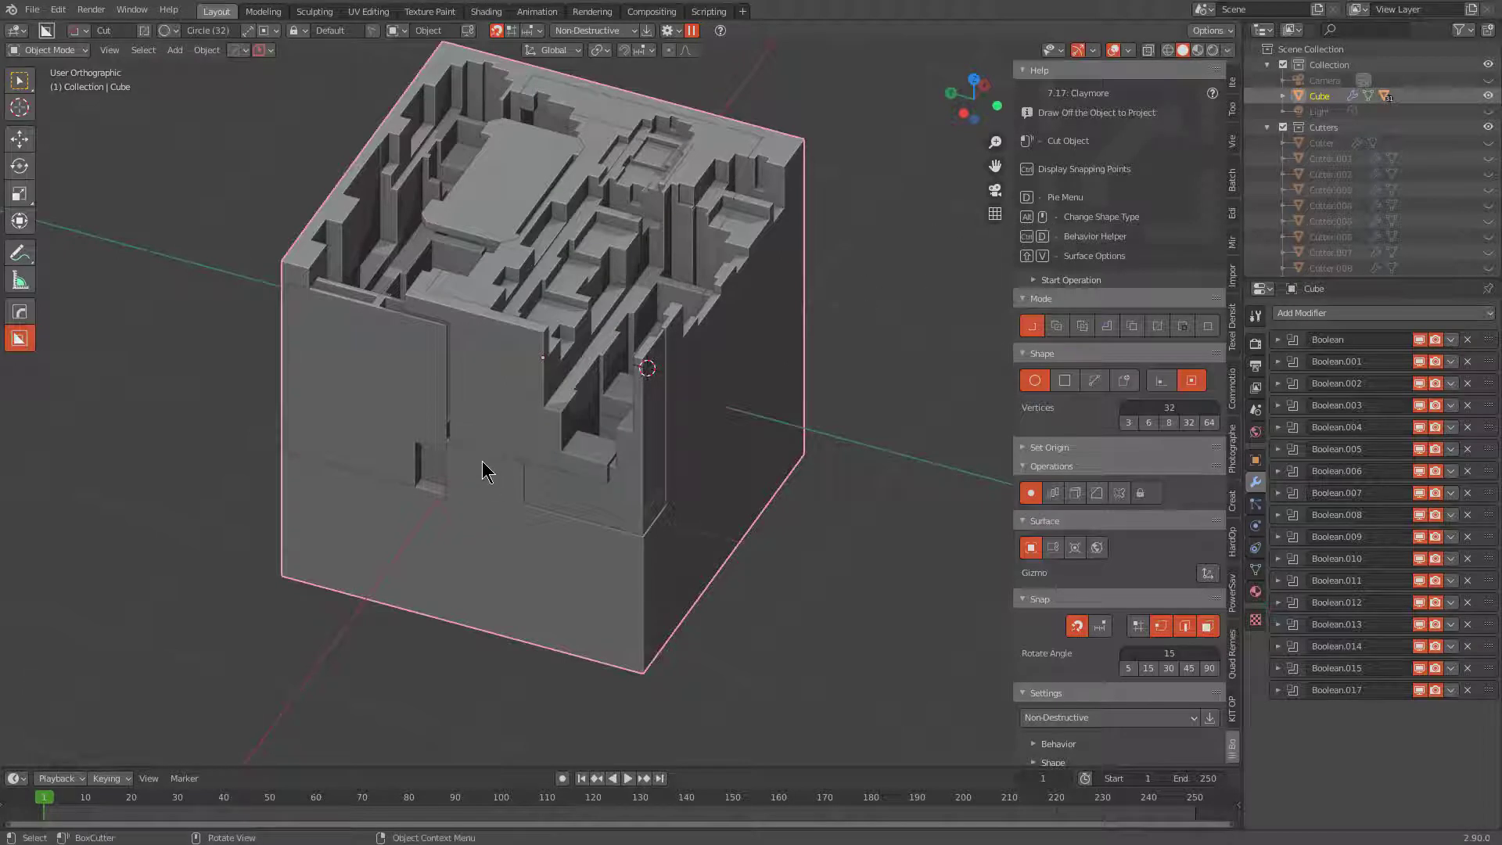
drag(462, 469, 554, 523)
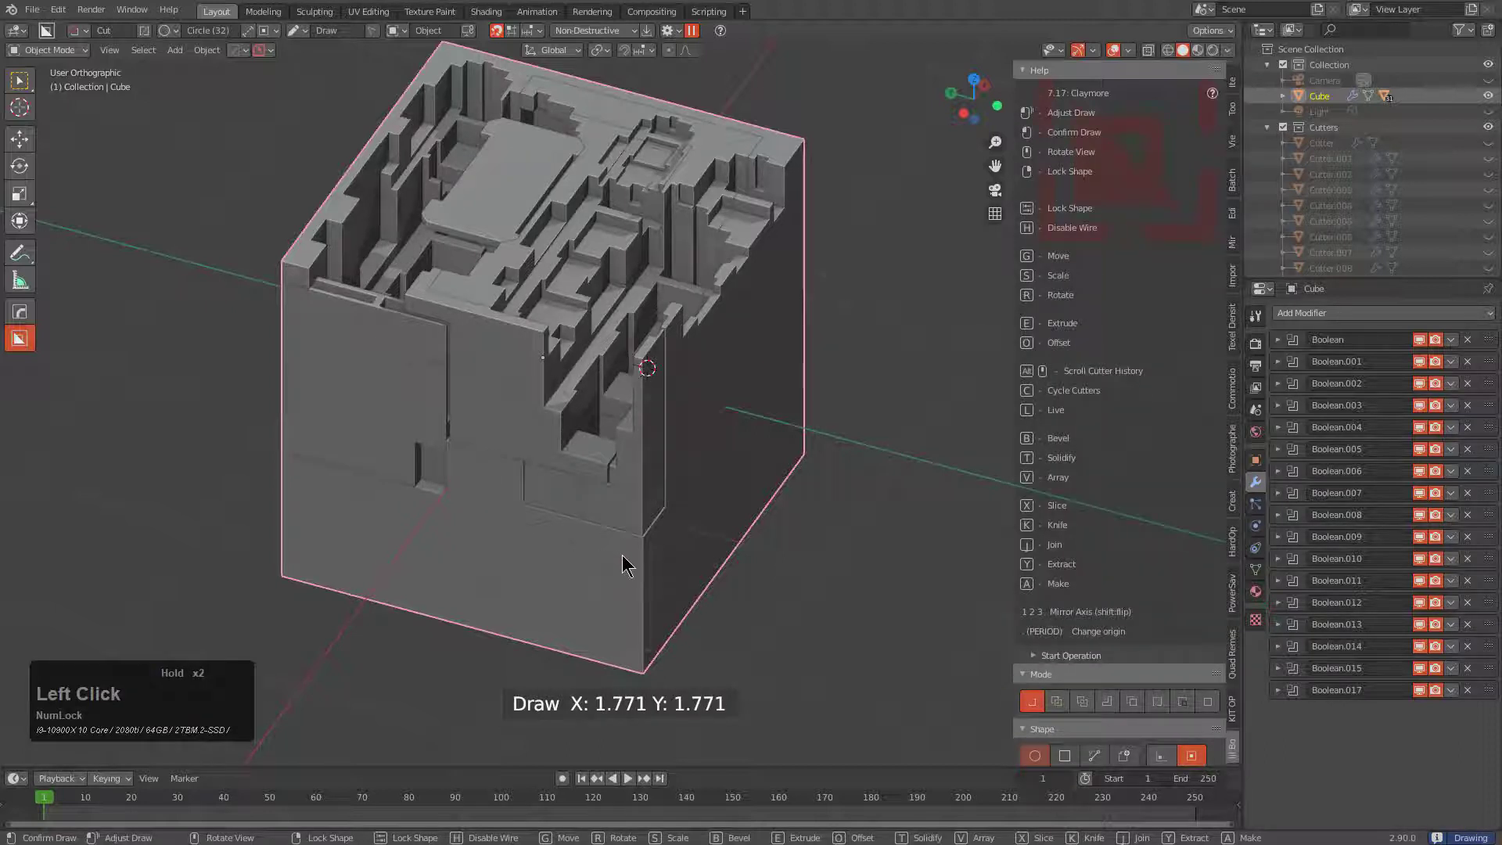
drag(626, 565, 638, 548)
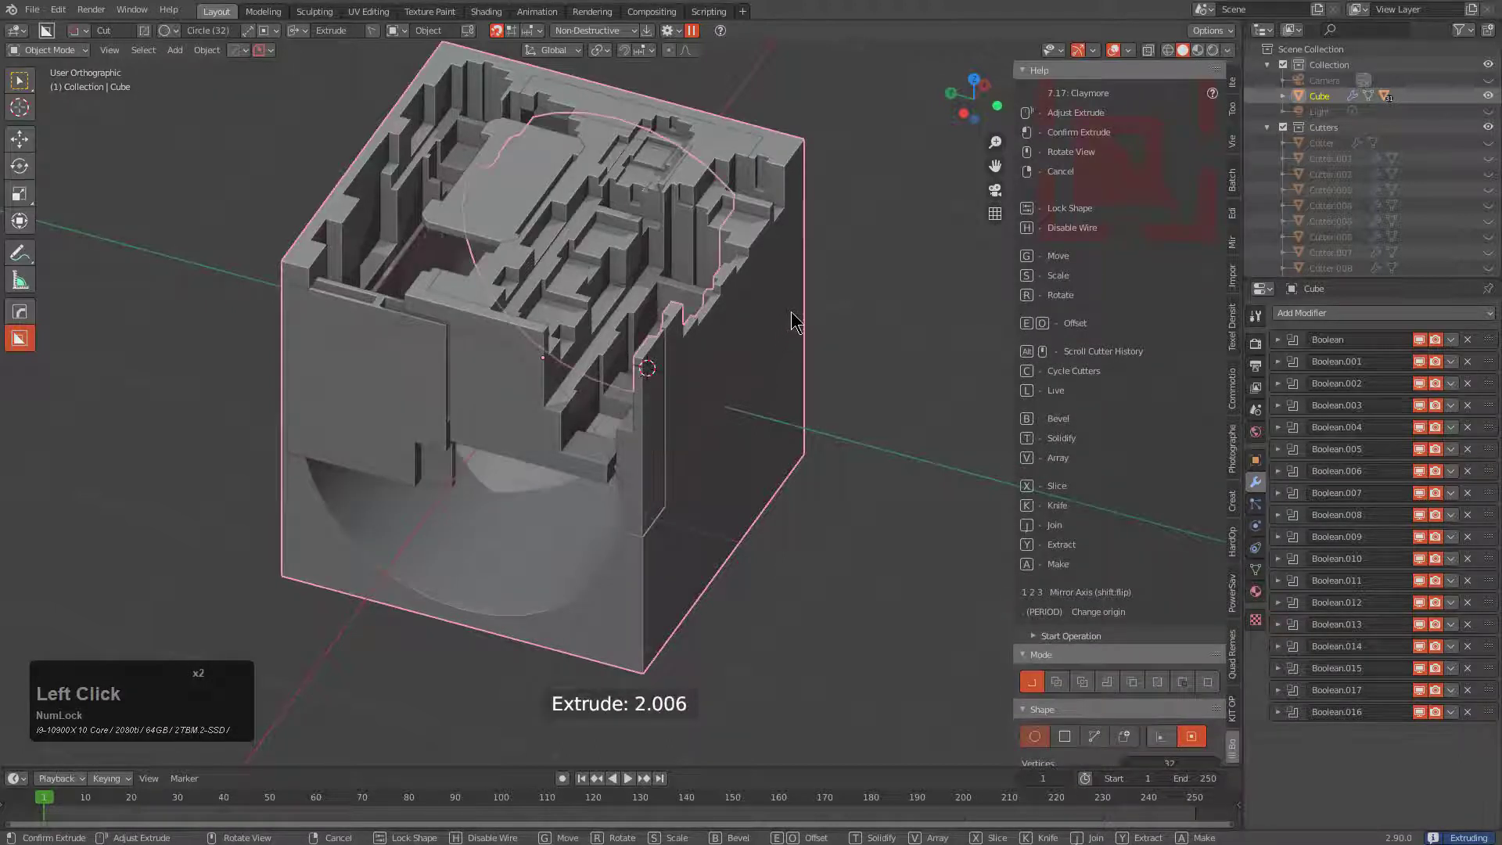
- Cycle the circular cut through Slice to Intersect and lock its shape with an extrusion of about 1.75
key(x)
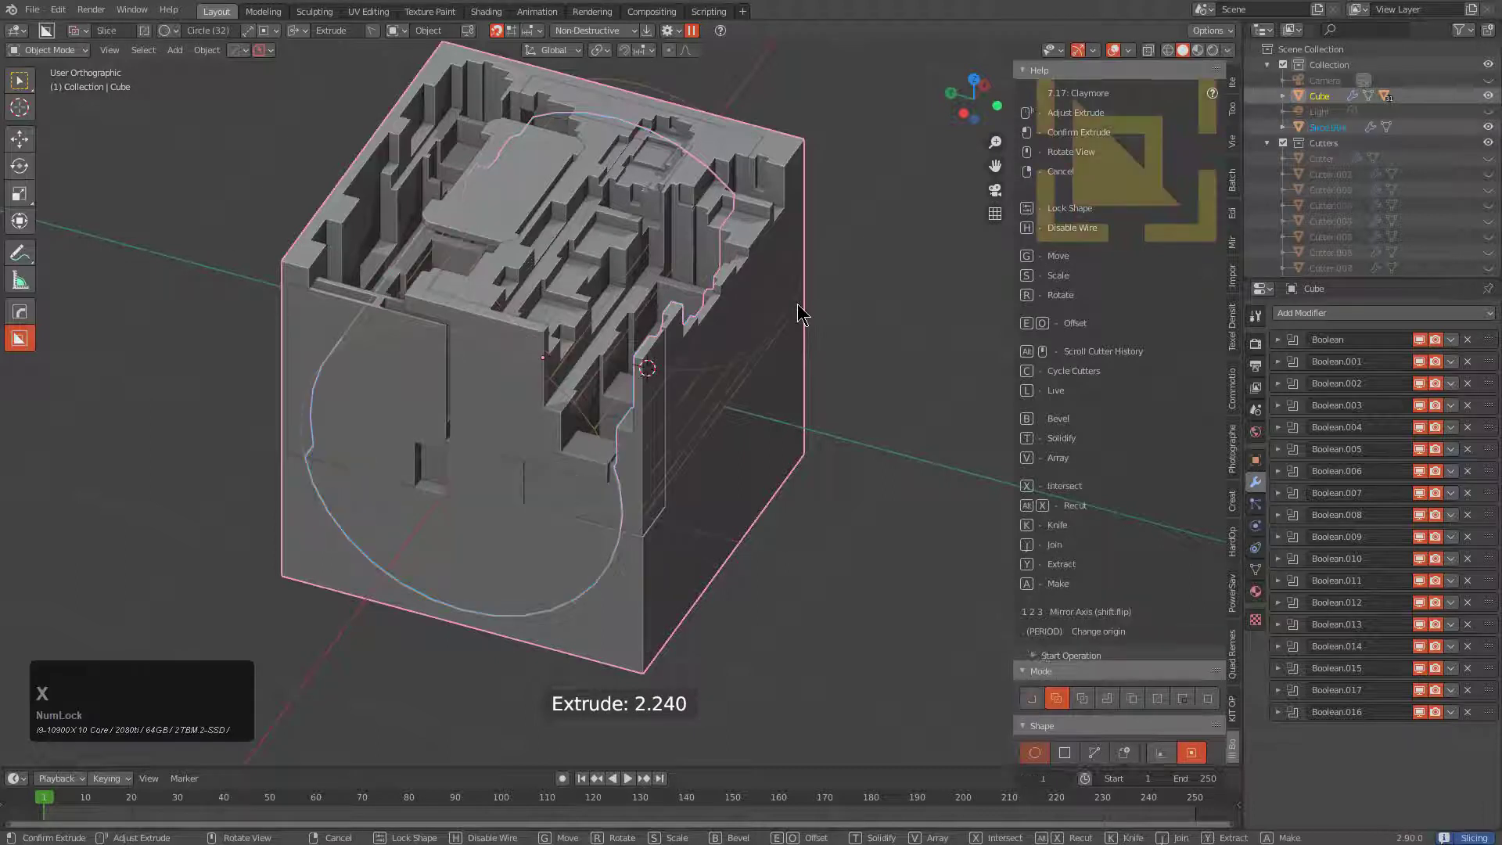
key(x)
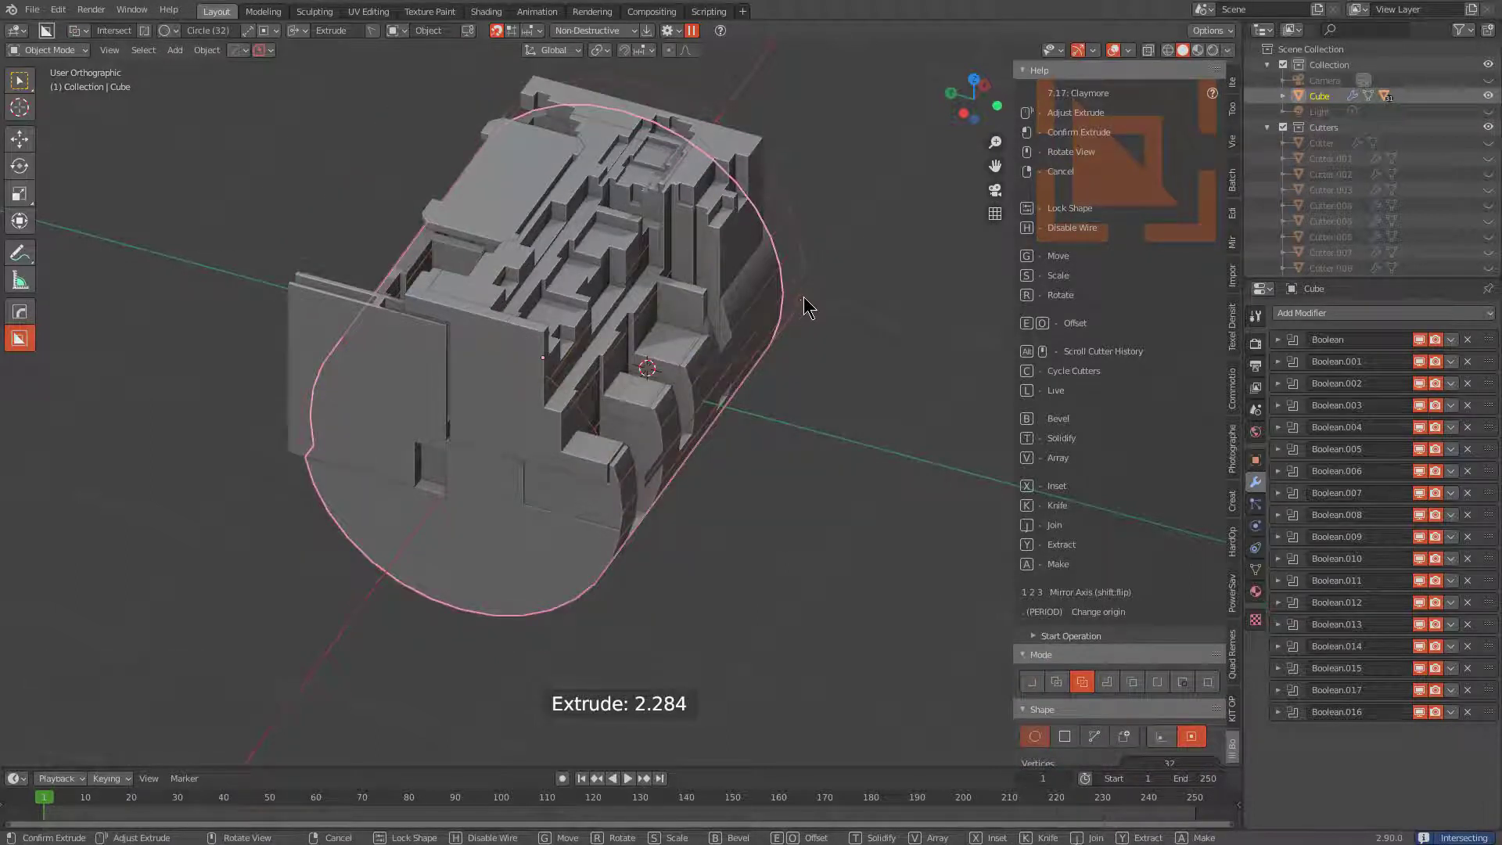
scroll(805, 297, up, 4)
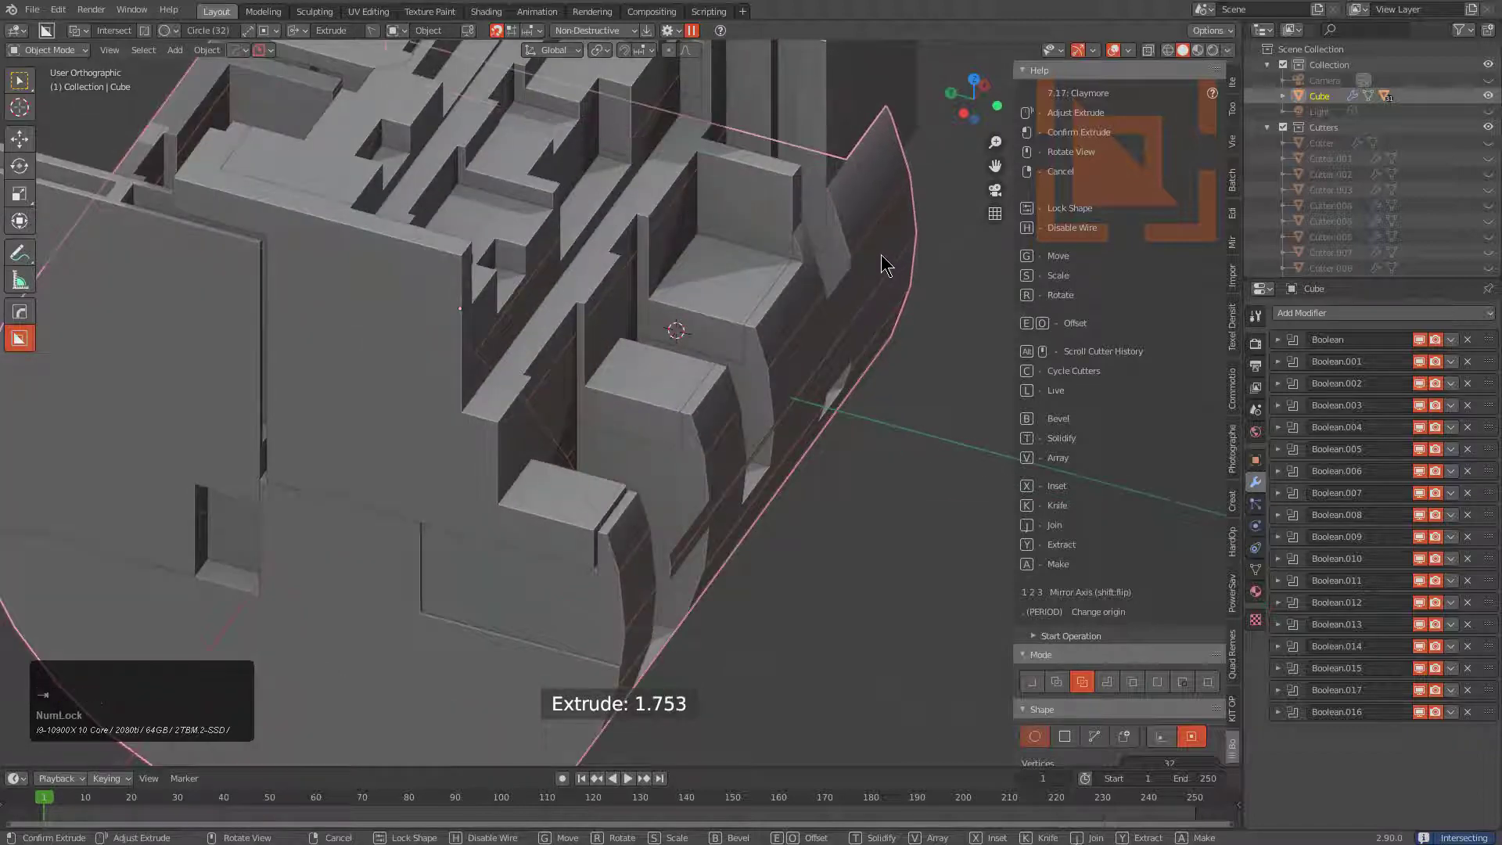
key(Tab)
- Raise the circular cutter's vertex count to 62 and apply the Intersect cut
scroll(765, 445, down, 3)
middle_drag(713, 446, 643, 415)
shift+scroll(710, 392, up, 5)
shift+scroll(710, 391, up, 19)
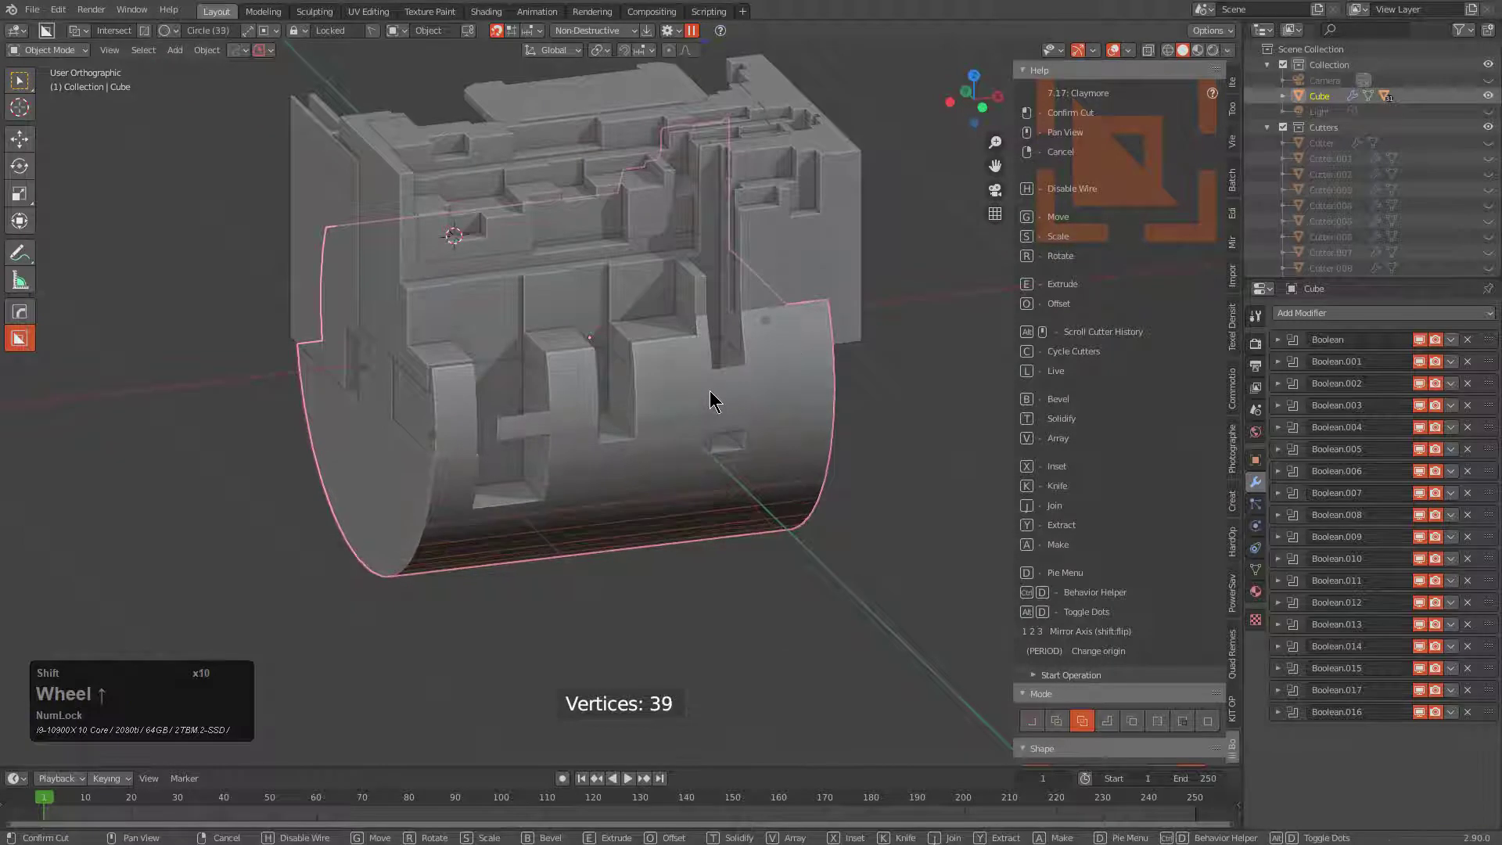
shift+scroll(712, 387, up, 6)
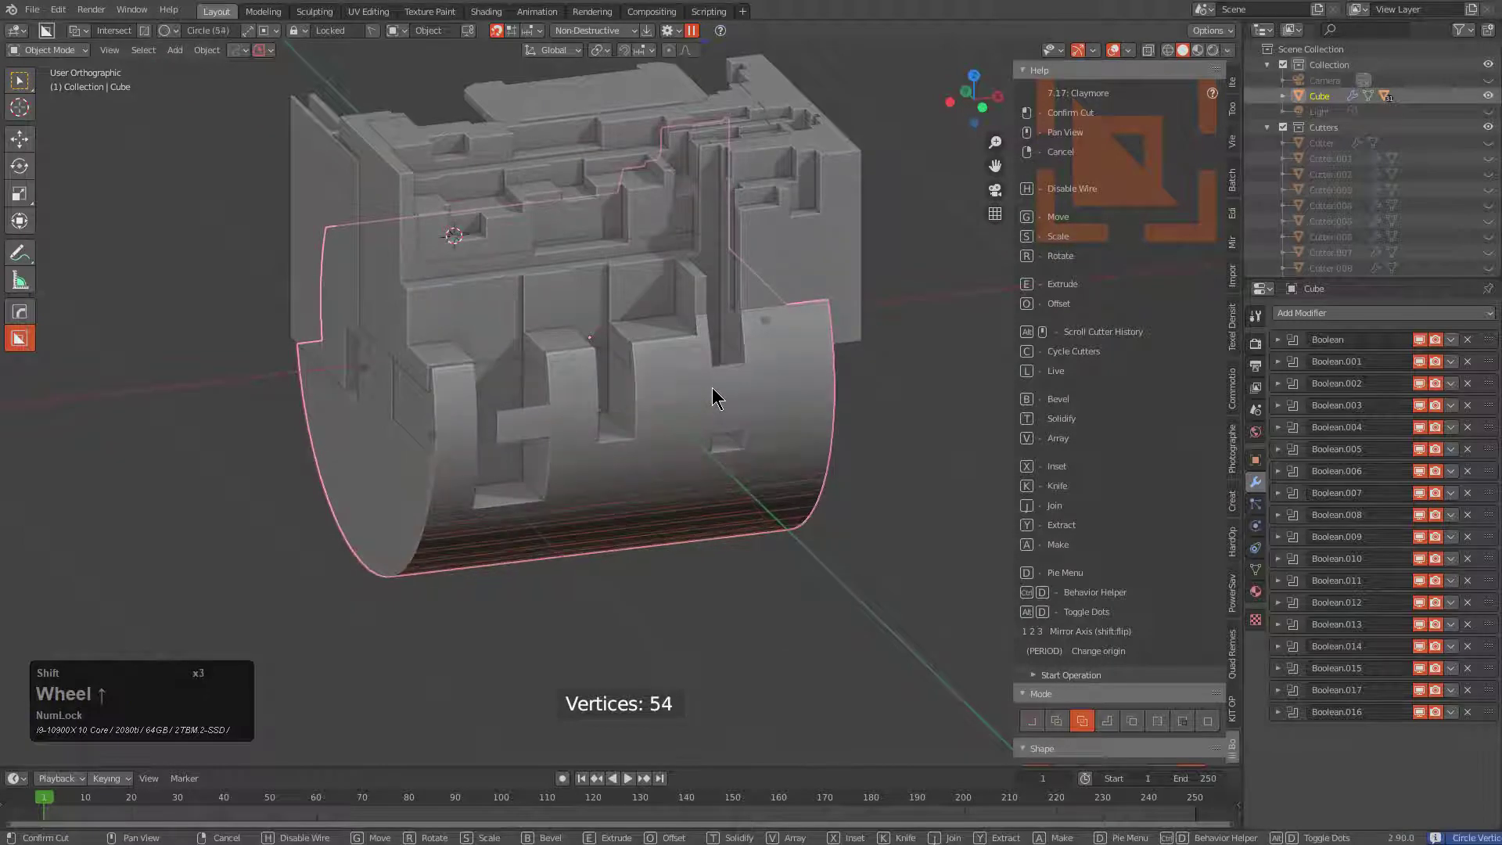
shift+scroll(712, 388, up, 3)
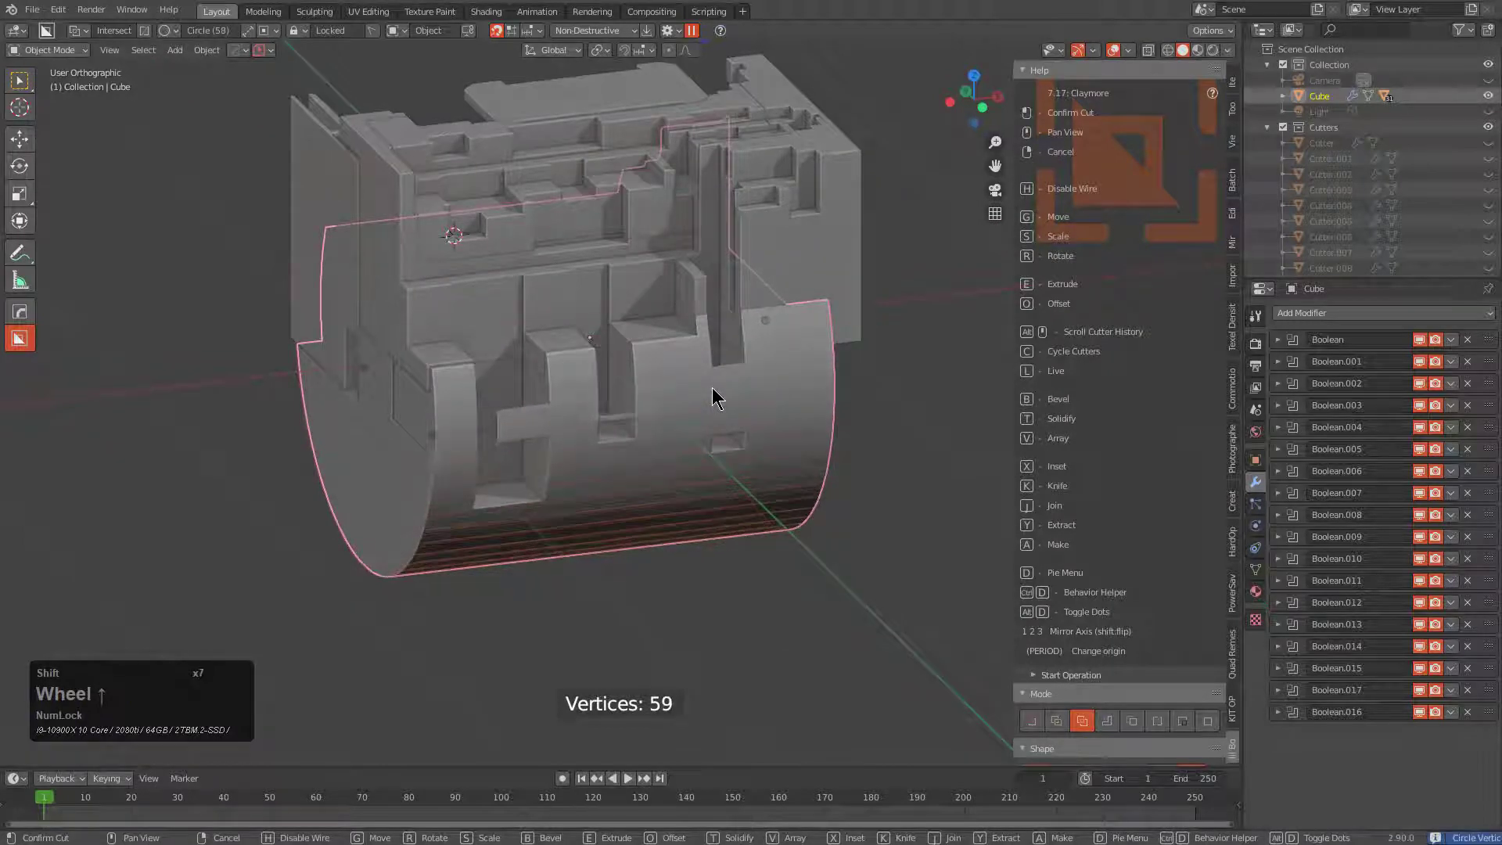
shift+scroll(712, 387, up, 1)
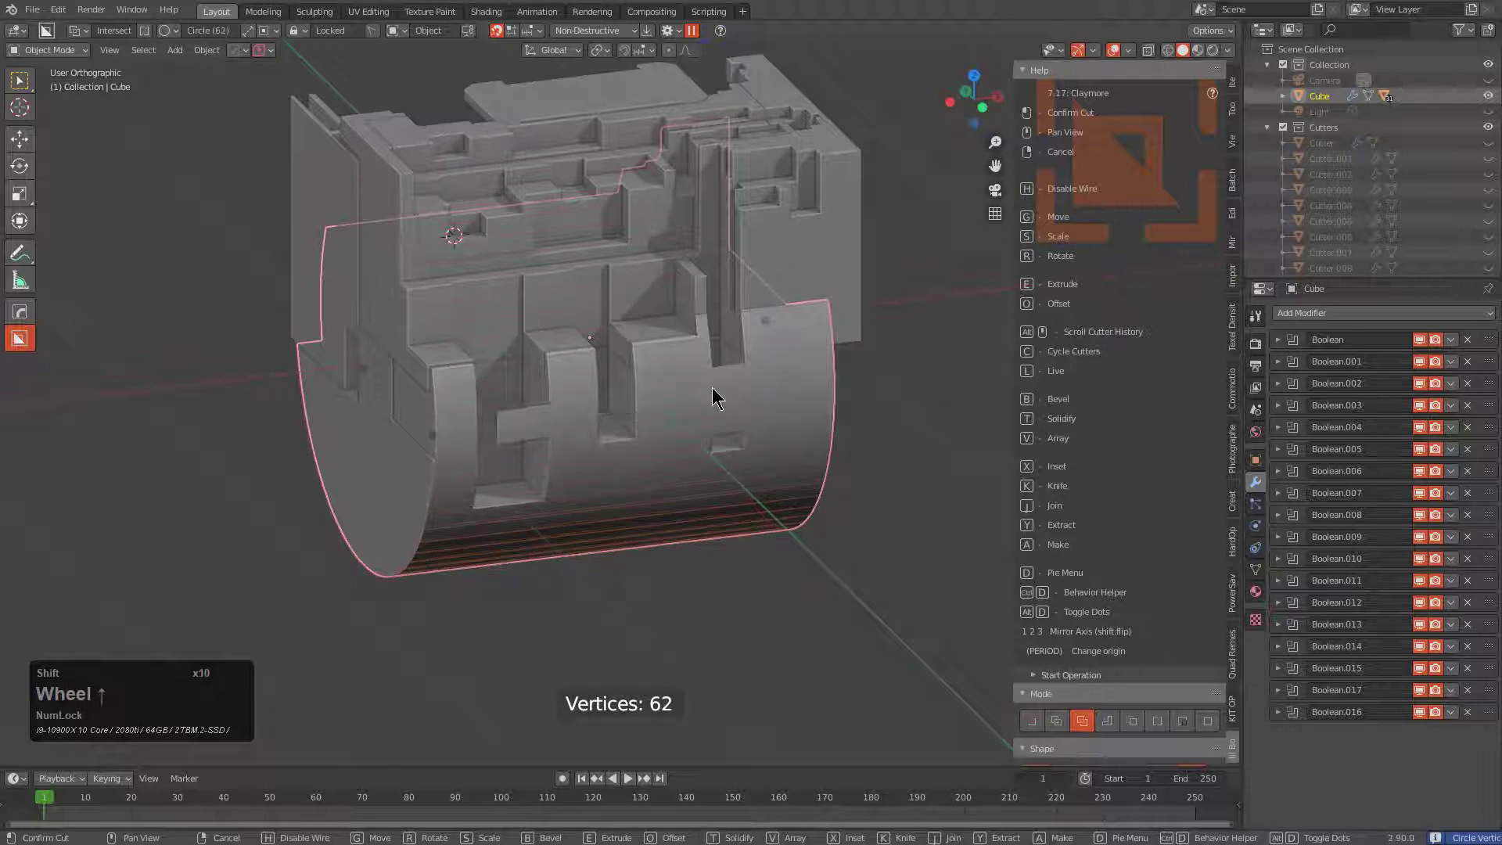
click(712, 387)
- Draw a circular cutter on the front face of the upper sliced piece and extrude it about 2.094
middle_drag(612, 458, 517, 534)
scroll(491, 435, down, 1)
scroll(360, 460, up, 1)
scroll(391, 454, down, 2)
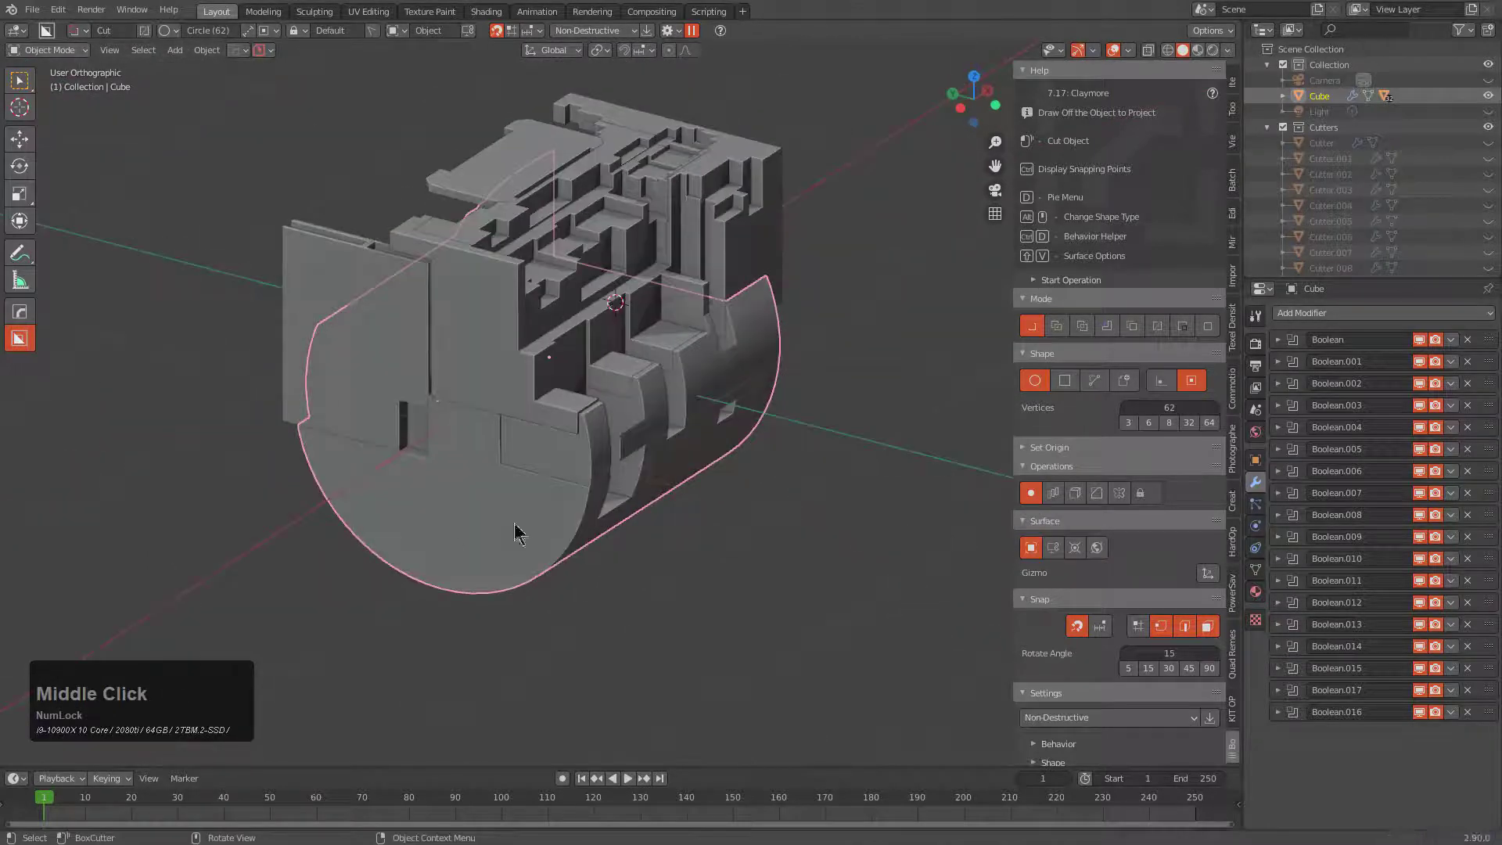
middle_drag(640, 285, 751, 368)
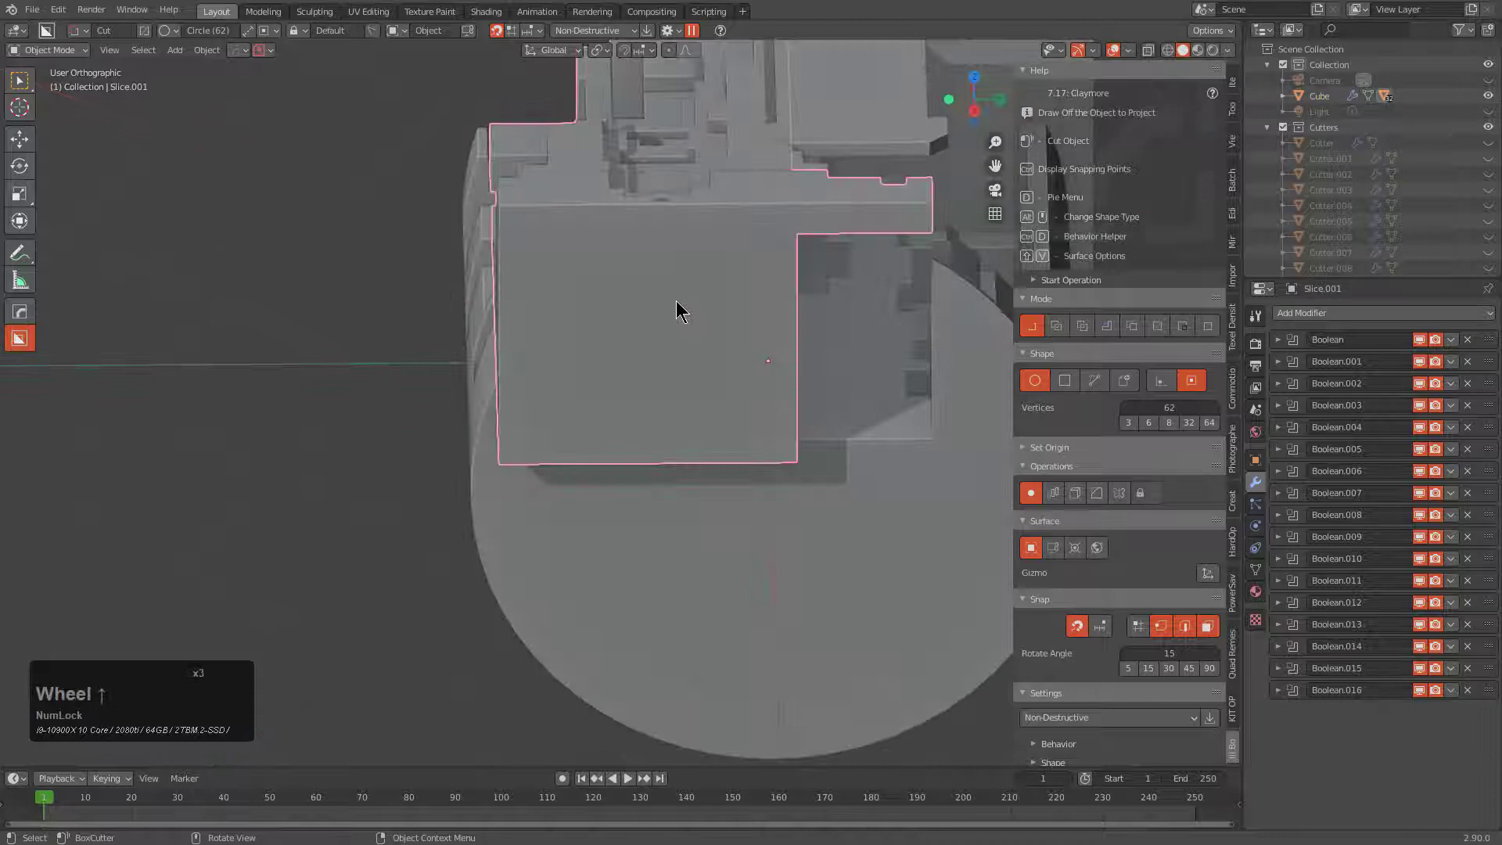
mouse_move(677, 309)
mouse_down()
mouse_move(836, 383)
mouse_move(849, 374)
mouse_up()
mouse_move(866, 369)
middle_down()
mouse_move(953, 379)
mouse_move(861, 344)
middle_up()
- Switch the upper piece's circular cutter to Intersect, lock its shape, and apply the cut
key(x)
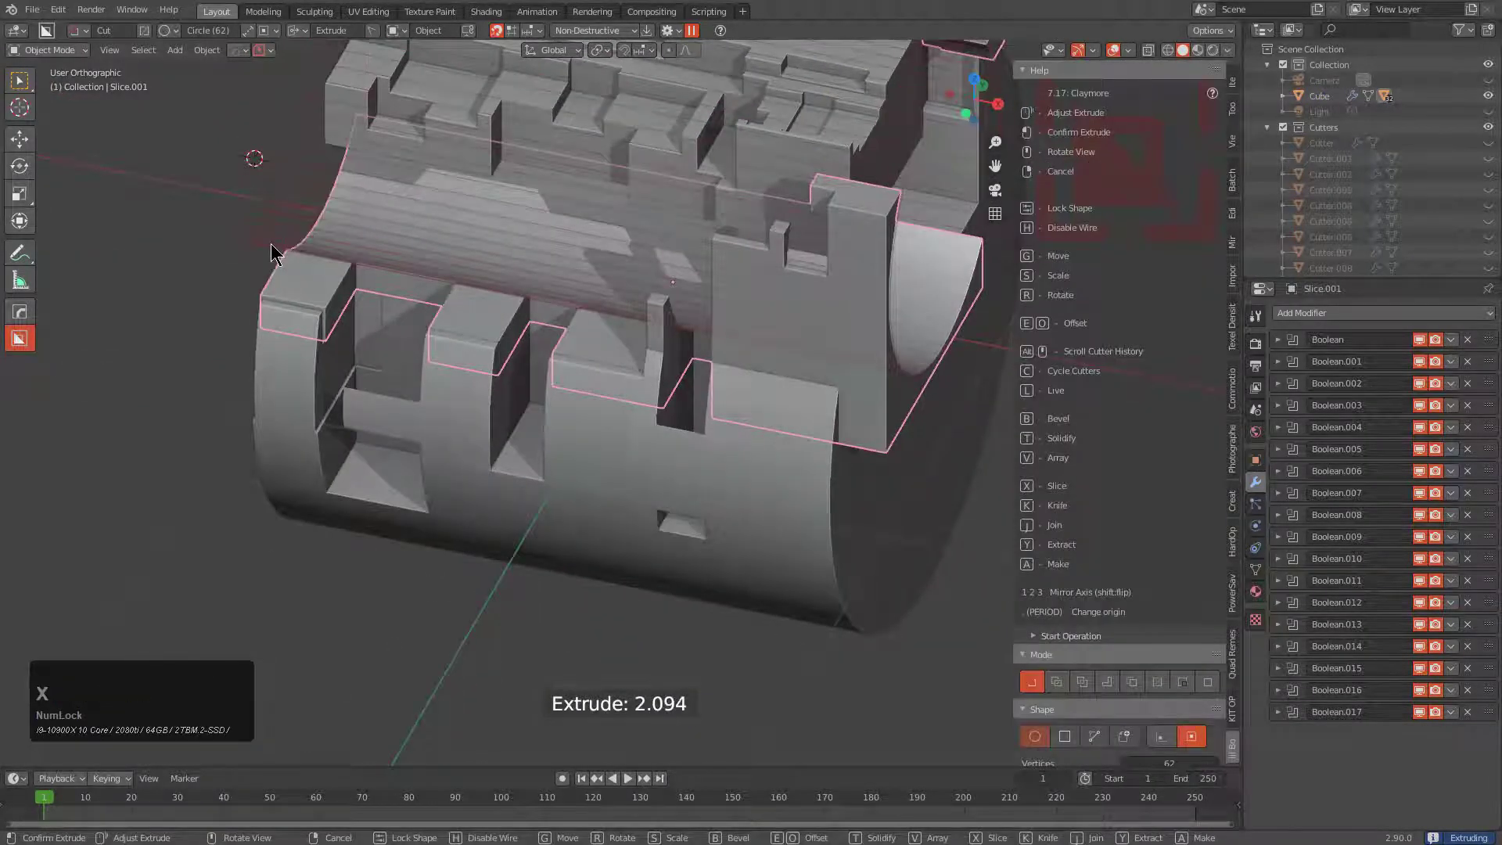
key(x)
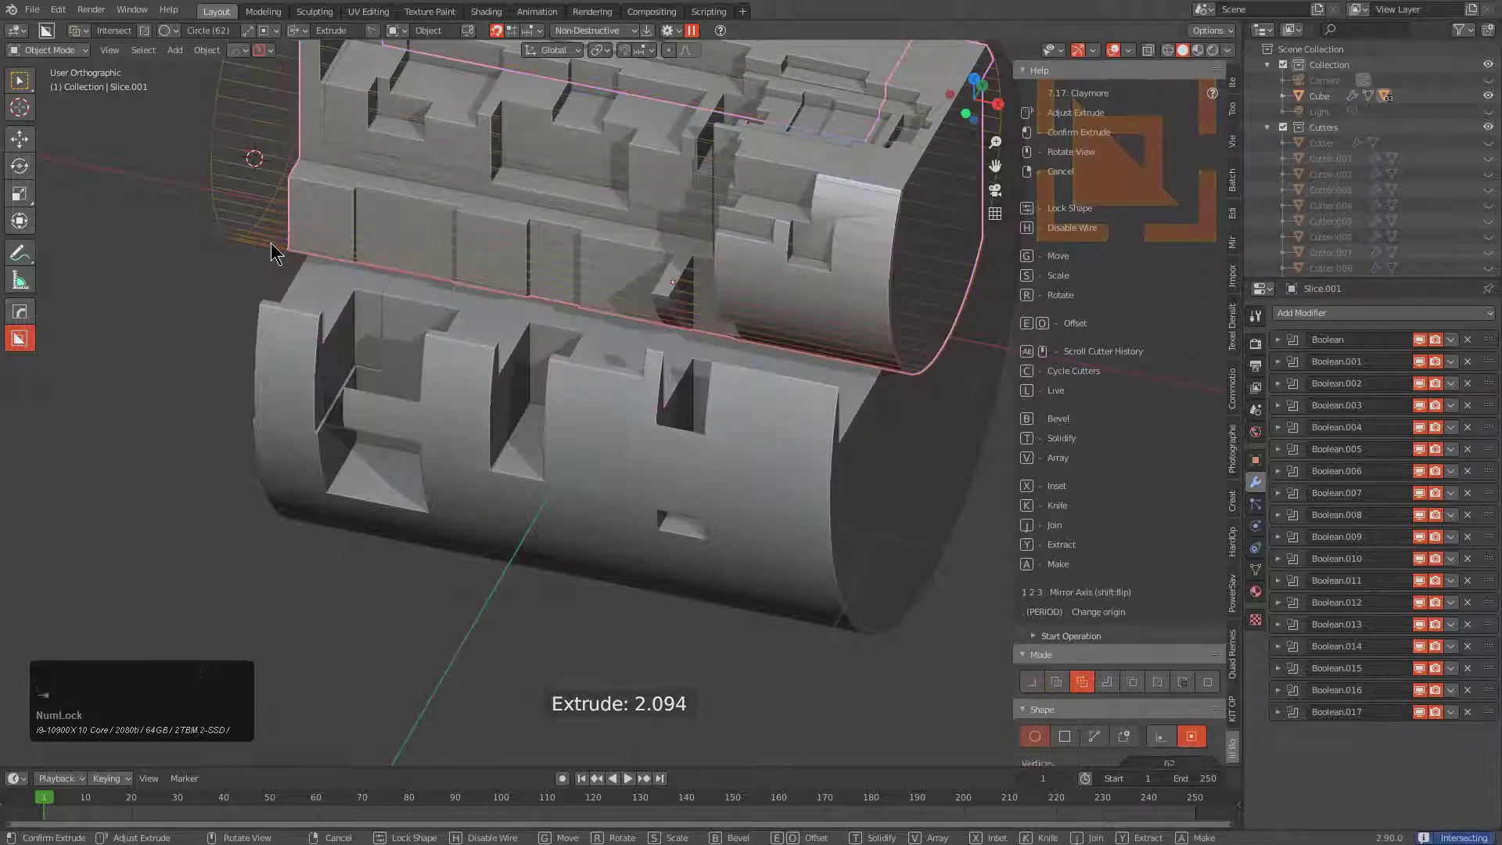
middle_click(271, 243)
middle_drag(350, 268, 520, 288)
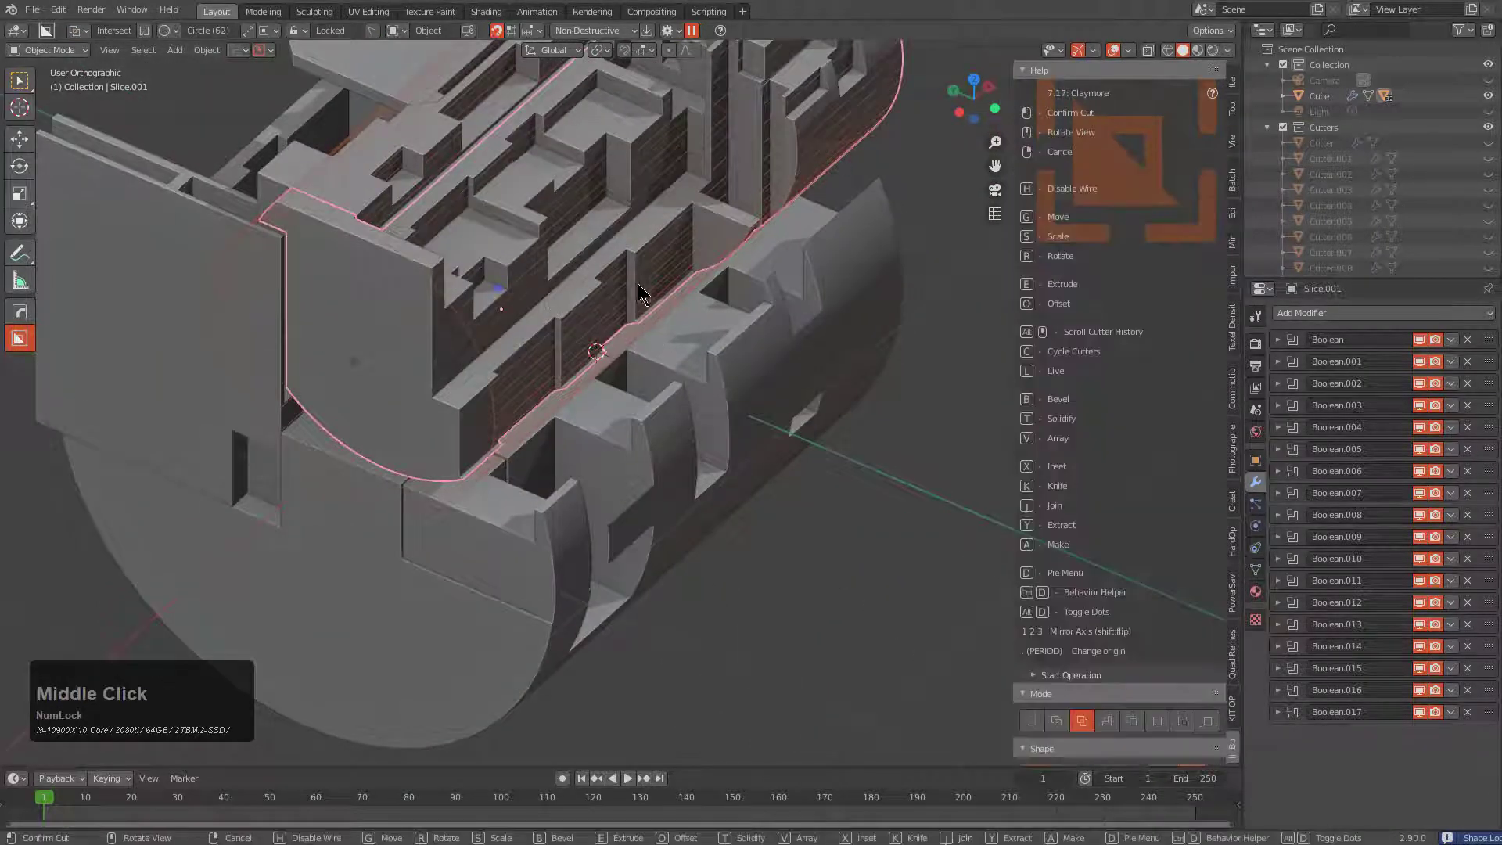
click(691, 299)
- Select the lower cylindrical body and the newly rounded upper piece in turn, and examine how their shapes fit together
scroll(692, 299, down, 4)
middle_drag(692, 299, 753, 455)
key(alt+a)
click(755, 449)
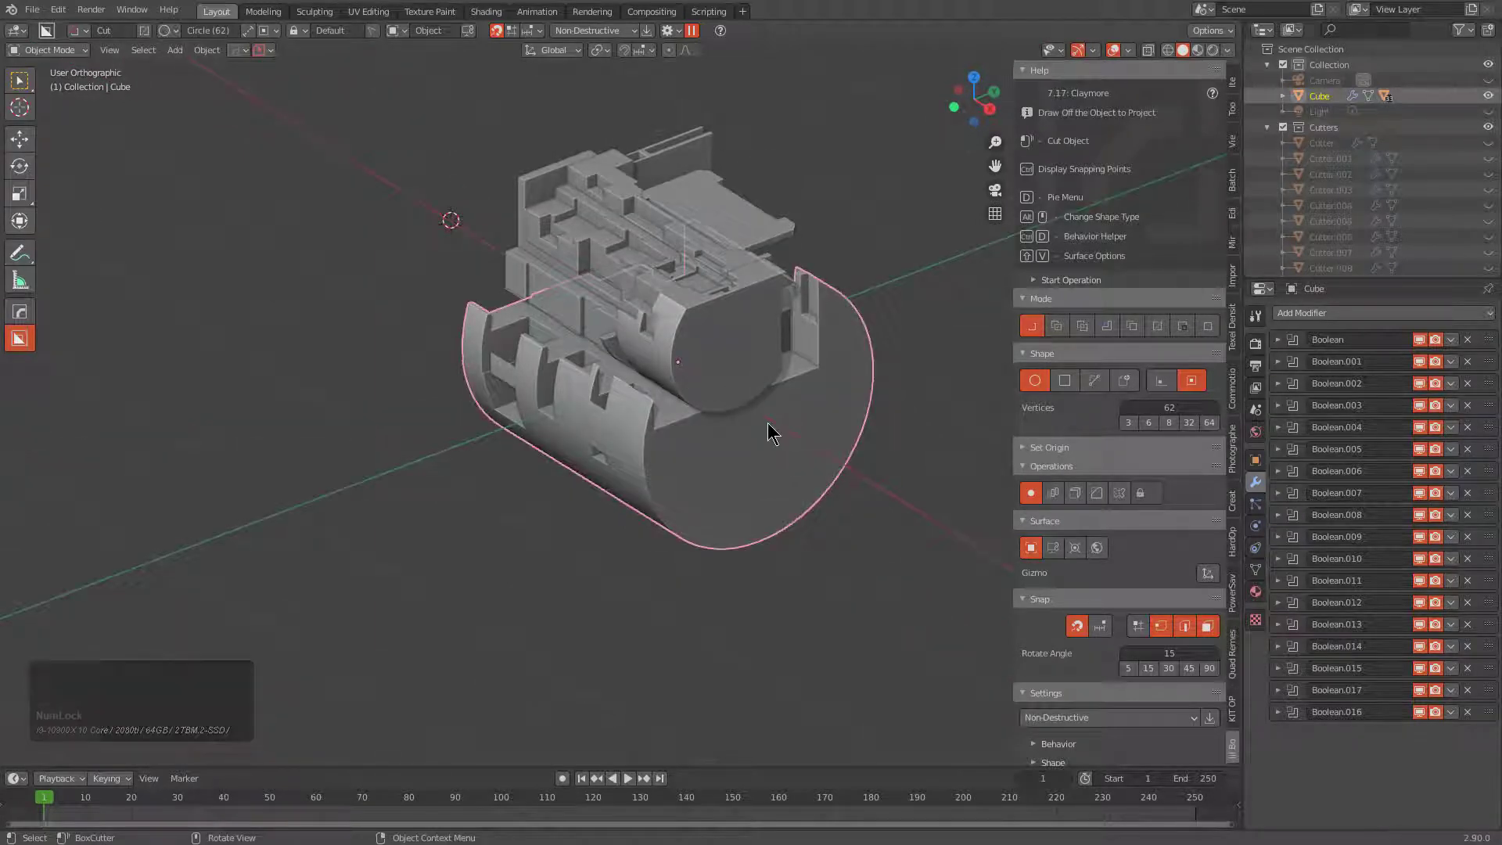
middle_drag(757, 450, 778, 467)
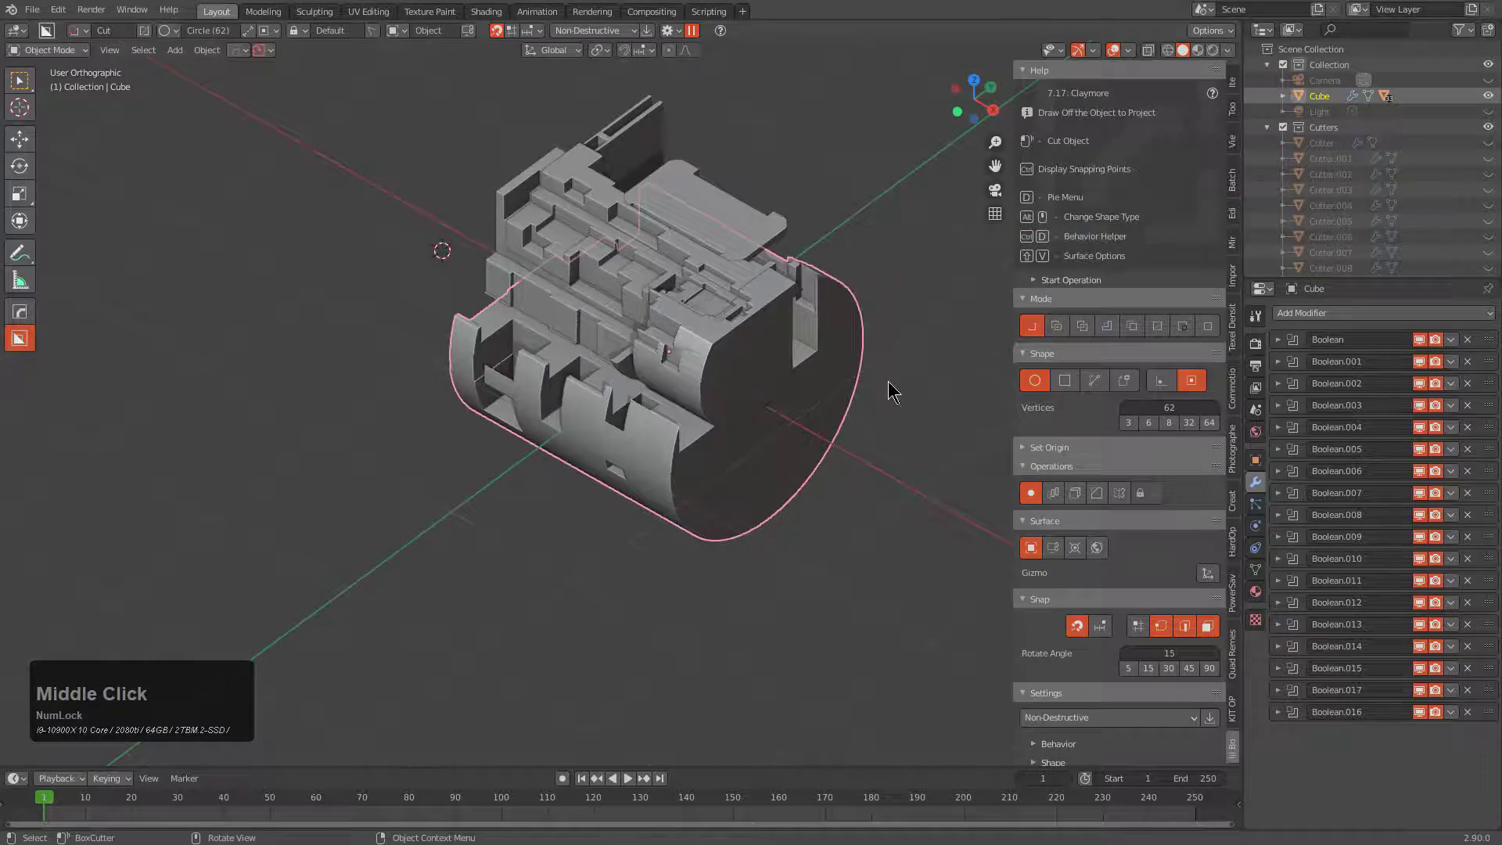
click(745, 405)
mouse_move(746, 405)
middle_down()
mouse_move(762, 398)
mouse_move(734, 389)
middle_up()
scroll(745, 385, up, 2)
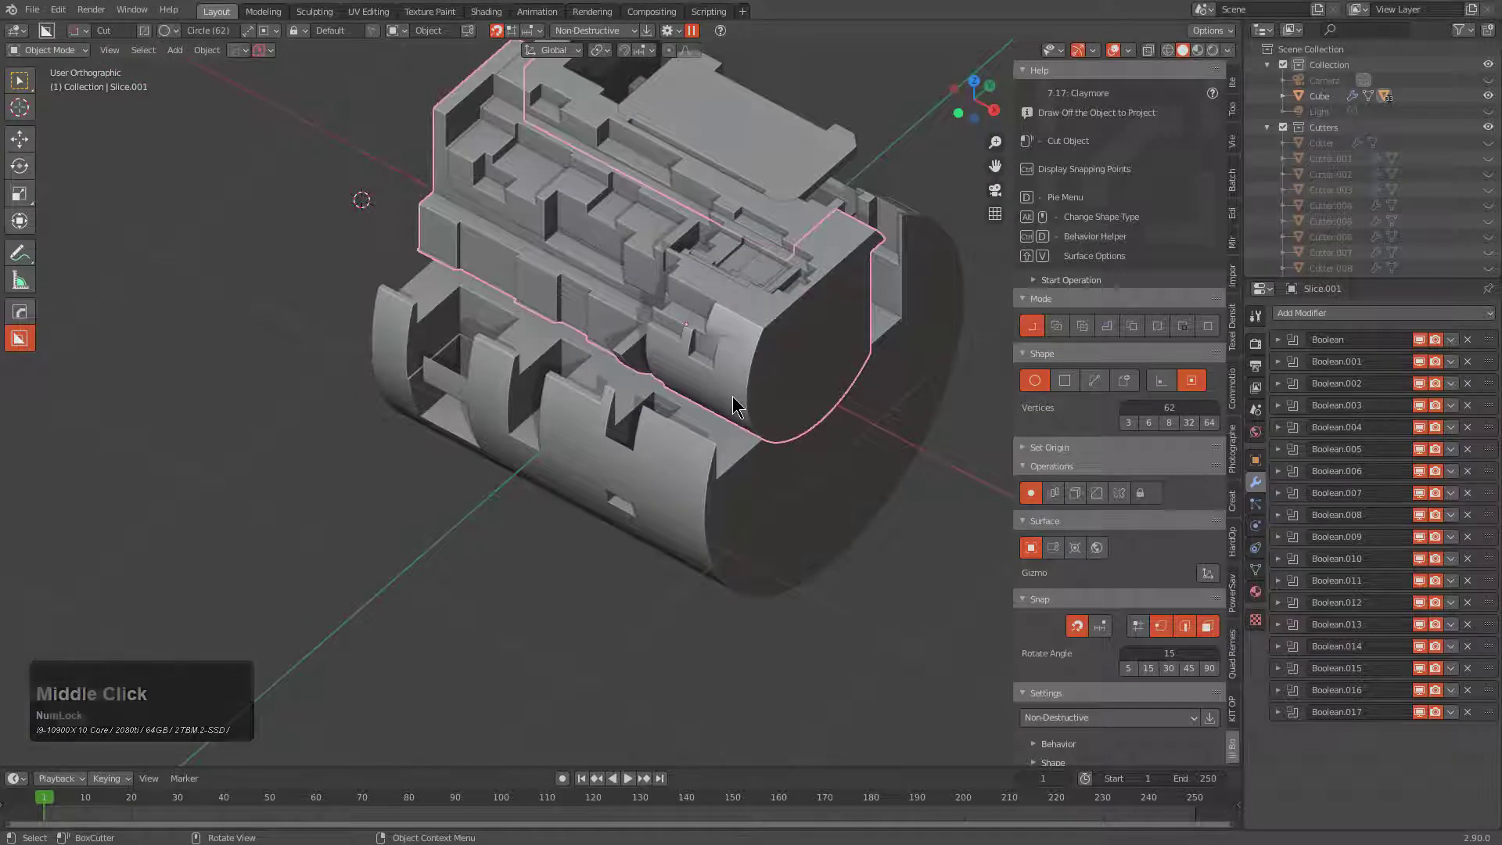
- Switch the cutter to Box, select the lower cylindrical body, and draw a box on its front face, extruded about 0.139
middle_drag(732, 396, 684, 403)
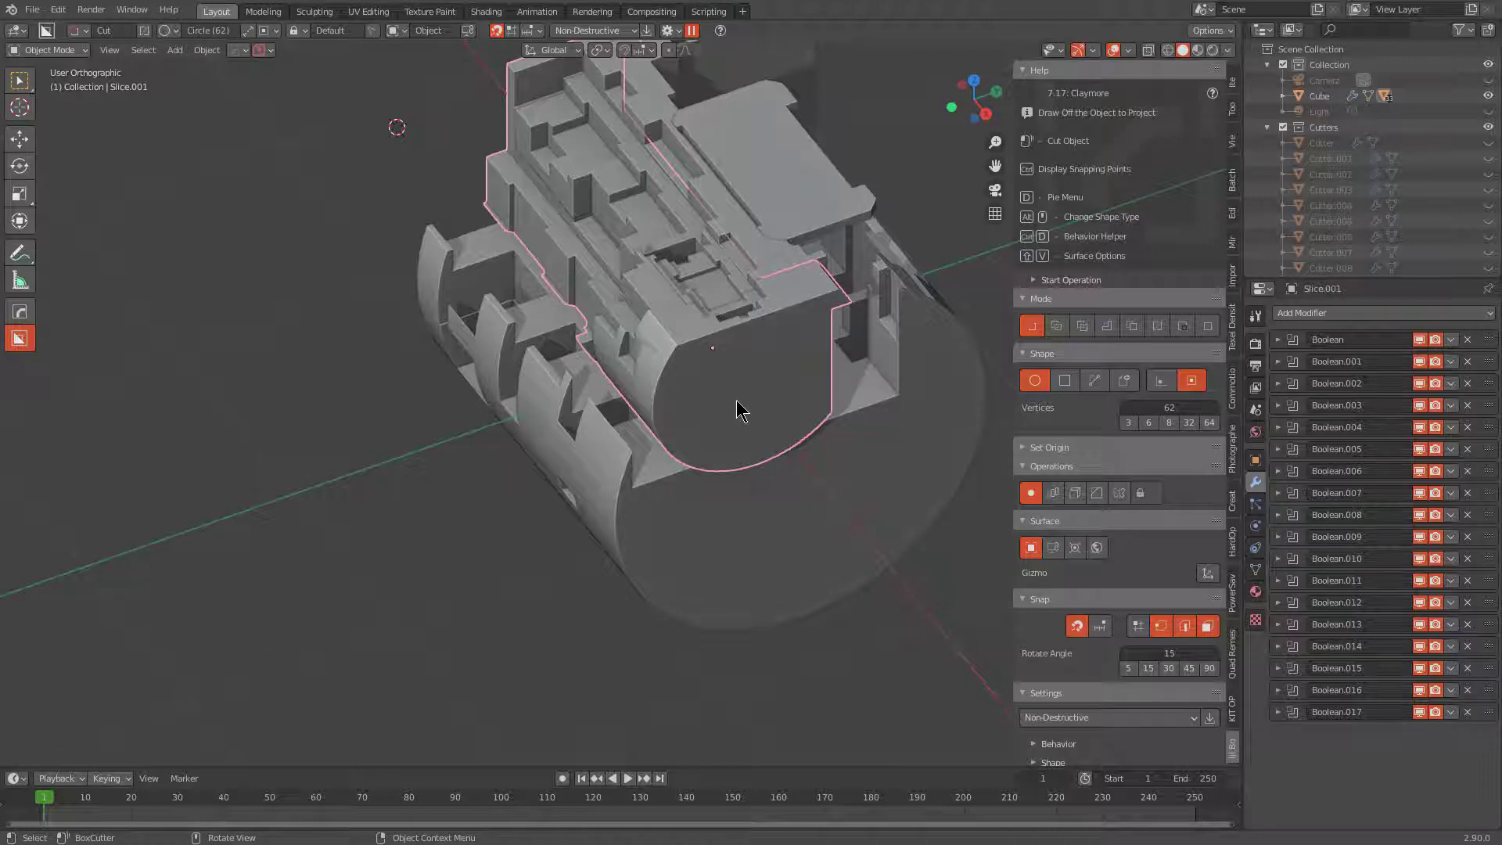
middle_drag(729, 407, 722, 470)
key(d)
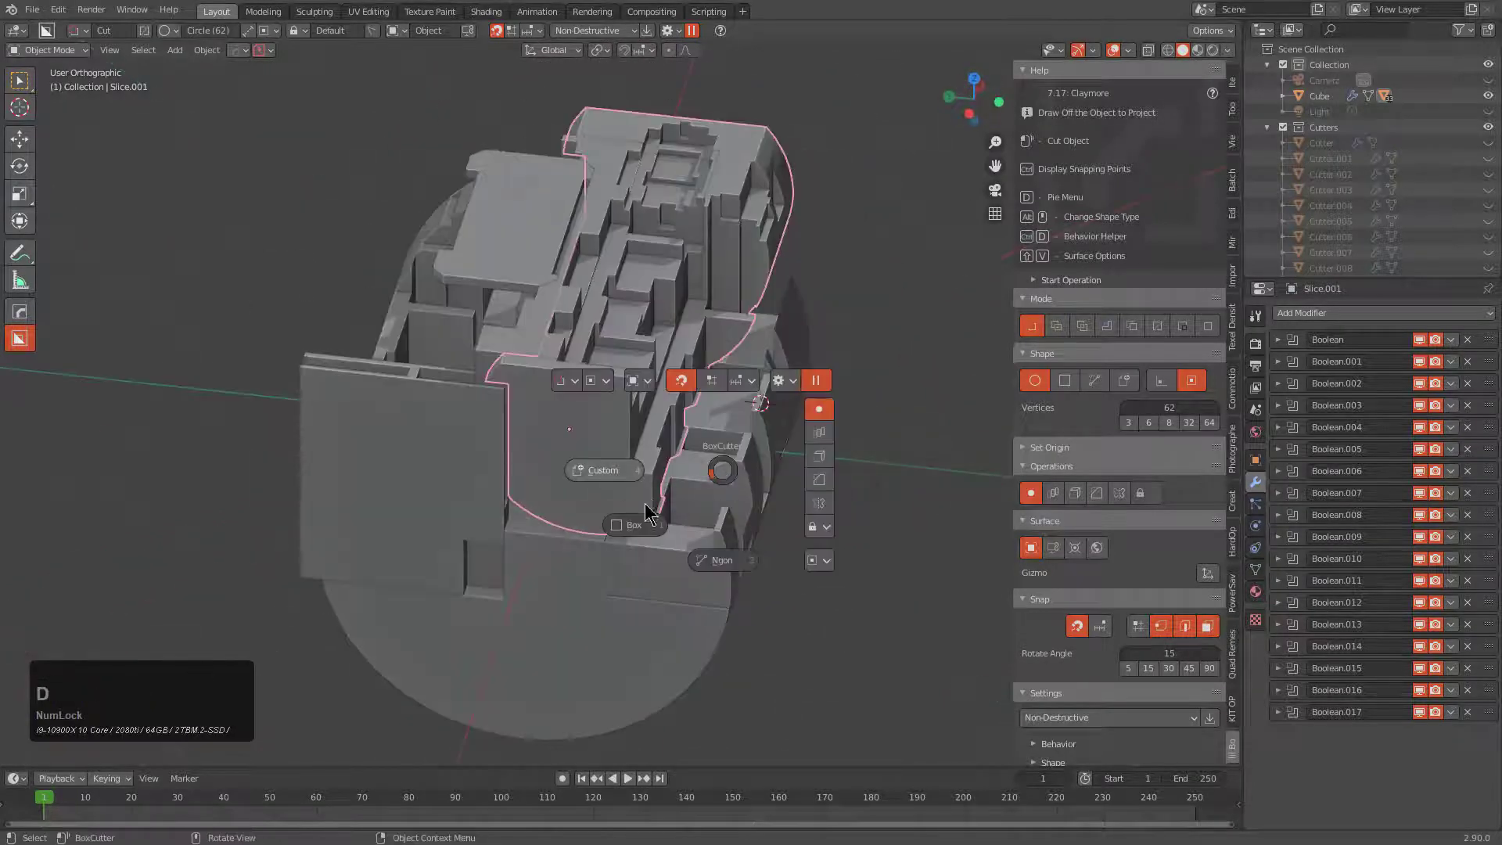
click(644, 511)
click(534, 566)
drag(560, 531, 596, 514)
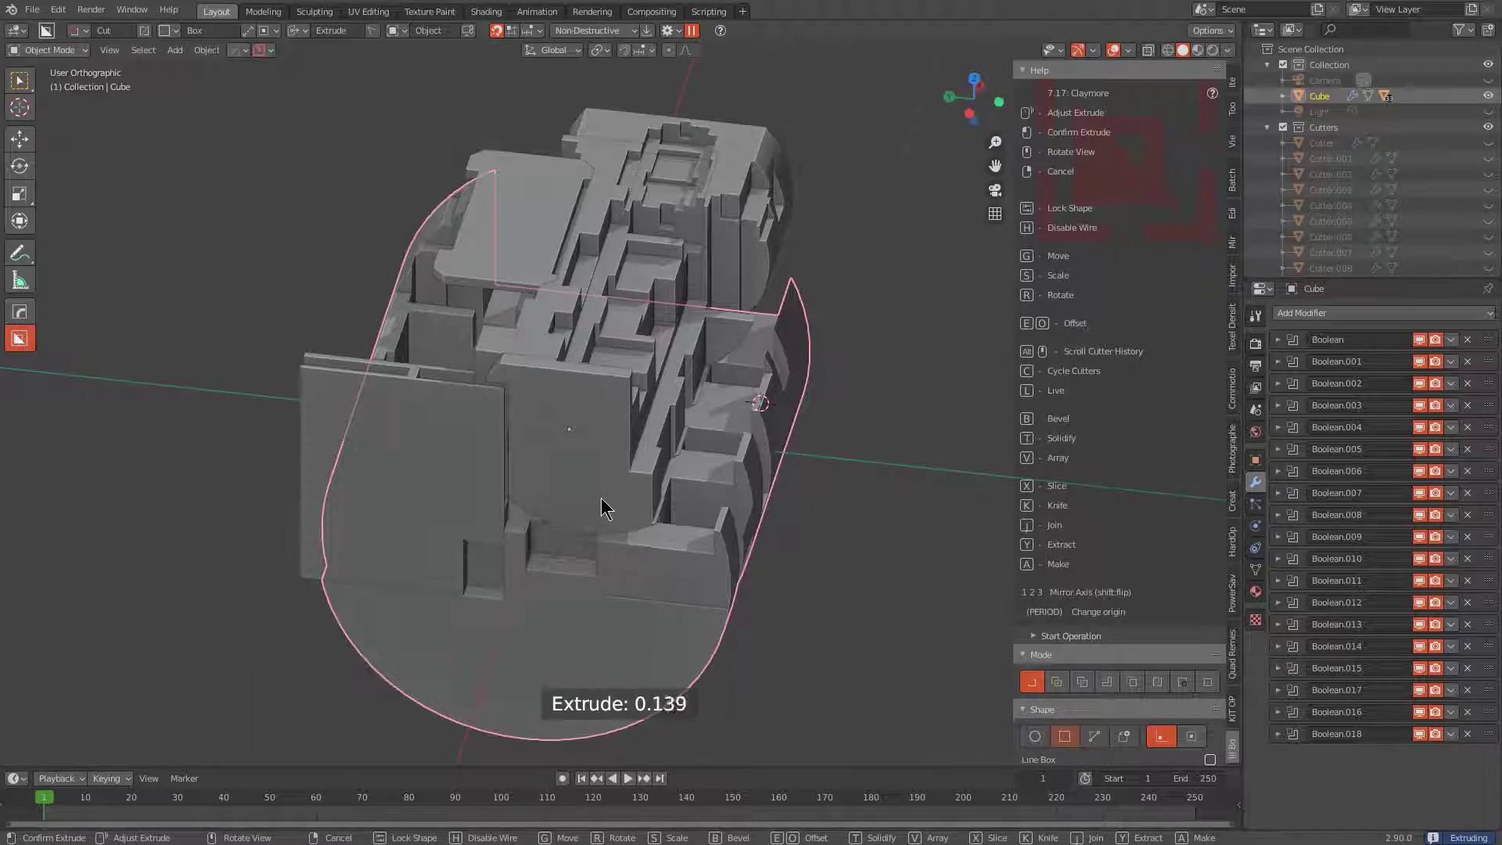
- Switch the front-face box to Join, bevel it about 0.056, and apply it as a raised block
key(j)
middle_drag(599, 490, 464, 535)
drag(467, 532, 567, 578)
key(b)
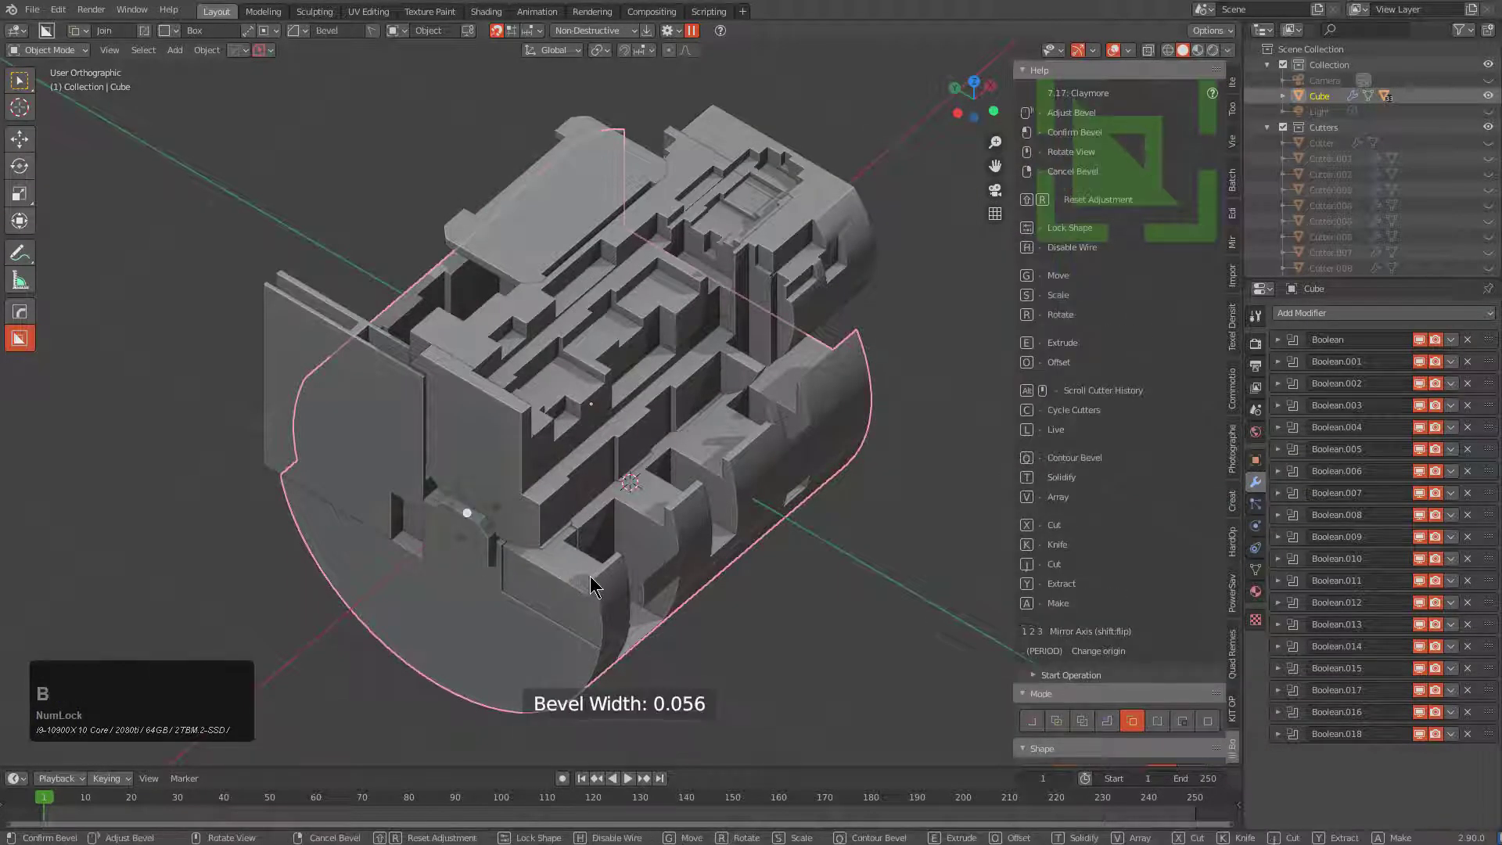
scroll(575, 580, down, 1)
click(516, 560)
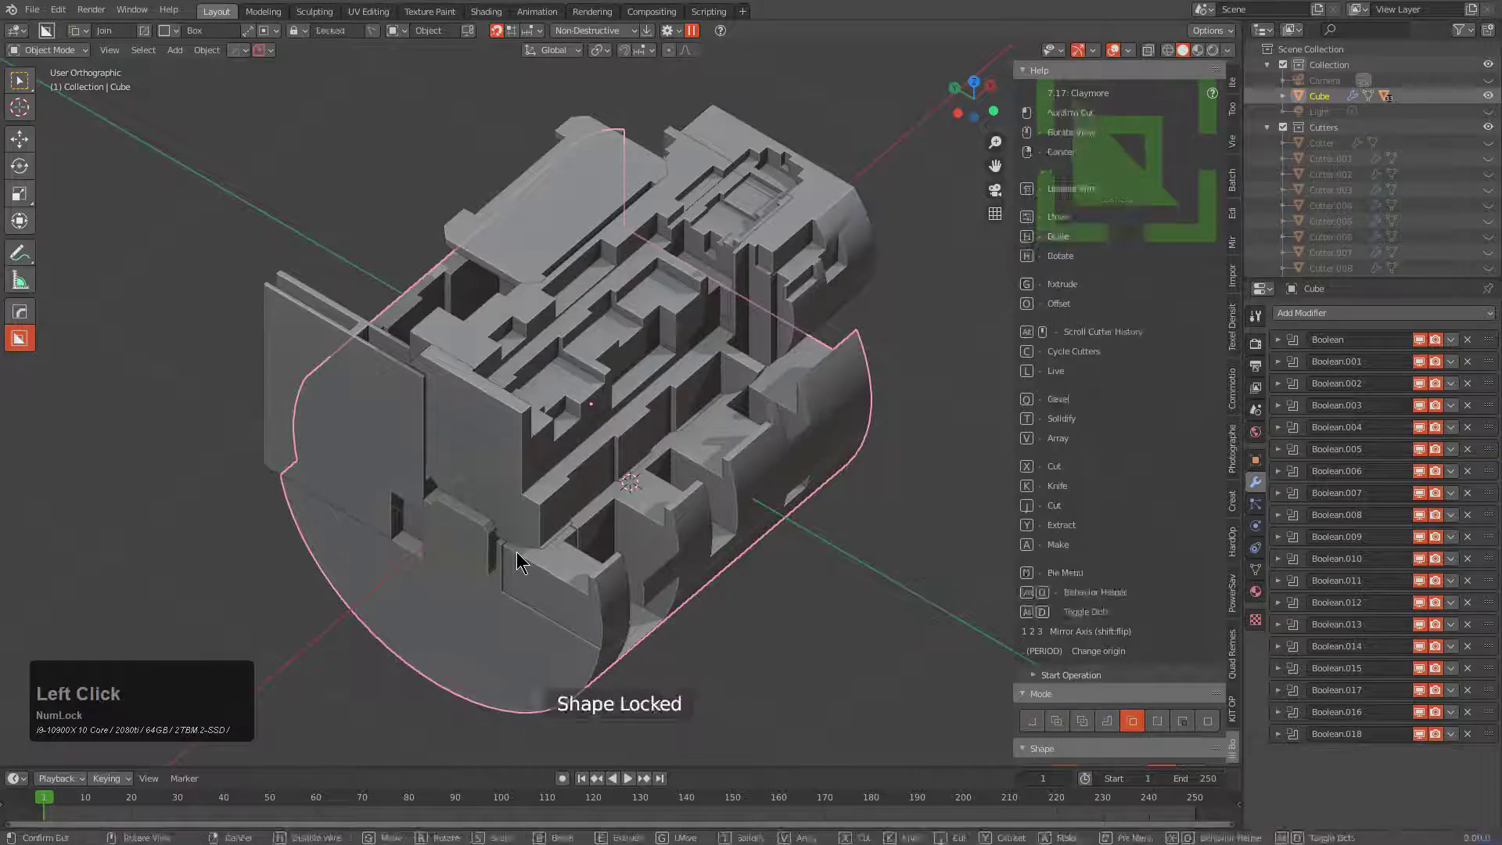
mouse_move(520, 557)
middle_down()
mouse_move(610, 539)
mouse_move(734, 467)
mouse_move(593, 523)
mouse_move(664, 411)
mouse_move(567, 469)
middle_up()
- Cut a snapped box pocket about 0.143 deep into the raised block and bevel it about 0.025
scroll(665, 409, up, 3)
mouse_move(447, 487)
ctrl+mouse_down()
mouse_move(496, 533)
mouse_move(488, 549)
ctrl+mouse_up()
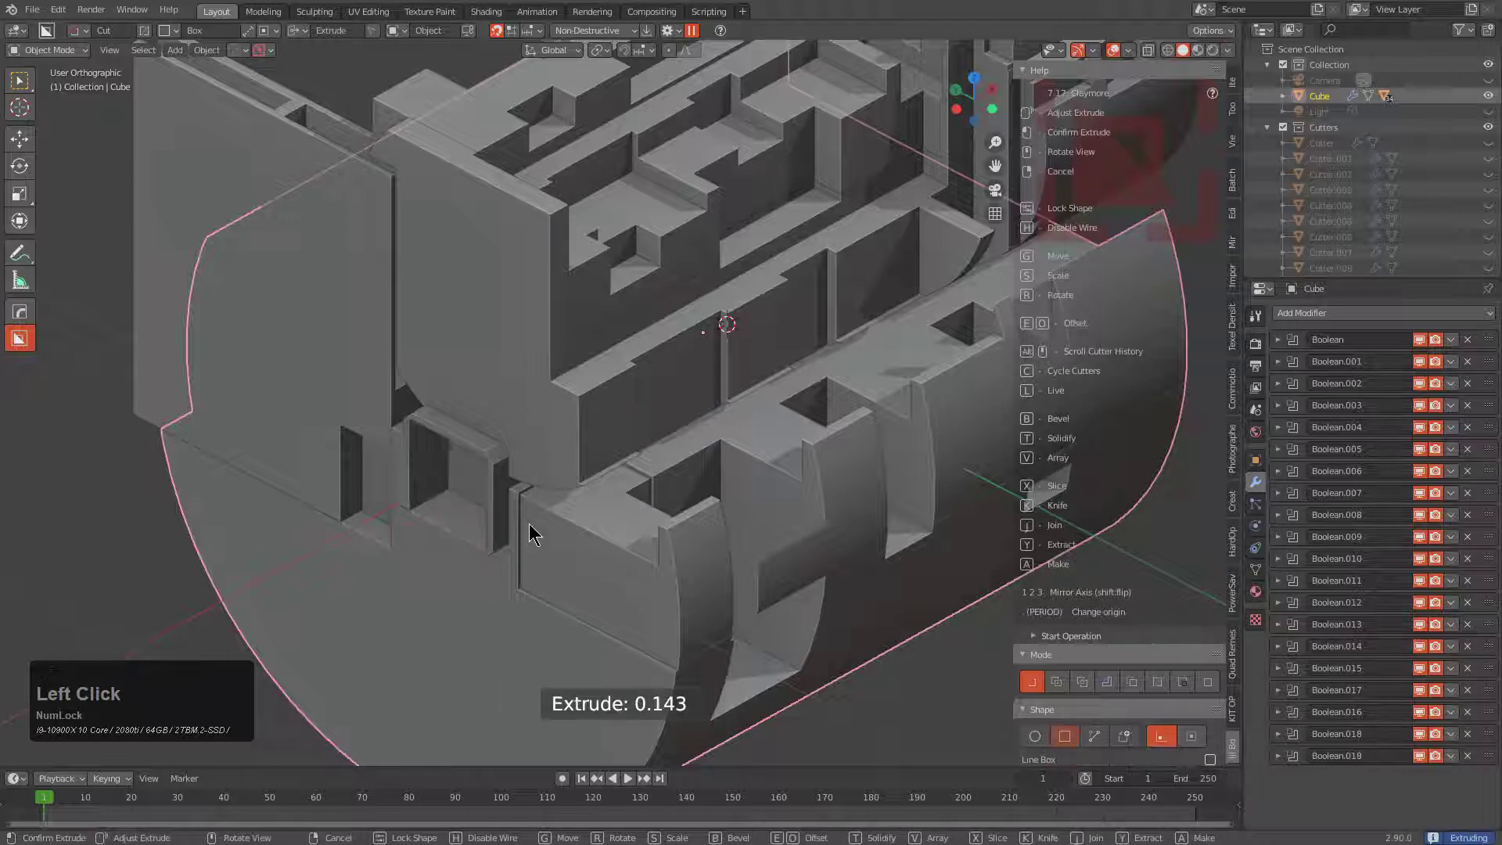
key(b)
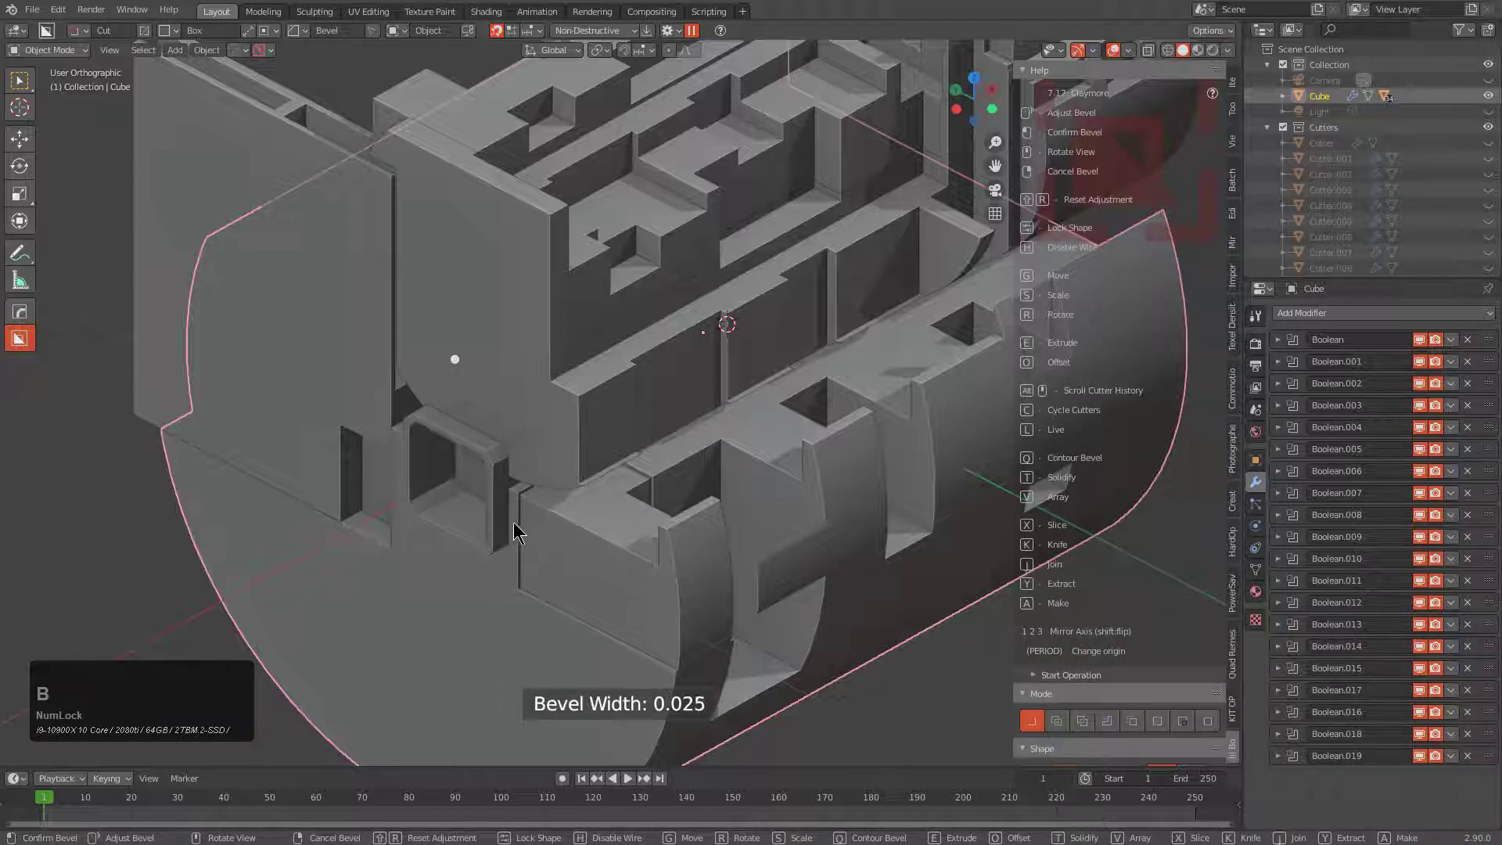
click(531, 528)
- Draw a box around the raised frame and pocket and extract that detail as a custom cutter shape, extruded about 0.326
middle_drag(530, 529, 454, 532)
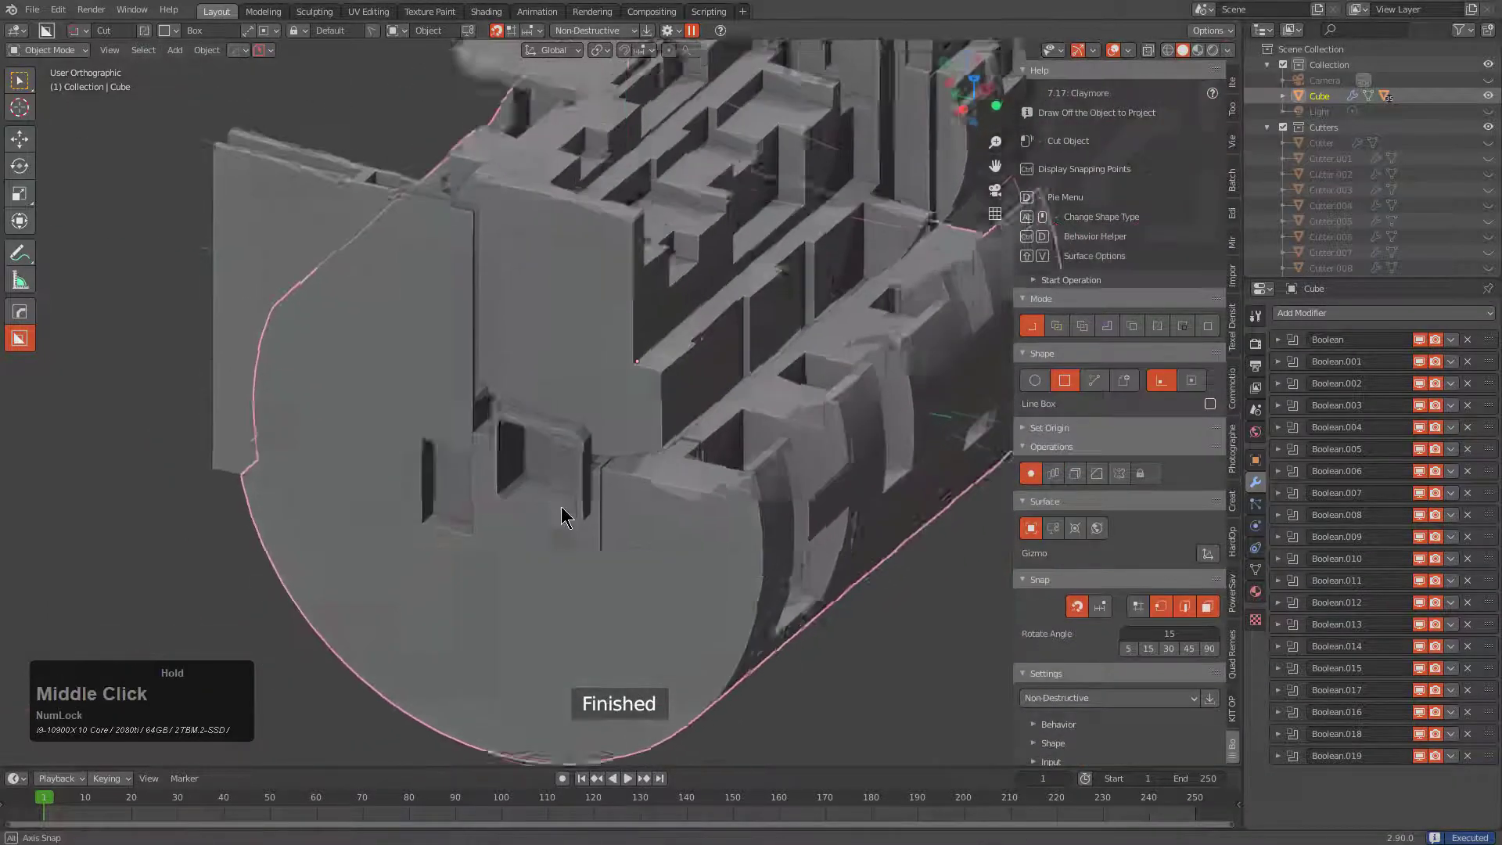
scroll(454, 532, up, 2)
scroll(481, 438, up, 3)
scroll(482, 437, down, 2)
middle_drag(481, 436, 545, 390)
scroll(618, 489, up, 3)
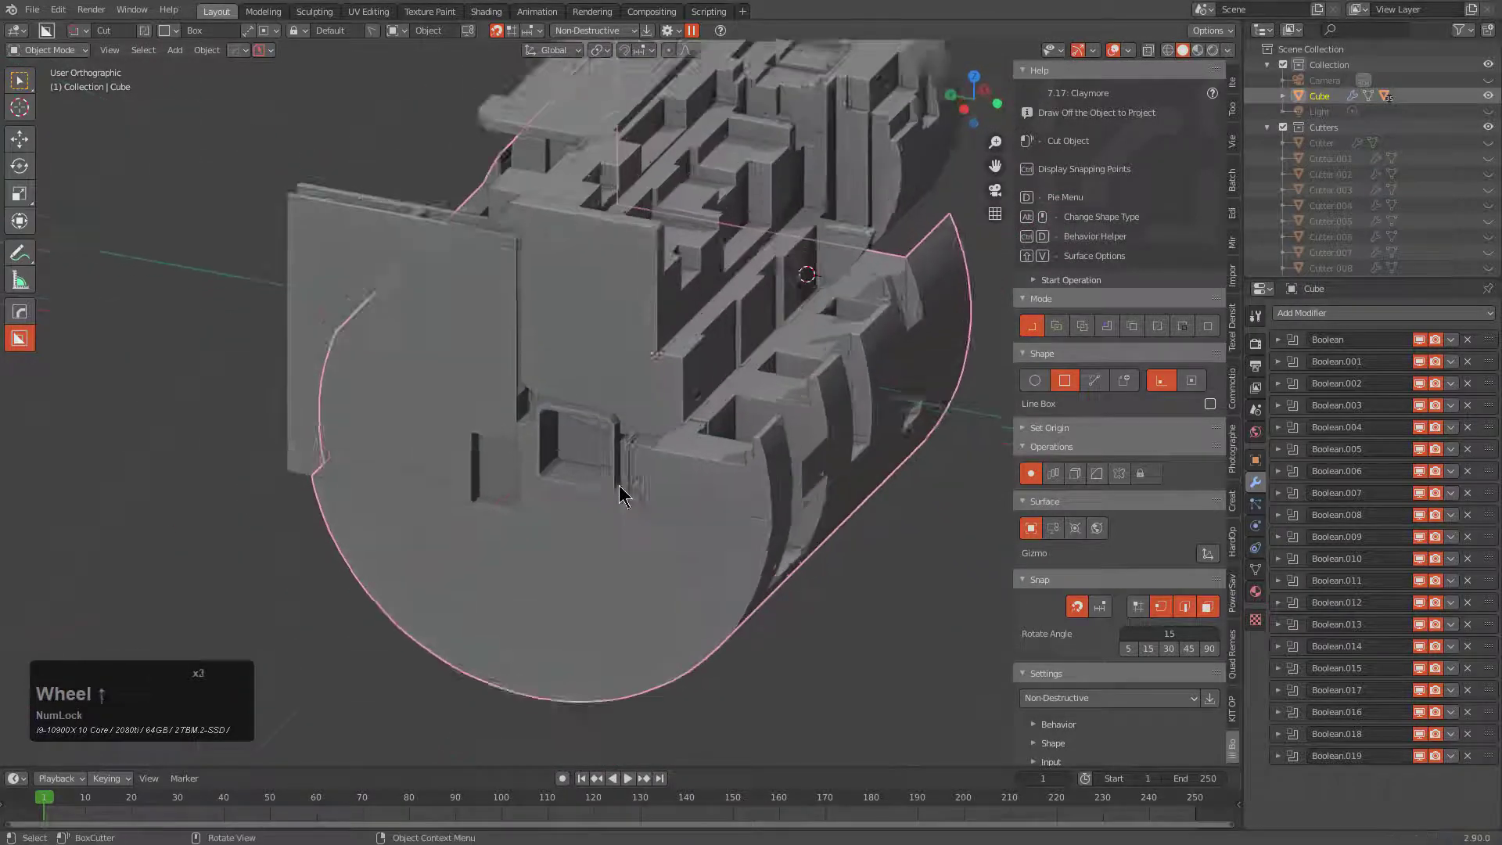
mouse_move(622, 545)
mouse_down()
mouse_move(478, 392)
mouse_move(496, 385)
mouse_up()
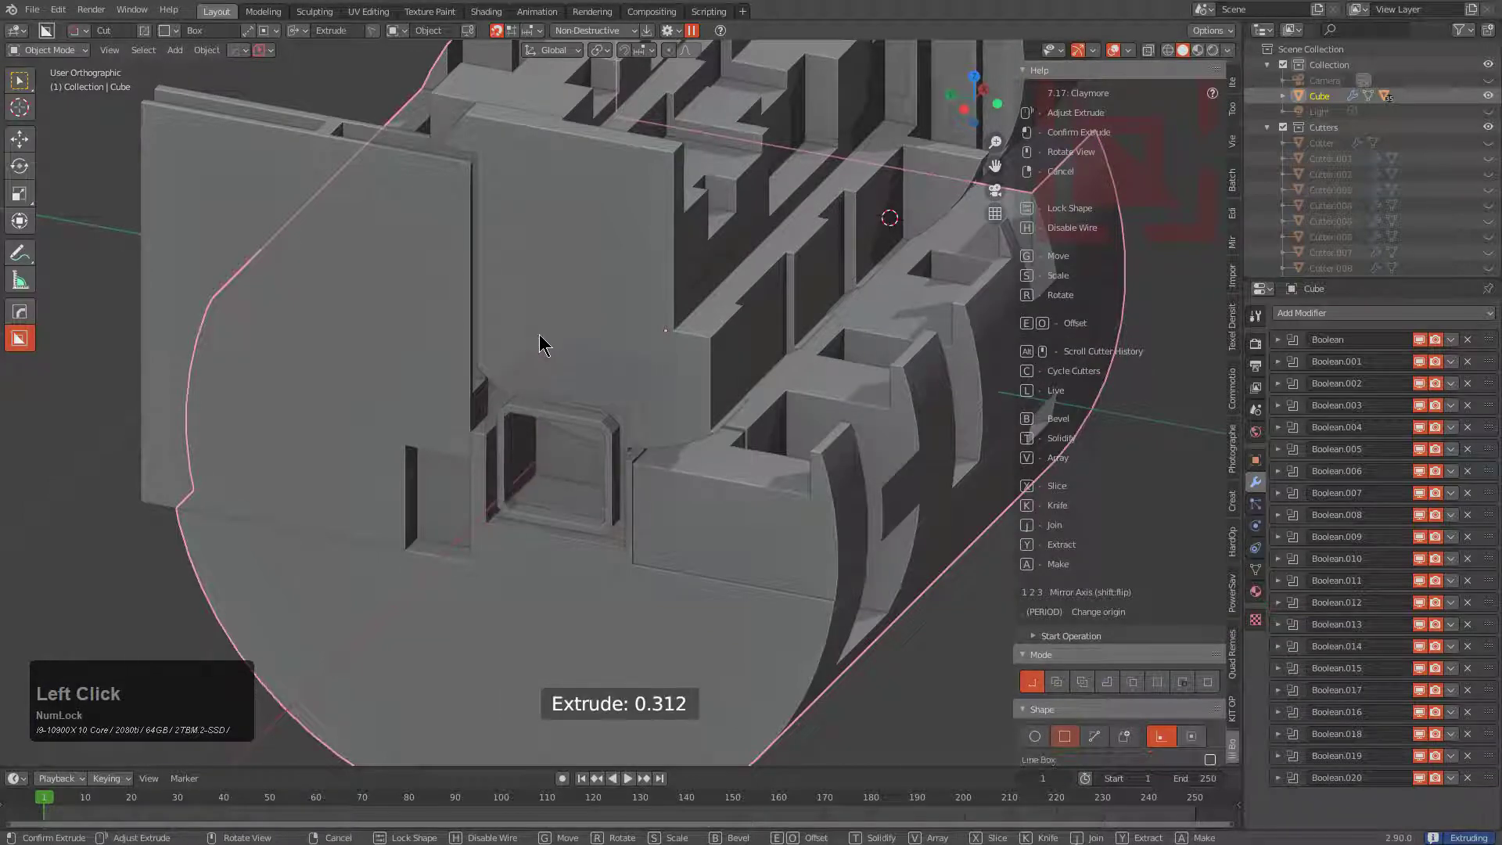
key(y)
click(603, 374)
scroll(612, 378, down, 1)
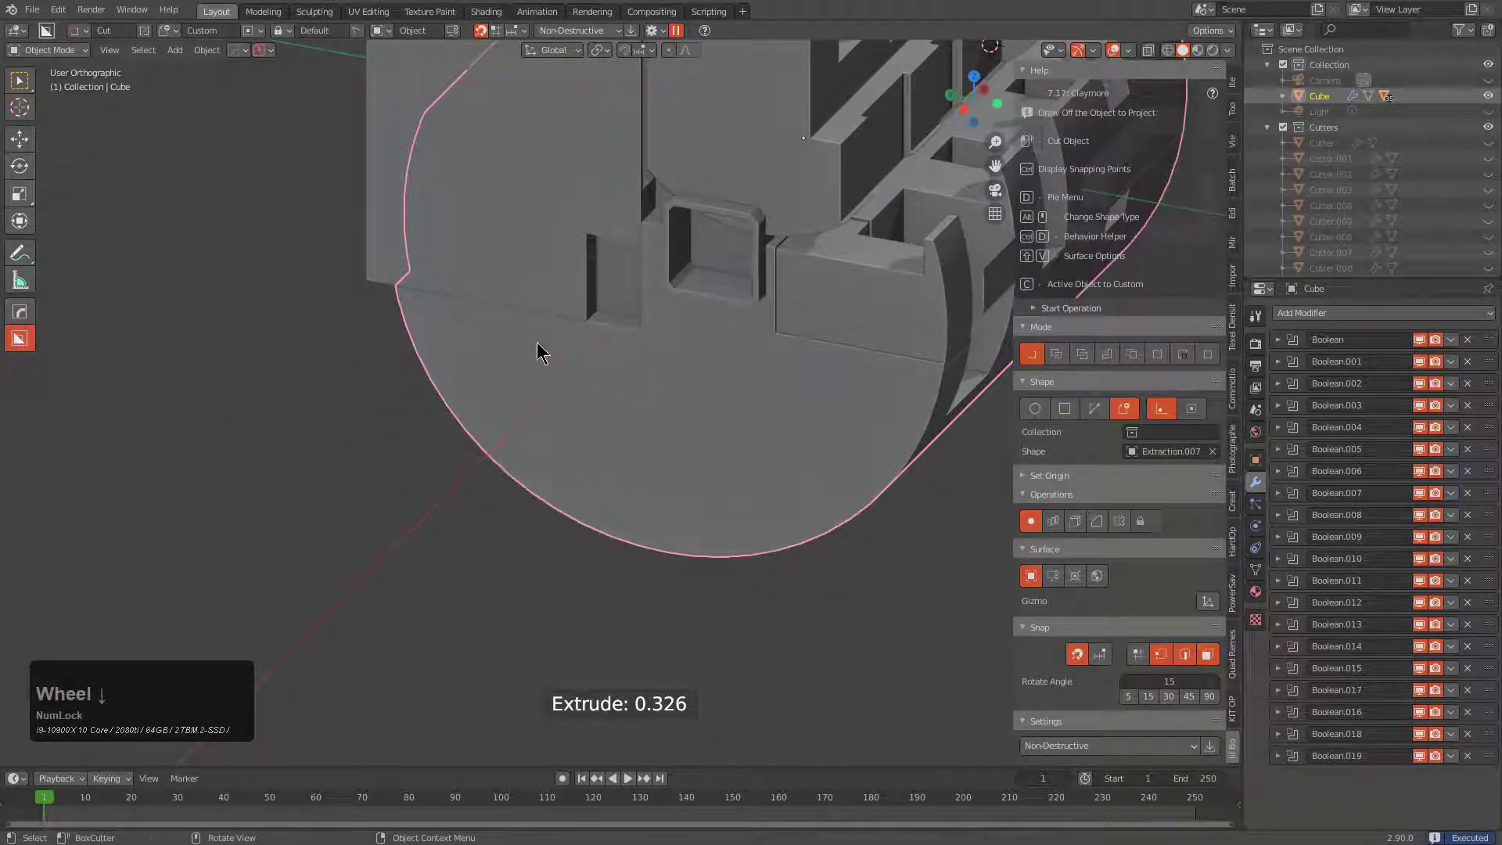
- Cut the extracted shape into three places on the cylindrical body's lower front face, the first about 0.204 deep
shift+drag(536, 343, 589, 425)
shift+drag(640, 473, 693, 461)
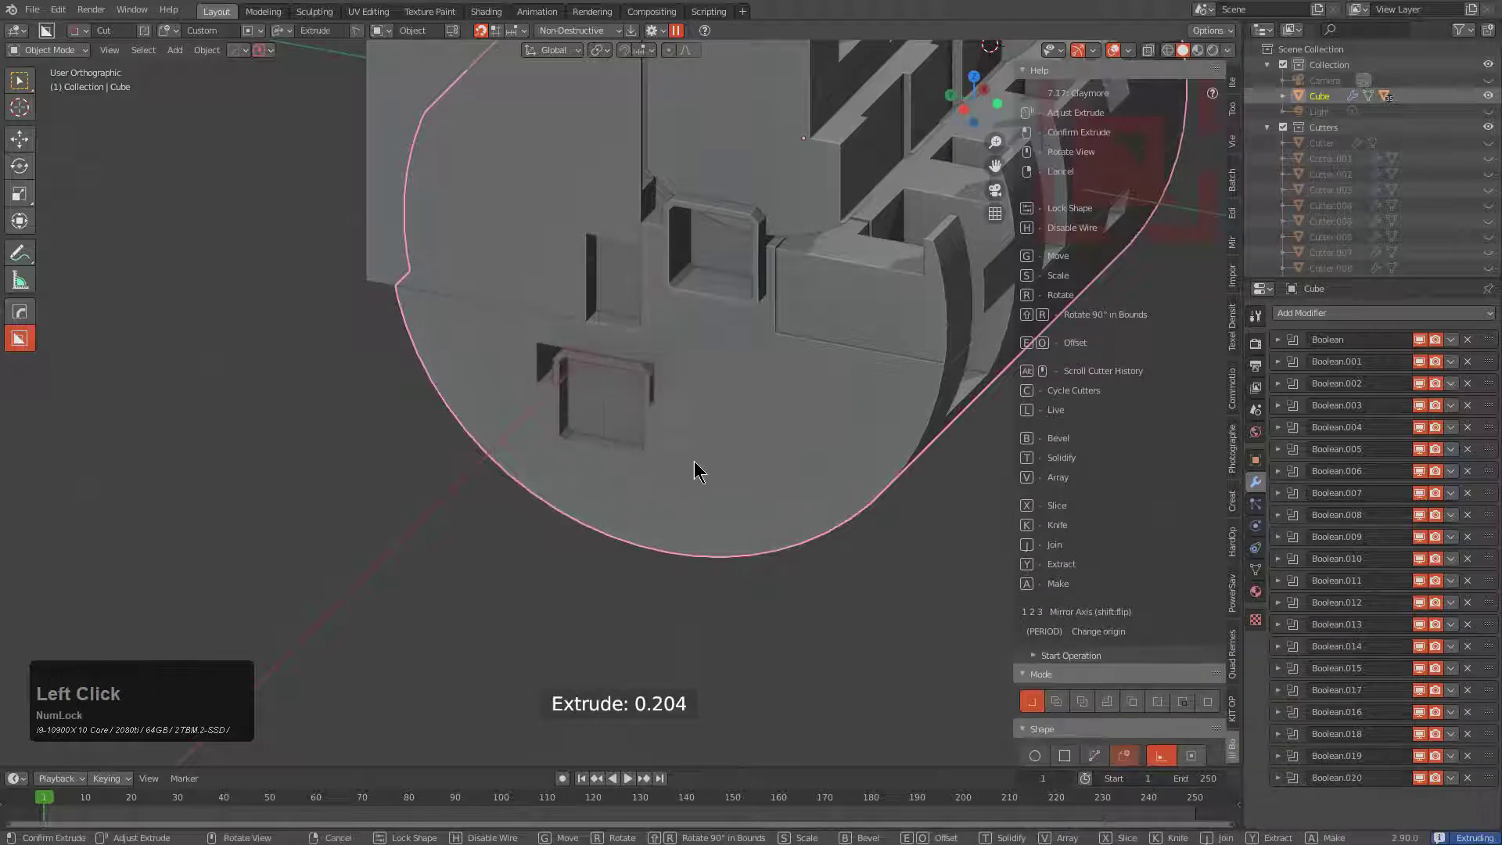
middle_drag(699, 452, 697, 405)
mouse_move(759, 280)
mouse_down()
mouse_move(837, 355)
mouse_move(854, 346)
mouse_up()
click(858, 345)
drag(676, 423, 746, 476)
click(781, 457)
- Select the upper sliced piece and cut the extracted shape about 0.086 deep near the top of its front face
scroll(781, 457, down, 3)
mouse_move(688, 402)
shift+middle_down()
mouse_move(620, 514)
mouse_move(667, 509)
mouse_move(600, 423)
shift+middle_up()
scroll(600, 423, up, 2)
click(570, 335)
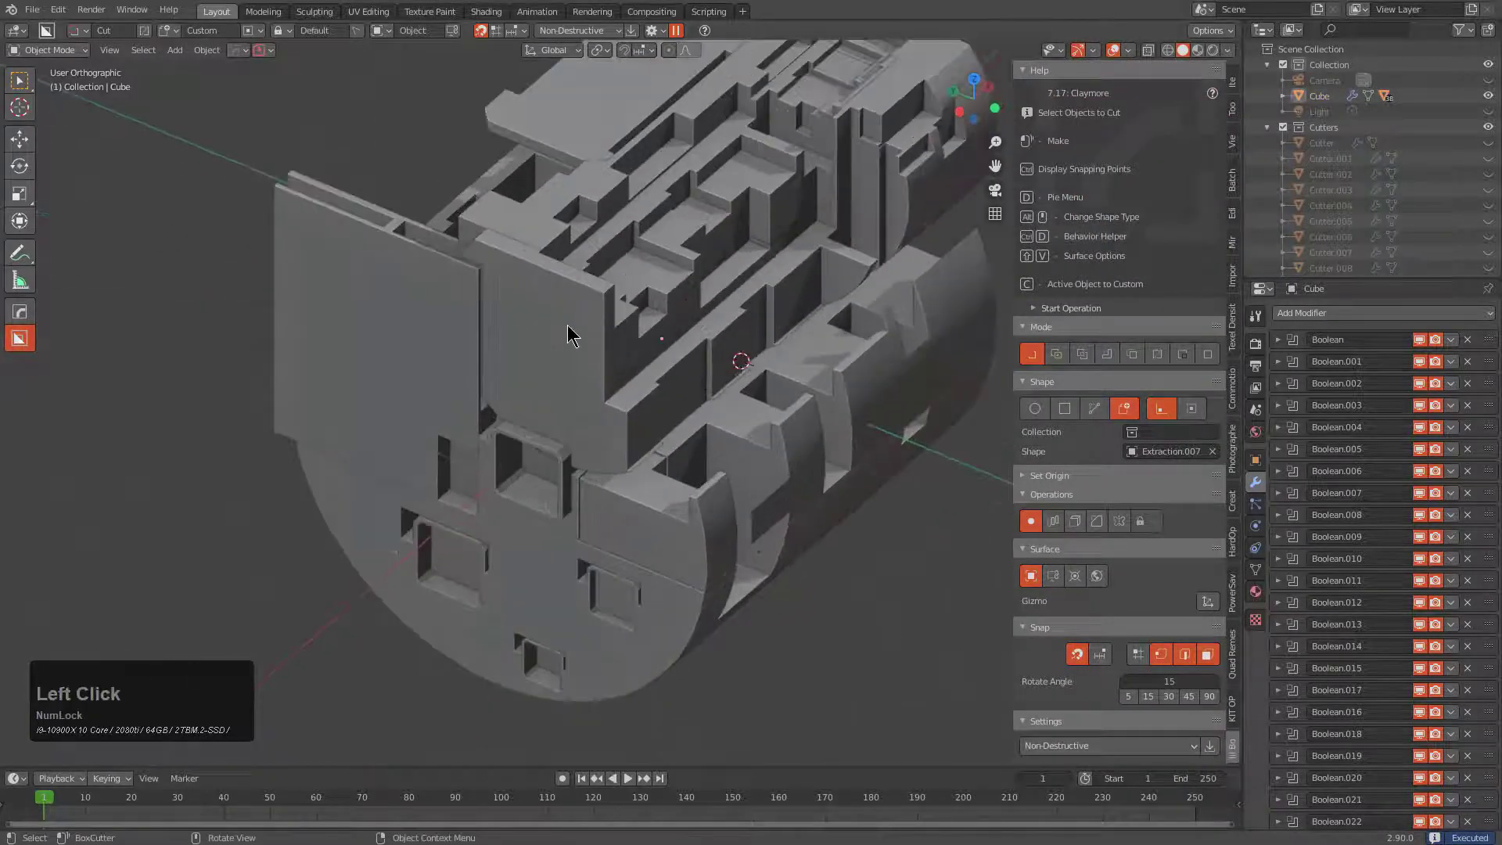
drag(537, 286, 607, 358)
click(610, 365)
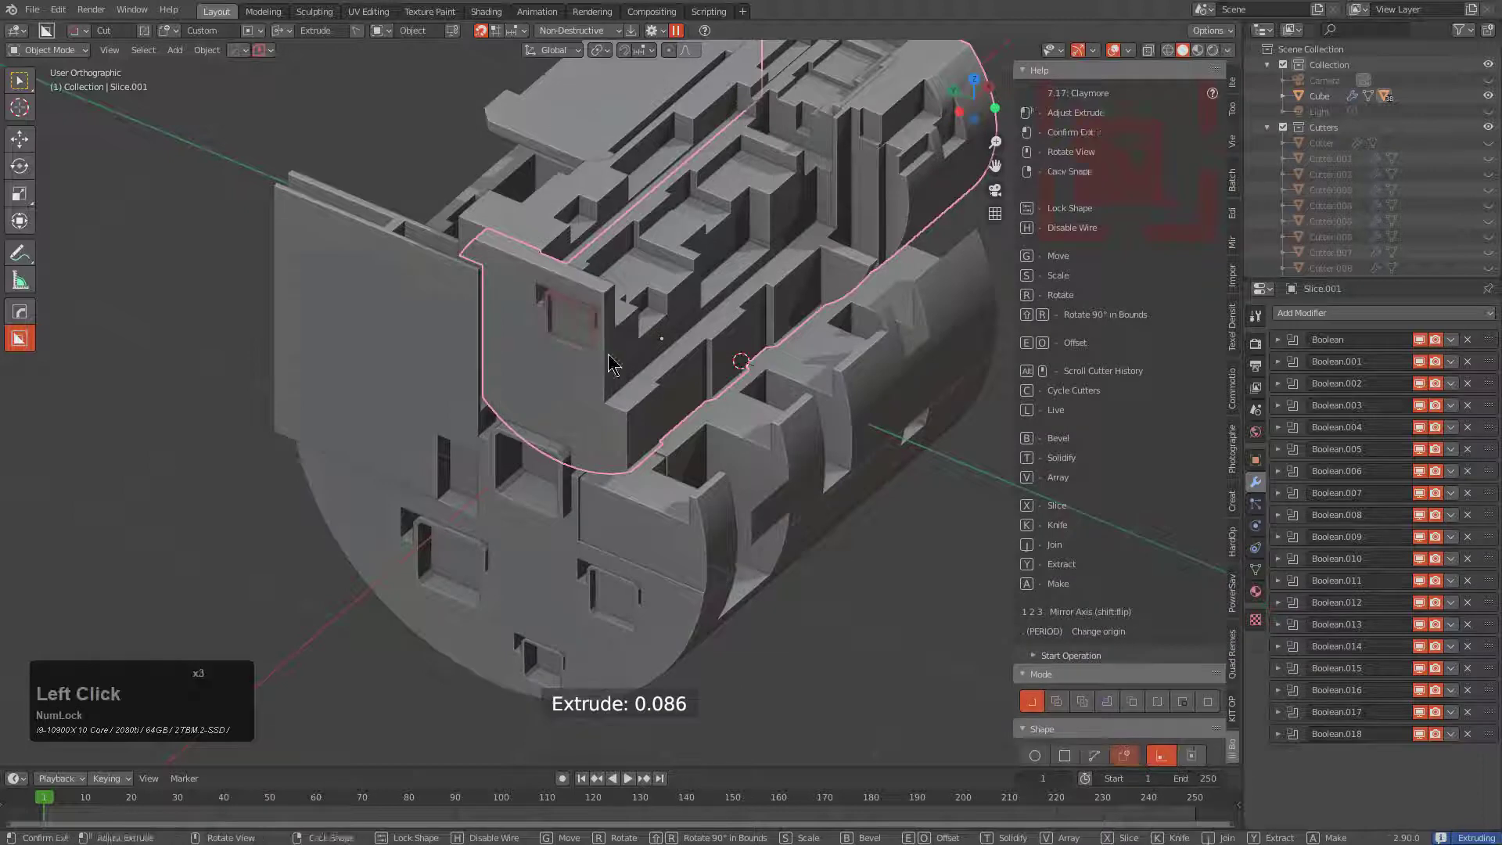
middle_drag(610, 366, 592, 309)
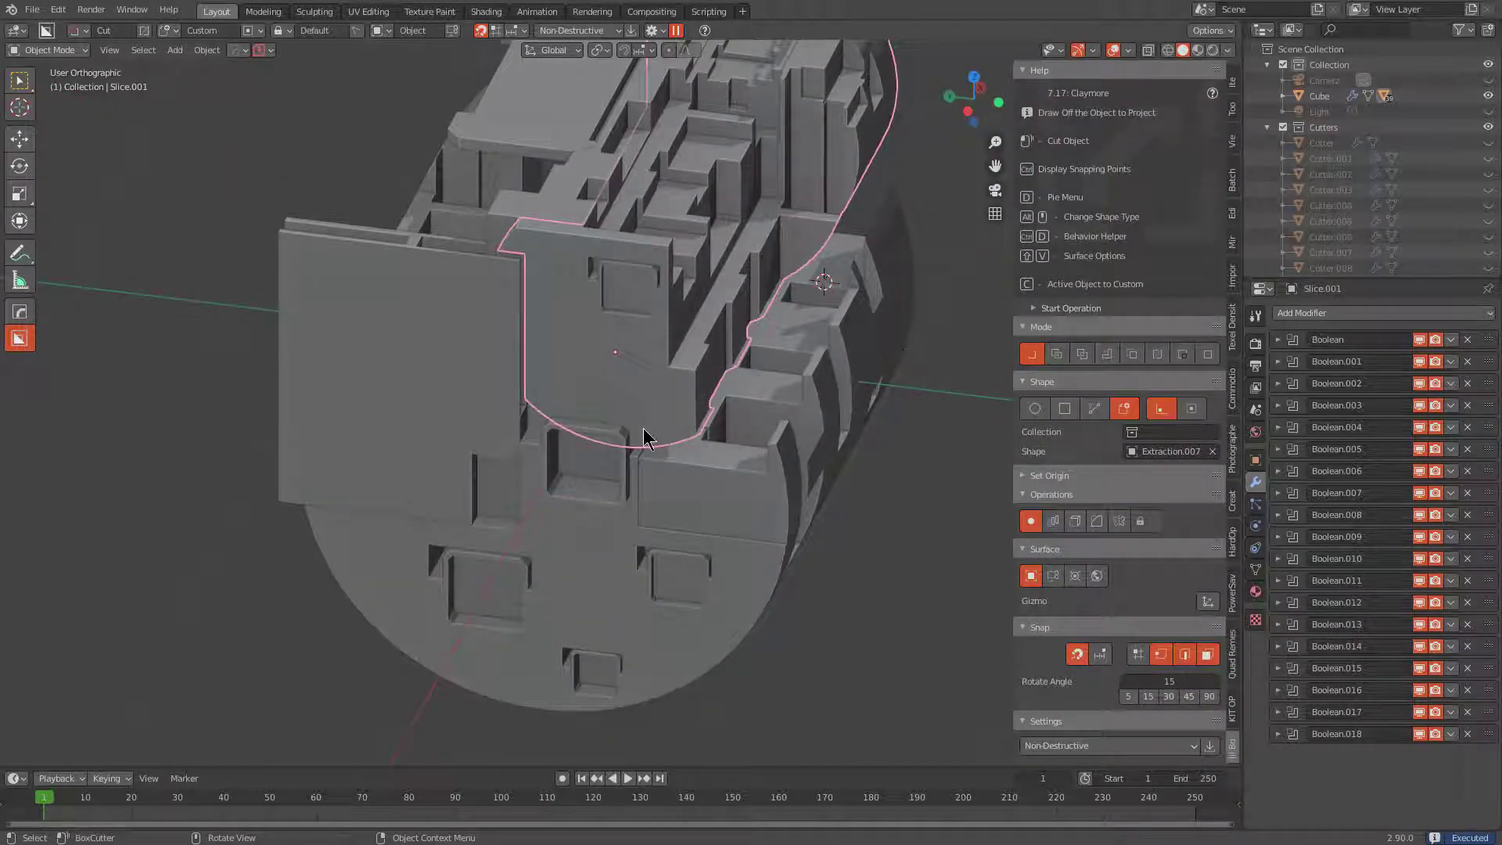
- Select the flat side panel and cut the extracted shape about 0.113 deep near its upper inner corner
middle_drag(643, 428, 621, 455)
scroll(621, 456, down, 2)
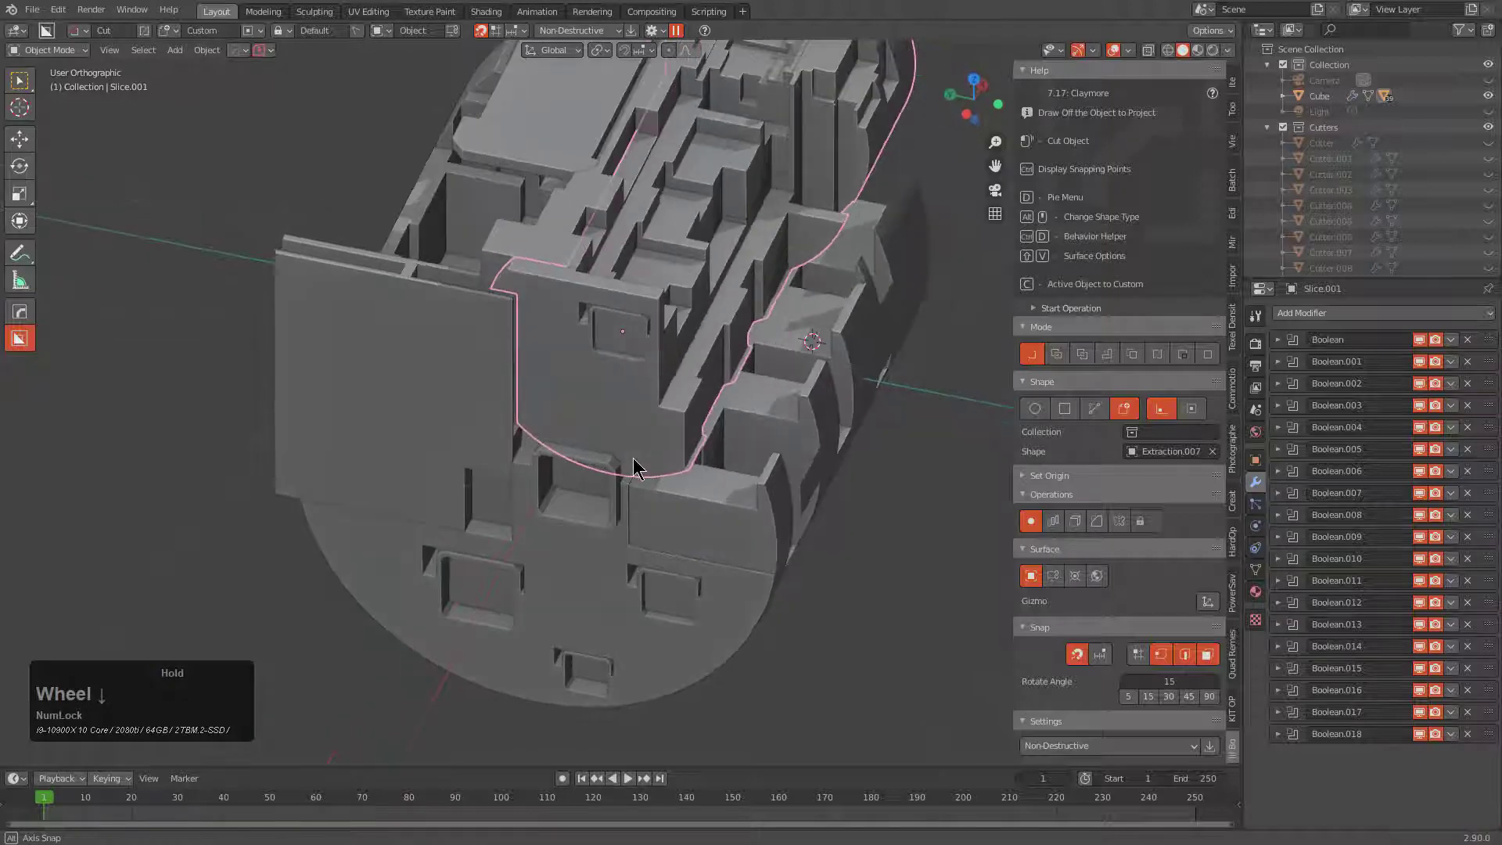
scroll(635, 461, down, 1)
click(469, 391)
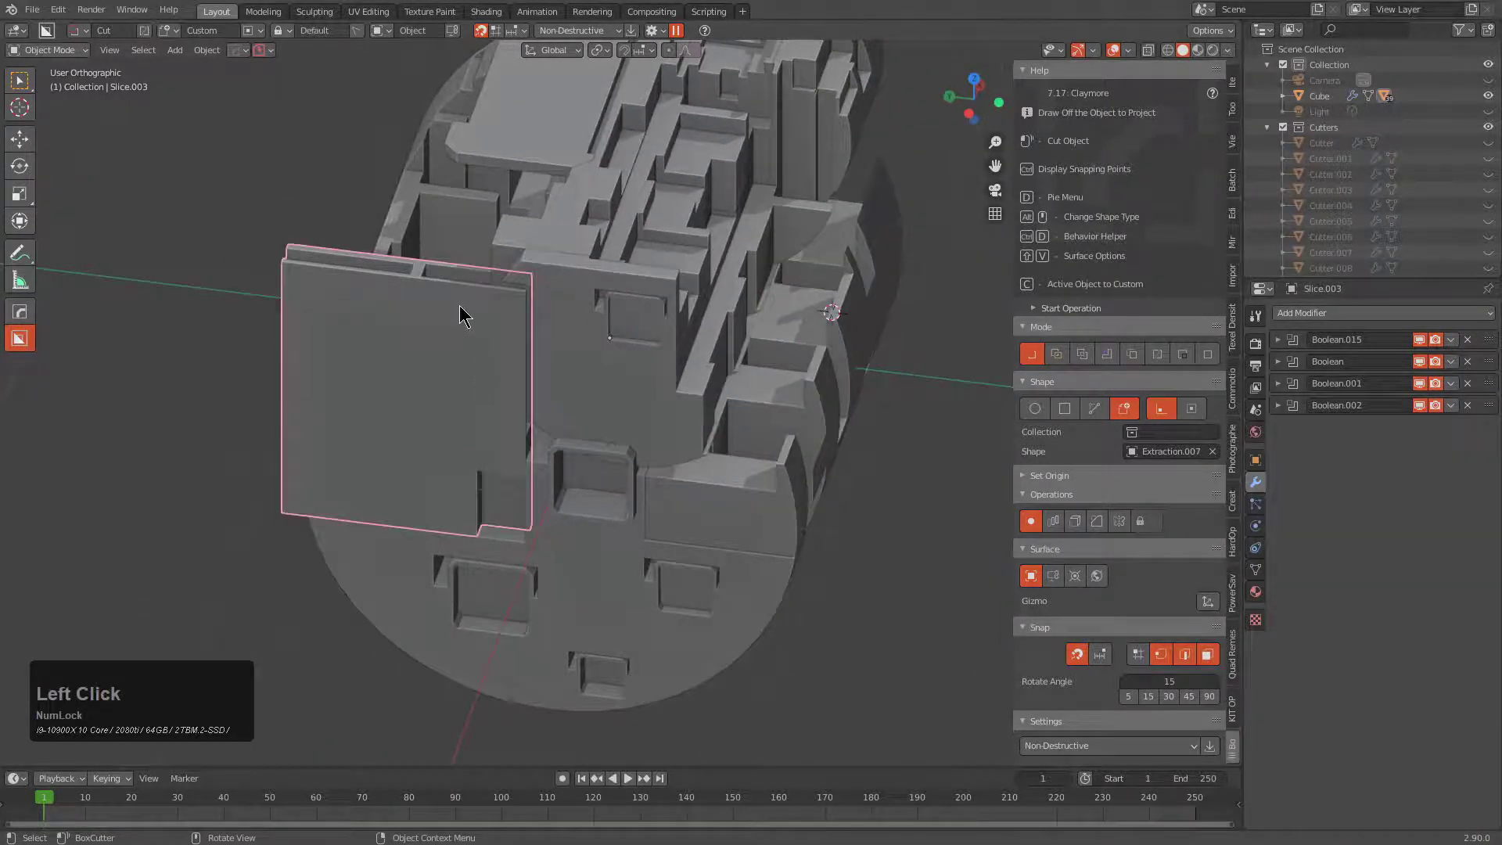
mouse_move(460, 305)
mouse_down()
mouse_move(511, 354)
mouse_move(527, 345)
mouse_up()
click(537, 345)
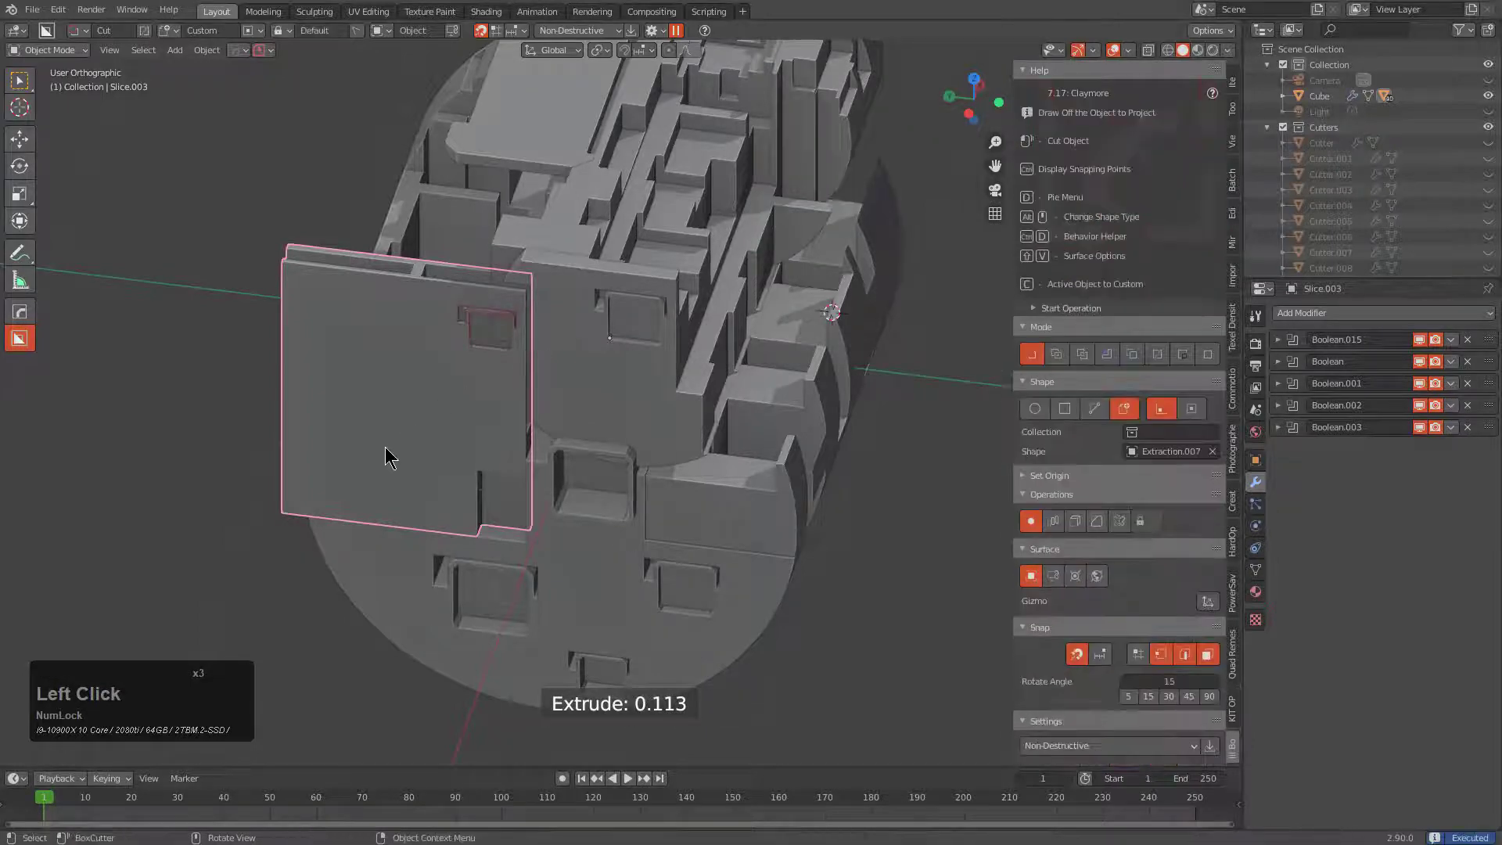
- Cut the extracted shape into the side panel twice more, about 0.100 deep near the lower notch and 0.070 near the outer edge
click(419, 470)
shift+drag(418, 470, 480, 510)
click(438, 491)
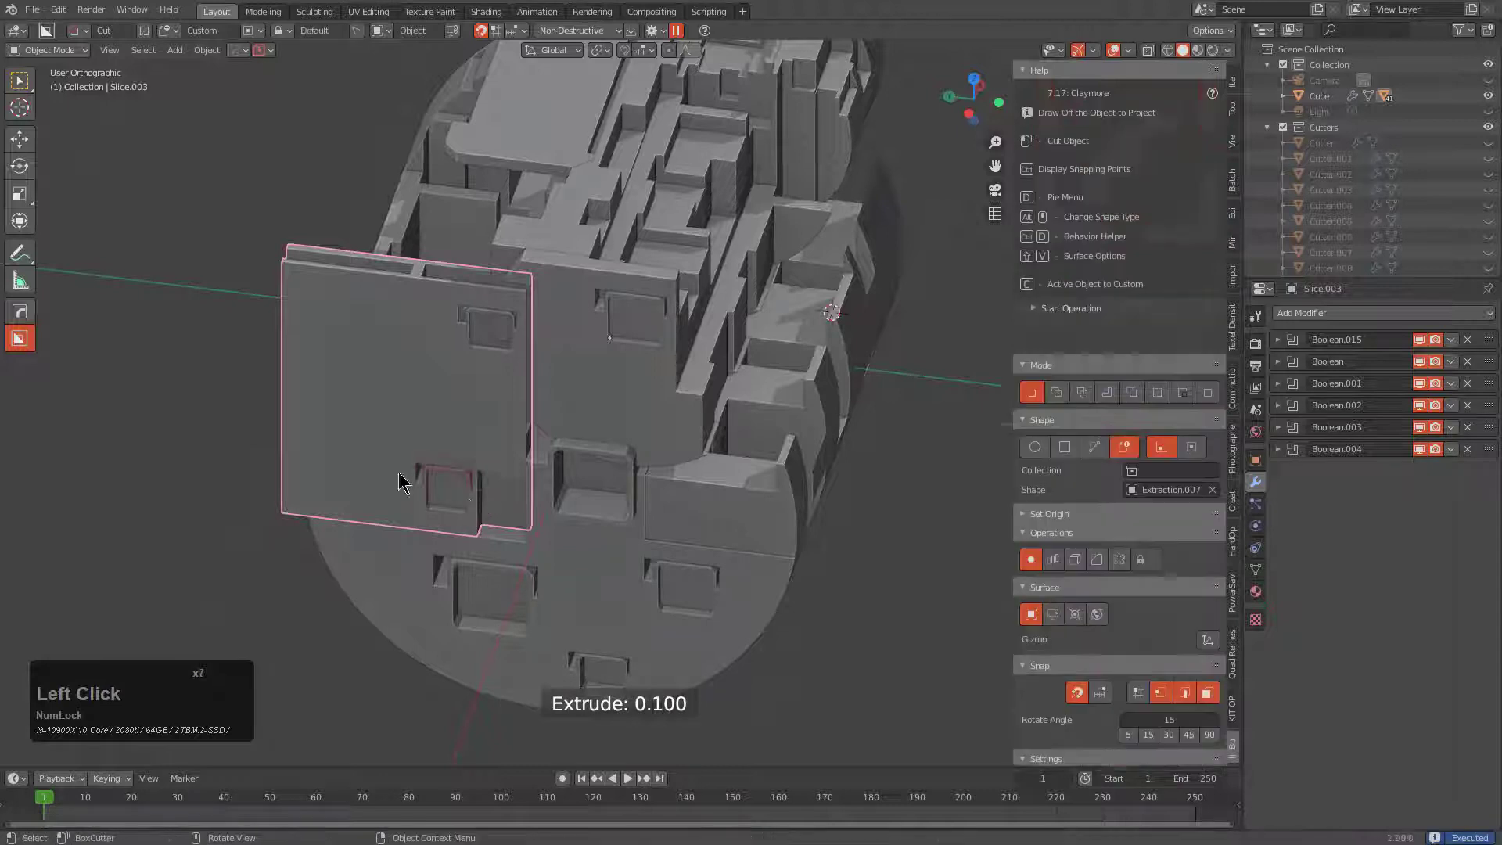
mouse_move(305, 374)
mouse_down()
mouse_move(338, 419)
mouse_move(352, 412)
mouse_up()
click(444, 357)
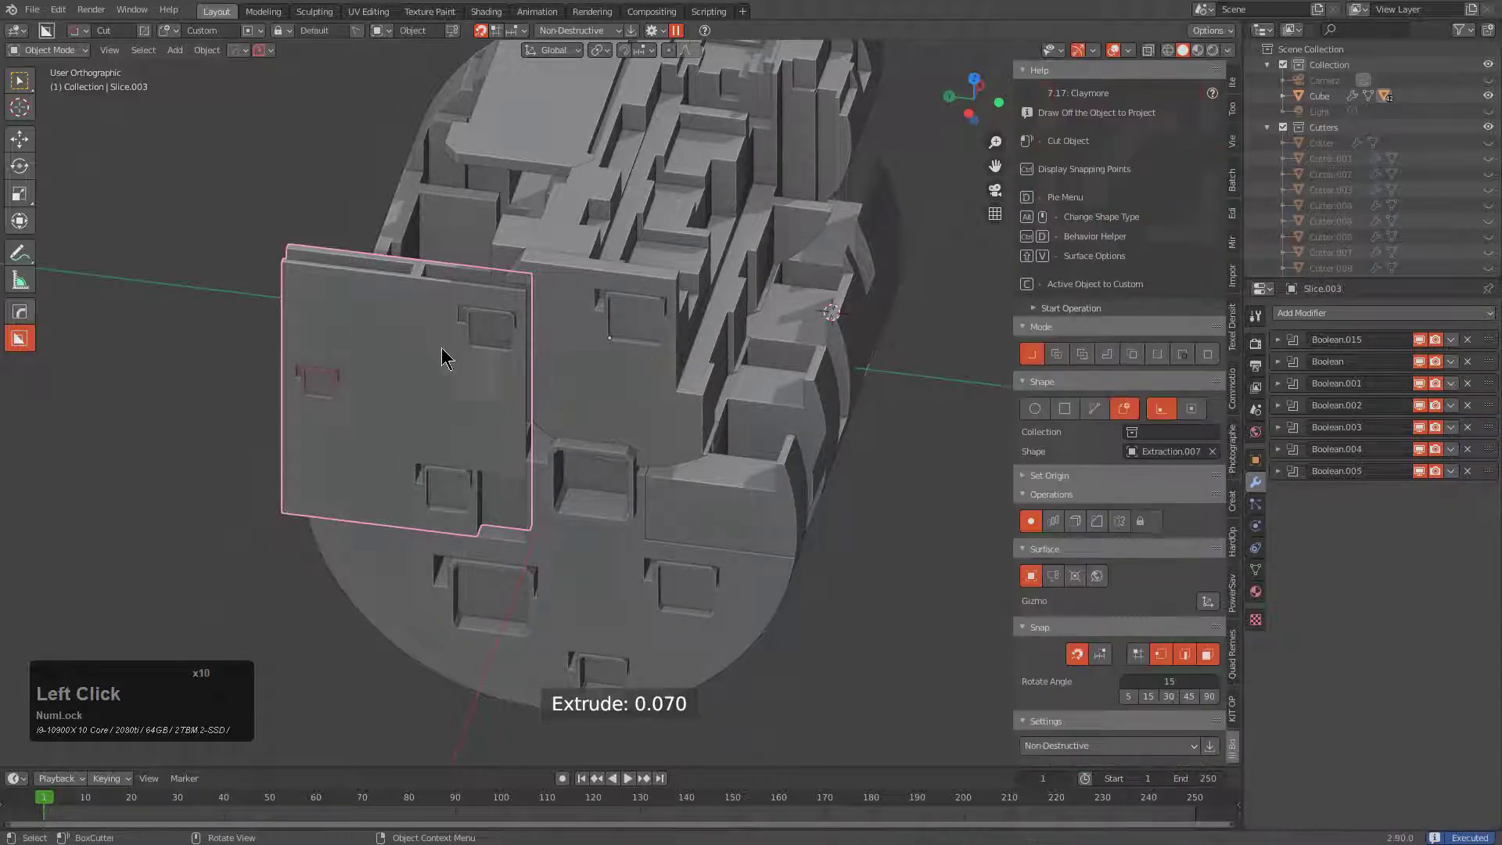
- Select the upper sliced piece and cut a small extracted shape about 0.048 deep low on its front face
click(602, 417)
shift+drag(580, 390, 628, 426)
click(731, 438)
key(a)
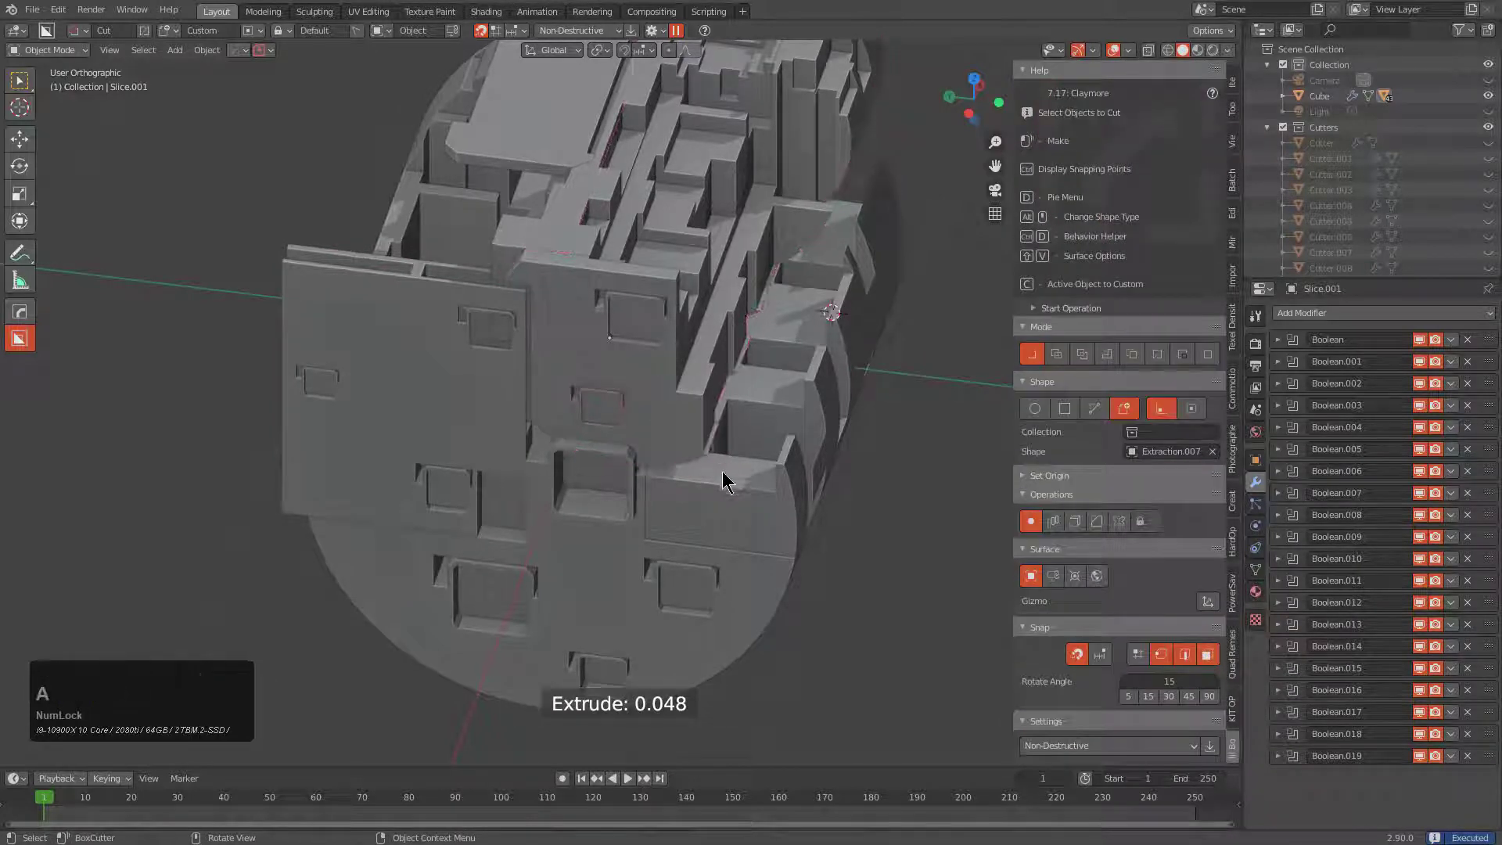
- Select the cylindrical body and cut the extracted shape, about 0.248 by 0.200, into the recessed panel on its front face
click(734, 486)
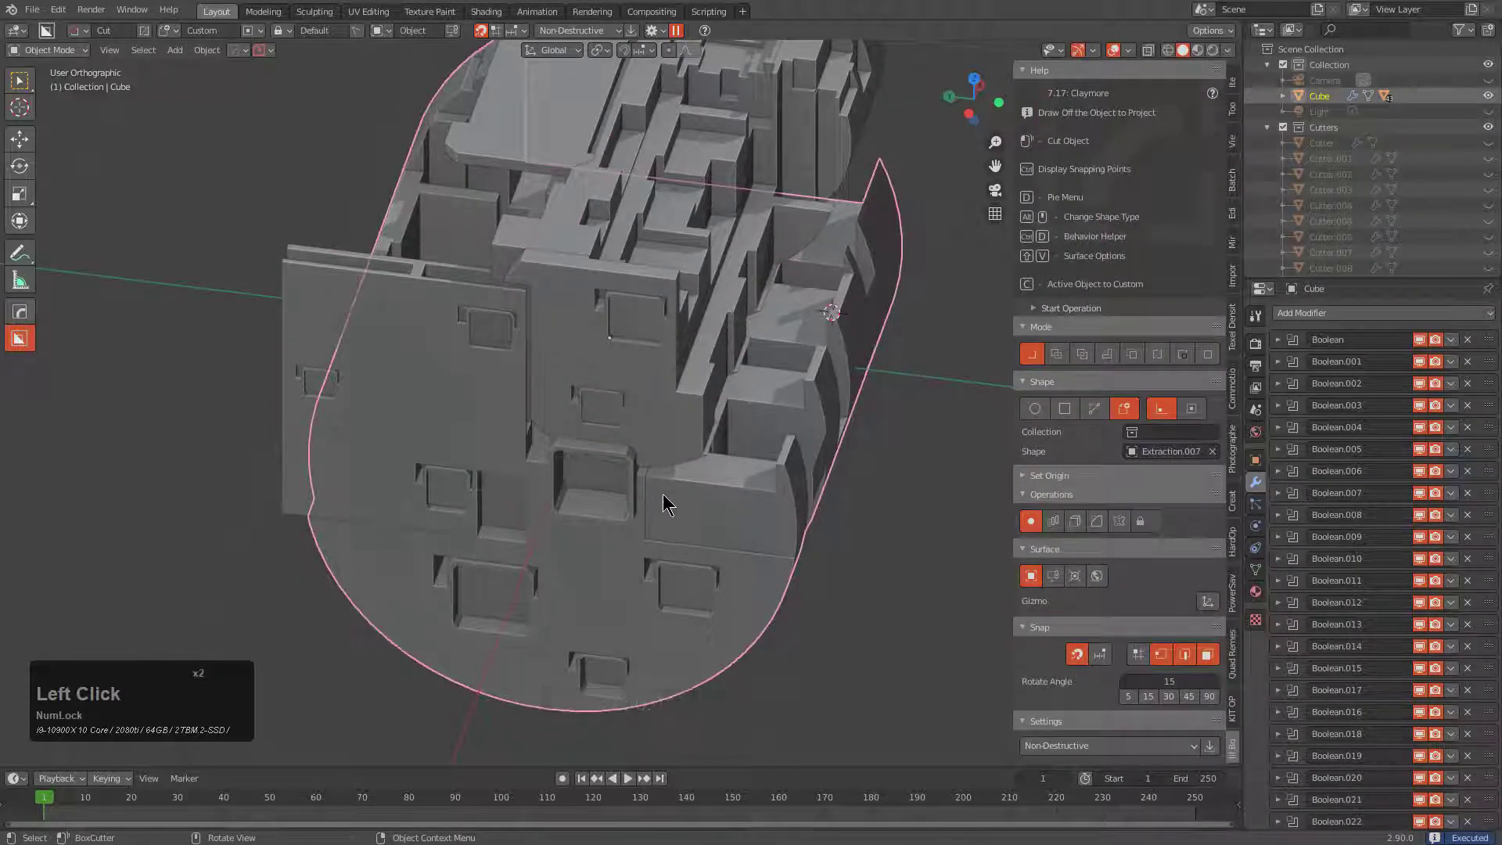
shift+drag(663, 494, 726, 533)
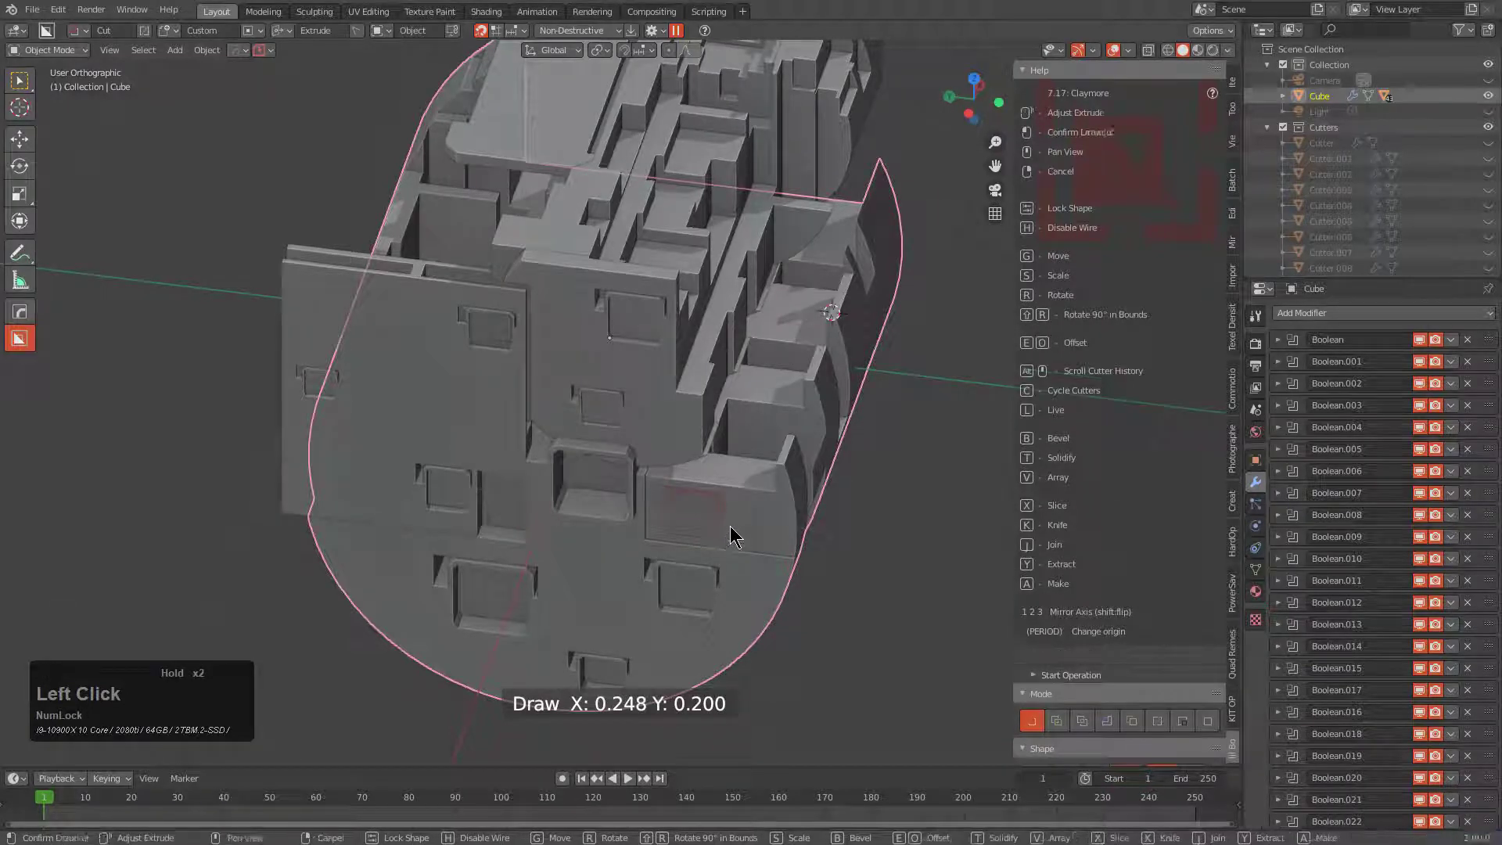
click(738, 517)
- Select the thin plate on top of the model and cut the extracted shape about 0.138 deep into its upper surface
middle_drag(751, 474, 585, 336)
scroll(664, 497, down, 2)
scroll(585, 337, up, 2)
click(536, 275)
shift+drag(542, 250, 607, 376)
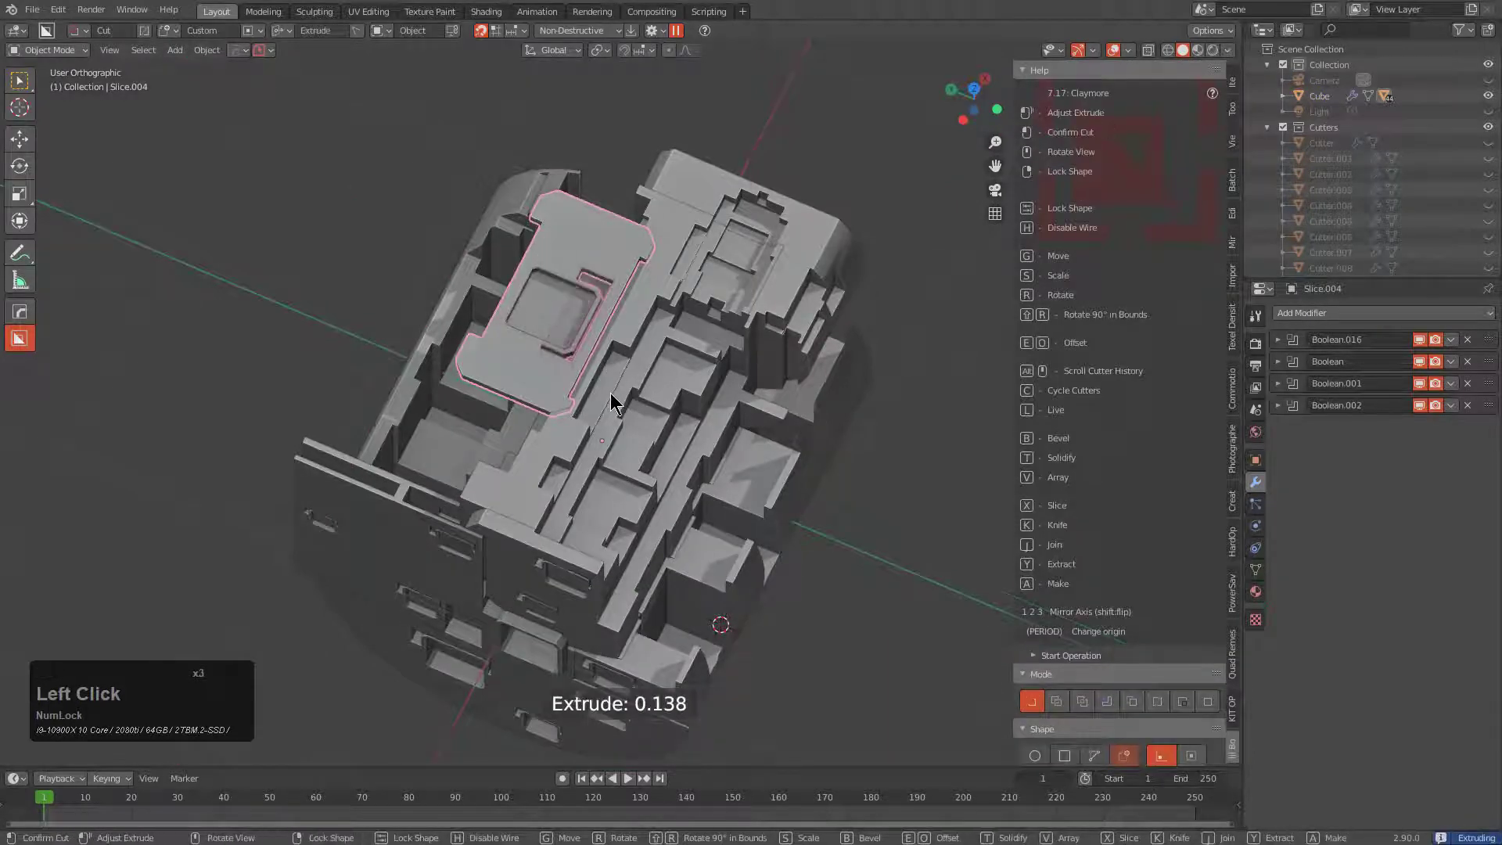
mouse_move(610, 393)
middle_down()
mouse_move(614, 463)
mouse_move(705, 345)
middle_up()
- Change the cutter's shape type to Ngon and deselect all objects
alt+scroll(653, 396, down, 1)
key(alt+a)
scroll(706, 334, up, 1)
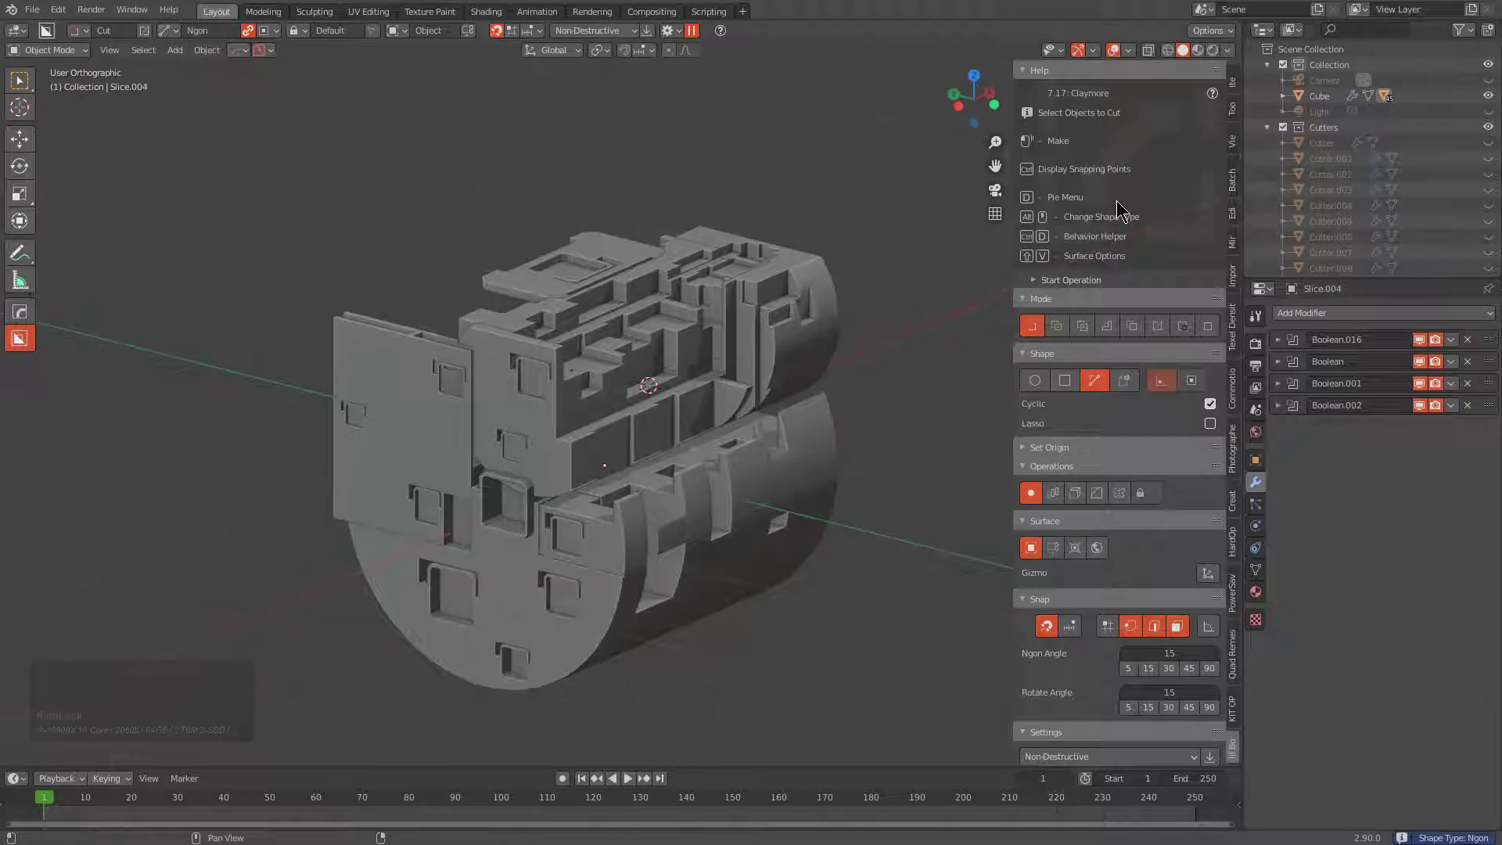
- Collapse the Help section, look over the finished model, and expand the Help section again
scroll(1120, 223, up, 3)
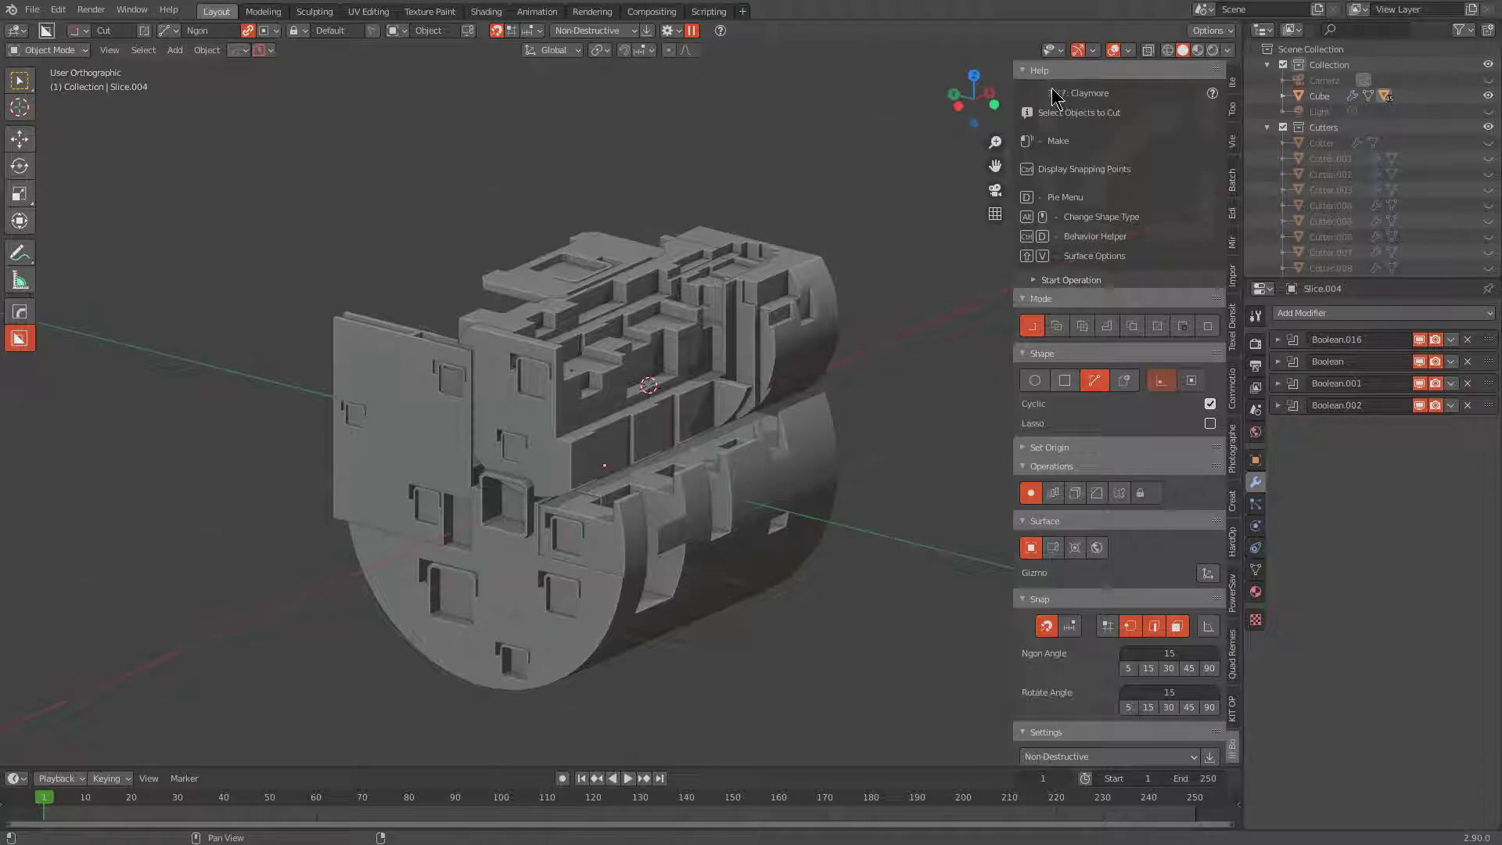
click(1034, 70)
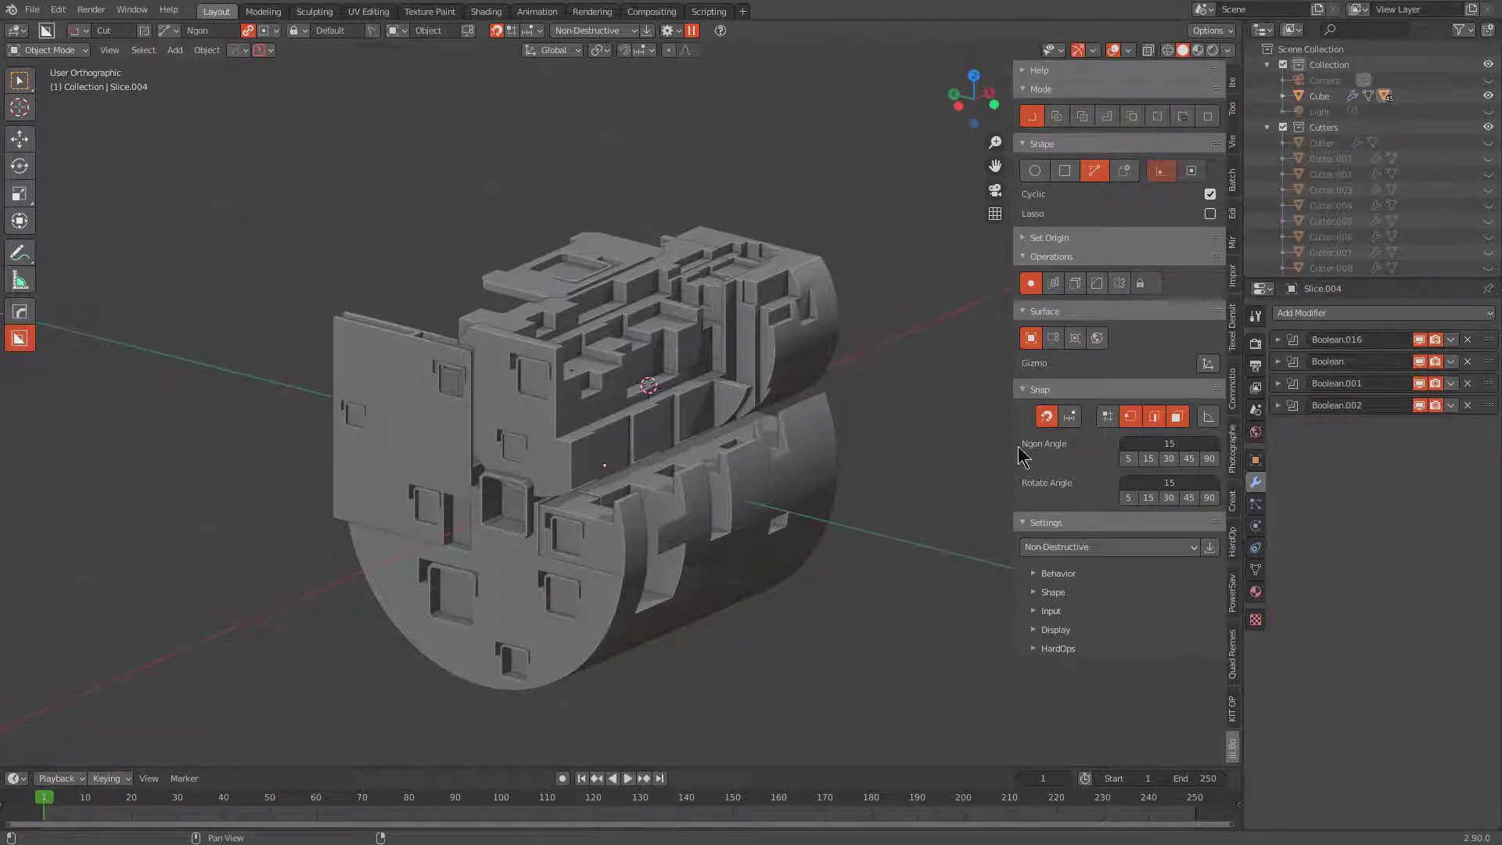
middle_drag(770, 385, 781, 353)
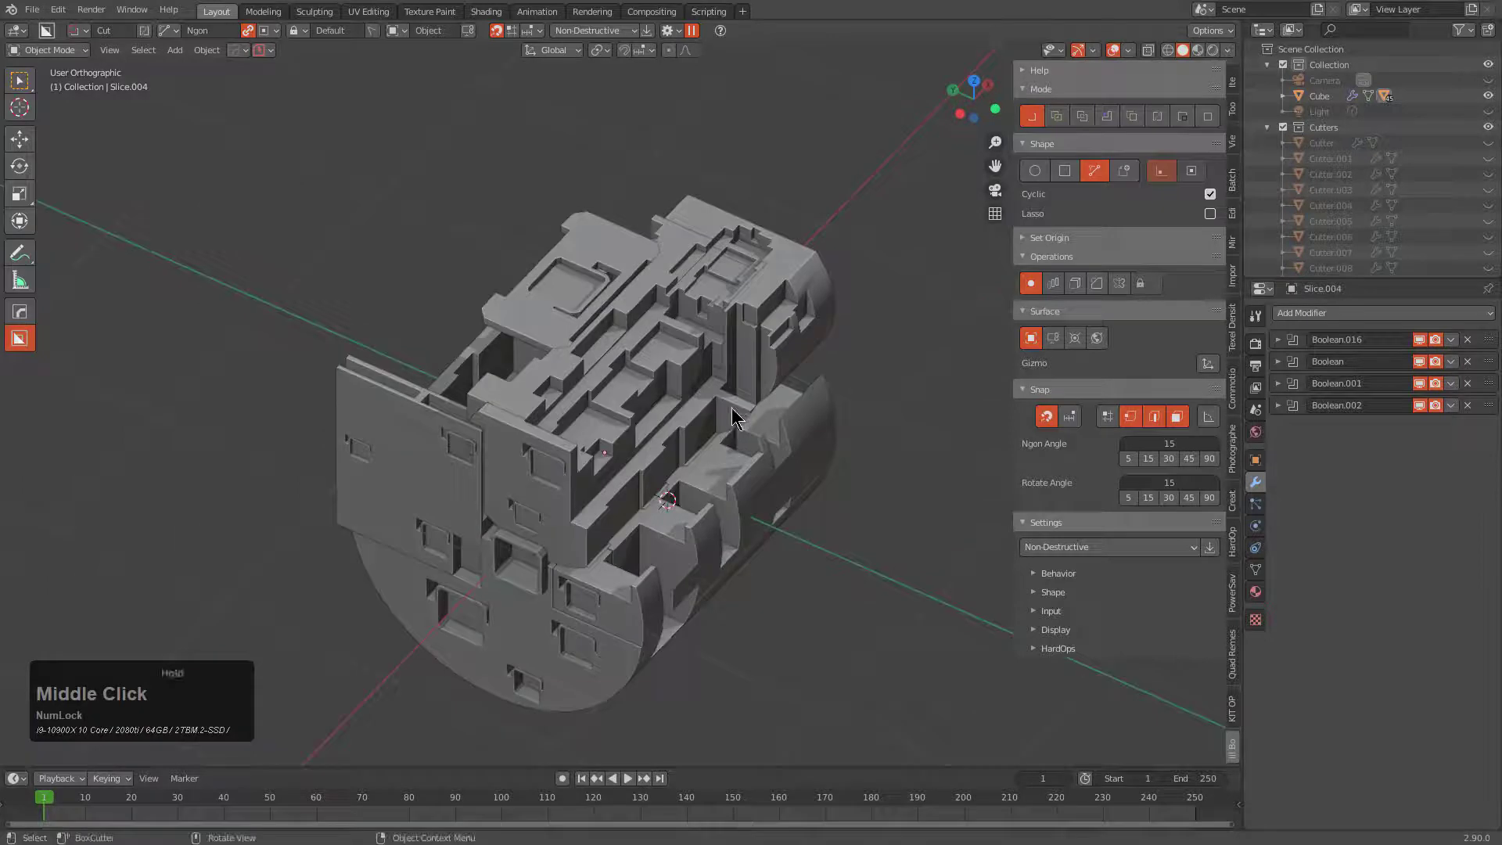
click(1039, 70)
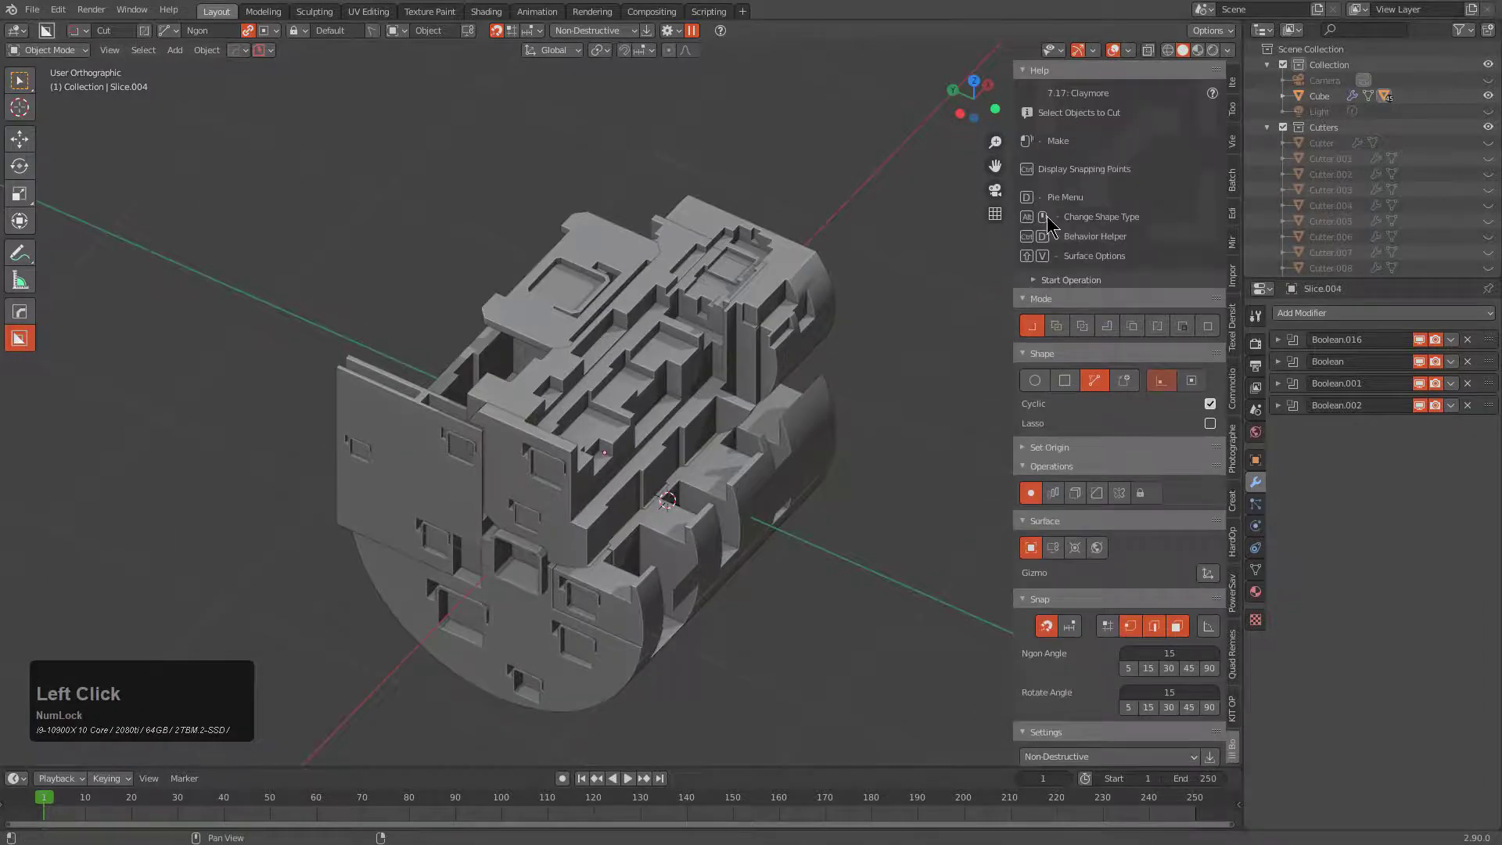